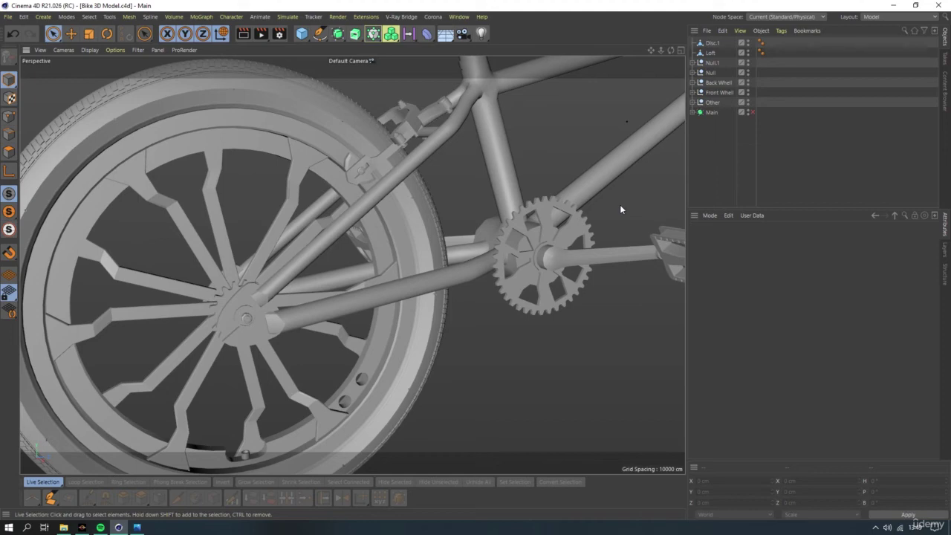
Orbit under the bike and select the pedal crank along with Disc.1
scroll(318, 252, down, 2)
scroll(319, 252, down, 3)
mouse_move(319, 252)
alt+mouse_down()
mouse_move(413, 294)
mouse_move(273, 272)
alt+mouse_up()
alt+drag(446, 266, 408, 274)
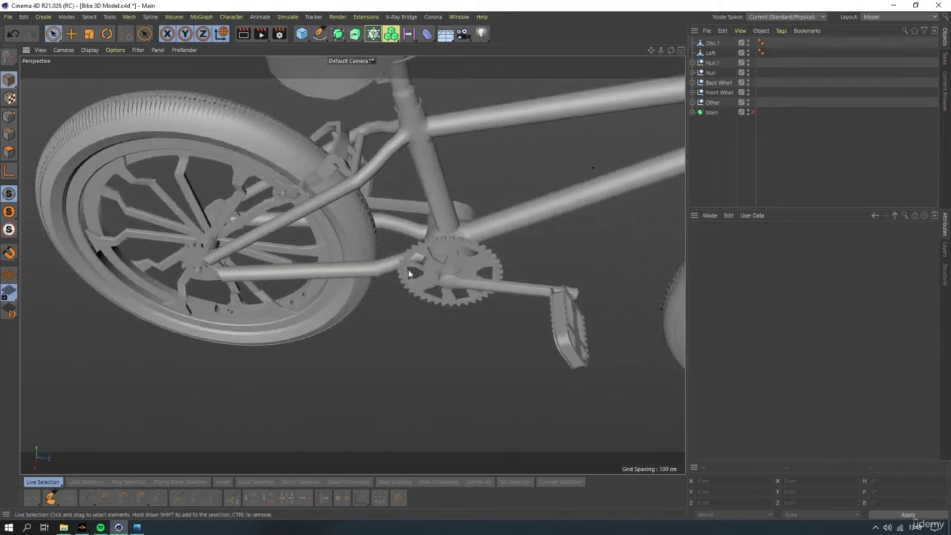
click(434, 265)
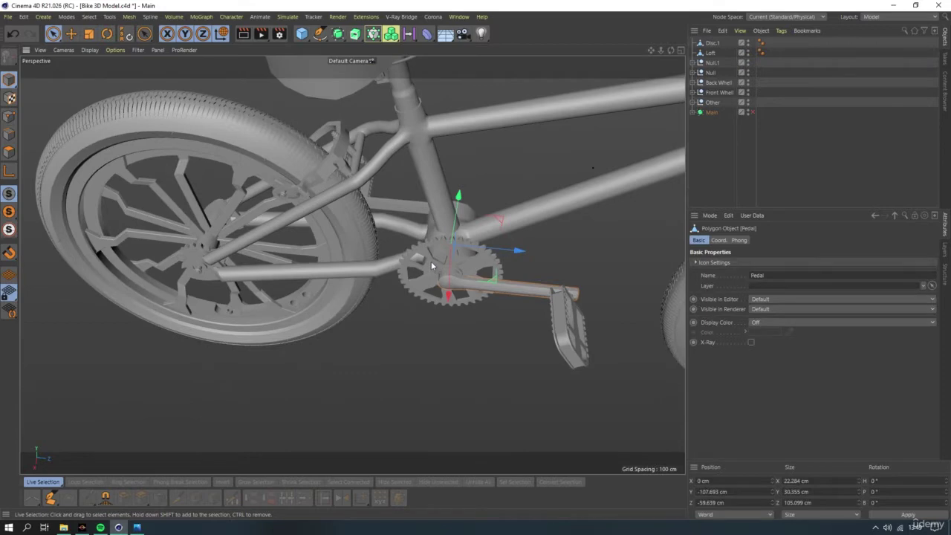
shift+click(201, 245)
Reselect so the chainring and Disc.1 are selected together
scroll(185, 270, up, 2)
scroll(209, 215, up, 5)
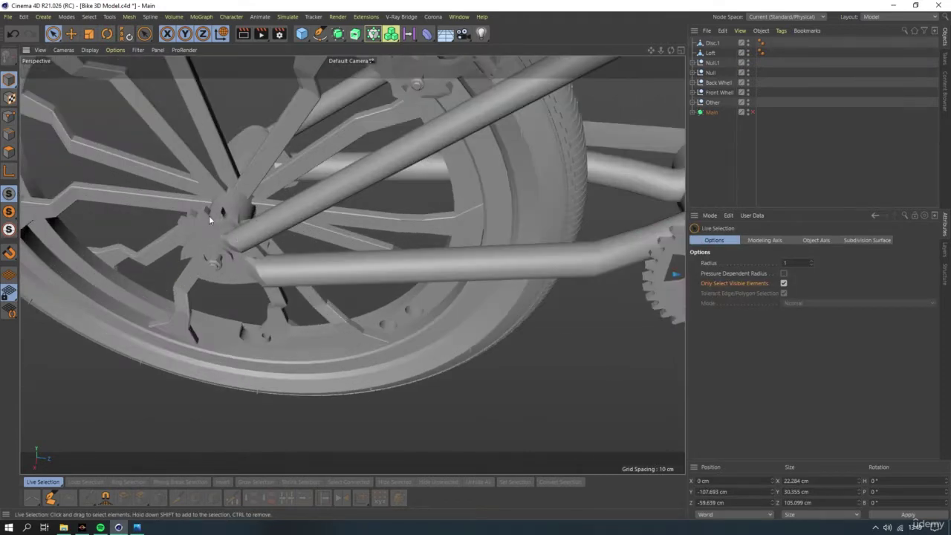
scroll(219, 222, down, 8)
alt+drag(223, 227, 238, 232)
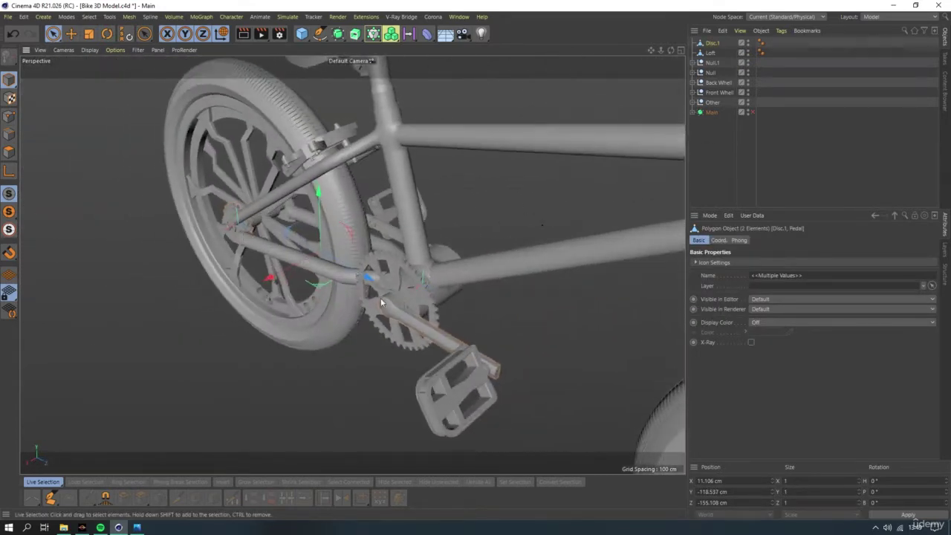
click(411, 288)
scroll(232, 243, up, 5)
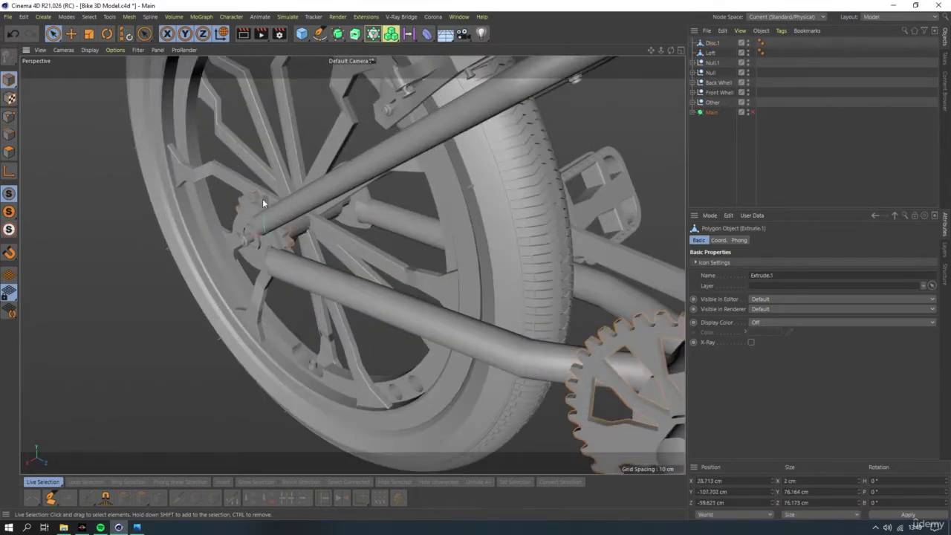
shift+click(262, 198)
scroll(262, 198, down, 5)
Copy Disc.1 and the chainring by cutting them, then undoing to keep the bike intact
key(Delete)
scroll(256, 225, up, 5)
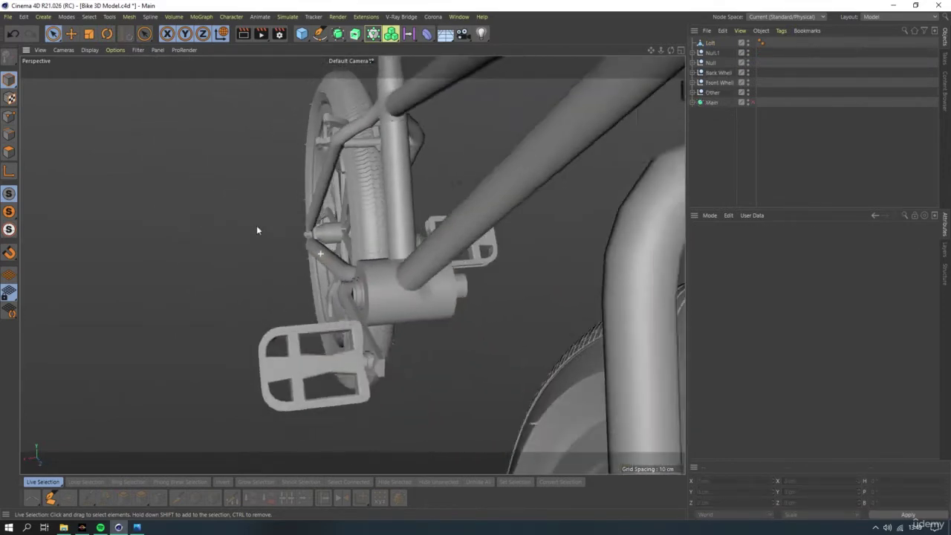
mouse_move(257, 225)
alt+mouse_down()
mouse_move(243, 223)
mouse_move(354, 249)
alt+mouse_up()
scroll(259, 224, up, 2)
key(ctrl+z)
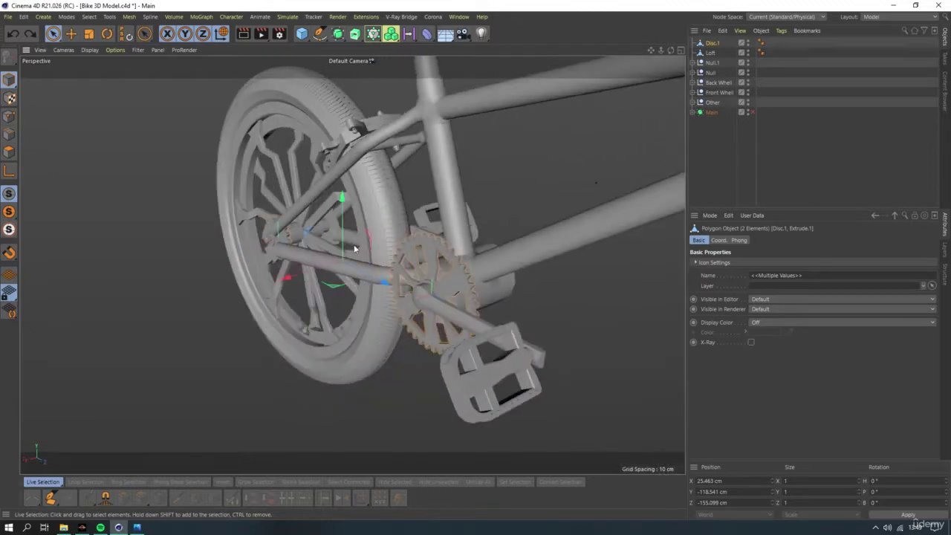
click(458, 17)
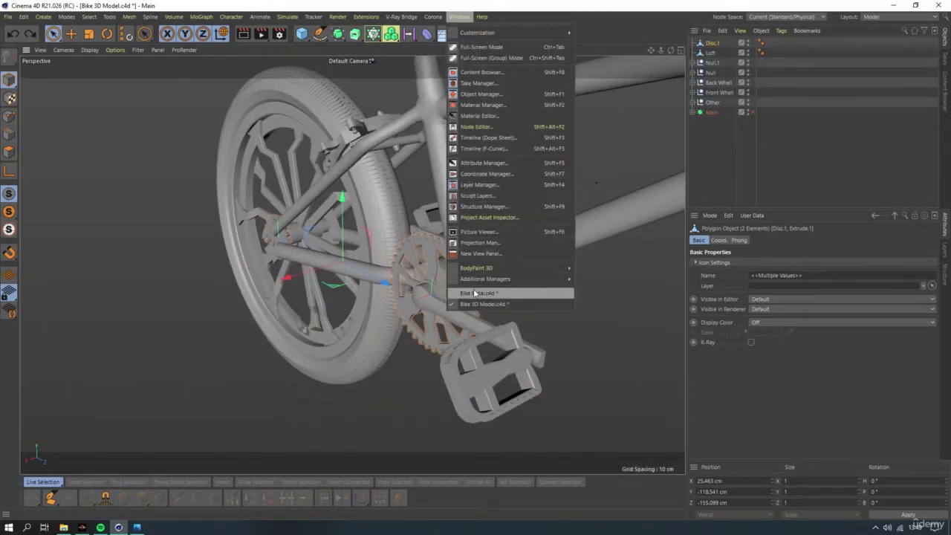
In Bike Pedal.c4d, delete Subdivision Surface and paste in Disc.1 and the chainring
click(473, 293)
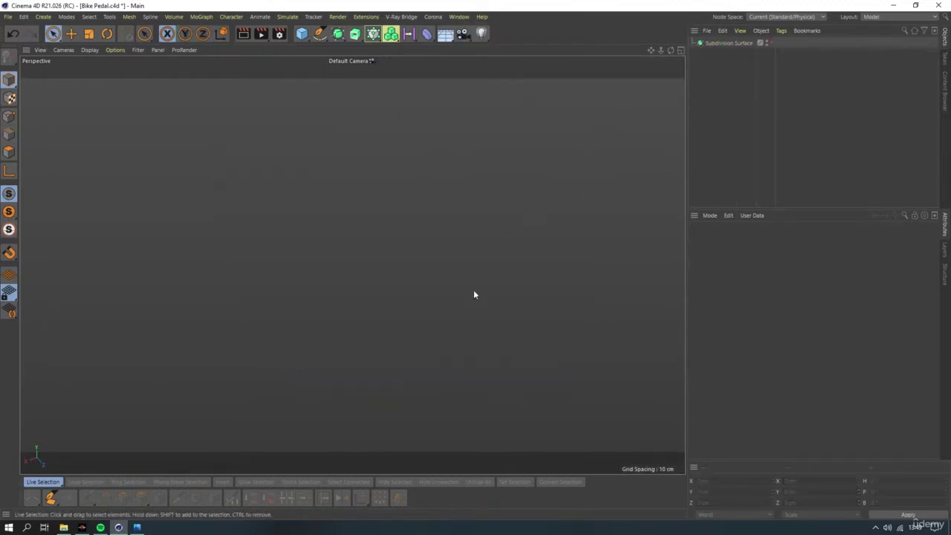
click(720, 46)
key(Delete)
key(ctrl+v)
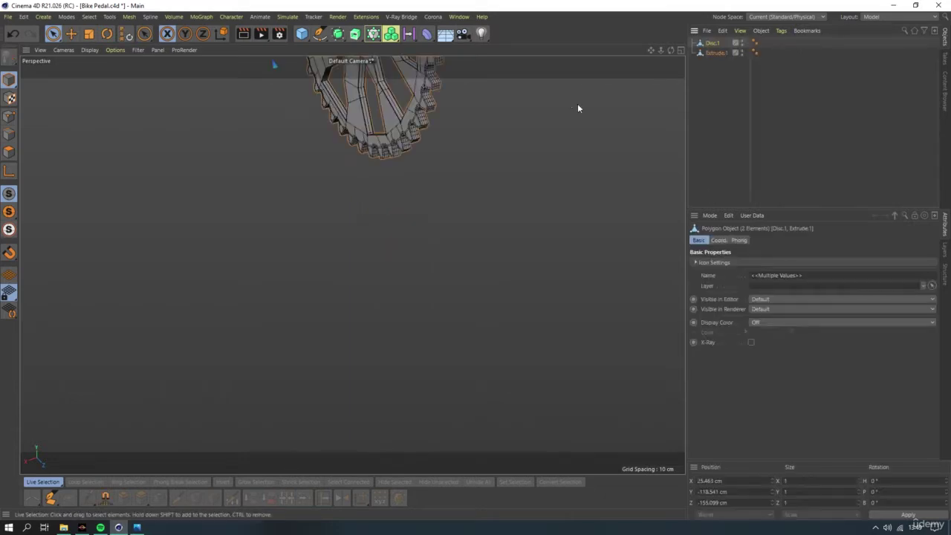
Turn both gears toward the camera, then inspect them in the Top view
alt+drag(342, 177, 404, 287)
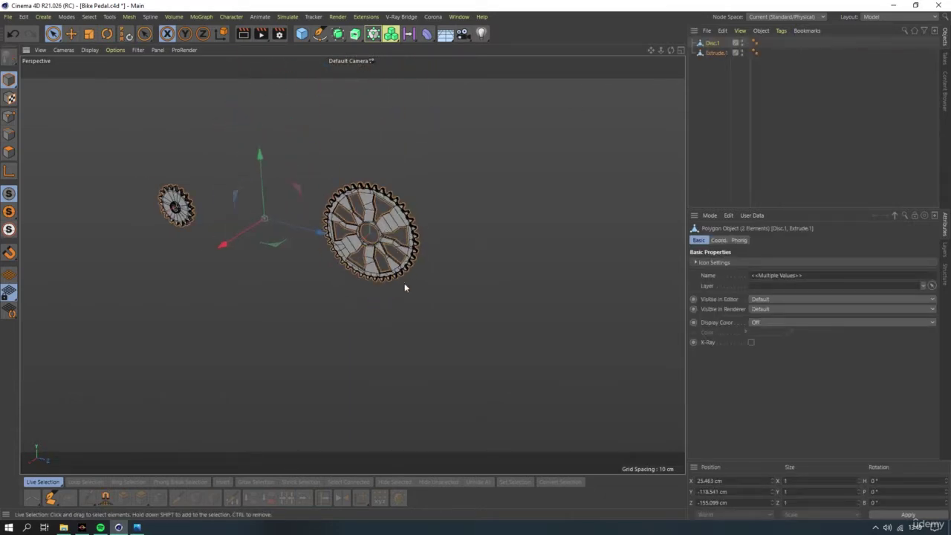
click(403, 286)
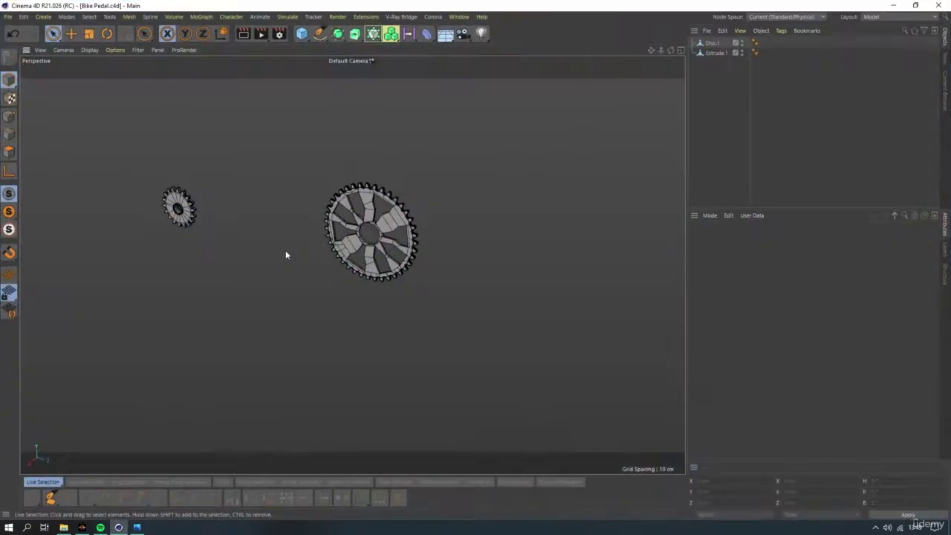
mouse_move(321, 260)
alt+mouse_down()
mouse_move(386, 181)
mouse_move(403, 101)
mouse_move(393, 261)
mouse_move(336, 280)
alt+mouse_up()
key(F2)
scroll(293, 278, down, 3)
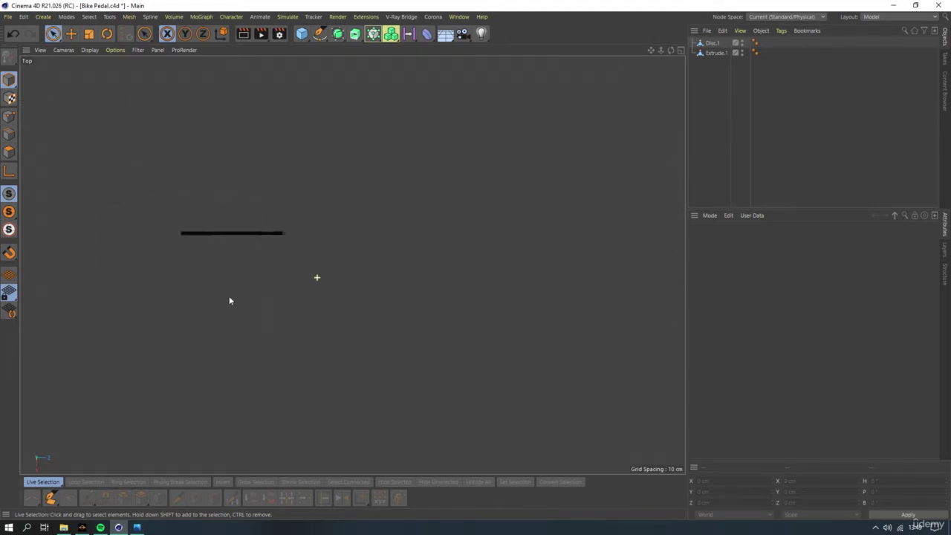
alt+middle_drag(181, 221, 282, 266)
scroll(293, 268, up, 2)
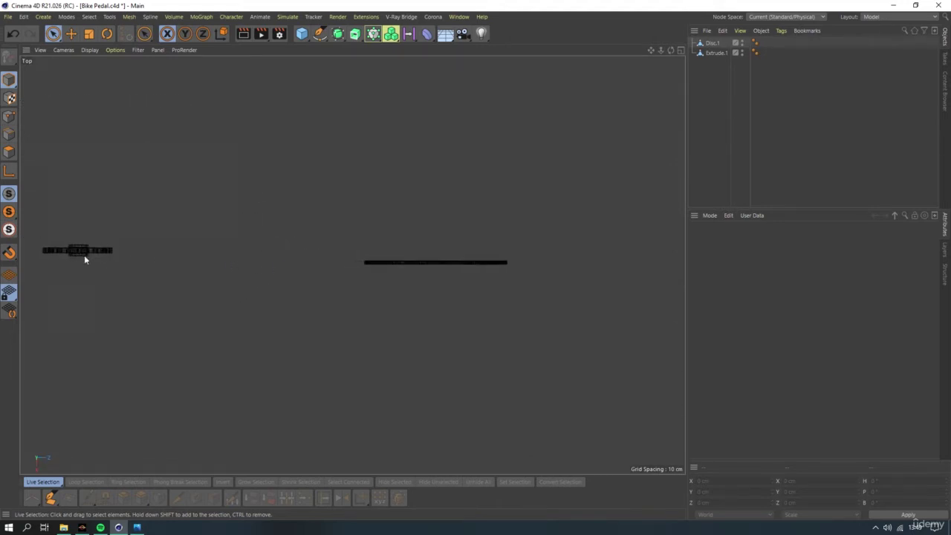
scroll(84, 255, up, 1)
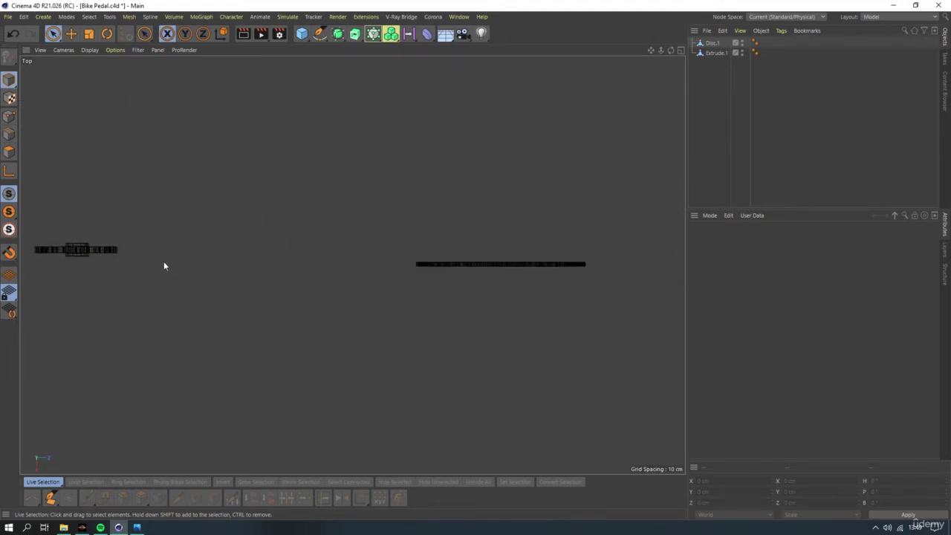
Inspect the gears edge-on and in a three-quarter perspective, then return to Top view
key(F1)
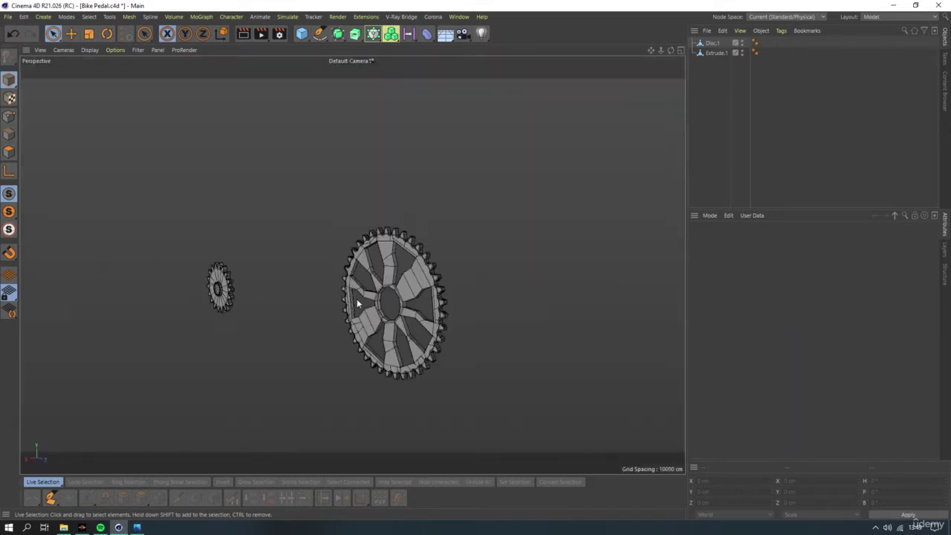
alt+drag(357, 298, 309, 311)
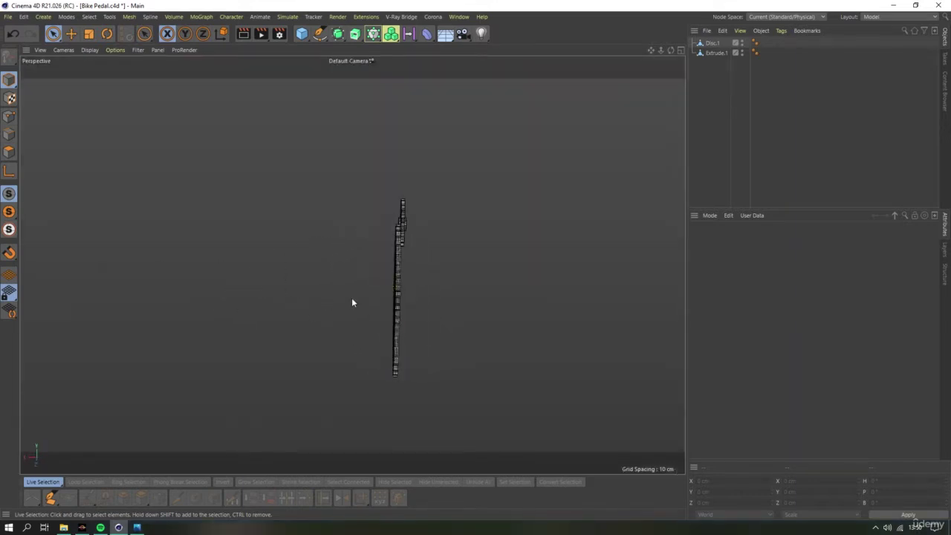
scroll(399, 215, up, 3)
alt+drag(490, 216, 463, 221)
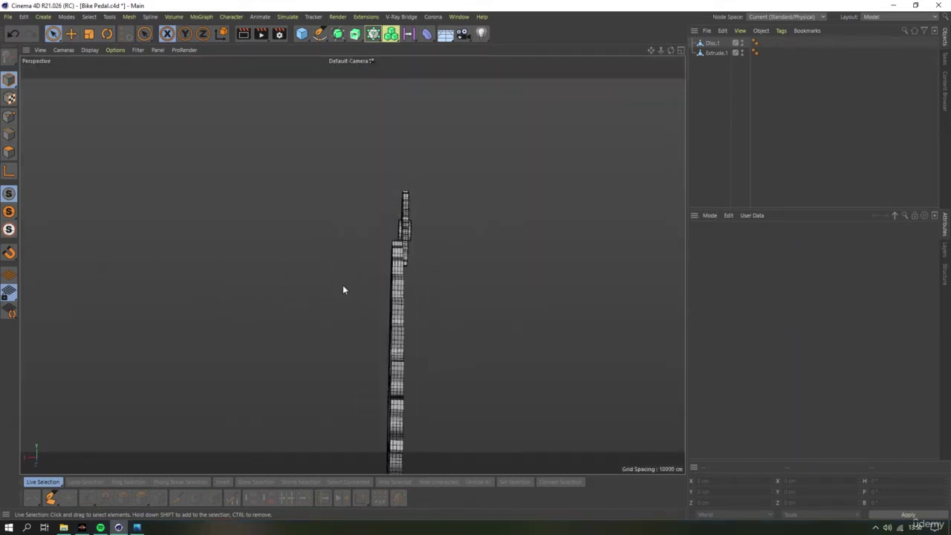
mouse_move(393, 270)
alt+mouse_down()
mouse_move(414, 224)
mouse_move(384, 254)
mouse_move(366, 237)
mouse_move(360, 302)
mouse_move(381, 282)
alt+mouse_up()
mouse_move(387, 160)
alt+mouse_down()
mouse_move(388, 230)
mouse_move(428, 211)
mouse_move(298, 239)
alt+mouse_up()
key(F2)
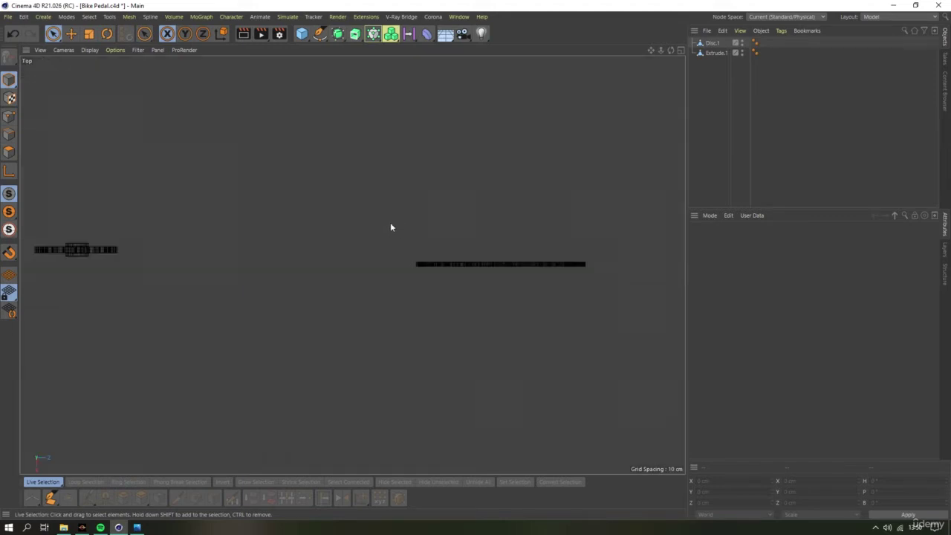
scroll(390, 222, down, 2)
scroll(217, 242, up, 4)
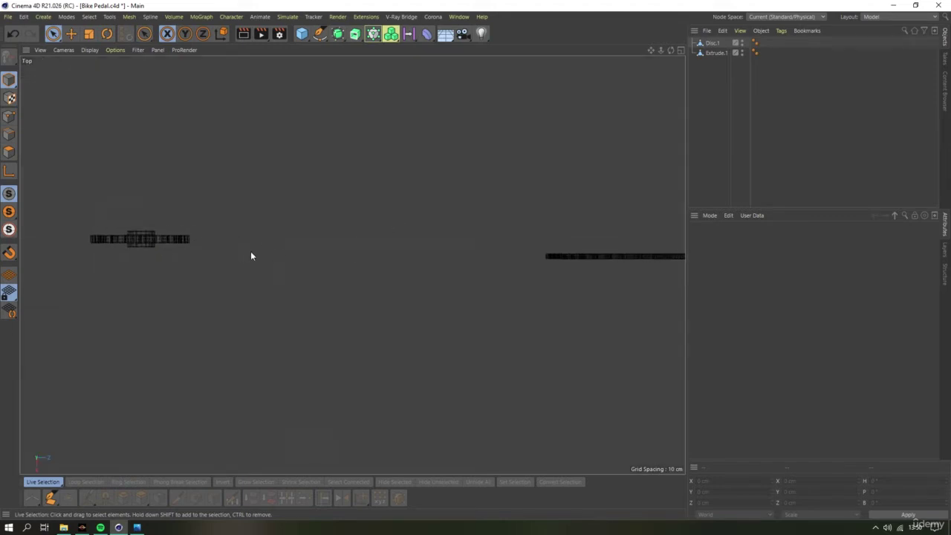
Switch to Bike 3D Model and back to Bike Pedal, frame both gears, and select the chainring Extrude.1
click(458, 17)
click(482, 304)
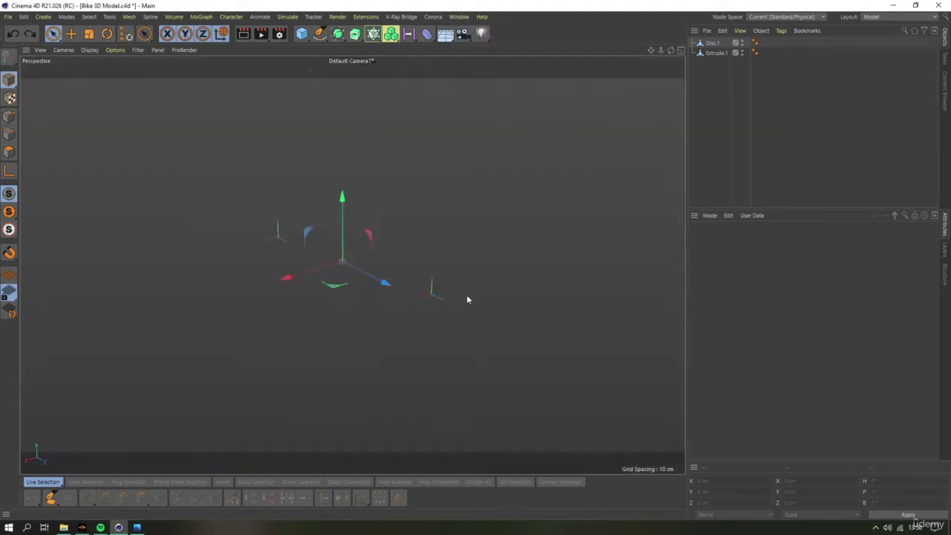
click(458, 16)
mouse_move(484, 279)
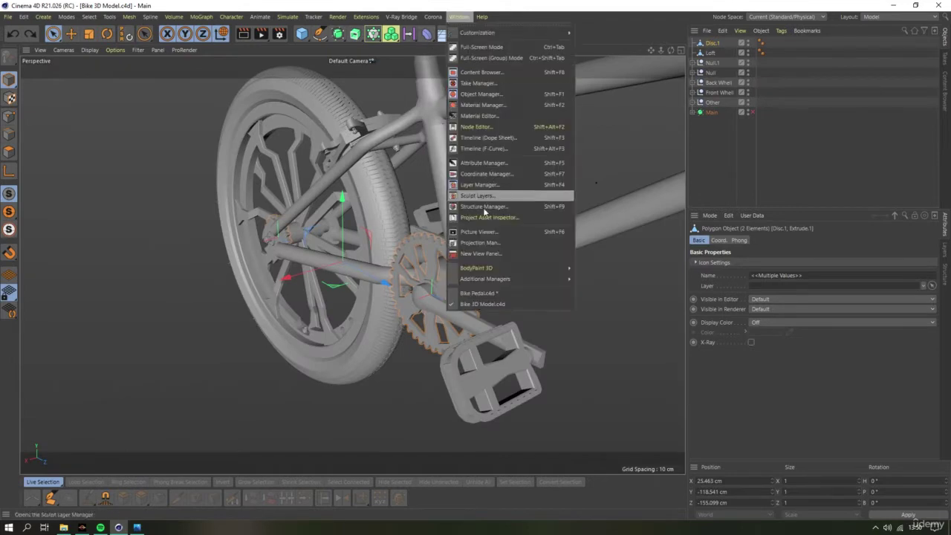
click(475, 293)
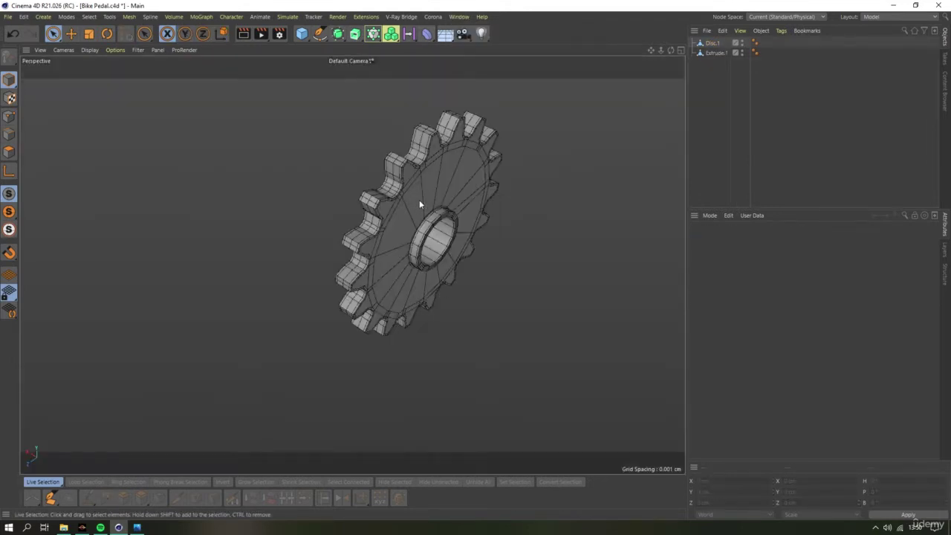
key(h)
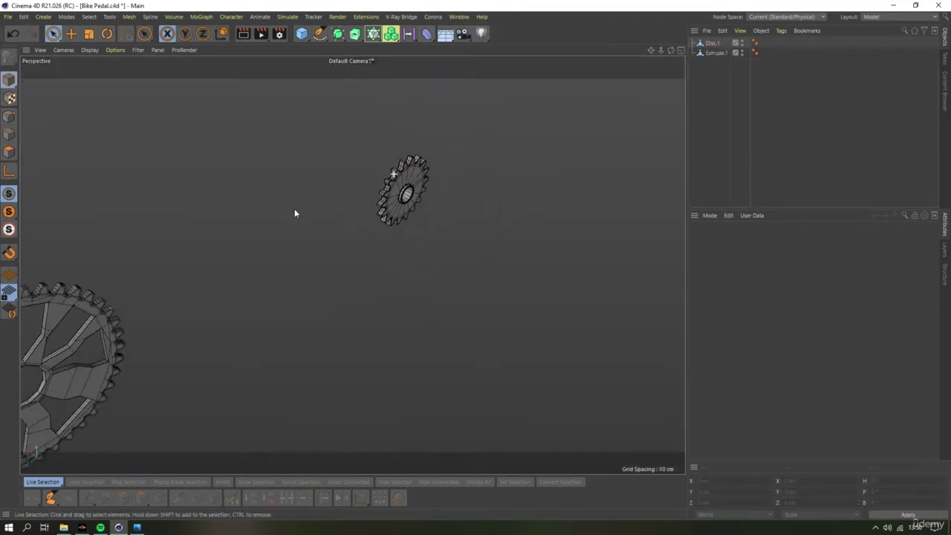
click(273, 218)
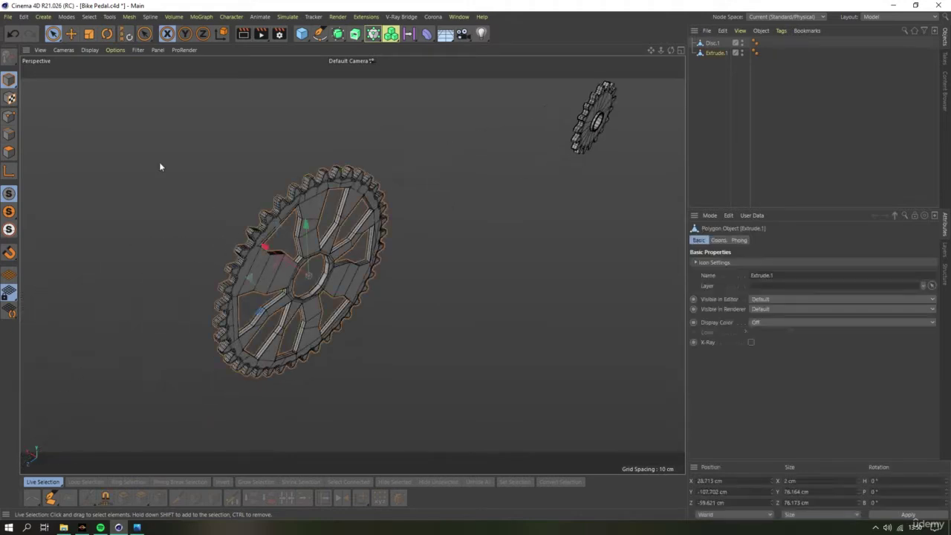
click(108, 16)
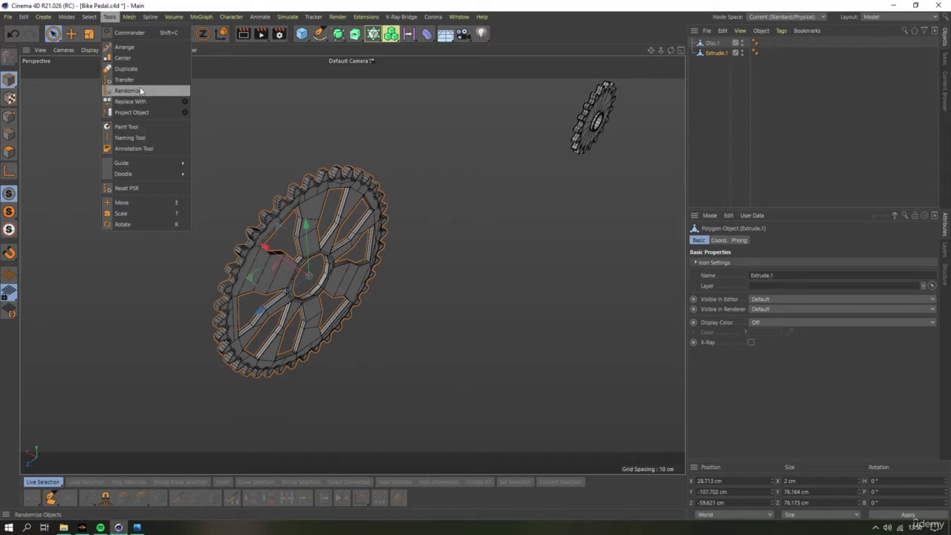
mouse_move(141, 162)
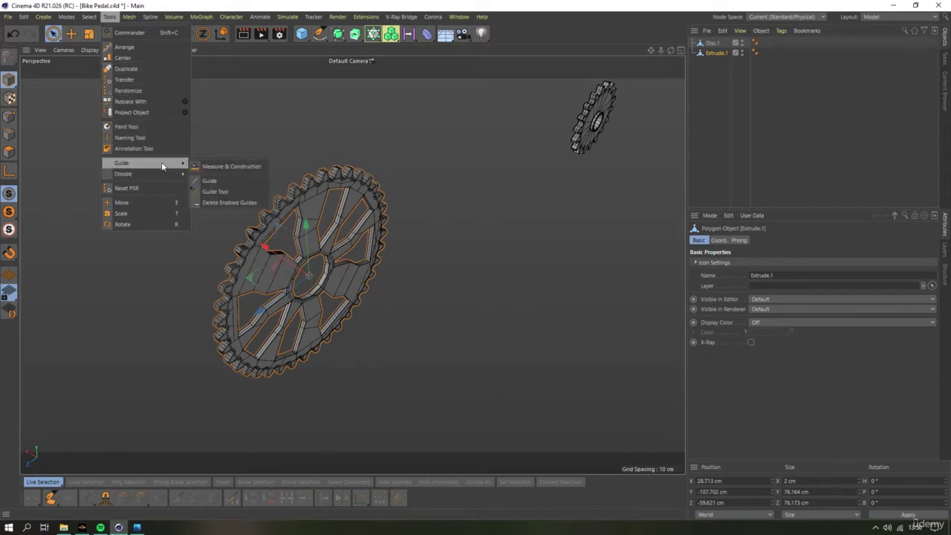
Start Measure & Construction and take a first measurement across the gear teeth
click(227, 166)
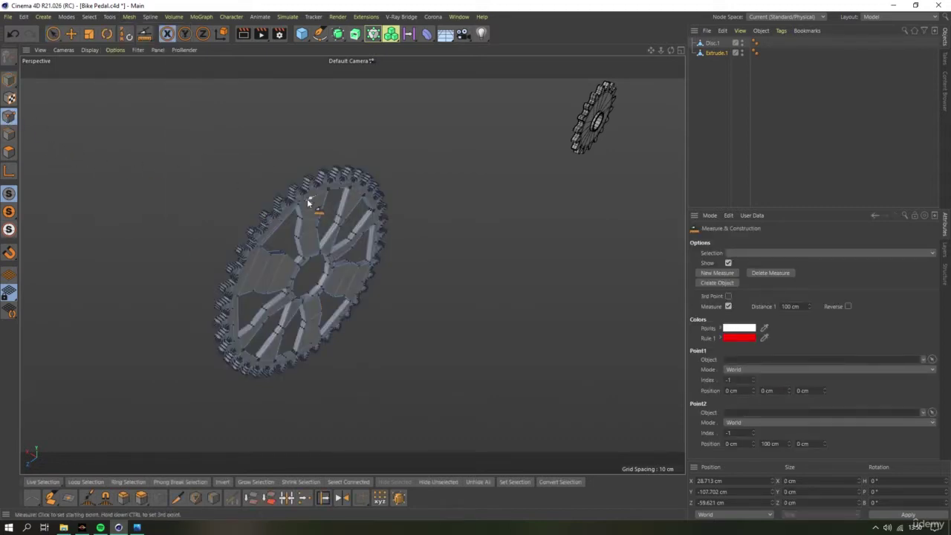
scroll(315, 201, up, 3)
scroll(255, 166, up, 4)
scroll(329, 198, up, 4)
alt+drag(375, 225, 326, 205)
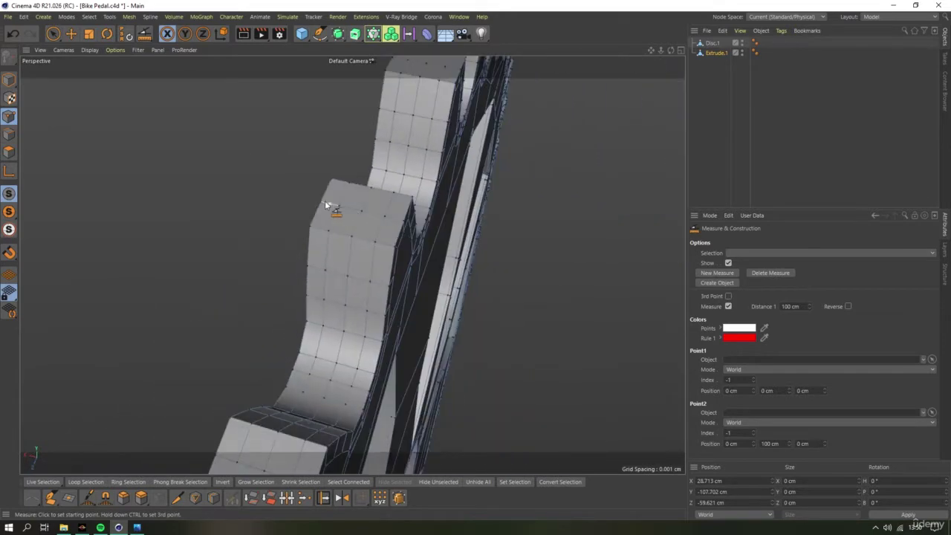
click(320, 203)
click(403, 225)
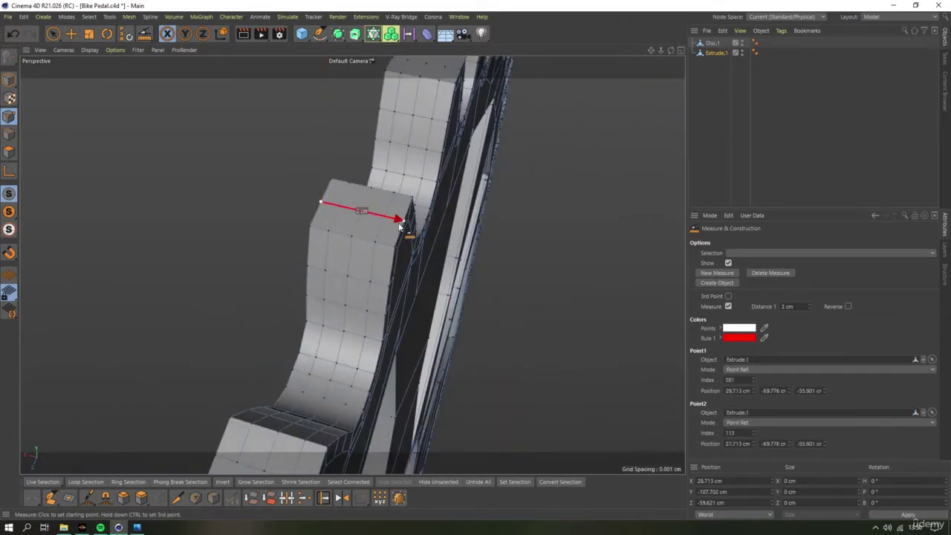
mouse_move(404, 224)
alt+mouse_down()
mouse_move(339, 227)
mouse_move(435, 201)
alt+mouse_up()
scroll(339, 227, down, 4)
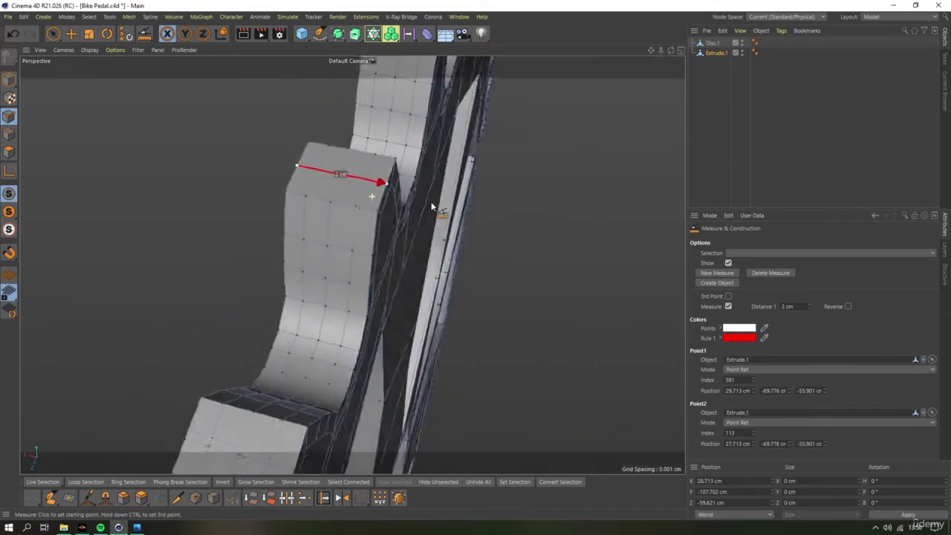
scroll(314, 249, down, 3)
scroll(303, 261, down, 3)
scroll(395, 236, down, 2)
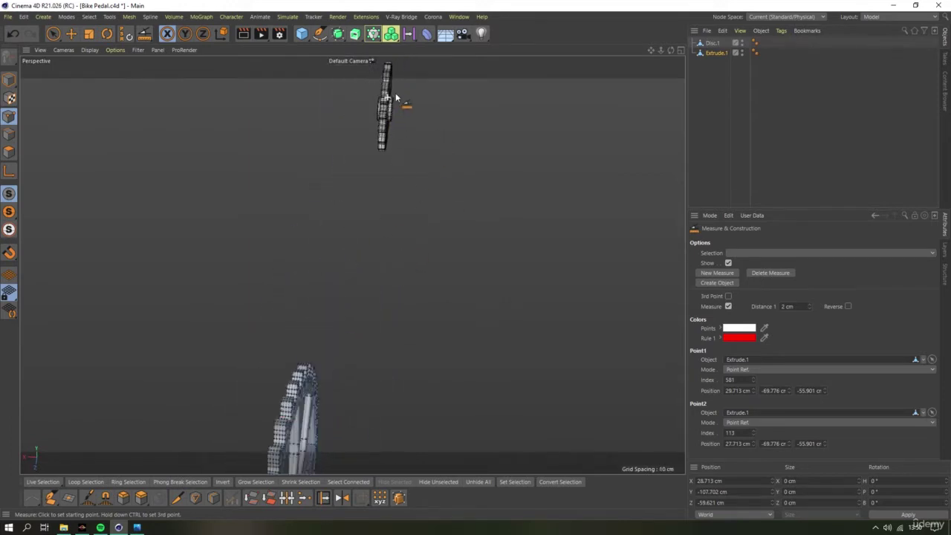
Select Disc.1 and measure one tooth top corner to corner, reading 2.901 cm
key(o)
click(712, 42)
key(o)
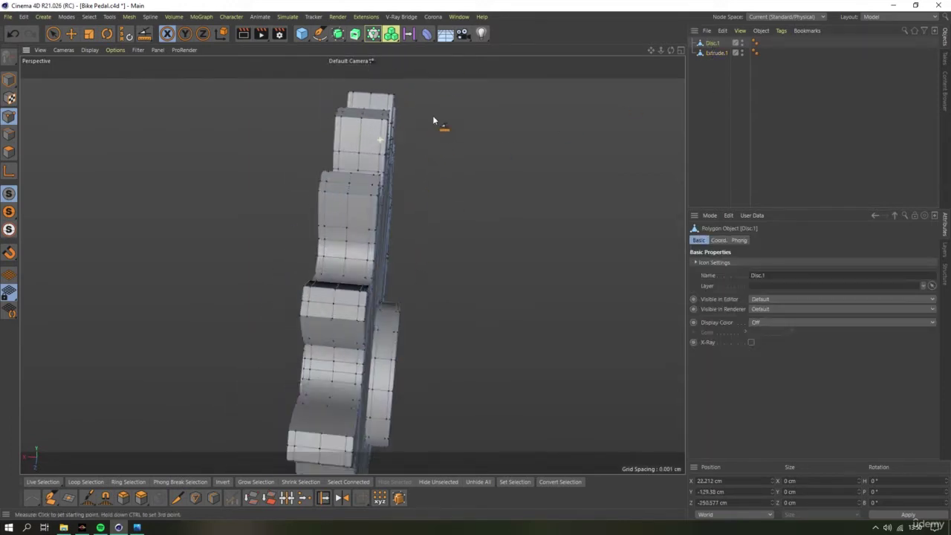
click(143, 34)
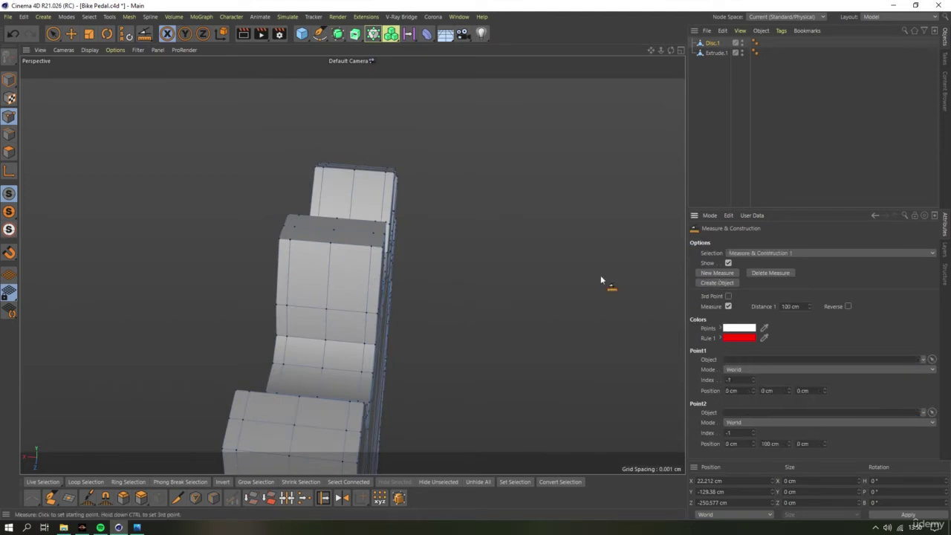
alt+drag(601, 280, 308, 250)
drag(264, 314, 255, 251)
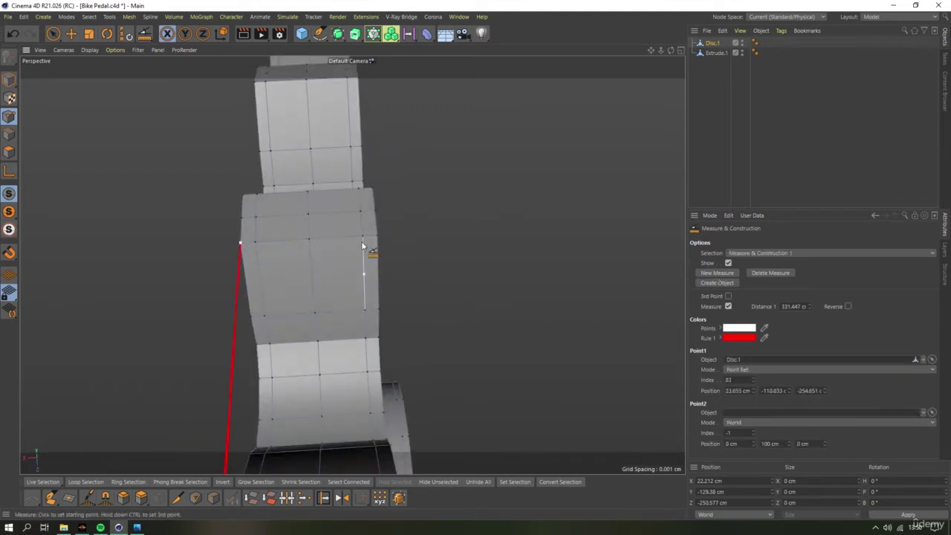
mouse_move(363, 245)
mouse_down()
mouse_move(384, 245)
mouse_move(322, 254)
mouse_up()
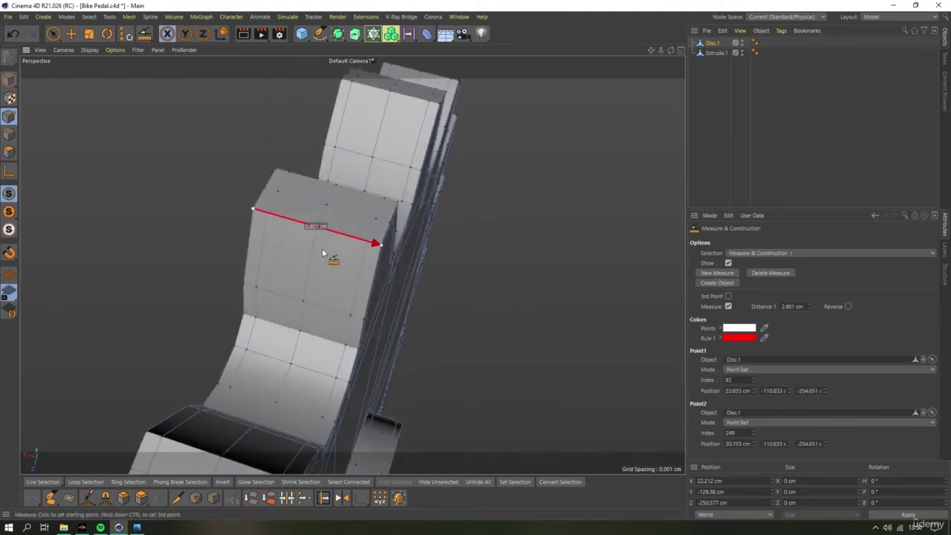
Check the 2.901 cm tooth measurement in the Top view, then return to perspective
key(F2)
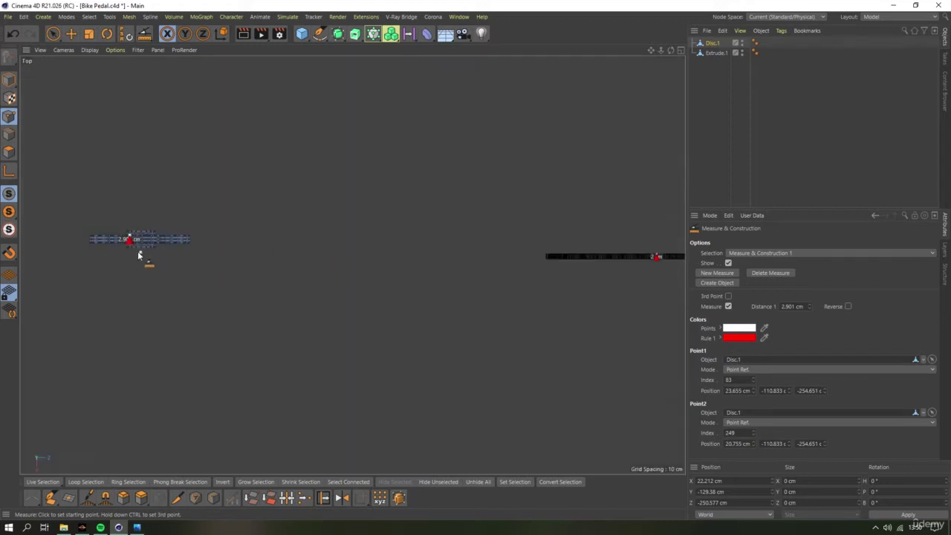
scroll(138, 255, up, 2)
scroll(188, 250, up, 3)
scroll(265, 259, up, 1)
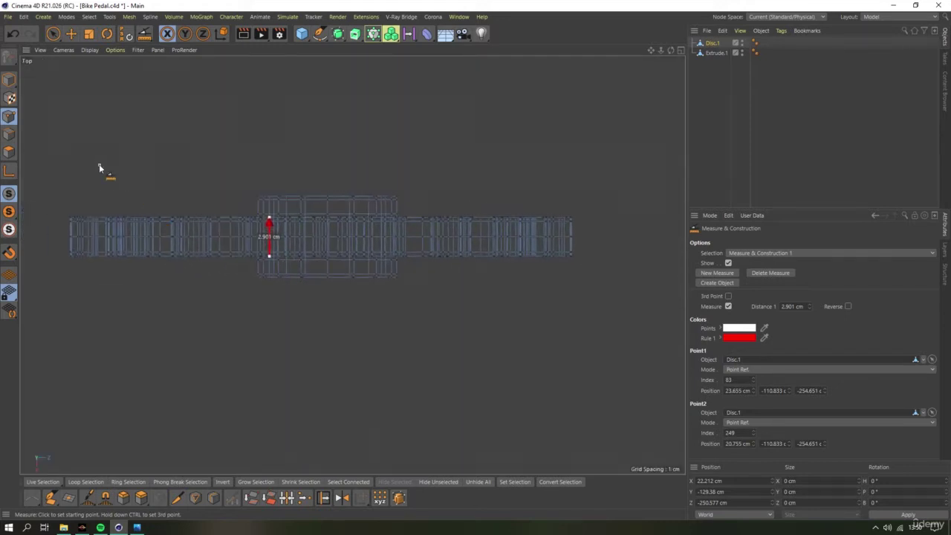
key(F1)
mouse_move(282, 223)
alt+mouse_down()
mouse_move(350, 244)
mouse_move(301, 221)
alt+mouse_up()
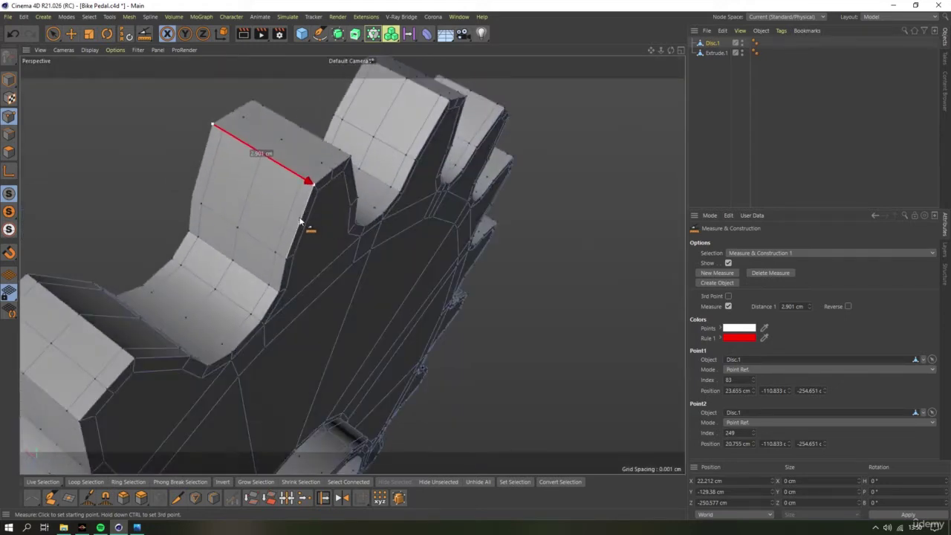
In Polygon mode, use Loop Selection to select two rim loops and the tooth-face loop on Disc.1
click(8, 153)
key(i)
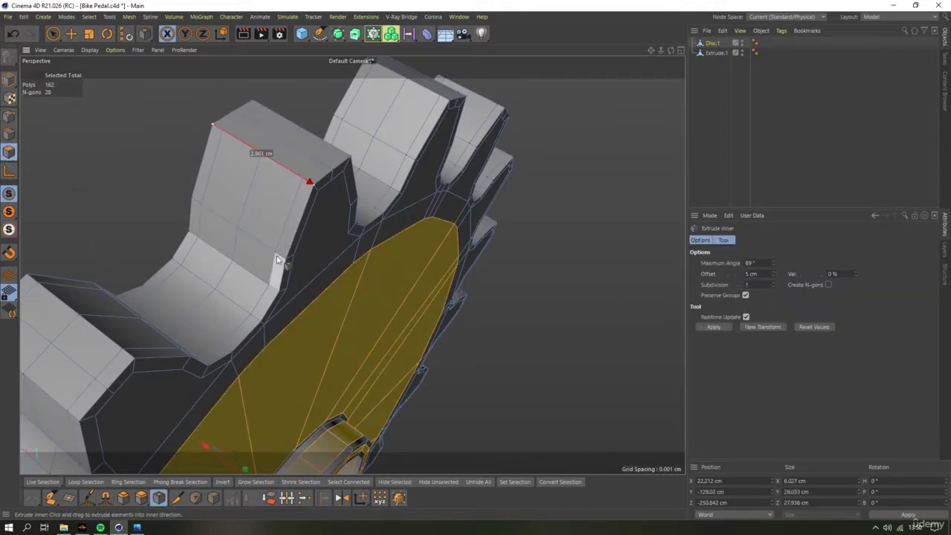
right_click(277, 258)
click(297, 277)
click(272, 257)
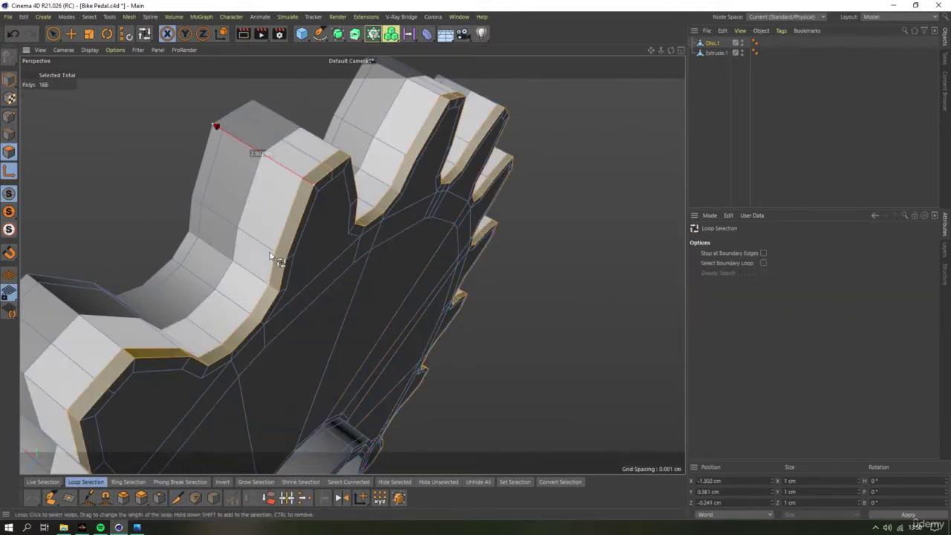
shift+click(236, 220)
mouse_move(223, 212)
alt+mouse_down()
mouse_move(262, 212)
mouse_move(318, 232)
alt+mouse_up()
shift+click(327, 292)
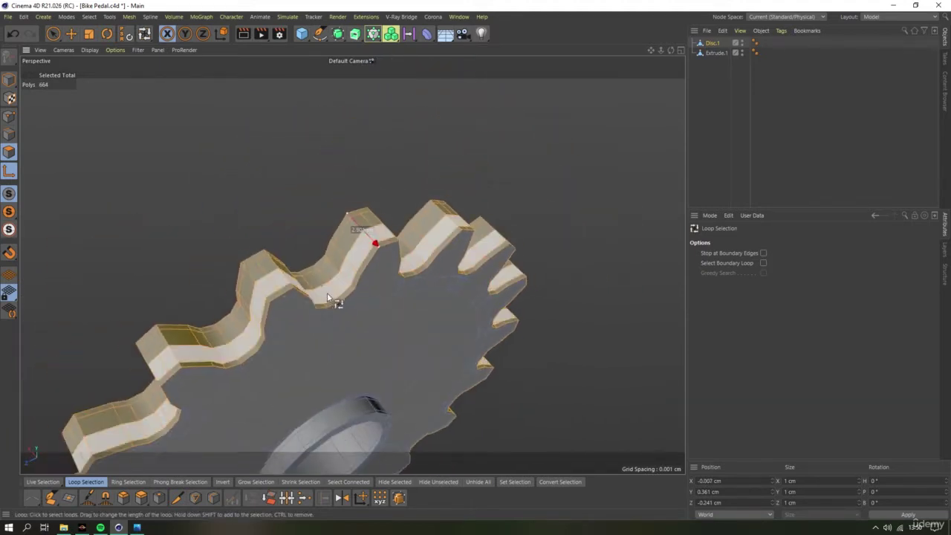
key(F2)
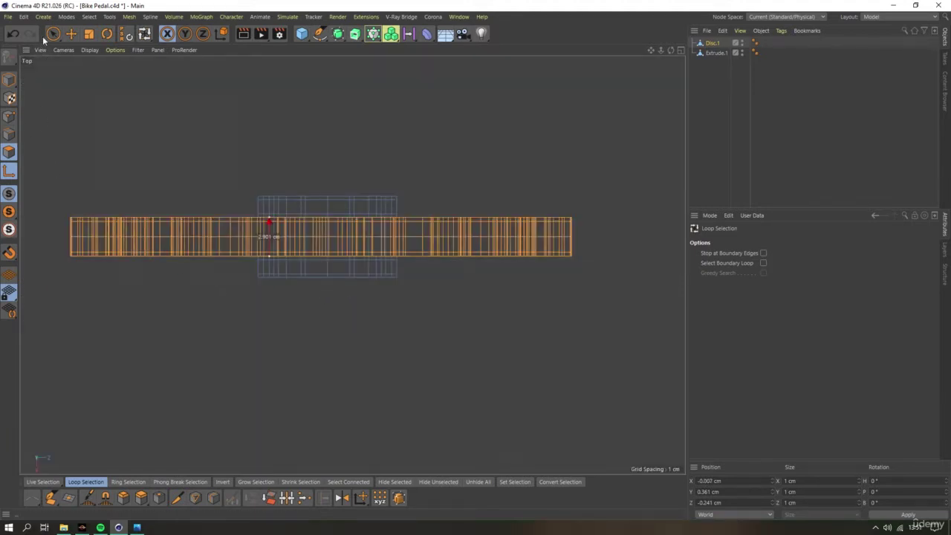
Rectangle-select every polygon across the gear strip in Top view, then check the selection in perspective
drag(53, 34, 79, 66)
click(80, 65)
drag(67, 214, 587, 256)
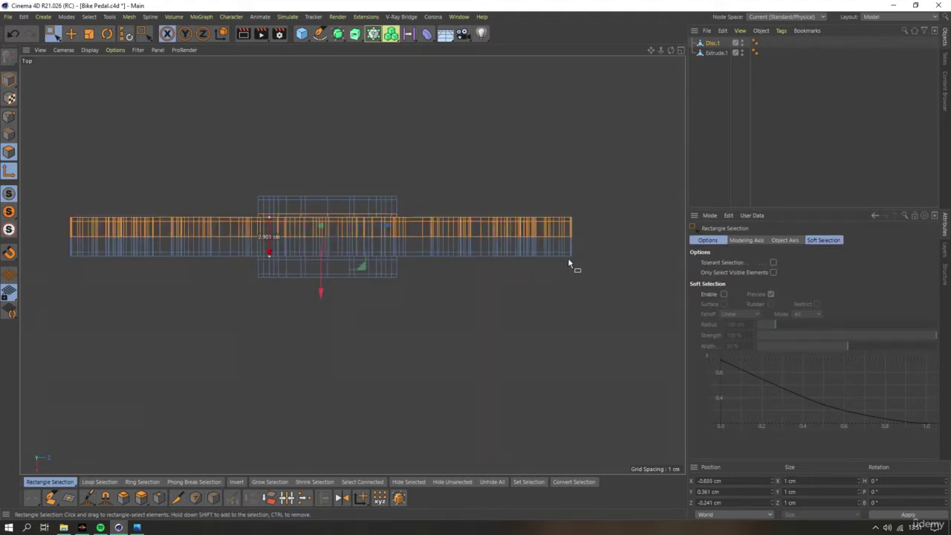
drag(529, 249, 52, 216)
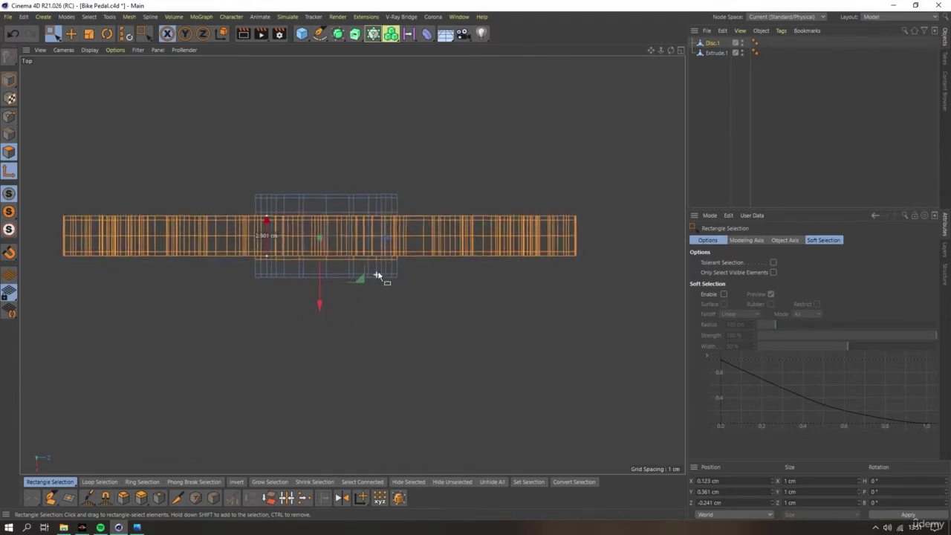
scroll(378, 277, up, 2)
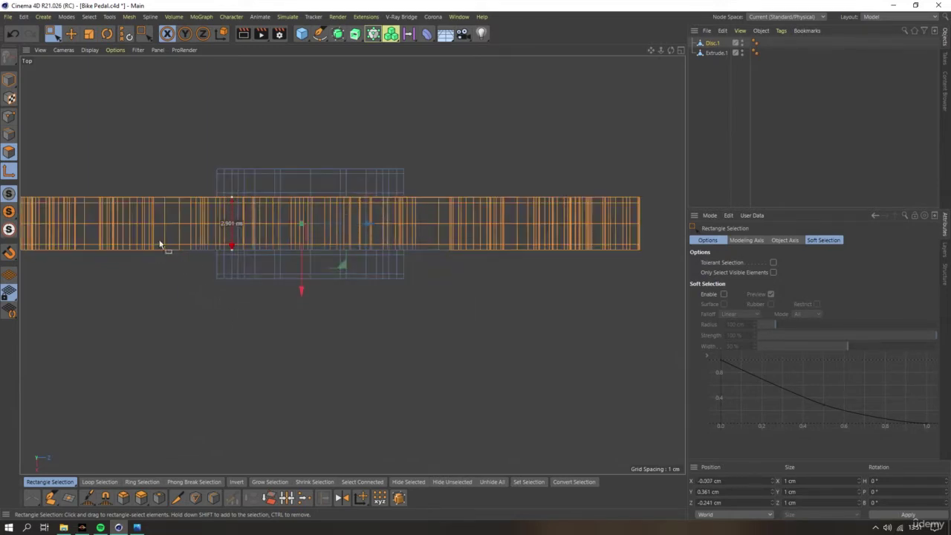
drag(158, 245, 460, 250)
key(F1)
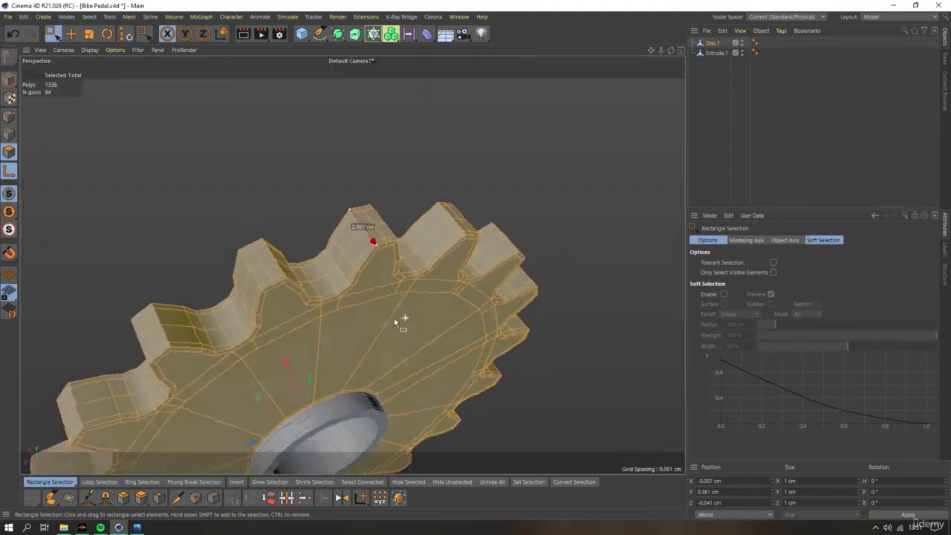
mouse_move(395, 320)
alt+mouse_down()
mouse_move(248, 324)
mouse_move(329, 299)
mouse_move(415, 289)
mouse_move(338, 275)
mouse_move(377, 287)
alt+mouse_up()
alt+drag(342, 259, 307, 268)
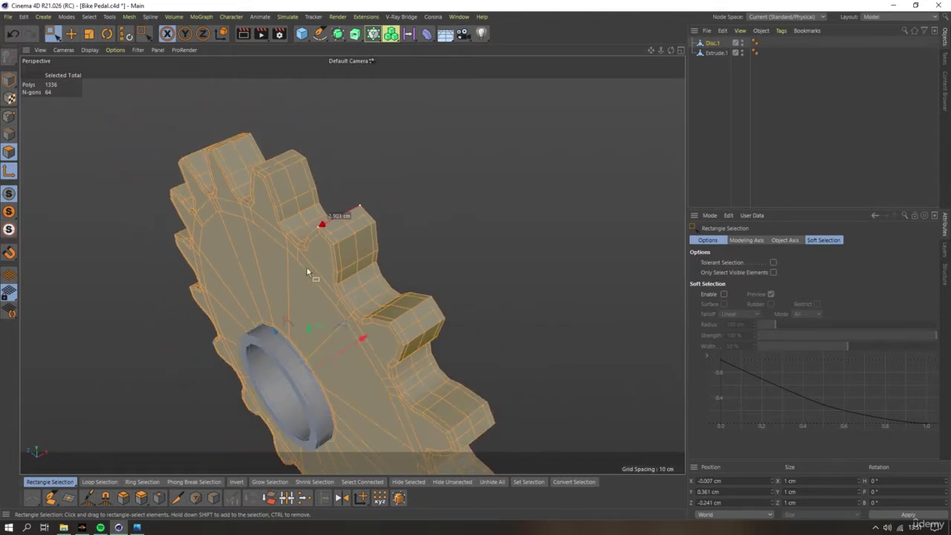
Save the selected gear polygons as a Polygon Selection tag using Set Selection
click(89, 16)
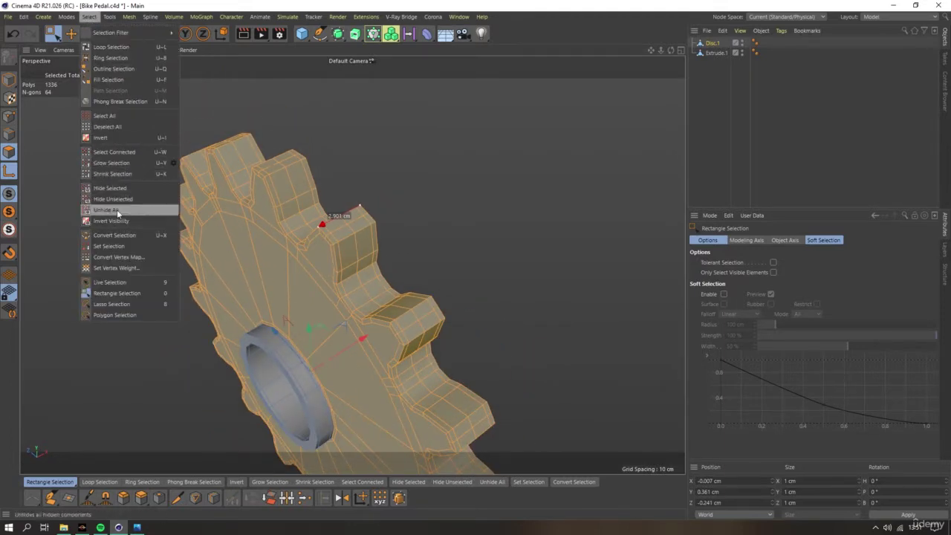
click(109, 245)
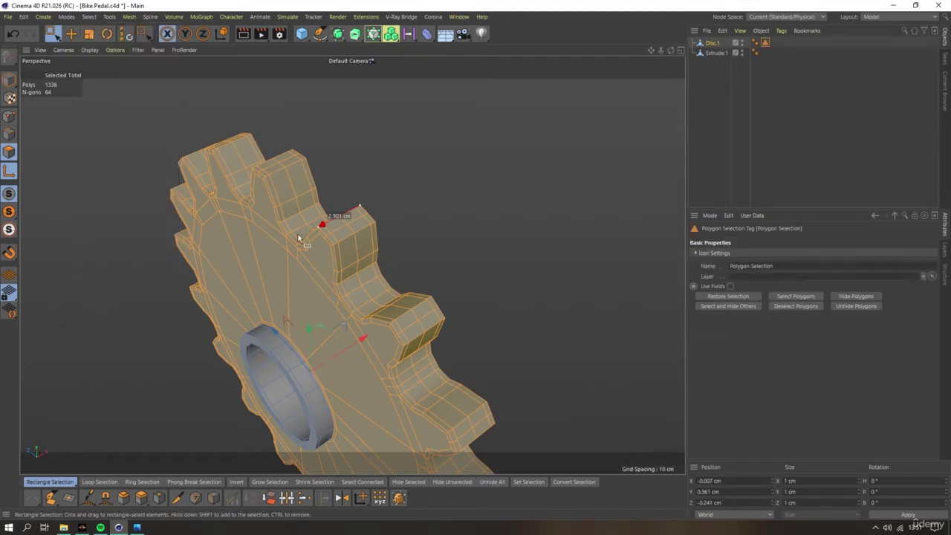
alt+drag(297, 232, 311, 224)
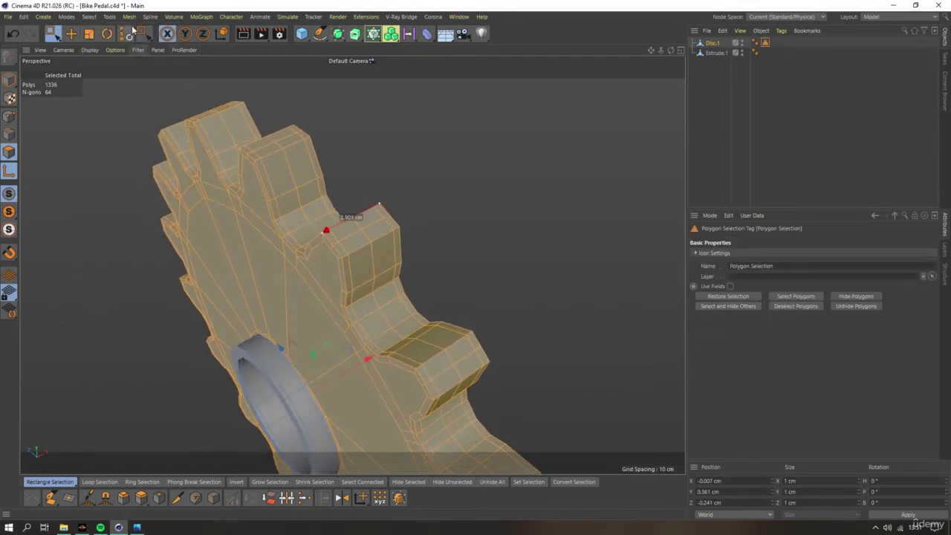
Switch back to Measure & Construction, undo a shifted measure point, and view the gear from the top
click(144, 34)
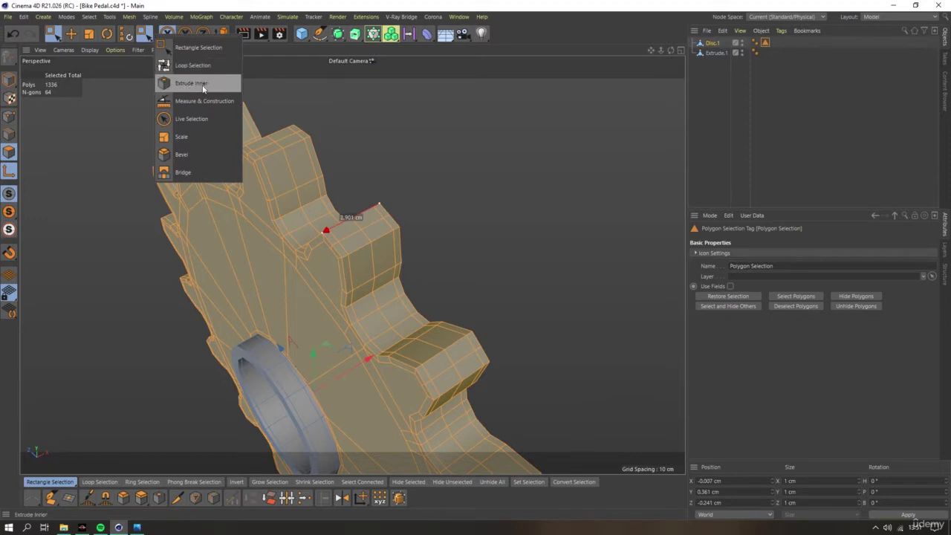
click(208, 102)
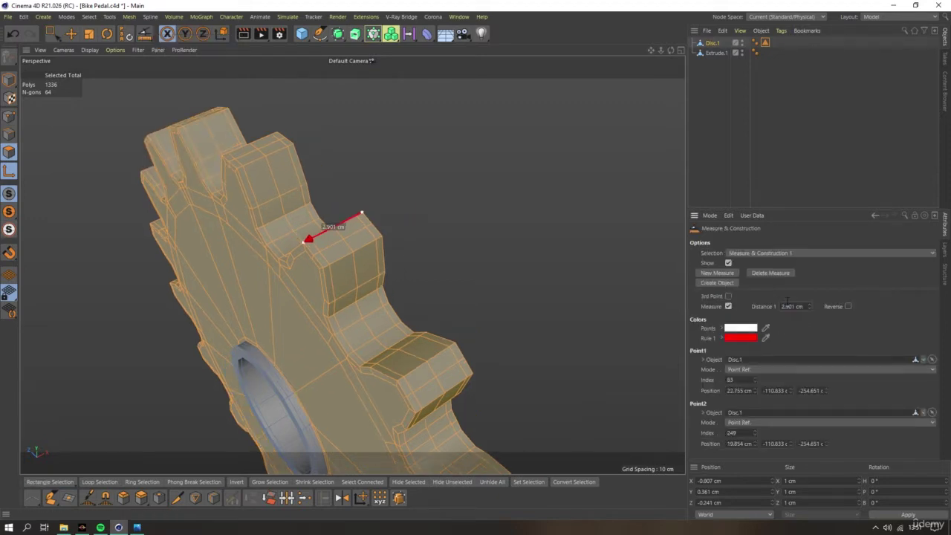
key(ctrl+z)
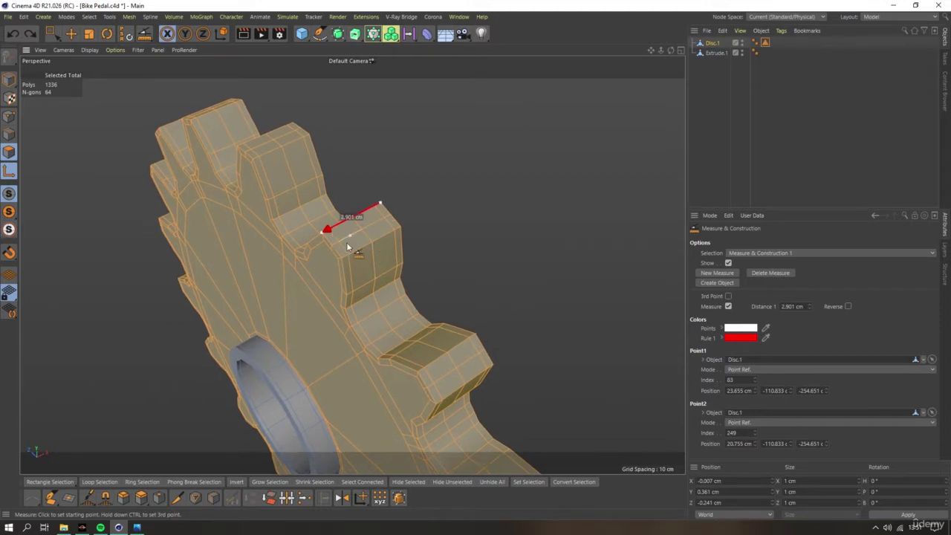
alt+drag(347, 246, 350, 269)
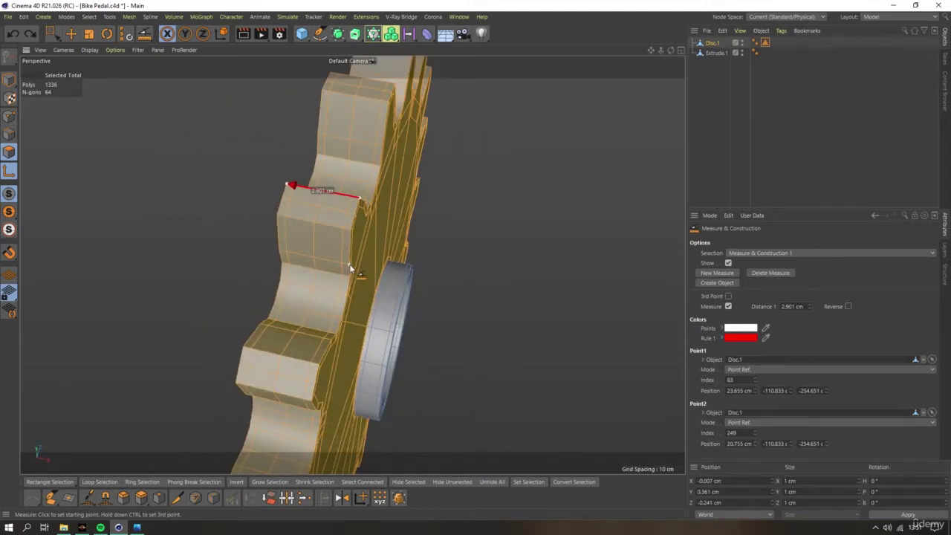
key(F2)
scroll(325, 250, down, 2)
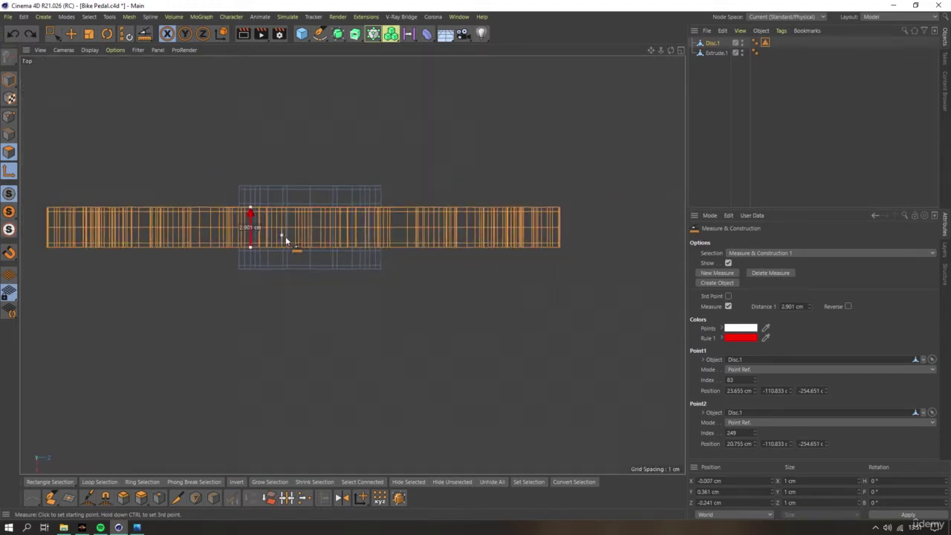
scroll(282, 237, down, 2)
In Point mode, box-select the points along the gear's bottom edge
drag(54, 40, 89, 72)
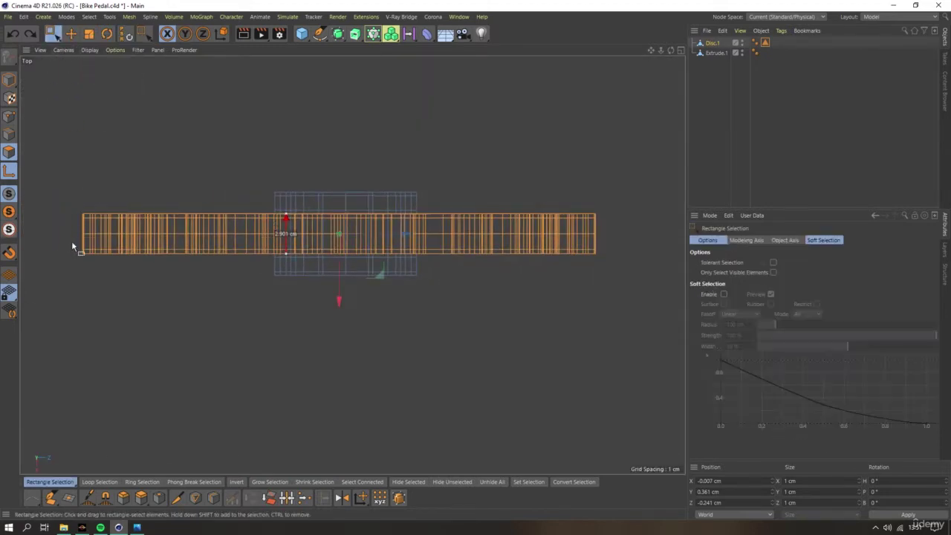
drag(75, 240, 626, 252)
click(9, 116)
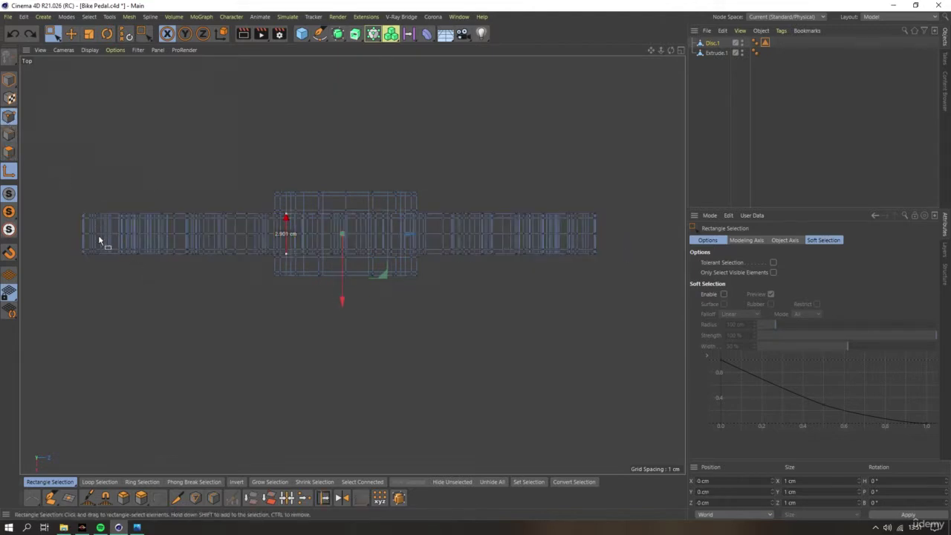
drag(77, 240, 618, 253)
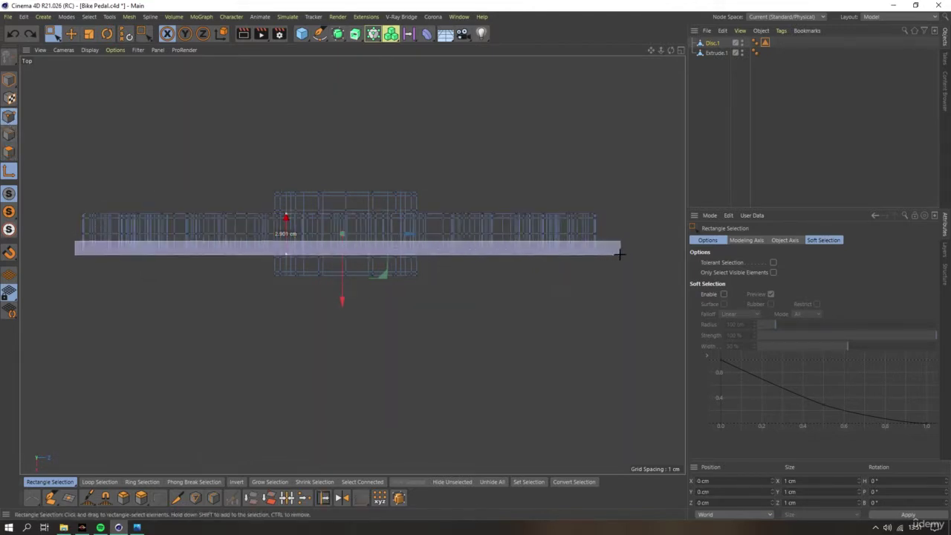
key(F1)
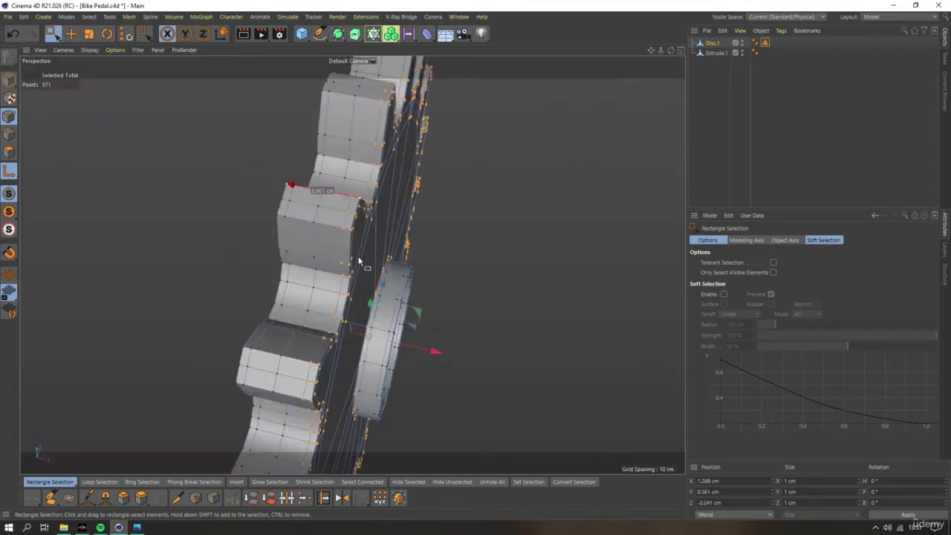
mouse_move(361, 265)
alt+mouse_down()
mouse_move(334, 225)
mouse_move(324, 227)
mouse_move(336, 237)
alt+mouse_up()
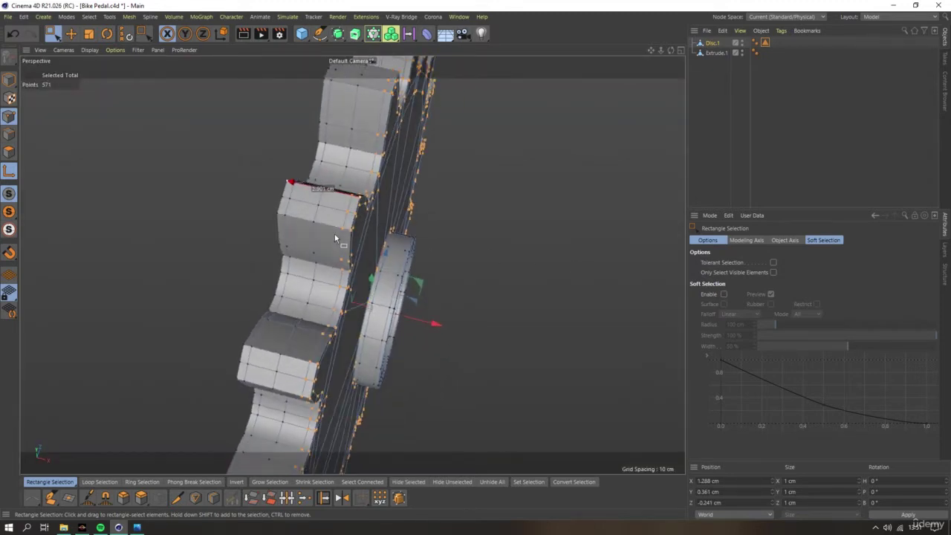
Set the measured tooth edge distance to exactly 2 cm with Measure & Construction
click(144, 33)
click(186, 65)
text(2)
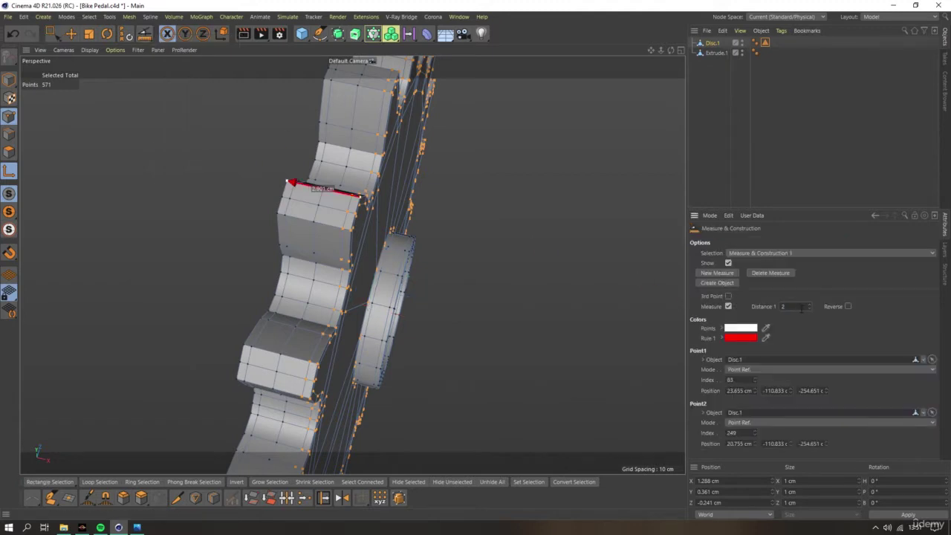
key(Return)
alt+drag(350, 260, 354, 265)
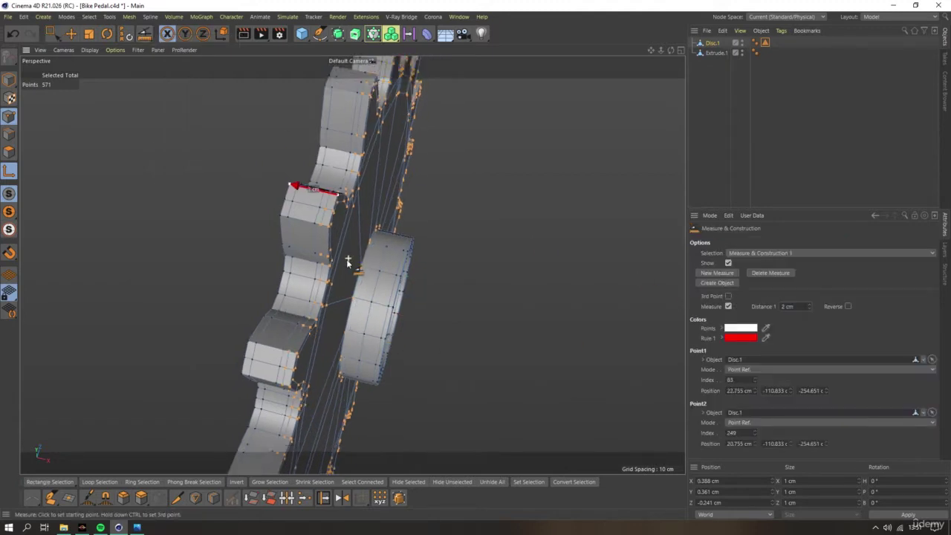
In Top view, rectangle-select all the points along the gear's long middle bar
key(F2)
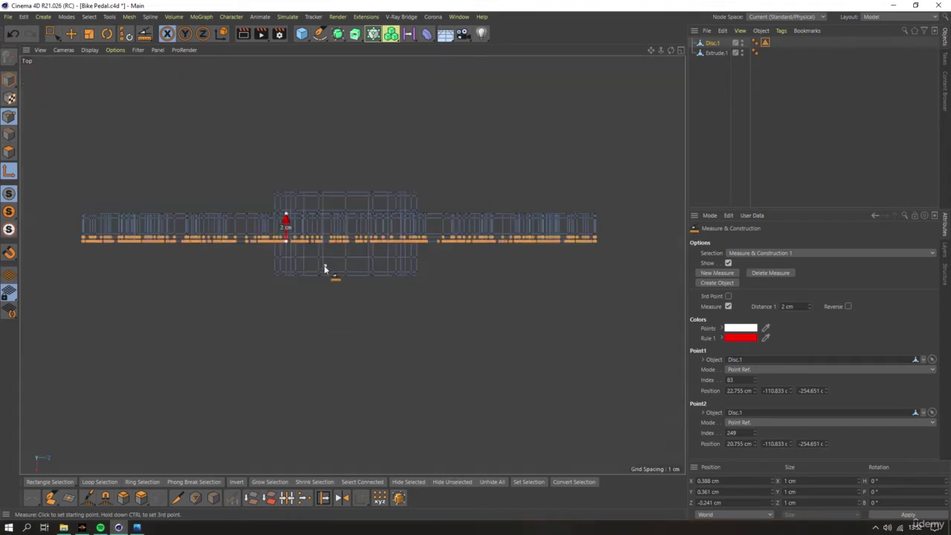
click(51, 33)
click(100, 83)
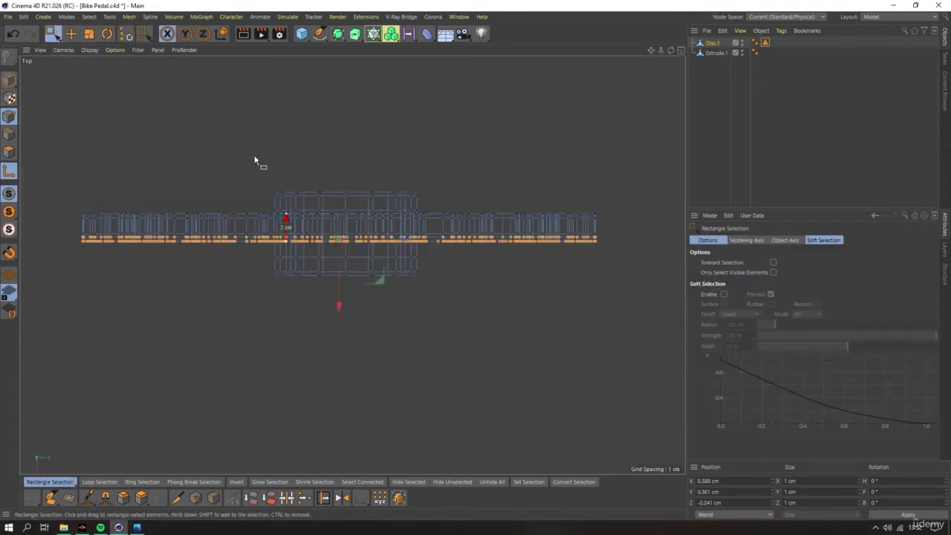
drag(205, 155, 462, 203)
shift+drag(467, 323, 247, 242)
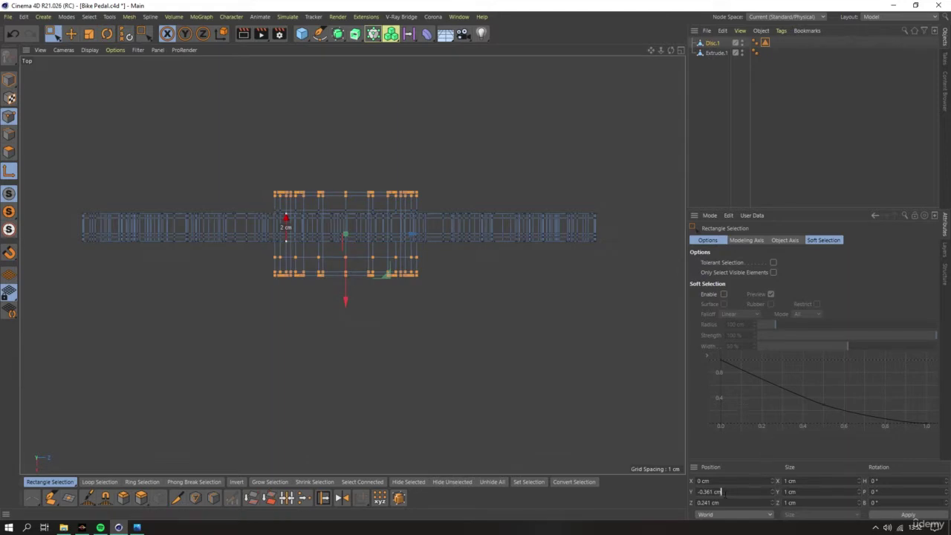
ctrl+drag(257, 255, 438, 272)
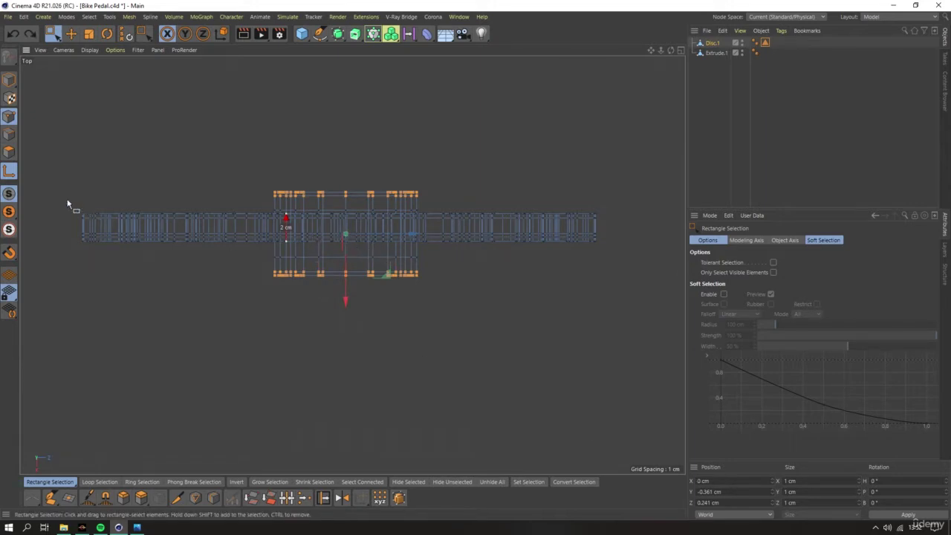
ctrl+drag(74, 206, 457, 247)
drag(611, 247, 77, 212)
scroll(342, 238, up, 3)
scroll(573, 377, down, 2)
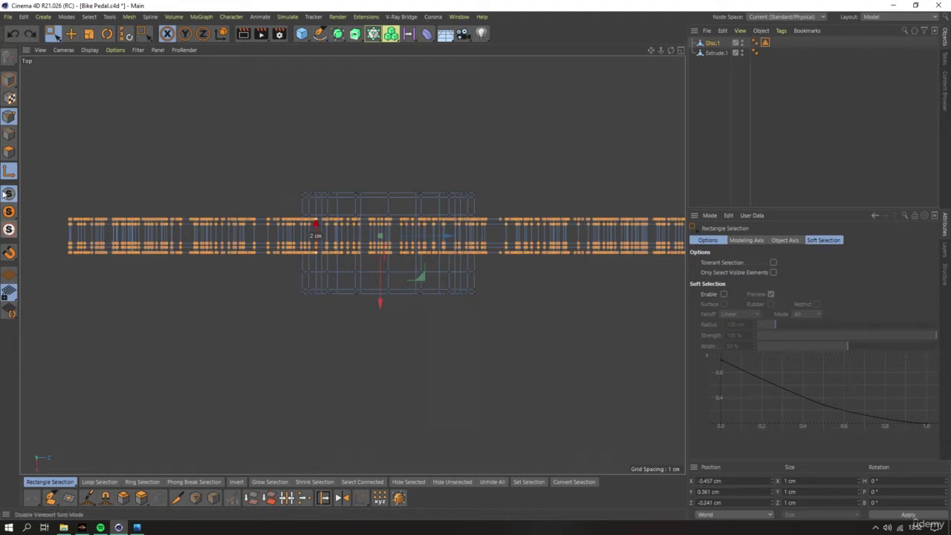
click(732, 481)
text(0)
key(Return)
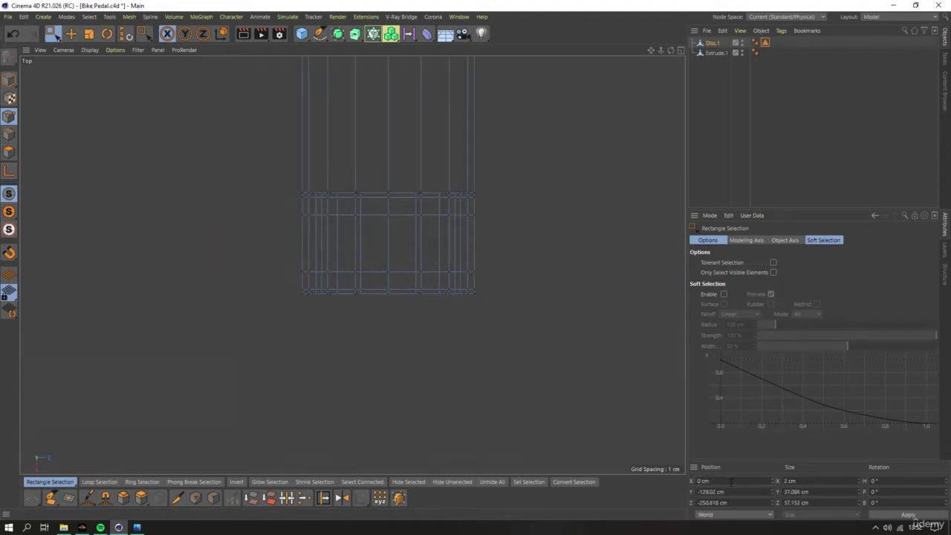
key(ctrl+z)
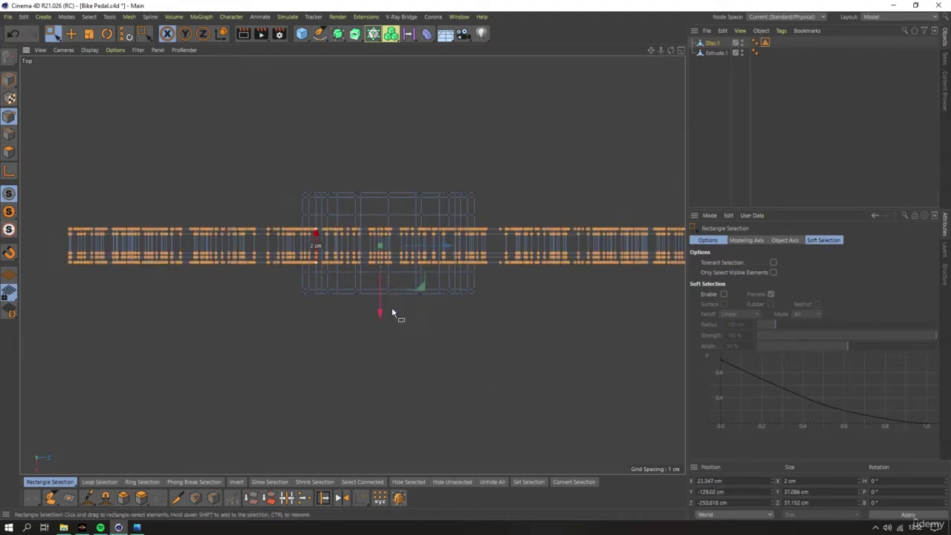
key(ctrl+y)
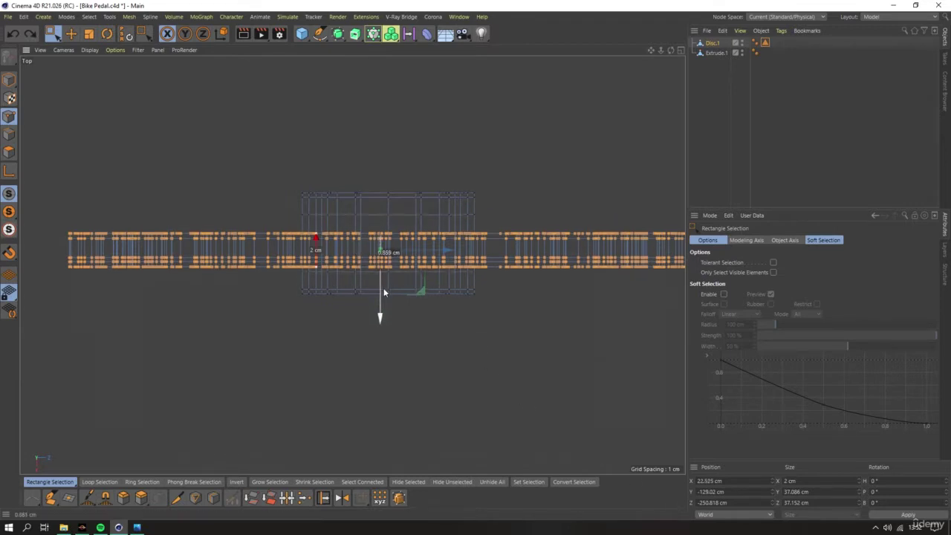
key(ctrl+z)
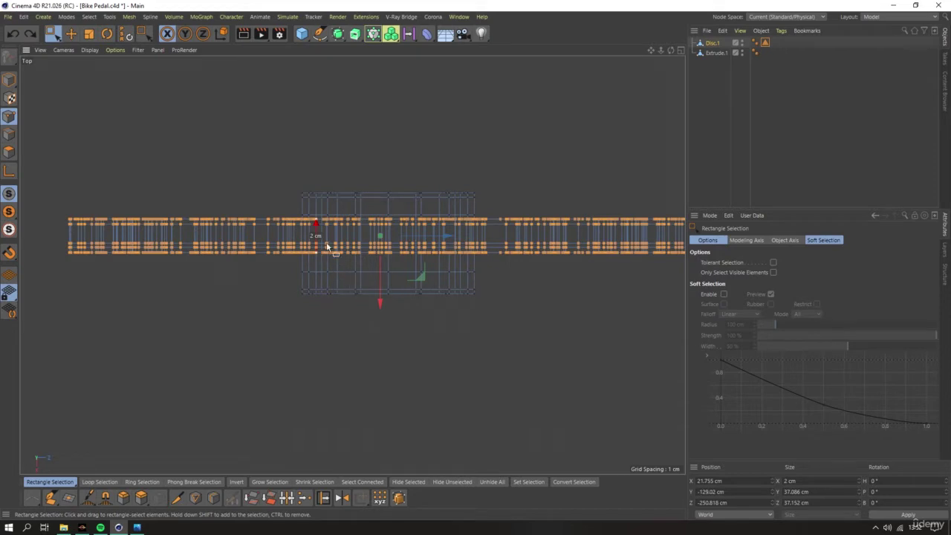
drag(247, 161, 503, 224)
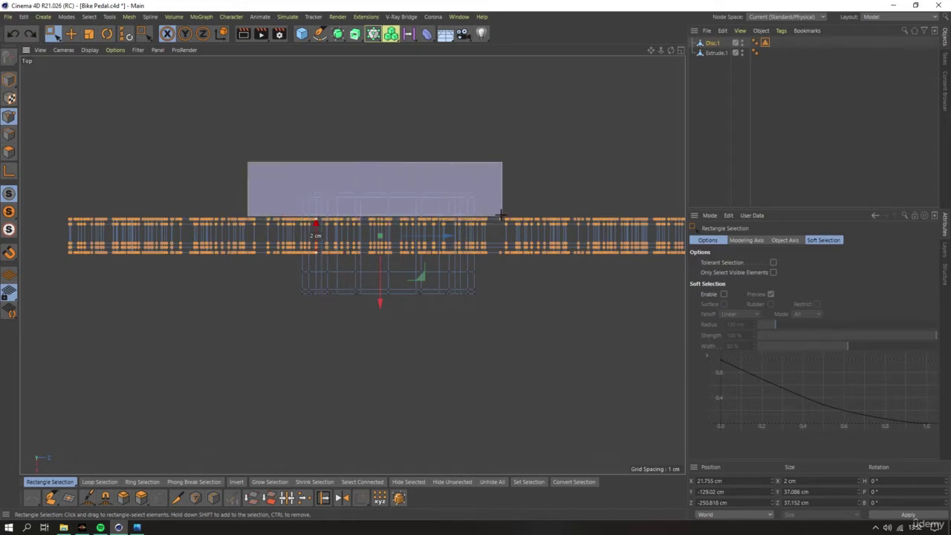
drag(504, 339, 273, 271)
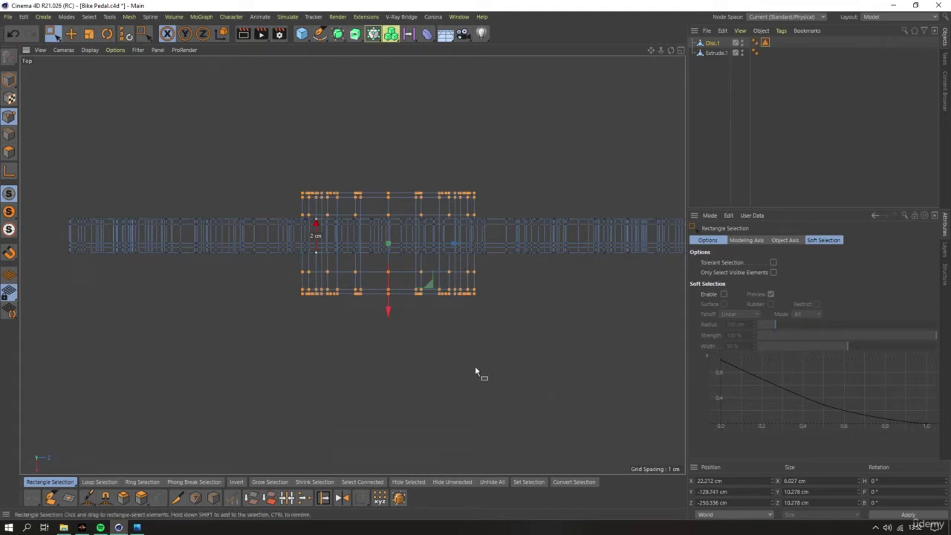
key(u)
key(i)
drag(388, 303, 389, 313)
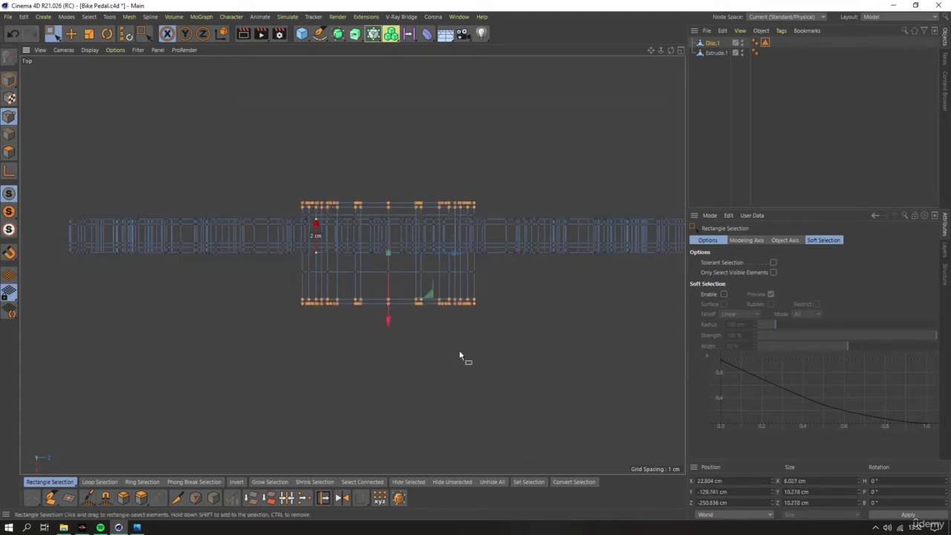
key(ctrl+z)
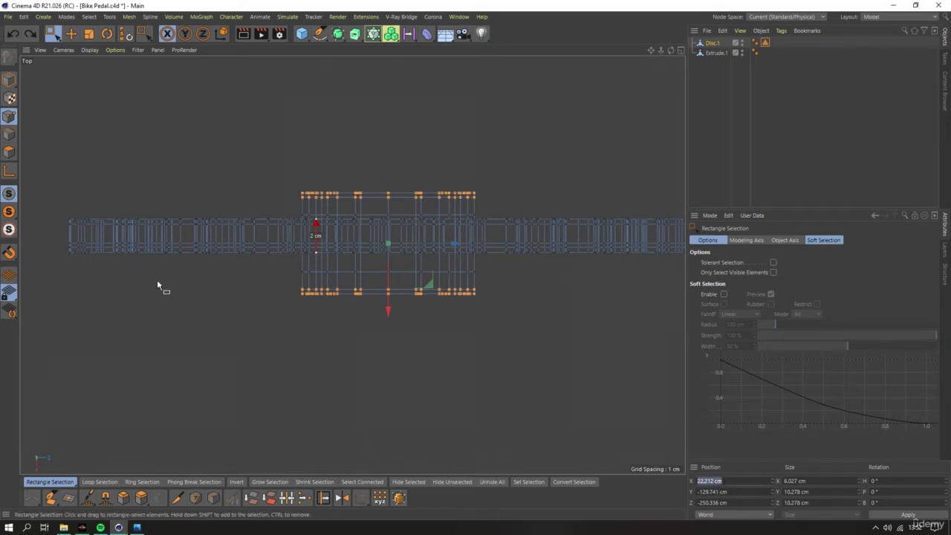
scroll(163, 282, down, 2)
drag(583, 268, 85, 213)
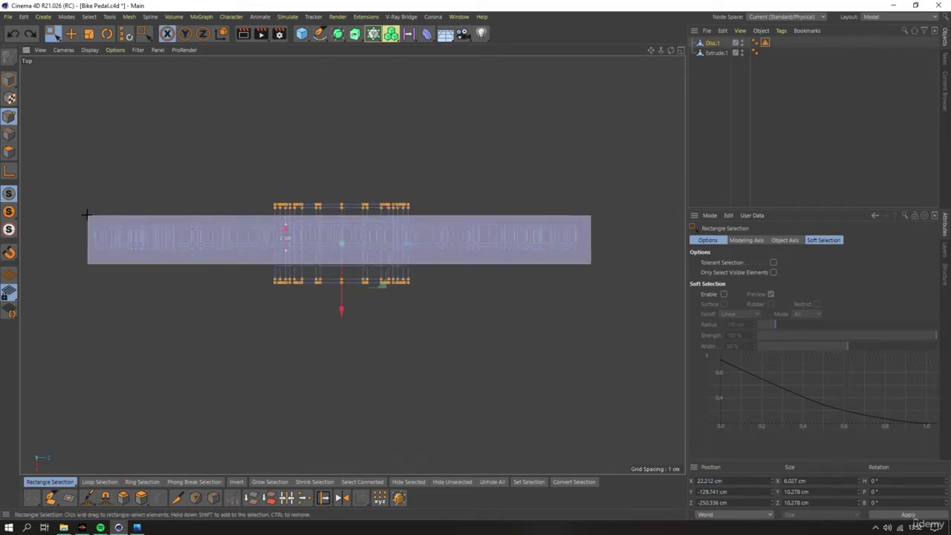
scroll(271, 235, up, 2)
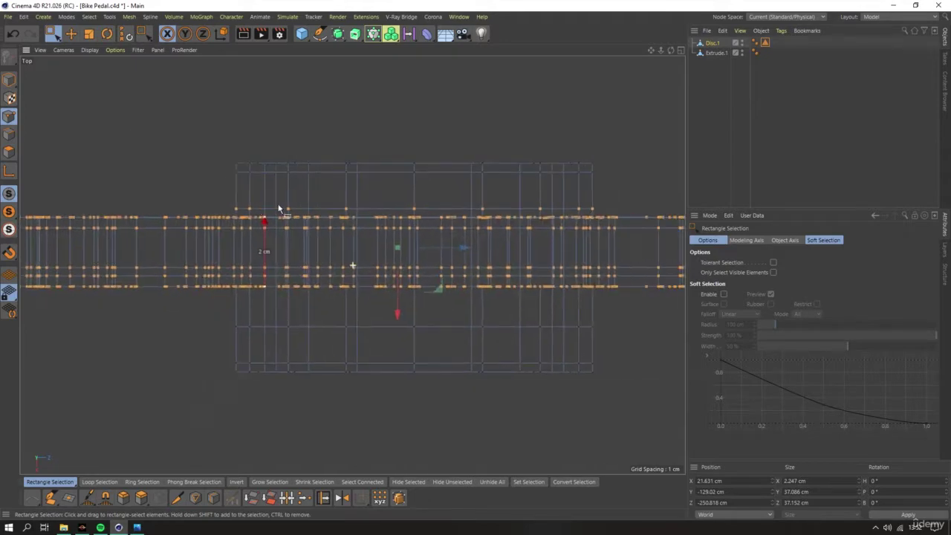
scroll(278, 206, up, 1)
drag(178, 206, 570, 220)
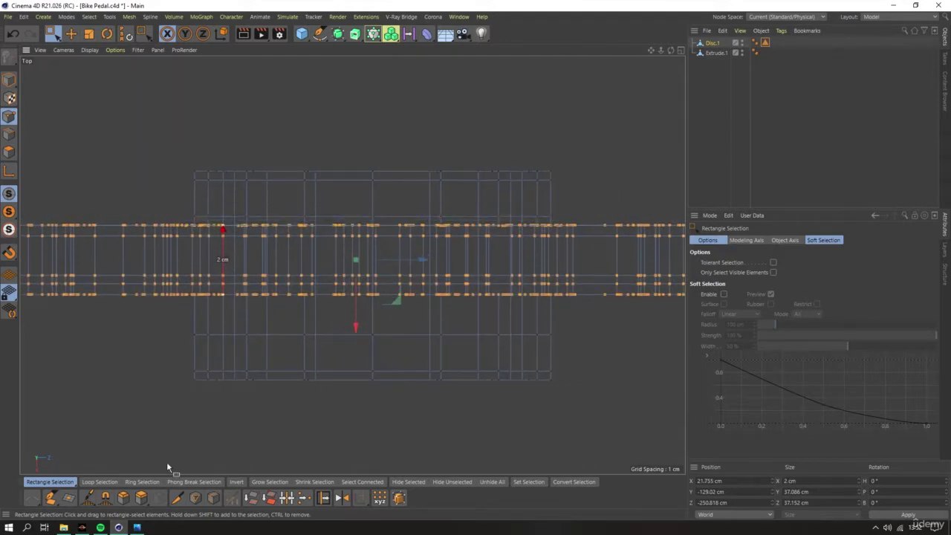
click(101, 527)
scroll(231, 303, down, 3)
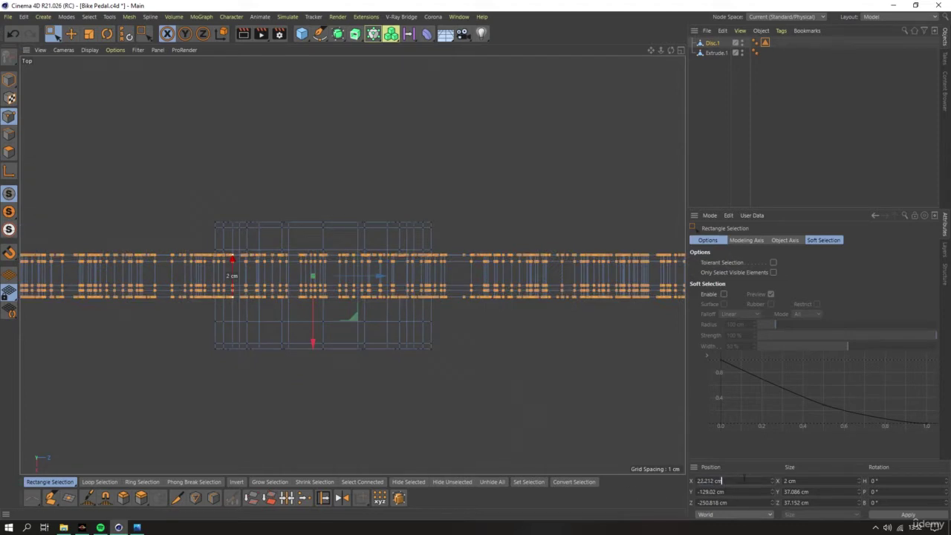
scroll(327, 271, down, 2)
scroll(371, 280, down, 2)
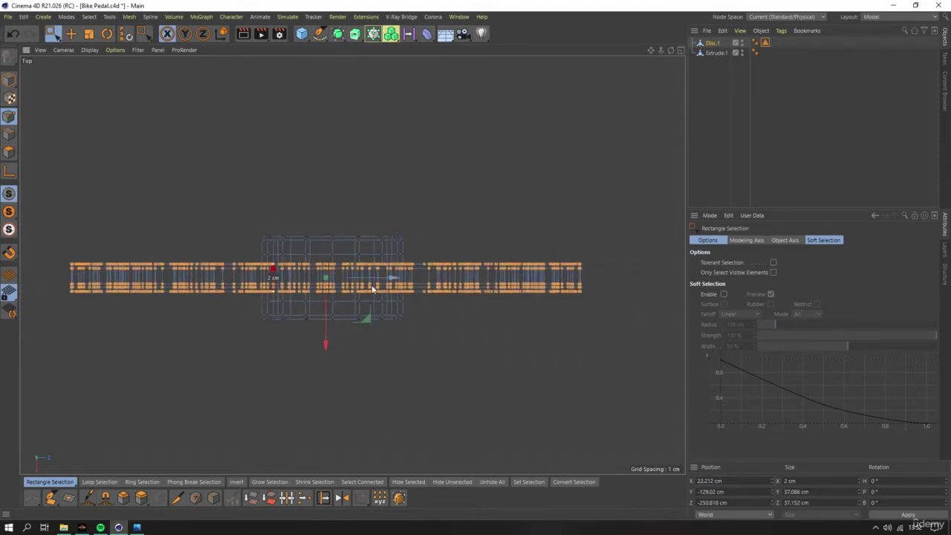
scroll(180, 254, down, 2)
scroll(180, 255, down, 2)
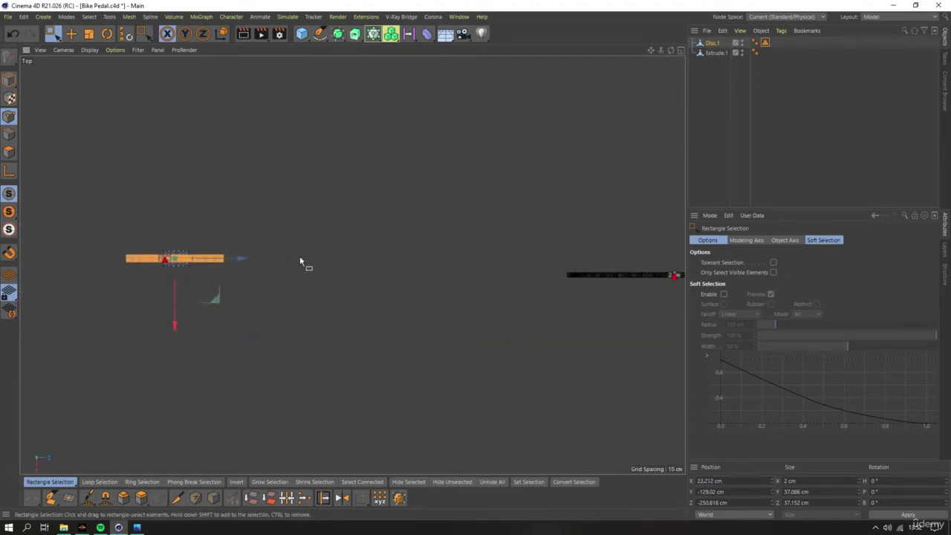
click(733, 163)
key(F1)
Delete the 2 cm measurement on the gear tooth with the Measure & Construction tool
scroll(291, 265, down, 2)
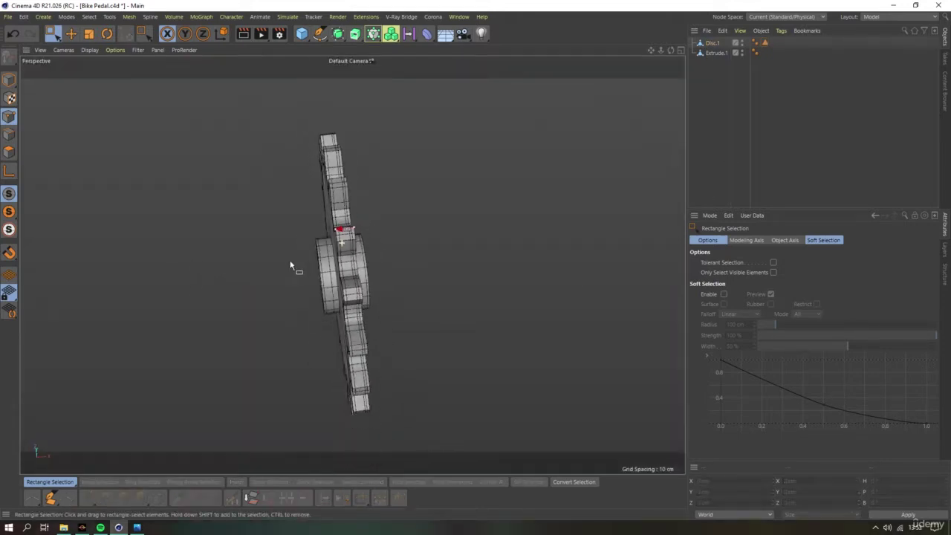
alt+drag(290, 265, 439, 229)
click(759, 44)
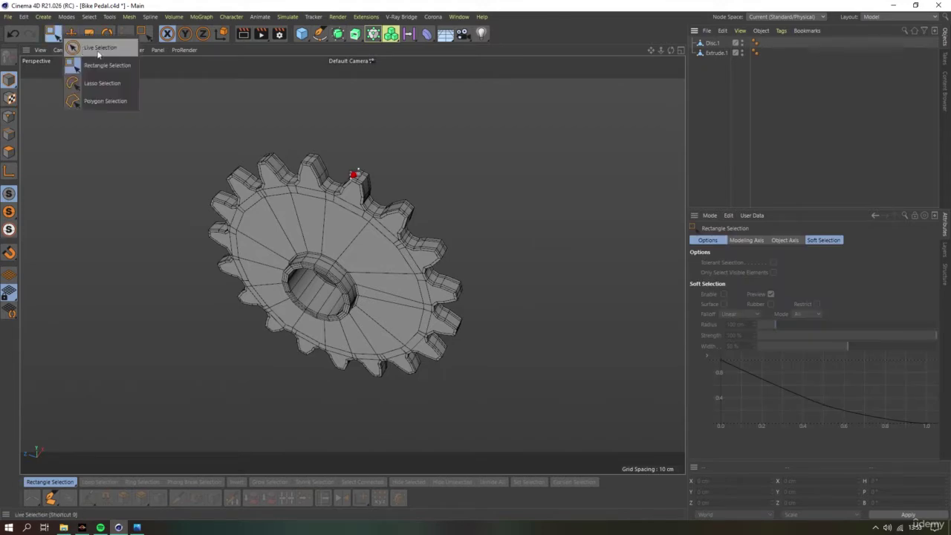
drag(52, 34, 82, 46)
scroll(192, 184, down, 2)
alt+drag(192, 184, 182, 113)
mouse_move(256, 188)
alt+mouse_down()
mouse_move(394, 161)
mouse_move(352, 265)
mouse_move(430, 213)
mouse_move(378, 273)
alt+mouse_up()
scroll(378, 272, up, 3)
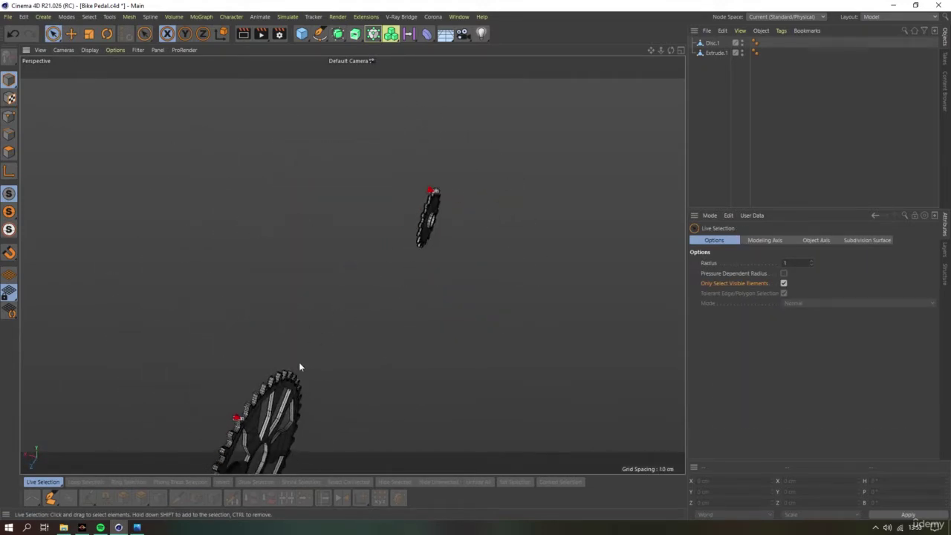
scroll(299, 362, up, 5)
scroll(277, 393, up, 2)
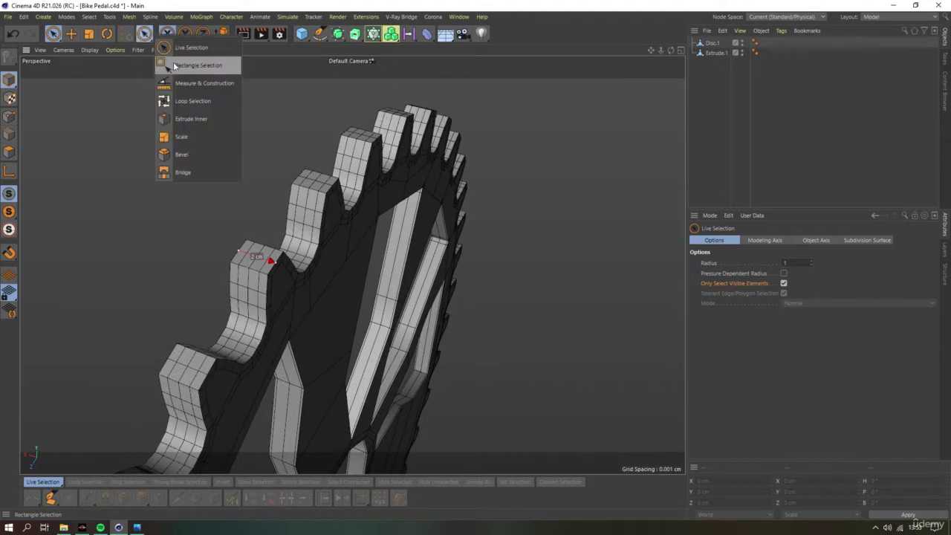
drag(145, 34, 191, 64)
drag(145, 33, 191, 81)
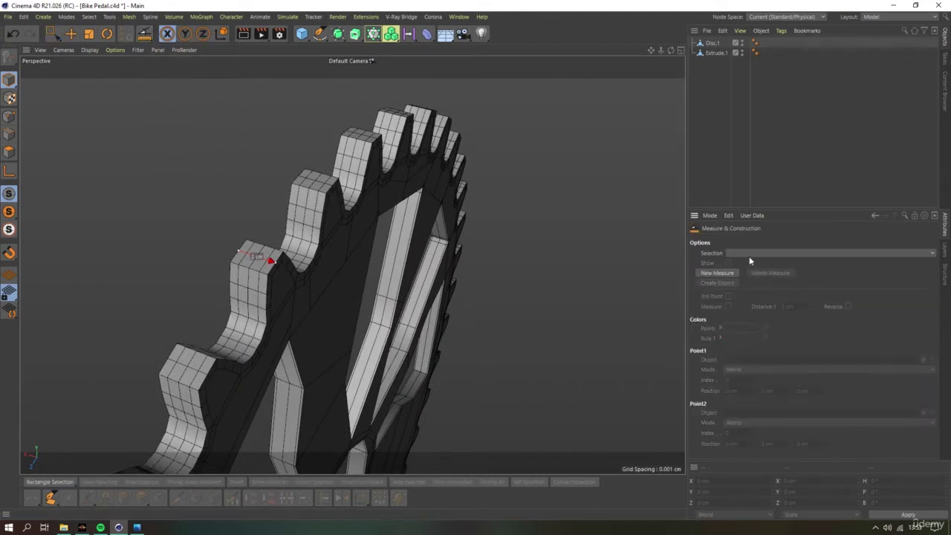
click(753, 272)
Switch to Rectangle Selection, then select and frame the Disc.1 gear
key(0)
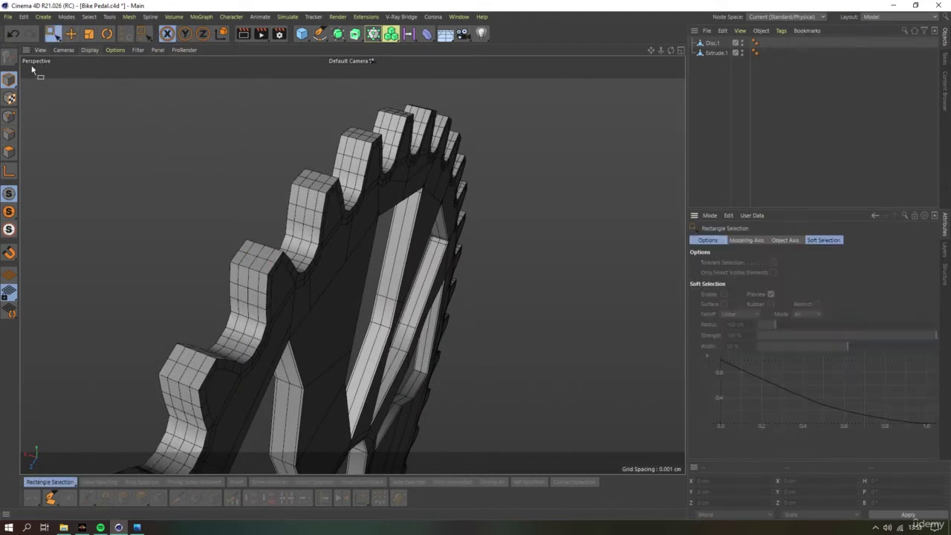
scroll(314, 228, down, 5)
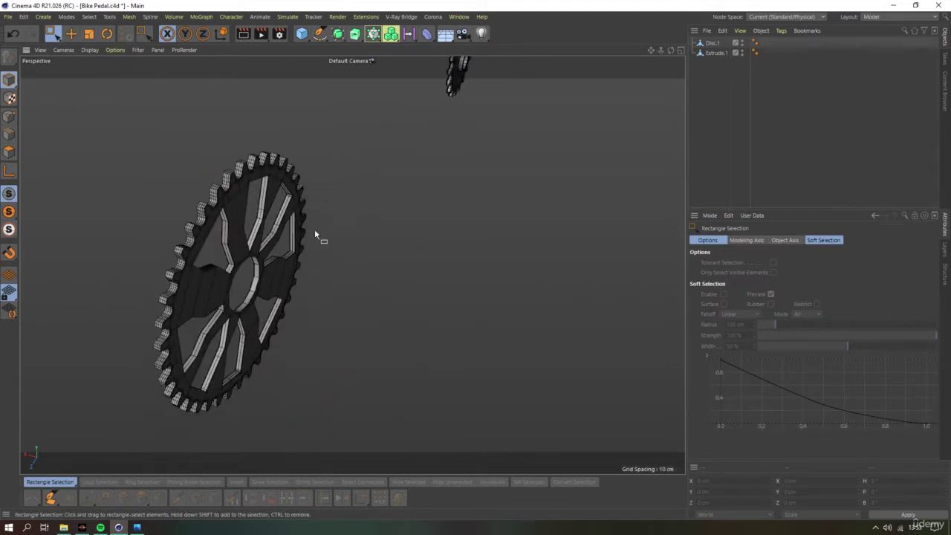
click(450, 82)
key(o)
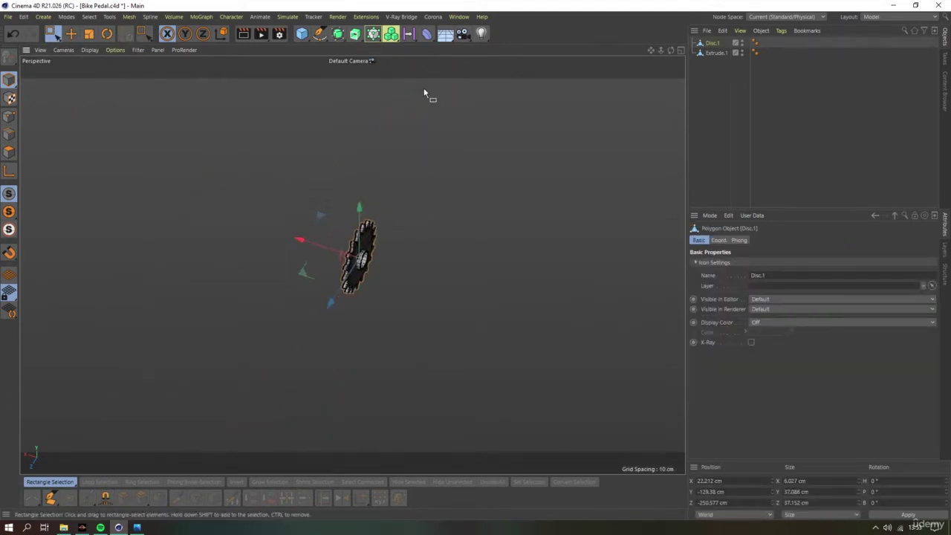
Bring the Bike 3D Model document to the front
key(ctrl+x)
click(458, 16)
click(488, 302)
Frame the rear hub and set the view to Gouraud Shading (Lines)
key(ctrl+v)
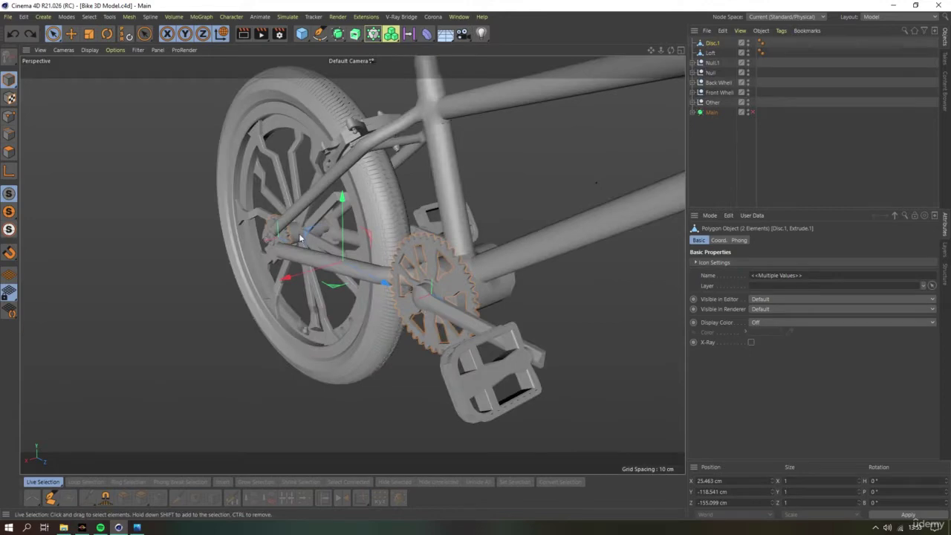
scroll(334, 237, up, 5)
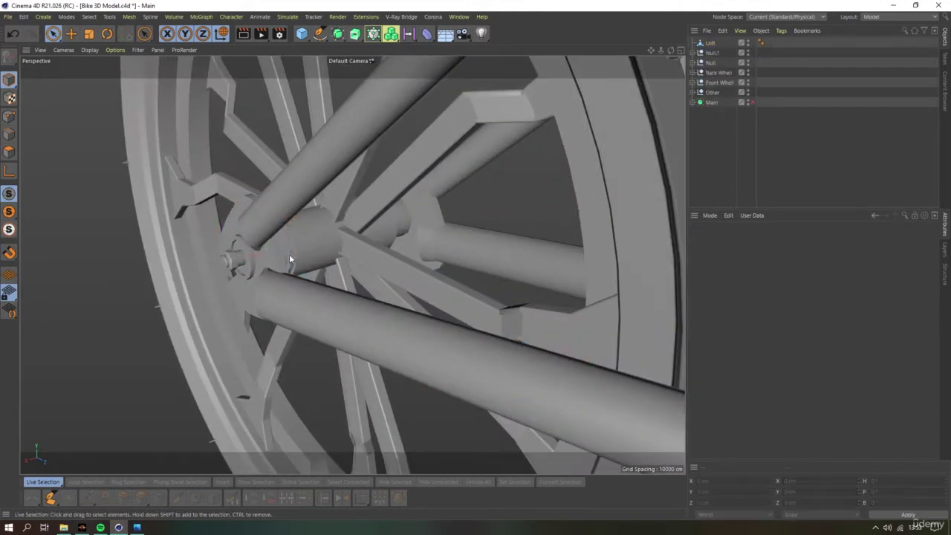
mouse_move(289, 254)
alt+mouse_down()
mouse_move(322, 242)
mouse_move(282, 250)
mouse_move(340, 227)
mouse_move(523, 298)
mouse_move(384, 278)
mouse_move(420, 281)
mouse_move(408, 289)
alt+mouse_up()
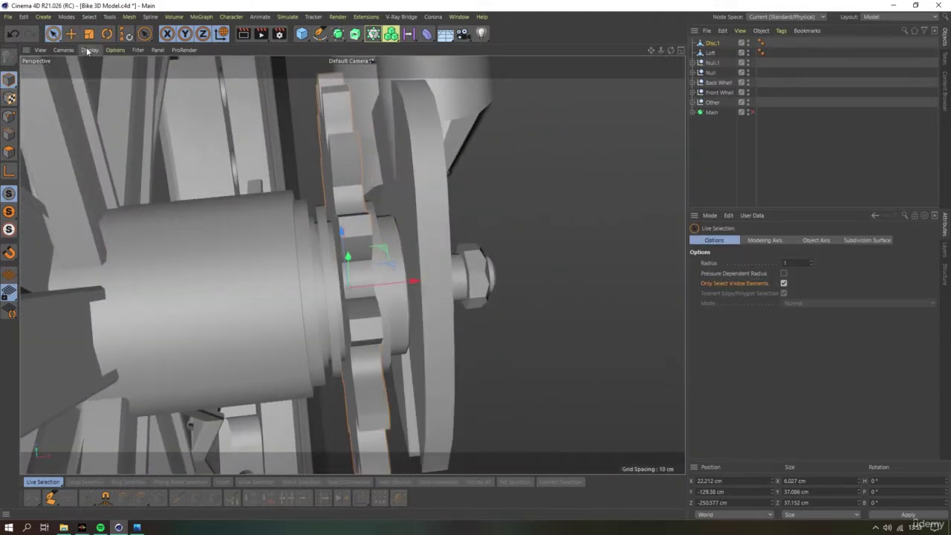
click(90, 50)
click(119, 77)
In Top view, nudge the first thin cylinder beside the sprocket slightly along X
scroll(349, 297, up, 2)
click(350, 299)
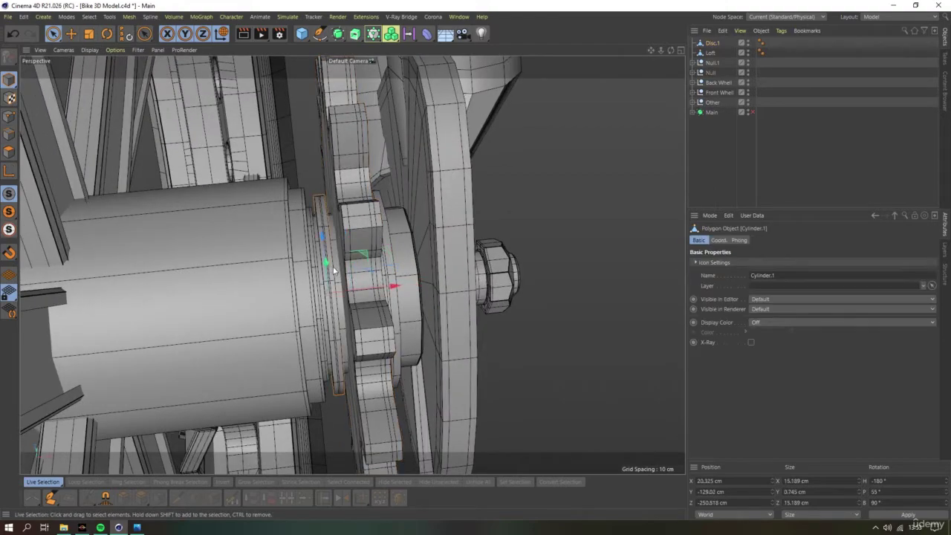
scroll(349, 299, up, 5)
key(F2)
scroll(344, 296, up, 3)
scroll(319, 312, up, 3)
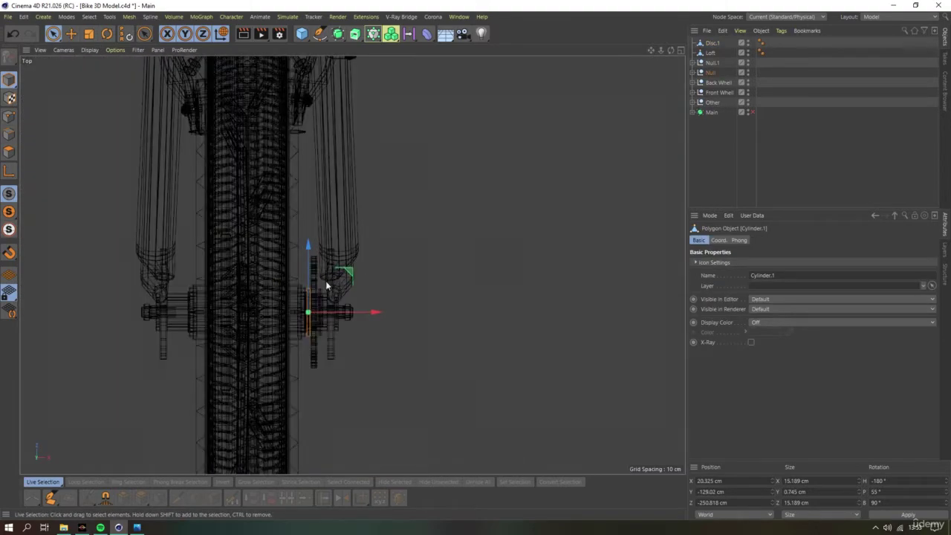
scroll(346, 325, up, 3)
scroll(347, 325, up, 3)
scroll(372, 329, up, 3)
mouse_move(388, 335)
mouse_down()
mouse_move(404, 335)
mouse_move(397, 340)
mouse_up()
scroll(446, 140, up, 3)
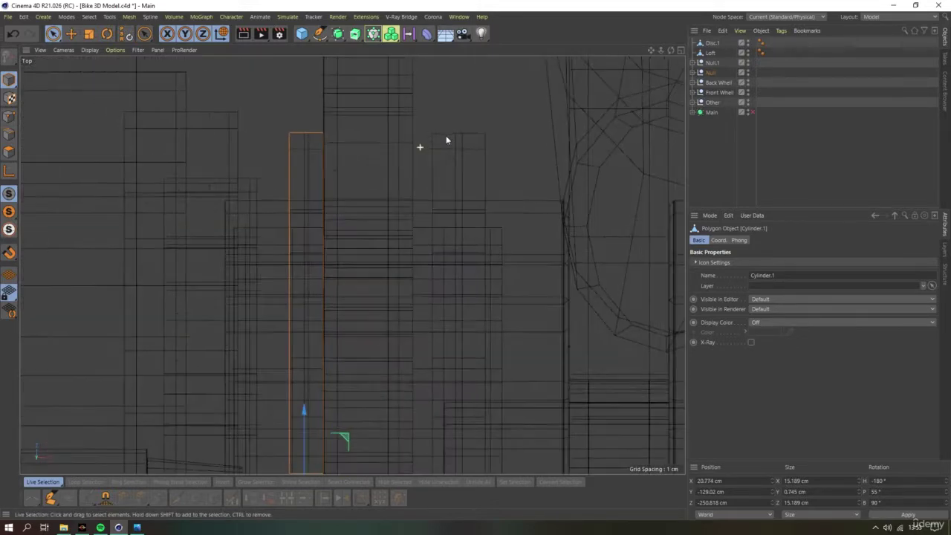
scroll(339, 401, up, 3)
scroll(331, 338, up, 3)
scroll(322, 295, up, 2)
drag(326, 330, 326, 342)
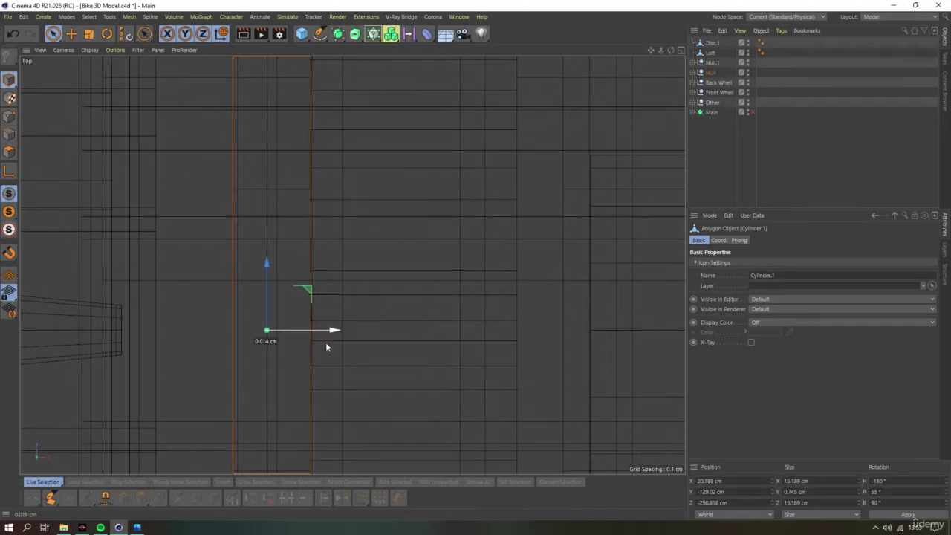
Move the other thin cylinder about 0.4 cm along X
scroll(279, 336, down, 3)
scroll(279, 340, down, 2)
scroll(245, 339, up, 2)
scroll(285, 232, up, 3)
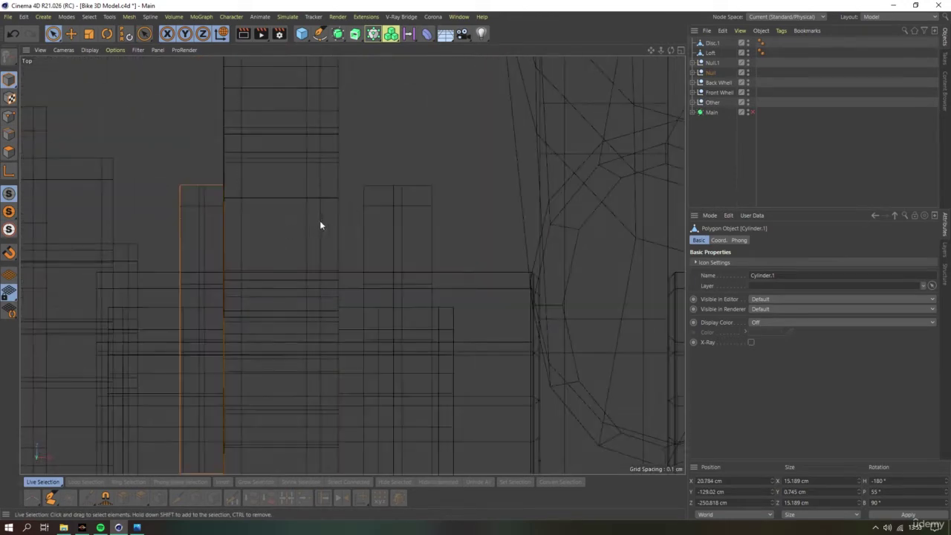
click(397, 199)
scroll(396, 333, down, 3)
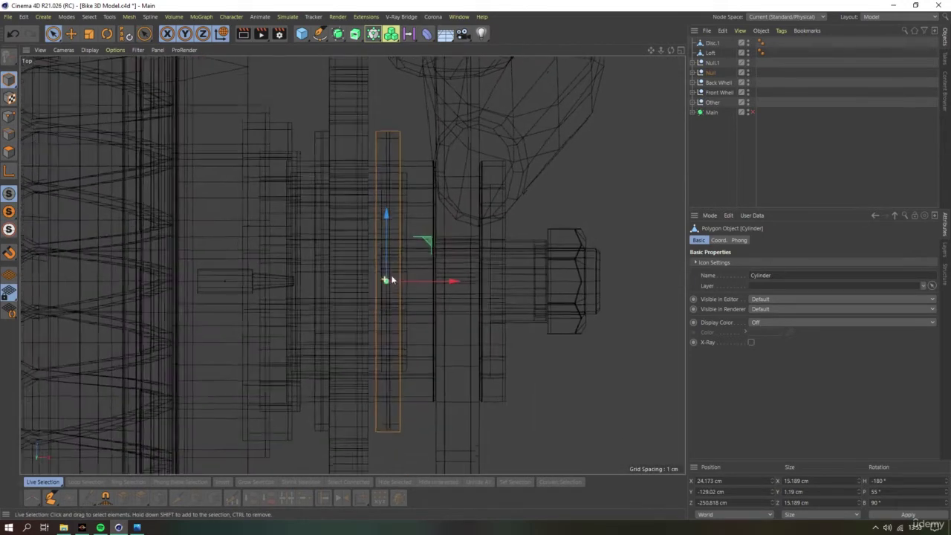
scroll(384, 278, up, 3)
mouse_move(416, 289)
mouse_down()
mouse_move(376, 300)
mouse_move(313, 255)
mouse_up()
Return to Perspective view, deselect, and orbit out to a three-quarter view of the bike
key(F1)
scroll(312, 255, down, 2)
scroll(297, 244, down, 2)
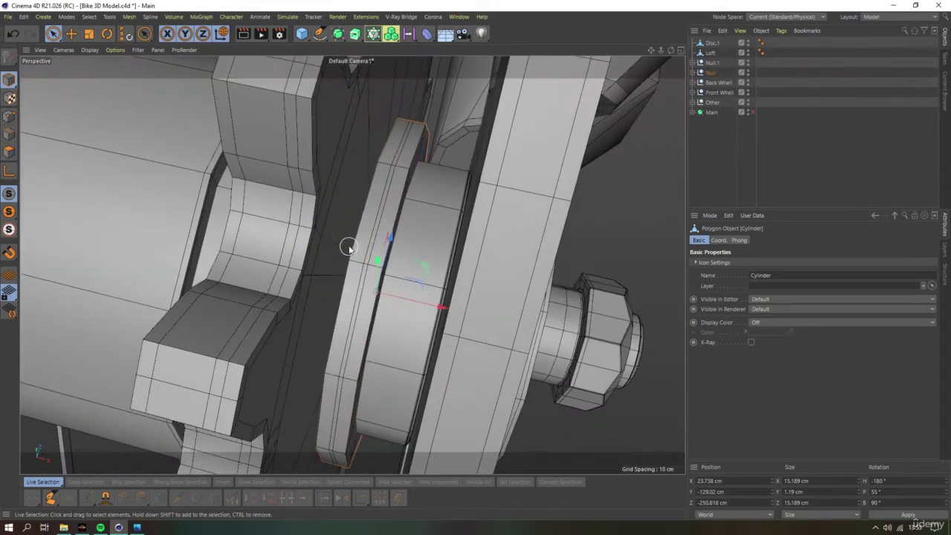
scroll(346, 246, down, 3)
click(535, 310)
alt+drag(331, 269, 355, 307)
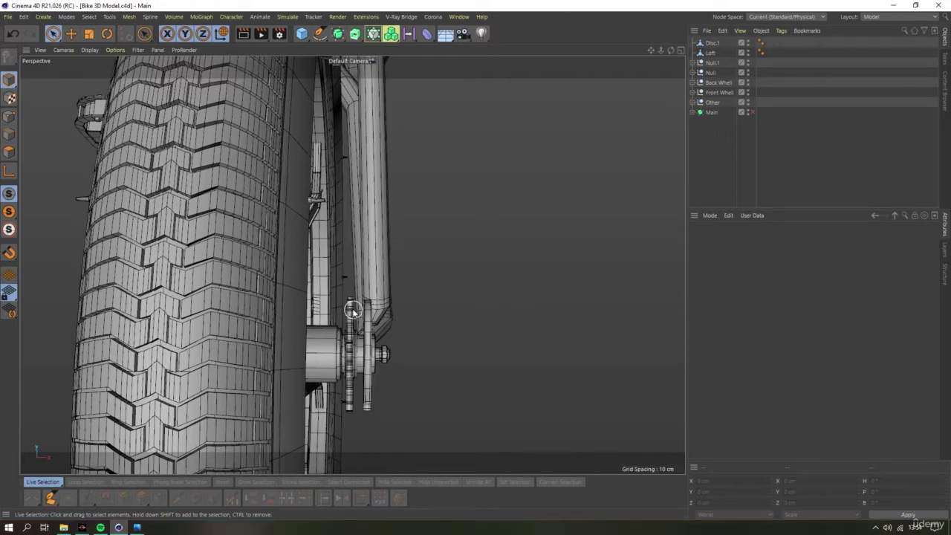
mouse_move(352, 310)
alt+mouse_down()
mouse_move(350, 265)
mouse_move(295, 307)
alt+mouse_up()
Select the rear sprocket Disc.1 in the Bike 3D Model document
click(458, 16)
mouse_move(484, 279)
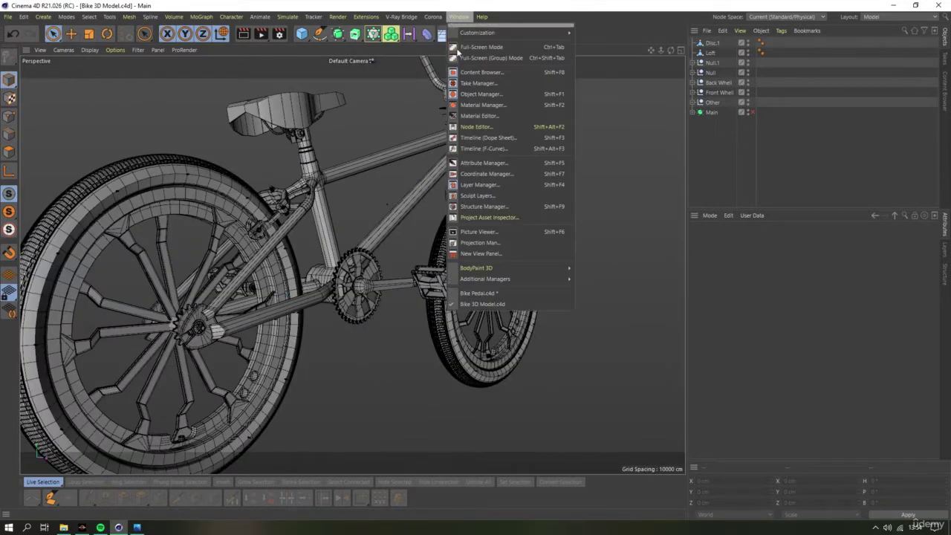
click(478, 292)
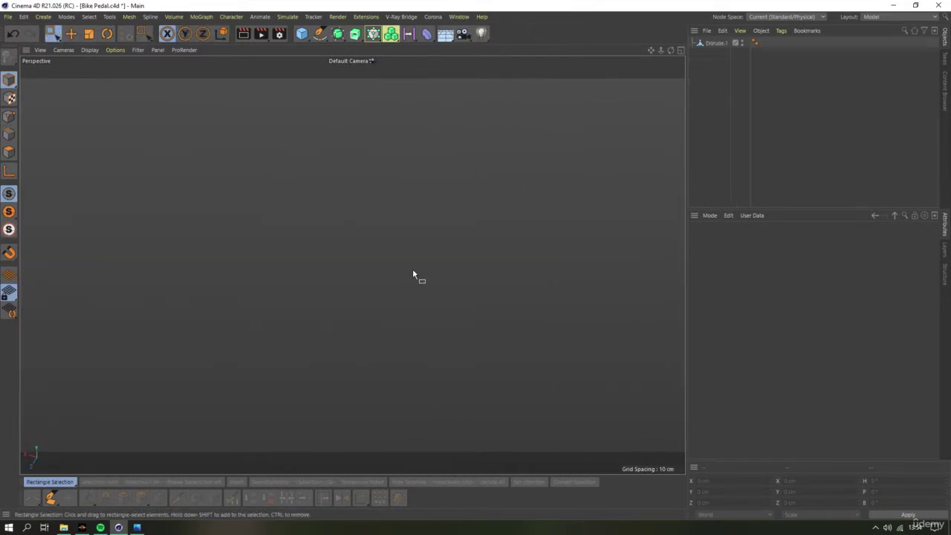
click(458, 16)
click(480, 302)
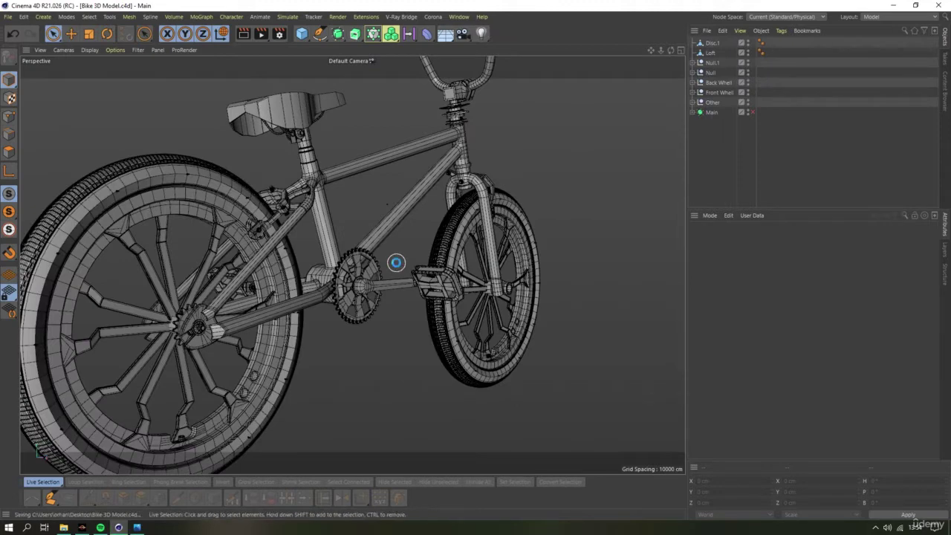
scroll(191, 320, up, 2)
click(193, 319)
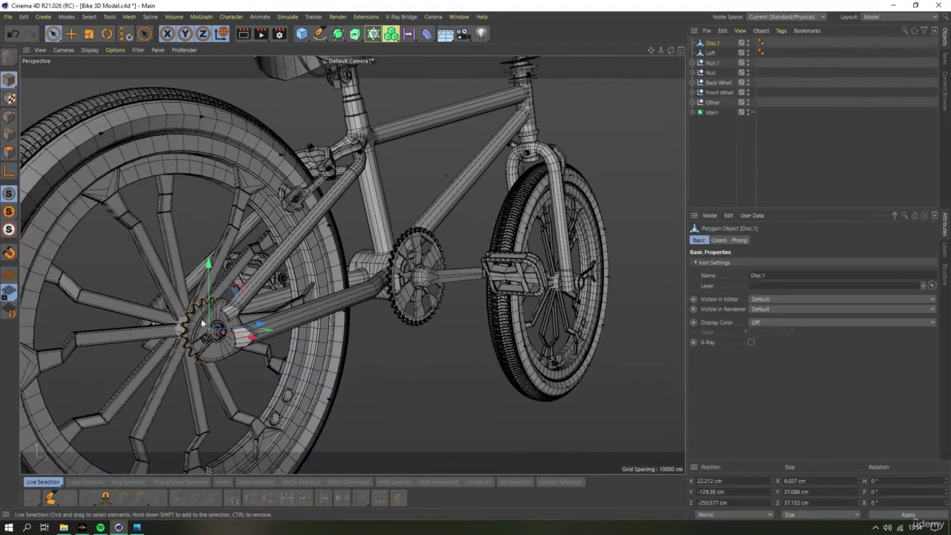
Paste Disc.1 into the Bike Pedal document beside its chainring
click(458, 16)
click(464, 291)
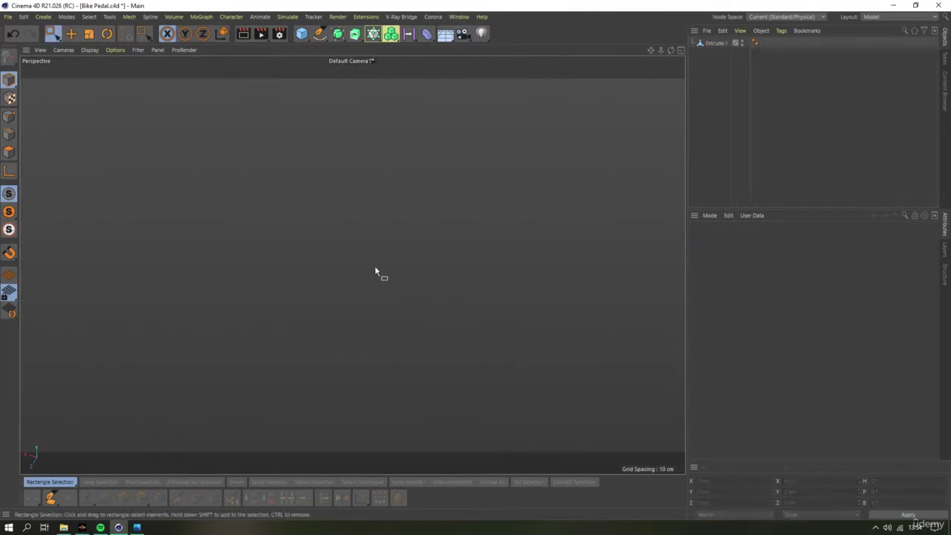
key(ctrl+v)
scroll(374, 266, down, 2)
click(401, 271)
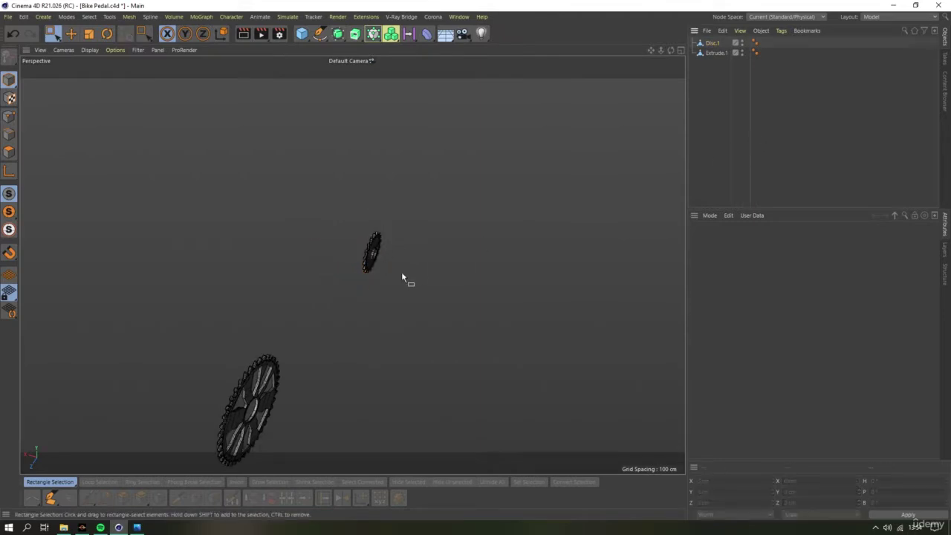
Compare both sprockets in Top and Perspective views, then return to Bike 3D Model
mouse_move(386, 250)
alt+mouse_down()
mouse_move(658, 302)
mouse_move(469, 345)
alt+mouse_up()
key(F2)
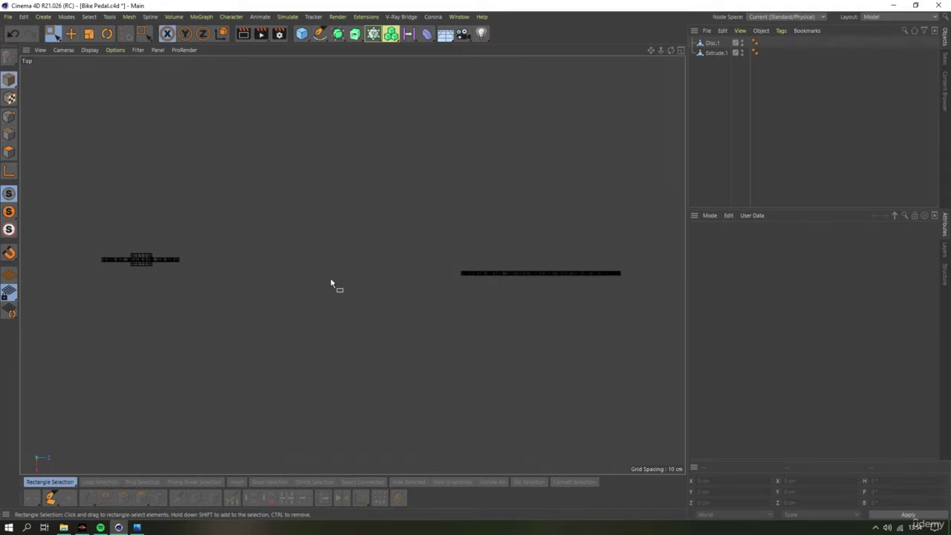
key(F1)
mouse_move(378, 344)
alt+mouse_down()
mouse_move(394, 335)
mouse_move(356, 324)
mouse_move(367, 324)
alt+mouse_up()
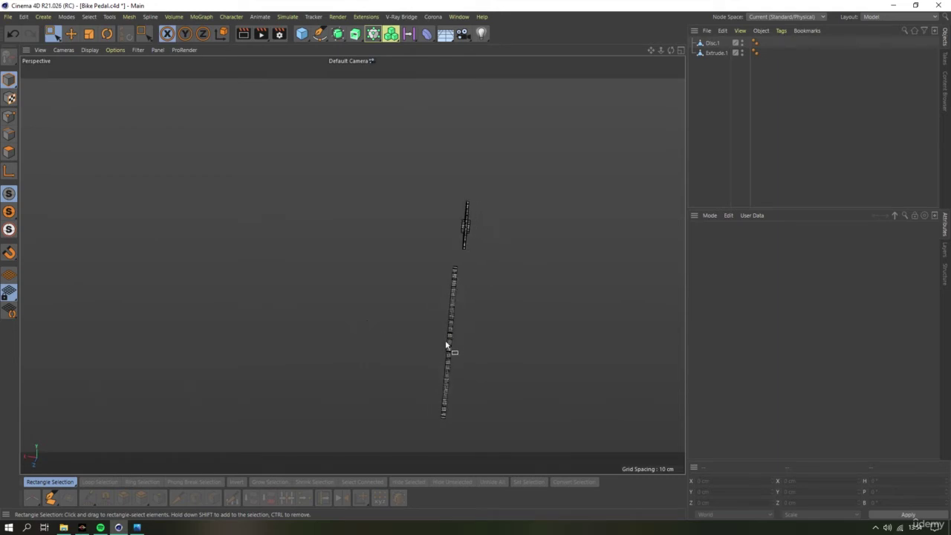
alt+drag(446, 345, 400, 358)
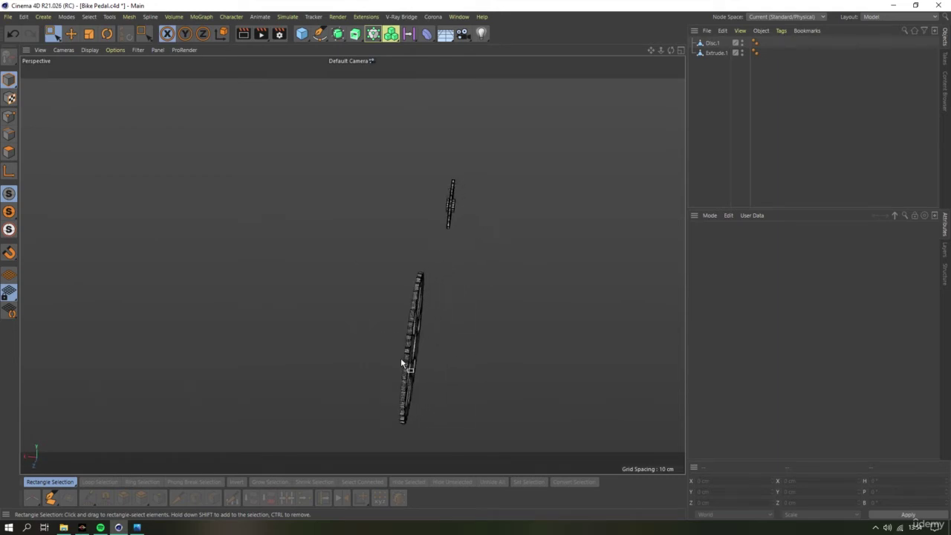
click(458, 16)
click(473, 302)
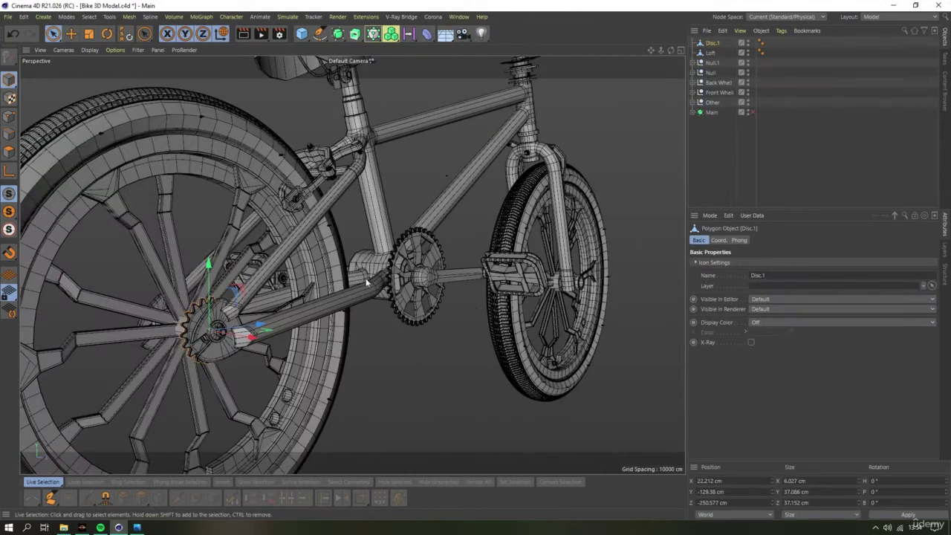
mouse_move(366, 282)
alt+mouse_down()
mouse_move(447, 284)
mouse_move(361, 371)
mouse_move(308, 397)
mouse_move(297, 418)
mouse_move(309, 414)
alt+mouse_up()
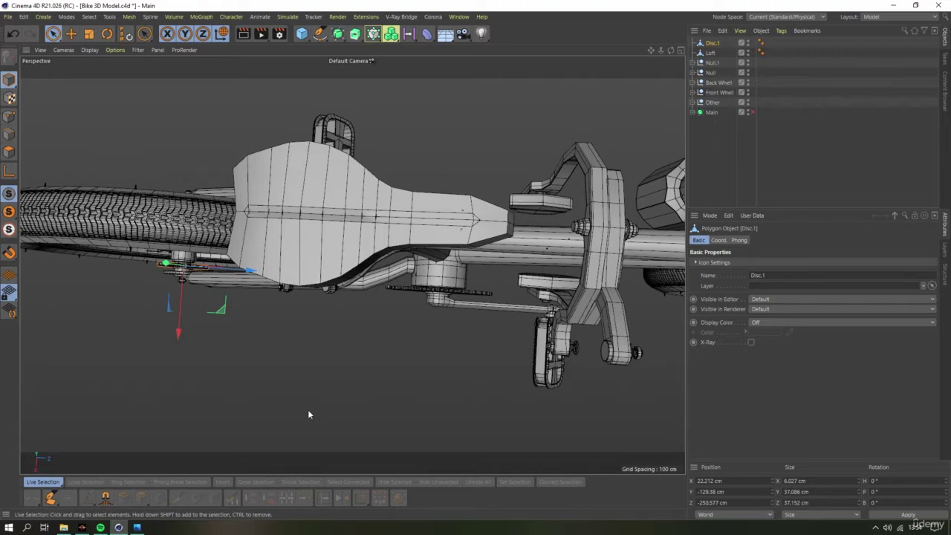
mouse_move(413, 279)
alt+mouse_down()
mouse_move(382, 239)
mouse_move(318, 260)
mouse_move(196, 202)
mouse_move(184, 178)
mouse_move(280, 213)
mouse_move(289, 240)
mouse_move(345, 222)
mouse_move(514, 216)
mouse_move(544, 281)
mouse_move(402, 299)
alt+mouse_up()
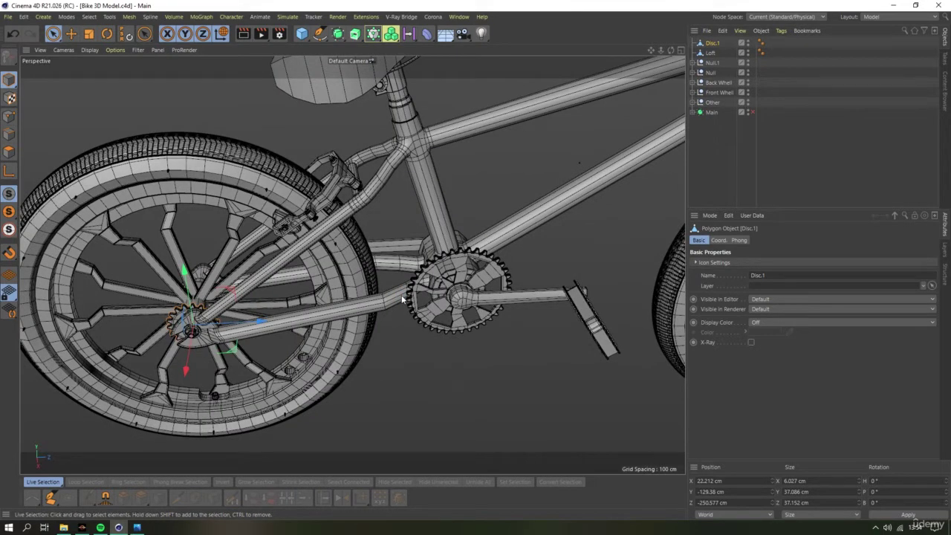
alt+drag(363, 289, 312, 271)
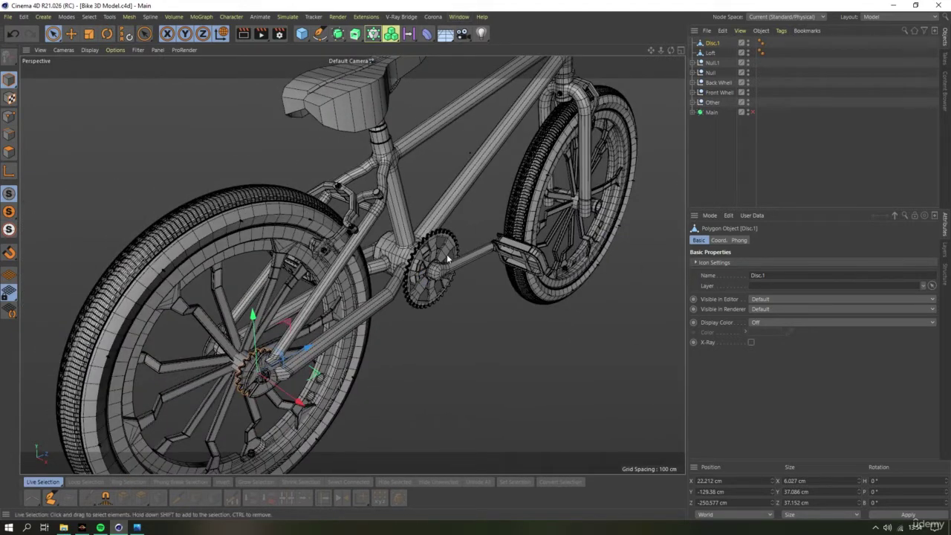
key(ctrl+shift+a)
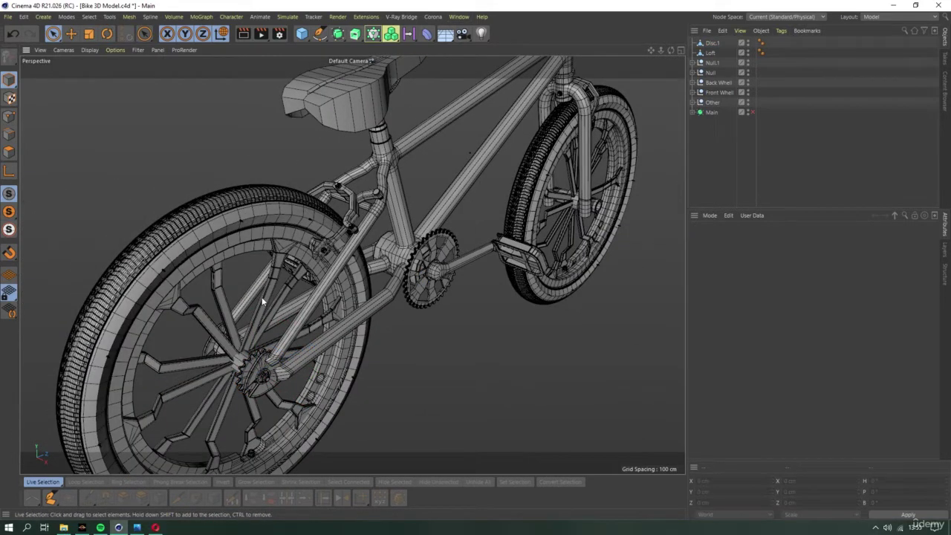
alt+drag(262, 301, 176, 524)
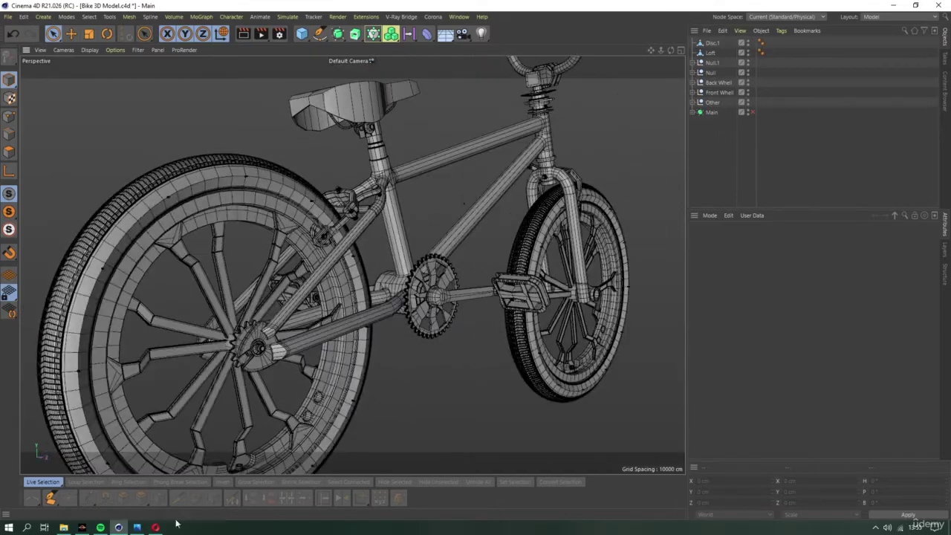
click(156, 528)
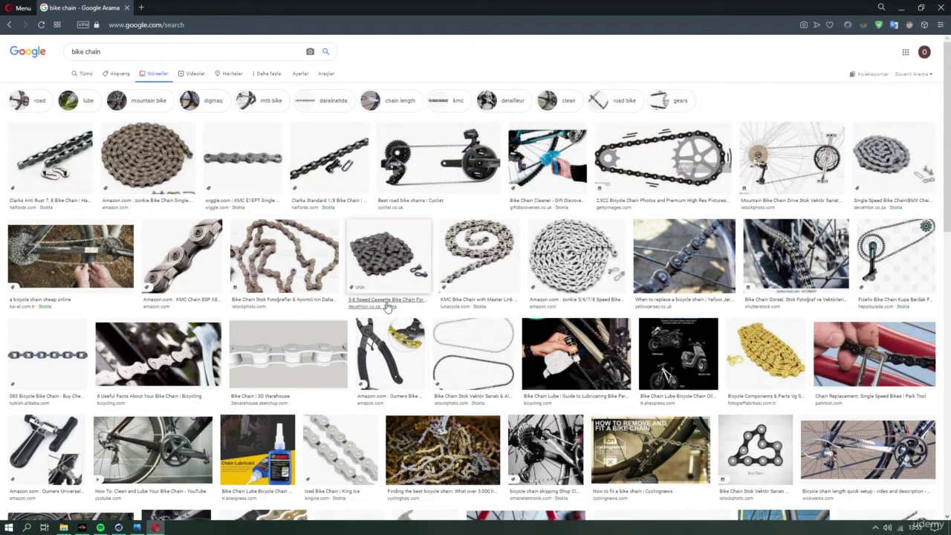
Pick the side-view KMC chain image and drag it out of Opera onto the desktop
click(140, 172)
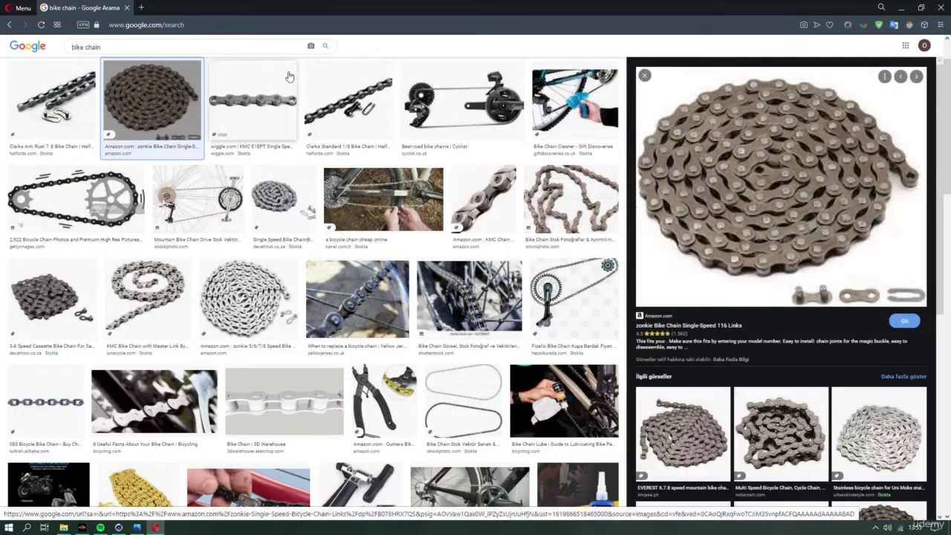
click(264, 81)
mouse_move(721, 312)
mouse_down()
mouse_move(785, 386)
mouse_move(315, 304)
mouse_up()
Open the saved chain photo for viewing, then return through Opera to Cinema 4D
double_click(315, 304)
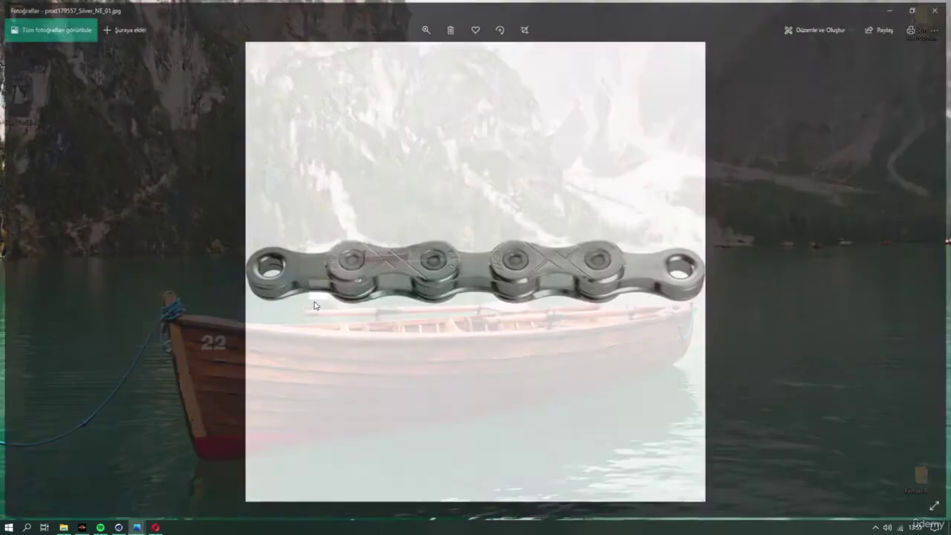
scroll(380, 239, up, 3)
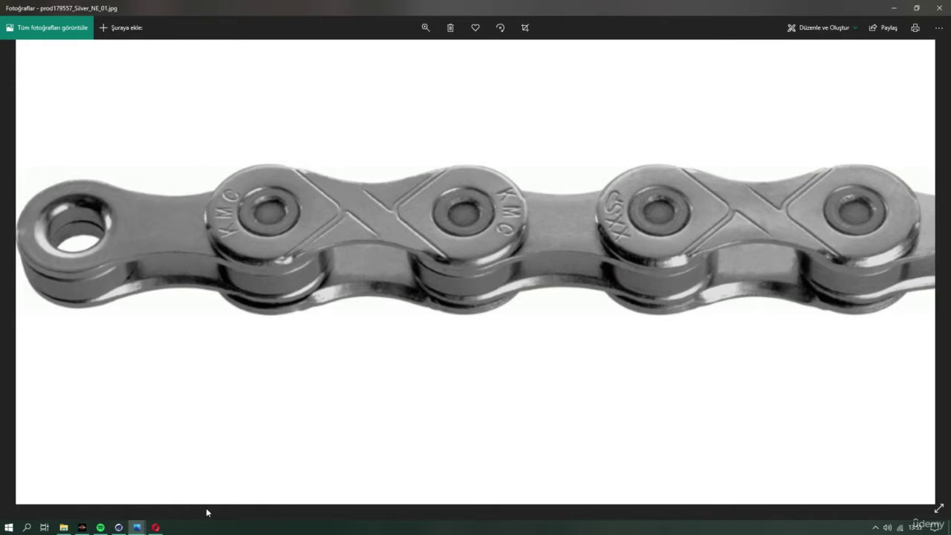
click(155, 528)
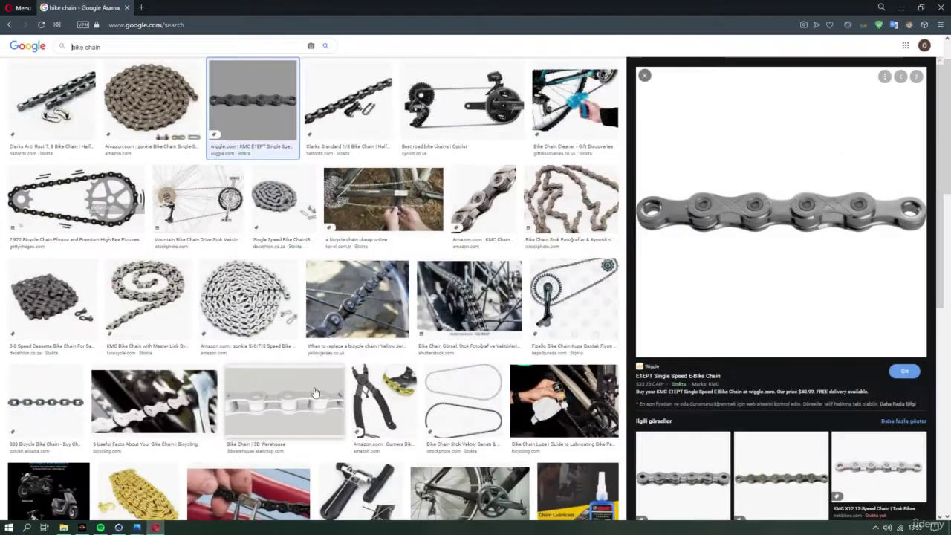
click(117, 527)
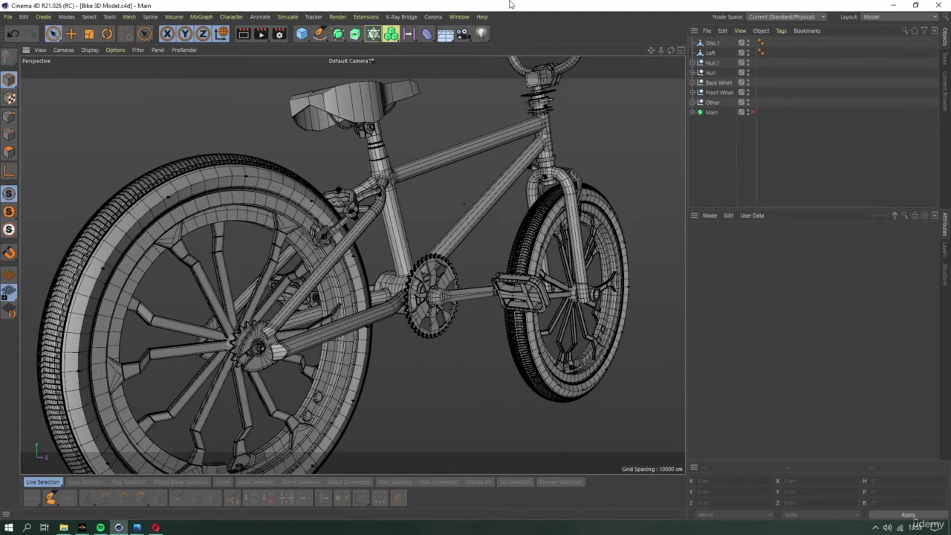
In Bike Pedal.c4d, select Disc.1 and the other gears and delete them
click(461, 18)
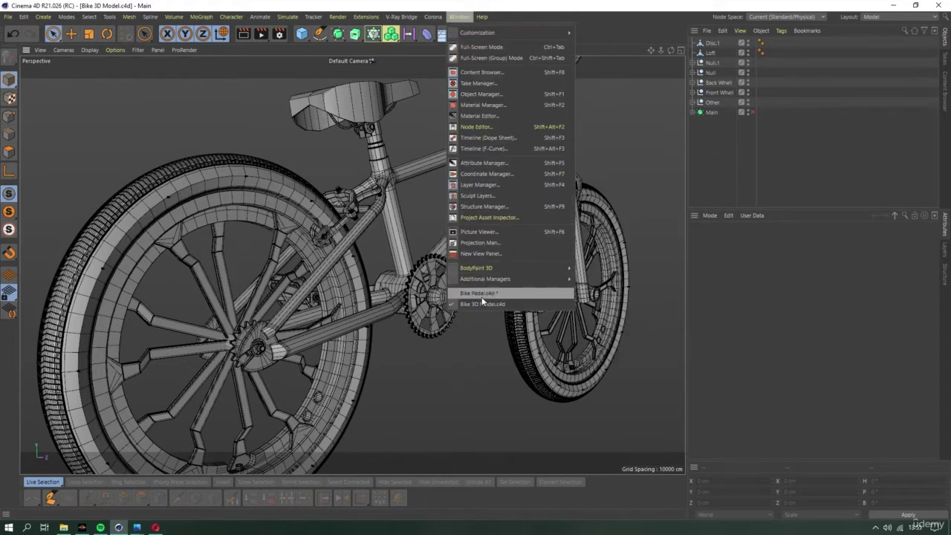
click(479, 305)
mouse_move(471, 317)
alt+mouse_down()
mouse_move(391, 295)
mouse_move(419, 321)
alt+mouse_up()
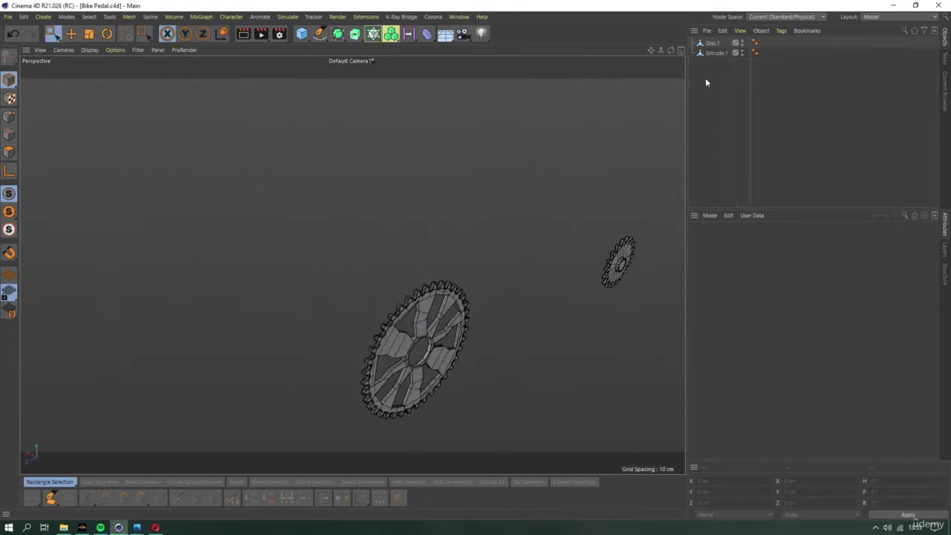
click(719, 45)
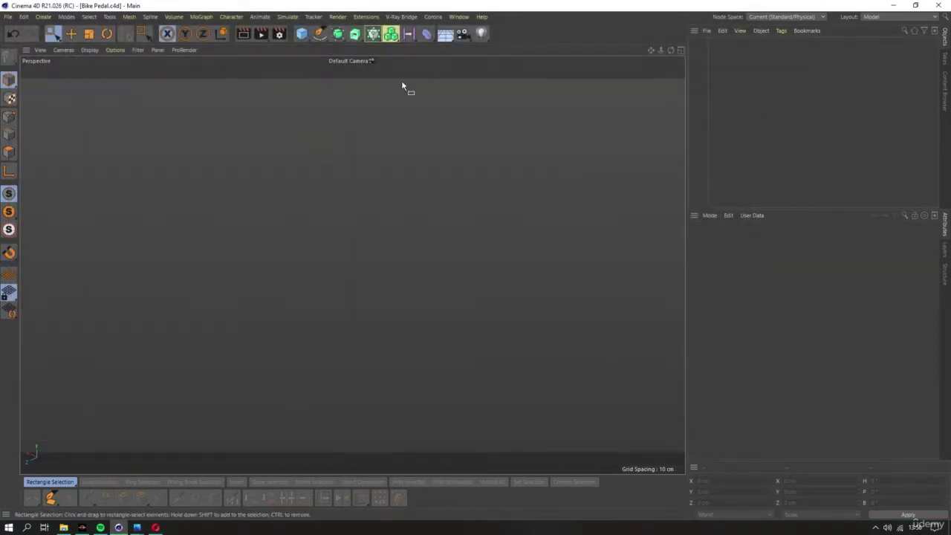
click(458, 17)
click(482, 304)
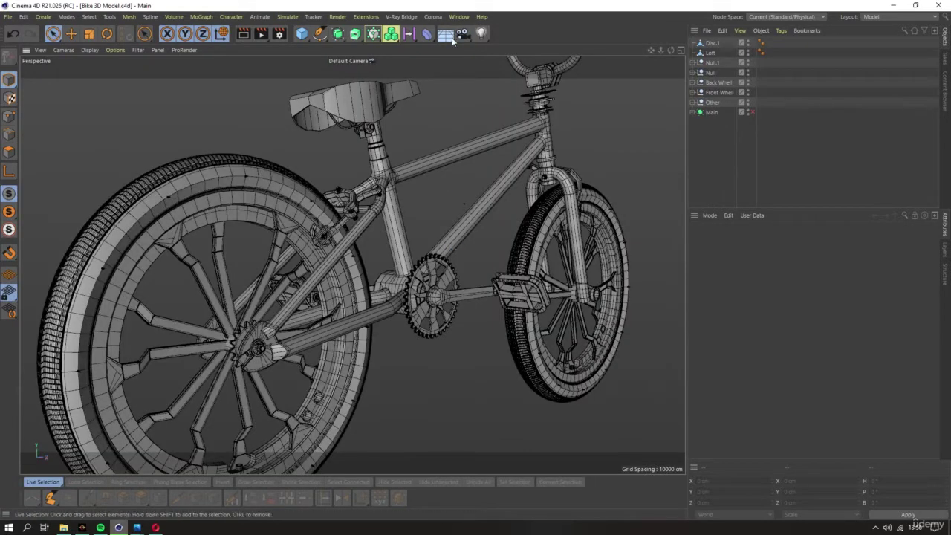
click(458, 17)
click(477, 292)
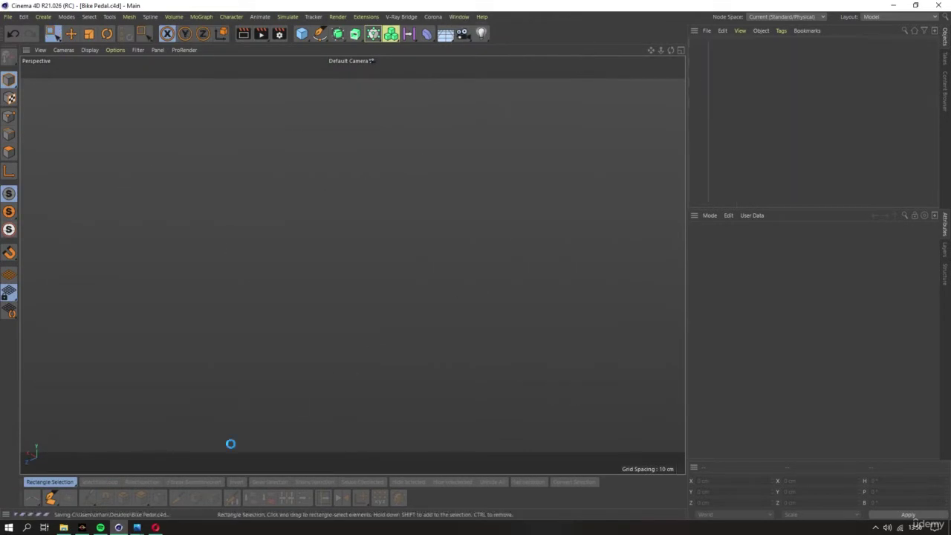
Check the chain reference photo, then return to the Cinema 4D pedal scene
click(155, 527)
click(160, 527)
mouse_move(137, 527)
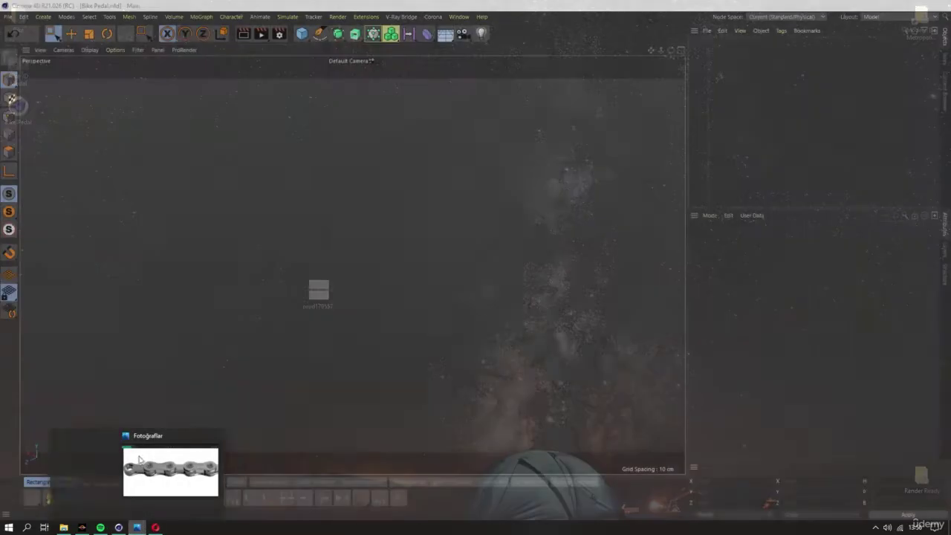
click(139, 459)
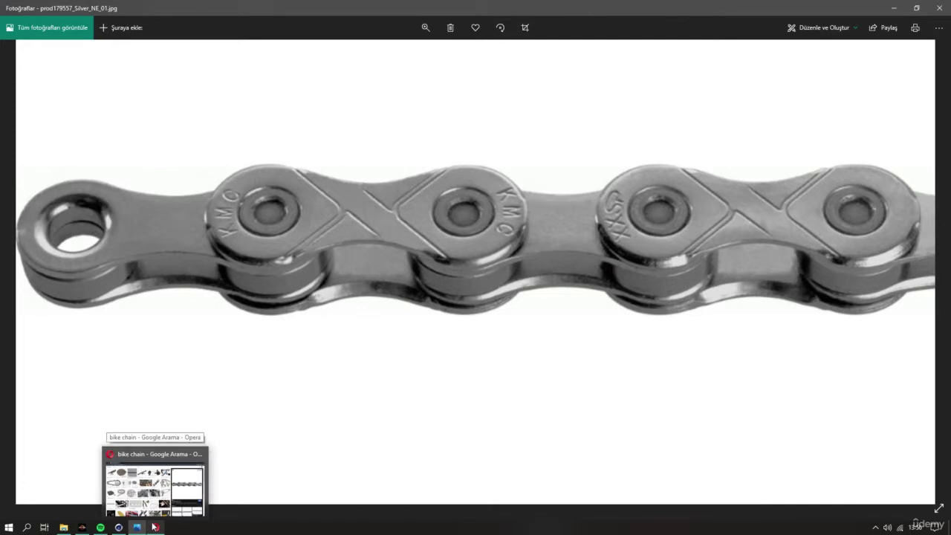
click(118, 527)
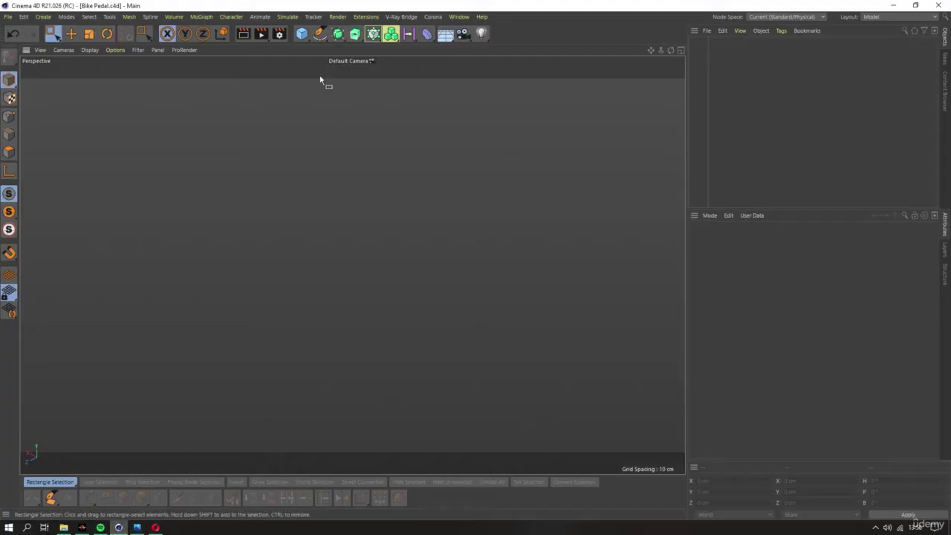
drag(302, 34, 320, 48)
Add a Cylinder with 12 rotation segments and its caps turned off
click(500, 47)
scroll(318, 212, down, 5)
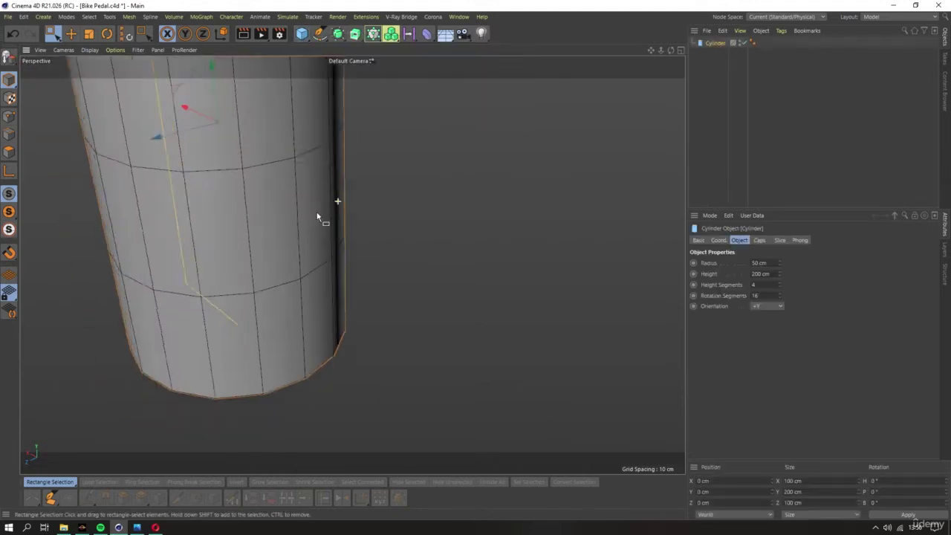
click(754, 295)
text(12)
key(Return)
text(1)
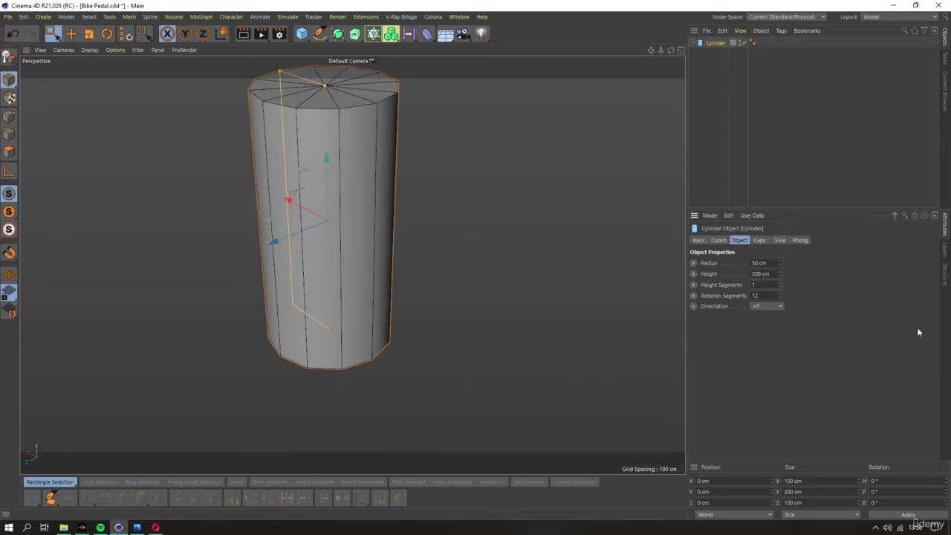
click(758, 240)
click(729, 262)
mouse_move(297, 206)
alt+mouse_down()
mouse_move(346, 134)
mouse_move(348, 224)
alt+mouse_up()
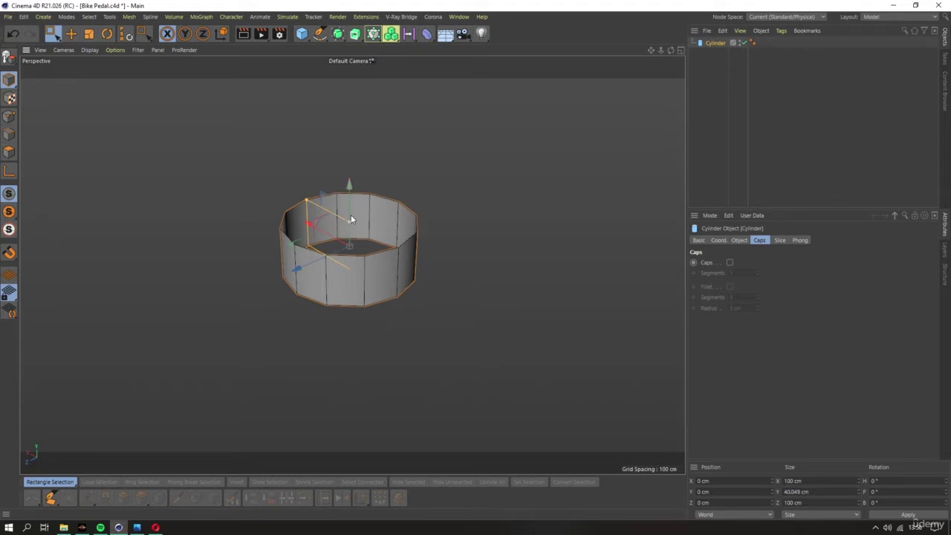
click(458, 17)
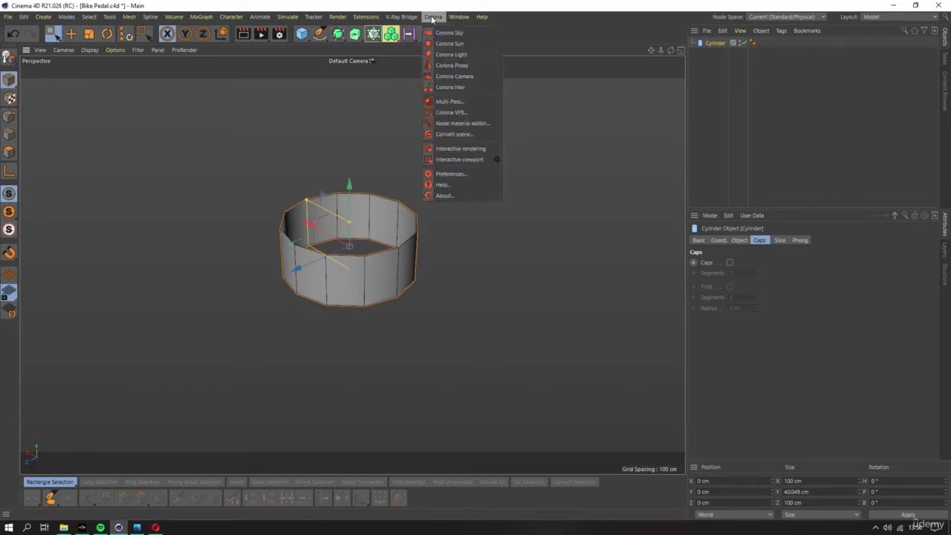
Select the chainring Extrude.1 in Bike 3D Model and bring it into Bike Pedal.c4d
click(465, 303)
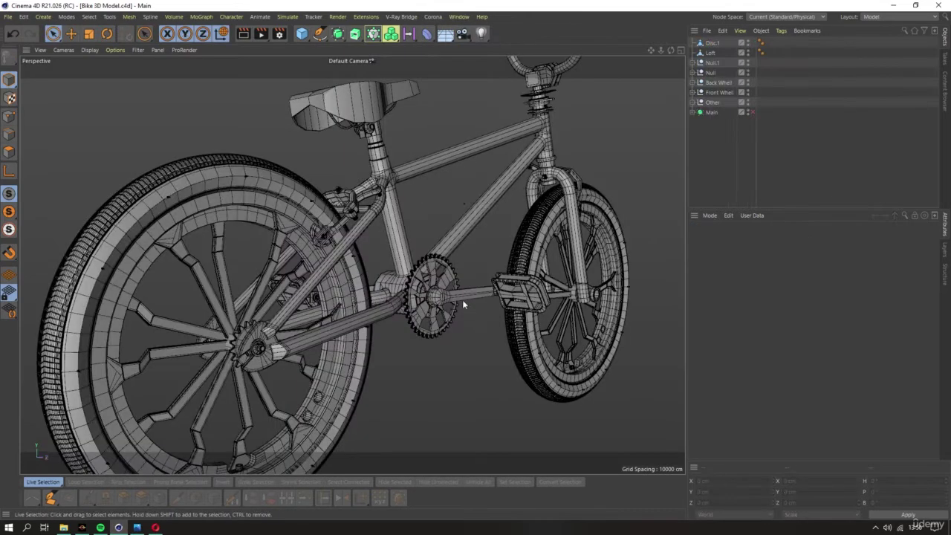
scroll(429, 289, up, 3)
scroll(533, 217, up, 3)
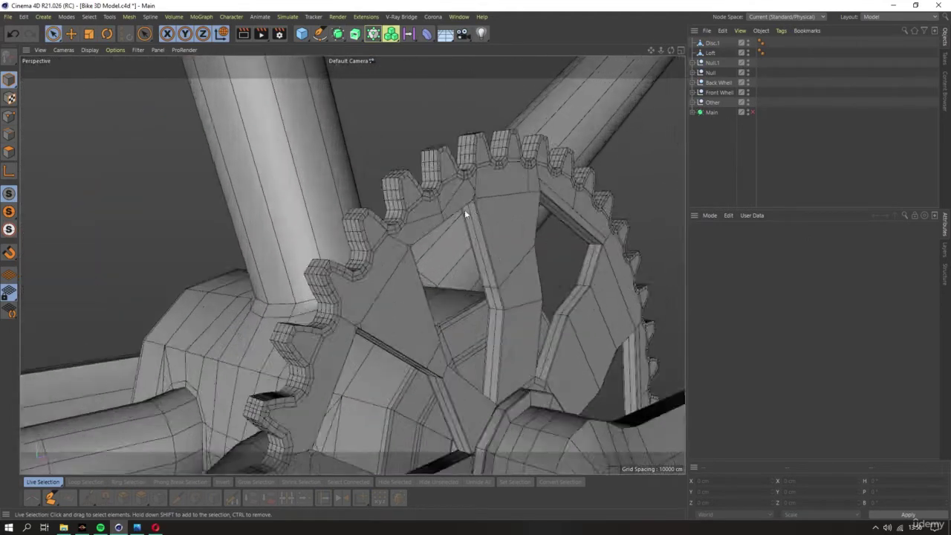
scroll(464, 209, up, 2)
scroll(438, 187, up, 2)
alt+middle_drag(395, 206, 402, 224)
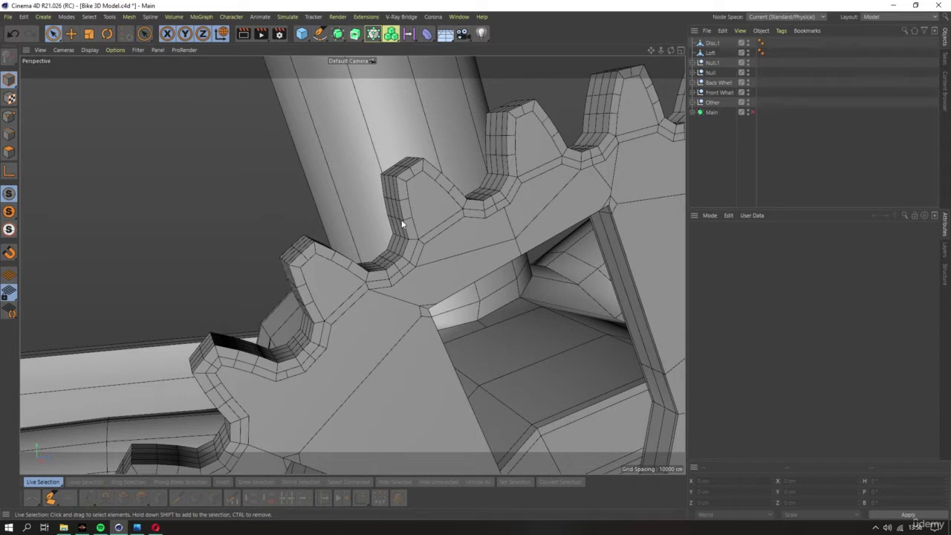
scroll(410, 274, up, 2)
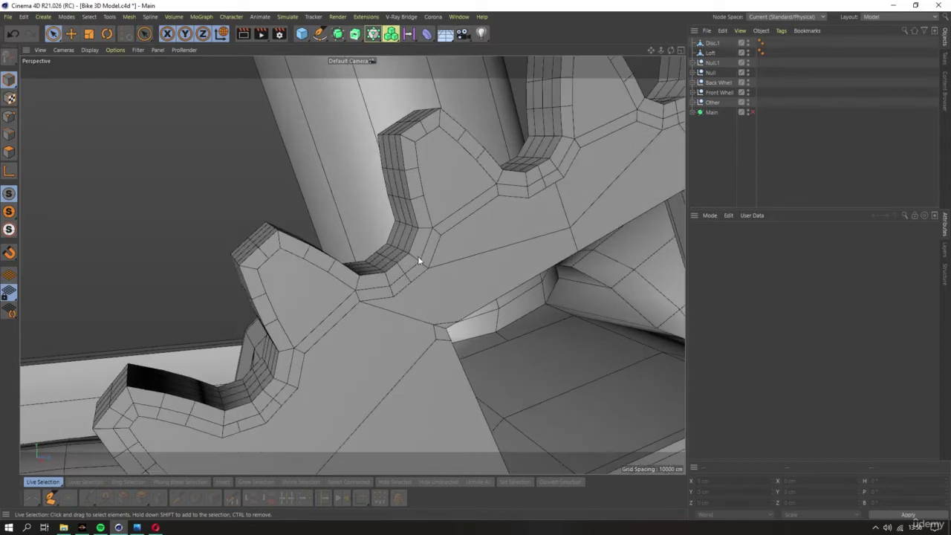
click(403, 257)
click(458, 21)
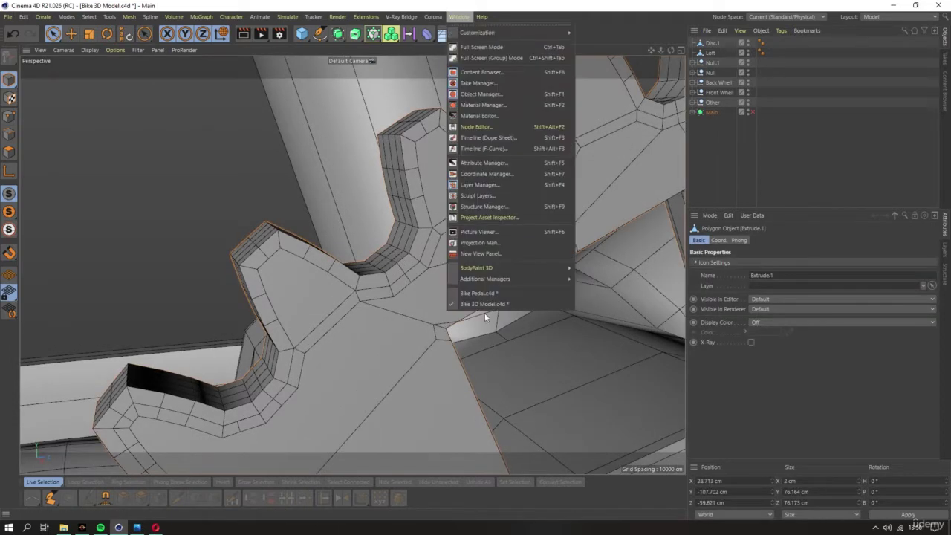
click(478, 295)
Set the cylinder's orientation to -X and move it along Z above the gear
click(409, 267)
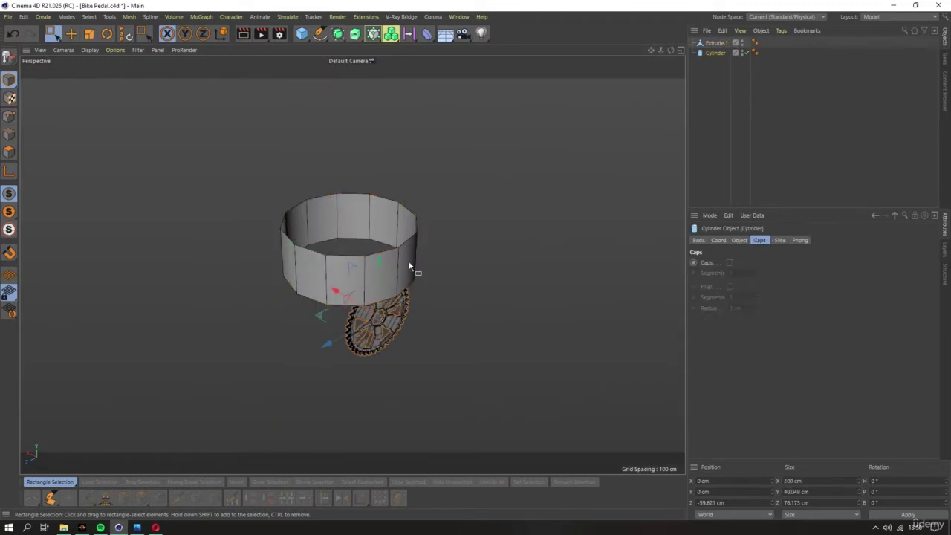
click(739, 240)
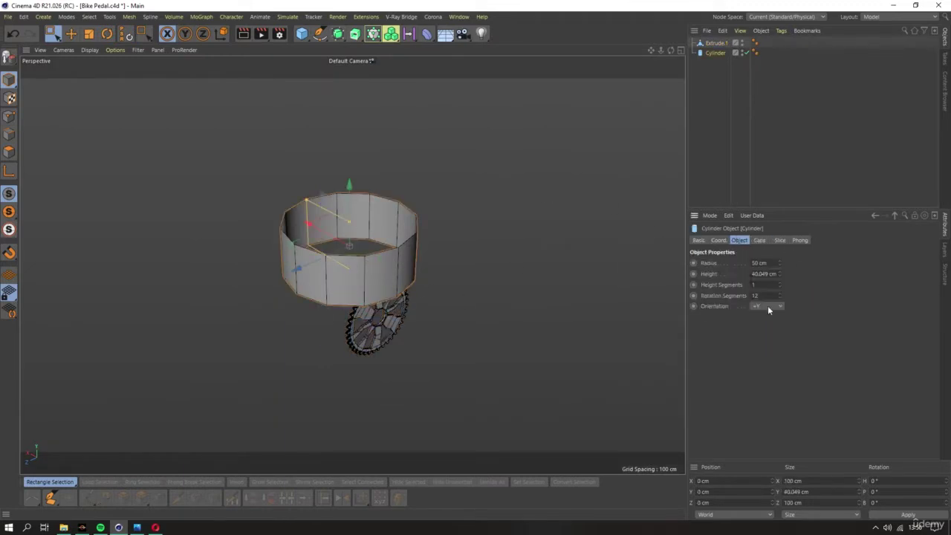
click(767, 305)
scroll(766, 306, up, 2)
scroll(766, 306, up, 1)
key(F3)
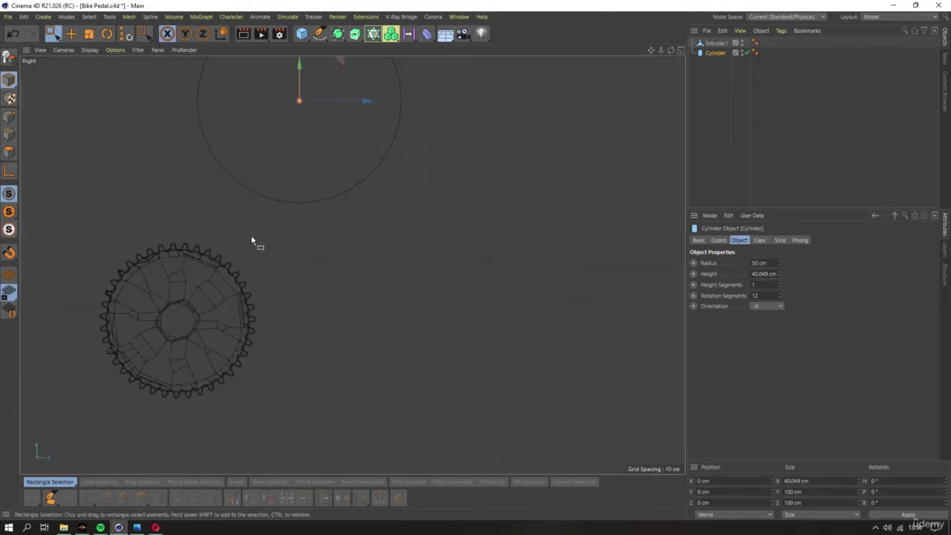
mouse_move(252, 241)
middle_down()
mouse_move(436, 141)
mouse_move(443, 171)
middle_up()
drag(443, 174, 343, 192)
Shrink the radius to about 20.8 cm, make it editable, and lower it onto the teeth
drag(307, 76, 309, 138)
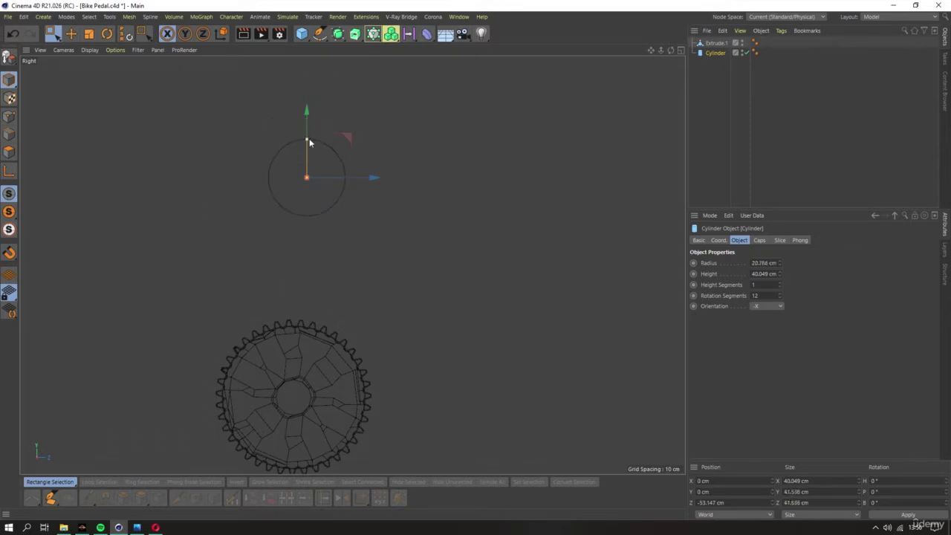
key(c)
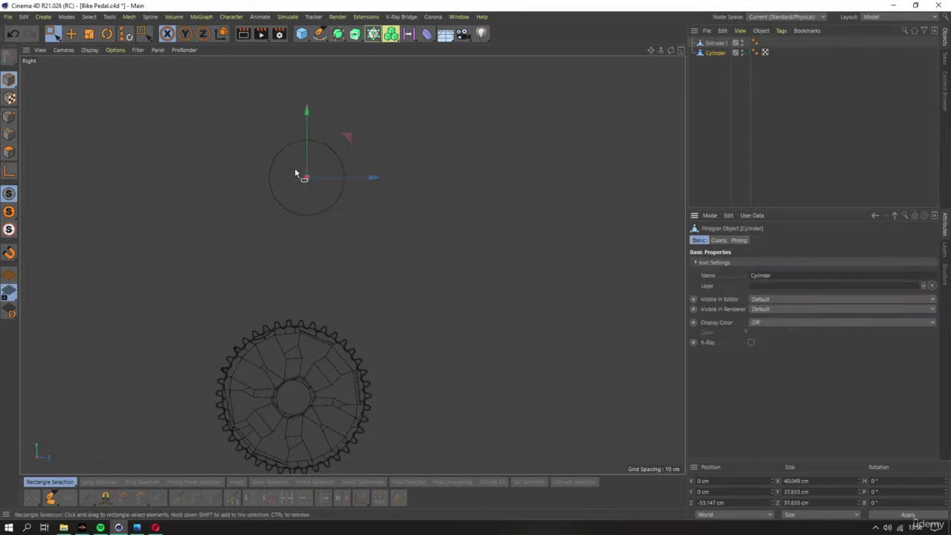
drag(301, 153, 309, 249)
scroll(312, 290, up, 4)
scroll(319, 312, up, 2)
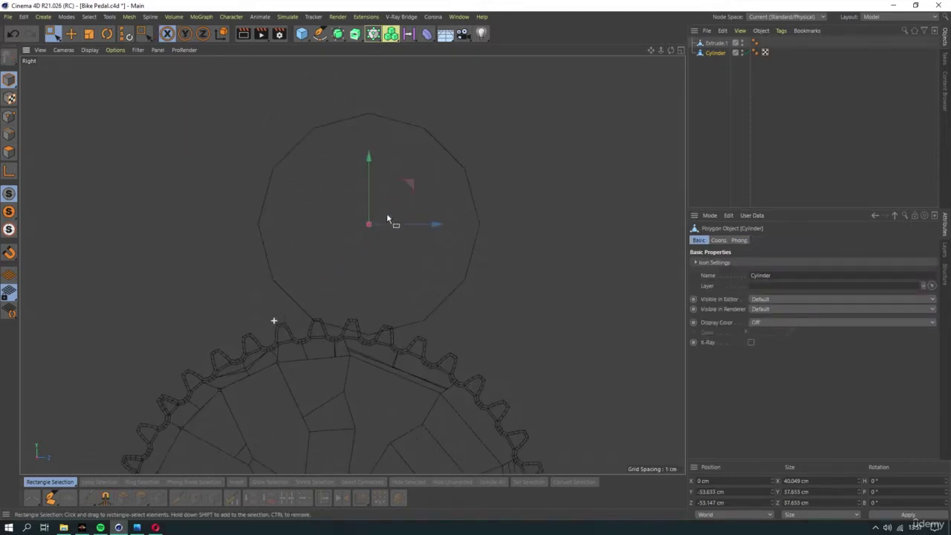
drag(364, 179, 369, 314)
Slide the cylinder sideways and snap it into the gap between two chainring teeth
scroll(460, 338, up, 3)
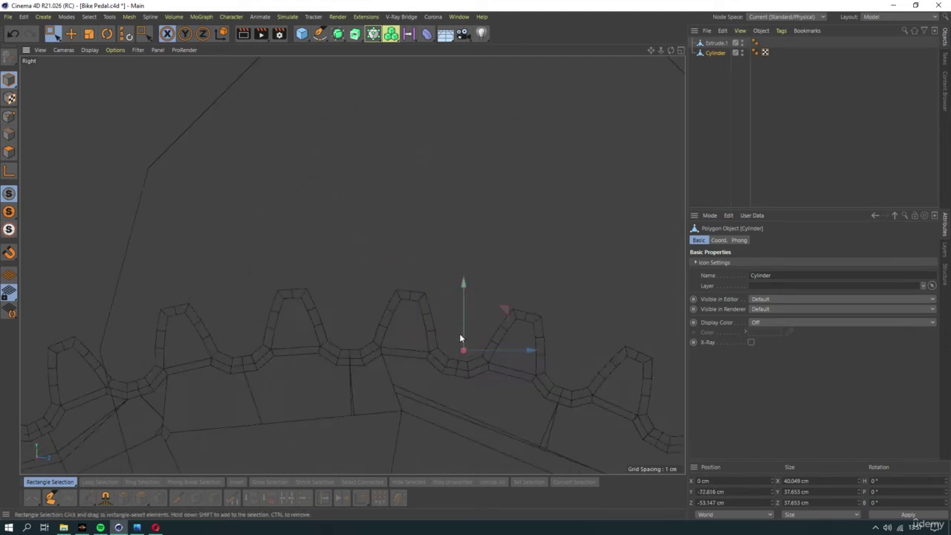
scroll(475, 349, up, 2)
drag(481, 354, 373, 353)
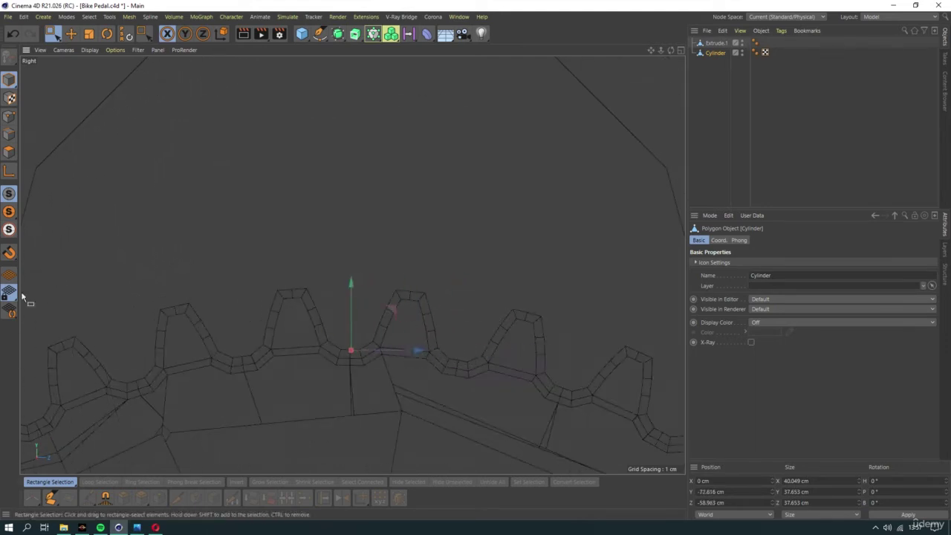
drag(7, 257, 11, 274)
scroll(418, 291, up, 5)
drag(461, 191, 459, 188)
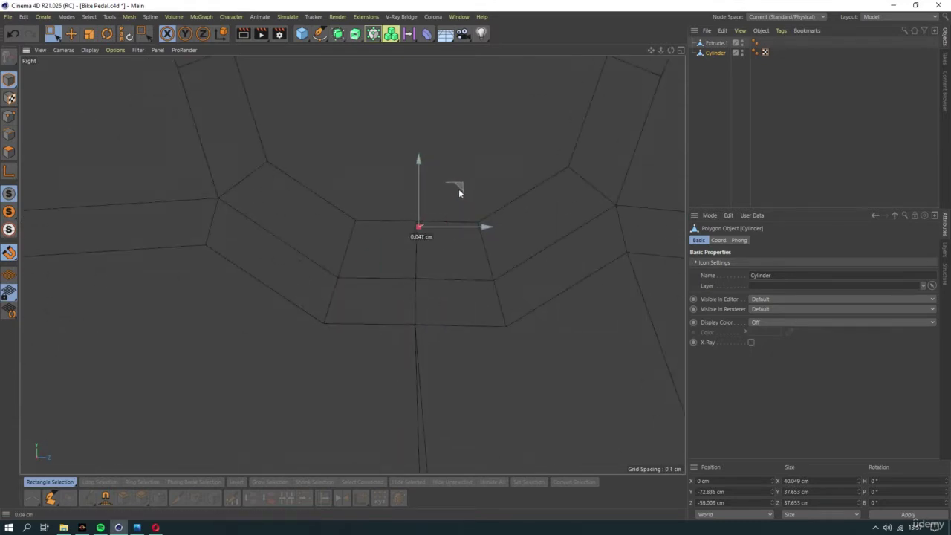
scroll(340, 201, down, 3)
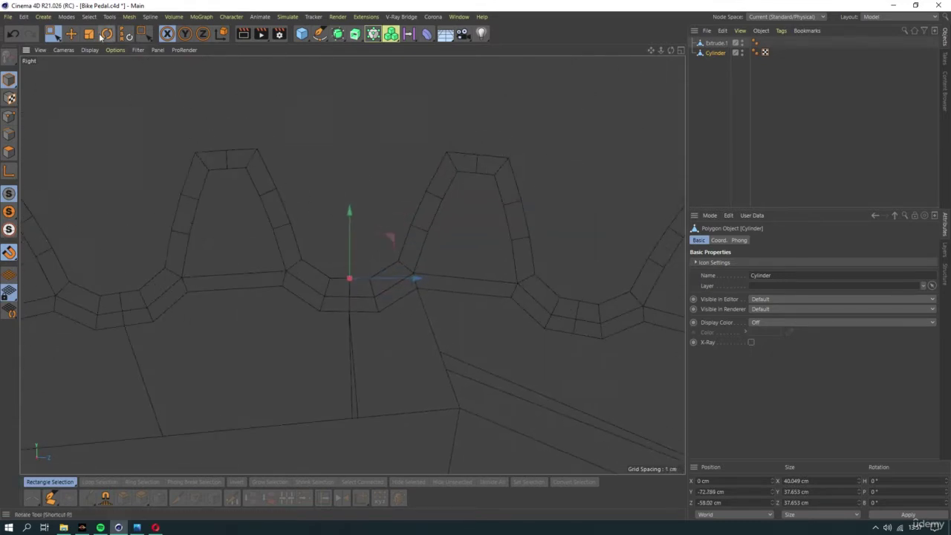
Scale the cylinder down to roller size and raise it slightly between the teeth
key(t)
mouse_move(437, 126)
mouse_down()
mouse_move(253, 193)
mouse_move(127, 271)
mouse_up()
click(51, 33)
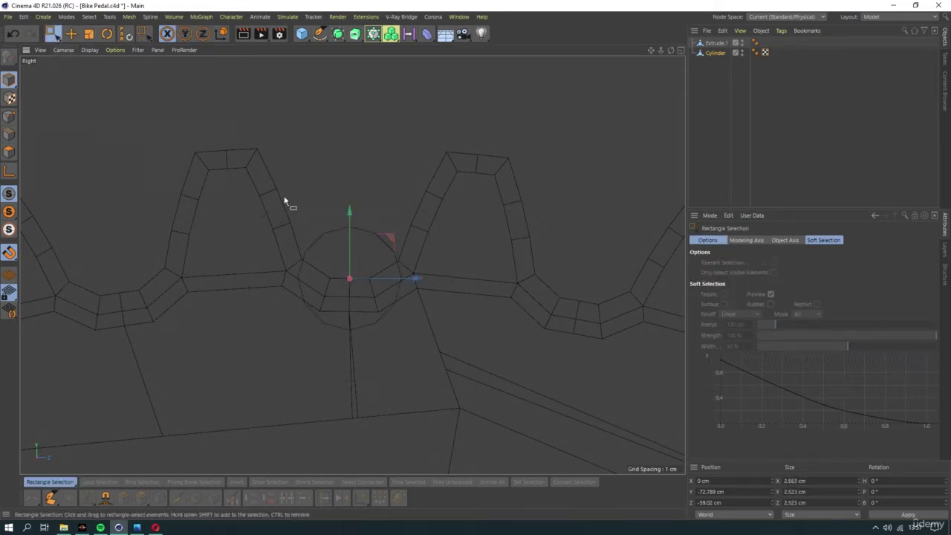
drag(352, 229, 345, 163)
scroll(349, 178, up, 2)
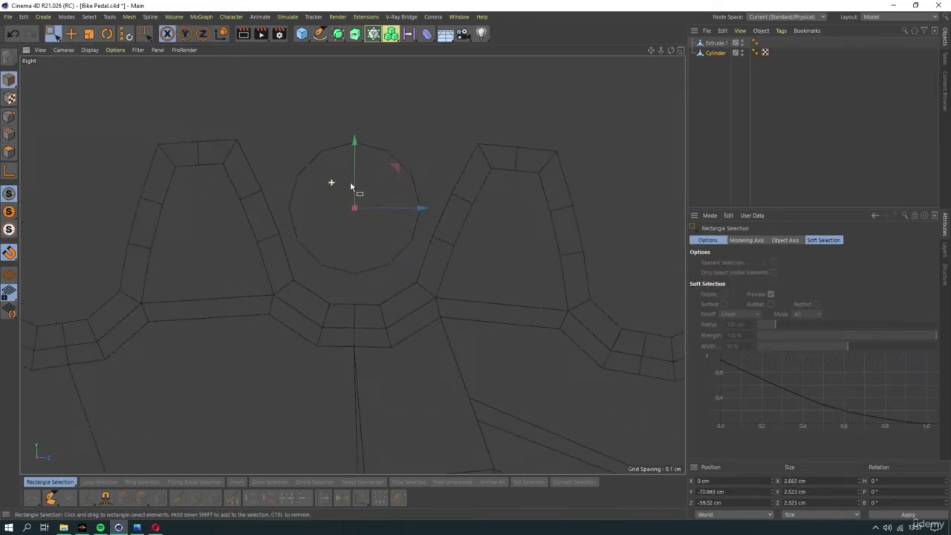
scroll(320, 191, up, 2)
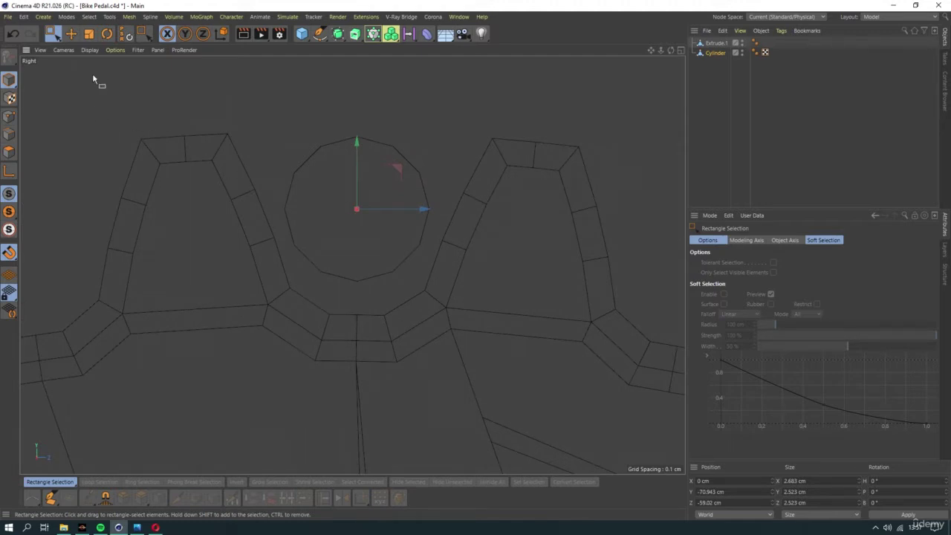
Enlarge the cylinder to about 2.86 cm, lower it, and nest it under a Subdivision Surface
click(89, 34)
mouse_move(188, 160)
mouse_down()
mouse_move(254, 156)
mouse_move(237, 153)
mouse_up()
key(space)
drag(349, 185, 358, 204)
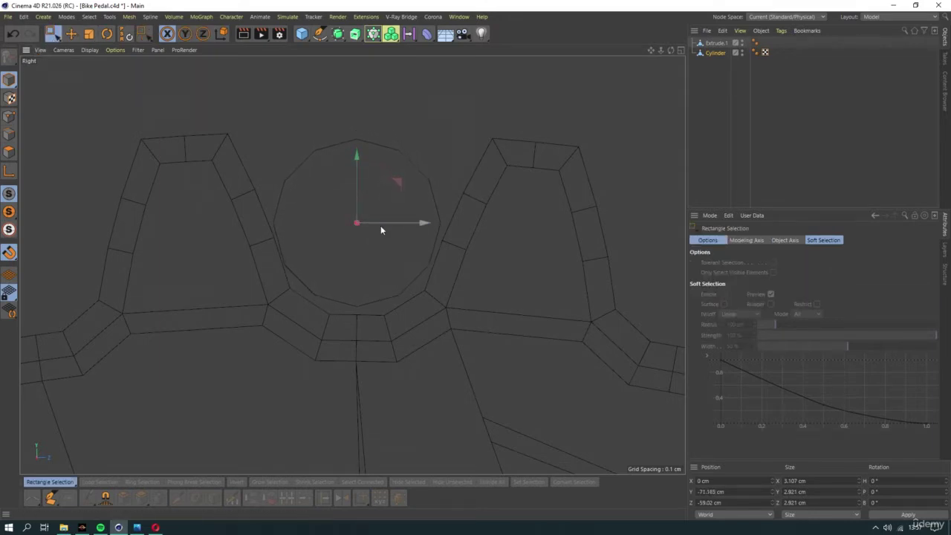
click(88, 33)
drag(241, 151, 248, 151)
key(space)
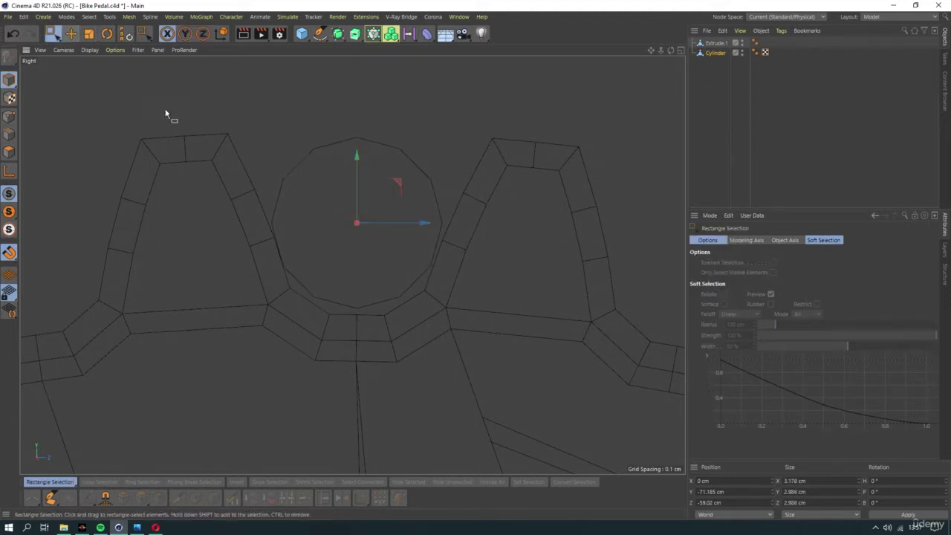
drag(376, 223, 358, 214)
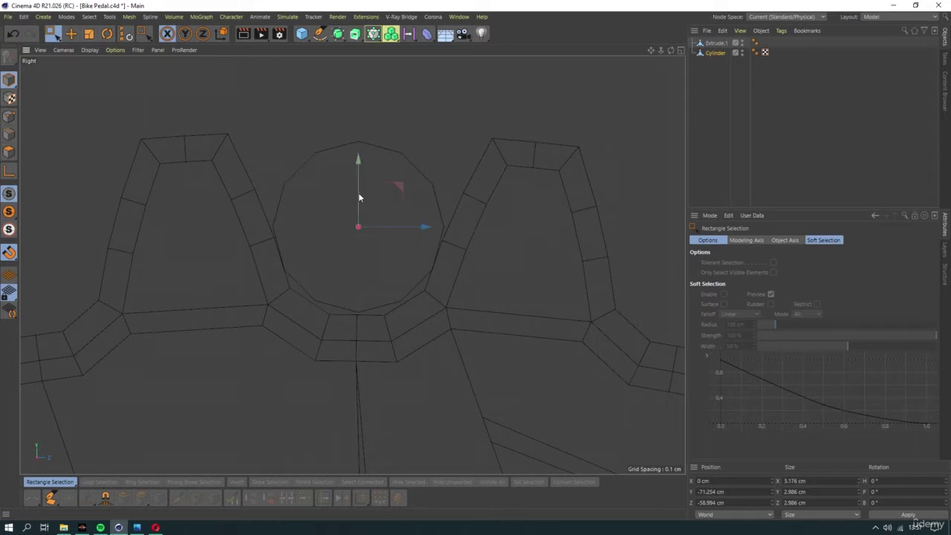
alt+drag(338, 34, 357, 50)
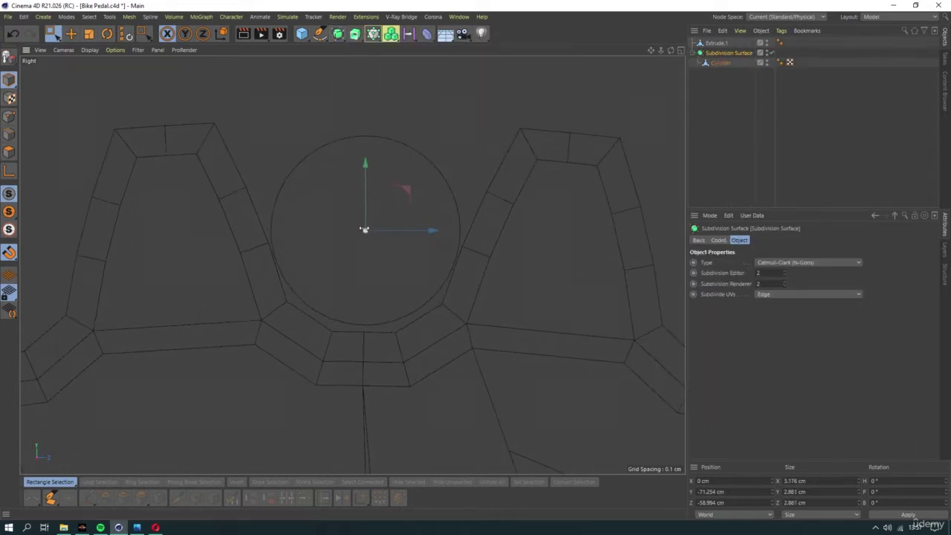
Move the roller along X to 28.604 cm onto the gear teeth and make it editable
drag(364, 218, 365, 221)
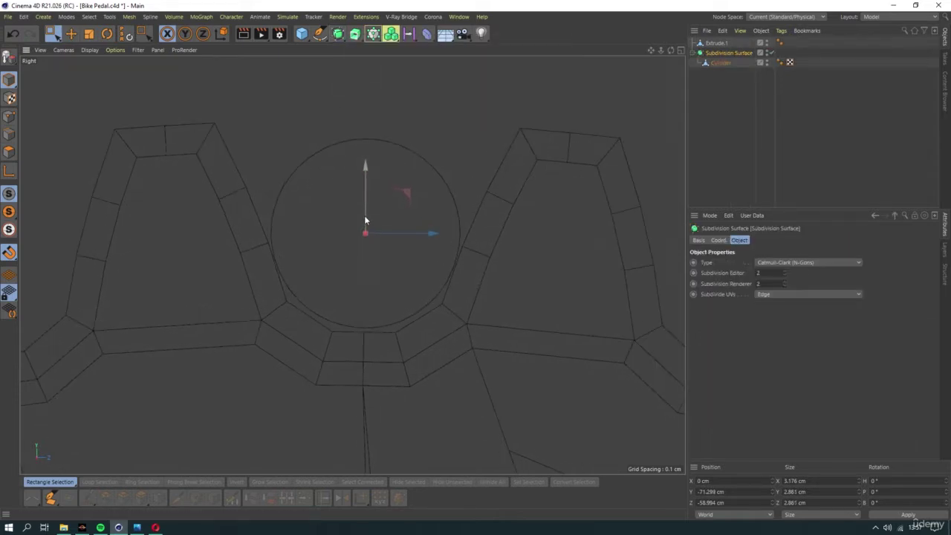
key(F1)
scroll(440, 270, up, 3)
scroll(449, 274, up, 2)
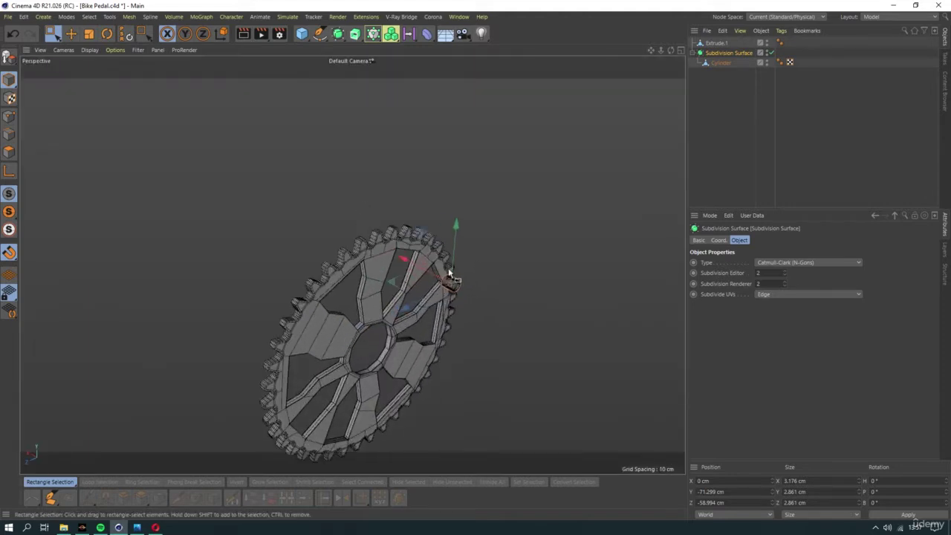
drag(430, 268, 296, 271)
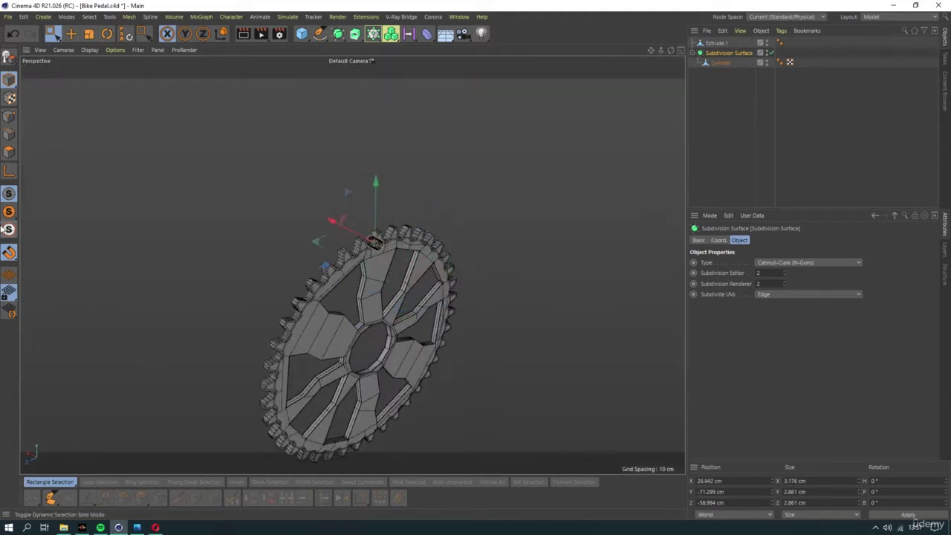
scroll(296, 271, up, 5)
alt+drag(454, 214, 424, 257)
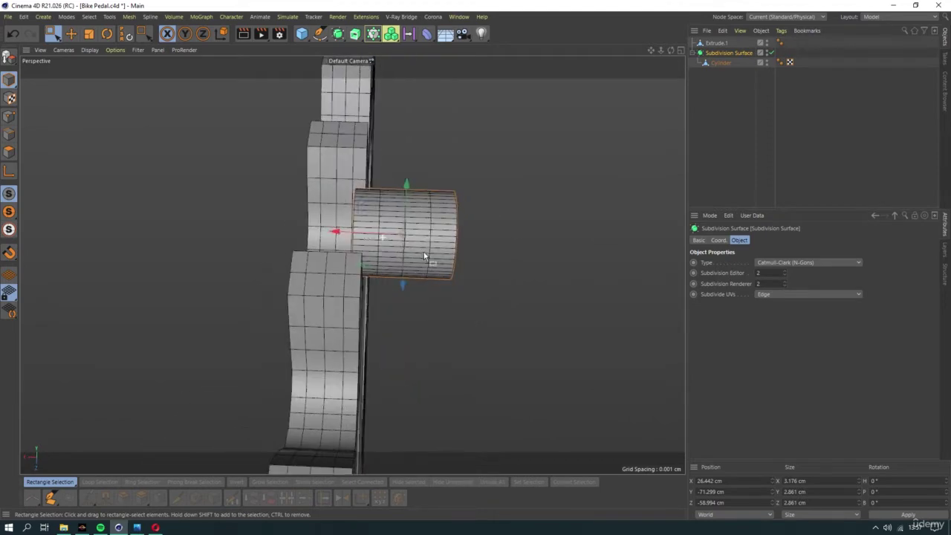
mouse_move(330, 234)
mouse_down()
mouse_move(344, 236)
mouse_move(295, 236)
mouse_up()
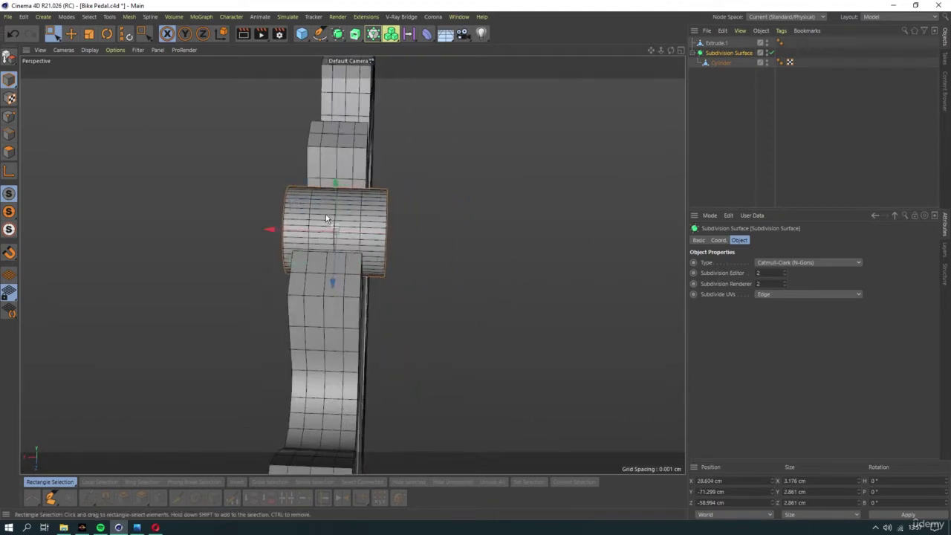
key(ctrl+shift+z)
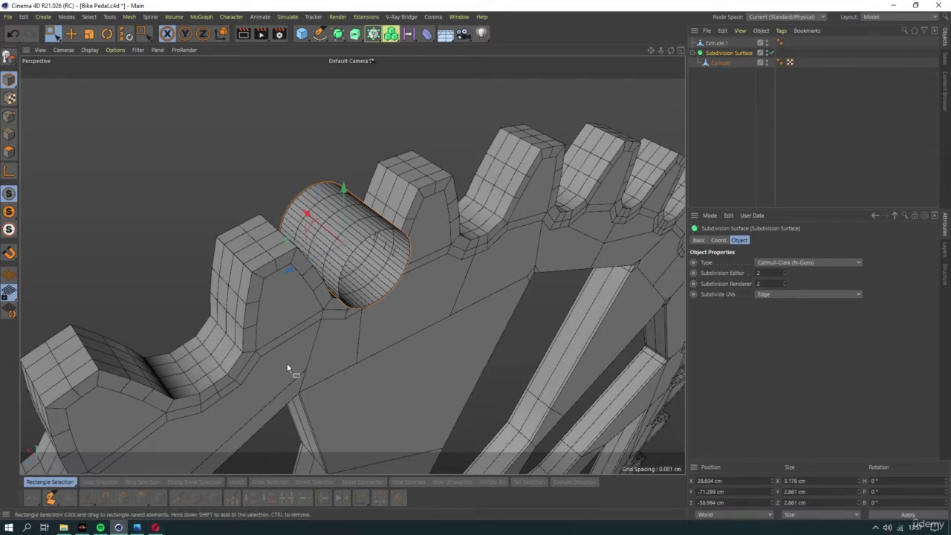
key(q)
key(F2)
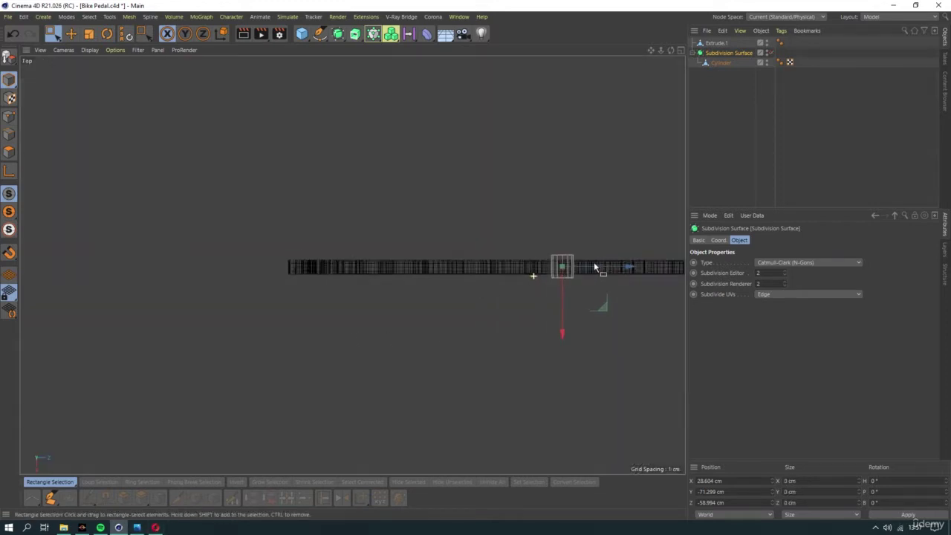
Set up Edge mode with Rectangle Selection and snapping on the selected Cylinder
scroll(517, 240, up, 5)
click(9, 117)
click(53, 33)
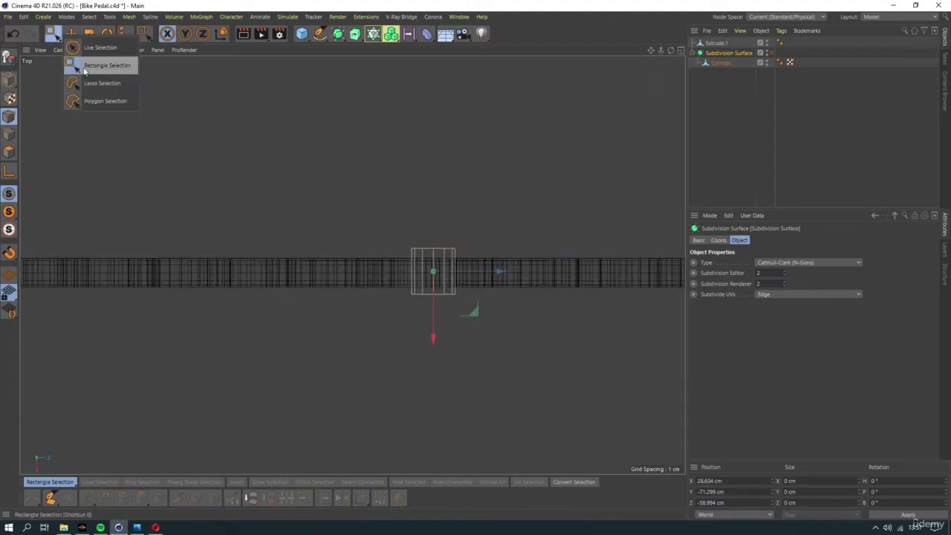
click(96, 84)
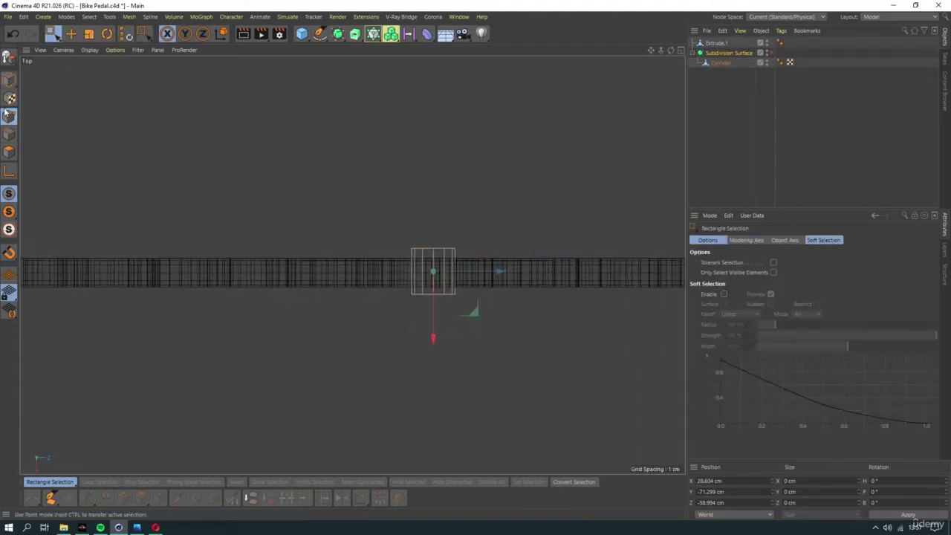
click(721, 62)
scroll(462, 263, up, 3)
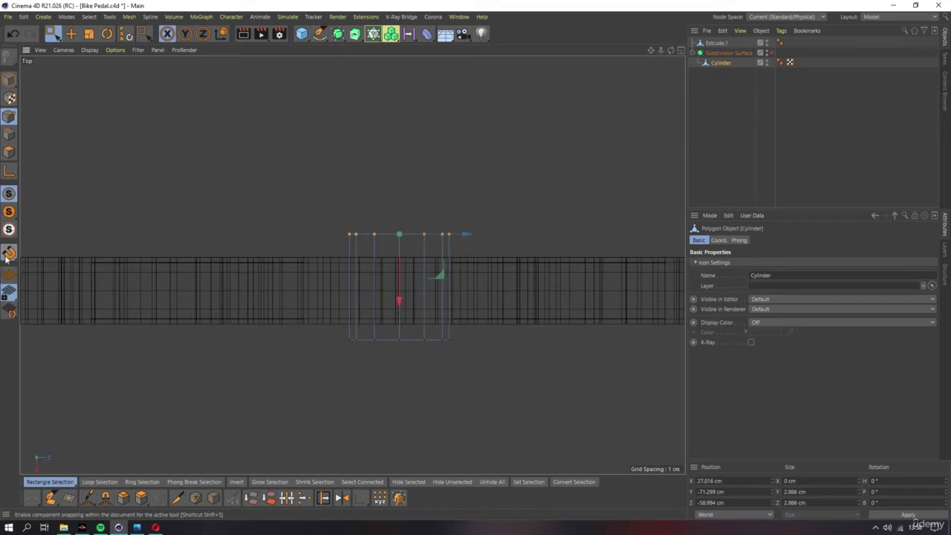
click(9, 252)
scroll(357, 271, up, 2)
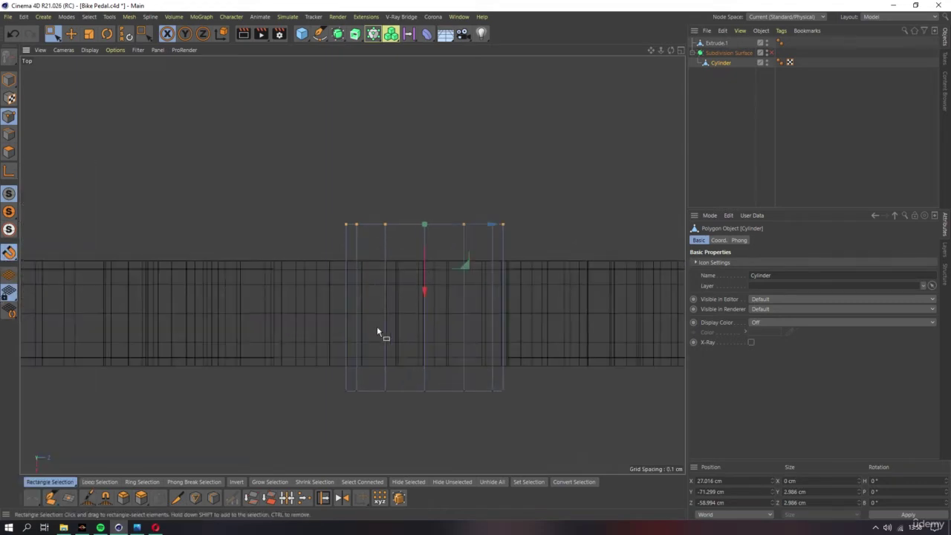
Select the end edge rings and scale them inward to a 2.758 cm width
shift+drag(494, 211, 514, 401)
click(88, 33)
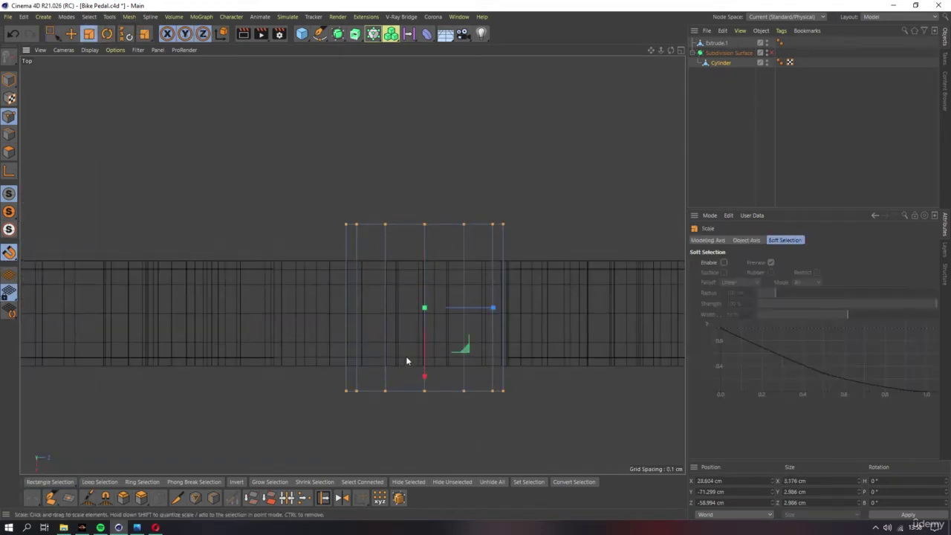
drag(424, 363, 424, 348)
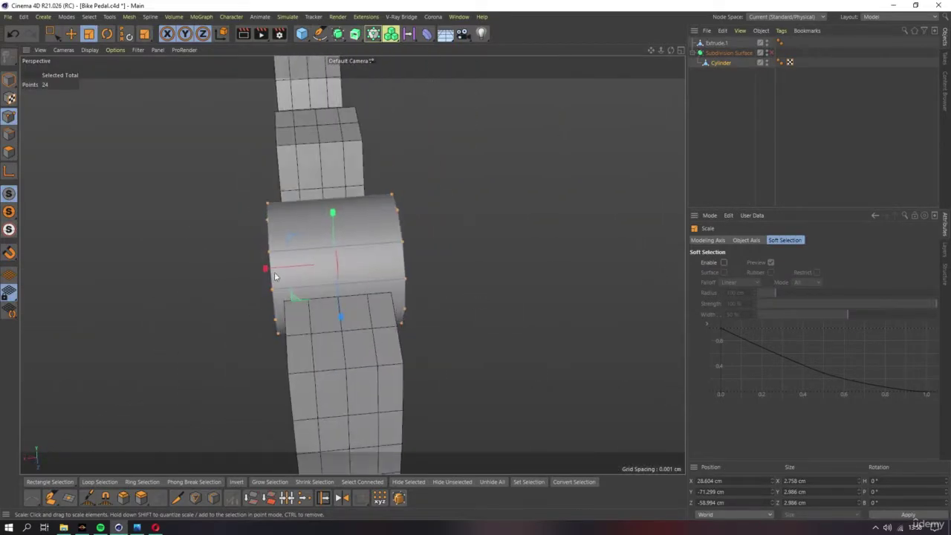
alt+drag(466, 299, 306, 290)
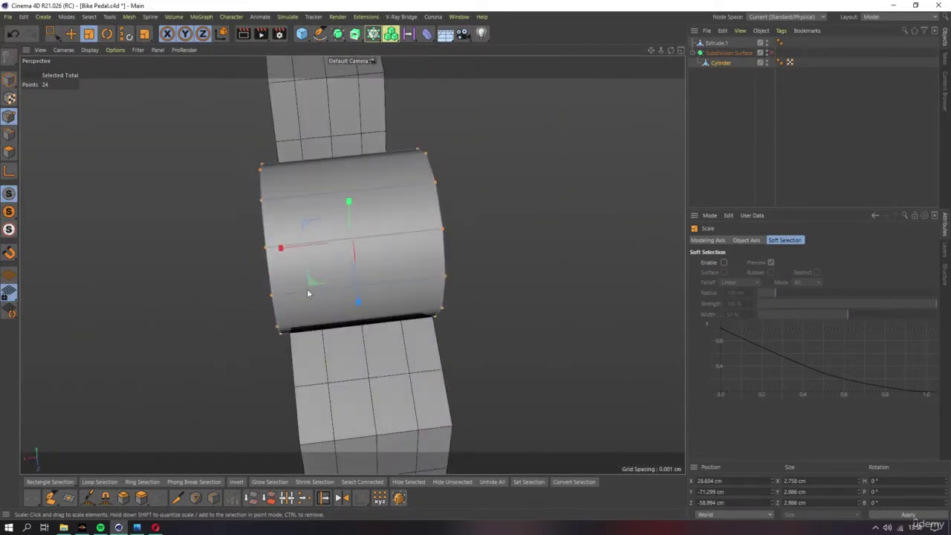
drag(292, 249, 306, 251)
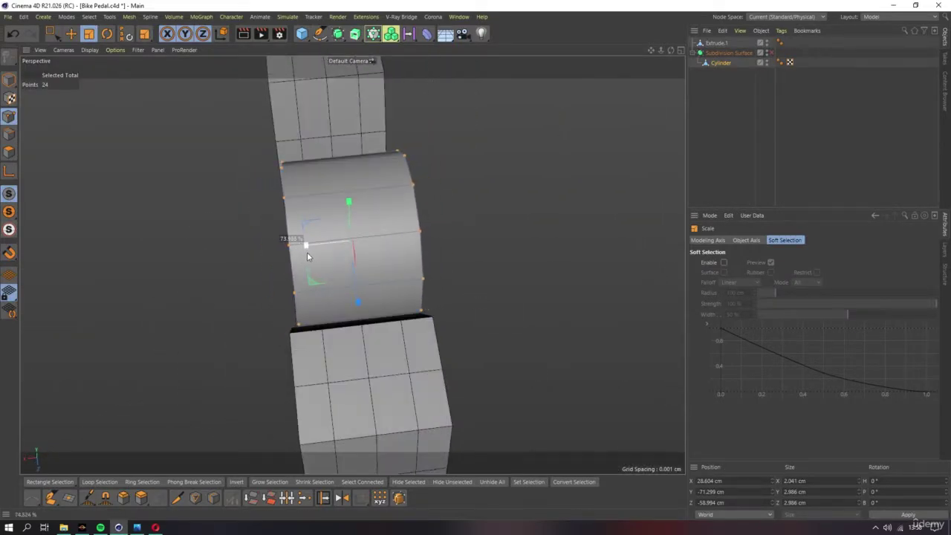
key(ctrl+z)
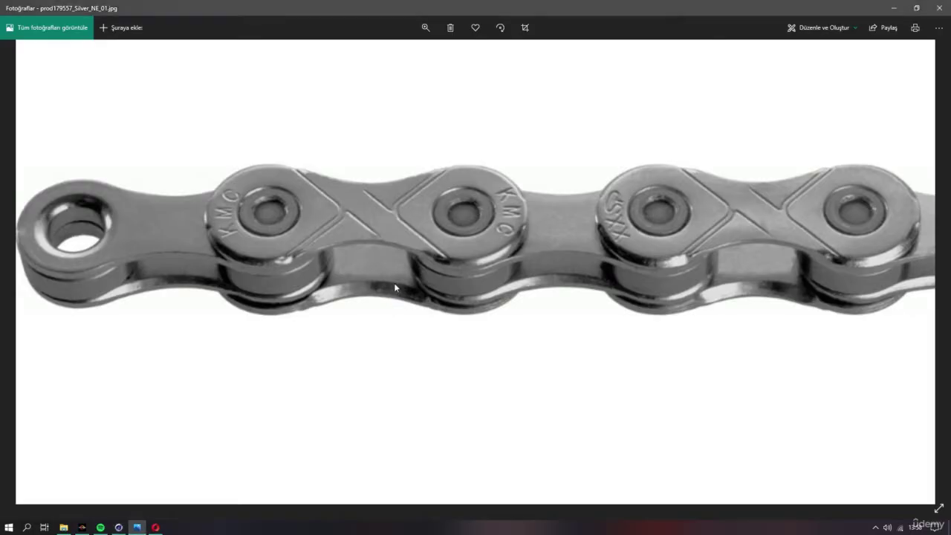
key(F2)
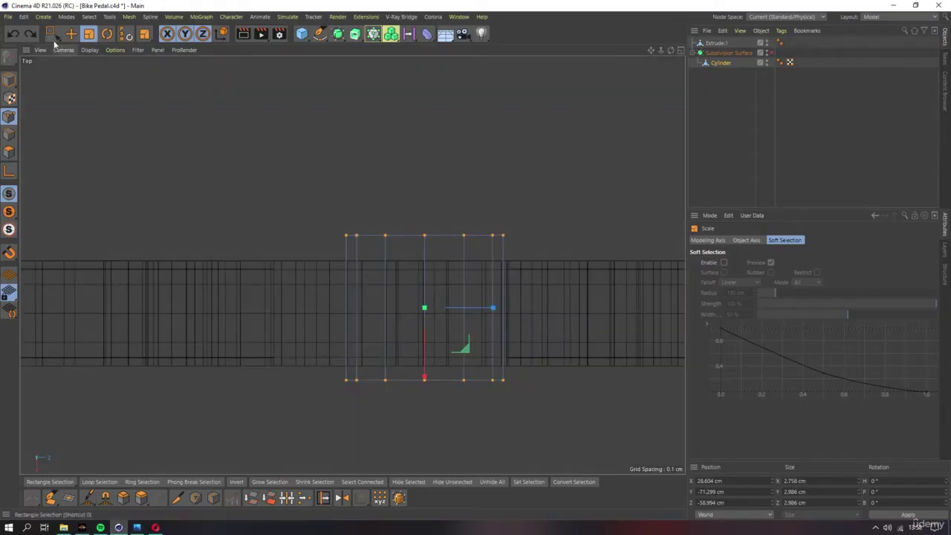
Move the cylinder's selected points down and select its 12 bottom points
drag(52, 34, 103, 84)
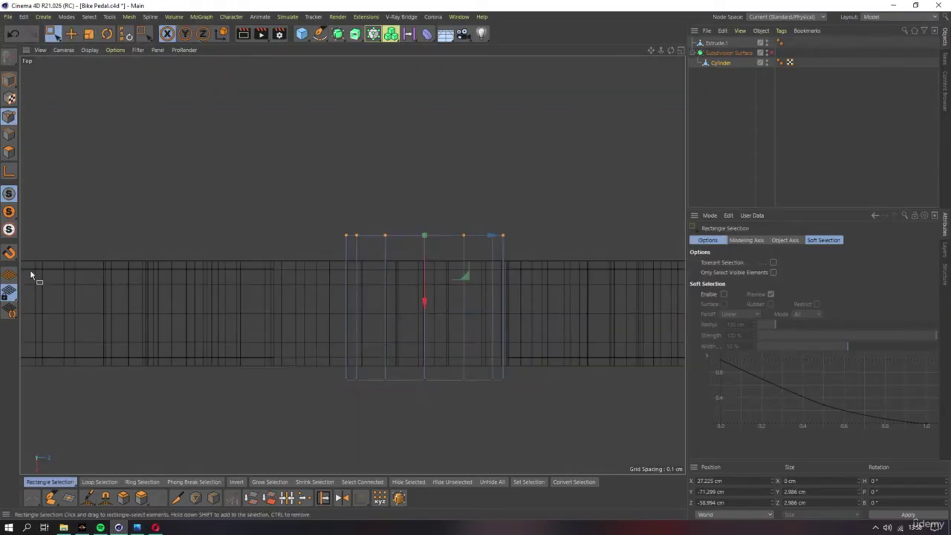
click(9, 253)
drag(424, 301, 424, 327)
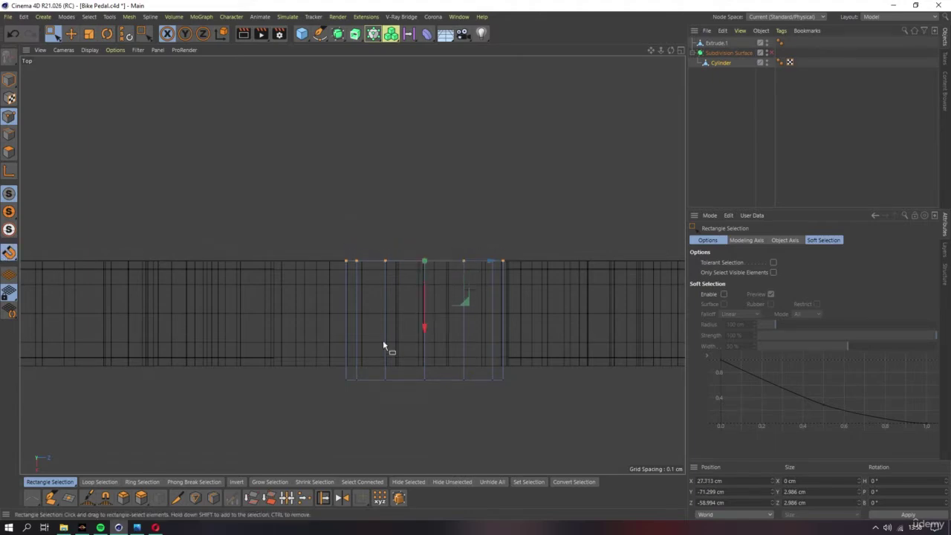
drag(312, 371, 569, 435)
key(F1)
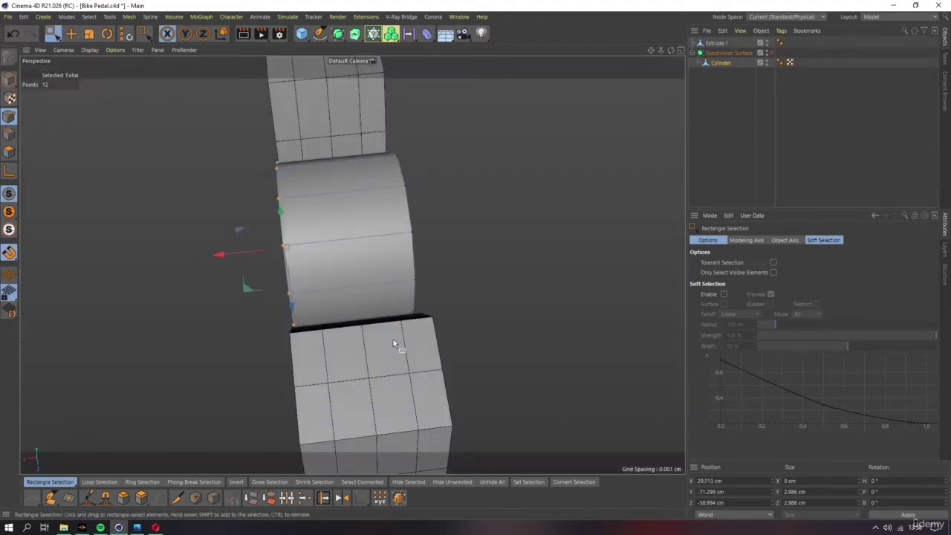
mouse_move(393, 339)
alt+mouse_down()
mouse_move(258, 192)
mouse_move(324, 235)
mouse_move(285, 169)
mouse_move(361, 259)
alt+mouse_up()
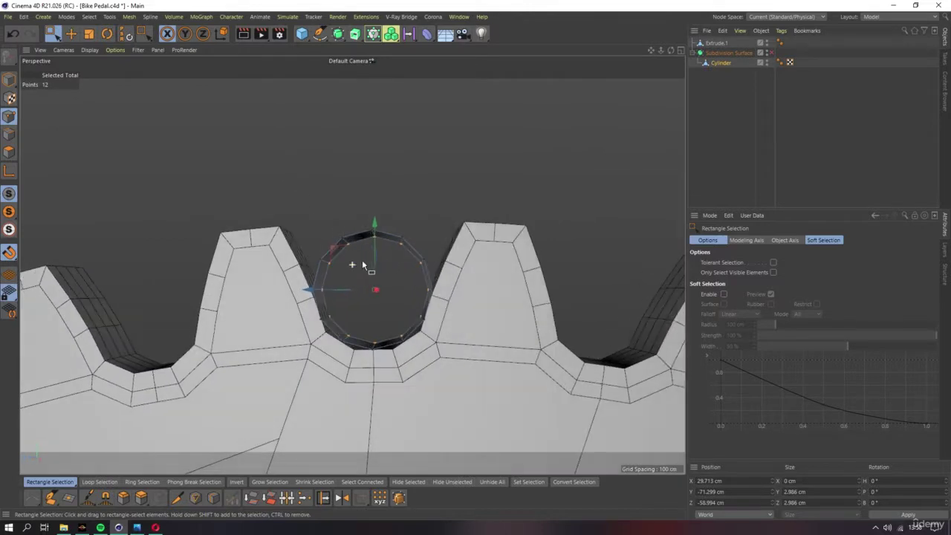
Return to object mode and apply a Mesh menu command to the cylinder
drag(53, 32, 89, 41)
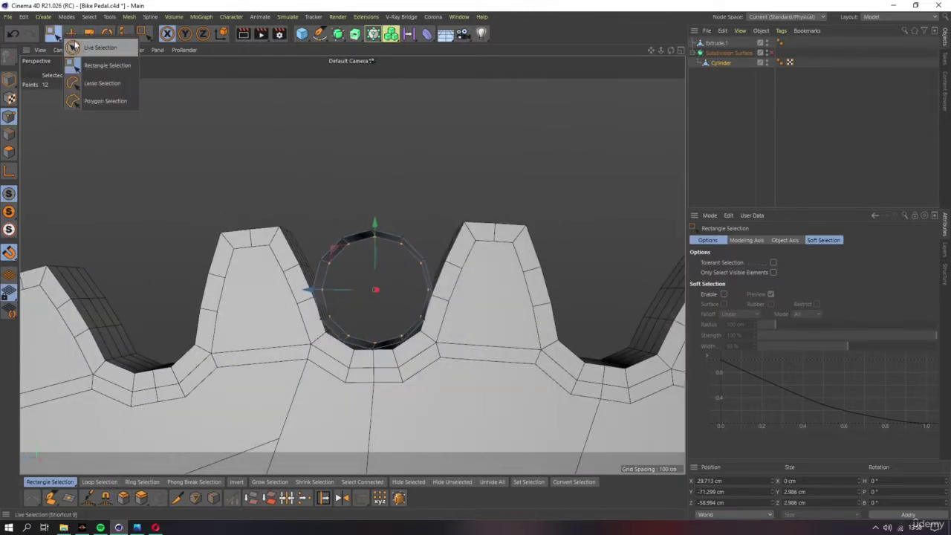
click(10, 81)
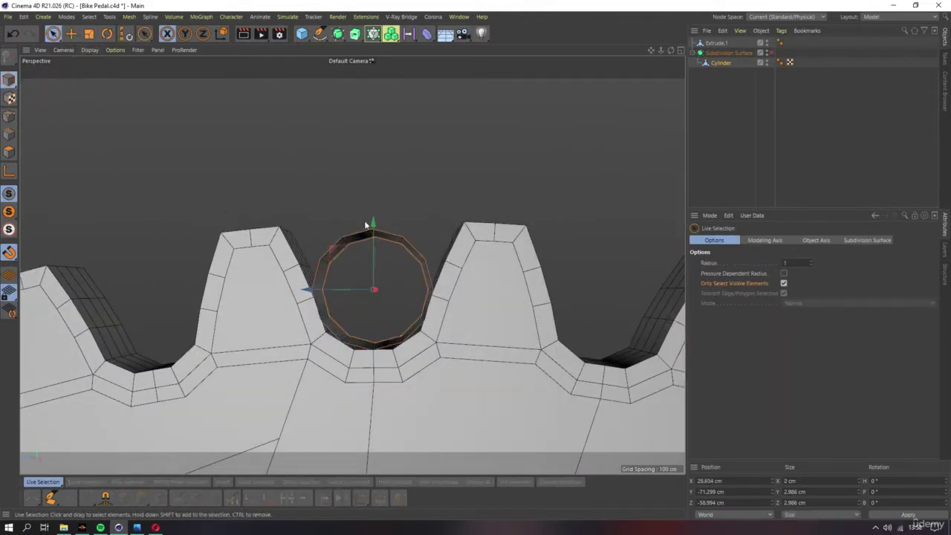
click(118, 14)
click(280, 248)
Check the roller edge-on between the teeth, then compare with the chain reference photo
mouse_move(370, 246)
alt+mouse_down()
mouse_move(392, 271)
mouse_move(405, 264)
mouse_move(387, 269)
alt+mouse_up()
scroll(387, 268, down, 3)
scroll(386, 300, down, 3)
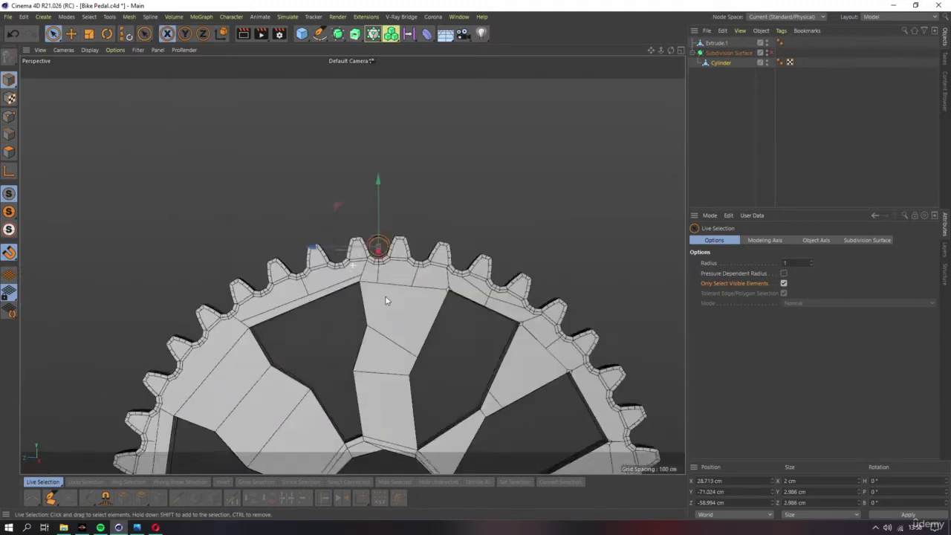
scroll(385, 300, down, 2)
mouse_move(441, 156)
alt+mouse_down()
mouse_move(318, 228)
mouse_move(417, 353)
mouse_move(357, 185)
alt+mouse_up()
scroll(386, 186, up, 5)
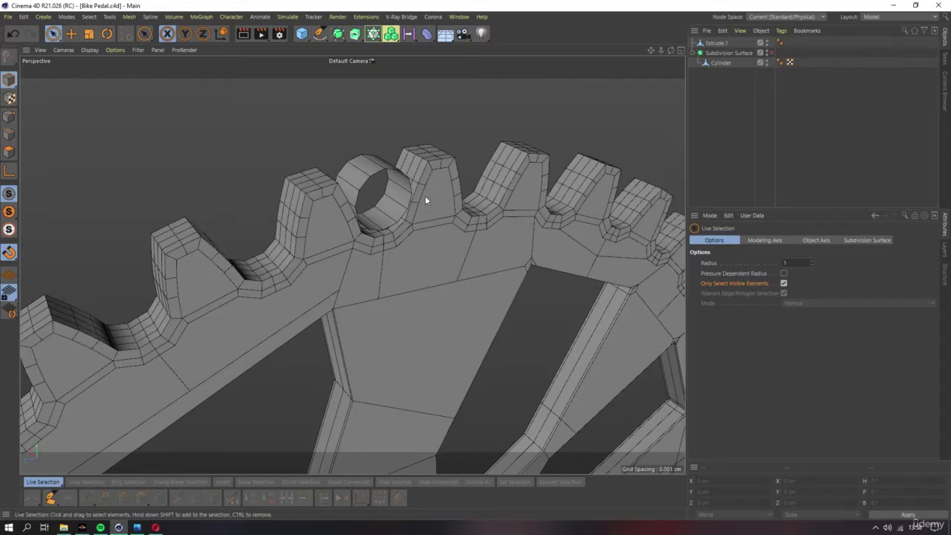
key(alt+Tab)
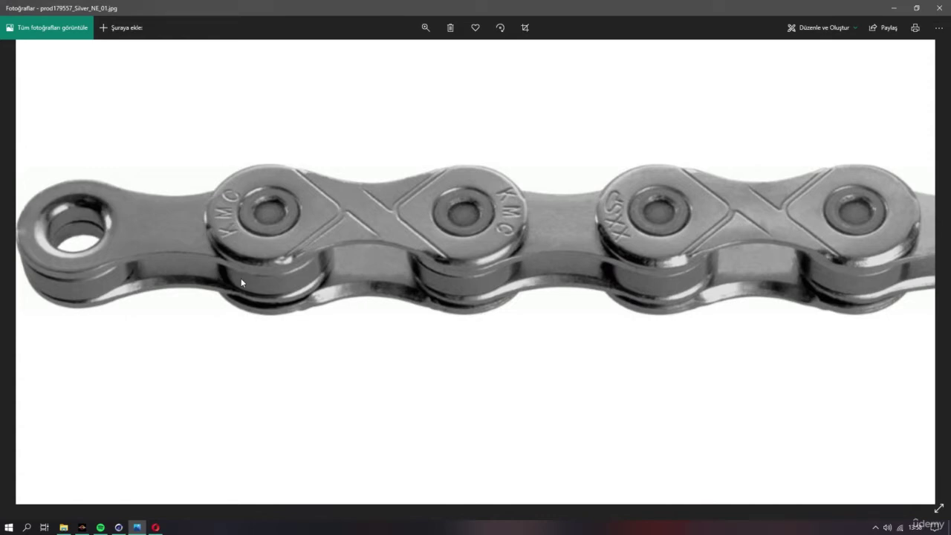
Cap both open ends of the cylinder with Close Polygon Hole
key(alt+Tab)
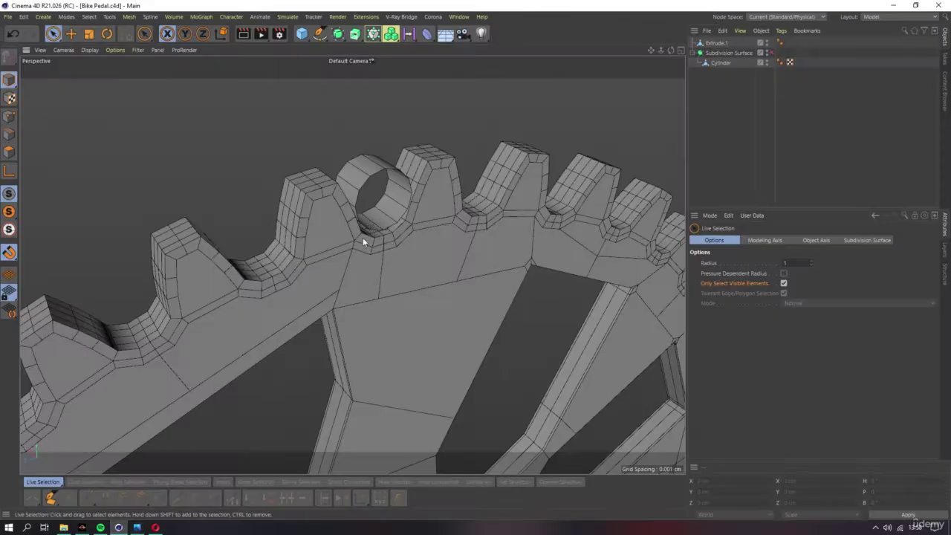
mouse_move(362, 236)
alt+mouse_down()
mouse_move(411, 272)
mouse_move(381, 141)
alt+mouse_up()
click(381, 145)
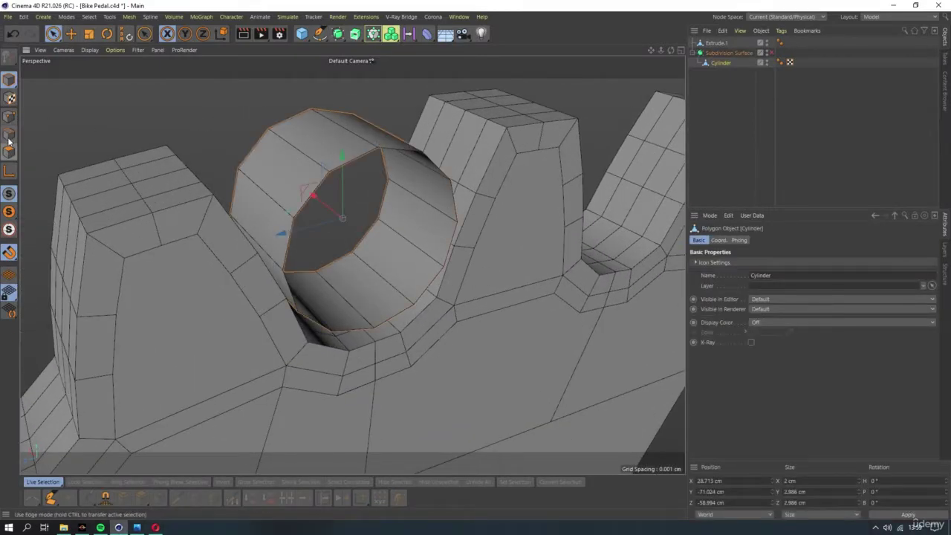
click(9, 152)
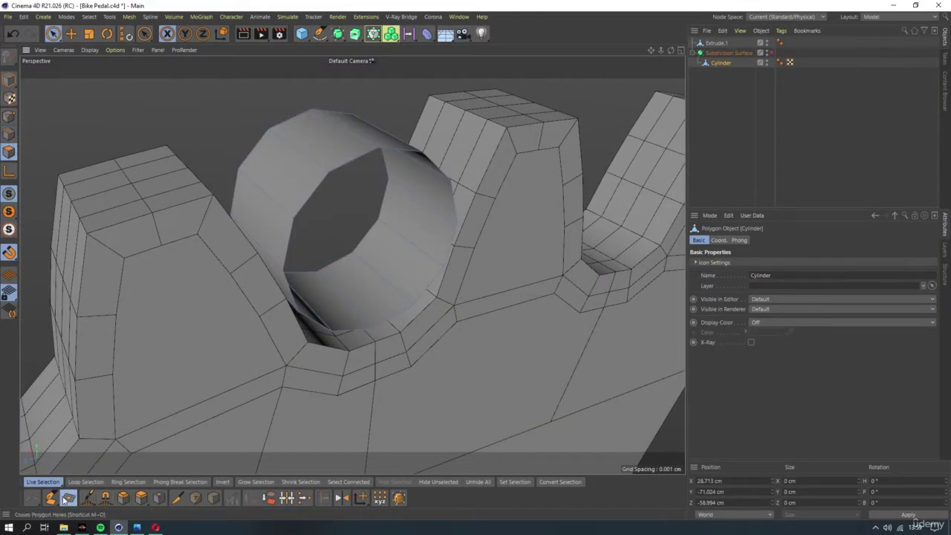
click(68, 497)
click(327, 281)
alt+drag(324, 274, 278, 251)
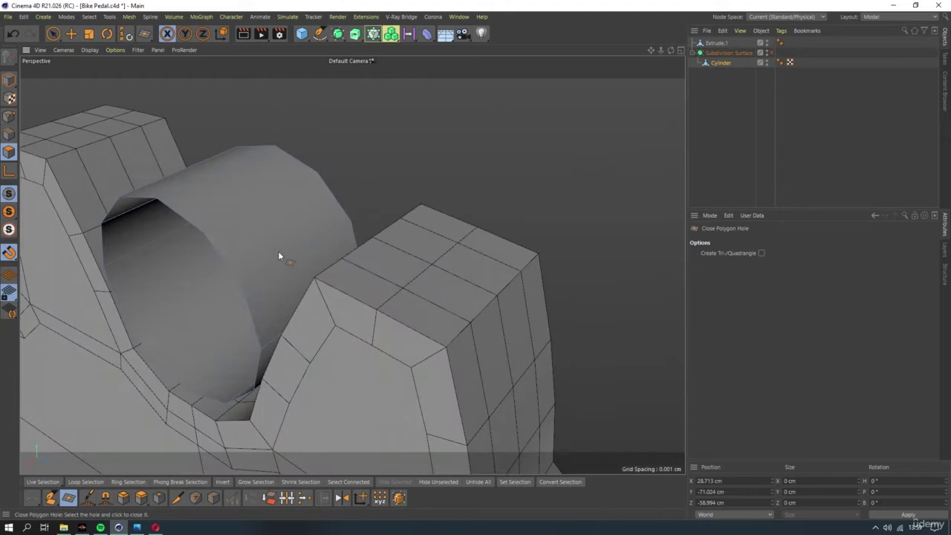
click(217, 249)
alt+drag(216, 249, 272, 221)
Select both end caps and inset them by 0.22 cm with Extrude Inner
click(52, 33)
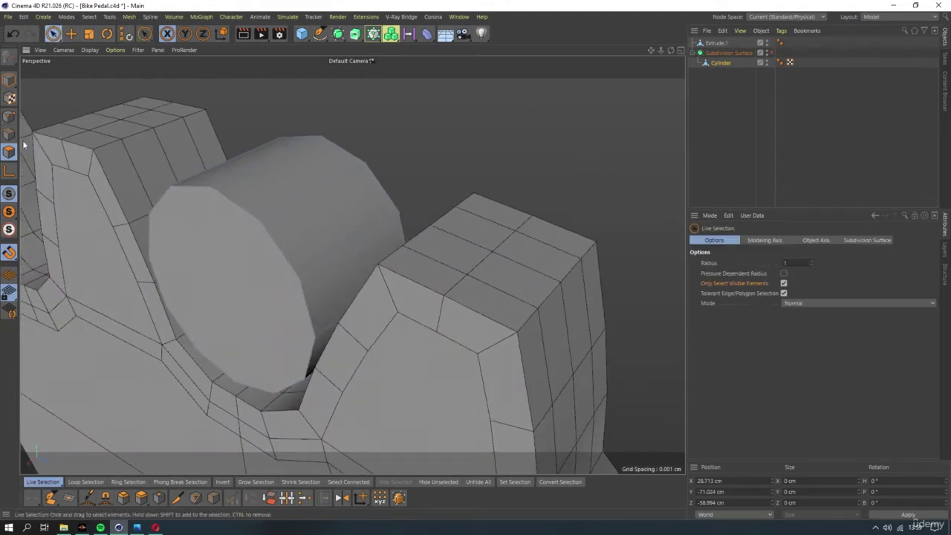
click(235, 254)
mouse_move(235, 254)
alt+mouse_down()
mouse_move(307, 312)
mouse_move(322, 260)
alt+mouse_up()
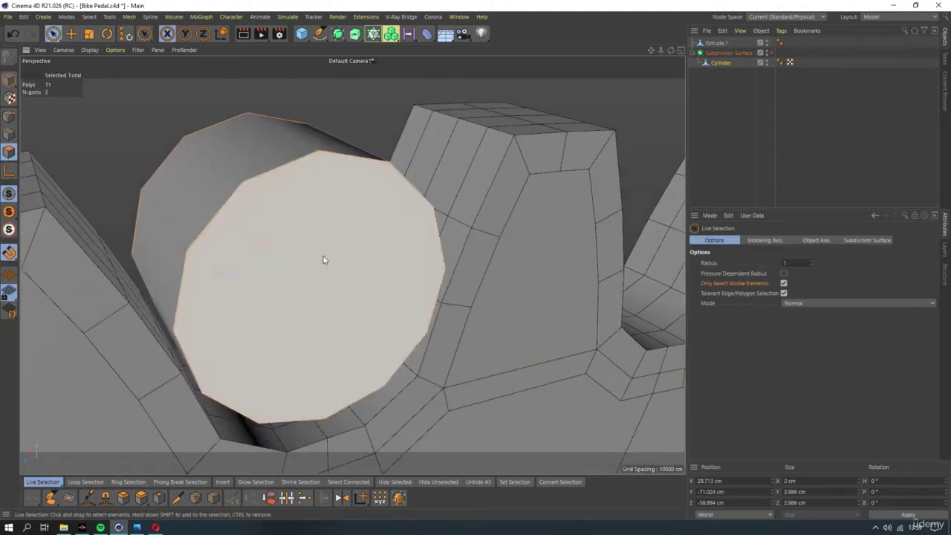
shift+click(322, 259)
key(i)
drag(274, 306, 290, 306)
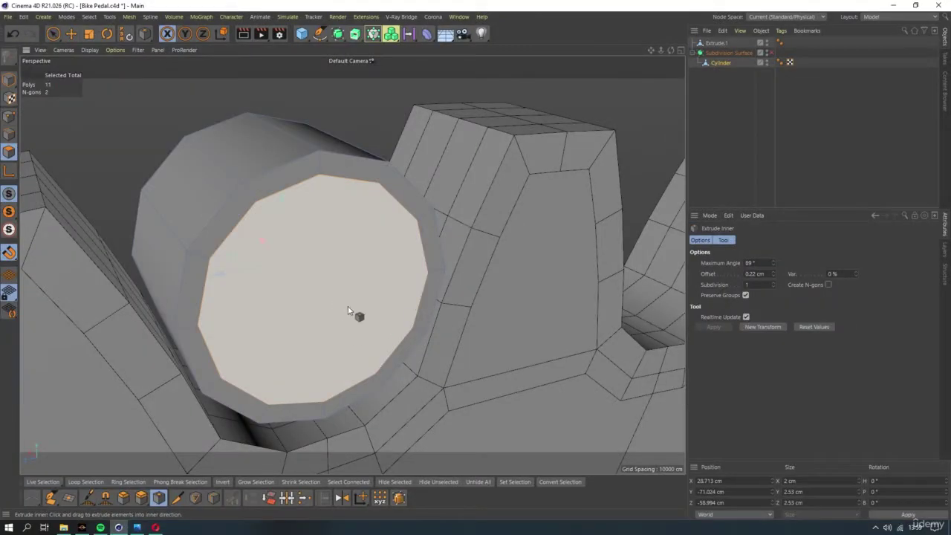
Shrink the inset caps further and extrude them 0.9 cm outward into pins
drag(359, 329, 327, 330)
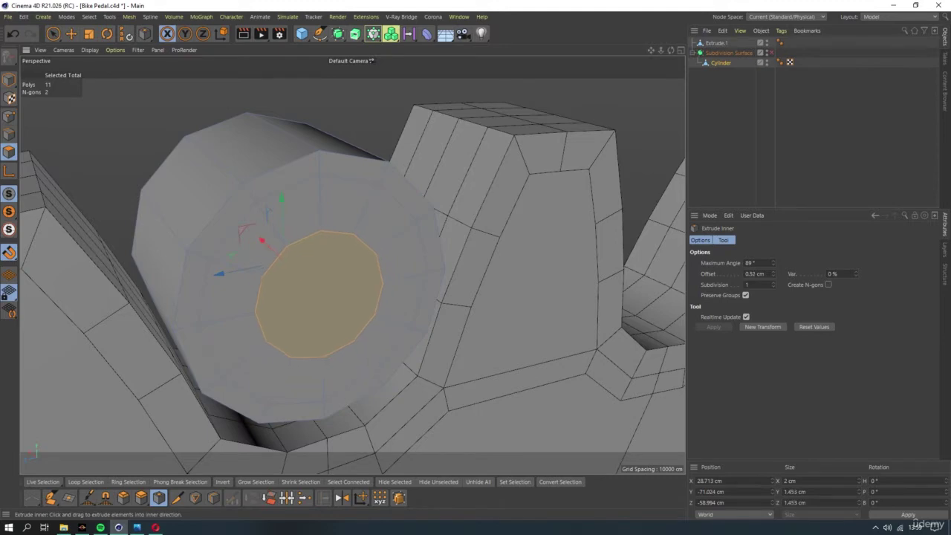
alt+drag(215, 286, 229, 255)
key(t)
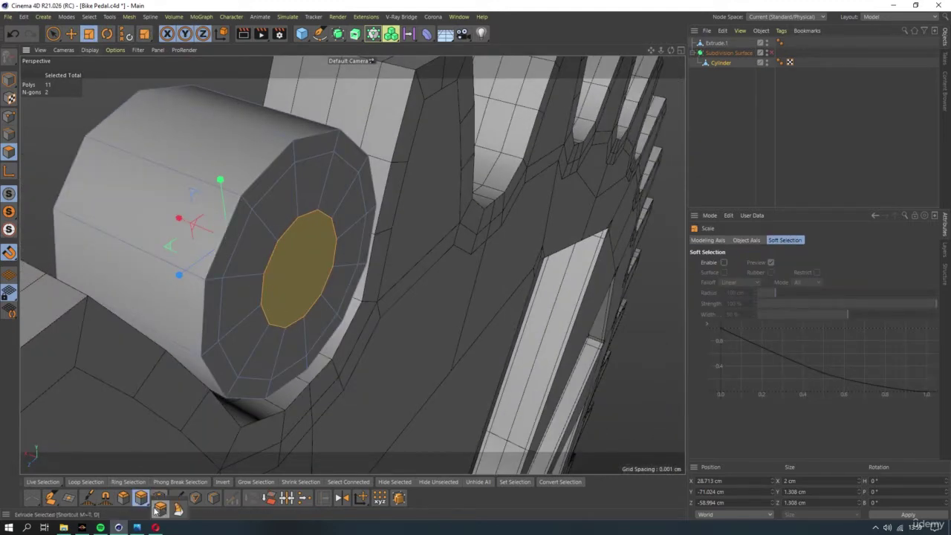
click(156, 510)
drag(246, 331, 272, 329)
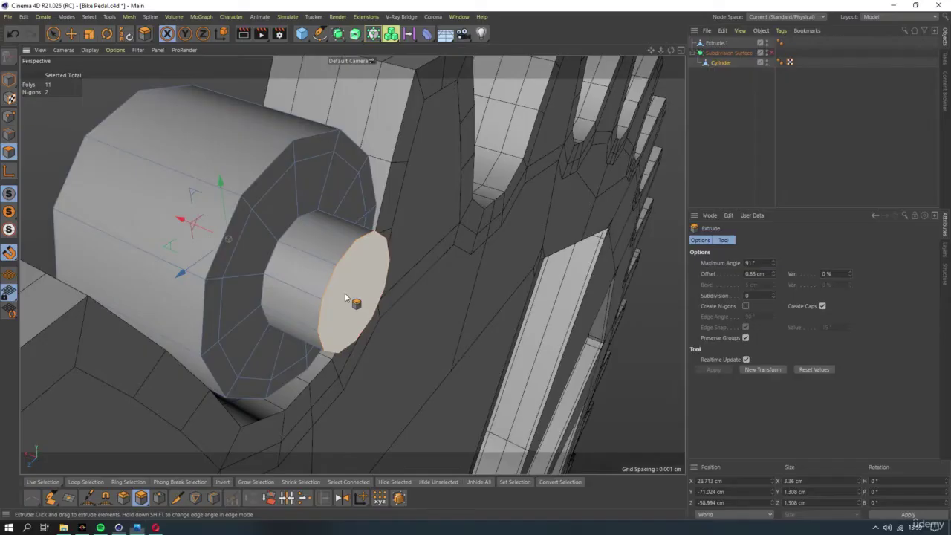
Inspect the new pin from the side, select its end face, then bring up Spotify
mouse_move(334, 279)
alt+mouse_down()
mouse_move(382, 318)
mouse_move(377, 290)
mouse_move(289, 274)
mouse_move(361, 276)
mouse_move(369, 240)
mouse_move(348, 271)
mouse_move(285, 310)
mouse_move(269, 297)
mouse_move(329, 261)
mouse_move(308, 237)
alt+mouse_up()
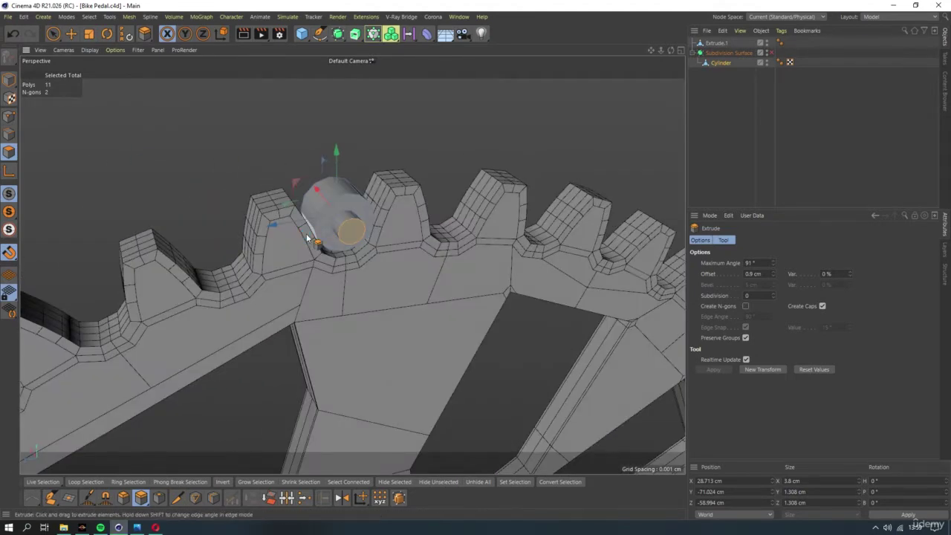
key(s)
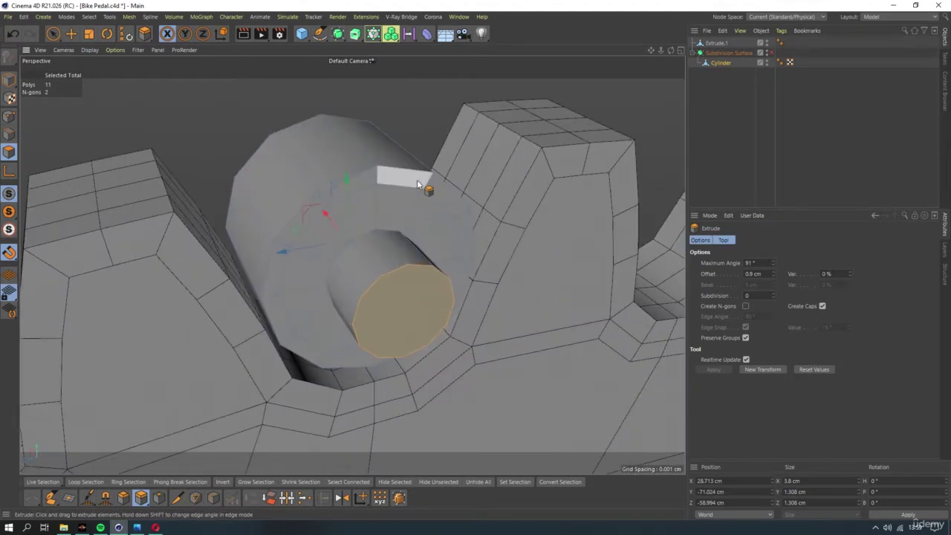
click(9, 134)
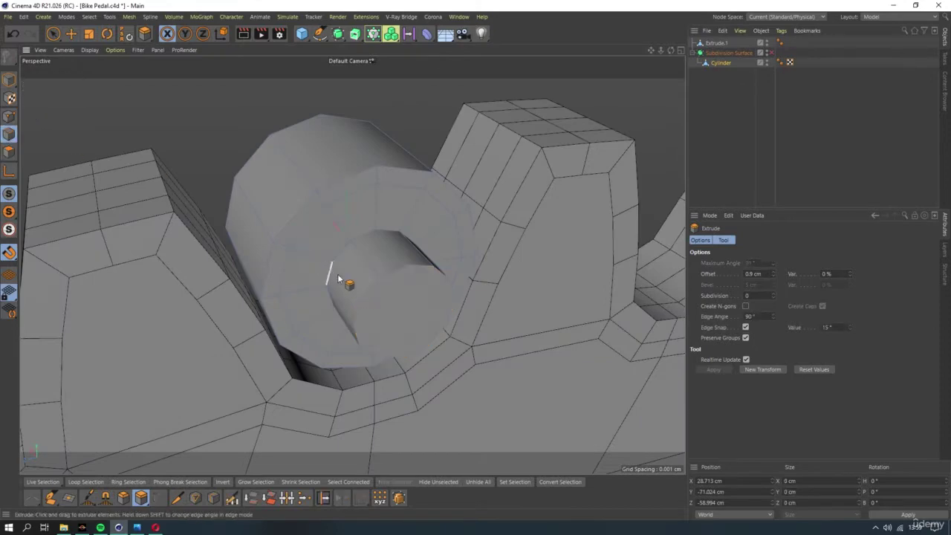
key(space)
click(8, 152)
click(364, 324)
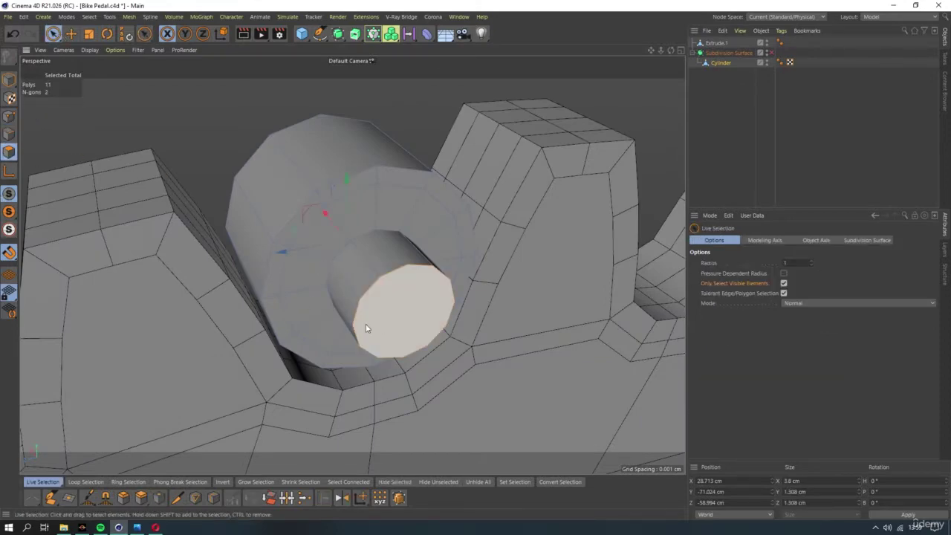
mouse_move(365, 324)
alt+mouse_down()
mouse_move(446, 213)
mouse_move(278, 295)
mouse_move(340, 219)
alt+mouse_up()
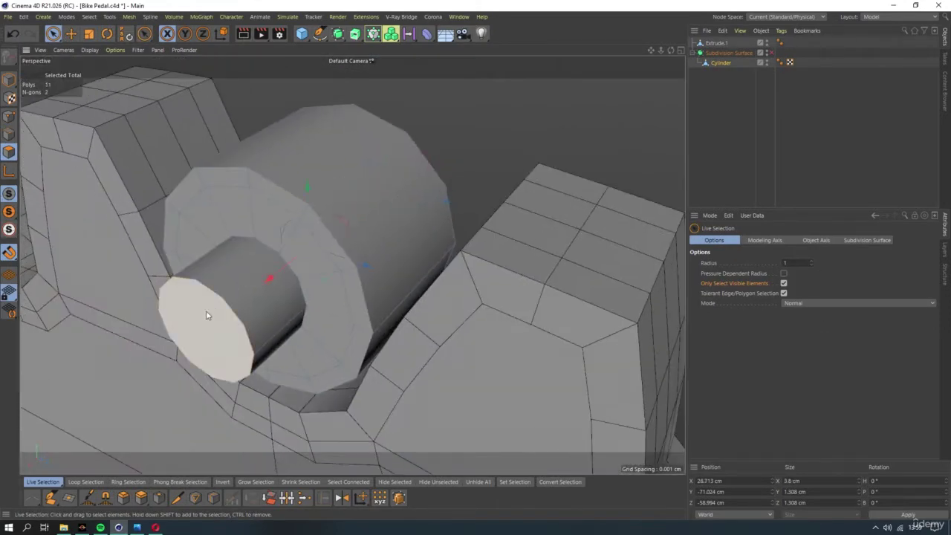
scroll(272, 300, up, 5)
scroll(223, 297, down, 5)
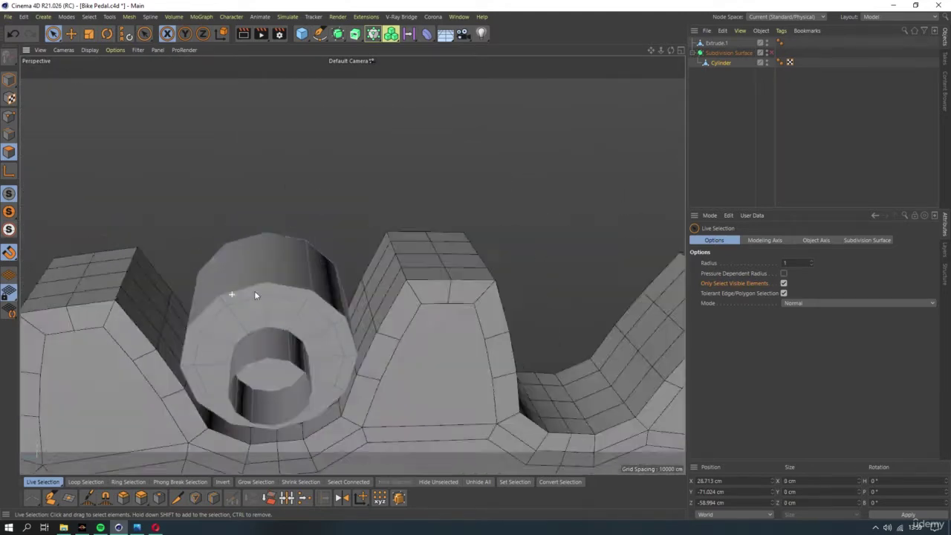
alt+drag(254, 291, 290, 276)
scroll(293, 282, up, 4)
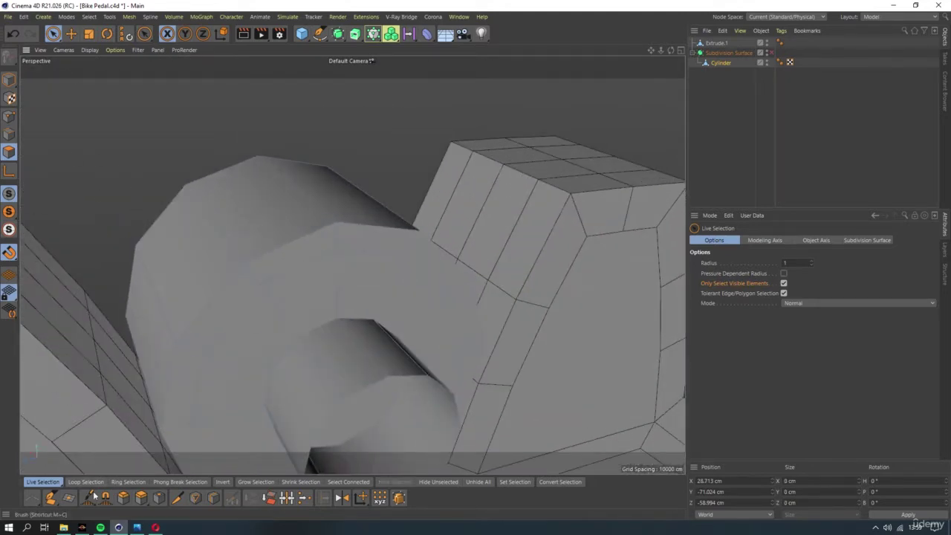
click(100, 527)
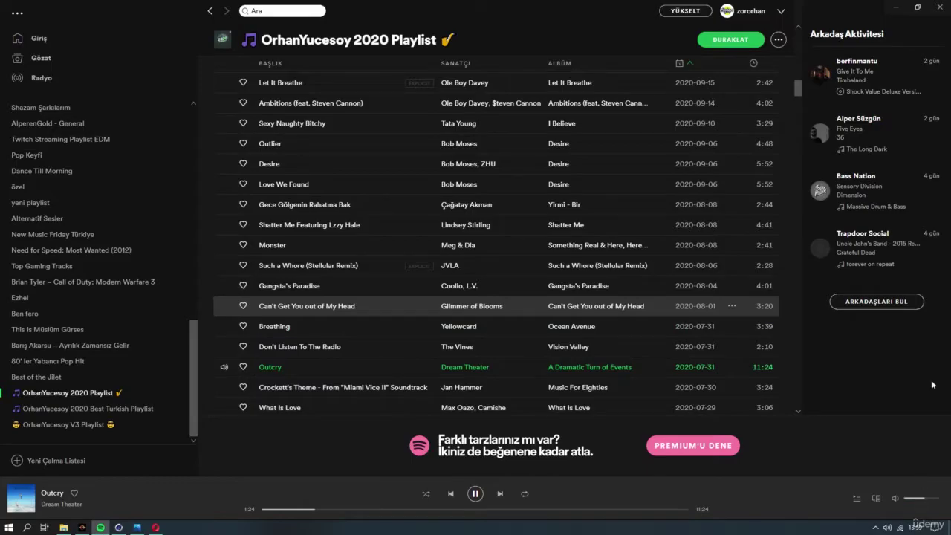
Back in Cinema 4D, bevel the cylinder's end edge loop in Solid mode as a tight support edge
click(896, 9)
key(u)
key(l)
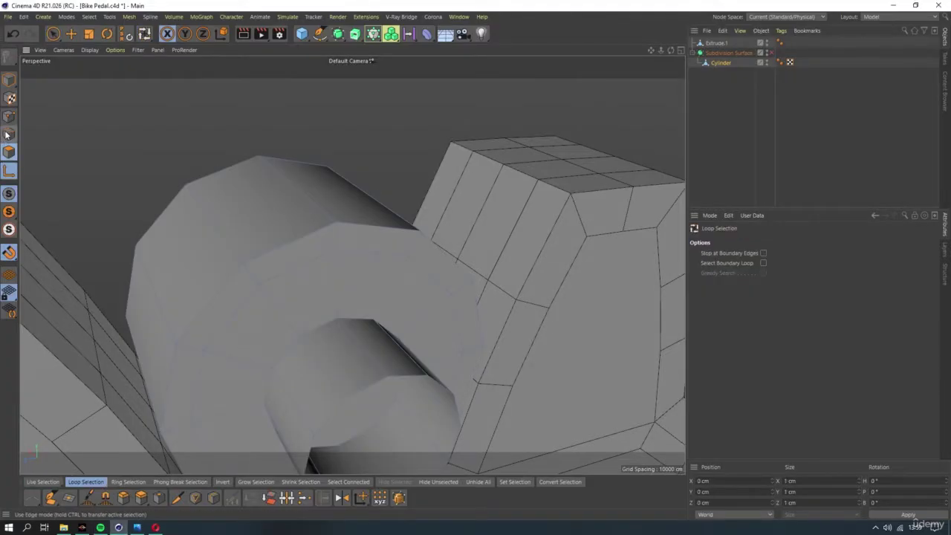
click(254, 261)
scroll(268, 249, down, 4)
alt+drag(289, 240, 352, 263)
scroll(352, 263, up, 4)
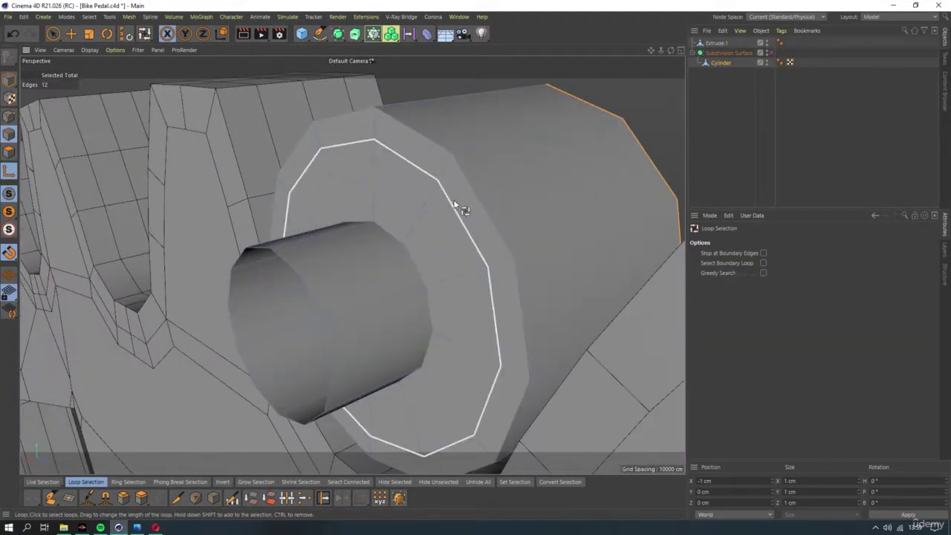
alt+drag(458, 221, 371, 240)
key(m)
key(s)
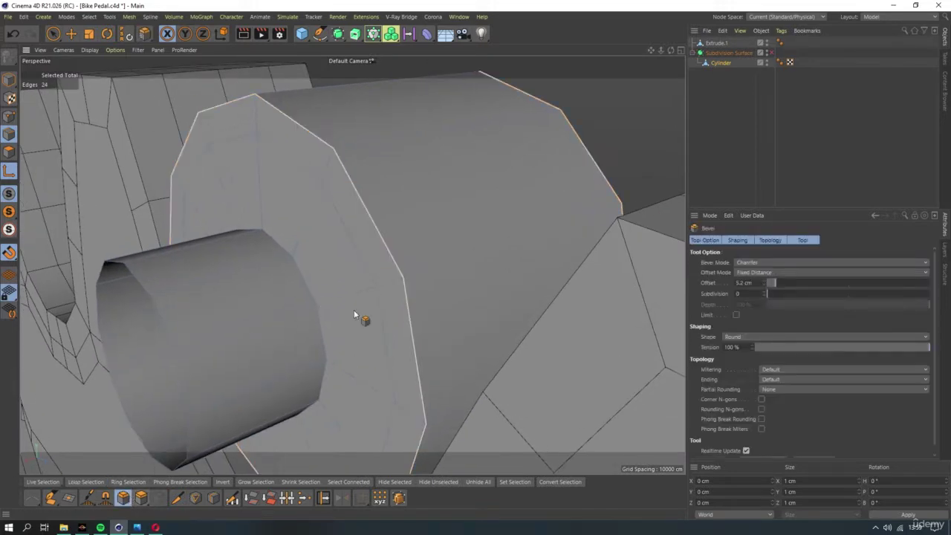
click(828, 262)
click(750, 273)
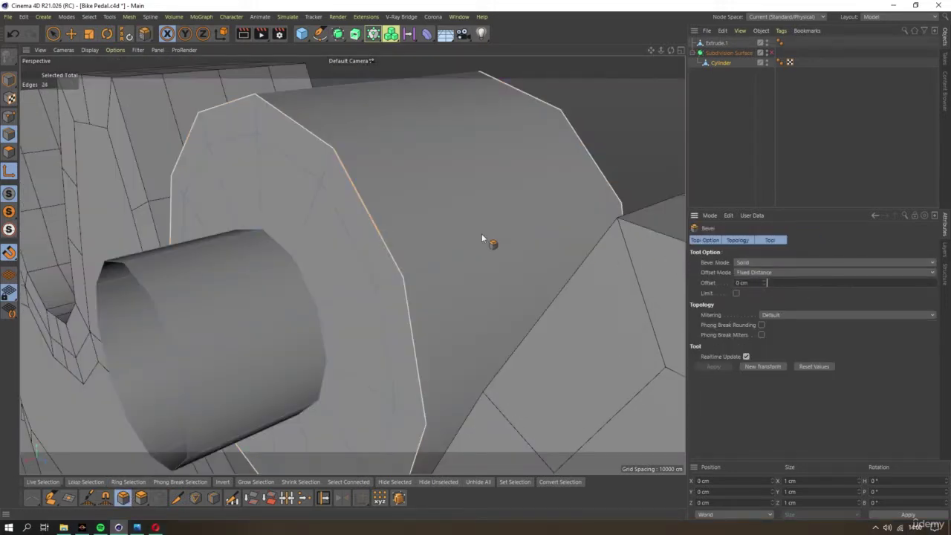
text(0)
mouse_move(482, 237)
mouse_down()
mouse_move(390, 250)
mouse_move(412, 278)
mouse_move(350, 356)
mouse_up()
key(u)
Select two more edge loops on the cylinder and bevel them by 0.047 cm
key(l)
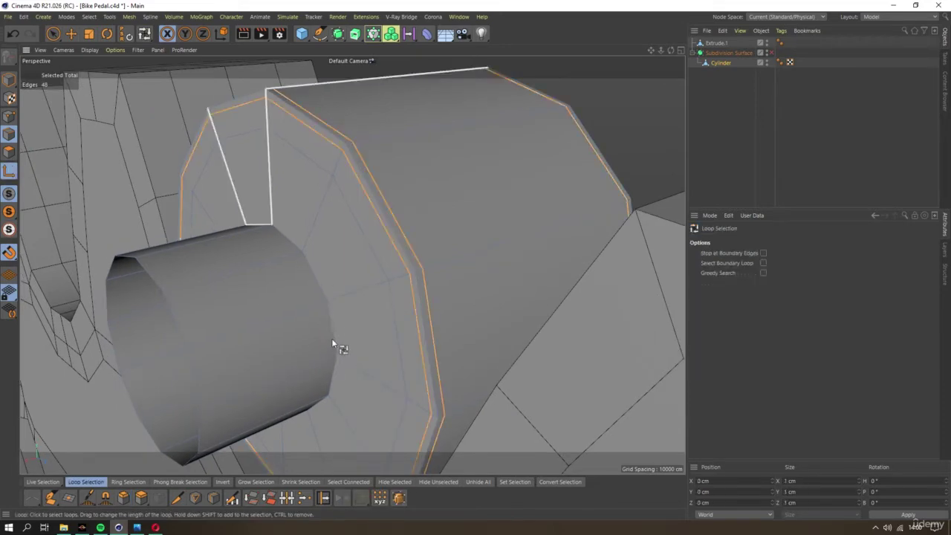
click(309, 278)
scroll(348, 321, down, 5)
mouse_move(279, 266)
alt+mouse_down()
mouse_move(376, 261)
mouse_move(307, 263)
mouse_move(330, 262)
alt+mouse_up()
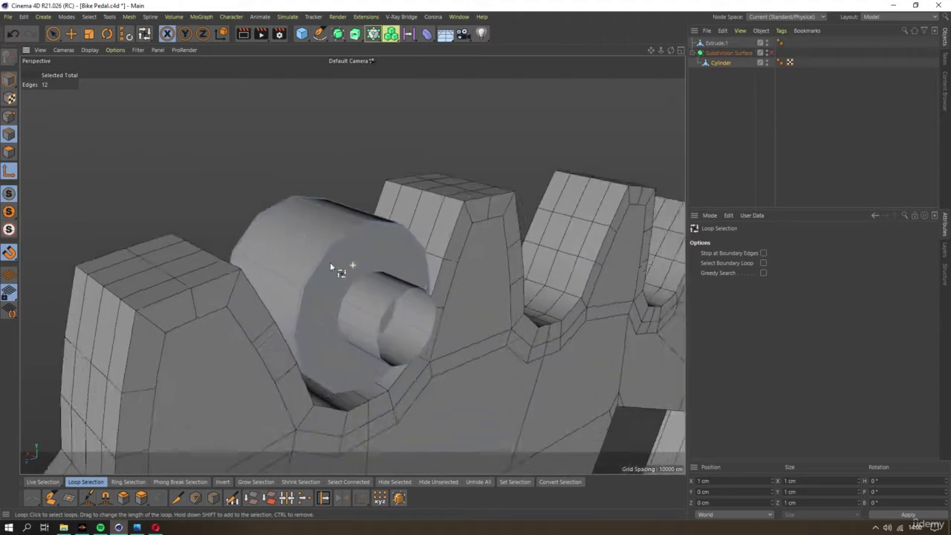
scroll(369, 278, up, 5)
shift+click(363, 272)
click(142, 497)
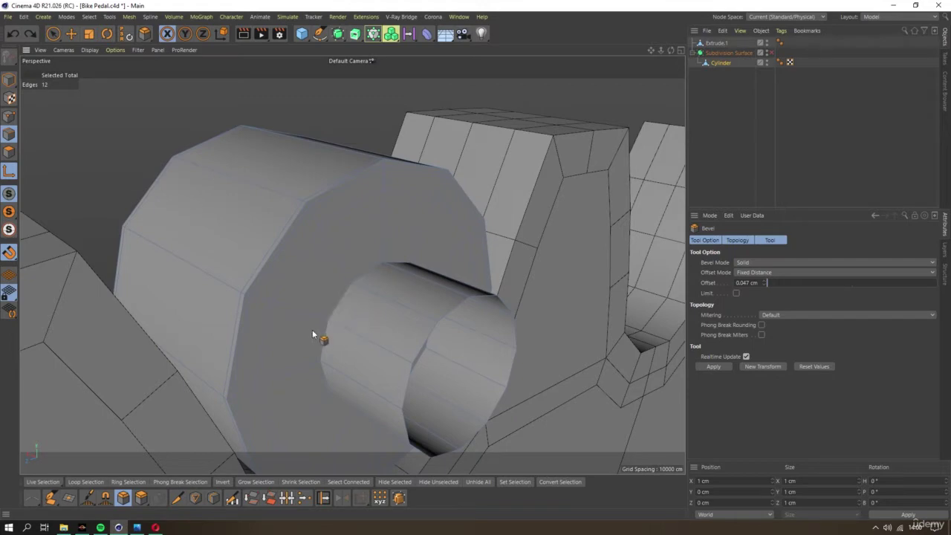
key(u)
Select the edge loop at the pin's base and bevel it too
key(l)
alt+drag(334, 319, 436, 244)
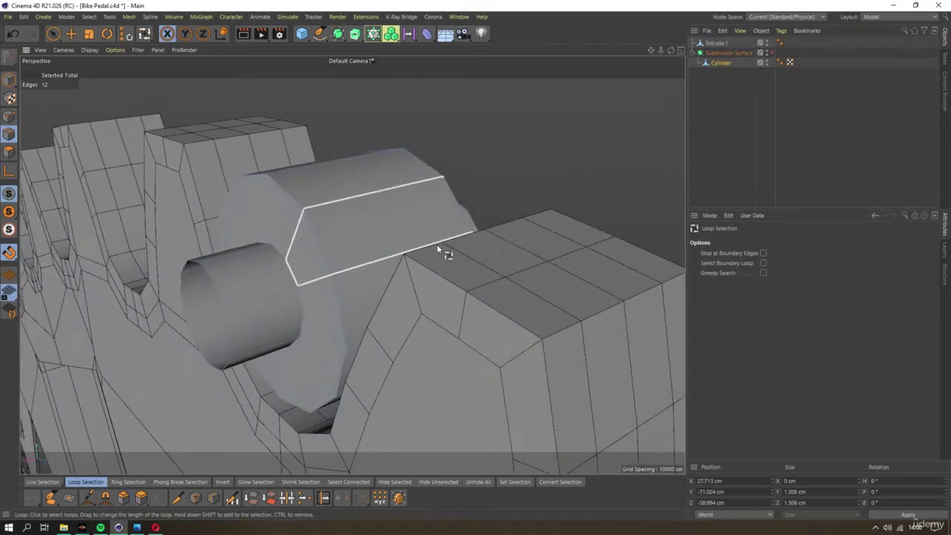
shift+click(288, 272)
click(141, 496)
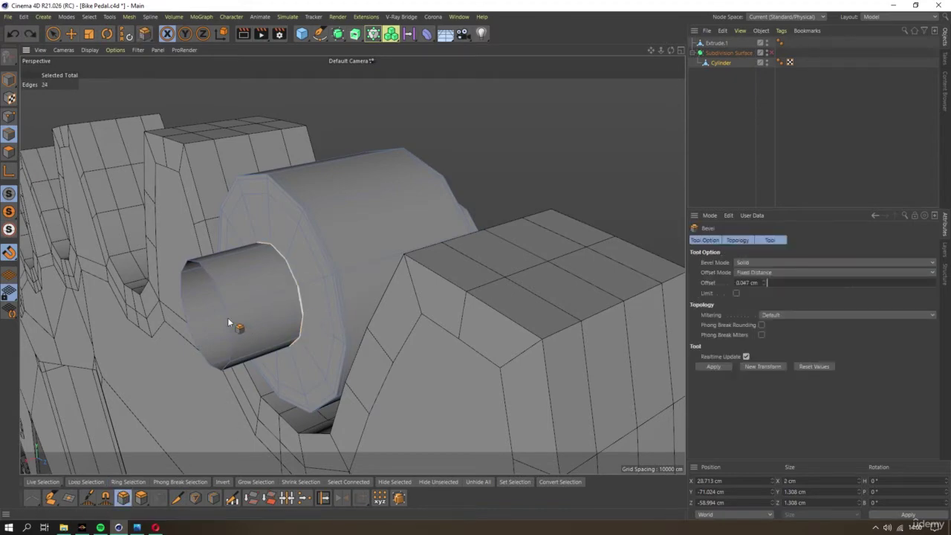
mouse_move(229, 322)
alt+mouse_down()
mouse_move(355, 250)
mouse_move(163, 228)
mouse_move(303, 242)
alt+mouse_up()
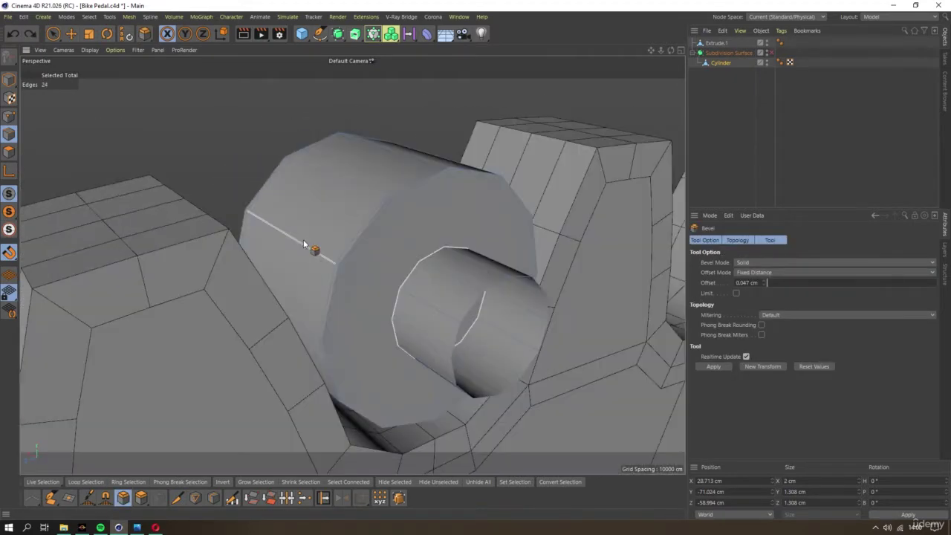
Switch to polygon loop selection and select a polygon loop on the cylinder
click(6, 153)
key(u)
key(l)
click(387, 280)
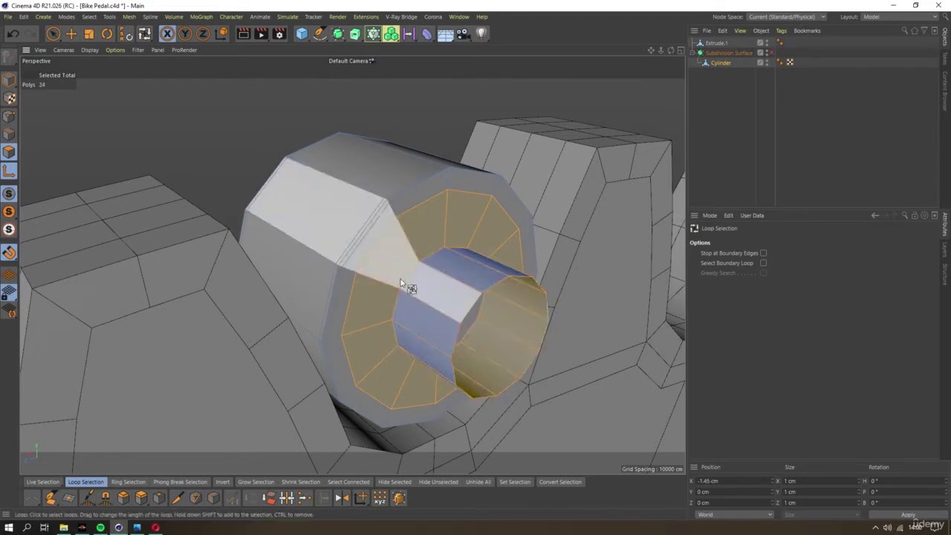
Clear the outer cylinder's selection and select a polygon loop around the pin
mouse_move(401, 283)
alt+mouse_down()
mouse_move(384, 245)
mouse_move(280, 240)
mouse_move(408, 259)
alt+mouse_up()
right_click(406, 254)
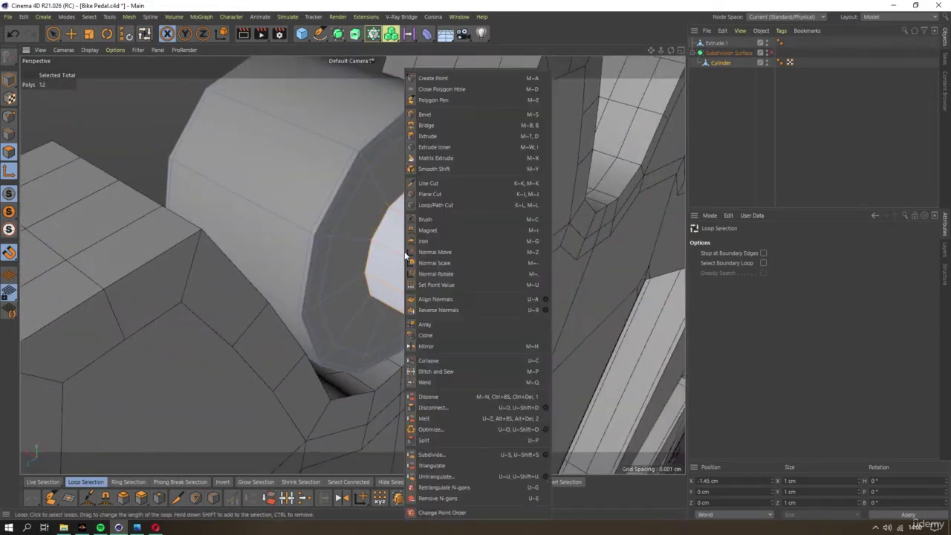
click(438, 309)
key(ctrl+a)
mouse_move(441, 314)
alt+mouse_down()
mouse_move(377, 245)
mouse_move(223, 292)
alt+mouse_up()
scroll(369, 252, up, 3)
right_click(222, 293)
click(252, 323)
click(253, 310)
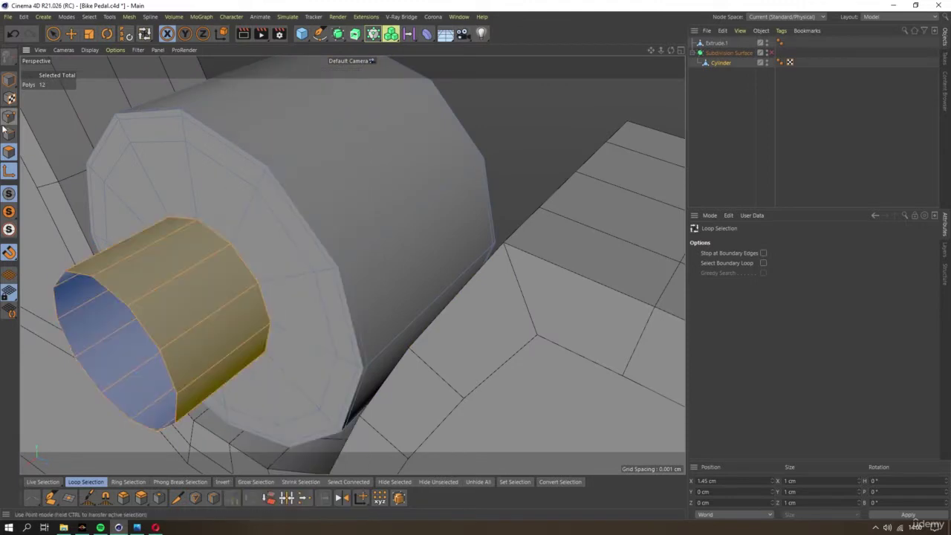
In edge mode, apply a slight bevel to the pin's base edge loop
click(9, 134)
scroll(146, 190, up, 3)
alt+drag(146, 190, 225, 438)
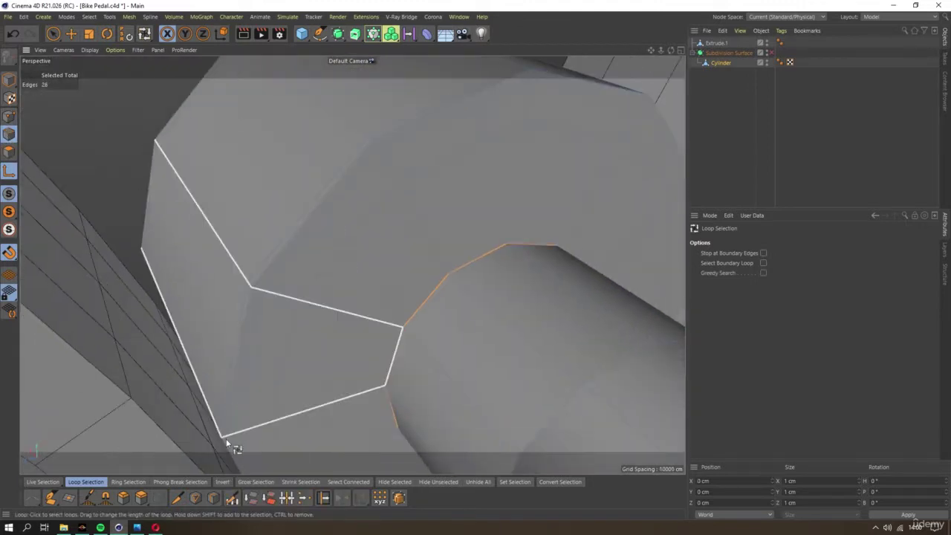
click(123, 496)
alt+drag(350, 292, 376, 295)
scroll(376, 294, up, 2)
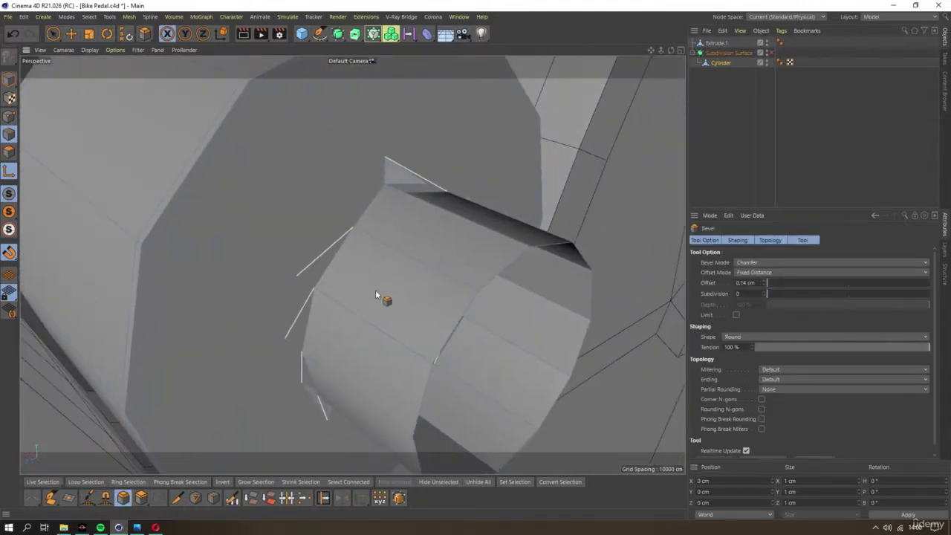
Back in polygon mode, loop-select two polygon loops on the pin
click(9, 151)
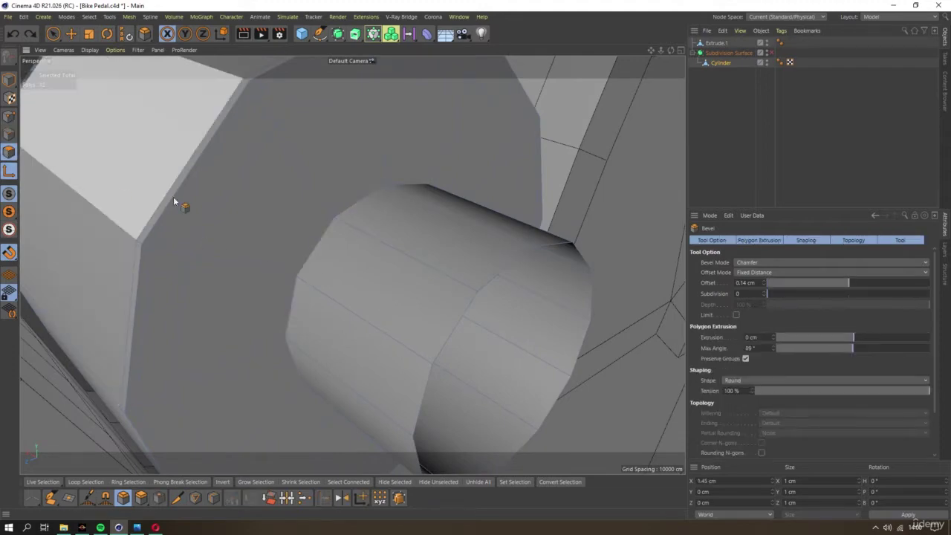
key(u)
key(l)
scroll(329, 291, down, 2)
click(304, 275)
mouse_move(304, 275)
alt+mouse_down()
mouse_move(369, 255)
mouse_move(365, 236)
mouse_move(303, 272)
alt+mouse_up()
click(290, 270)
shift+click(295, 263)
Optimize the mesh with a tolerance of 0.5
right_click(289, 258)
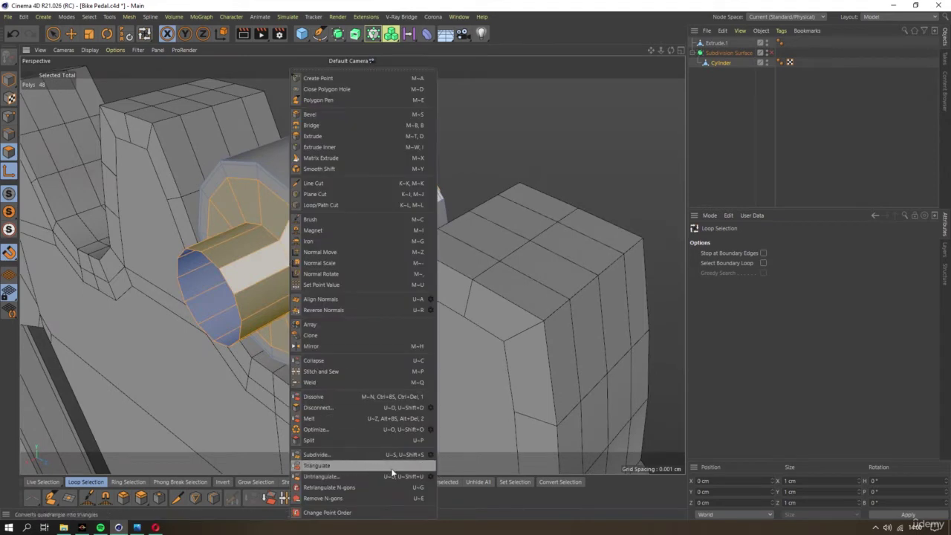
click(429, 429)
double_click(428, 444)
text(0.5)
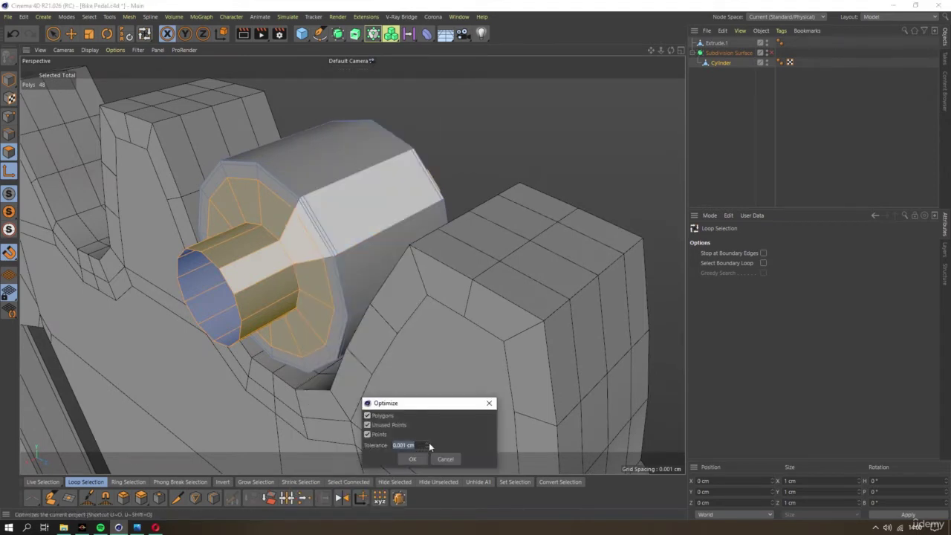
key(Return)
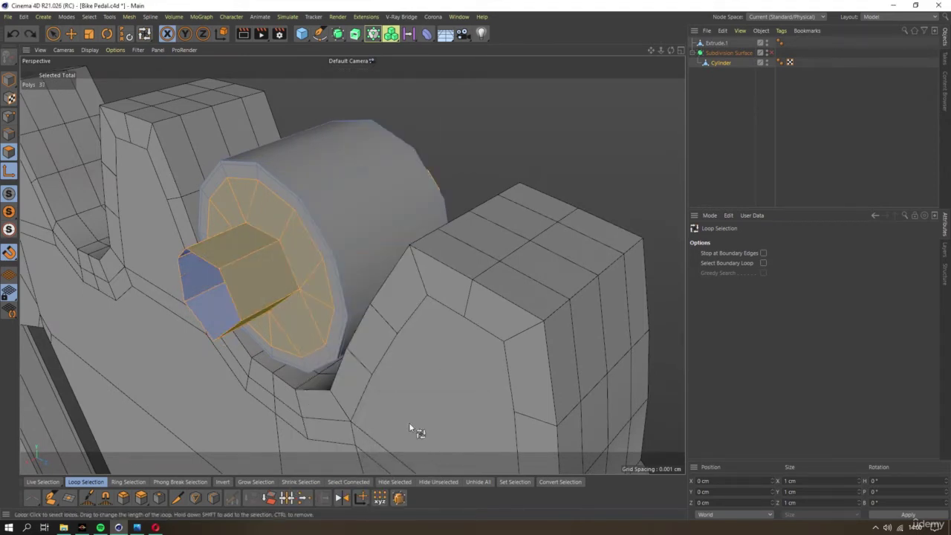
Undo the collapsed result and re-run Optimize with a lower tolerance
right_click(300, 308)
click(399, 431)
right_click(420, 437)
click(425, 431)
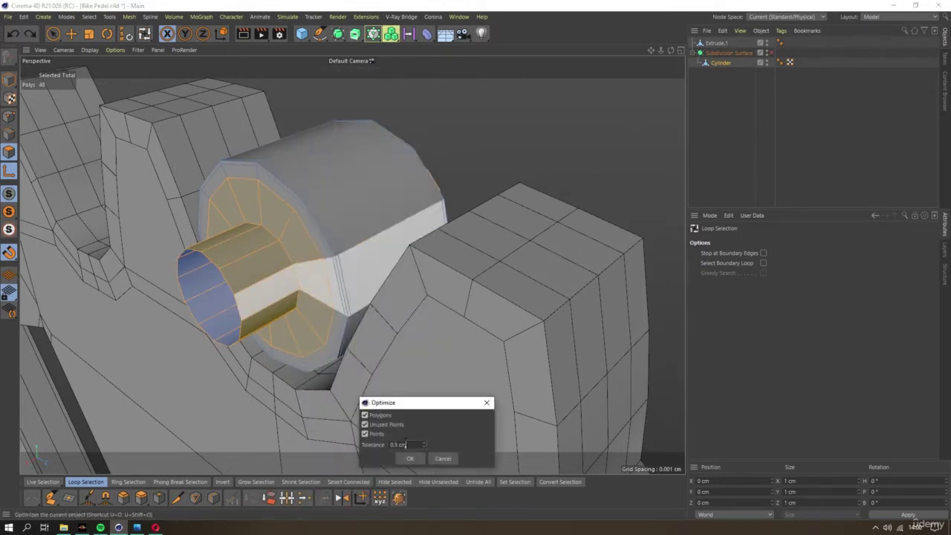
key(Return)
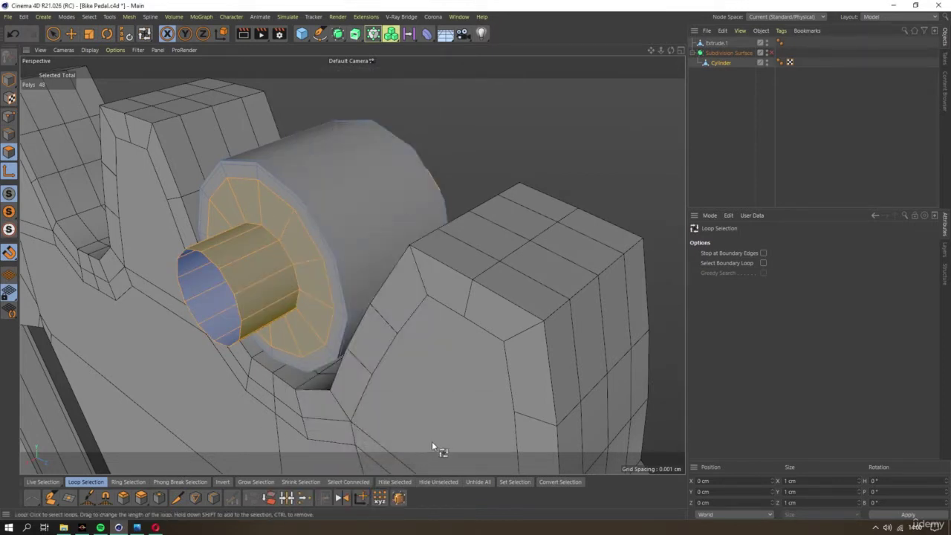
mouse_move(429, 275)
alt+mouse_down()
mouse_move(426, 247)
mouse_move(381, 234)
mouse_move(481, 219)
alt+mouse_up()
Live-select the cap polygons inside the roller's hole and delete them
scroll(408, 271, up, 3)
scroll(481, 218, down, 2)
scroll(424, 238, down, 3)
alt+drag(364, 279, 142, 141)
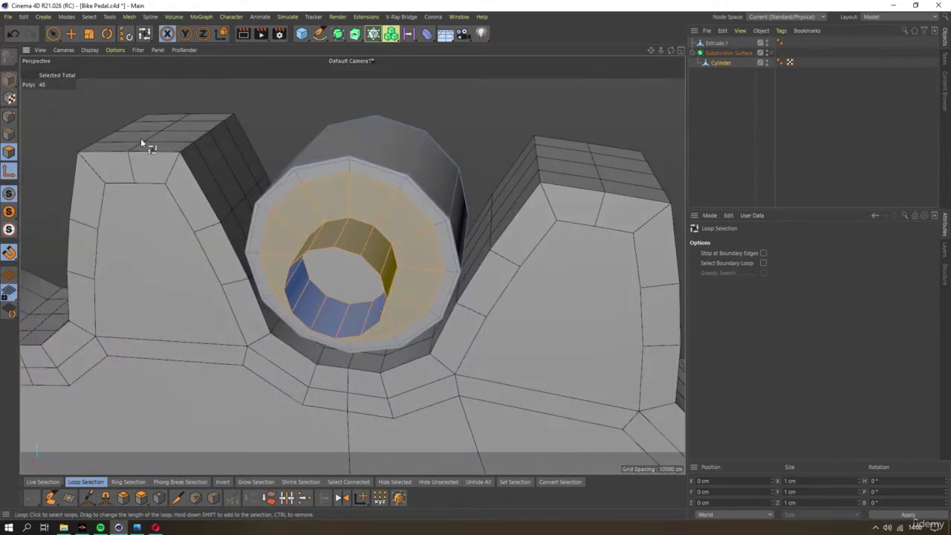
click(52, 34)
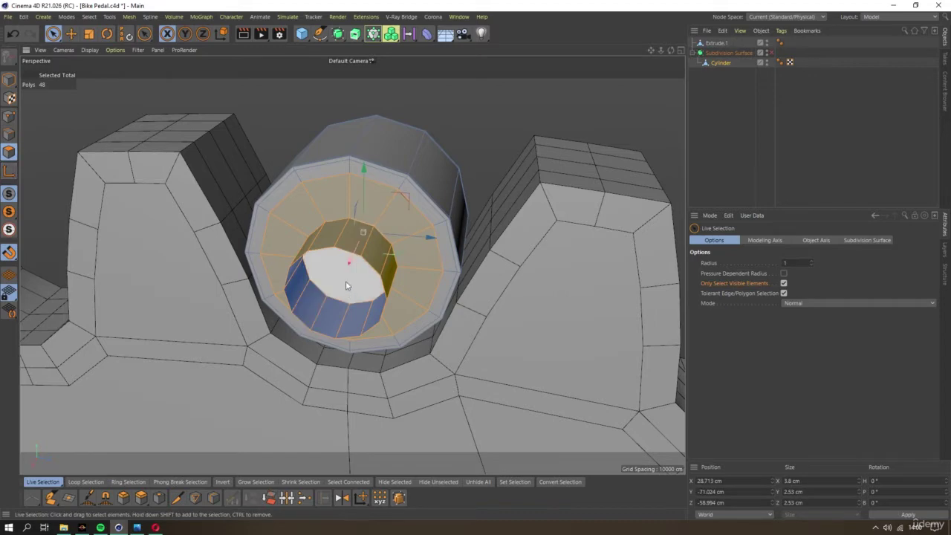
click(342, 257)
mouse_move(342, 257)
alt+mouse_down()
mouse_move(297, 233)
mouse_move(395, 308)
mouse_move(361, 322)
alt+mouse_up()
key(Delete)
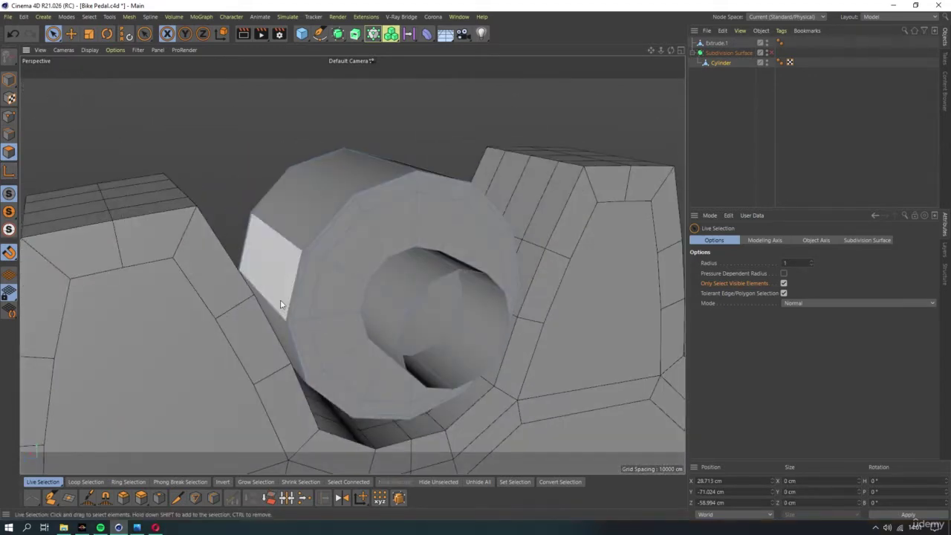
Bevel the hole's rim edges with Solid bevel mode and a 0.22 cm offset
click(9, 133)
click(123, 498)
scroll(371, 307, up, 5)
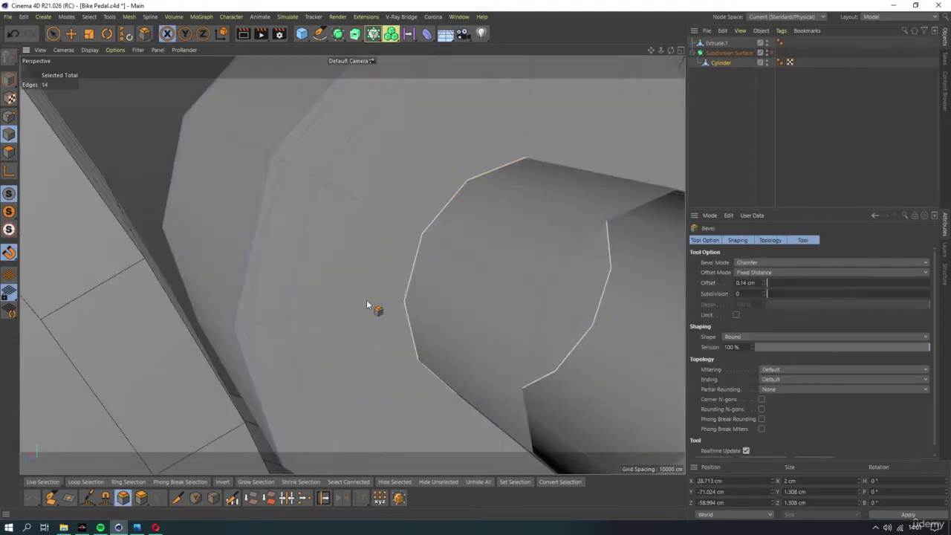
mouse_move(371, 308)
mouse_down()
mouse_move(419, 320)
mouse_move(372, 320)
mouse_up()
key(ctrl+z)
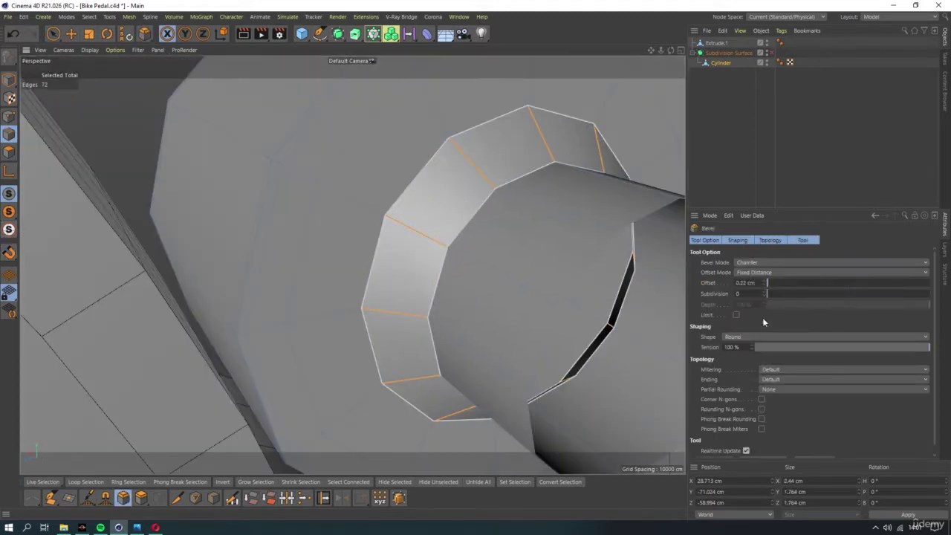
click(747, 262)
click(750, 283)
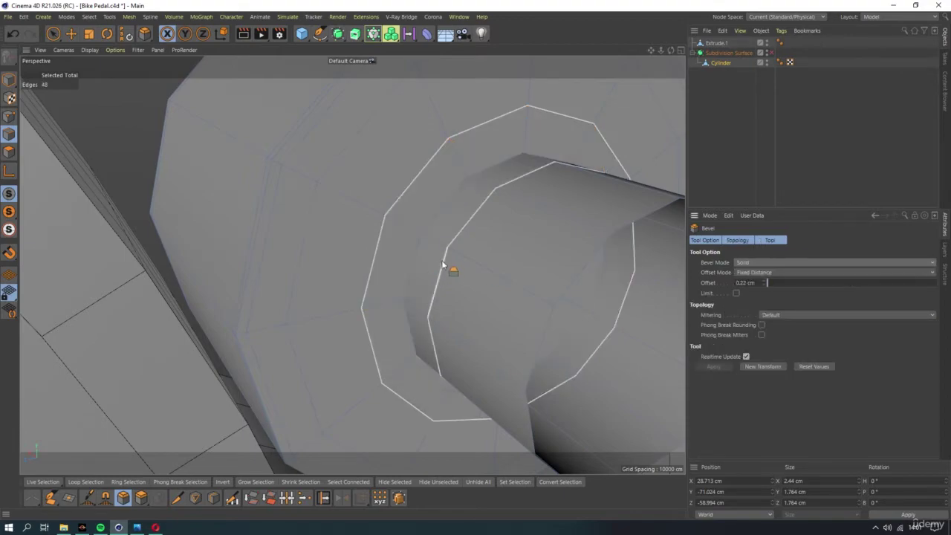
scroll(535, 270, down, 5)
mouse_move(535, 269)
alt+mouse_down()
mouse_move(537, 260)
mouse_move(260, 273)
mouse_move(336, 276)
alt+mouse_up()
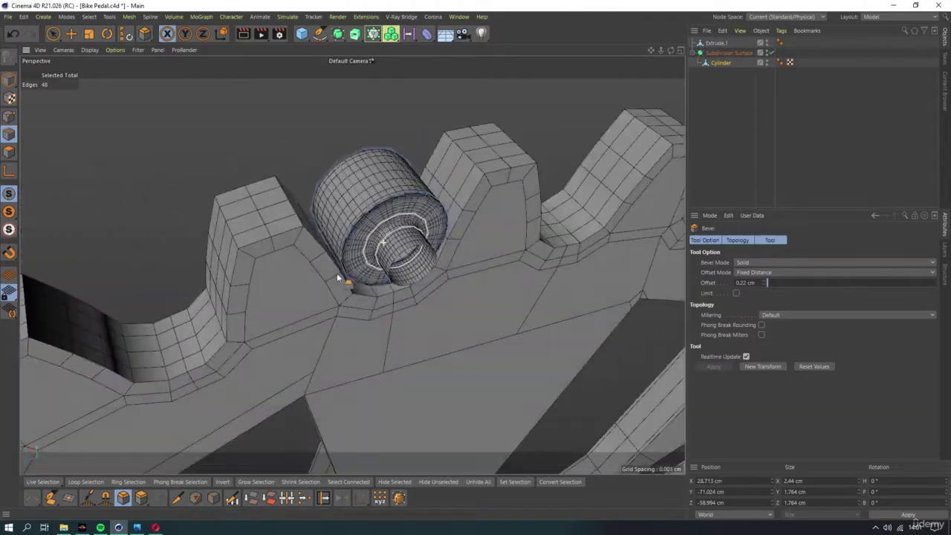
Switch the viewport to smooth shading without wireframe, inspect the roller, and select the Cylinder
scroll(412, 238, up, 2)
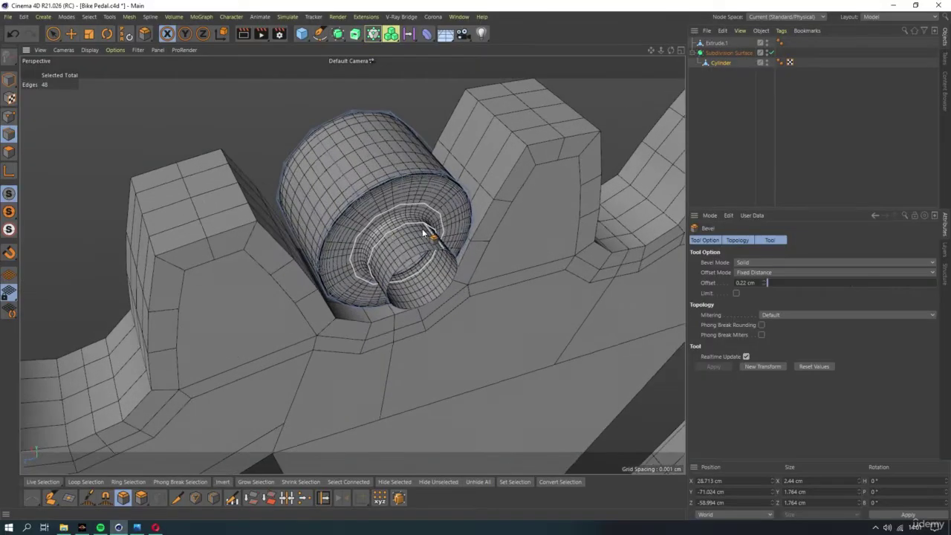
scroll(369, 221, up, 2)
click(89, 50)
click(111, 64)
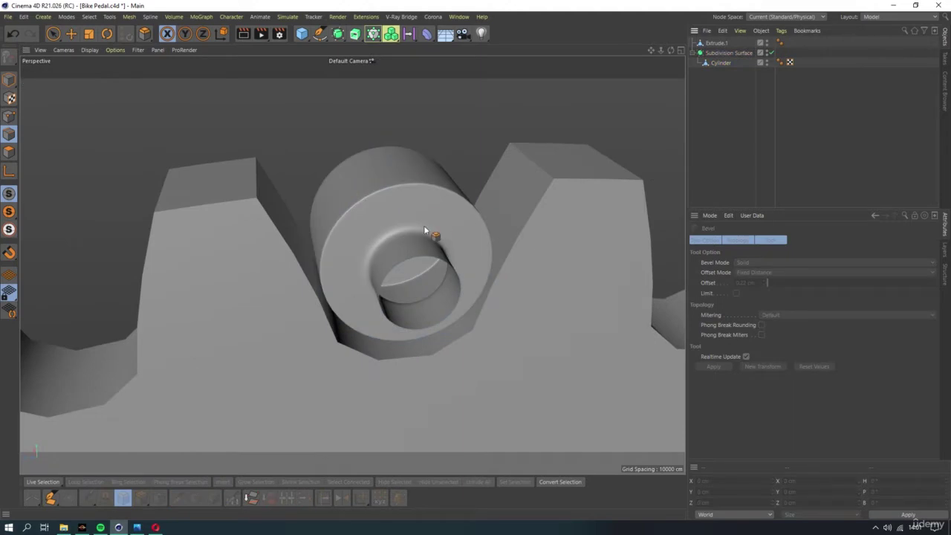
mouse_move(424, 229)
alt+mouse_down()
mouse_move(445, 244)
mouse_move(322, 259)
mouse_move(202, 300)
mouse_move(218, 316)
mouse_move(209, 306)
alt+mouse_up()
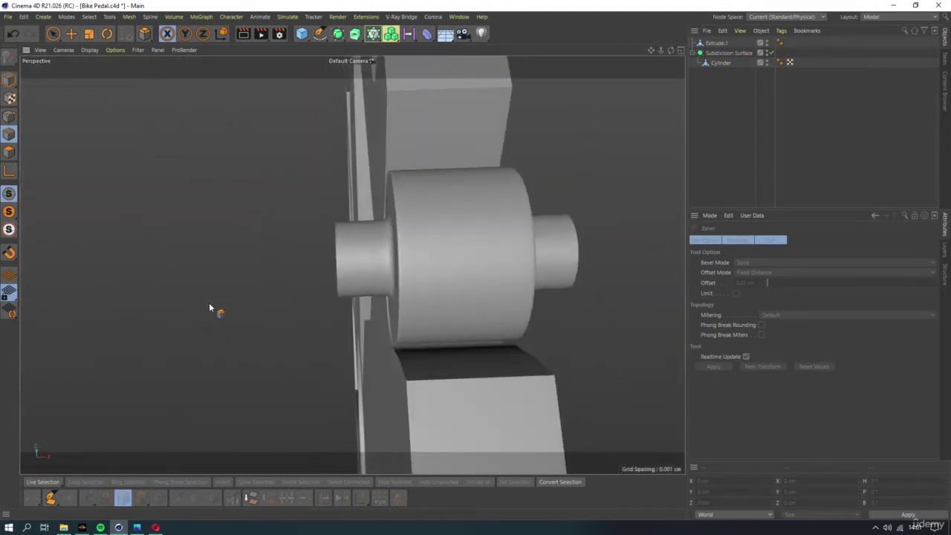
alt+drag(315, 268, 444, 173)
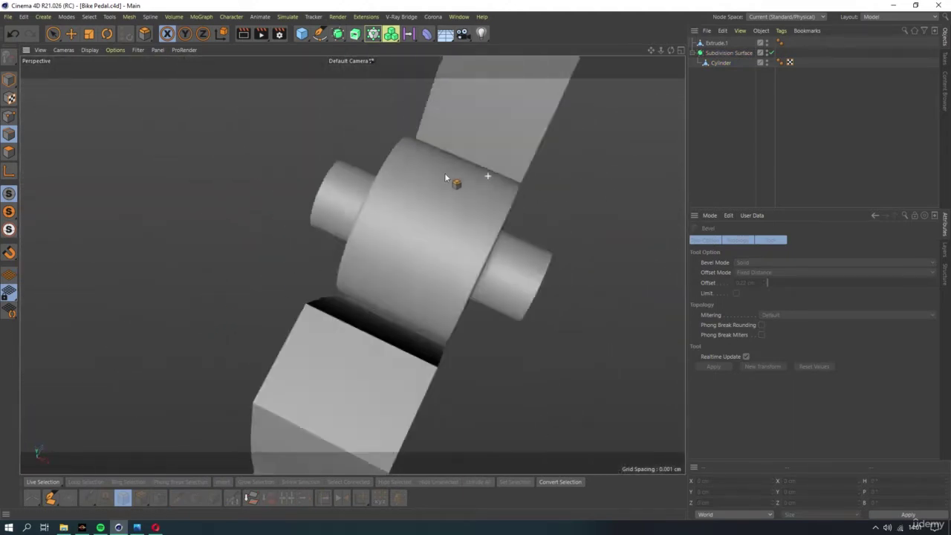
click(711, 64)
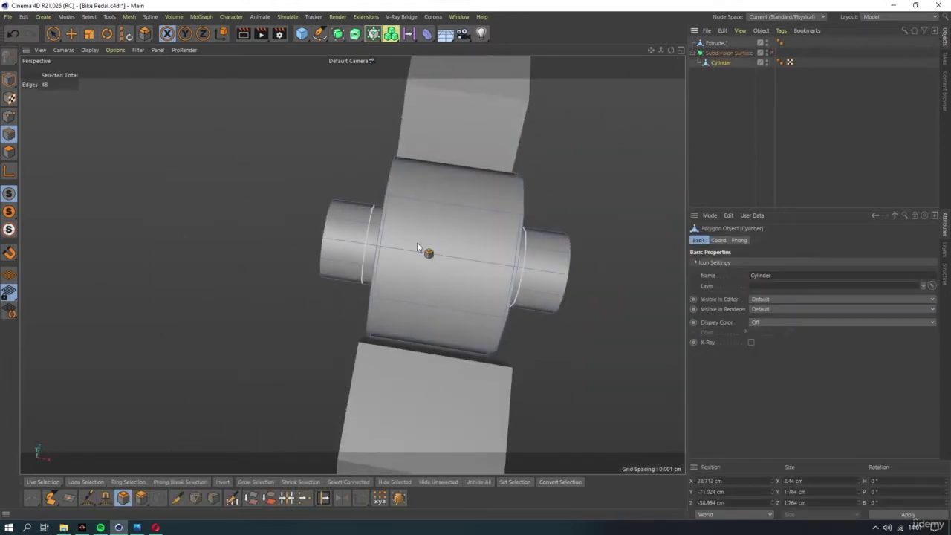
mouse_move(416, 242)
alt+mouse_down()
mouse_move(359, 272)
mouse_move(419, 247)
alt+mouse_up()
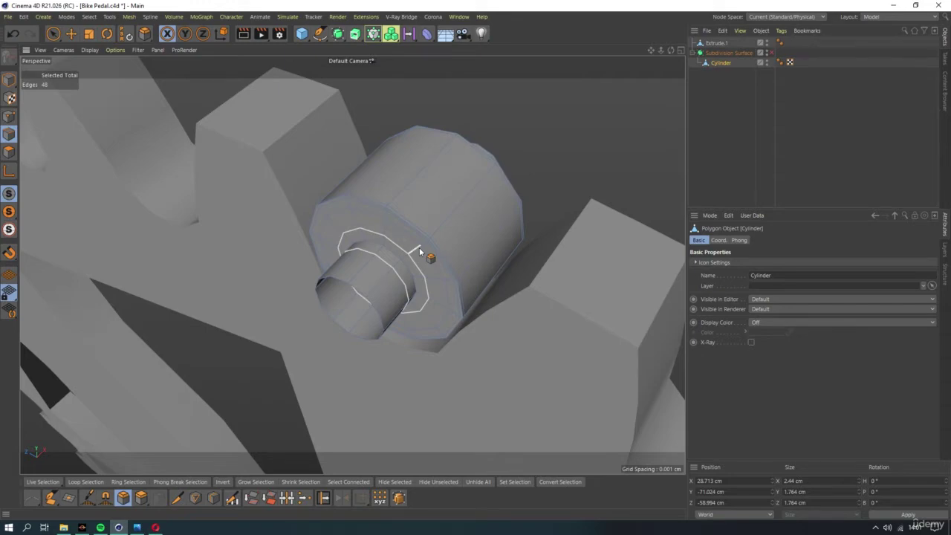
Select the pin's base edge loop and pick Close Polygon Hole, viewing the pin's open end
click(419, 247)
mouse_move(419, 248)
alt+mouse_down()
mouse_move(374, 229)
mouse_move(372, 184)
mouse_move(3, 220)
alt+mouse_up()
click(52, 35)
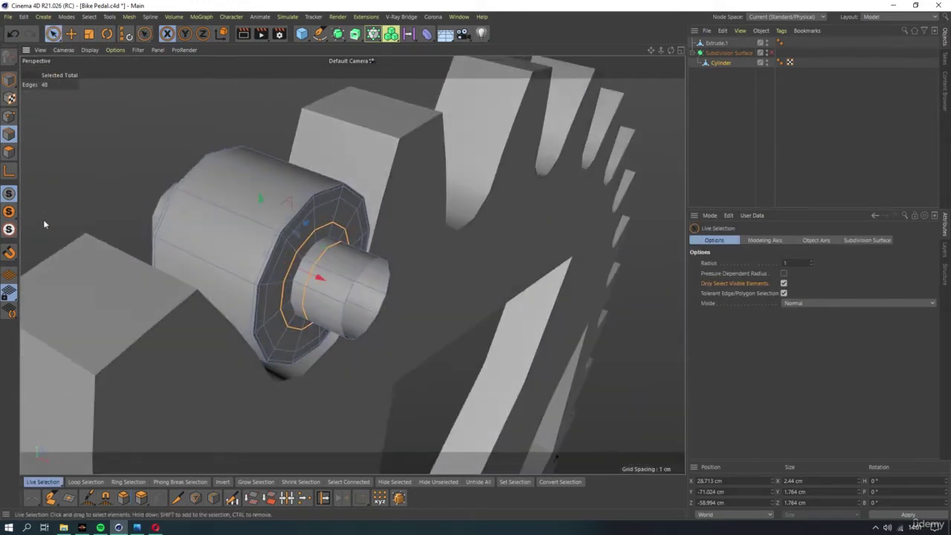
click(66, 498)
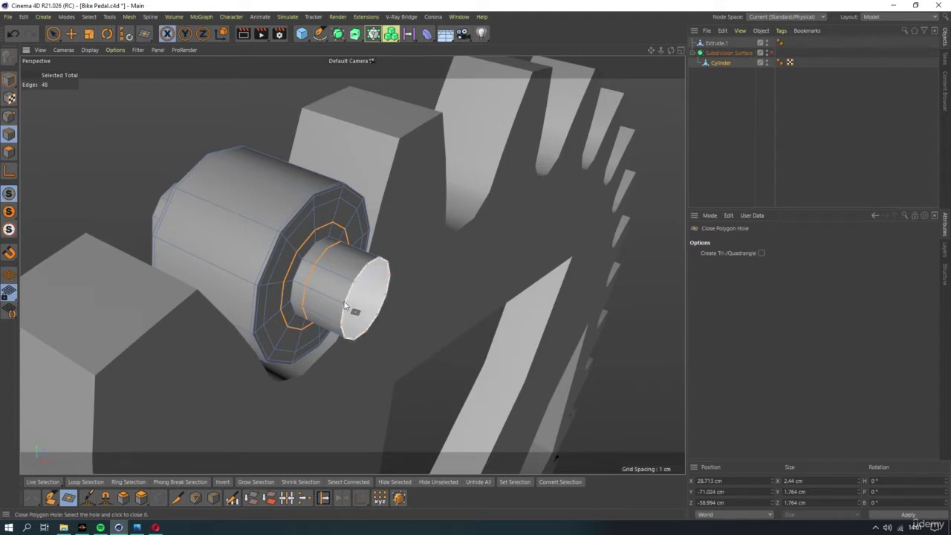
mouse_move(345, 303)
alt+mouse_down()
mouse_move(304, 304)
mouse_move(263, 239)
alt+mouse_up()
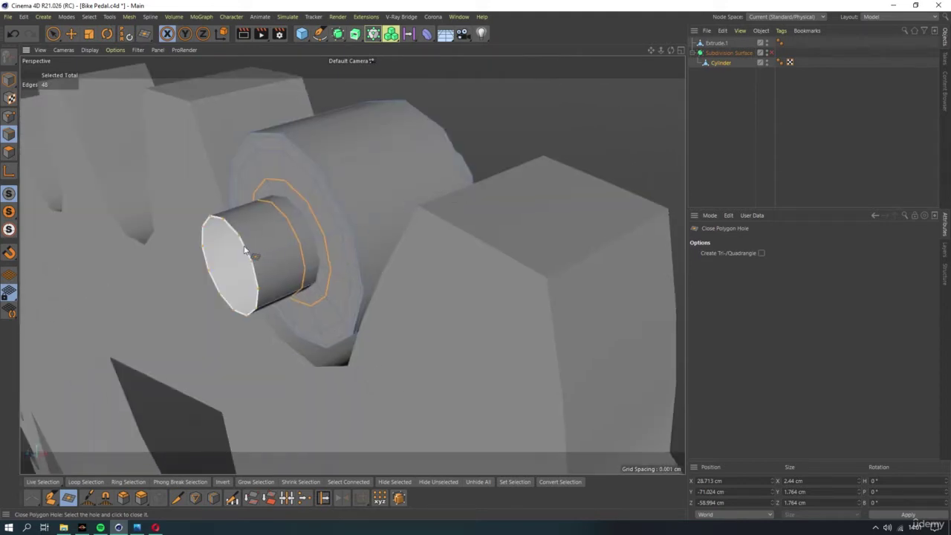
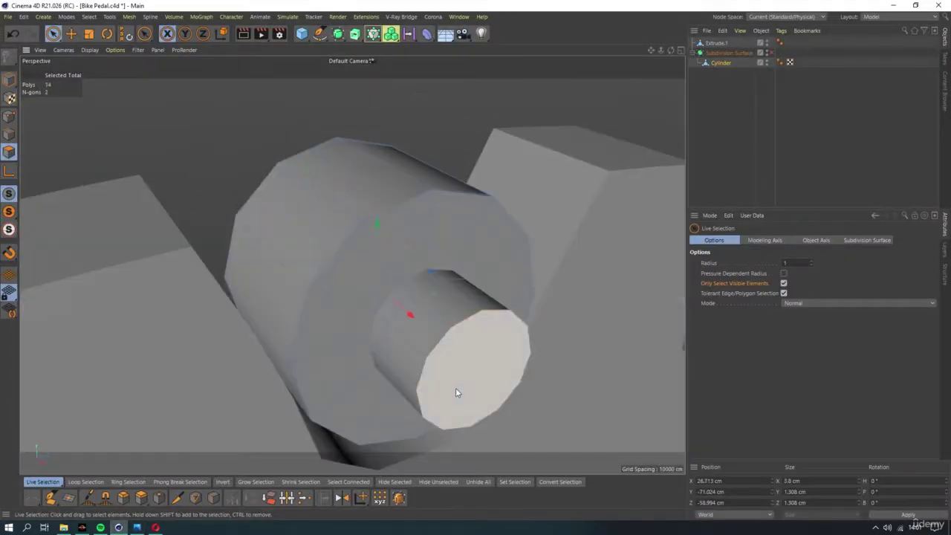
Select the cylinder's end cap and inset it into a smaller ring with Extrude Inner
shift+click(456, 388)
click(158, 498)
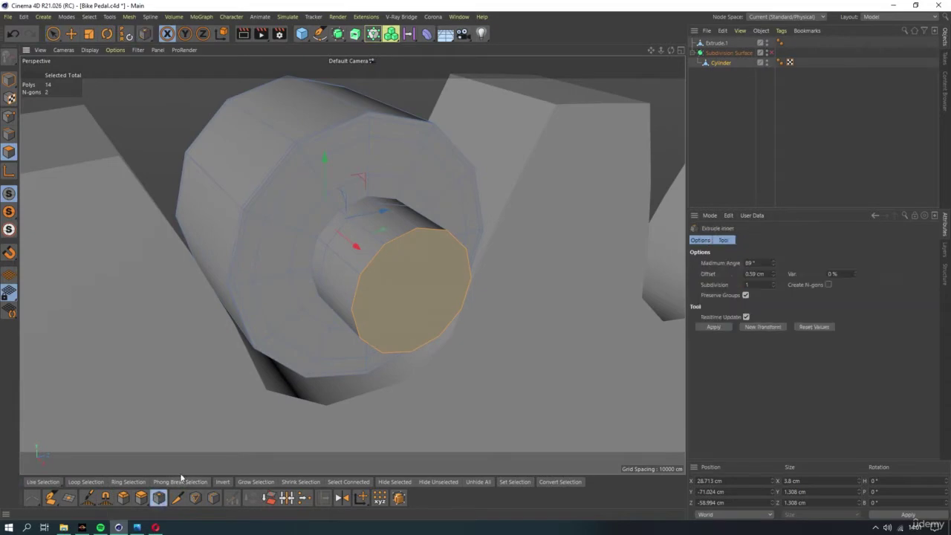
drag(437, 280, 401, 281)
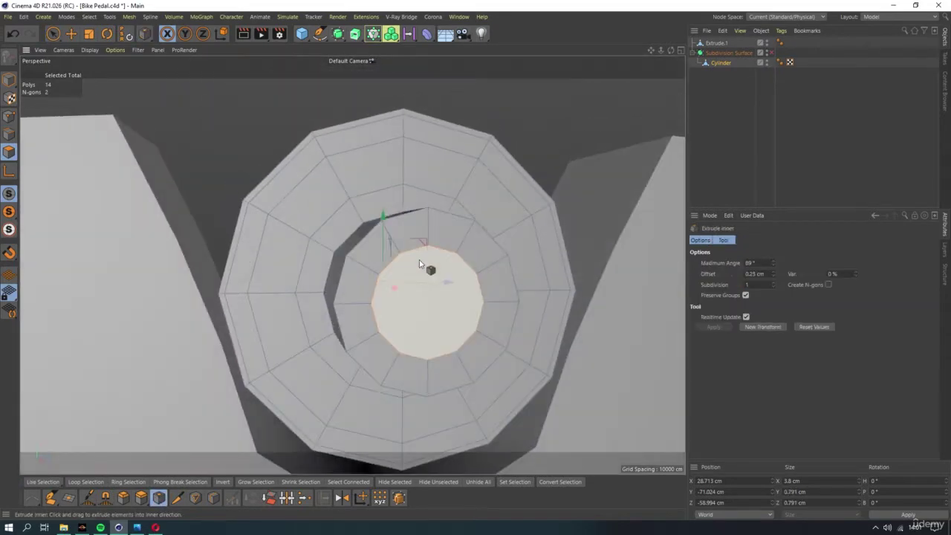
key(alt+Tab)
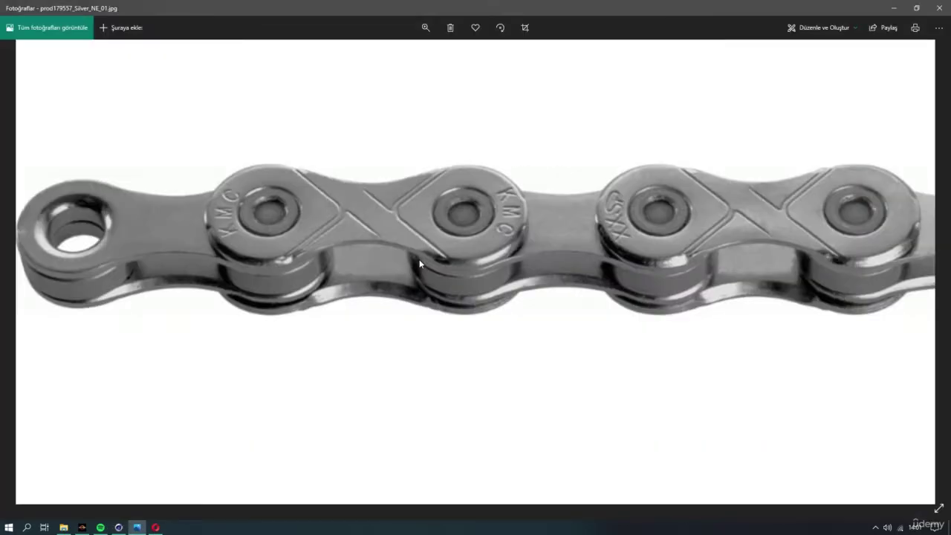
key(alt+Tab)
drag(424, 265, 394, 326)
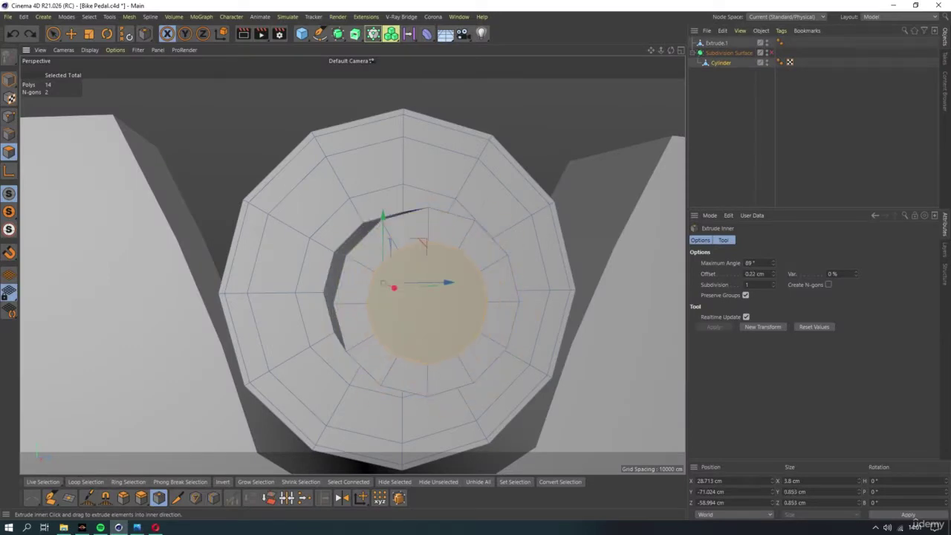
alt+drag(415, 331, 312, 242)
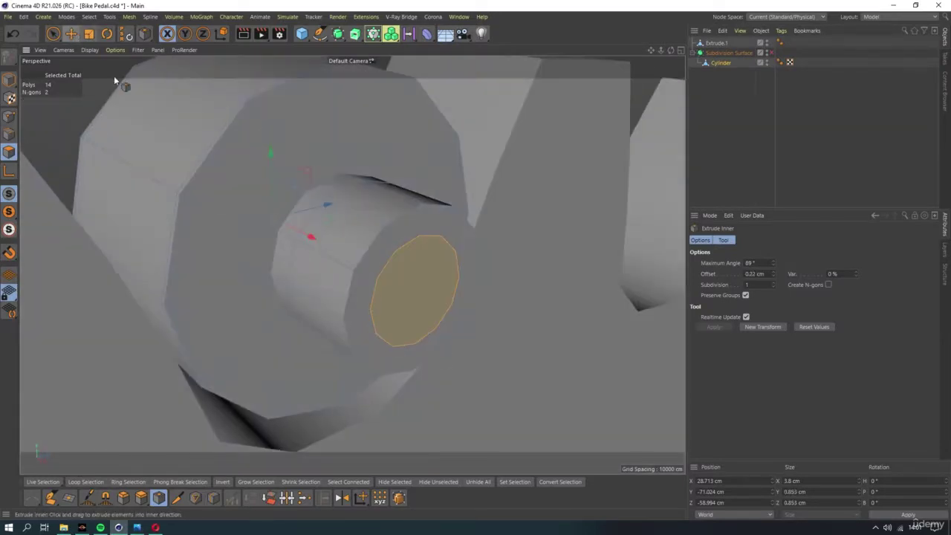
Extrude the inset cap inward by about -0.14 cm to form a shallow recess
click(136, 499)
drag(493, 322, 468, 322)
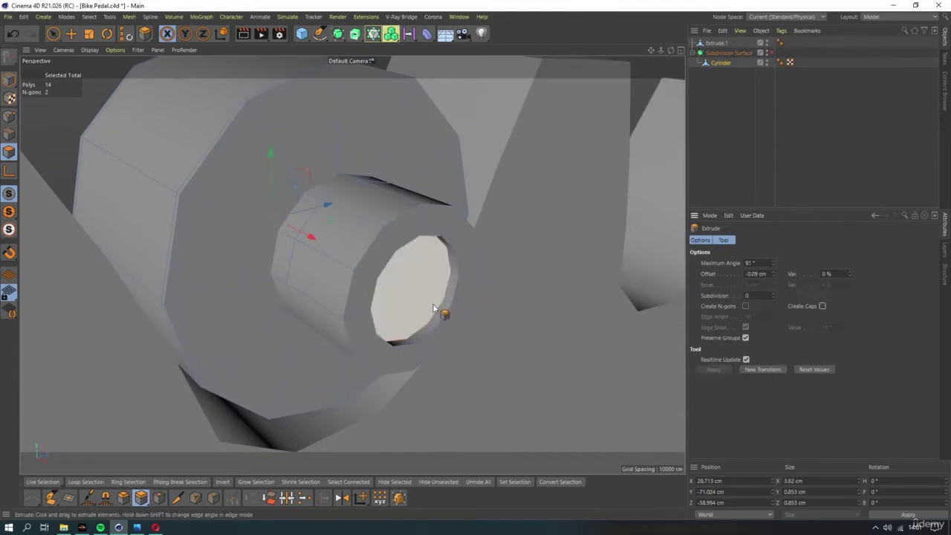
alt+drag(441, 312, 433, 304)
key(alt+Tab)
key(alt+Tab)
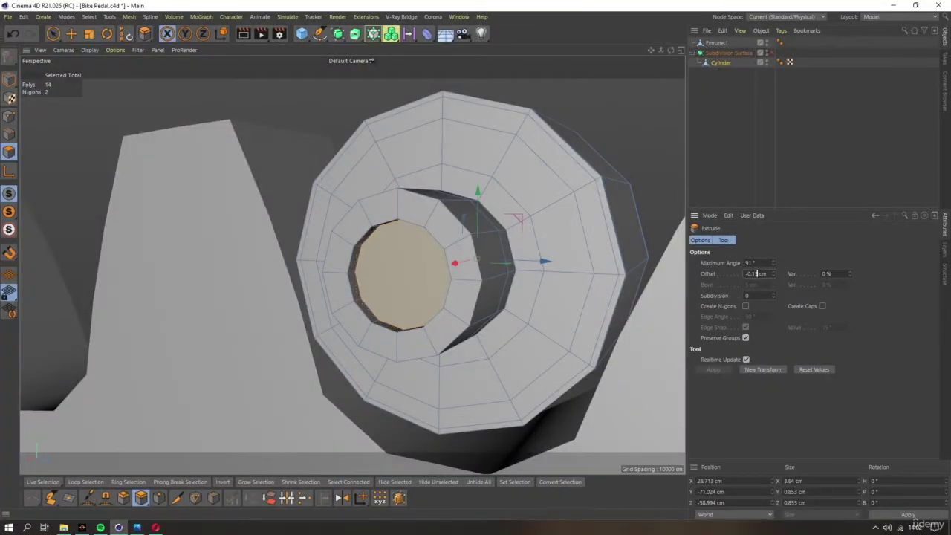
mouse_move(428, 260)
alt+mouse_down()
mouse_move(386, 275)
mouse_move(407, 281)
alt+mouse_up()
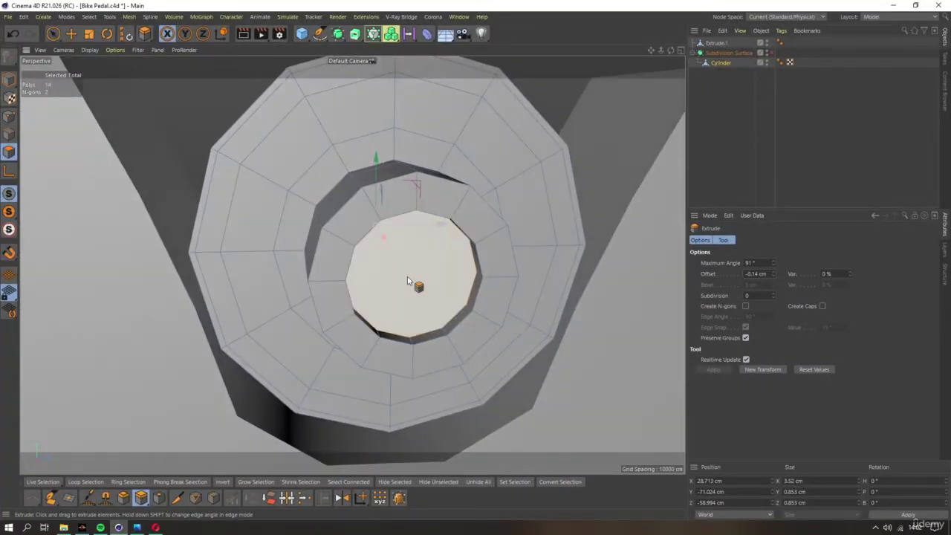
key(u)
key(l)
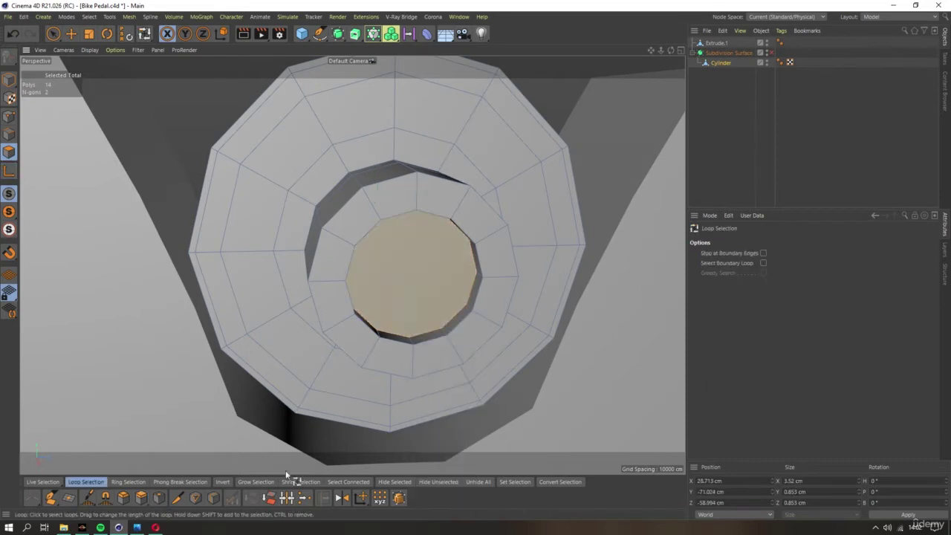
Inset the recessed cap once more with Extrude Inner
click(158, 497)
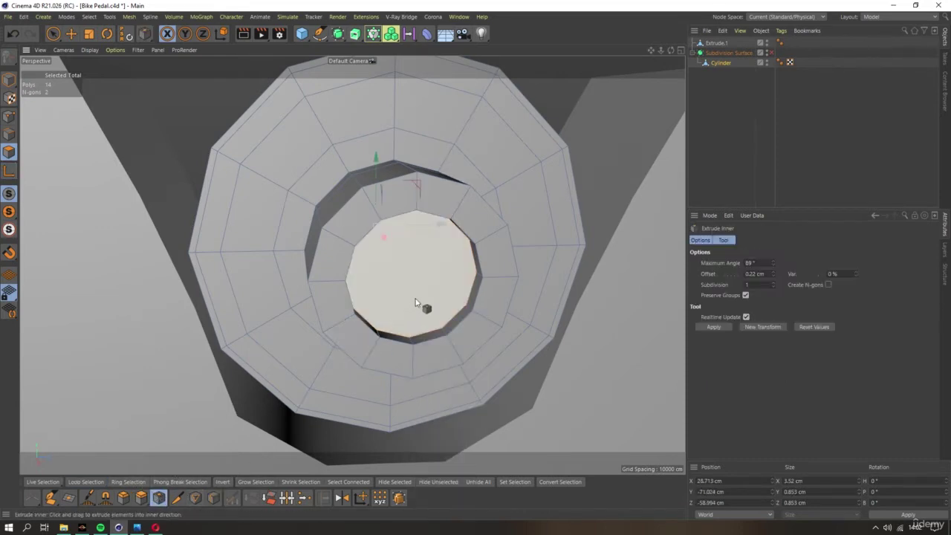
scroll(412, 297, down, 3)
mouse_move(412, 297)
alt+mouse_down()
mouse_move(495, 309)
mouse_move(599, 306)
mouse_move(378, 303)
alt+mouse_up()
scroll(377, 303, up, 3)
alt+drag(424, 329, 405, 277)
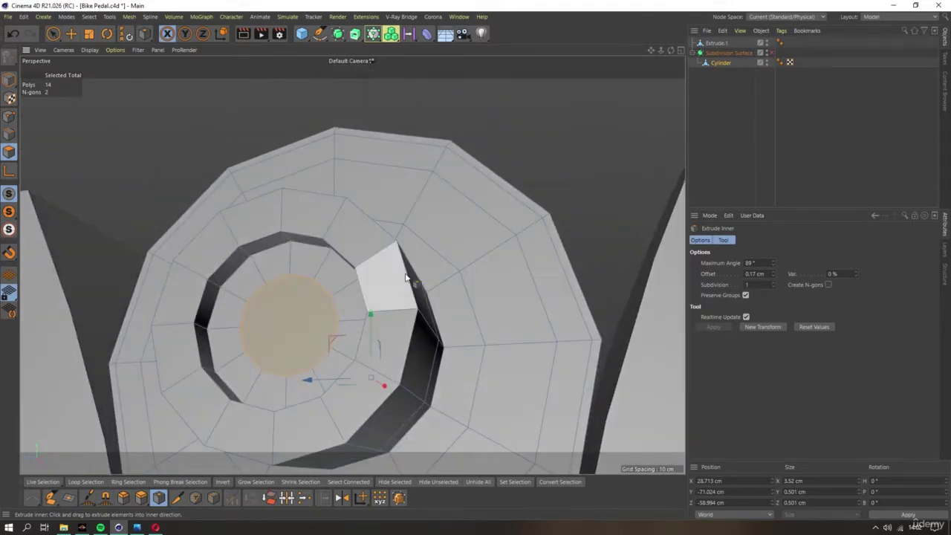
In Edge mode, loop-select the hole's rim edge loops
click(9, 134)
key(u)
key(l)
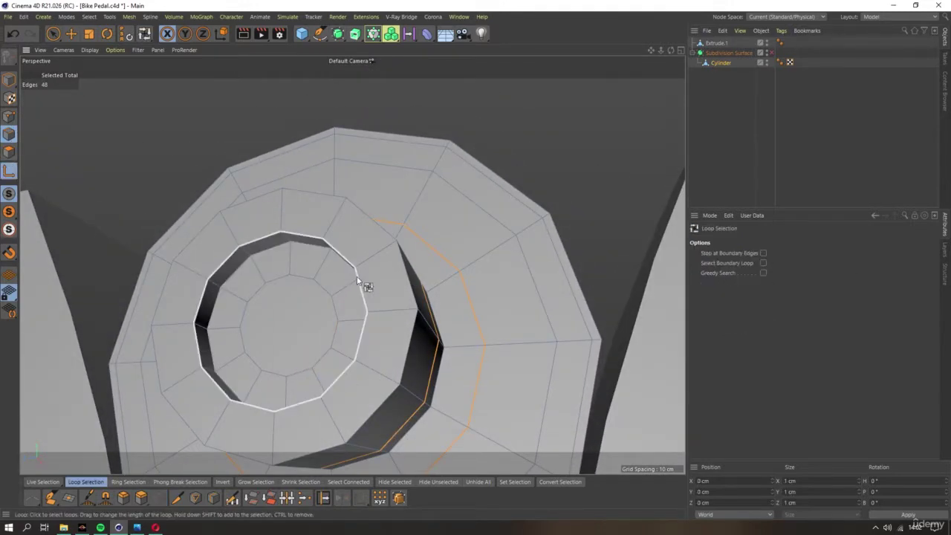
alt+drag(359, 282, 347, 305)
shift+click(404, 287)
mouse_move(404, 287)
alt+mouse_down()
mouse_move(460, 215)
mouse_move(270, 292)
mouse_move(423, 263)
mouse_move(463, 272)
mouse_move(475, 295)
mouse_move(349, 237)
mouse_move(284, 222)
alt+mouse_up()
shift+click(349, 237)
Bevel the selected rim loops with a 0.01 cm offset, then clear the selection
click(119, 498)
scroll(356, 303, up, 3)
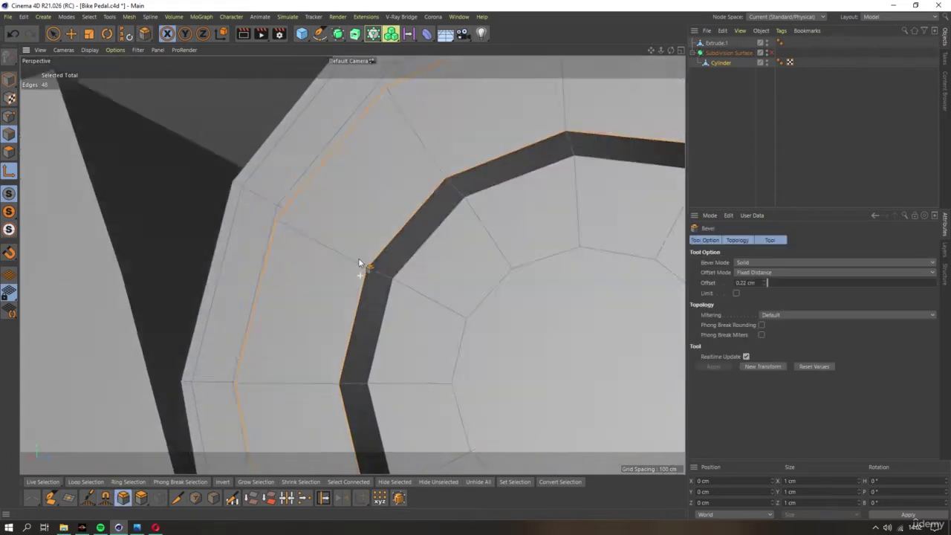
scroll(363, 267, up, 3)
drag(767, 283, 766, 281)
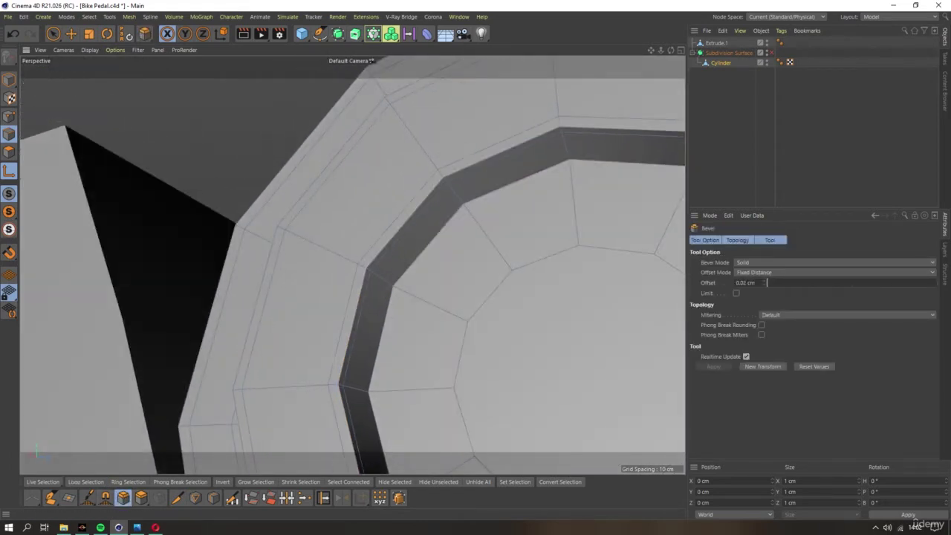
scroll(327, 270, down, 3)
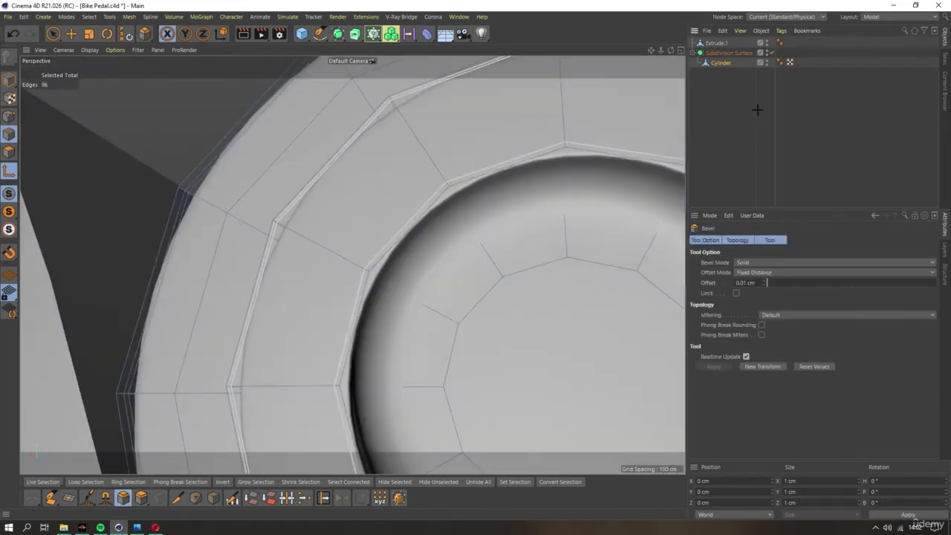
click(756, 109)
scroll(394, 216, down, 5)
scroll(450, 233, down, 2)
mouse_move(450, 233)
alt+mouse_down()
mouse_move(446, 196)
mouse_move(482, 210)
mouse_move(592, 214)
mouse_move(620, 186)
mouse_move(451, 213)
mouse_move(405, 266)
alt+mouse_up()
scroll(482, 211, up, 3)
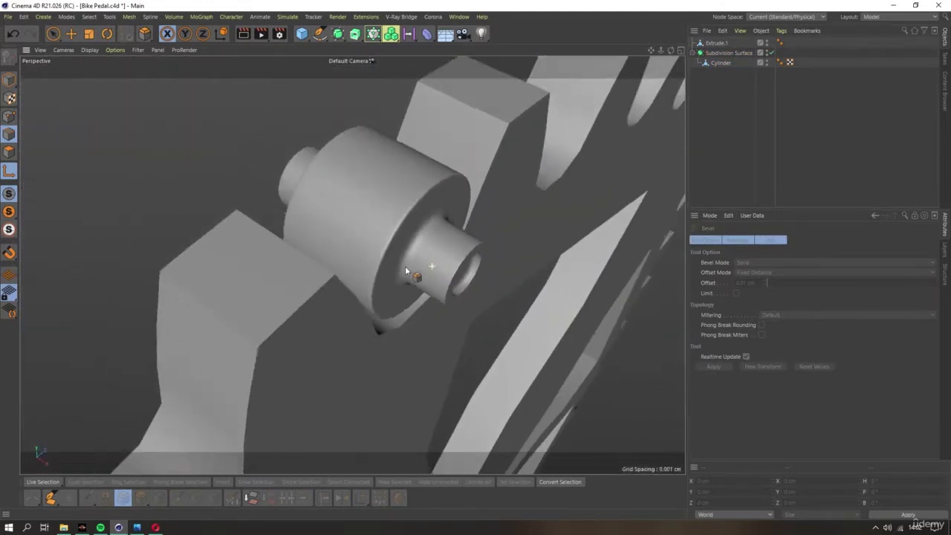
Save the Bike Pedal project and glance at the chain reference photo
scroll(405, 266, down, 1)
key(ctrl+s)
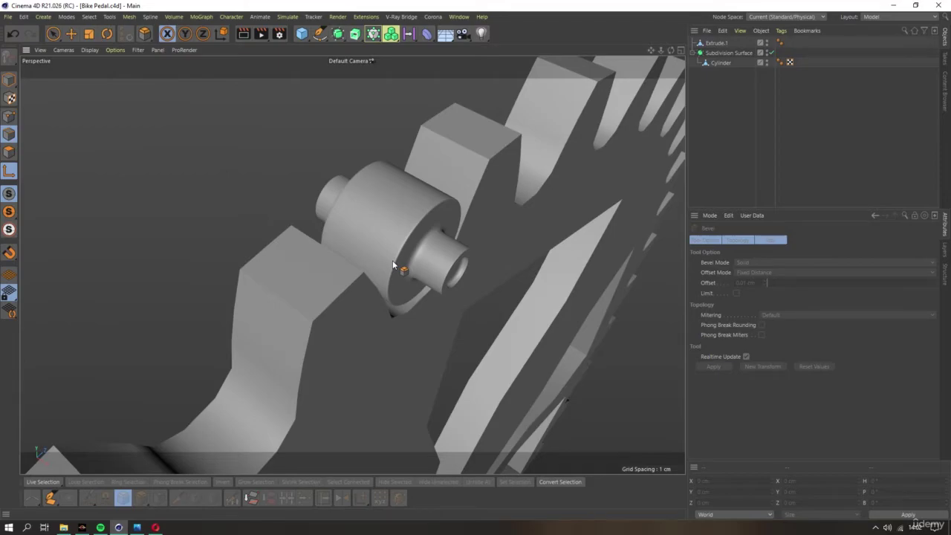
key(alt+Tab)
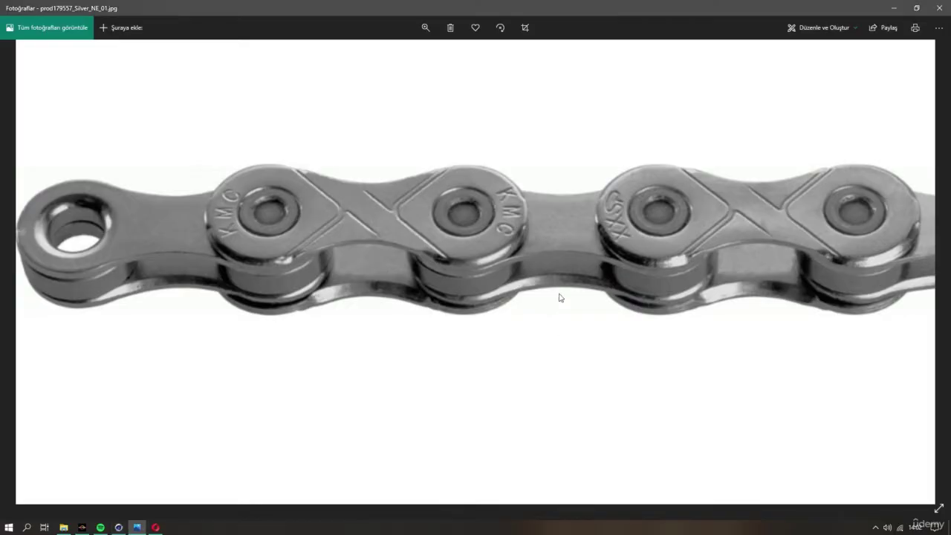
key(alt+Tab)
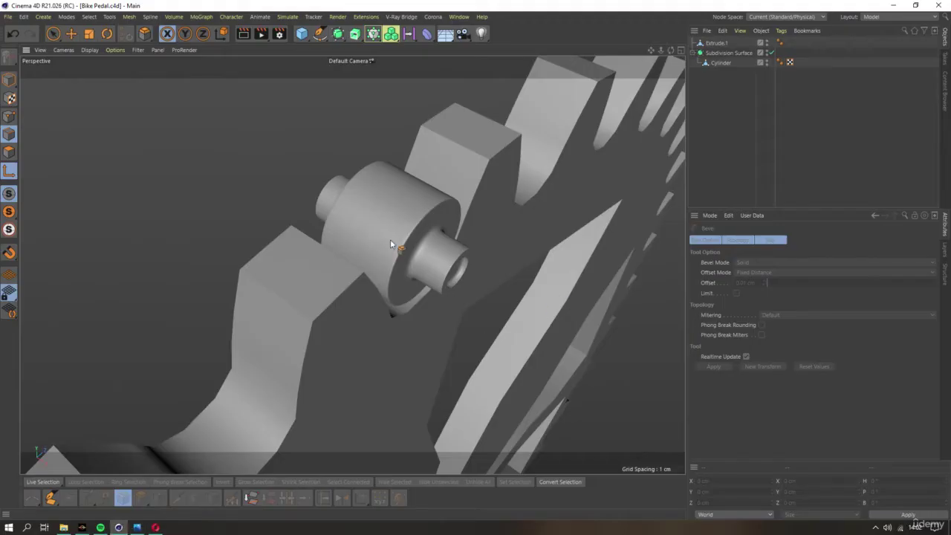
Select the Cylinder object and compare its end against the chain reference
mouse_move(392, 239)
alt+mouse_down()
mouse_move(379, 245)
mouse_move(312, 193)
alt+mouse_up()
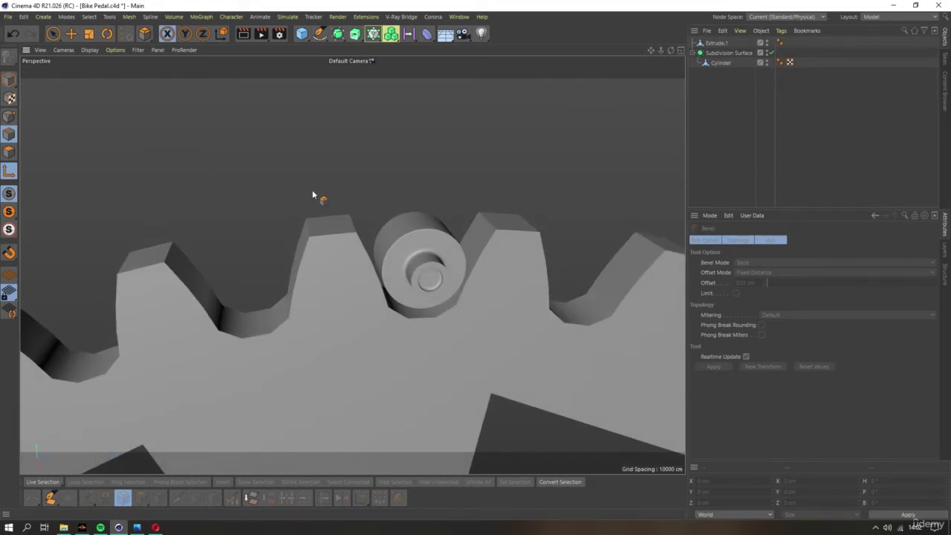
click(716, 63)
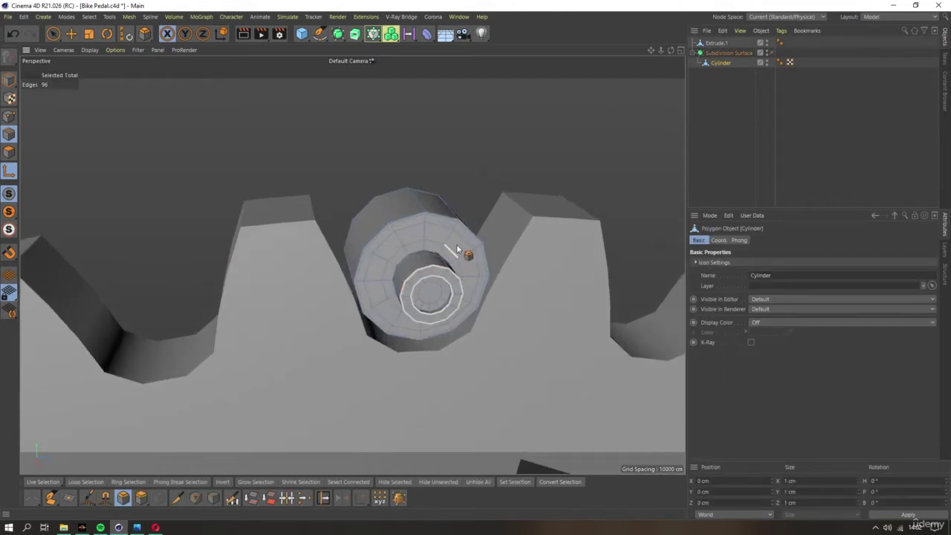
key(alt+Tab)
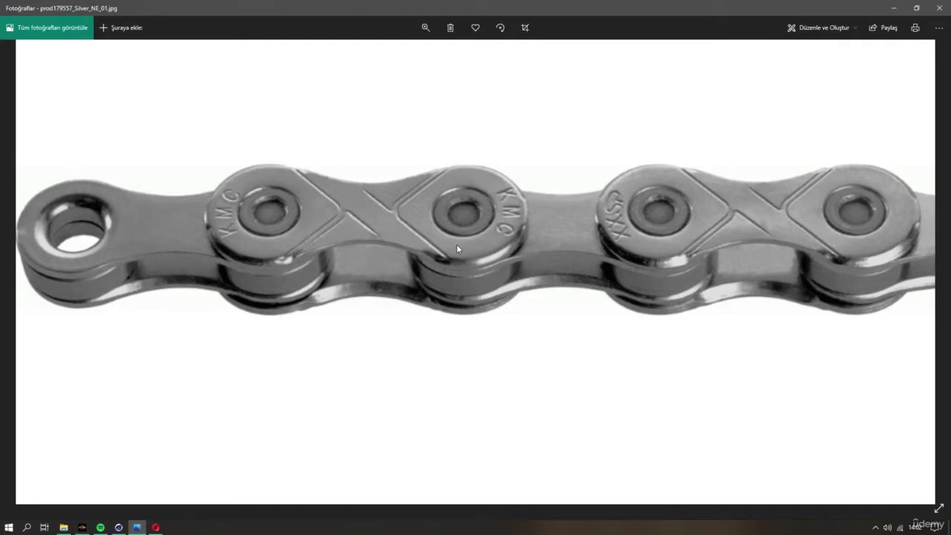
key(alt+Tab)
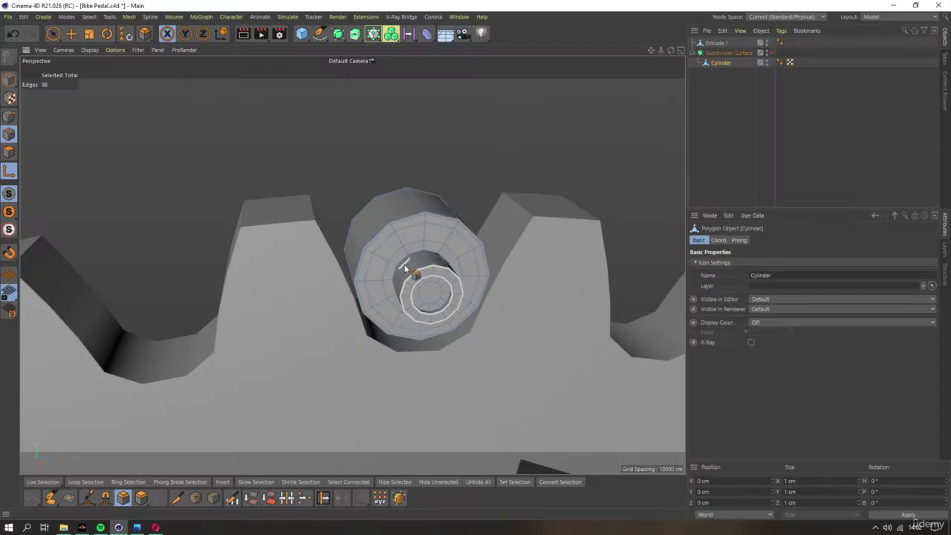
Delete the Extrude.1 object and select the Cylinder
key(s)
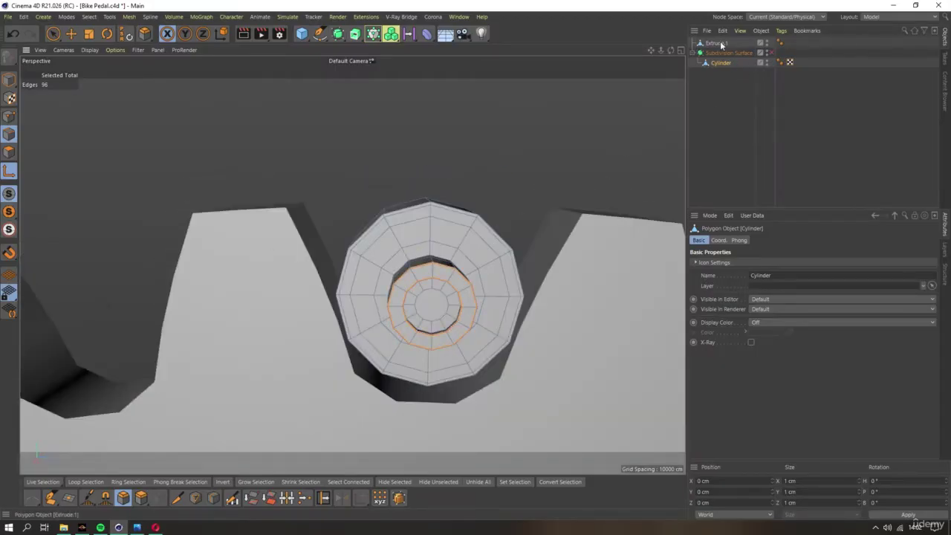
click(719, 43)
key(Delete)
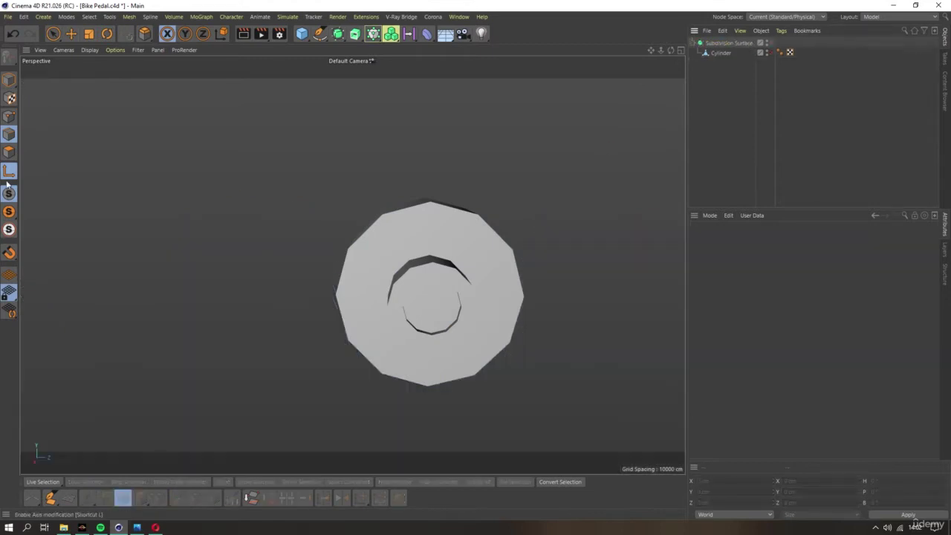
key(9)
click(334, 235)
alt+drag(334, 236, 409, 250)
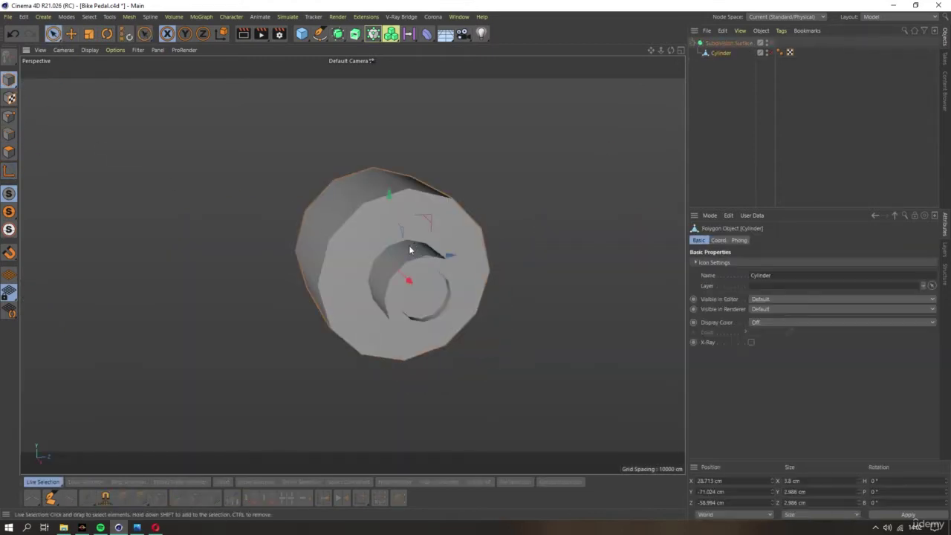
Show the viewport shaded with wireframe lines and switch to Polygon mode
click(89, 50)
click(111, 74)
alt+drag(223, 238, 295, 237)
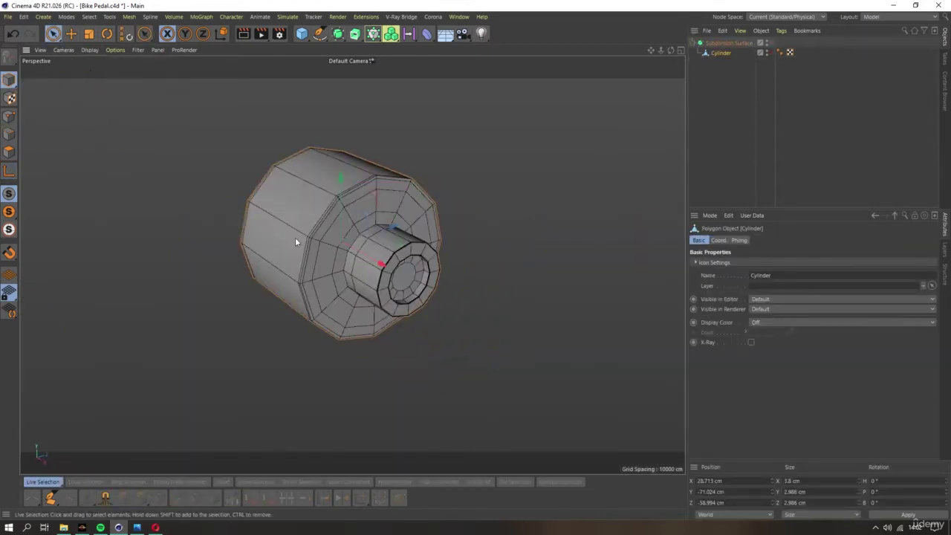
click(354, 212)
click(9, 152)
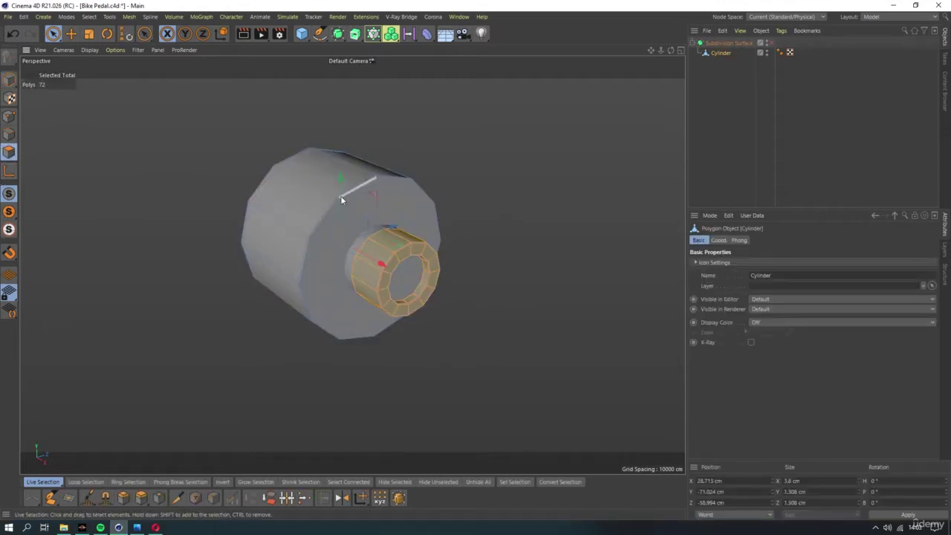
scroll(315, 209, up, 5)
Loop-select the band of polygons forming the ring on the cylinder's front face
key(u)
key(l)
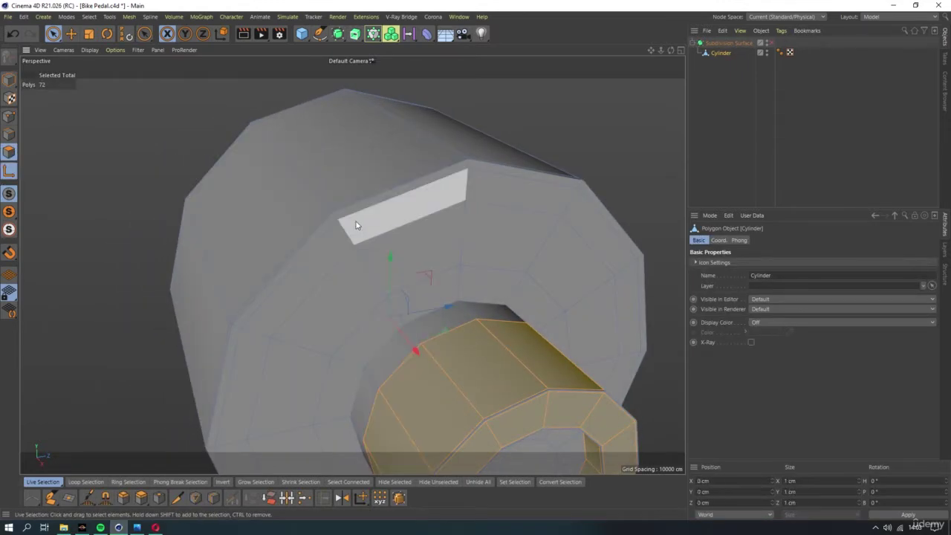
click(349, 217)
mouse_move(334, 216)
mouse_down()
mouse_move(374, 288)
mouse_move(405, 320)
mouse_up()
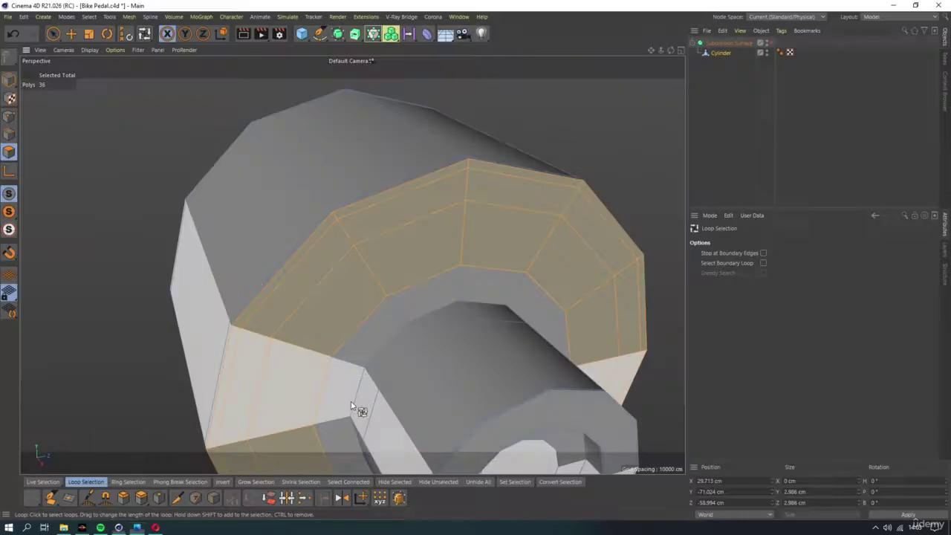
mouse_move(357, 403)
alt+mouse_down()
mouse_move(386, 315)
mouse_move(379, 297)
alt+mouse_up()
Split the selected ring polygons off into a new object, Cylinder.1
right_click(366, 300)
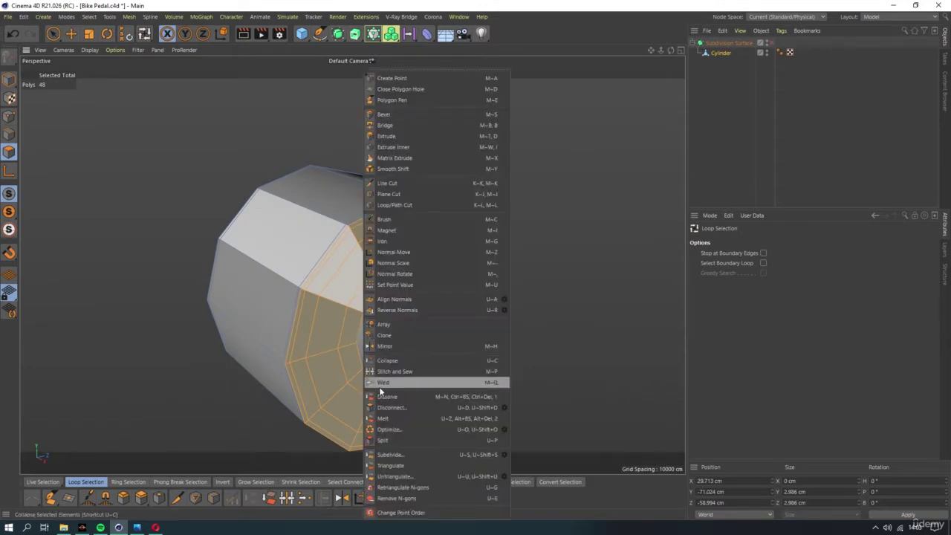
click(399, 441)
scroll(340, 296, up, 2)
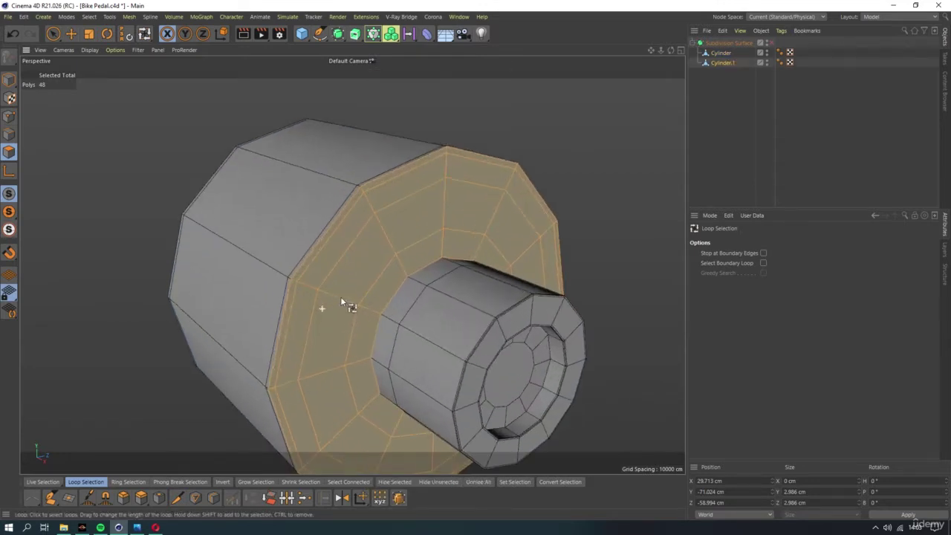
scroll(334, 268, up, 5)
Loop-select the ring's rim, middle and inner edge loops in Edge mode
click(9, 134)
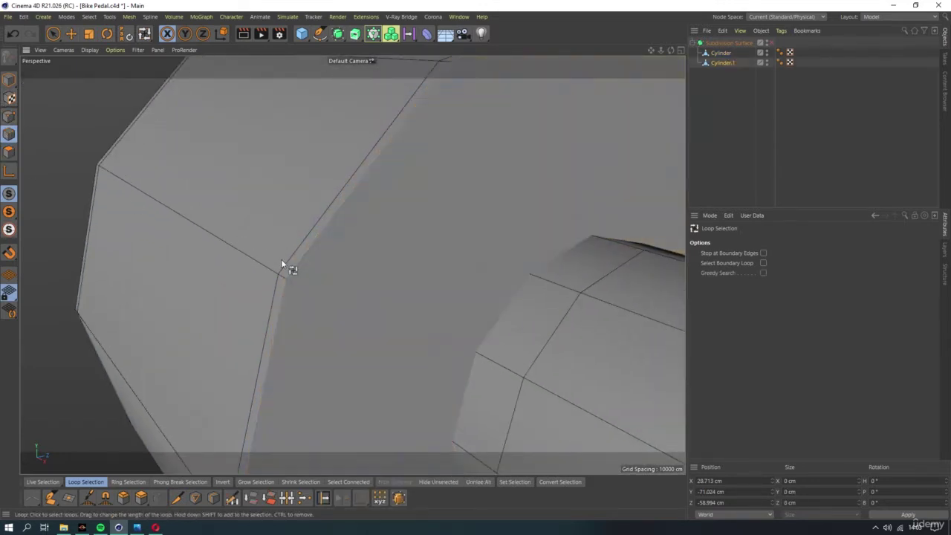
click(311, 267)
scroll(310, 266, down, 3)
shift+click(249, 256)
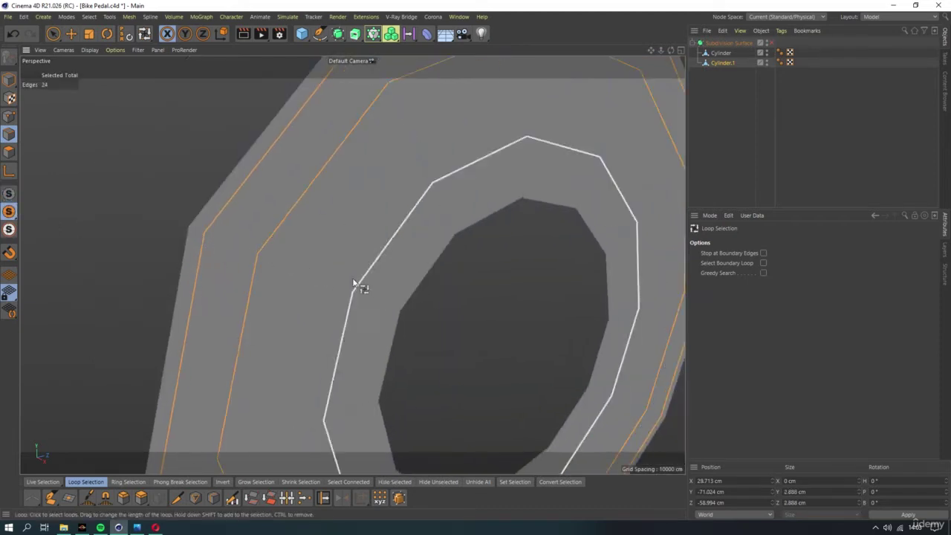
scroll(356, 282, down, 4)
shift+click(344, 260)
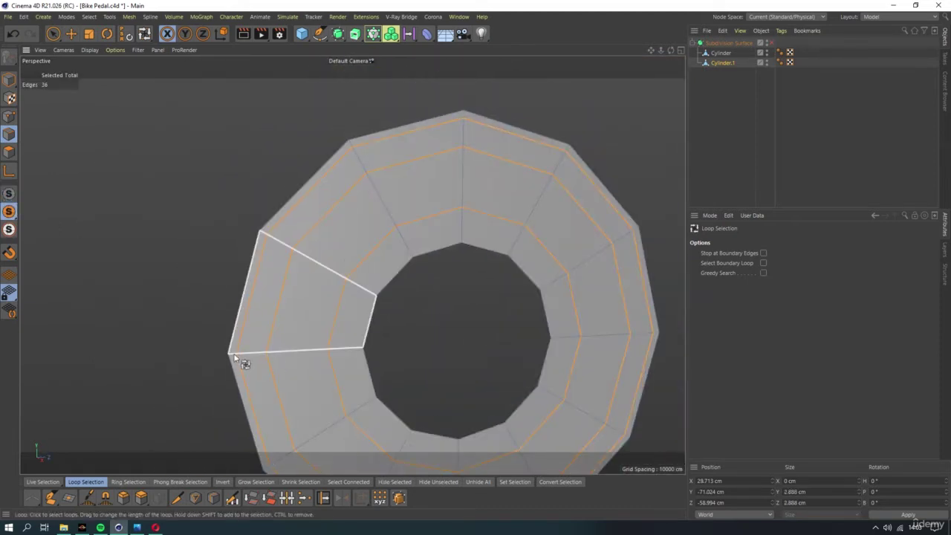
ctrl+click(9, 115)
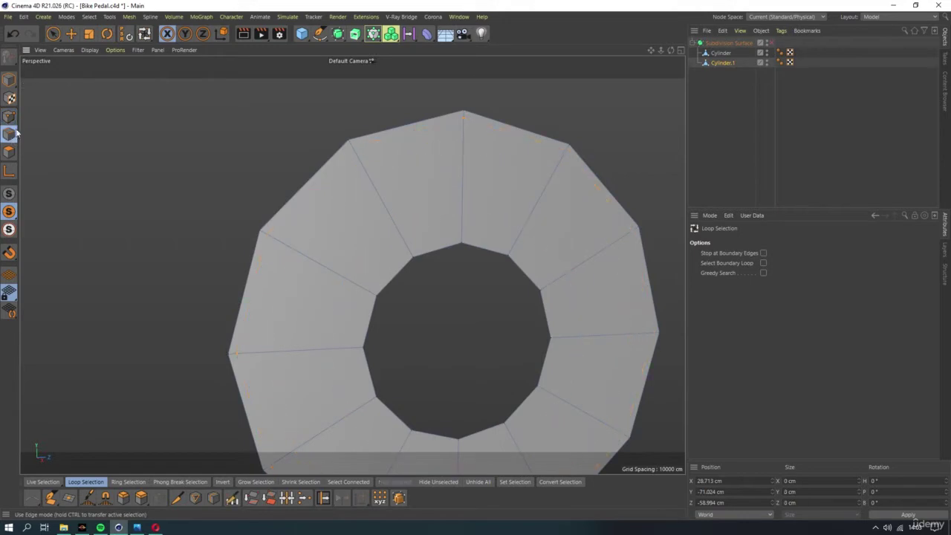
Play 'Centuries' by Nightcore Reality from the Spotify playlist
click(117, 517)
click(100, 526)
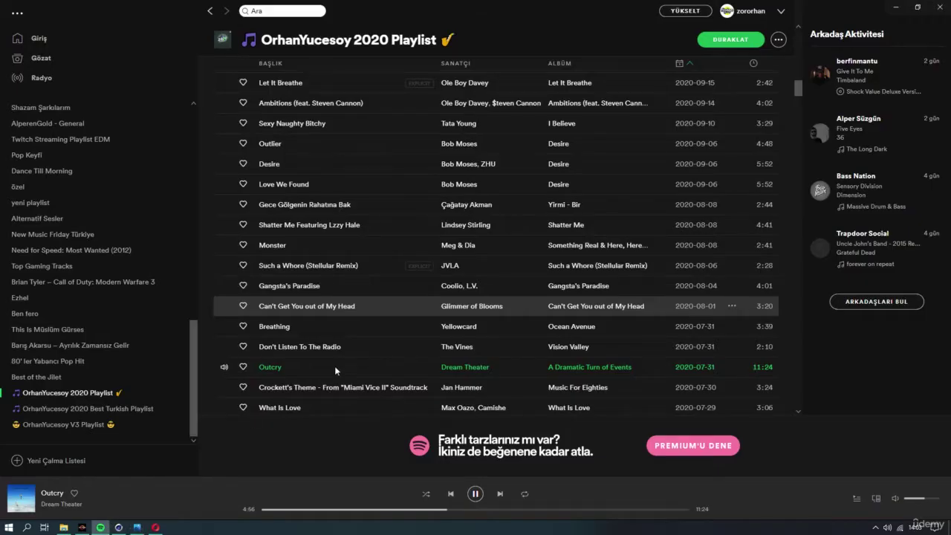
scroll(297, 367, down, 4)
scroll(228, 325, down, 1)
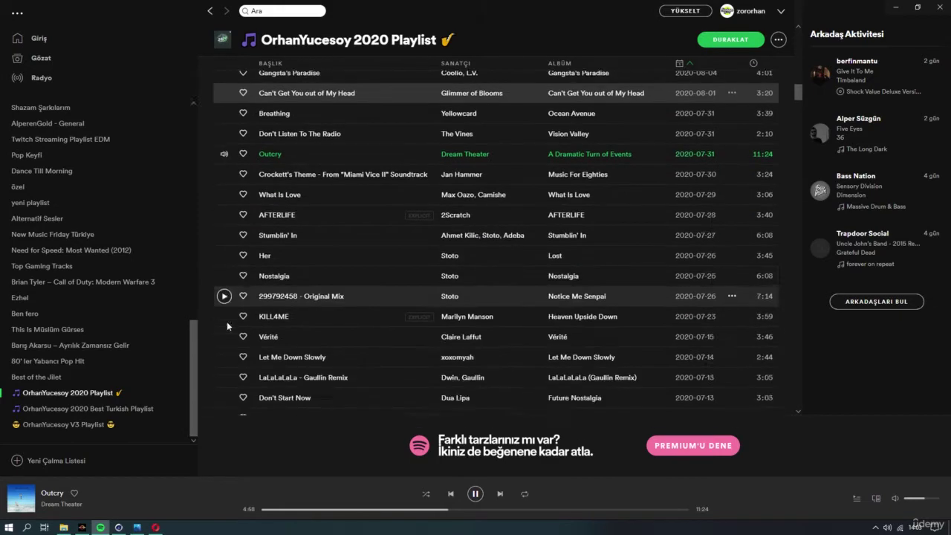
scroll(227, 326, down, 1)
scroll(223, 304, down, 4)
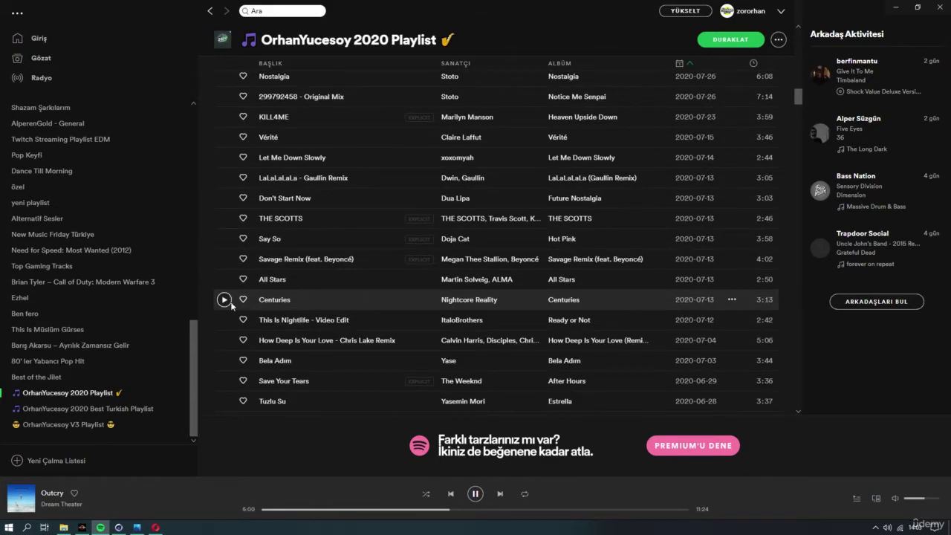
click(223, 300)
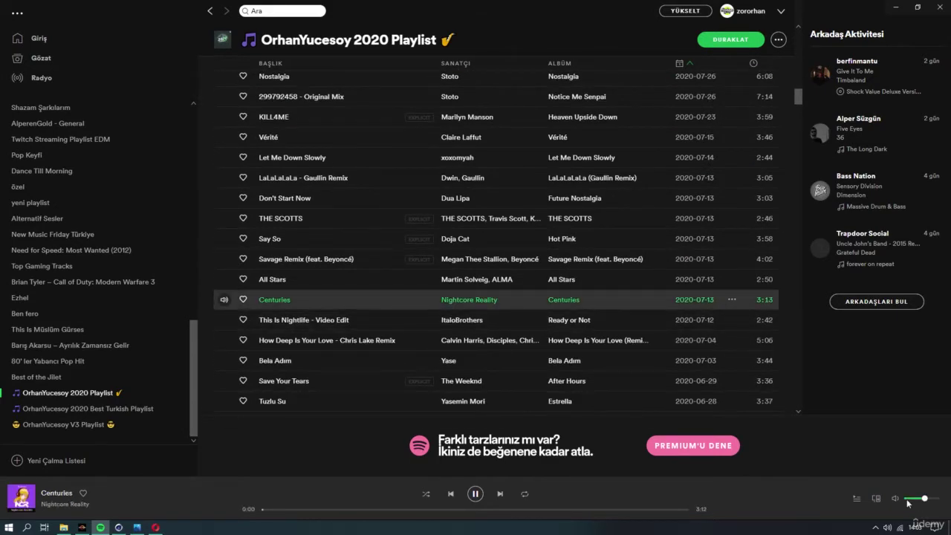
key(alt+Tab)
Back in Cinema 4D, toggle Viewport Solo to isolate the Cylinder.1 ring
click(118, 527)
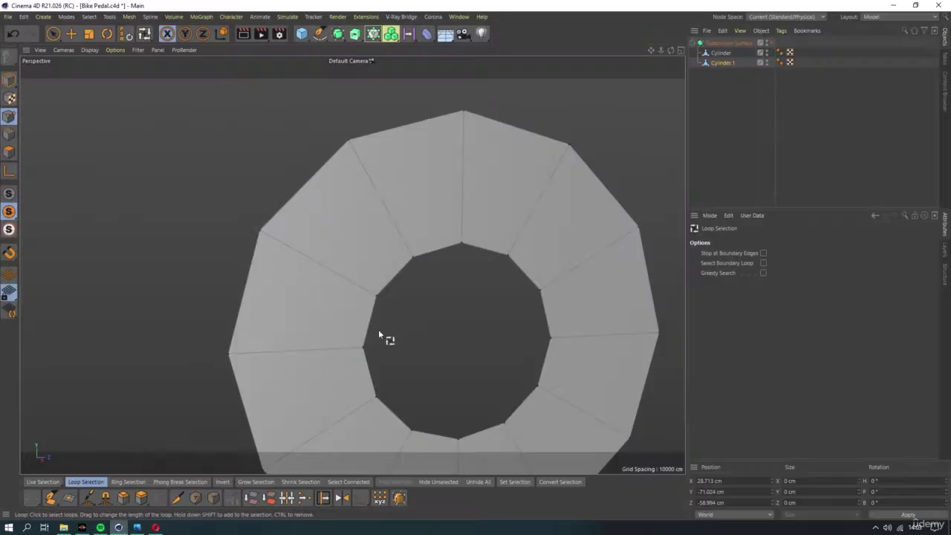
scroll(378, 329, down, 3)
scroll(354, 237, down, 2)
scroll(354, 238, up, 4)
click(7, 195)
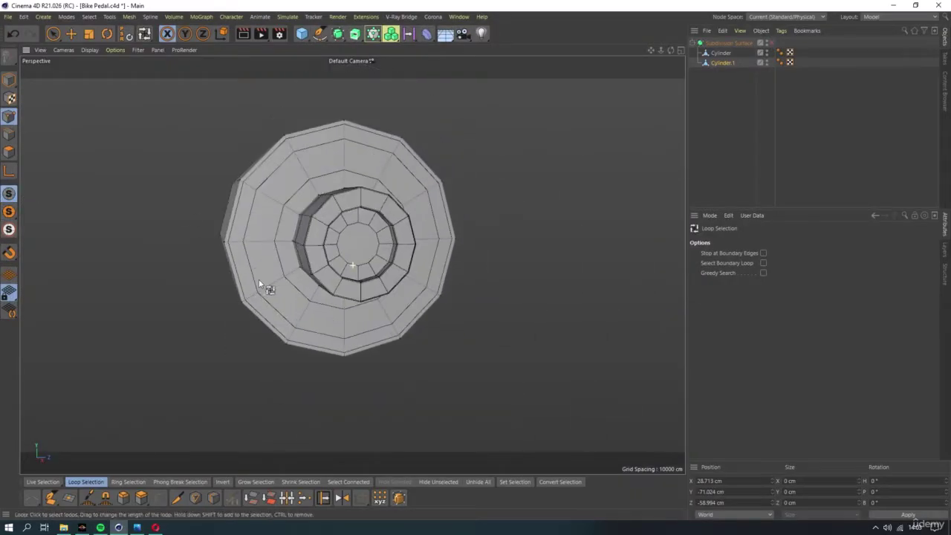
alt+drag(258, 278, 318, 270)
click(8, 229)
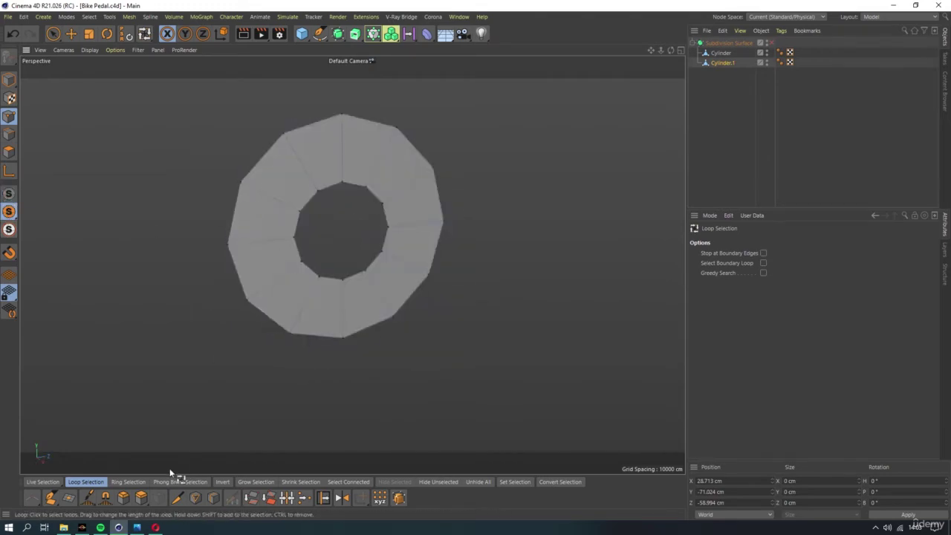
Compare the ring with the chain reference photo and switch to Model mode
click(137, 524)
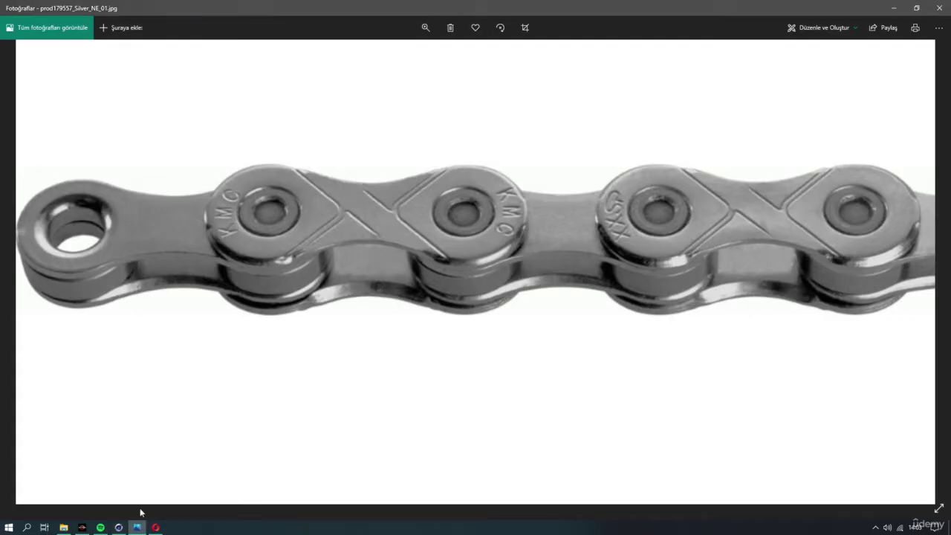
click(139, 524)
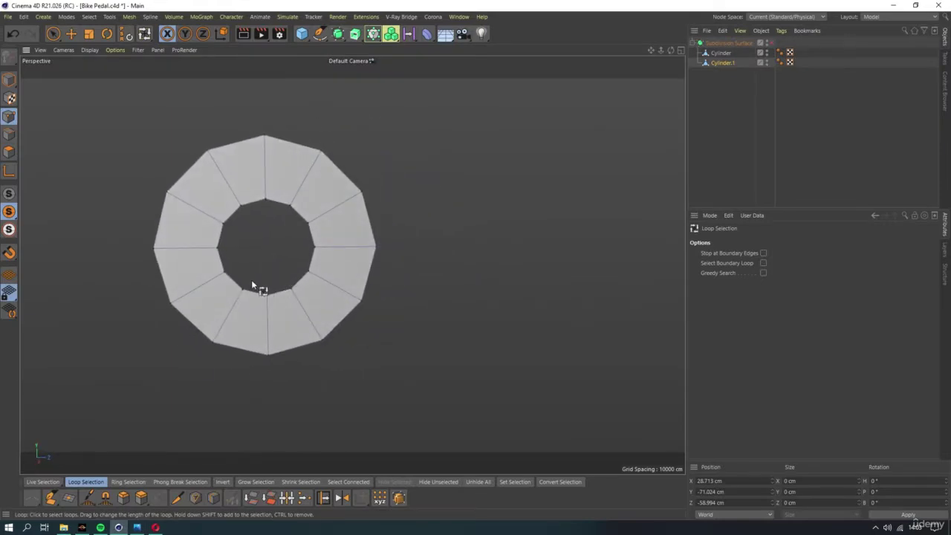
click(9, 80)
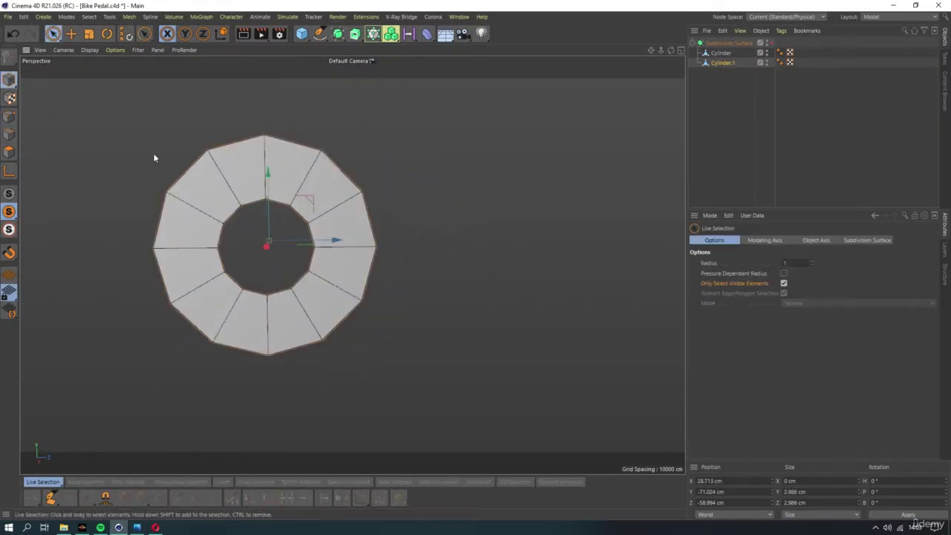
alt+middle_drag(337, 230, 316, 251)
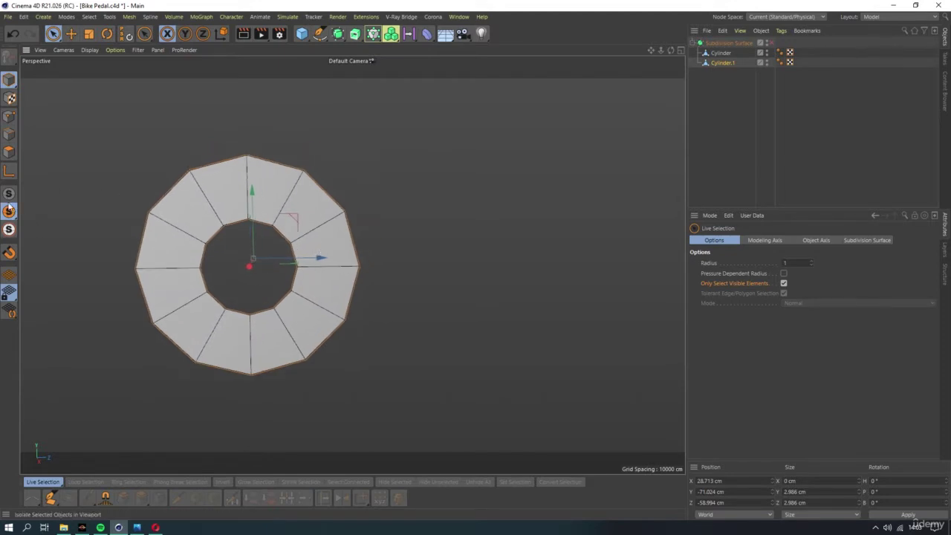
Bring gear Extrude.1 from Bike 3D Model.c4d into Bike Pedal.c4d, then select the ring
click(459, 16)
click(505, 304)
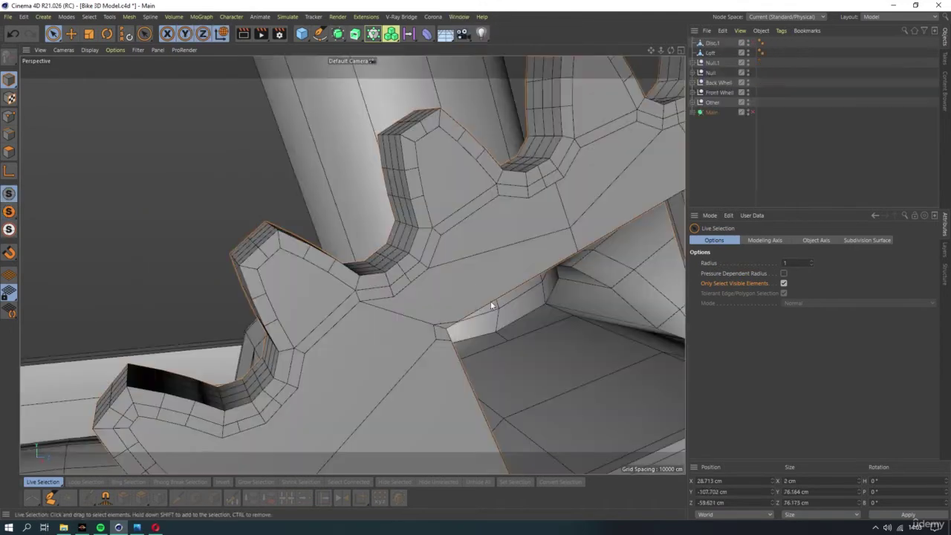
alt+drag(386, 282, 314, 266)
click(450, 215)
click(458, 17)
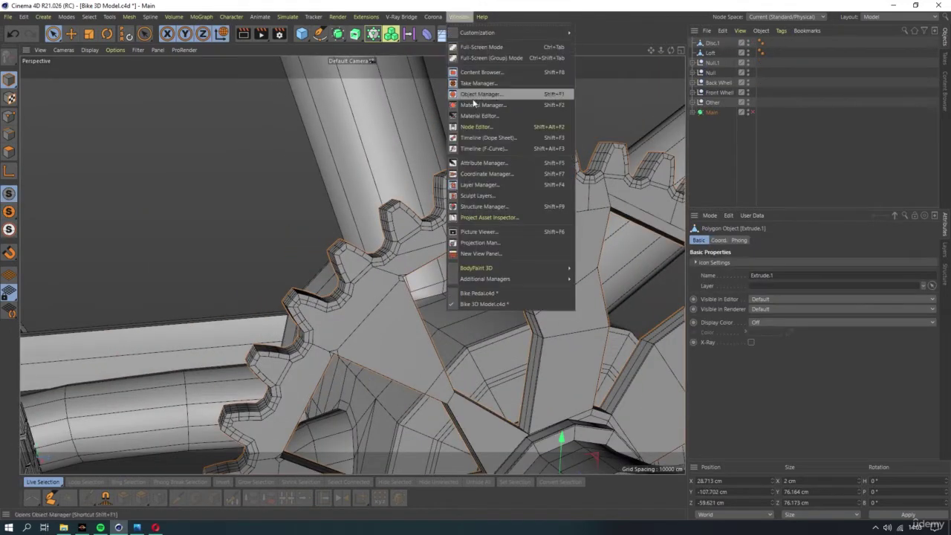
click(490, 291)
scroll(330, 245, down, 5)
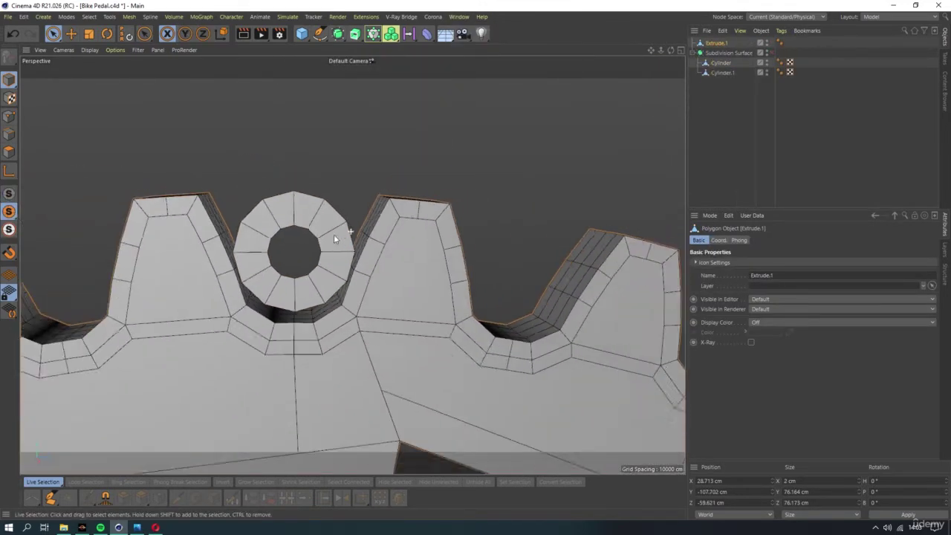
mouse_move(324, 249)
alt+mouse_down()
mouse_move(526, 270)
mouse_move(449, 264)
alt+mouse_up()
click(315, 250)
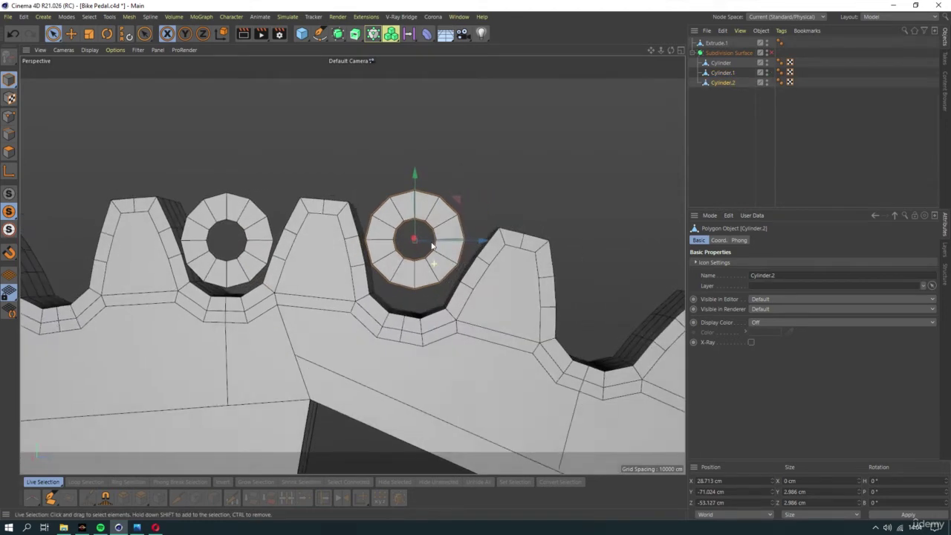
In the right view, try moving Cylinder.2's axis below the ring, then undo it
key(F3)
middle_drag(446, 268, 307, 265)
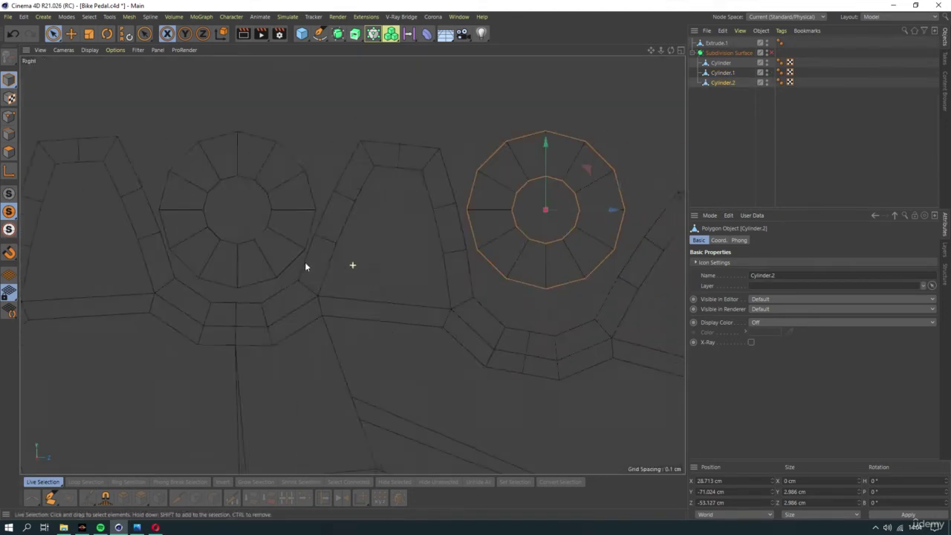
middle_drag(456, 266, 423, 279)
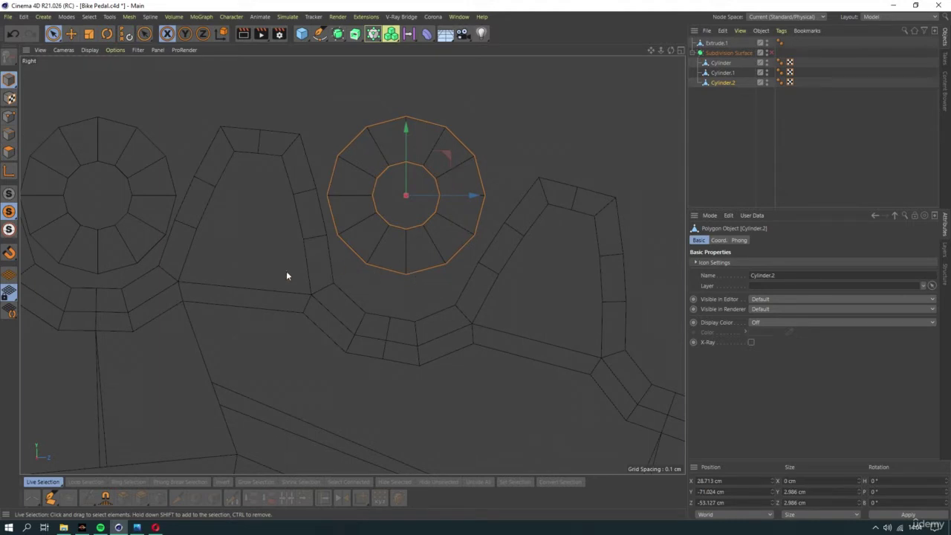
click(9, 171)
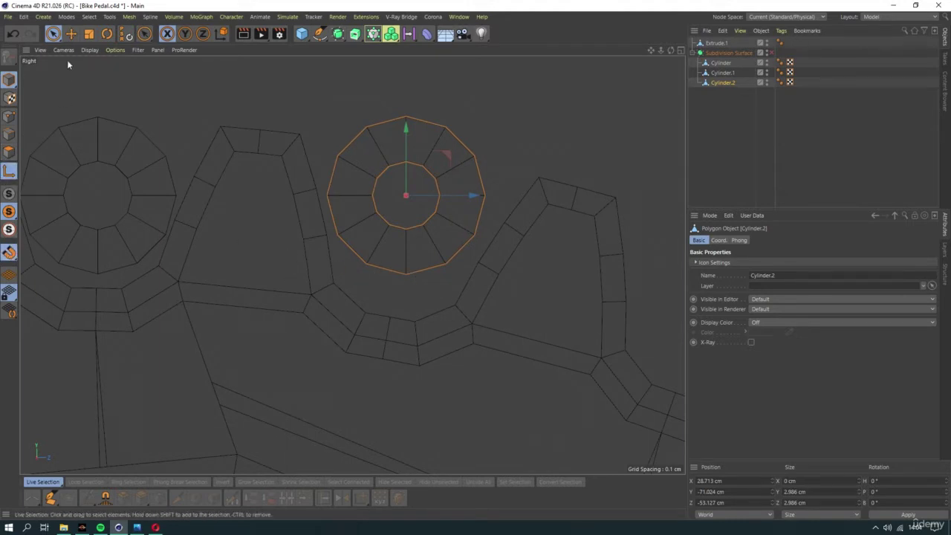
drag(404, 183, 417, 331)
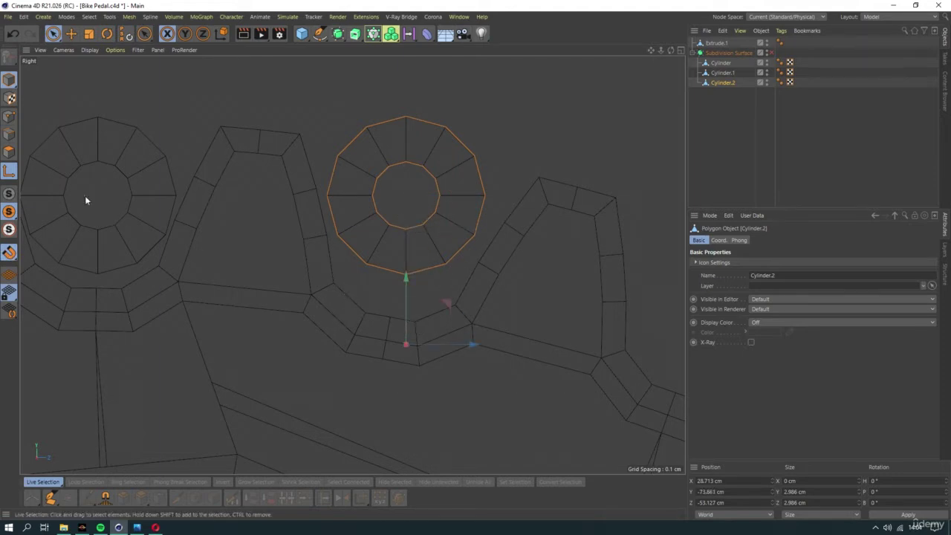
key(l)
key(ctrl+z)
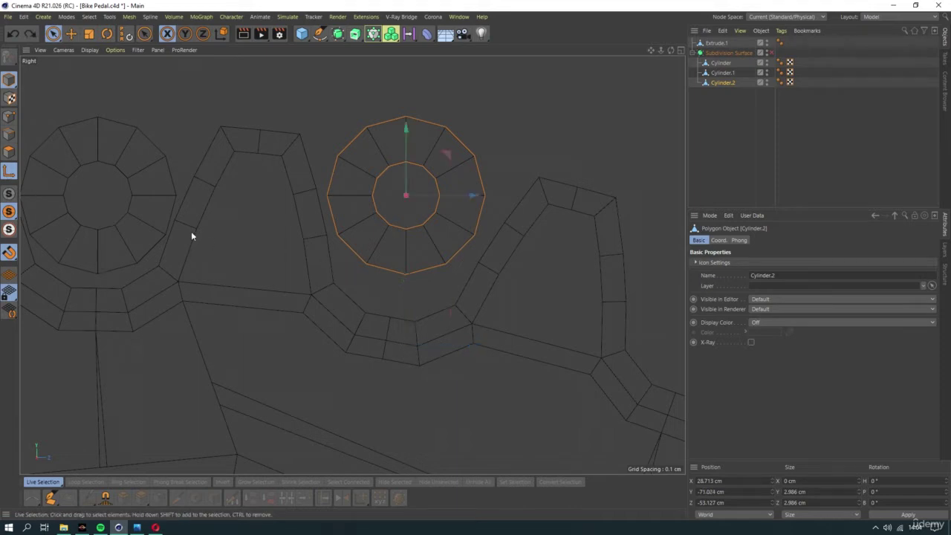
Rotate Cylinder.2 to a pitch of about -8.361°
key(r)
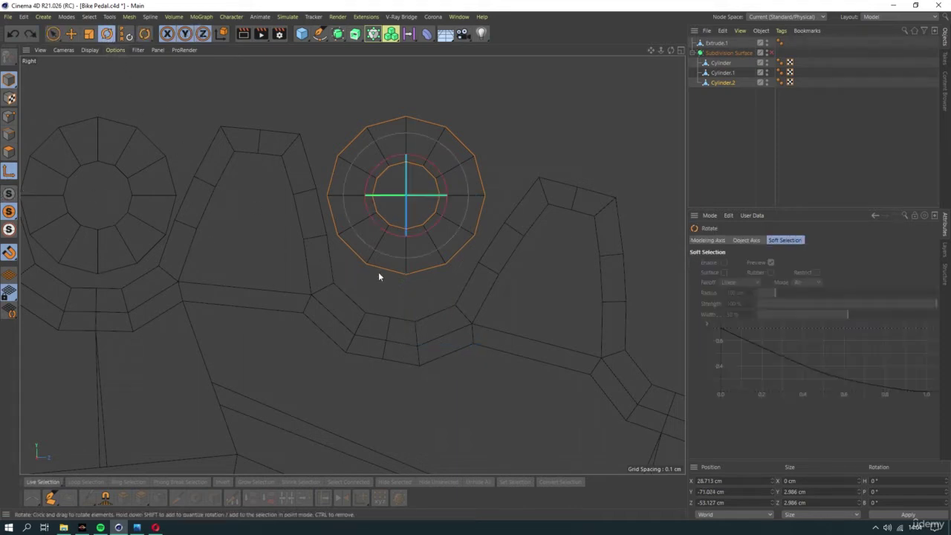
drag(413, 234, 421, 347)
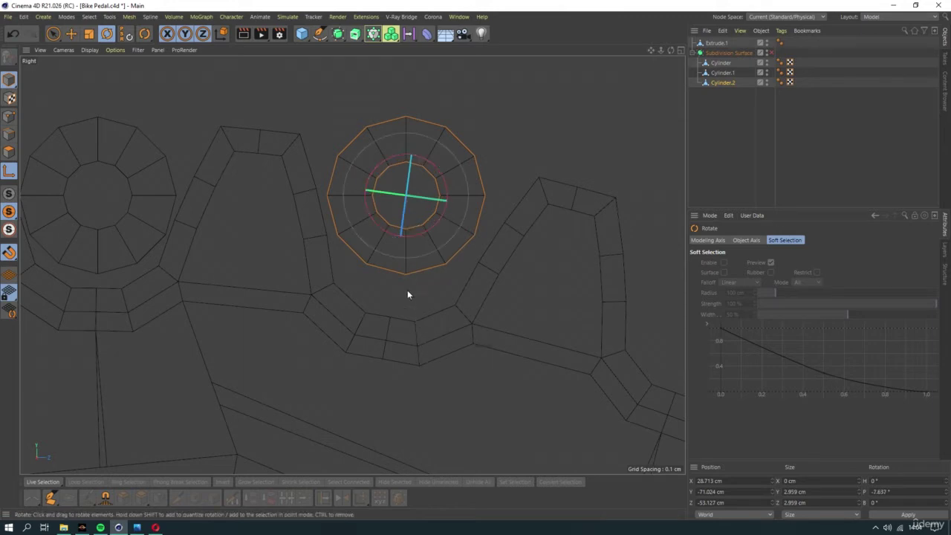
drag(394, 294, 415, 299)
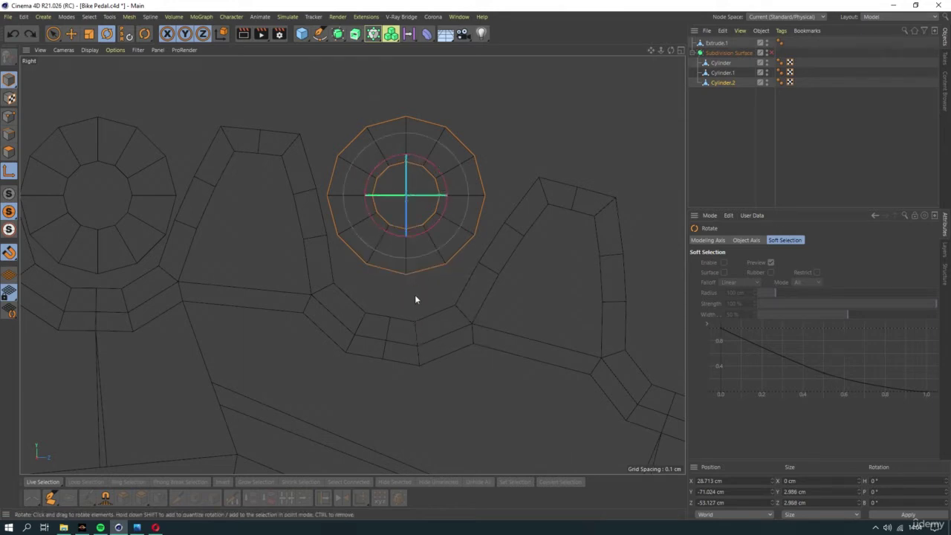
mouse_move(406, 237)
mouse_down()
mouse_move(393, 315)
mouse_move(349, 305)
mouse_up()
drag(404, 237, 401, 329)
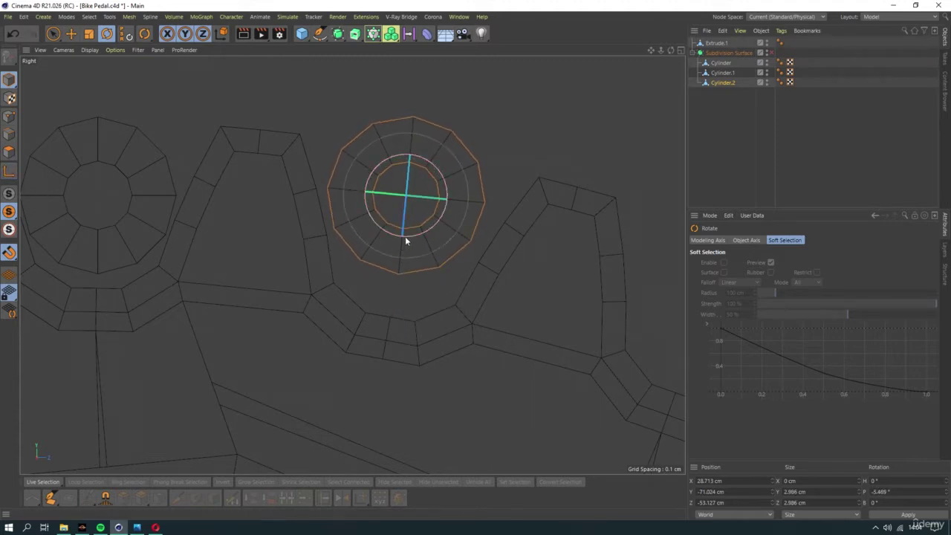
drag(405, 237, 397, 318)
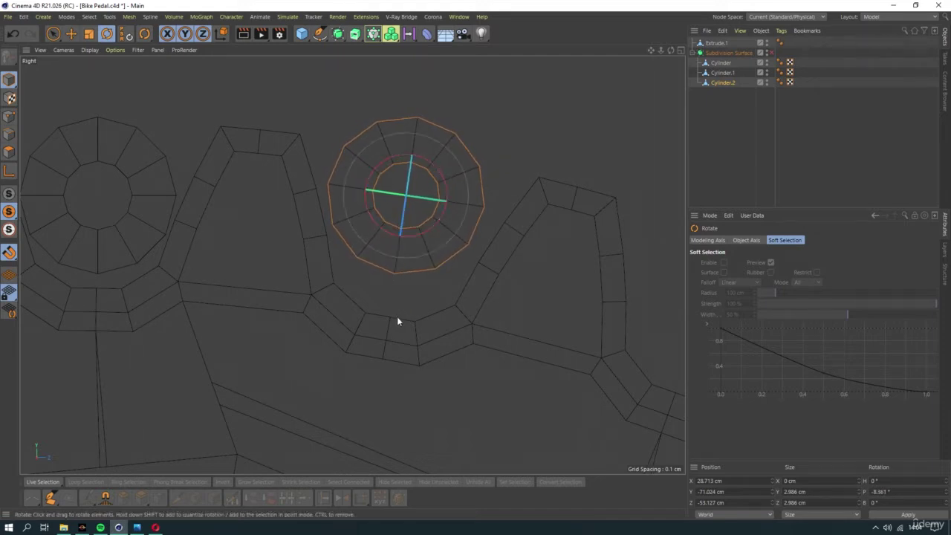
click(53, 33)
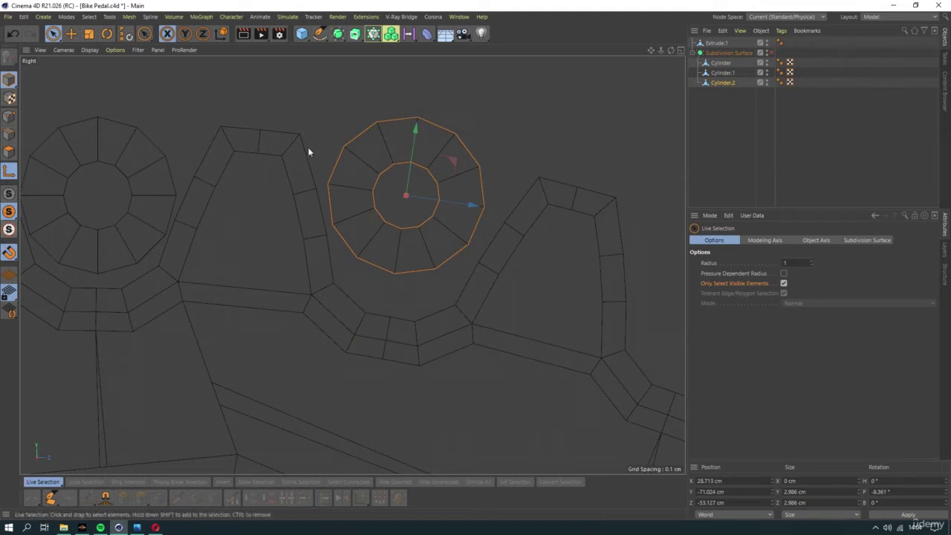
Move Cylinder.2 into its sprocket slot, snapping it onto an edge intersection
drag(406, 165, 387, 300)
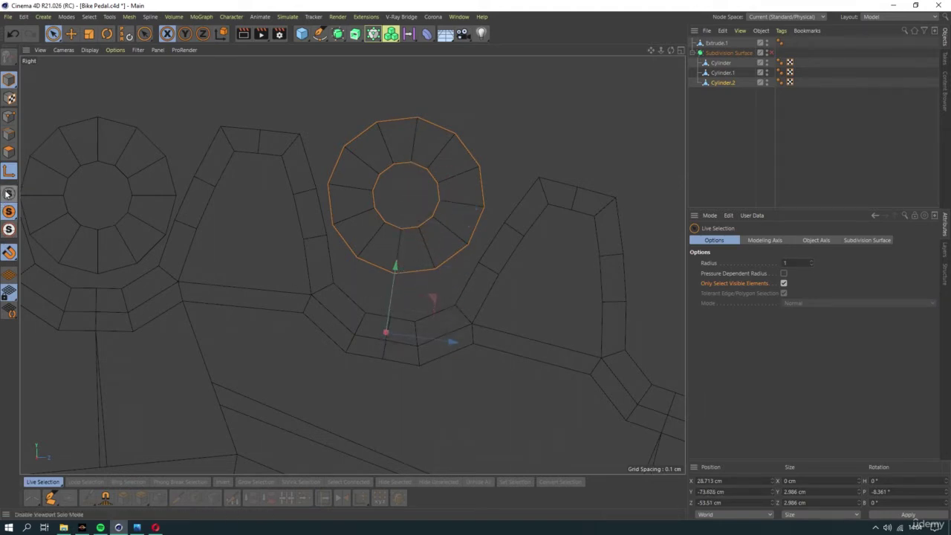
drag(403, 338, 329, 341)
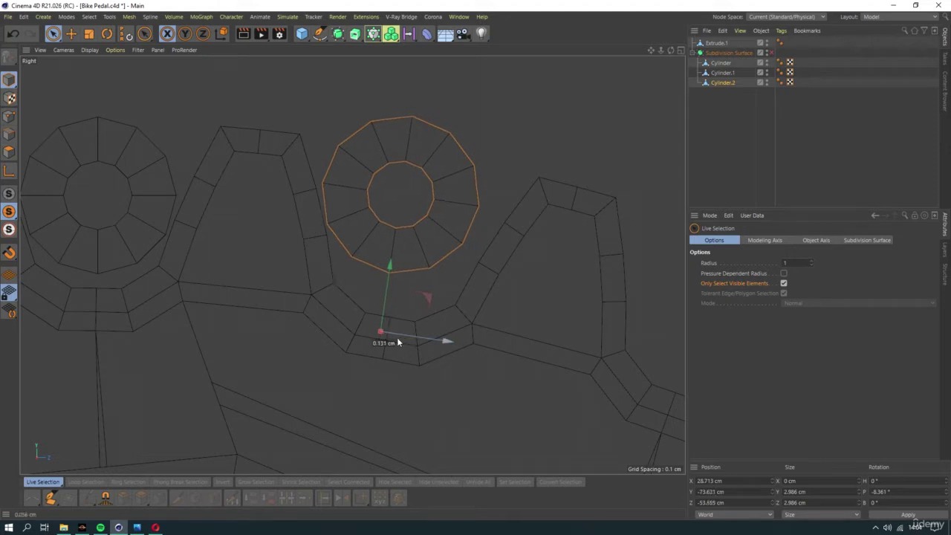
click(9, 252)
drag(8, 252, 35, 303)
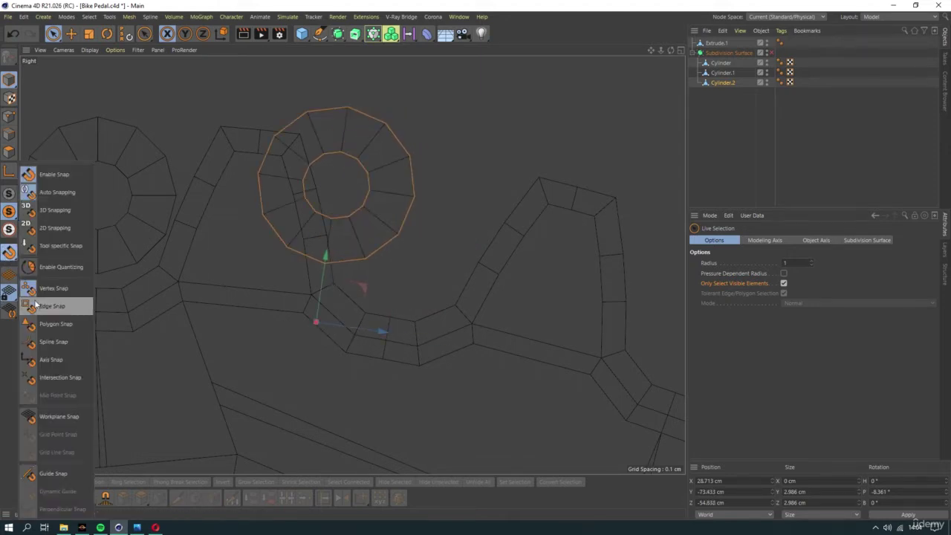
drag(9, 253, 44, 287)
drag(377, 331, 431, 338)
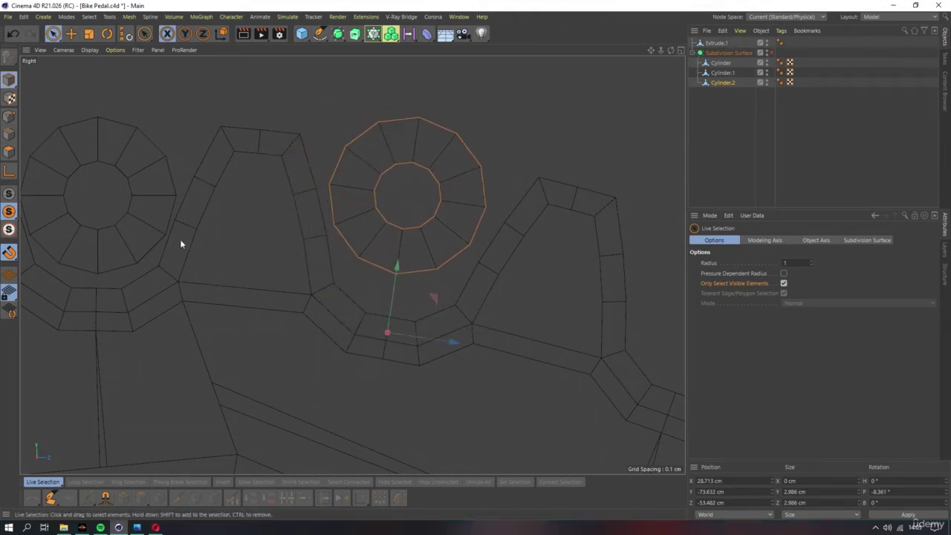
Centre Cylinder.2's axis on its geometry, lock axes in World coordinates, and view in perspective
click(9, 211)
click(9, 193)
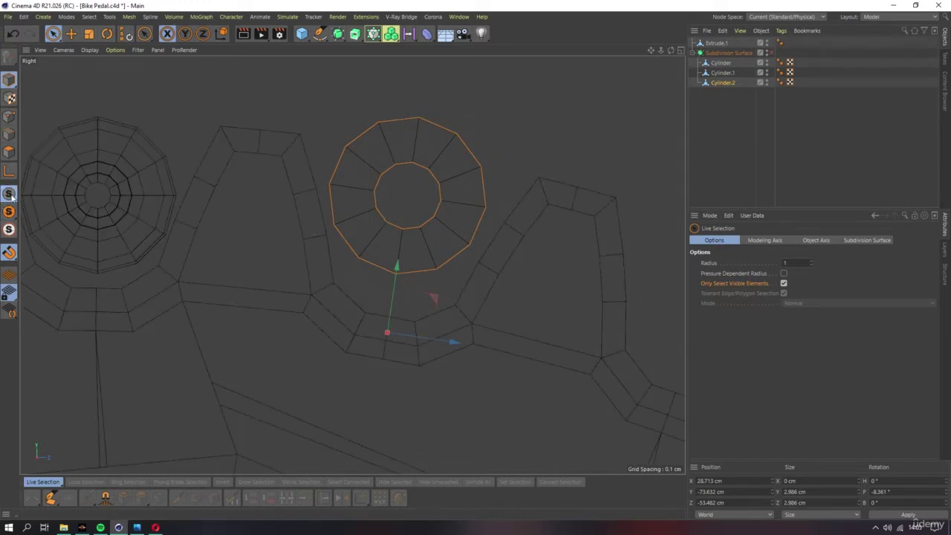
click(129, 16)
mouse_move(171, 232)
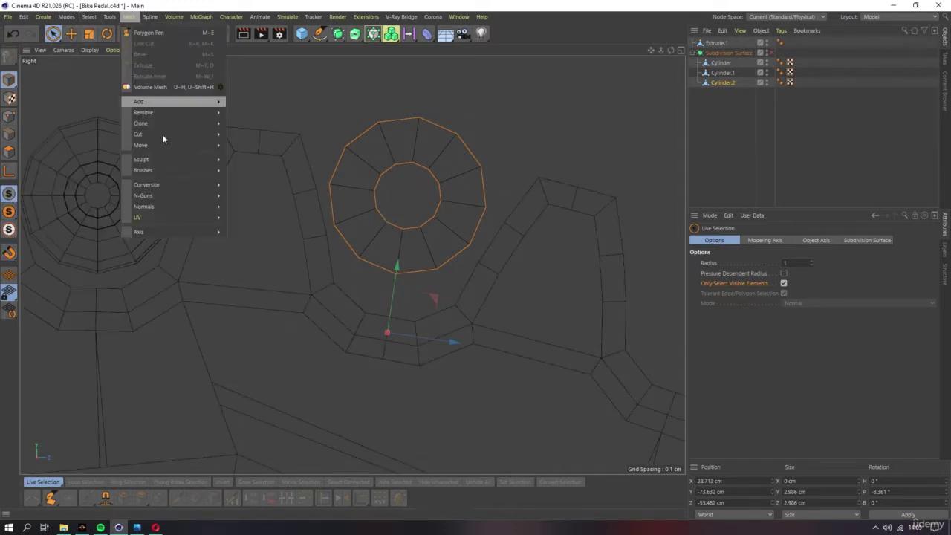
click(241, 254)
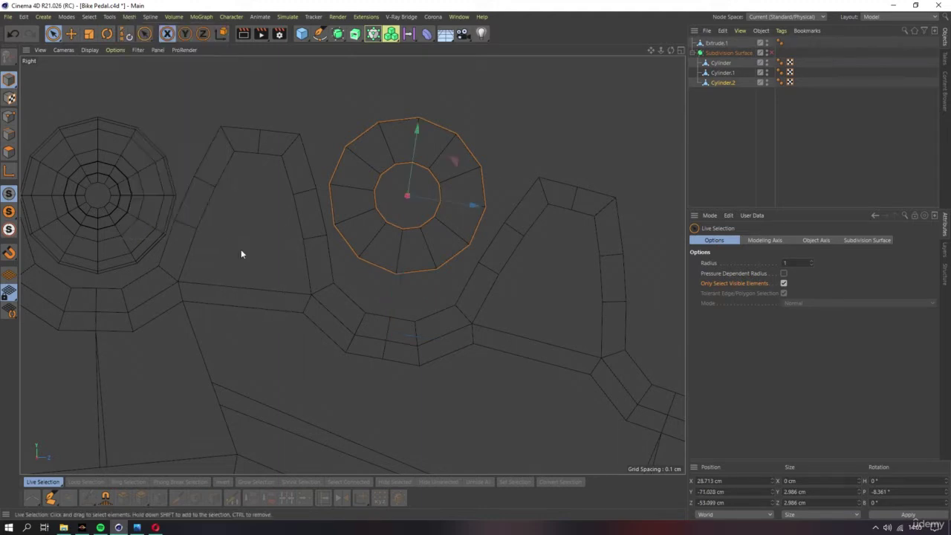
click(185, 32)
click(221, 33)
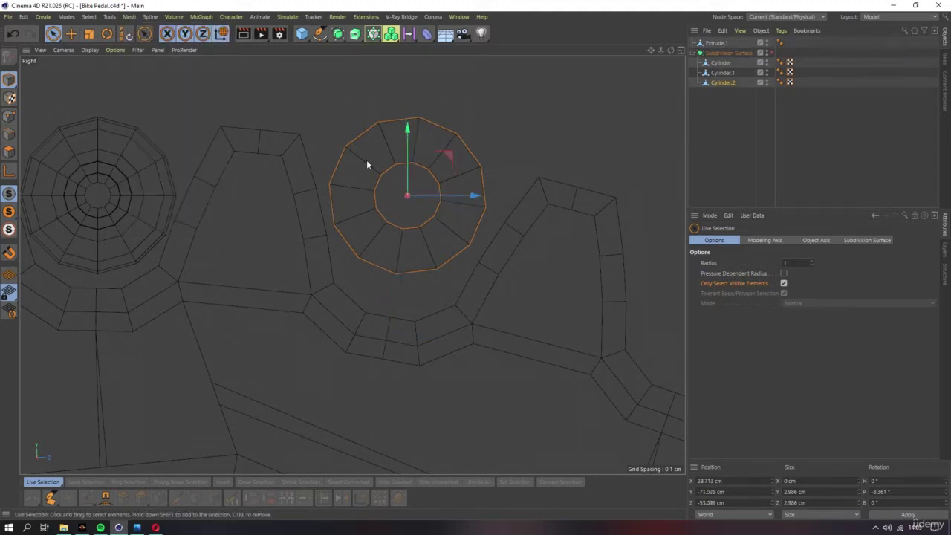
click(715, 43)
key(F1)
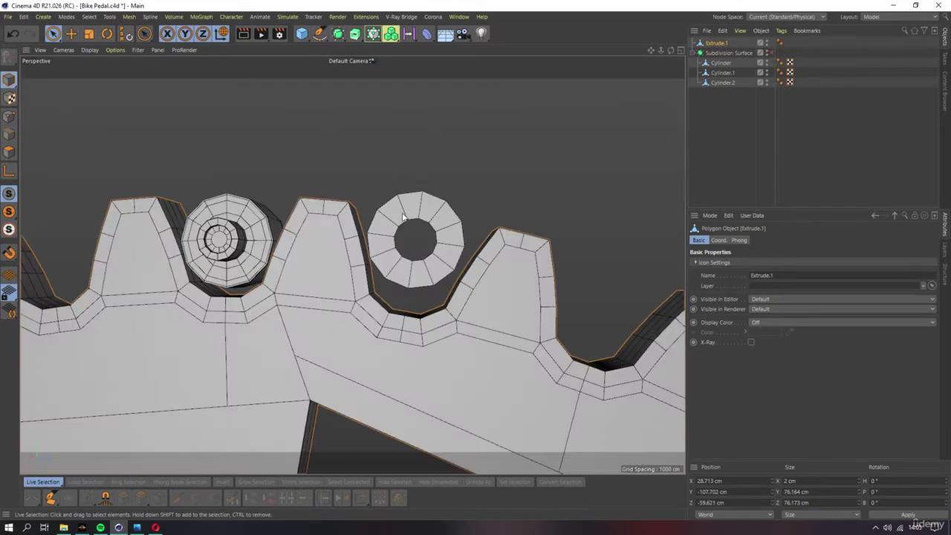
Select both rings, delete and restore them, then isolate the two rings in the viewport
click(403, 217)
mouse_move(403, 217)
alt+mouse_down()
mouse_move(383, 328)
mouse_move(275, 171)
mouse_move(312, 183)
alt+mouse_up()
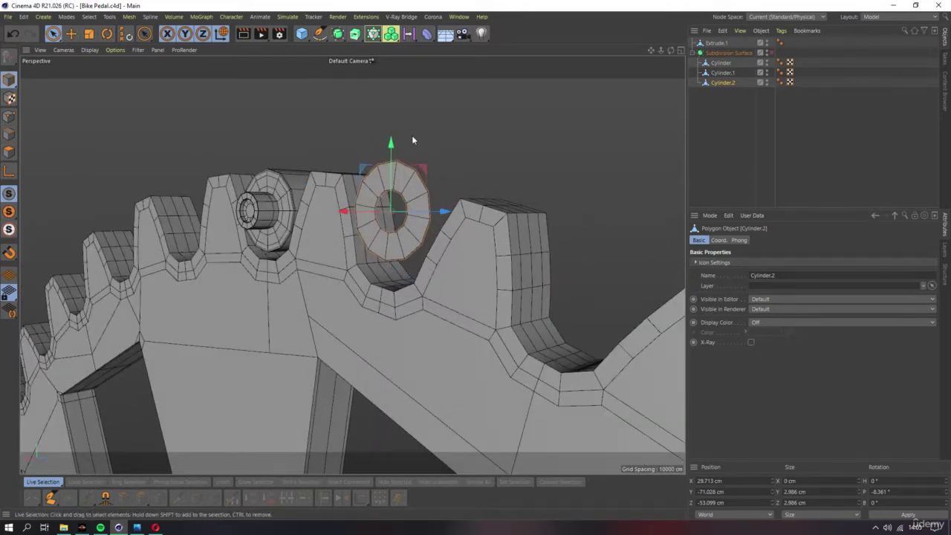
mouse_move(329, 279)
alt+mouse_down()
mouse_move(449, 330)
mouse_move(289, 277)
alt+mouse_up()
click(246, 195)
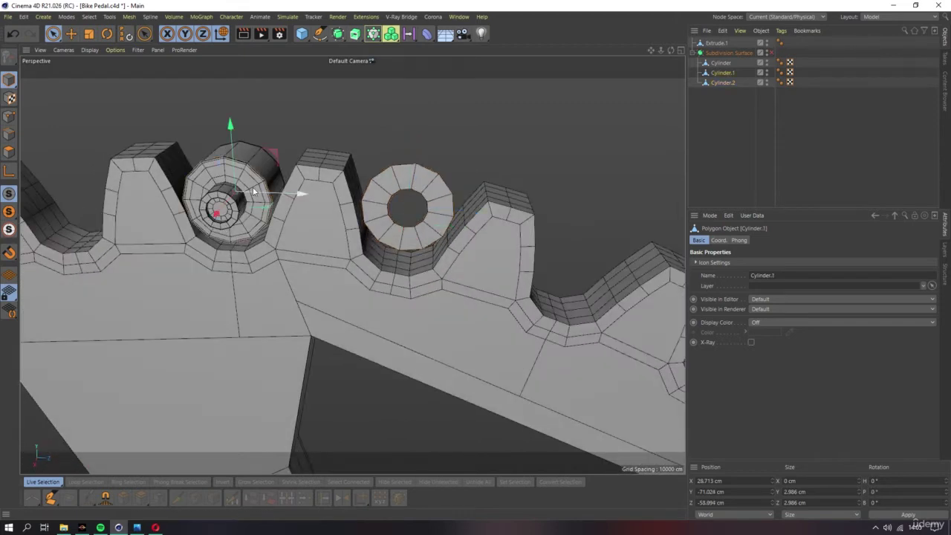
shift+click(436, 178)
key(Delete)
key(ctrl+z)
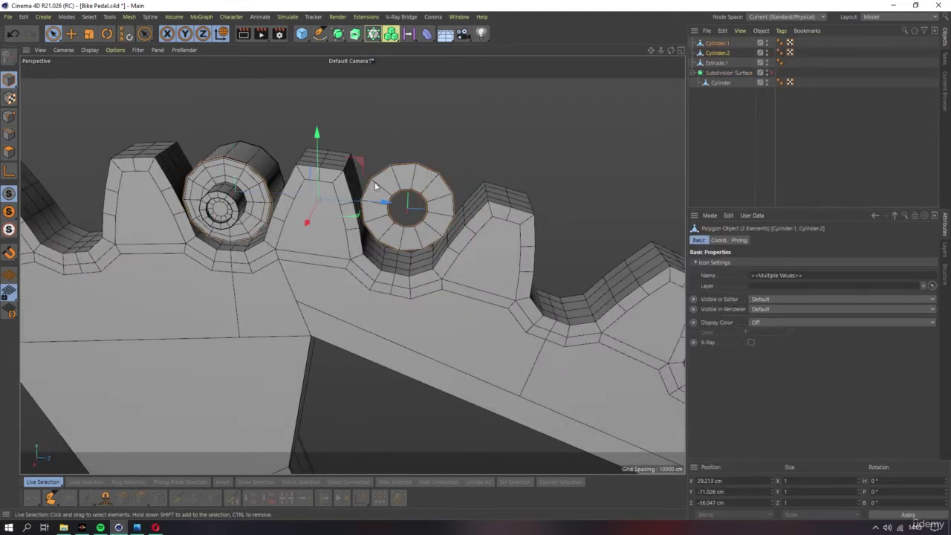
click(9, 211)
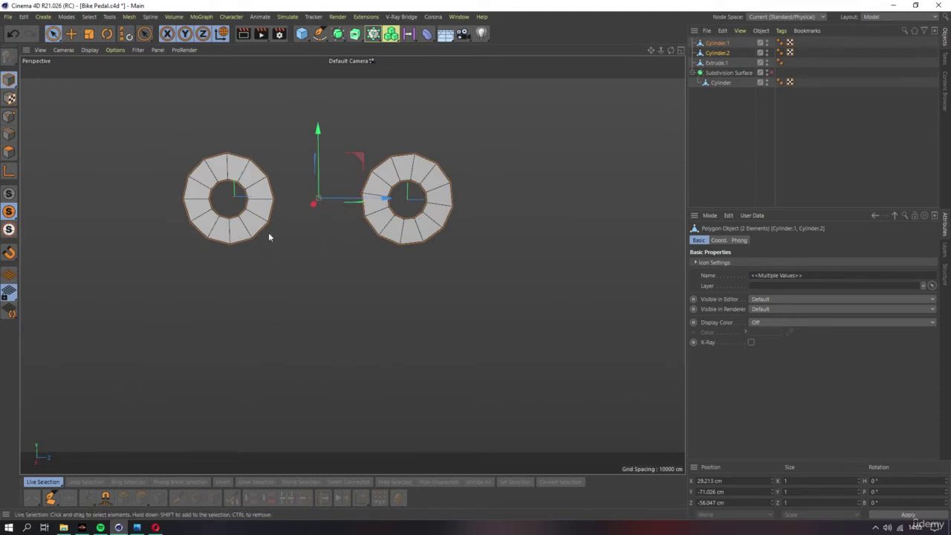
Align the rings' transform axes to the object and apply a new pitch rotation
scroll(350, 266, up, 3)
click(253, 221)
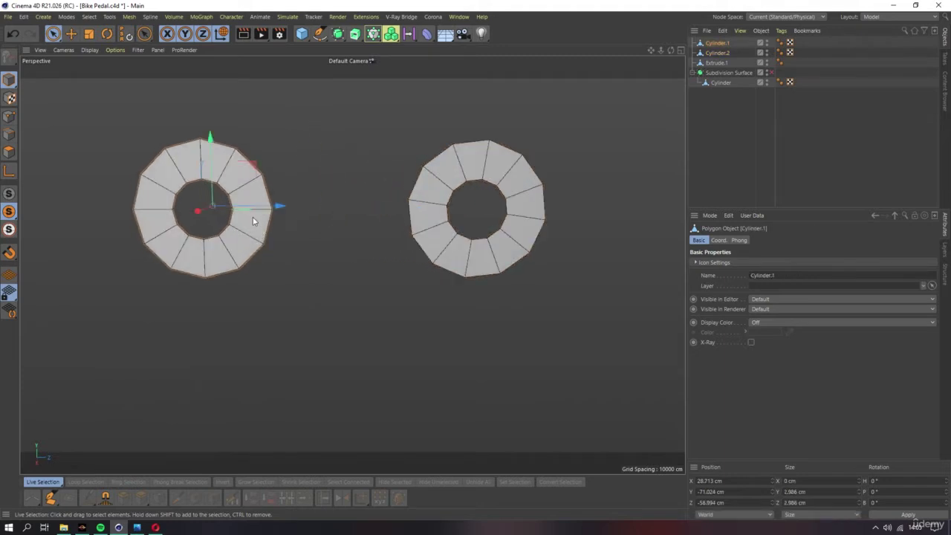
click(430, 215)
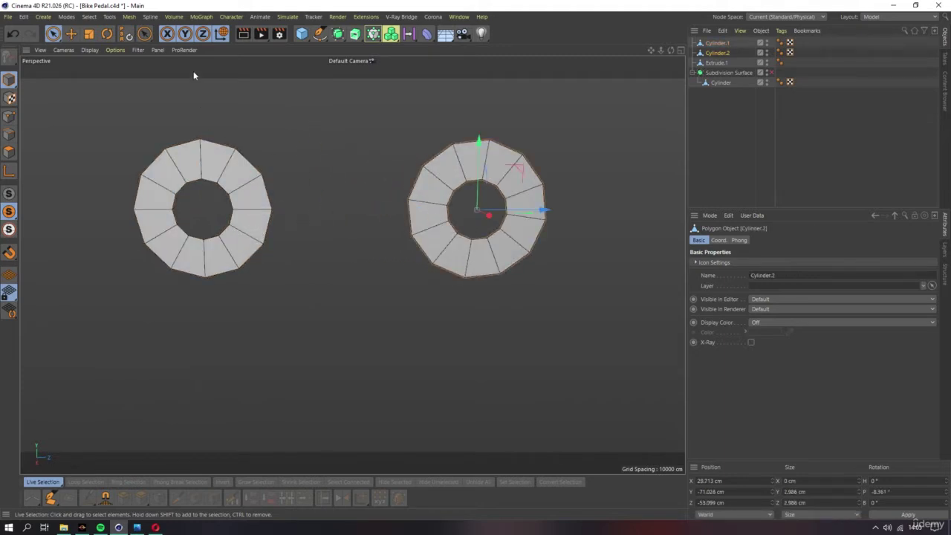
click(222, 33)
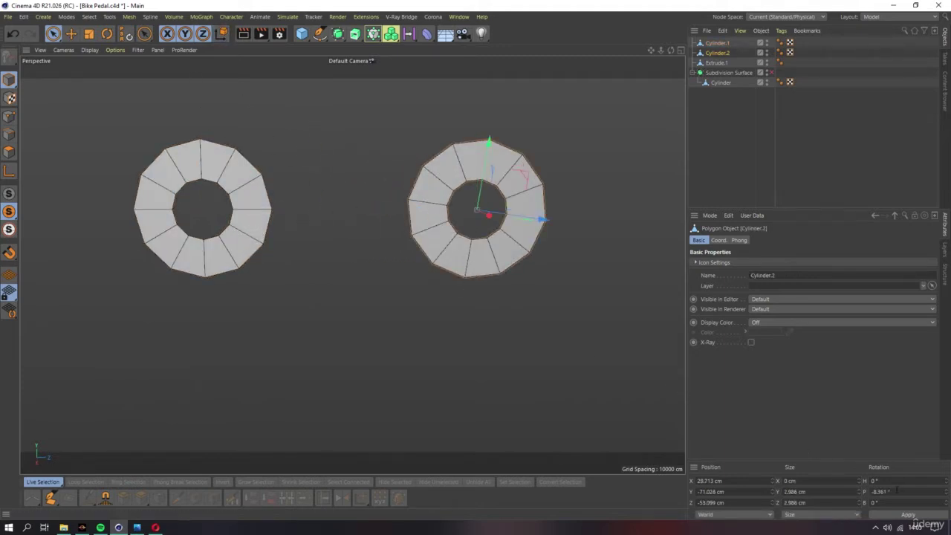
text(0)
key(Return)
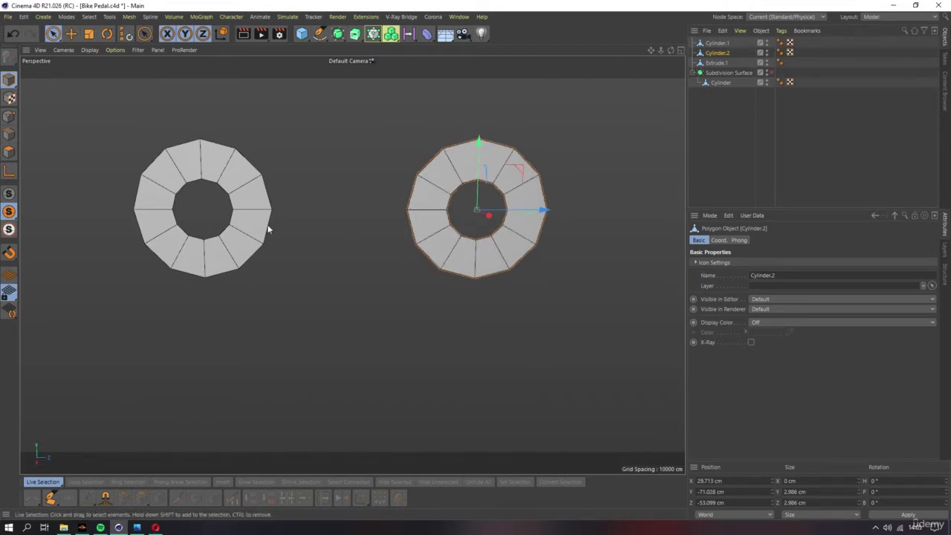
Delete the UVW tags from Cylinder.1 and Cylinder.2
click(268, 230)
click(426, 221)
shift+click(269, 216)
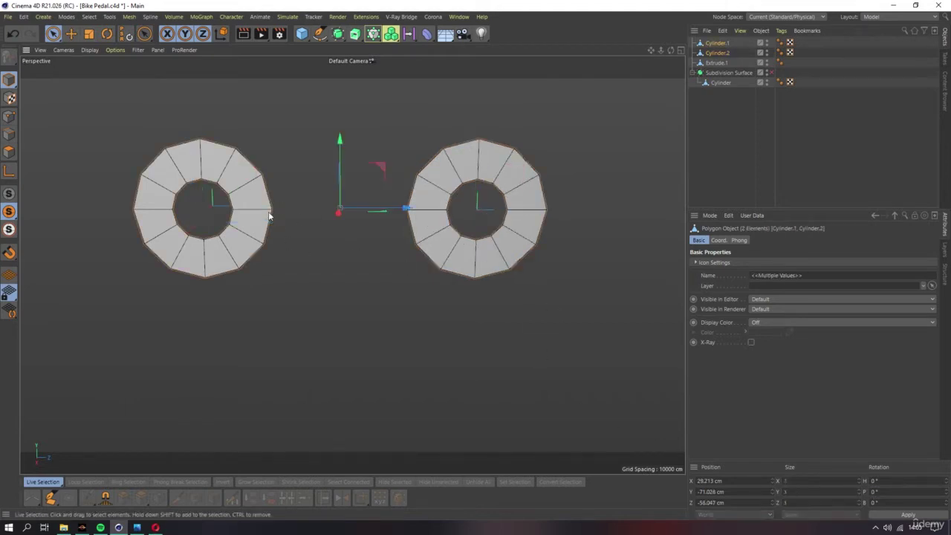
click(332, 262)
click(802, 62)
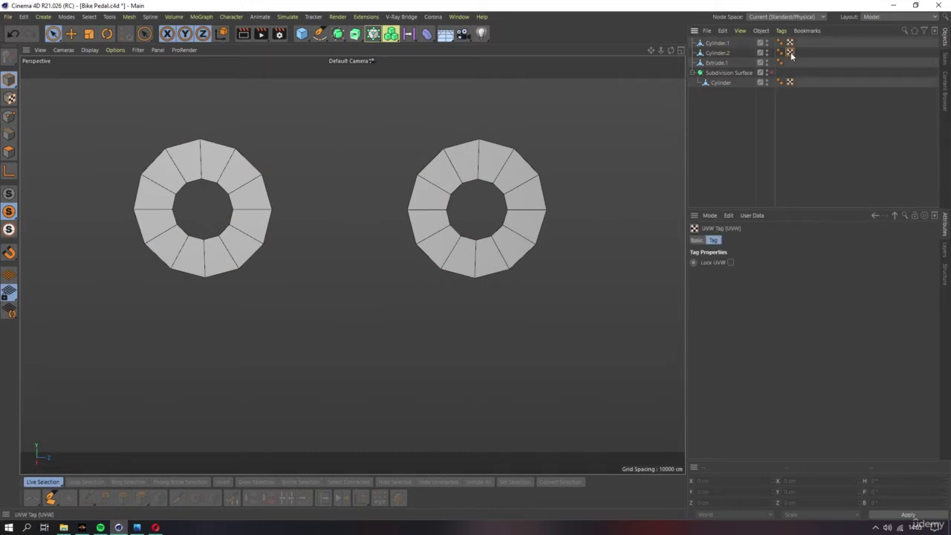
click(790, 43)
shift+click(789, 52)
key(Delete)
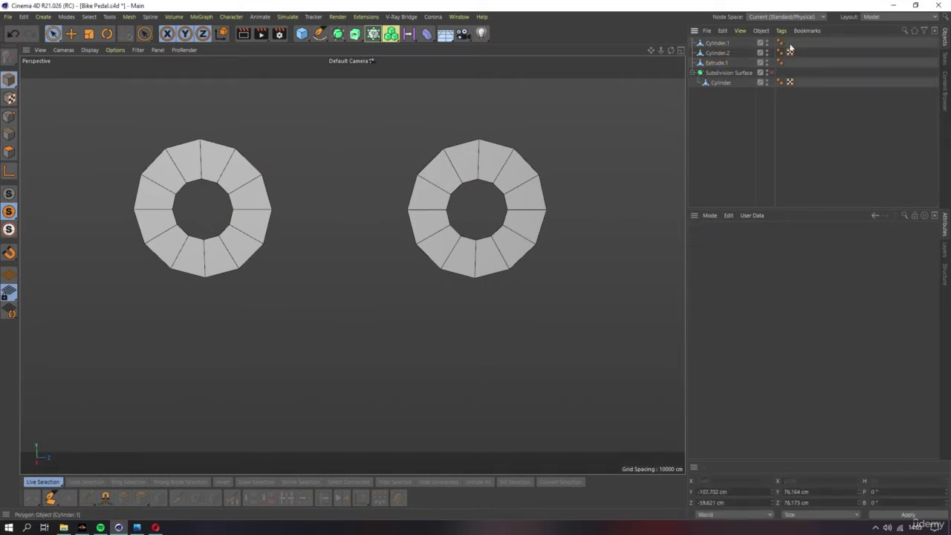
Merge Cylinder.1 and Cylinder.2 into a single Cylinder.1 object, checking the reference photo
click(717, 52)
shift+click(717, 43)
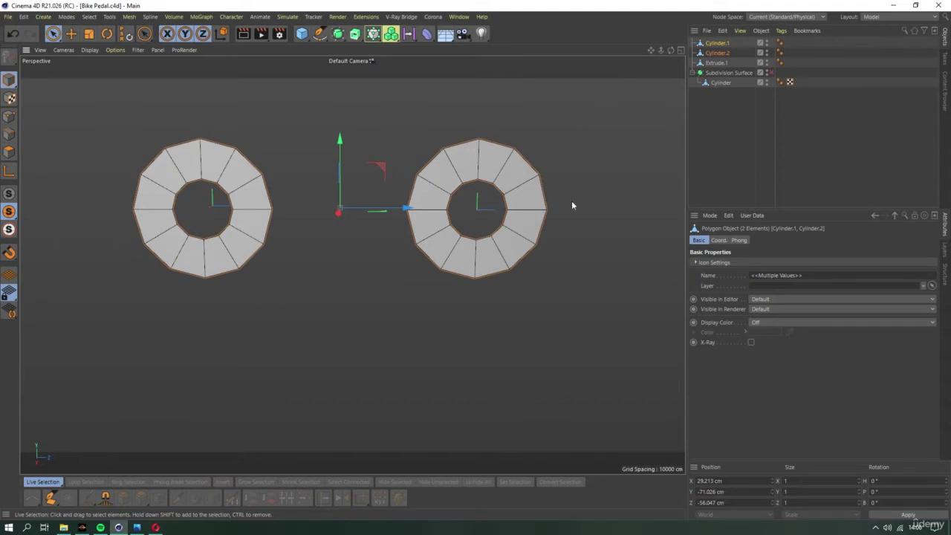
right_click(717, 48)
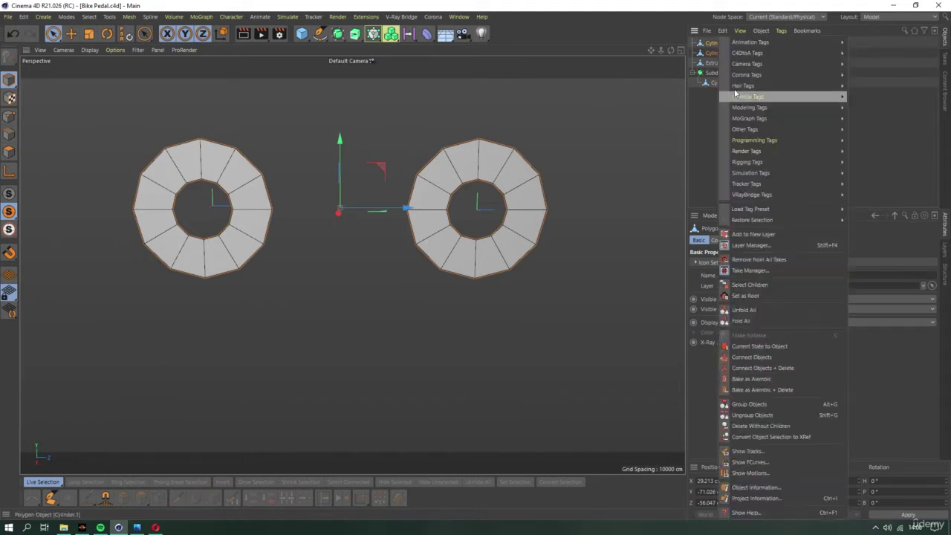
click(771, 368)
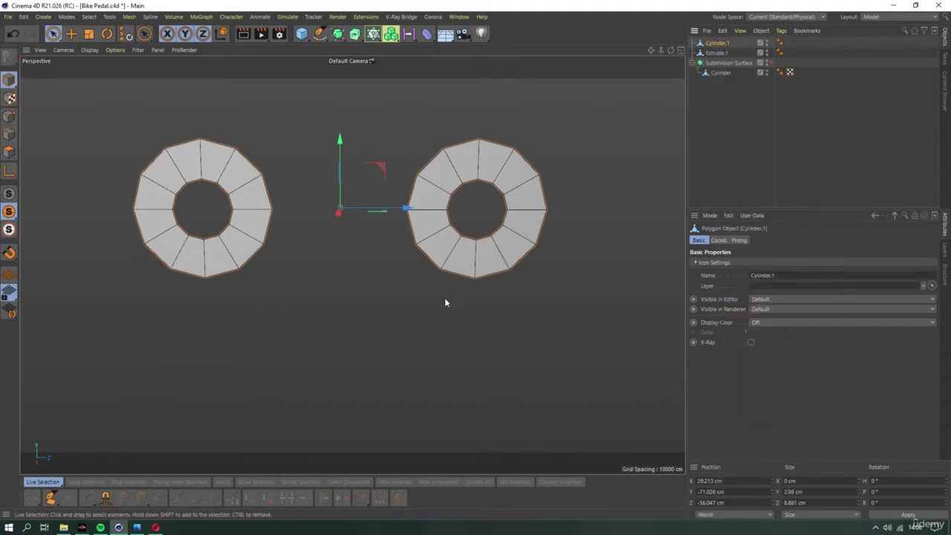
click(136, 527)
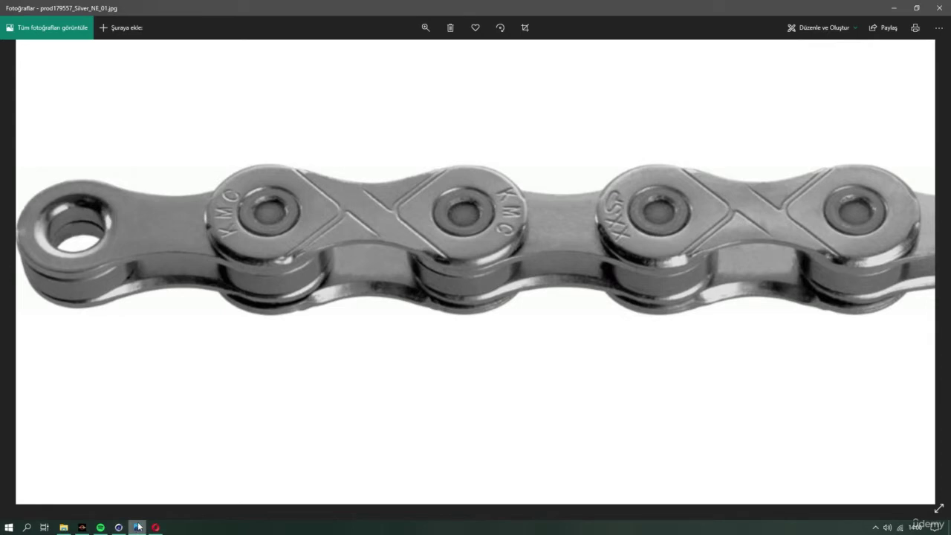
click(137, 526)
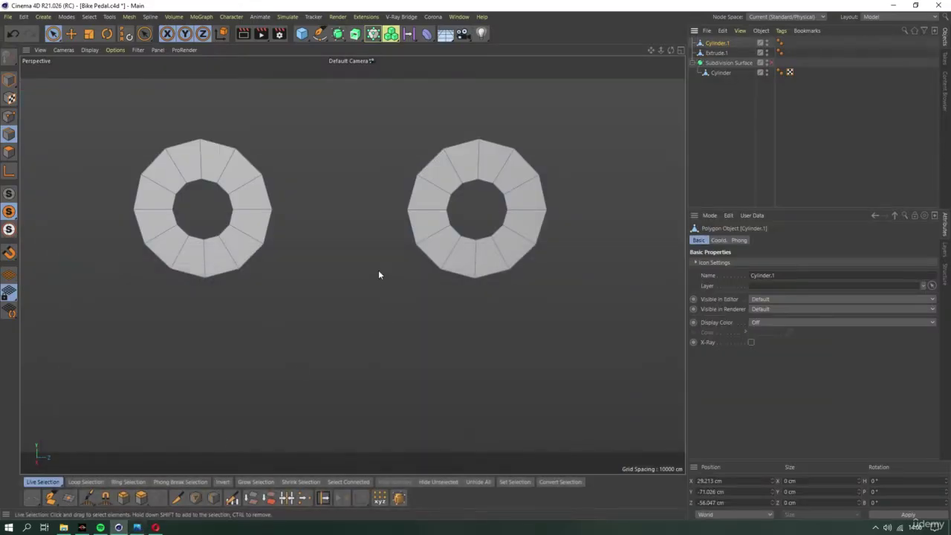
Bridge the bottom and top edges of the two rings into one band
right_click(262, 178)
click(293, 231)
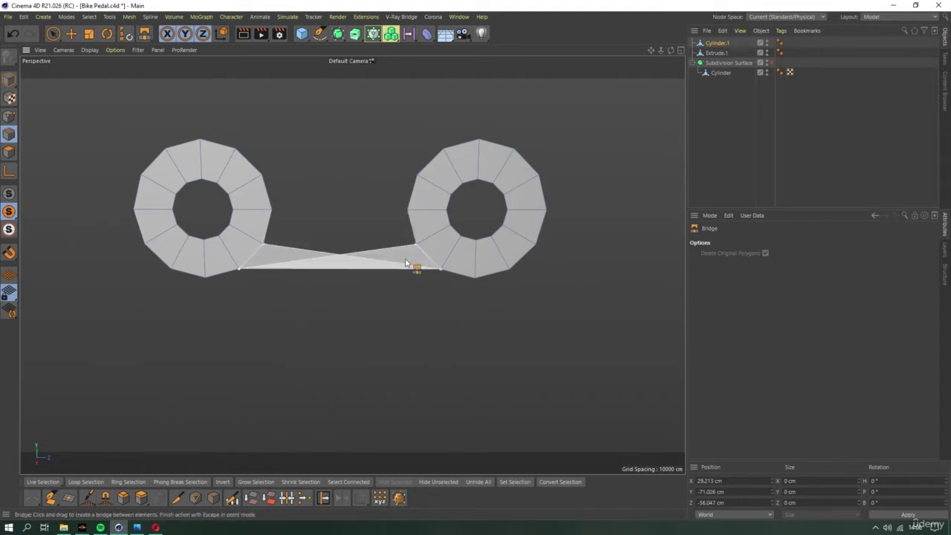
mouse_move(247, 261)
mouse_down()
mouse_move(422, 246)
mouse_move(269, 199)
mouse_up()
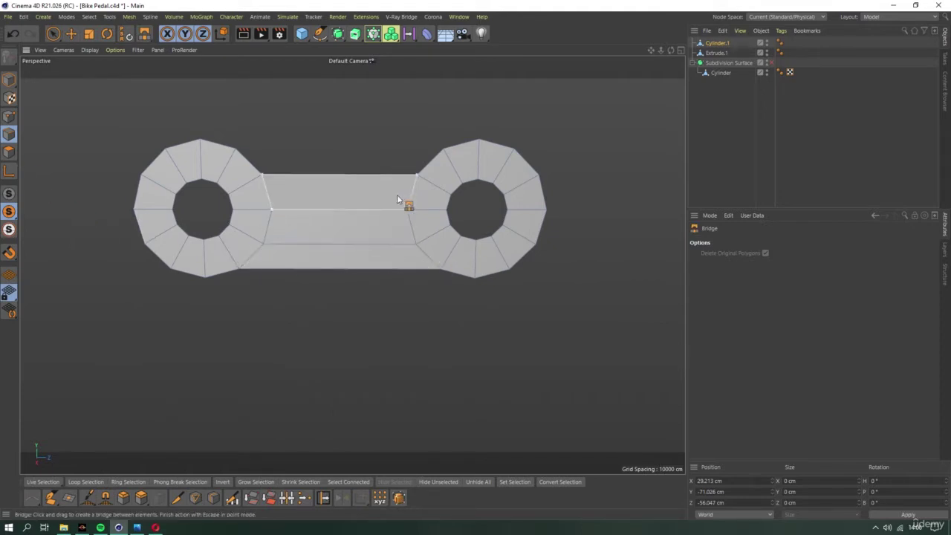
drag(435, 165, 260, 182)
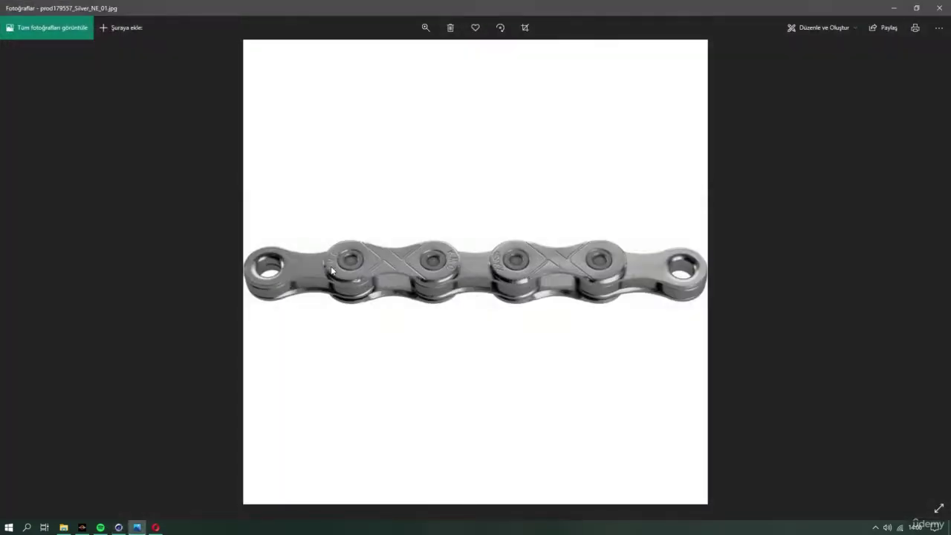
key(alt+Tab)
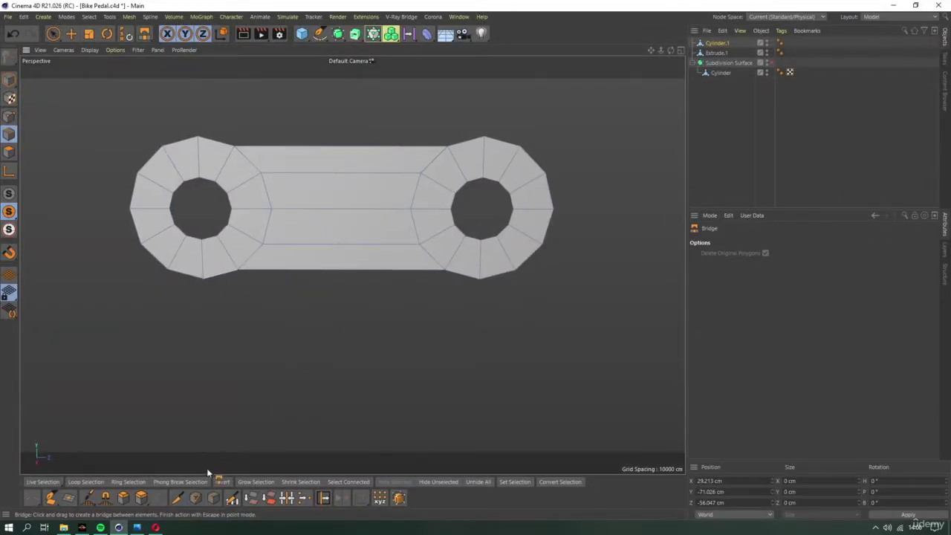
Cut an edge loop across the bridge's middle and box-select its five points
click(213, 497)
click(341, 268)
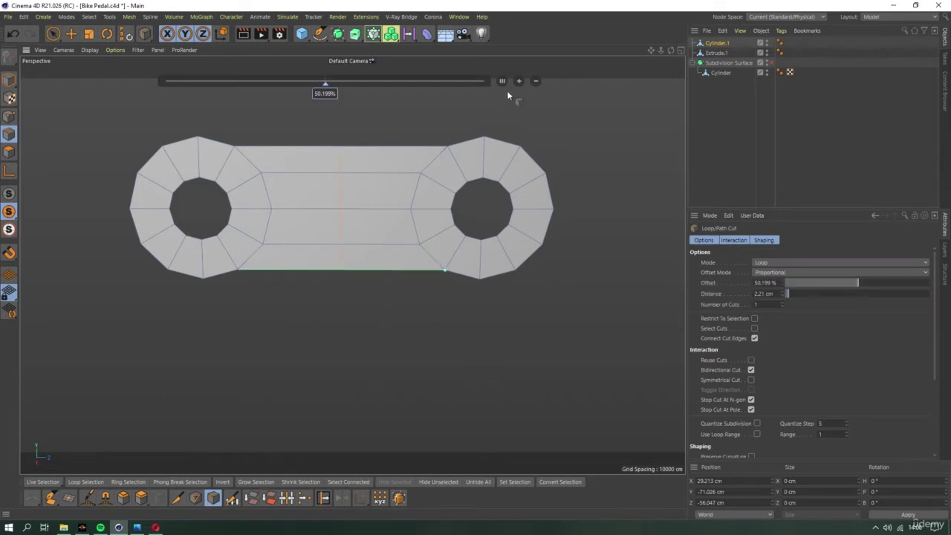
click(77, 65)
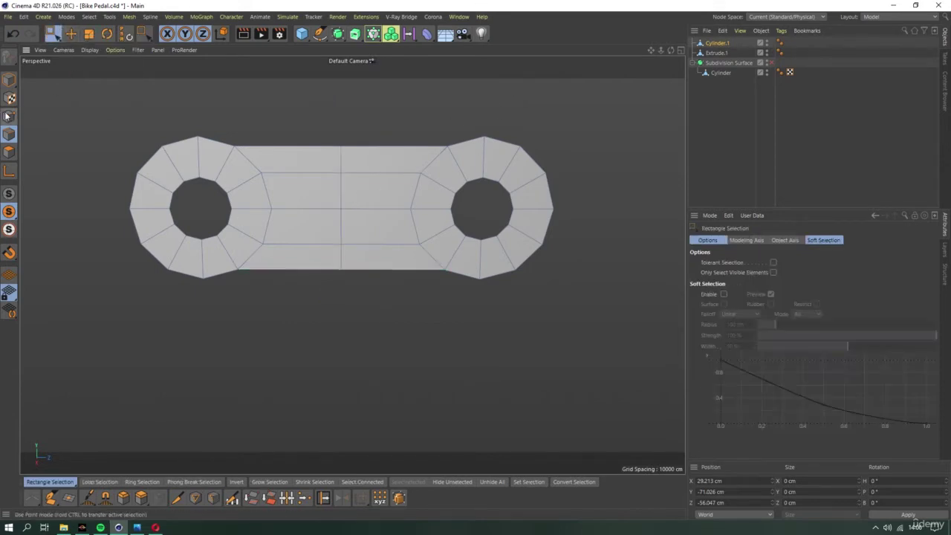
drag(308, 108, 372, 296)
Scale the middle-loop points down on Y, briefly previewing a Subdivision Surface then undoing it
key(t)
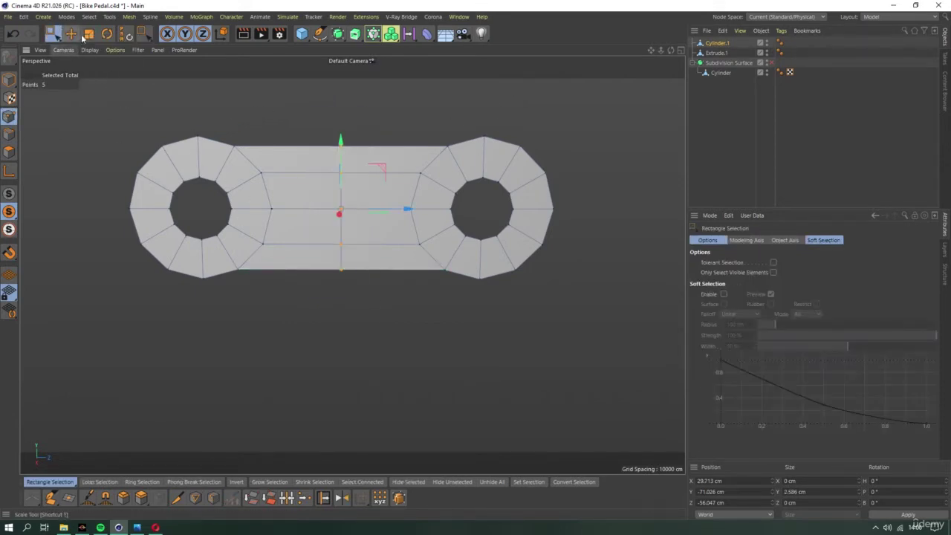
drag(345, 146, 340, 156)
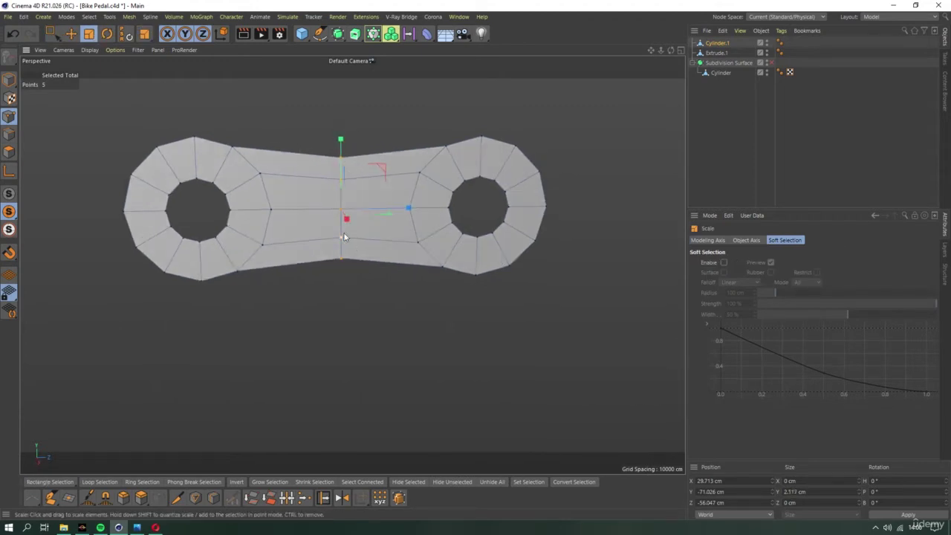
click(337, 33)
alt+click(364, 41)
mouse_move(327, 212)
alt+mouse_down()
mouse_move(278, 210)
mouse_move(369, 197)
mouse_move(349, 107)
mouse_move(369, 213)
alt+mouse_up()
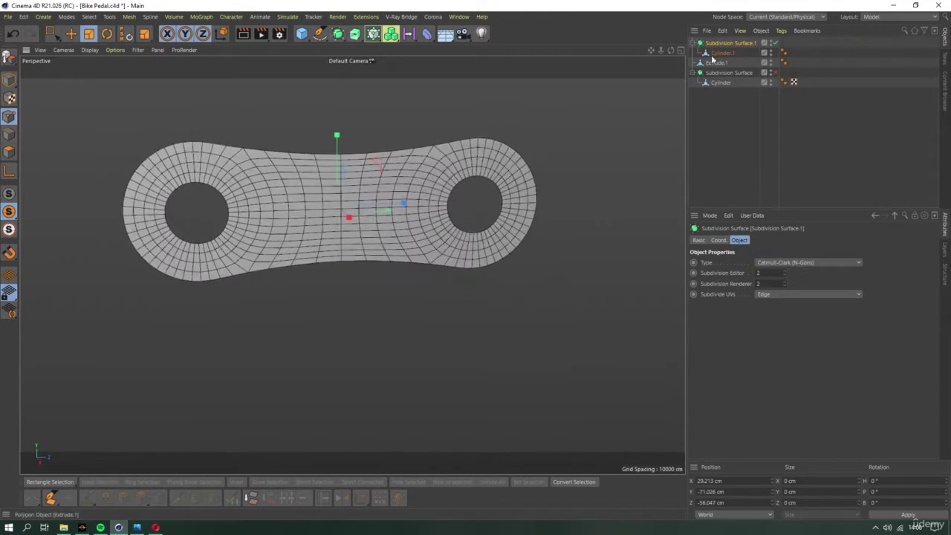
key(ctrl+z)
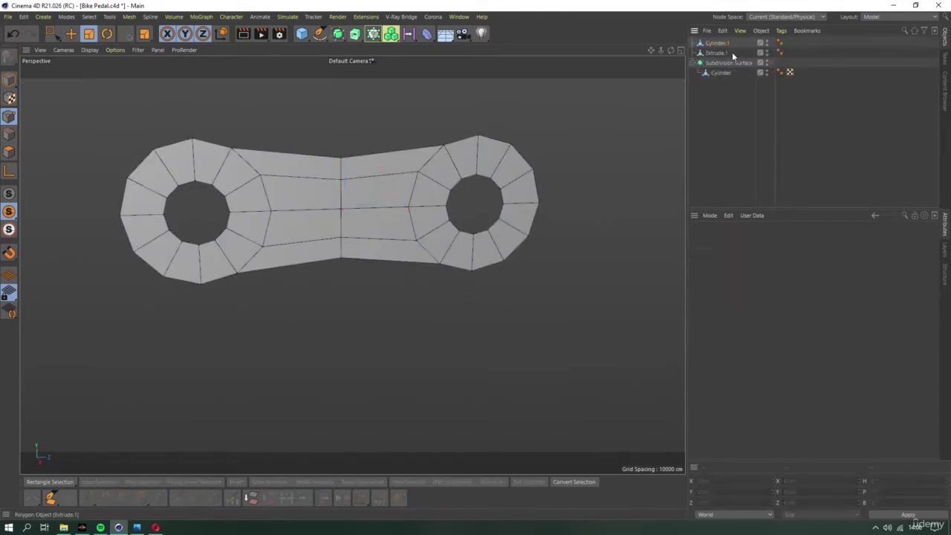
Select all Cylinder.1 polygons and extrude them 0.36 cm
click(706, 46)
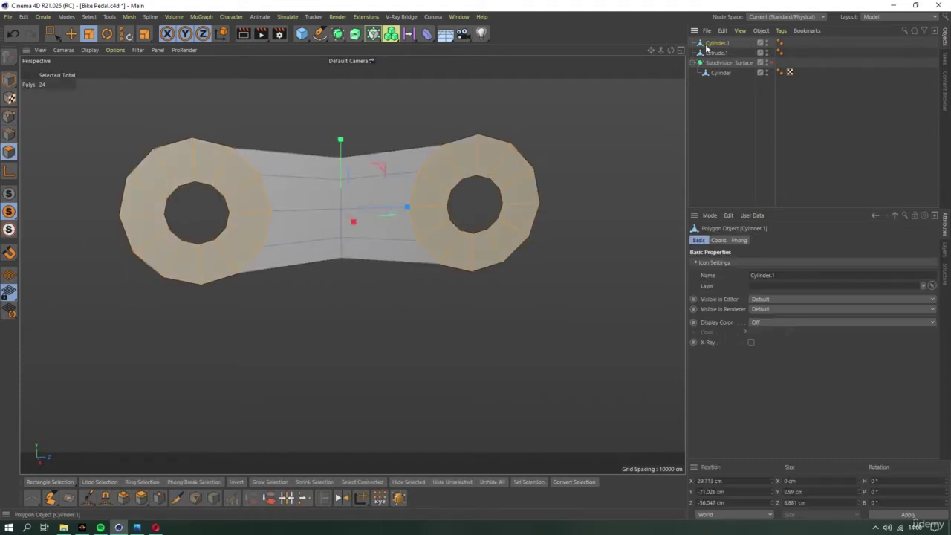
key(ctrl+a)
alt+drag(283, 223, 322, 223)
click(141, 498)
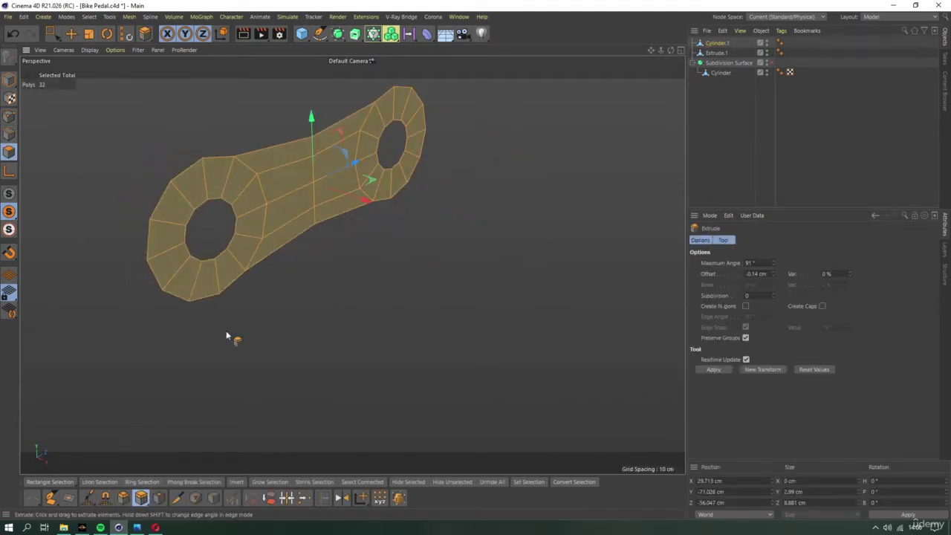
mouse_move(226, 330)
alt+mouse_down()
mouse_move(321, 239)
mouse_move(320, 213)
mouse_move(357, 212)
alt+mouse_up()
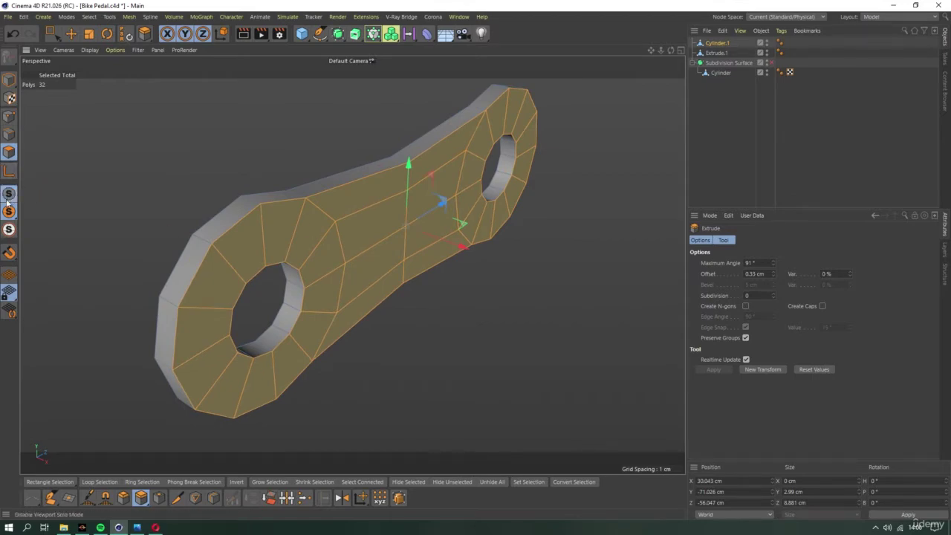
Orbit around the crank and link, save the Bike Pedal file, and clear the polygon selection
scroll(259, 229, down, 4)
mouse_move(260, 228)
alt+mouse_down()
mouse_move(313, 236)
mouse_move(213, 206)
mouse_move(159, 205)
mouse_move(207, 178)
alt+mouse_up()
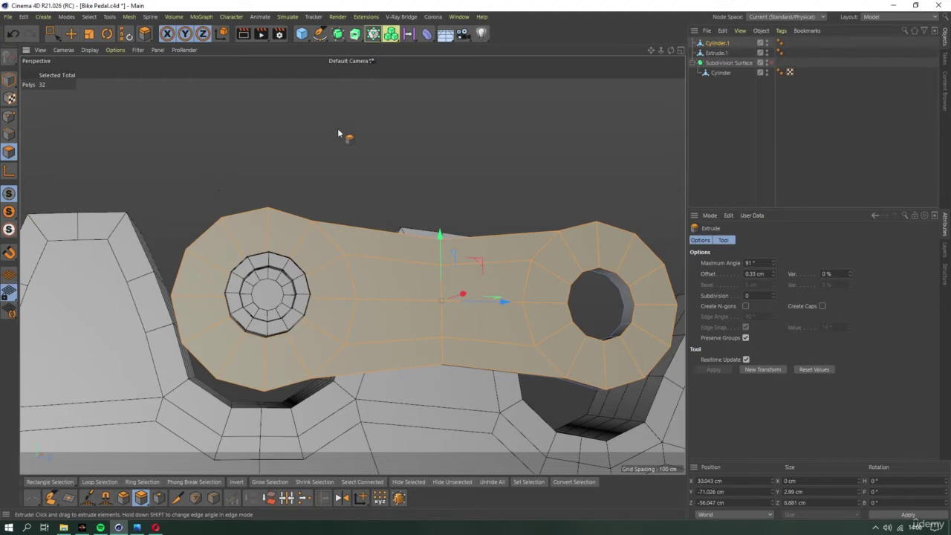
mouse_move(333, 297)
alt+mouse_down()
mouse_move(313, 307)
mouse_move(306, 252)
mouse_move(253, 260)
mouse_move(270, 260)
alt+mouse_up()
key(ctrl+s)
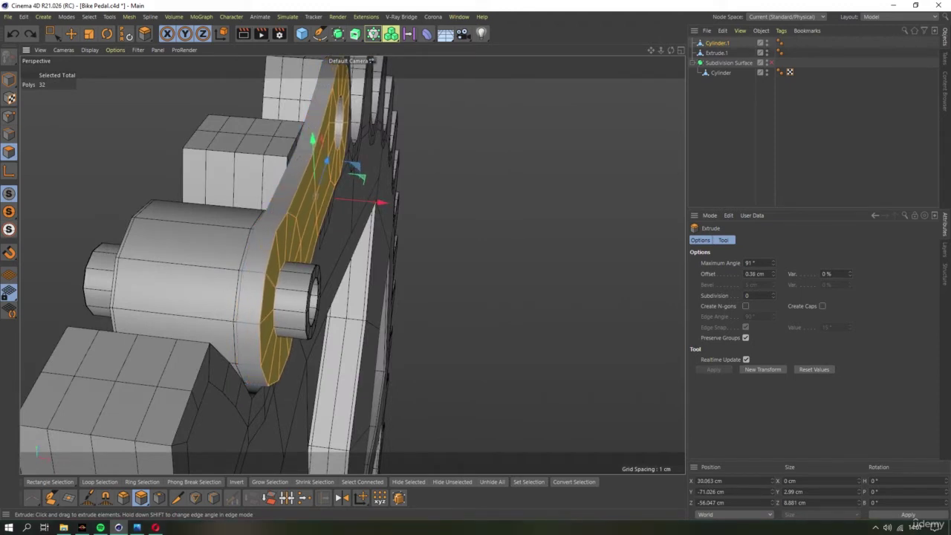
mouse_move(272, 271)
alt+mouse_down()
mouse_move(297, 268)
mouse_move(272, 245)
mouse_move(240, 263)
alt+mouse_up()
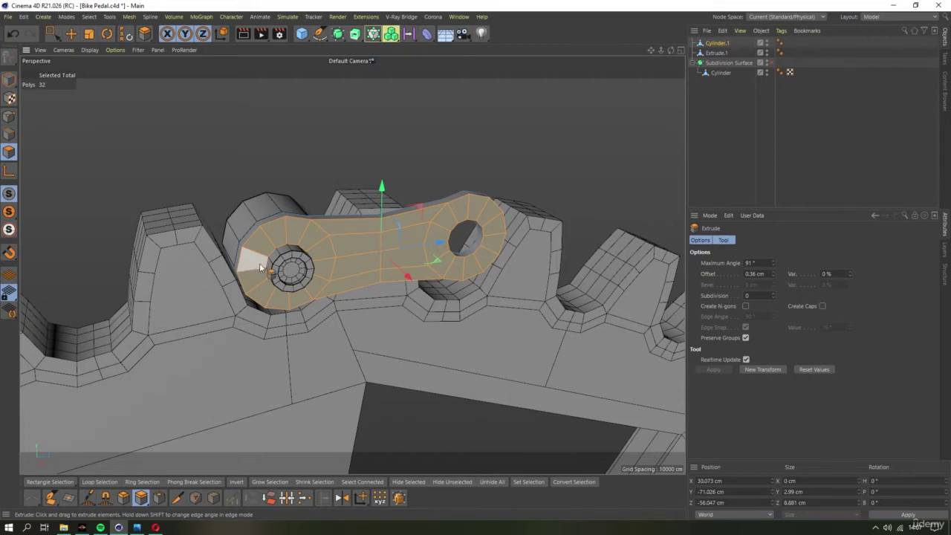
key(ctrl+shift+a)
key(0)
mouse_move(248, 127)
alt+mouse_down()
mouse_move(324, 289)
mouse_move(380, 262)
mouse_move(354, 310)
mouse_move(289, 259)
alt+mouse_up()
Loop-cut the crank pin cylinder and delete its end polygons from Top view
click(289, 259)
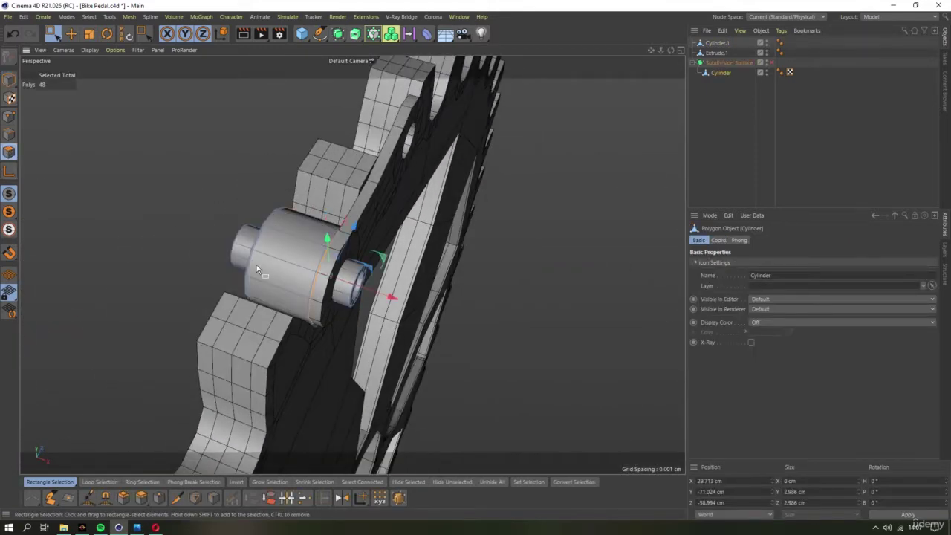
click(213, 496)
click(288, 273)
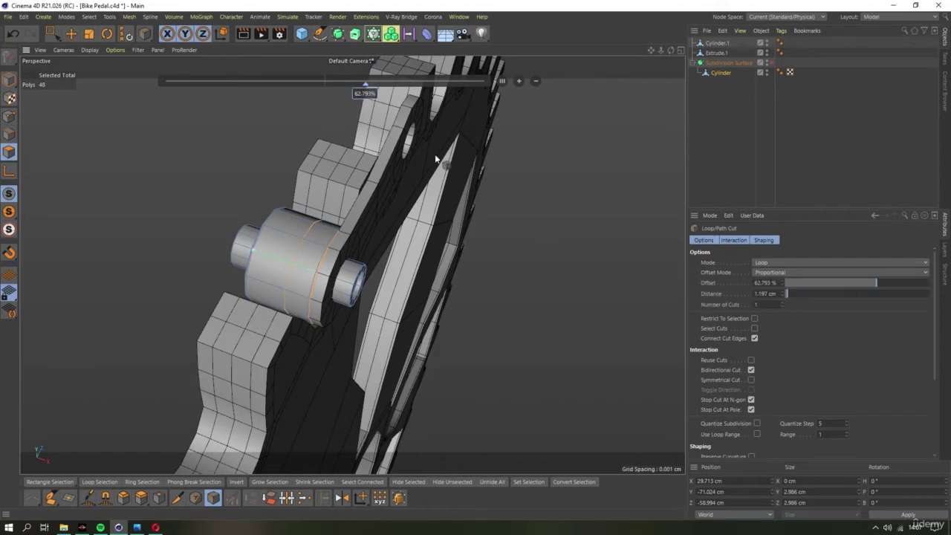
click(44, 40)
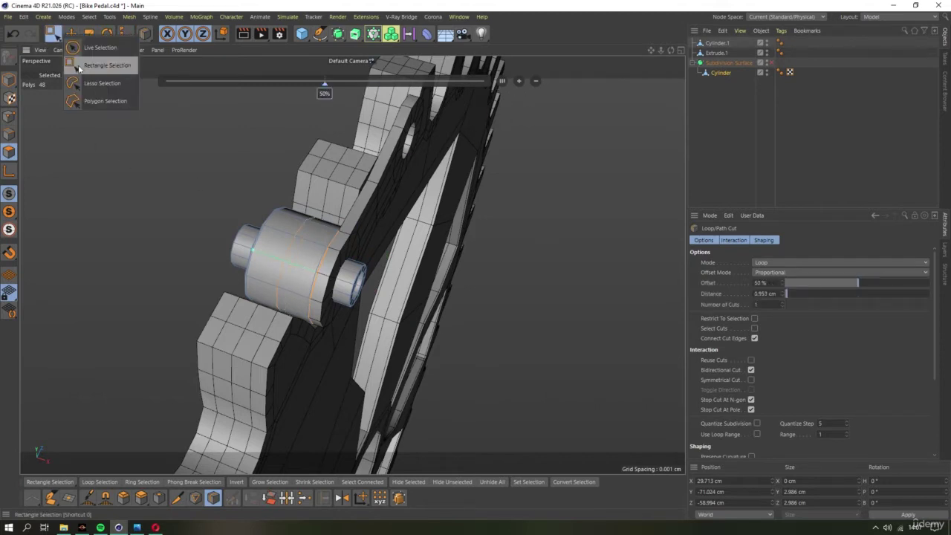
click(78, 65)
key(F2)
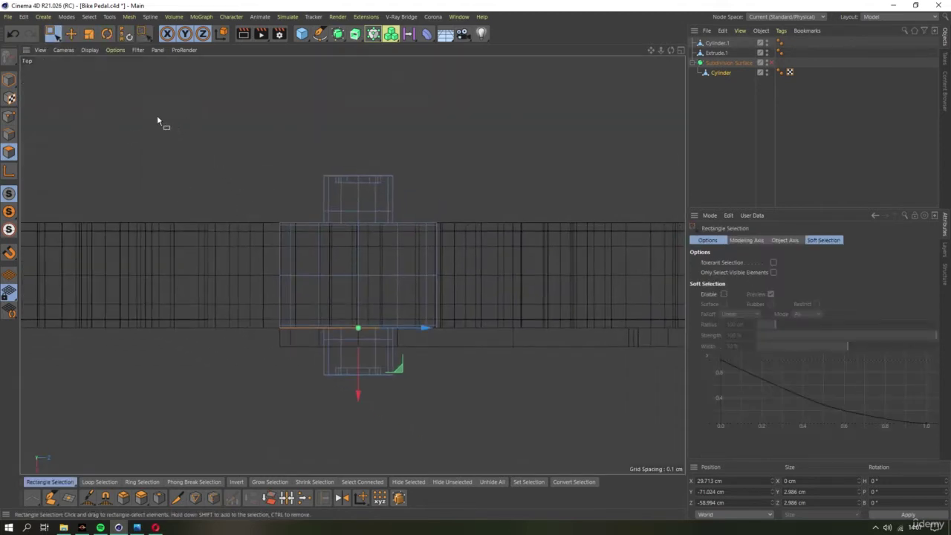
drag(167, 127, 511, 249)
key(Delete)
key(F1)
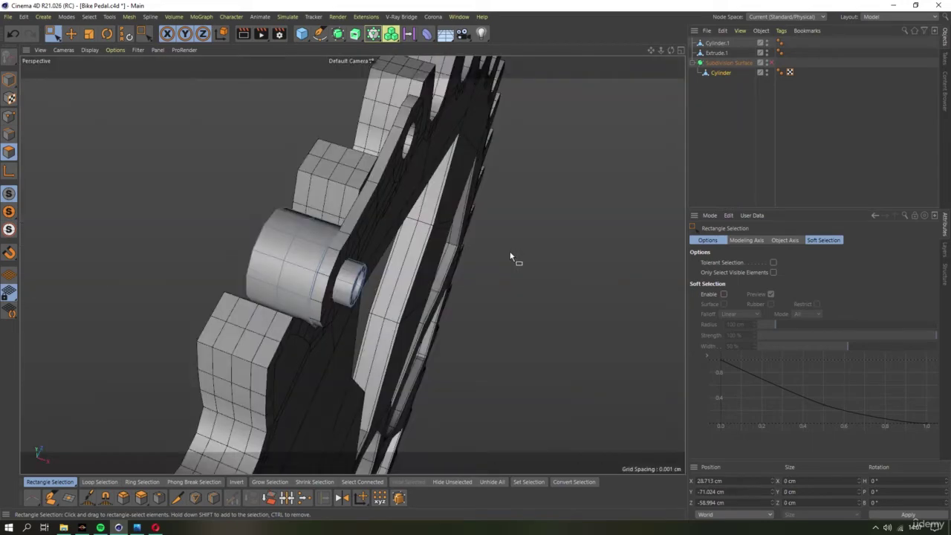
Select the points along the cylinder's top edge, then glance at the reference photo and Spotify
click(9, 116)
key(F2)
drag(192, 205, 441, 236)
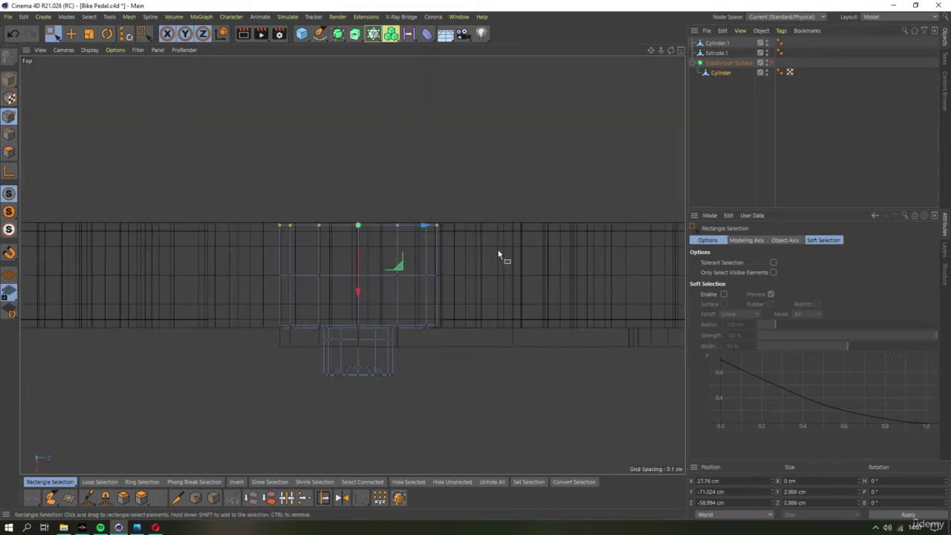
key(alt+Tab)
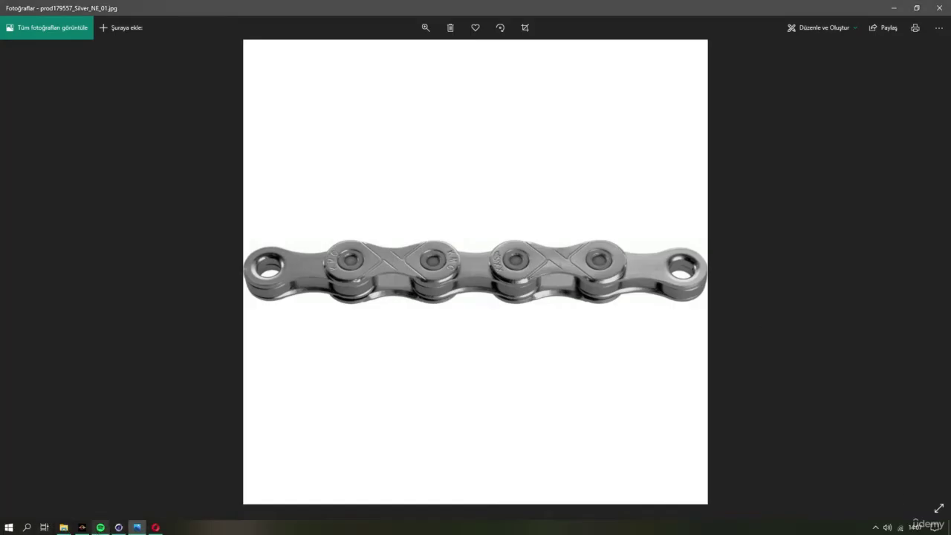
key(alt+Tab)
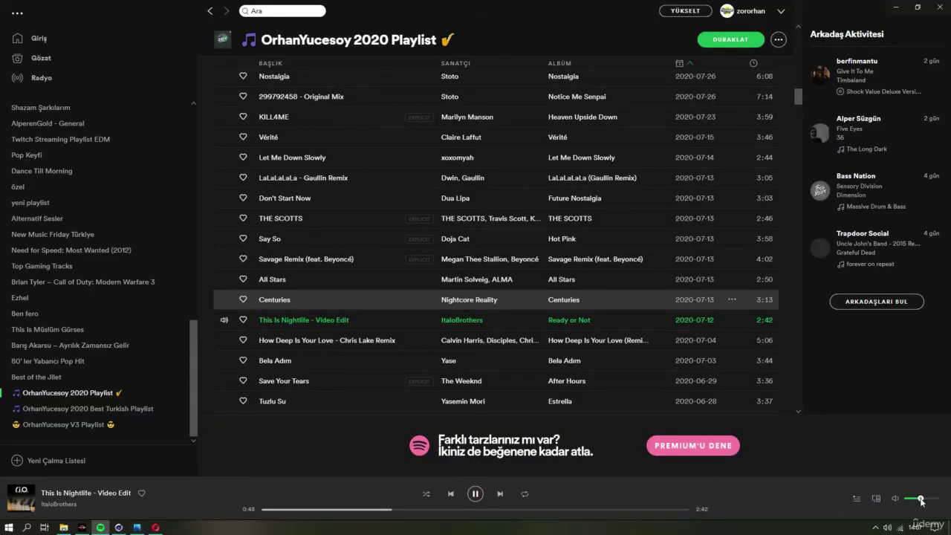
Solo the chain-link Cylinder.1 in the viewport, switch to polygon editing, and orbit closer
click(118, 527)
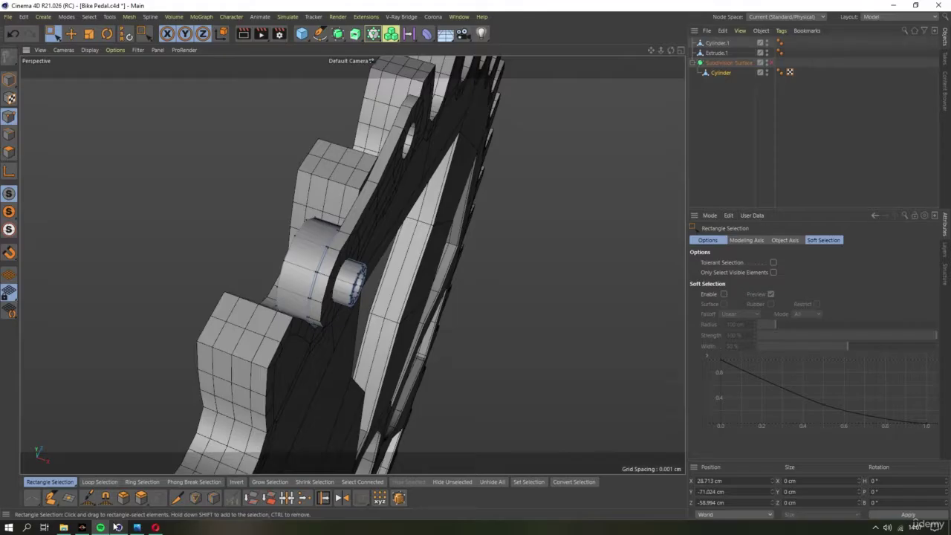
mouse_move(382, 221)
alt+mouse_down()
mouse_move(299, 228)
mouse_move(343, 258)
alt+mouse_up()
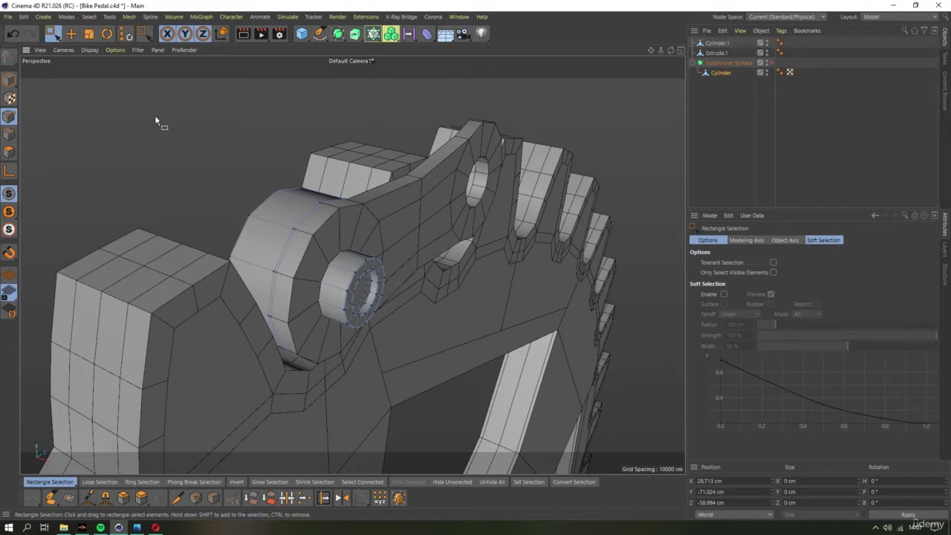
click(9, 80)
drag(254, 153, 337, 199)
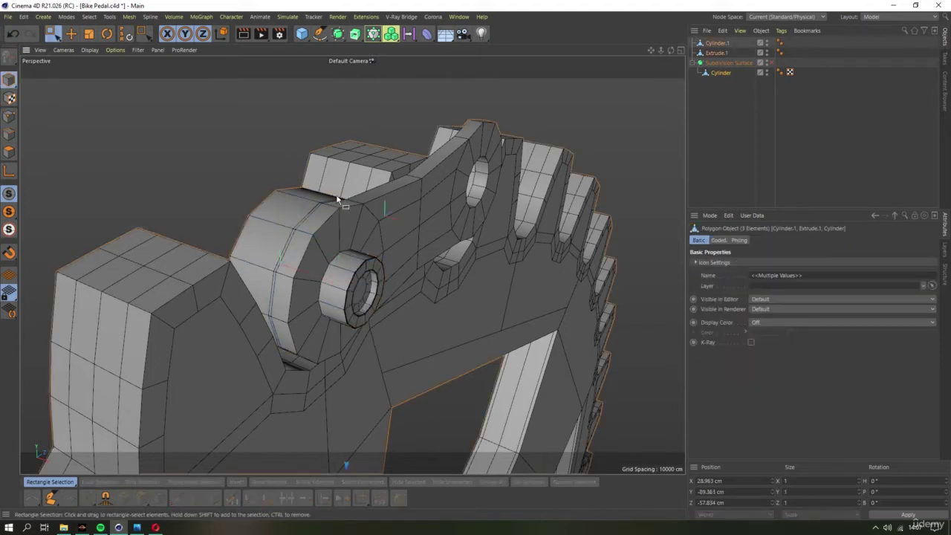
click(396, 227)
click(9, 193)
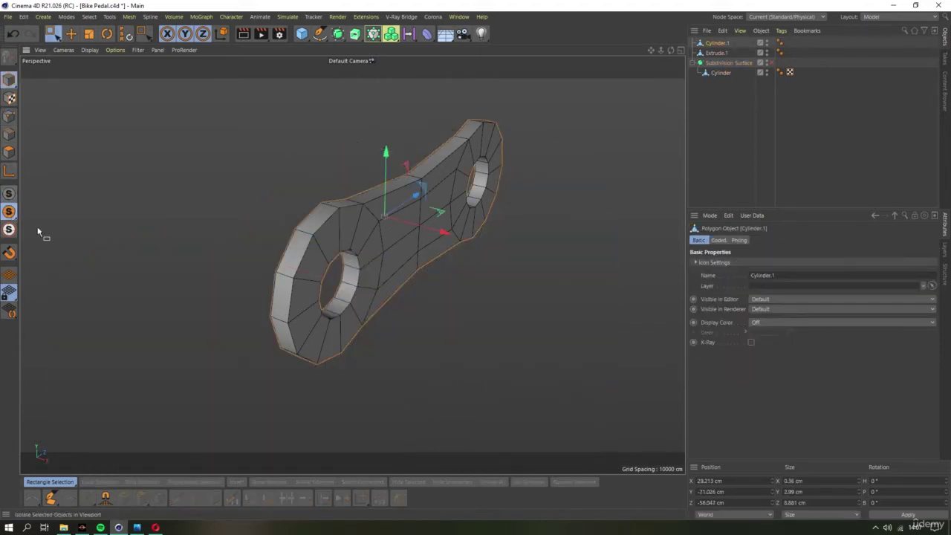
click(9, 134)
alt+drag(350, 217, 320, 210)
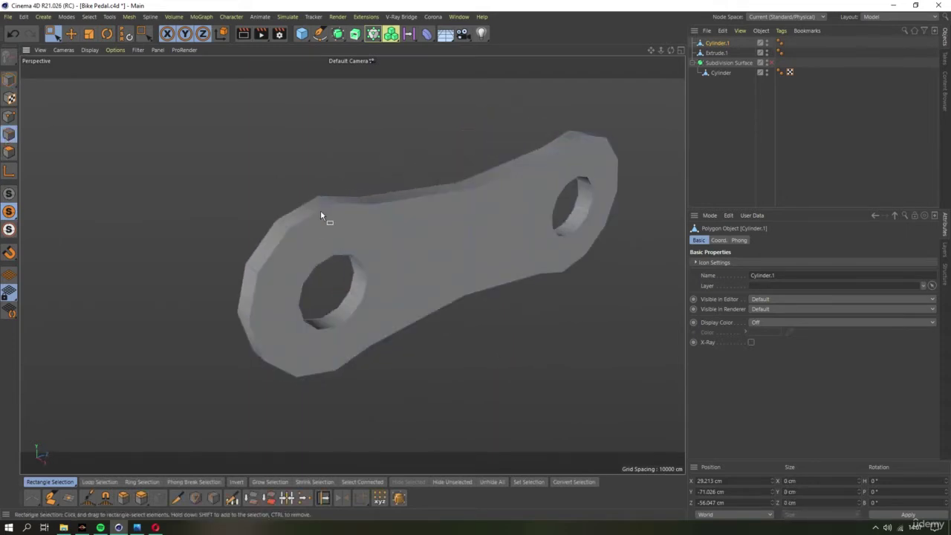
Loop-select the crank arm's outer outline edge and extrude it outward
key(u)
key(l)
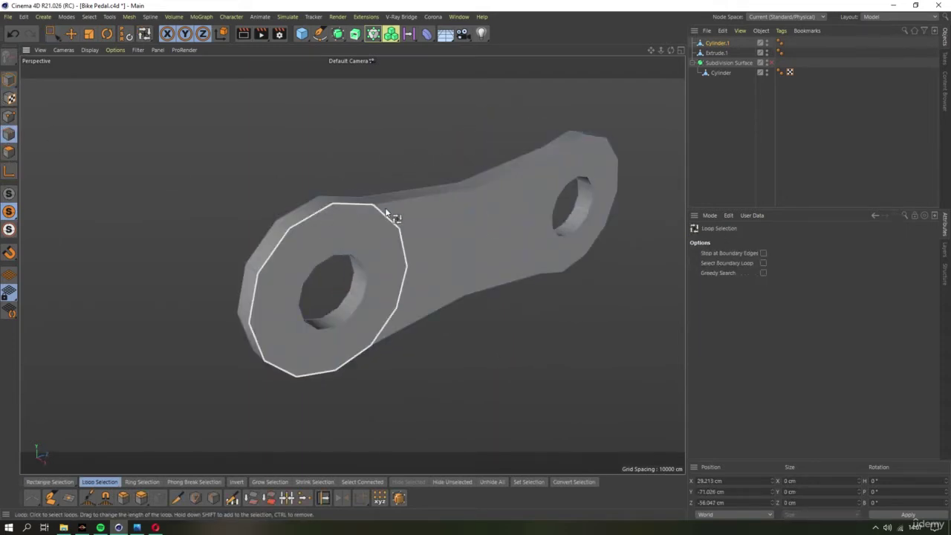
click(388, 208)
key(alt+Tab)
key(alt+Tab)
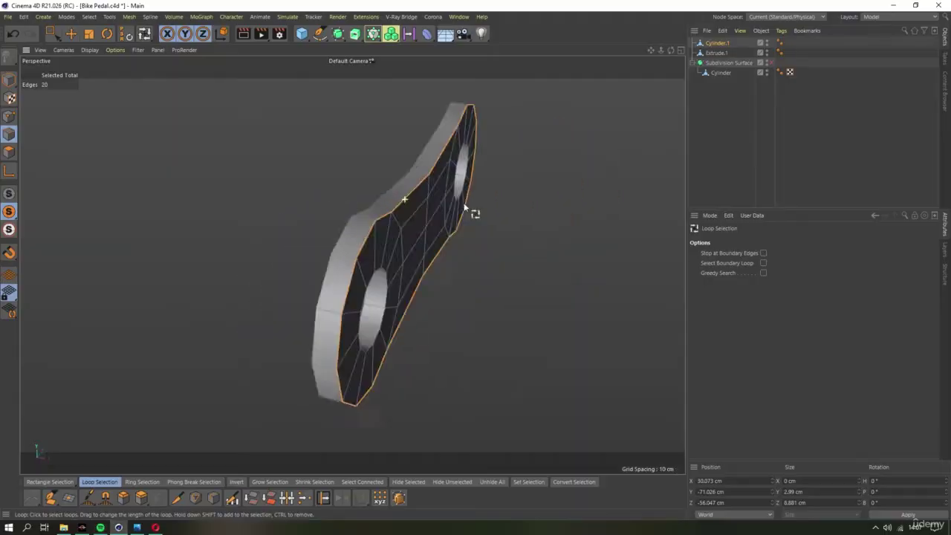
alt+drag(471, 212, 407, 227)
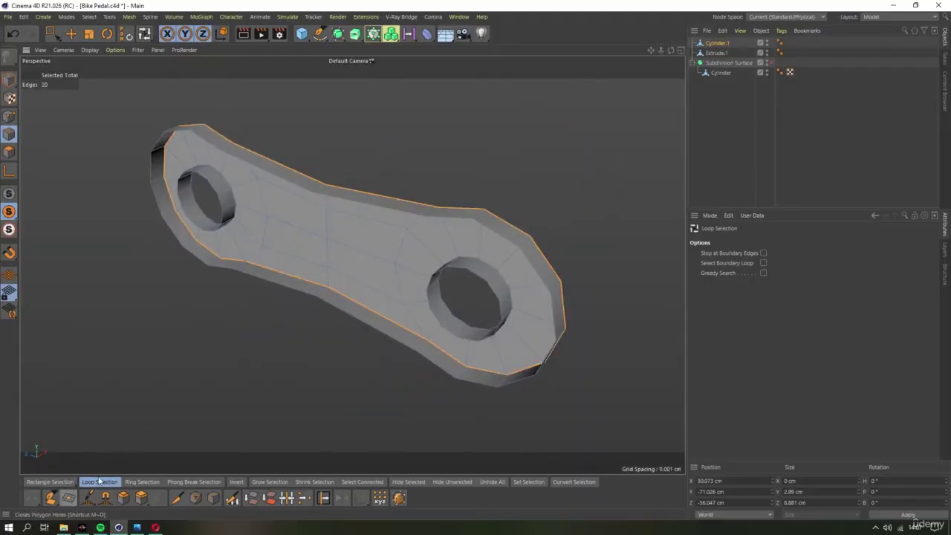
mouse_move(372, 319)
alt+mouse_down()
mouse_move(315, 307)
mouse_move(297, 290)
mouse_move(364, 227)
mouse_move(382, 248)
alt+mouse_up()
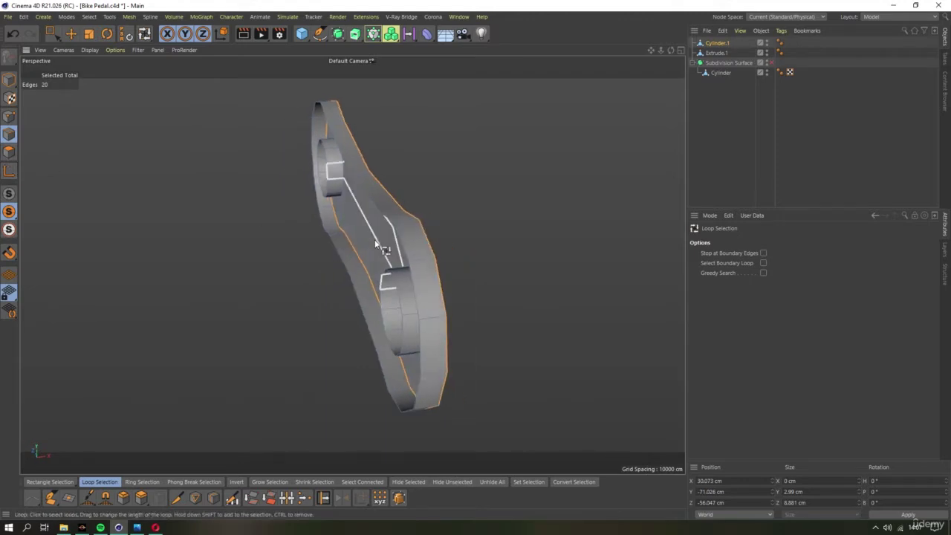
click(141, 497)
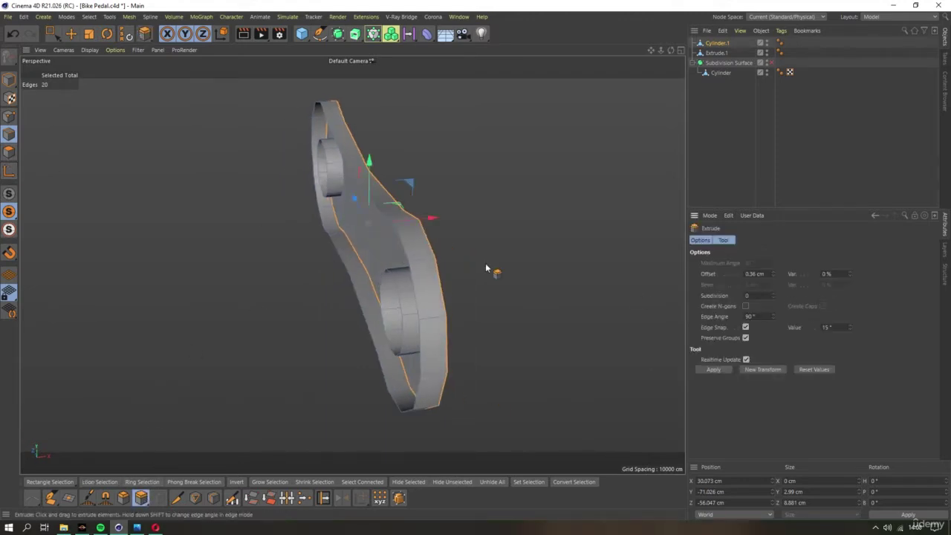
mouse_move(488, 270)
alt+mouse_down()
mouse_move(439, 263)
mouse_move(377, 227)
mouse_move(383, 249)
mouse_move(357, 248)
alt+mouse_up()
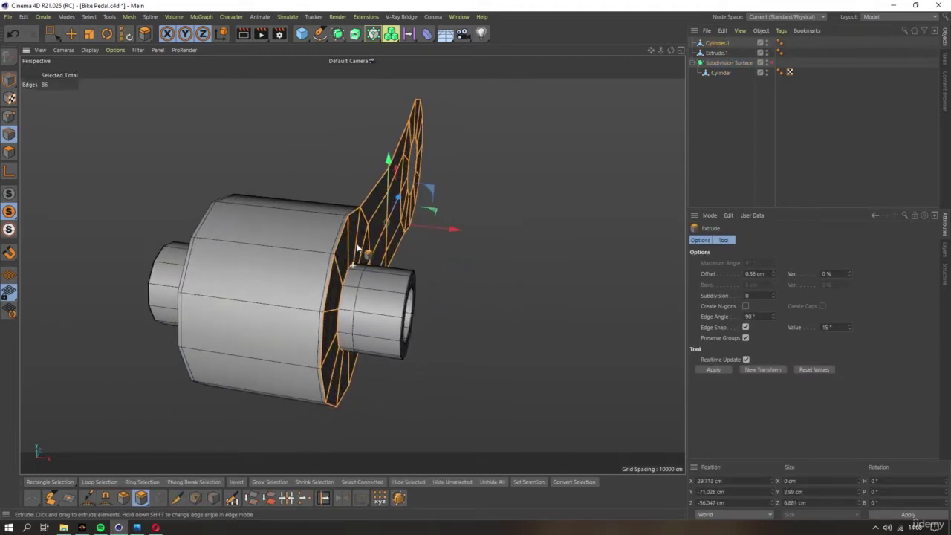
Extrude the polygons 0.39 cm with Create Caps enabled, then select all polygons
ctrl+click(10, 168)
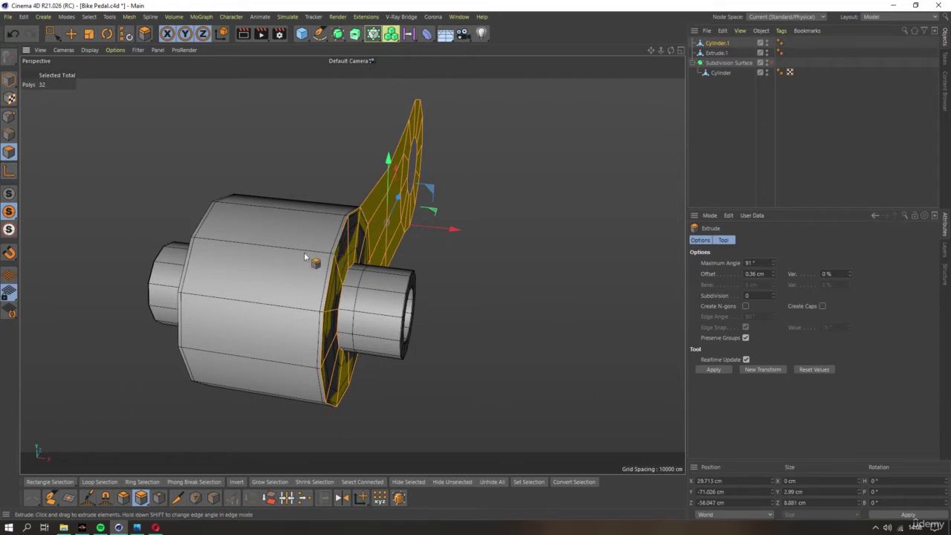
alt+drag(258, 249, 395, 273)
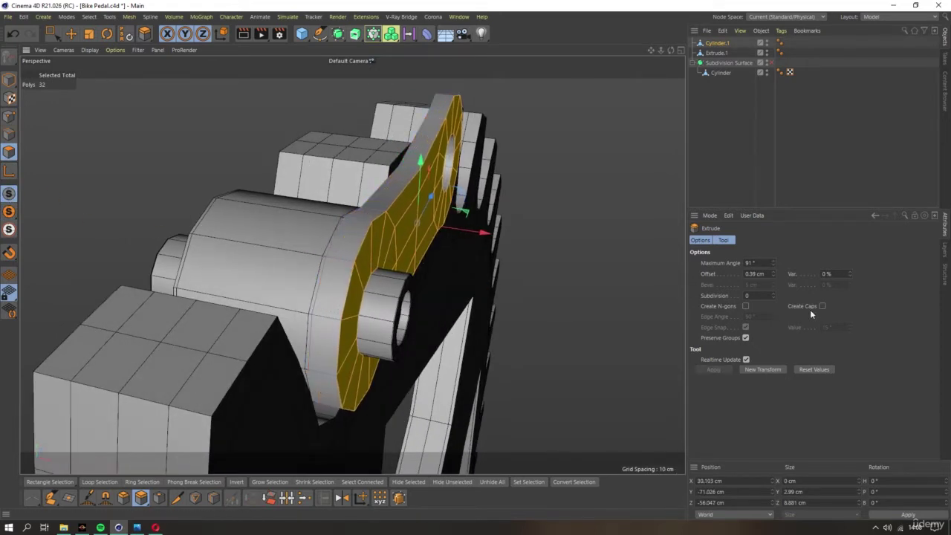
click(822, 305)
click(9, 212)
alt+drag(327, 237, 481, 219)
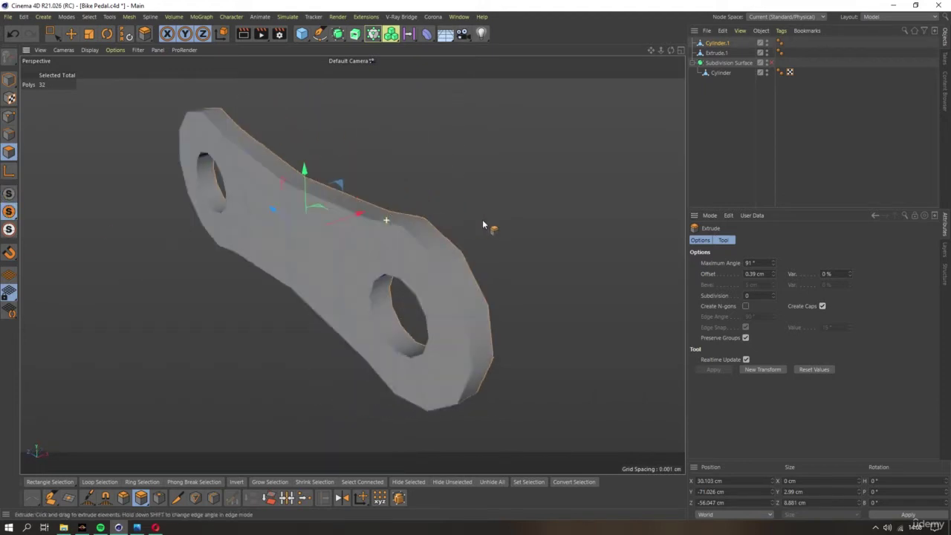
key(ctrl+a)
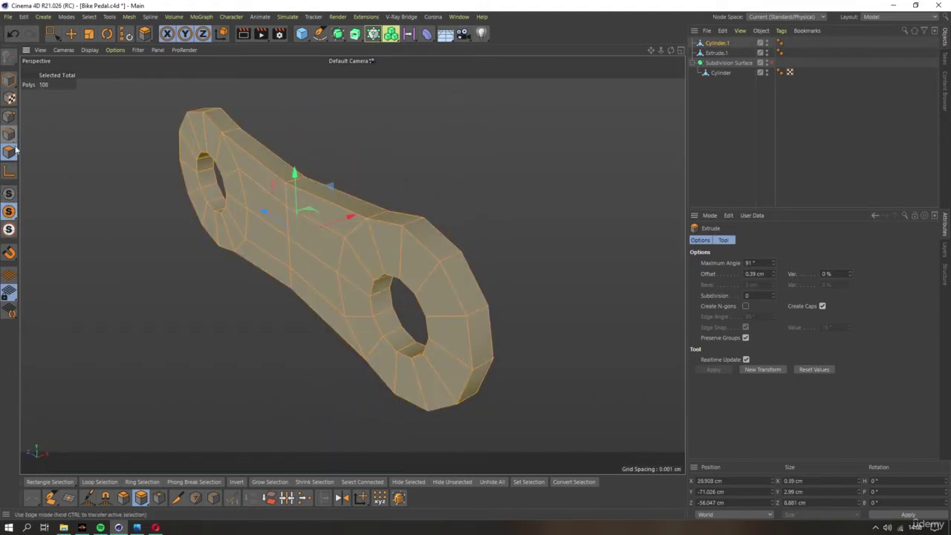
Loop-select the front and back outer outline edge loops of the soloed Cylinder.1
click(9, 194)
click(9, 211)
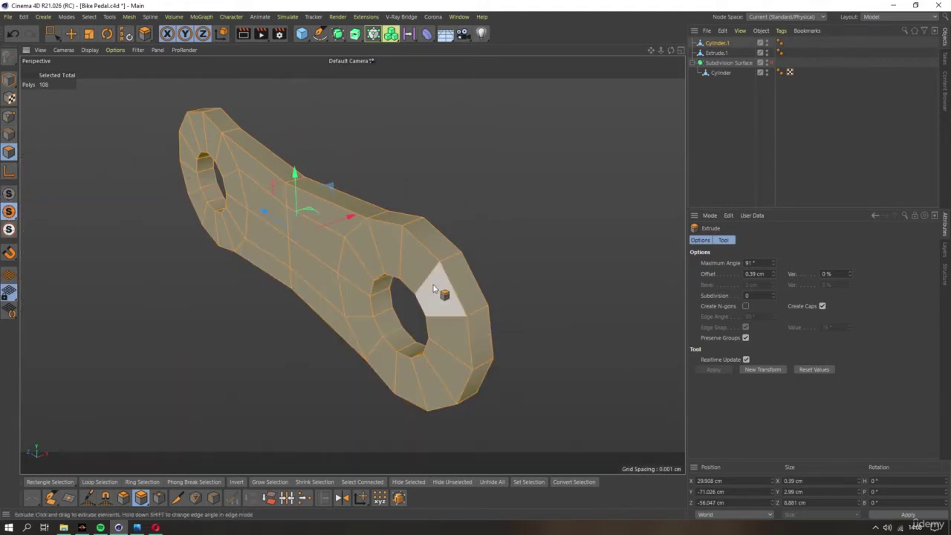
key(u)
key(l)
click(434, 254)
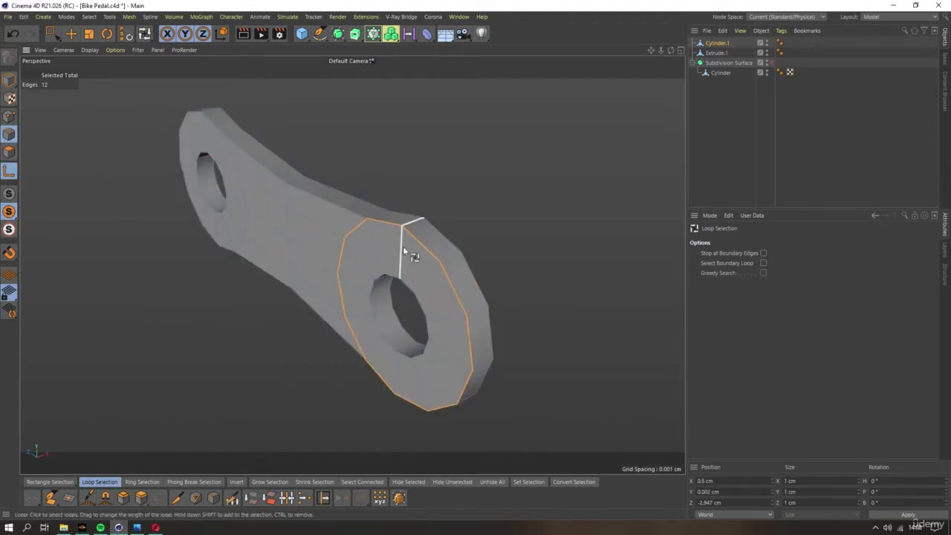
alt+drag(378, 255, 556, 266)
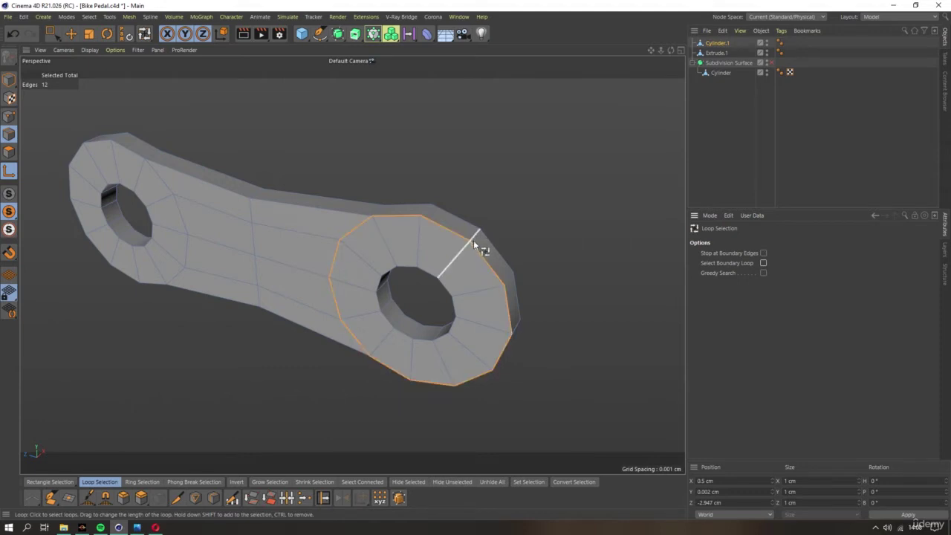
alt+drag(473, 256, 354, 248)
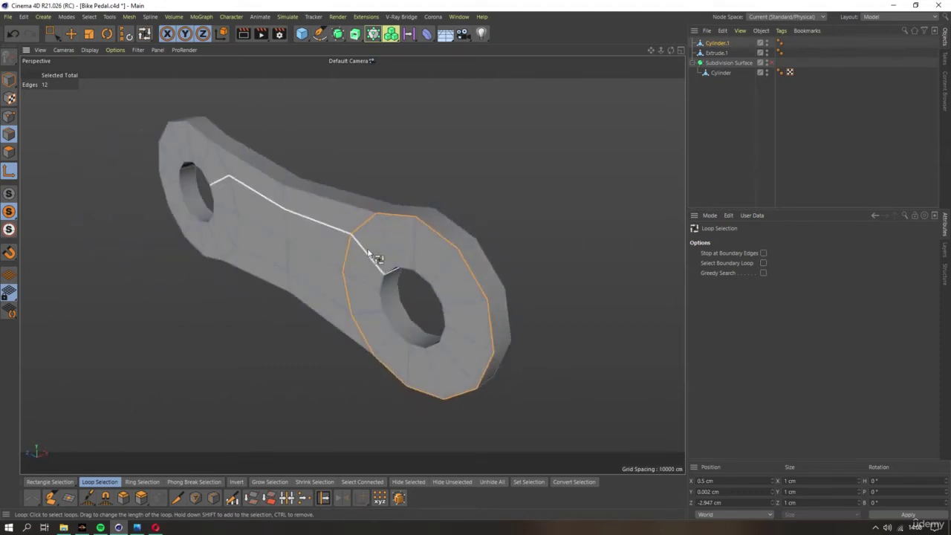
click(355, 212)
mouse_move(361, 216)
alt+mouse_down()
mouse_move(268, 241)
mouse_move(509, 212)
mouse_move(365, 224)
mouse_move(248, 207)
mouse_move(300, 205)
mouse_move(329, 168)
alt+mouse_up()
shift+click(460, 215)
scroll(301, 205, up, 2)
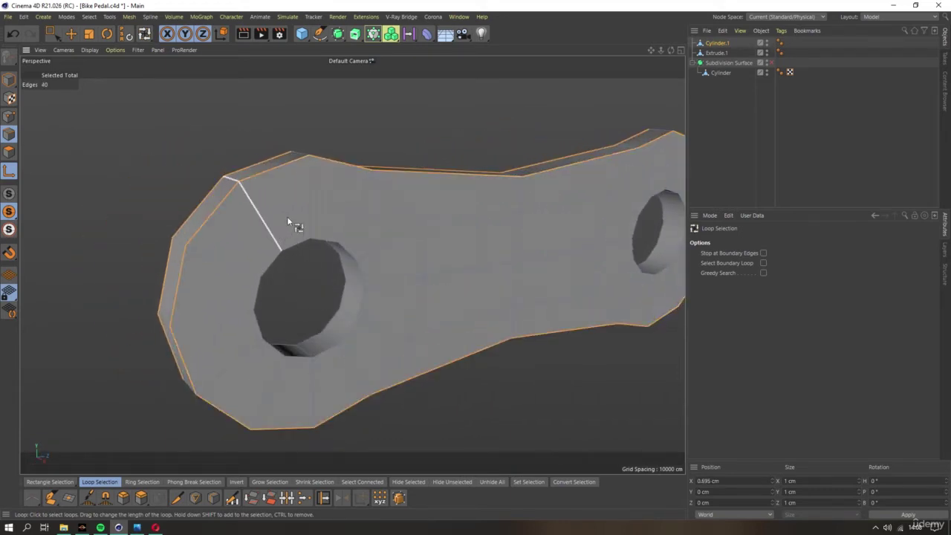
alt+drag(339, 233, 329, 223)
Bevel the outline edges in Chamfer mode with an offset of about 0.066 cm
click(124, 497)
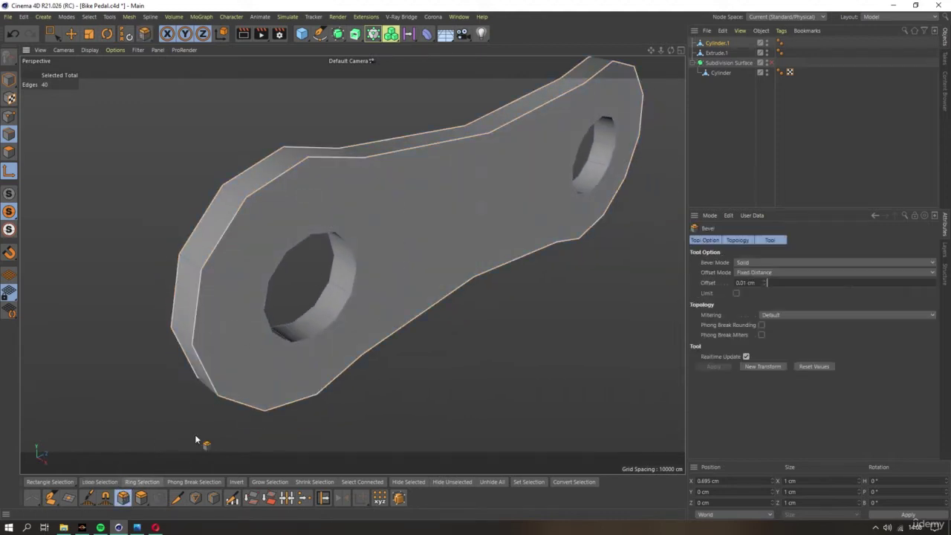
scroll(301, 205, up, 3)
scroll(334, 237, up, 2)
click(832, 262)
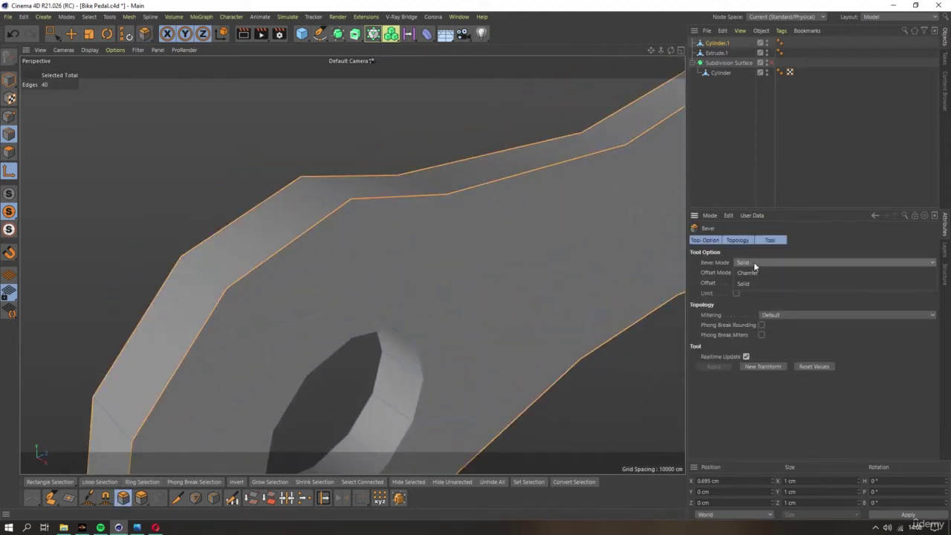
click(755, 278)
click(744, 282)
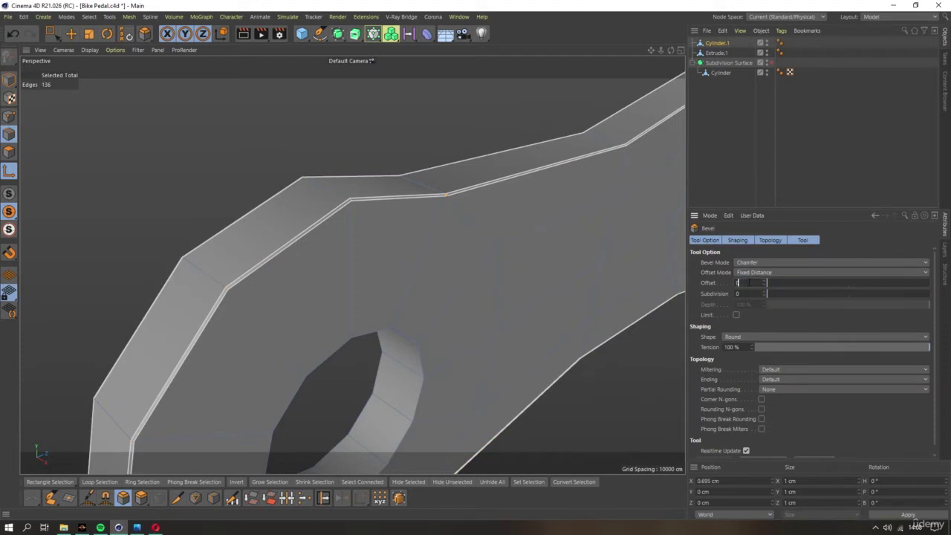
alt+drag(520, 297, 350, 260)
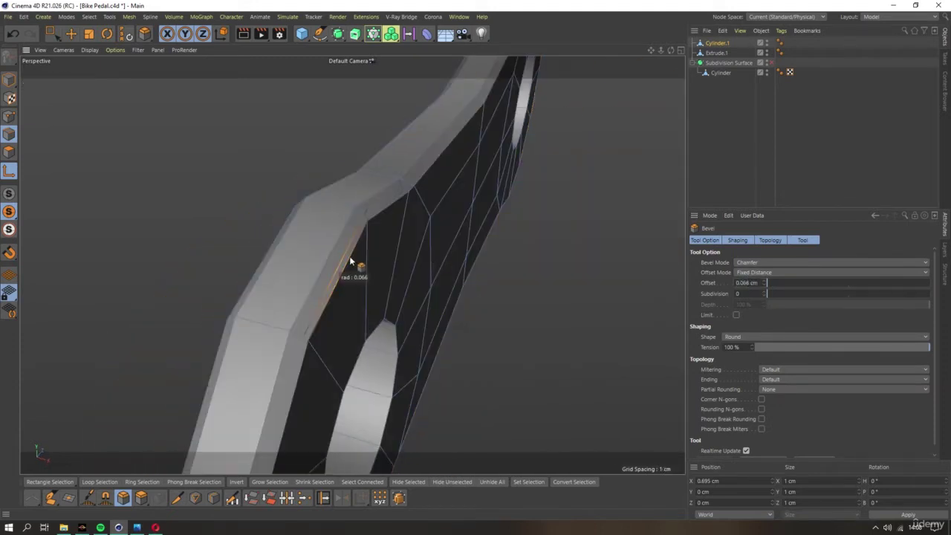
Inspect the chamfer and widen it to about 0.092 cm
scroll(363, 223, down, 5)
mouse_move(371, 187)
alt+mouse_down()
mouse_move(435, 233)
mouse_move(520, 267)
alt+mouse_up()
scroll(438, 219, up, 5)
scroll(388, 222, up, 4)
scroll(527, 270, down, 5)
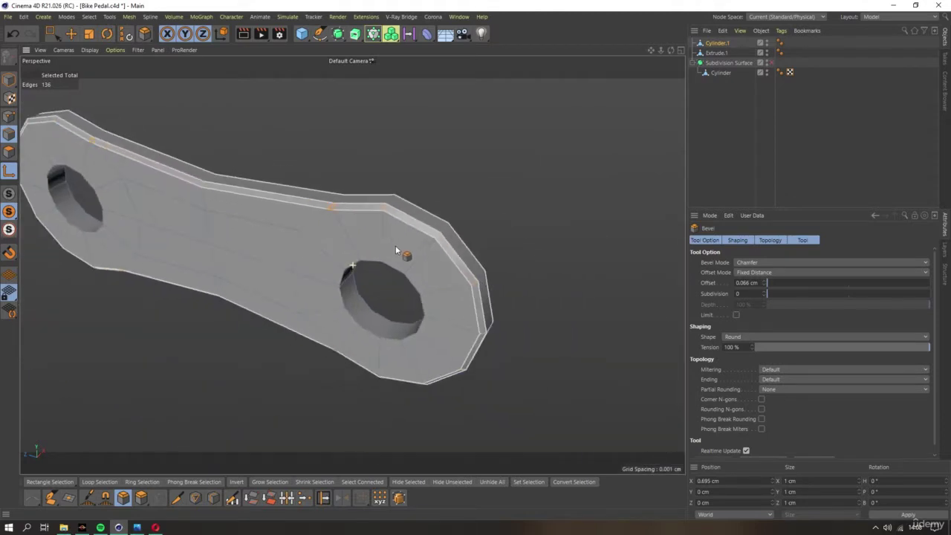
scroll(397, 254, up, 5)
mouse_move(417, 236)
alt+mouse_down()
mouse_move(484, 254)
mouse_move(470, 262)
mouse_move(479, 271)
alt+mouse_up()
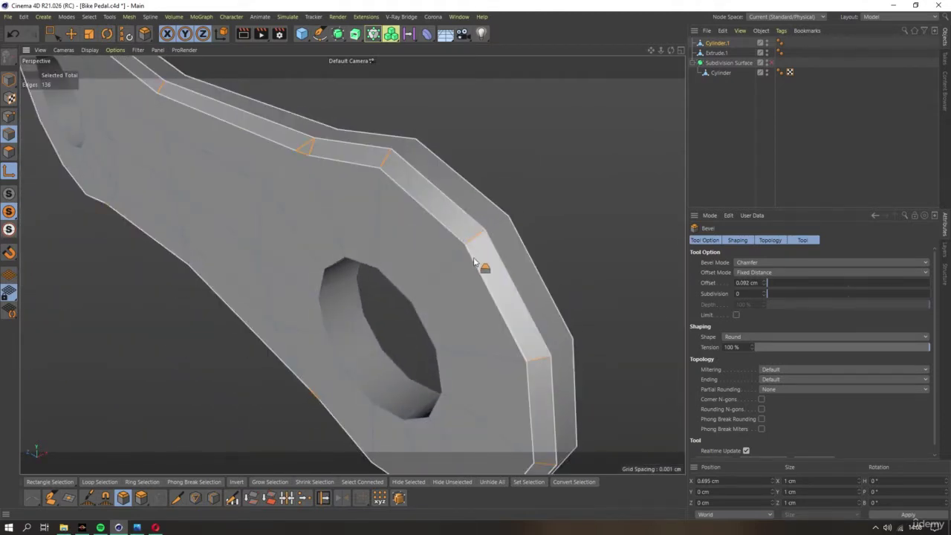
Loop-select the edge loop just inside the outline and orbit around the left hole
key(u)
key(l)
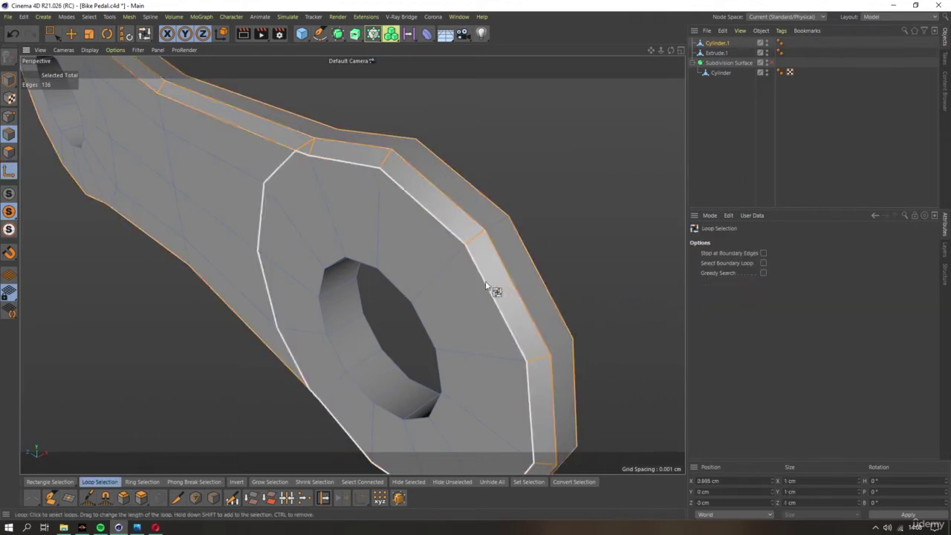
click(478, 261)
scroll(476, 260, down, 2)
scroll(478, 262, down, 2)
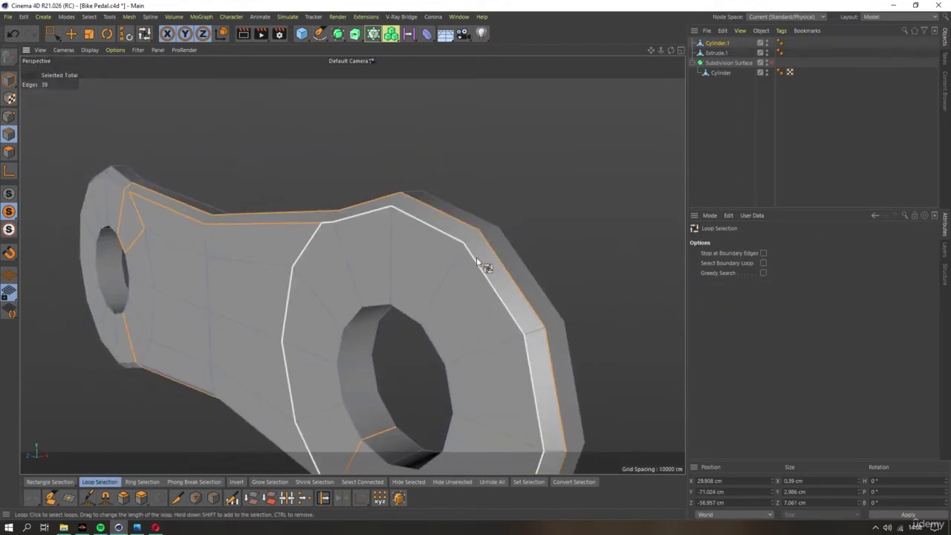
alt+drag(158, 222, 244, 248)
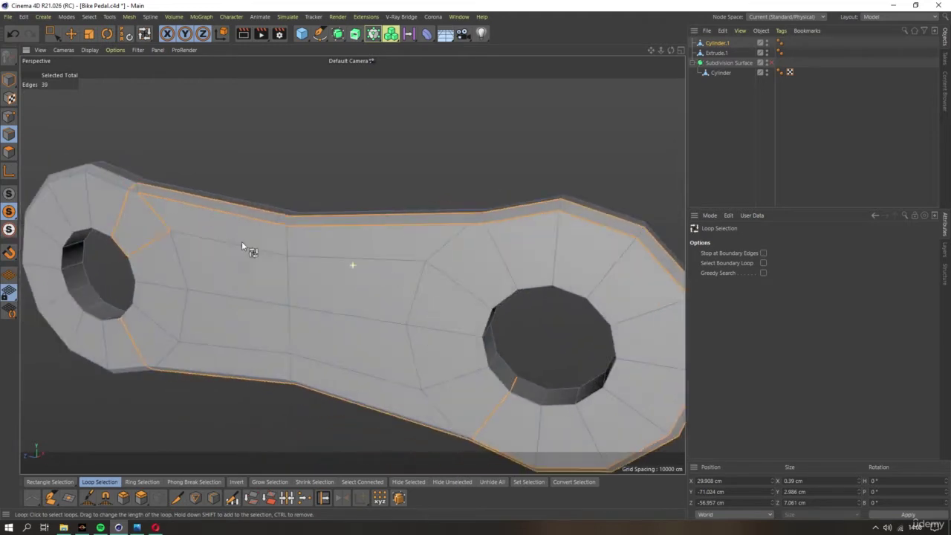
scroll(293, 219, up, 3)
scroll(329, 244, up, 2)
alt+drag(329, 244, 282, 183)
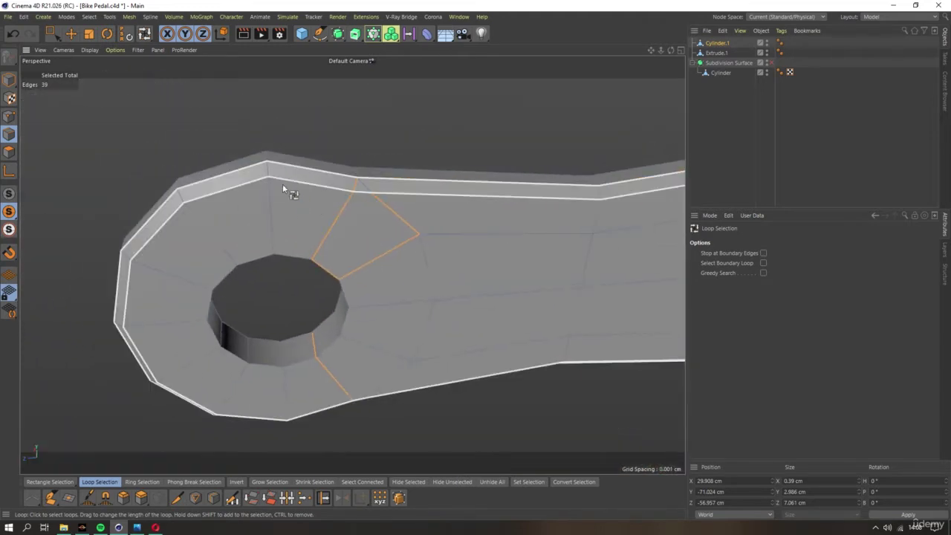
scroll(282, 183, down, 5)
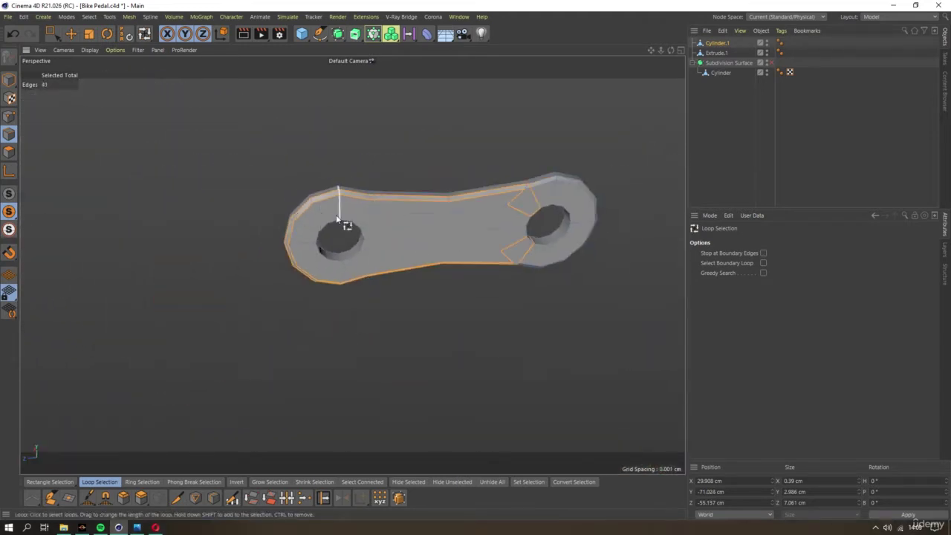
mouse_move(344, 212)
alt+mouse_down()
mouse_move(346, 233)
mouse_move(453, 276)
alt+mouse_up()
scroll(454, 276, up, 5)
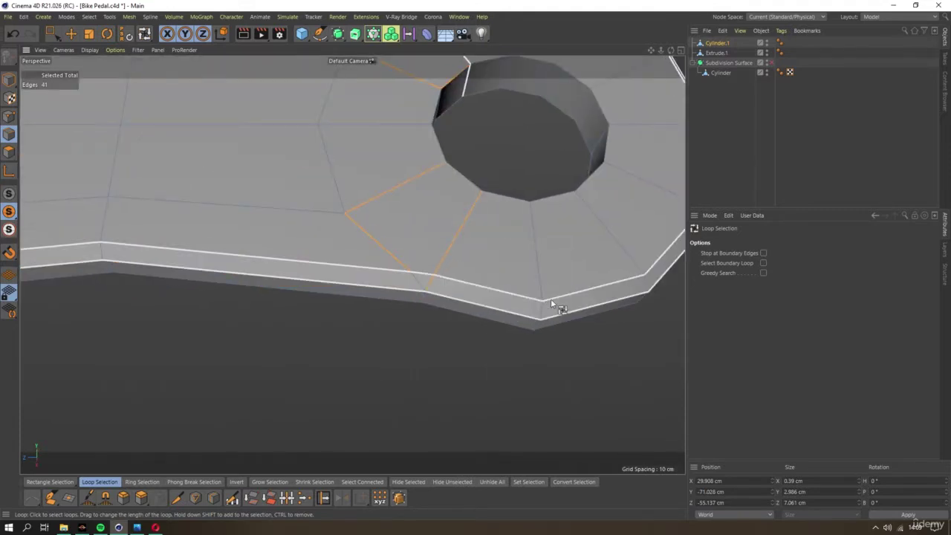
key(ctrl+z)
scroll(447, 289, down, 5)
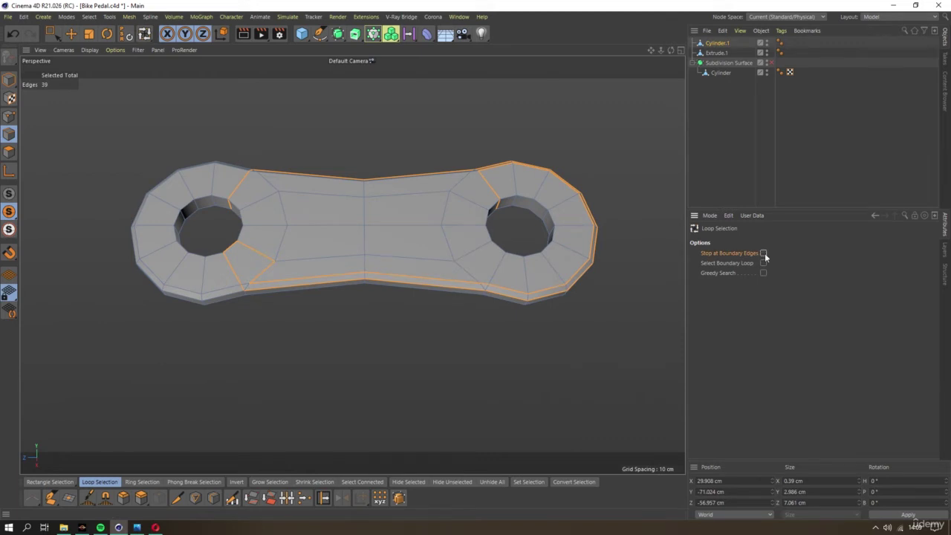
Use Live Selection to select the outer rim edges around the link's rounded end
click(53, 33)
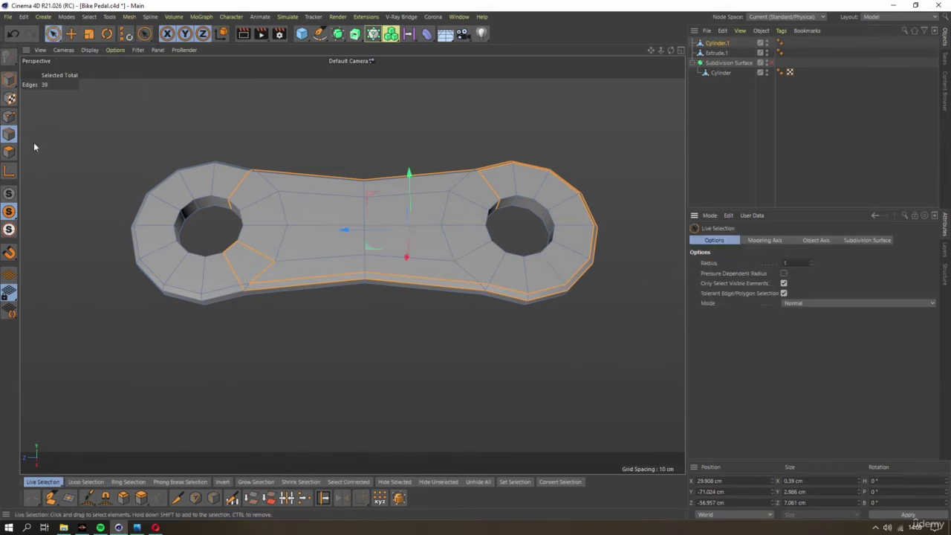
scroll(318, 272, up, 5)
drag(316, 282, 509, 278)
alt+middle_drag(509, 279, 401, 253)
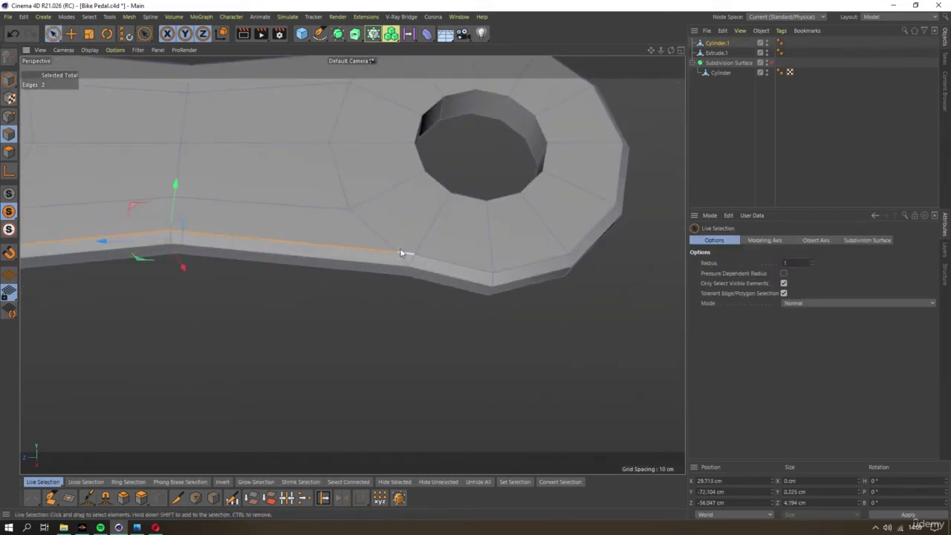
scroll(410, 257, up, 3)
shift+click(397, 256)
alt+middle_drag(508, 260, 486, 272)
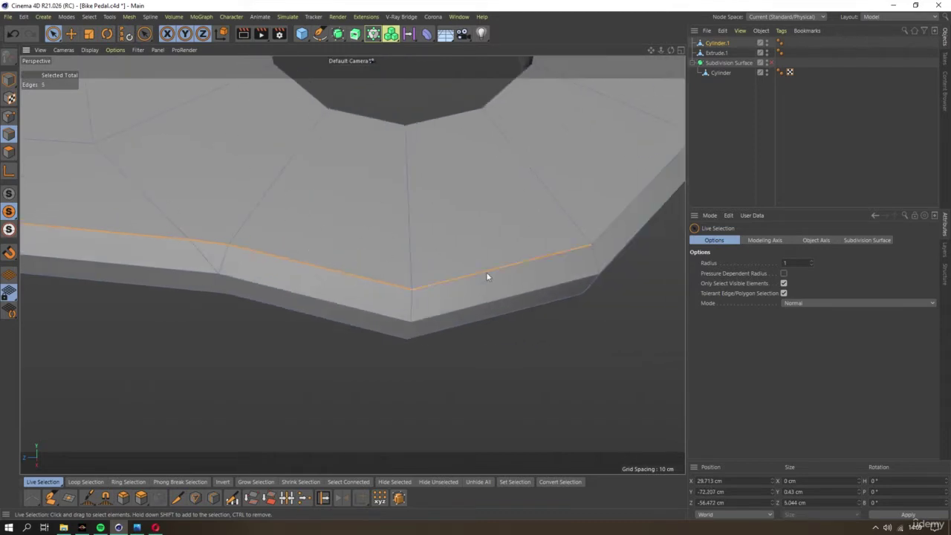
alt+middle_drag(666, 153, 431, 246)
shift+click(431, 245)
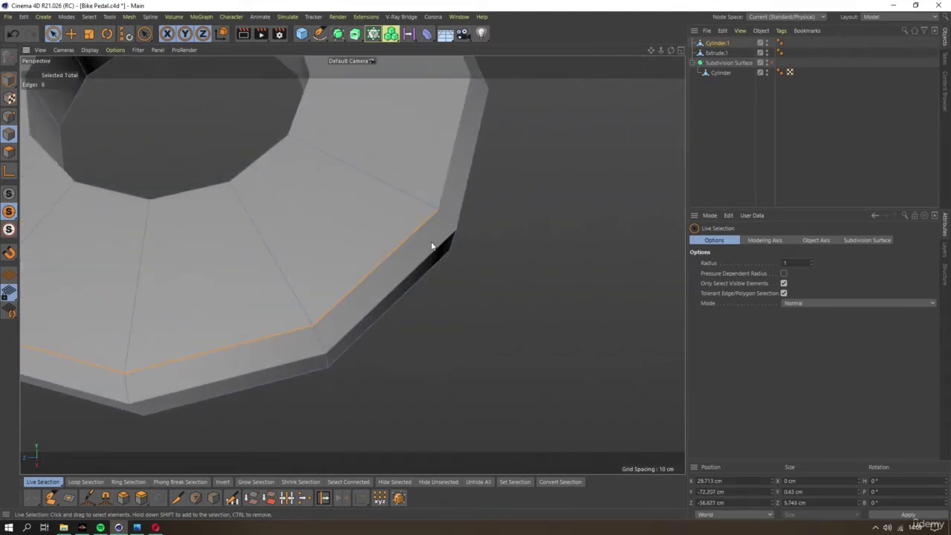
mouse_move(446, 177)
alt+middle_down()
mouse_move(457, 169)
mouse_move(367, 219)
alt+middle_up()
shift+click(431, 180)
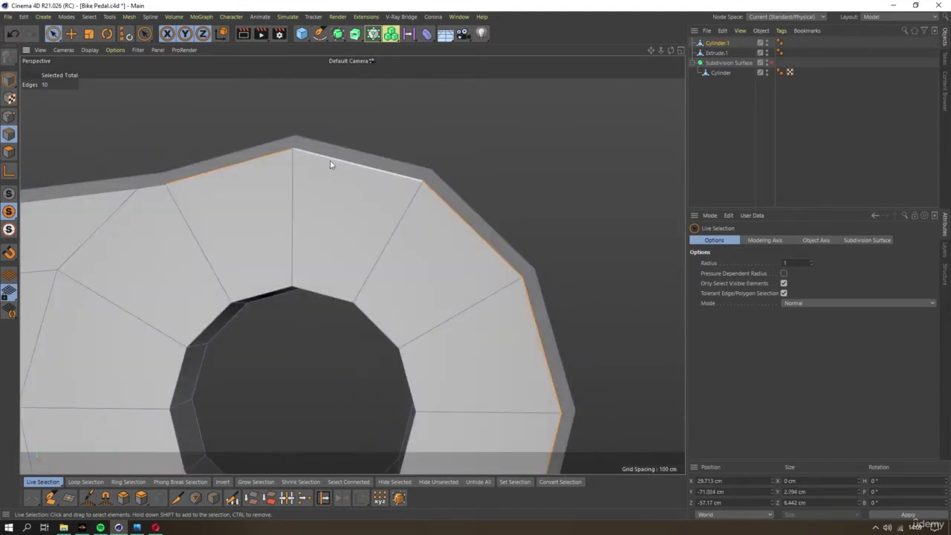
scroll(312, 205, down, 5)
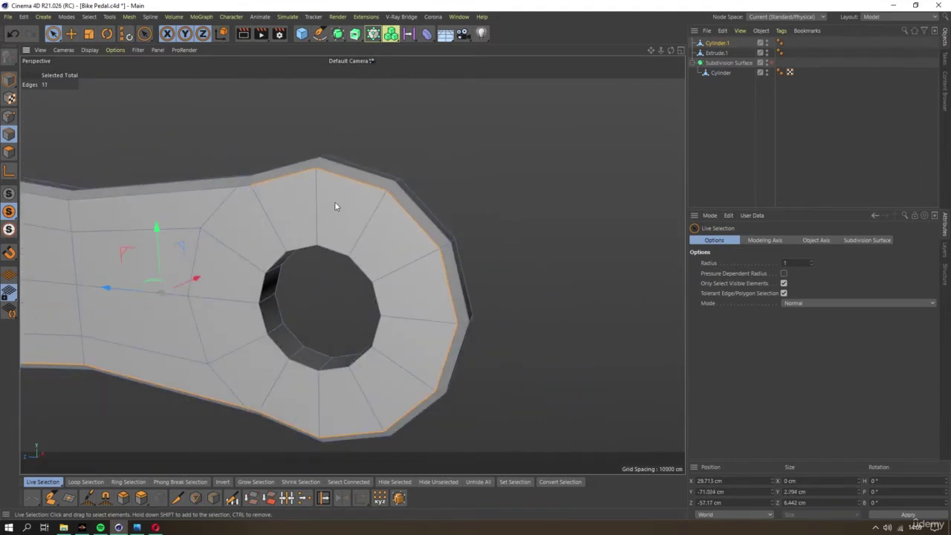
scroll(262, 206, up, 5)
scroll(262, 201, down, 3)
Switch to Polygons mode with Loop Selection (U~L) to target the side-wall band
click(9, 152)
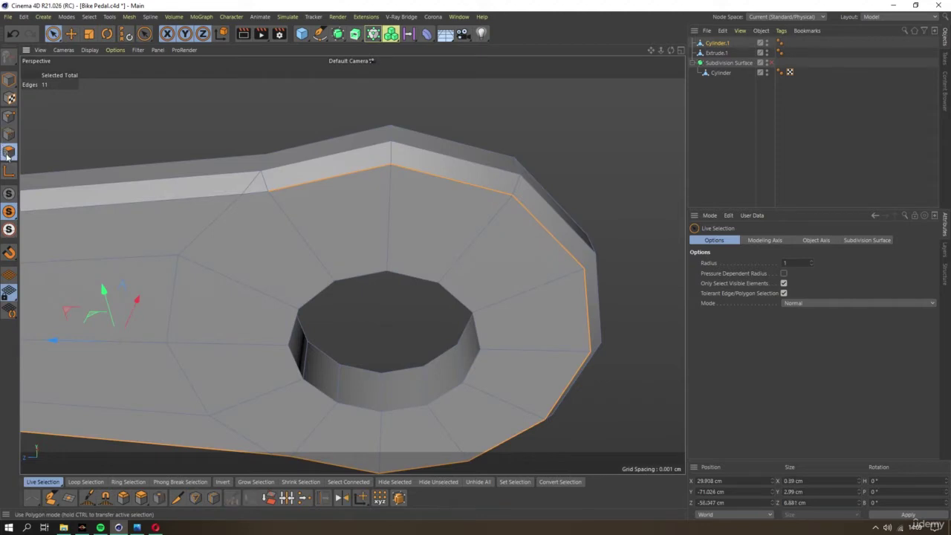
key(u)
key(l)
scroll(268, 191, up, 3)
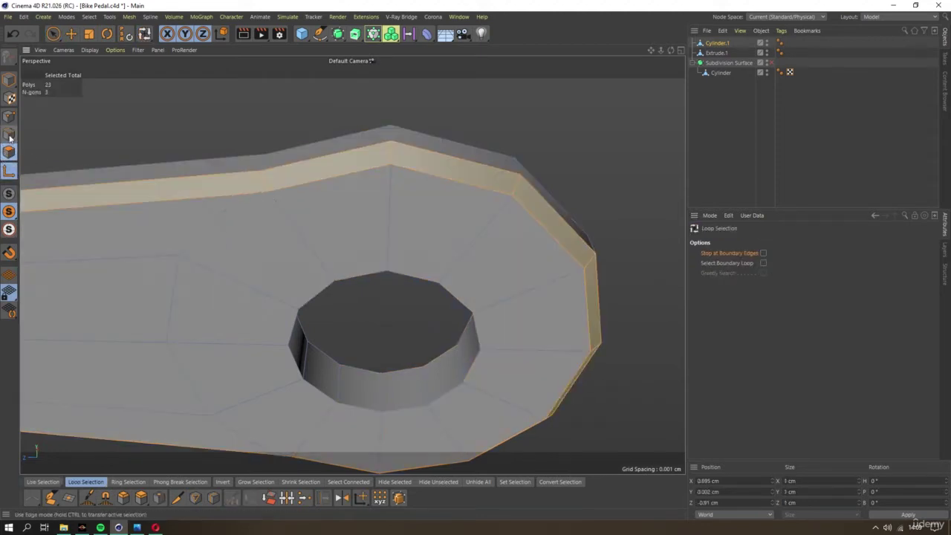
Convert the side-wall polygon band to edges and deselect stray rim edges
ctrl+click(9, 134)
key(space)
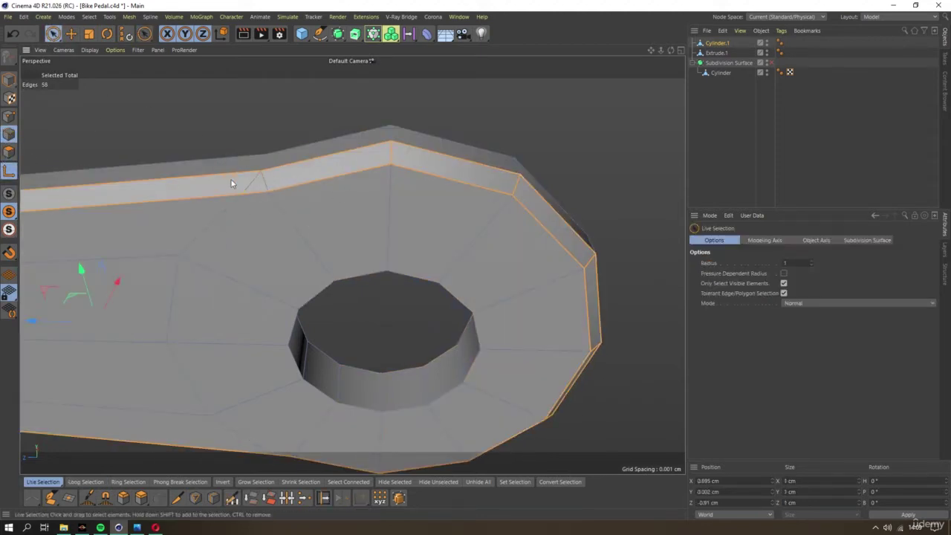
alt+drag(530, 193, 438, 196)
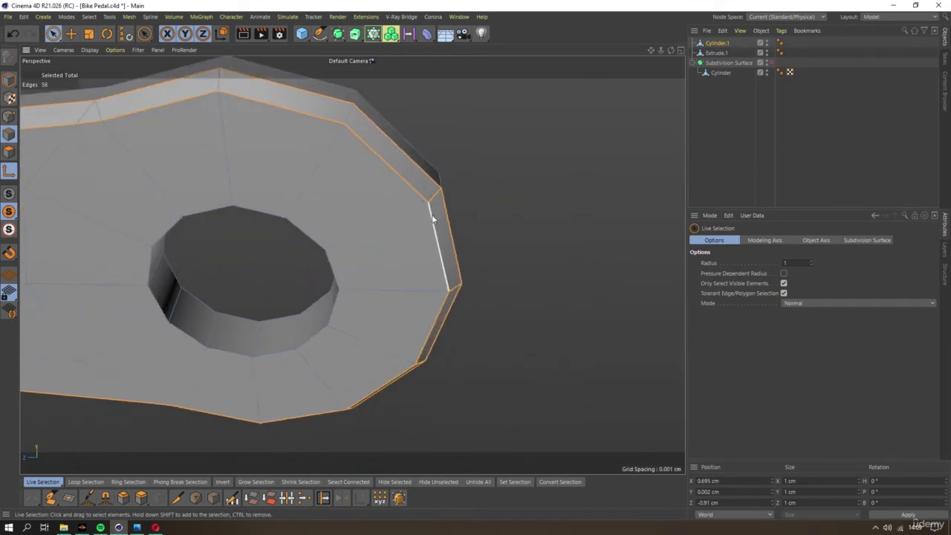
mouse_move(451, 345)
alt+mouse_down()
mouse_move(441, 157)
mouse_move(365, 274)
alt+mouse_up()
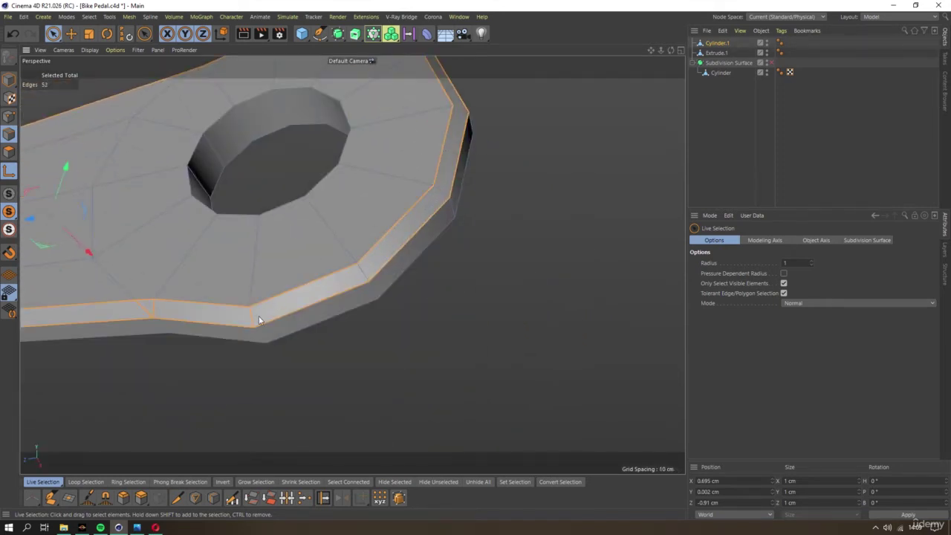
scroll(153, 309, down, 5)
scroll(206, 295, down, 3)
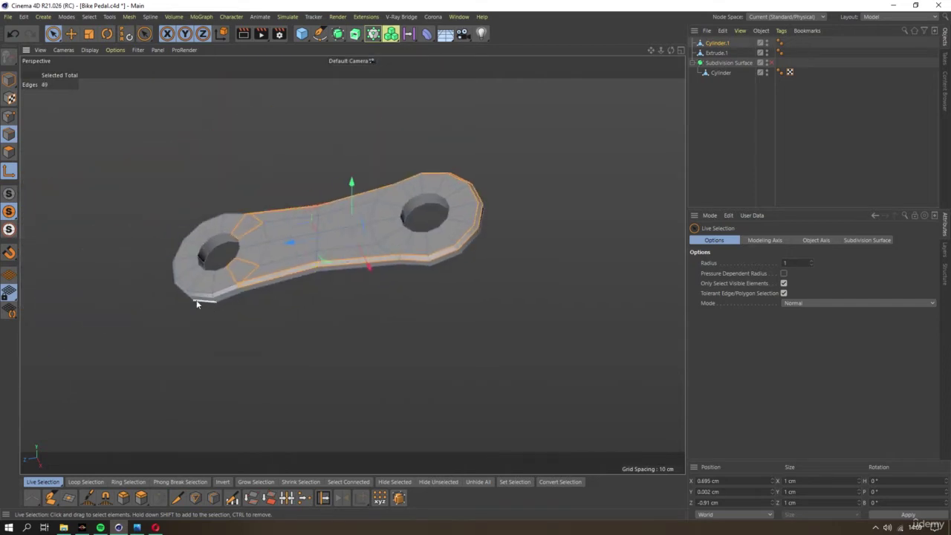
scroll(375, 263, up, 10)
ctrl+click(375, 266)
scroll(375, 264, down, 3)
scroll(347, 252, down, 4)
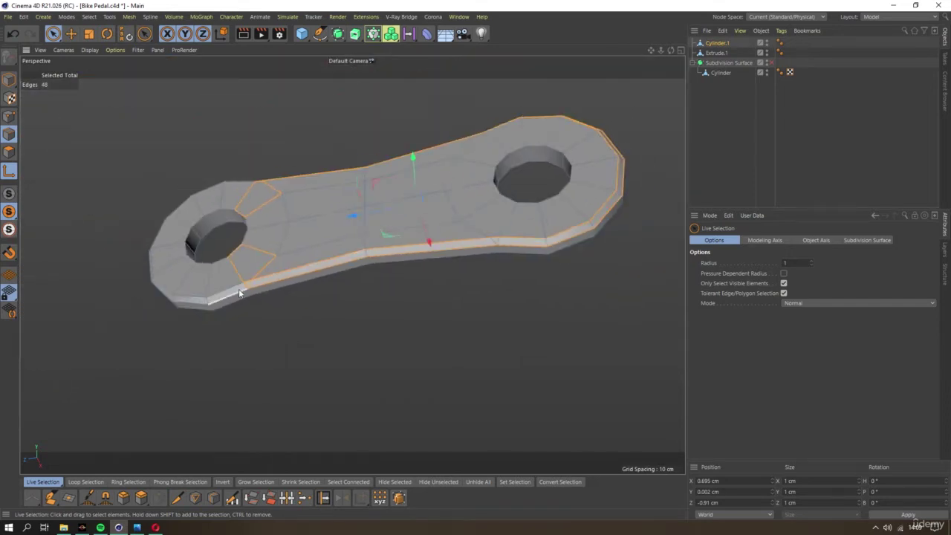
ctrl+click(226, 297)
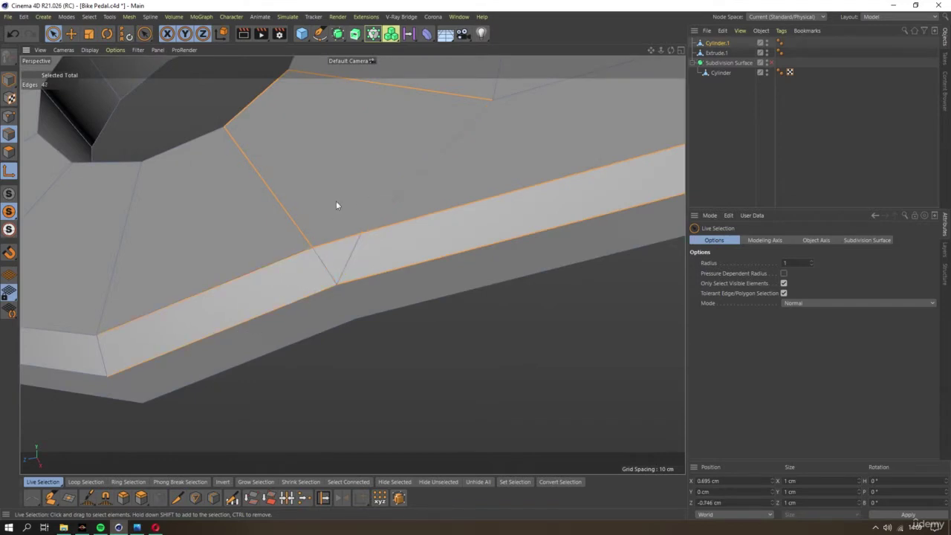
scroll(419, 141, down, 5)
alt+drag(415, 204, 333, 206)
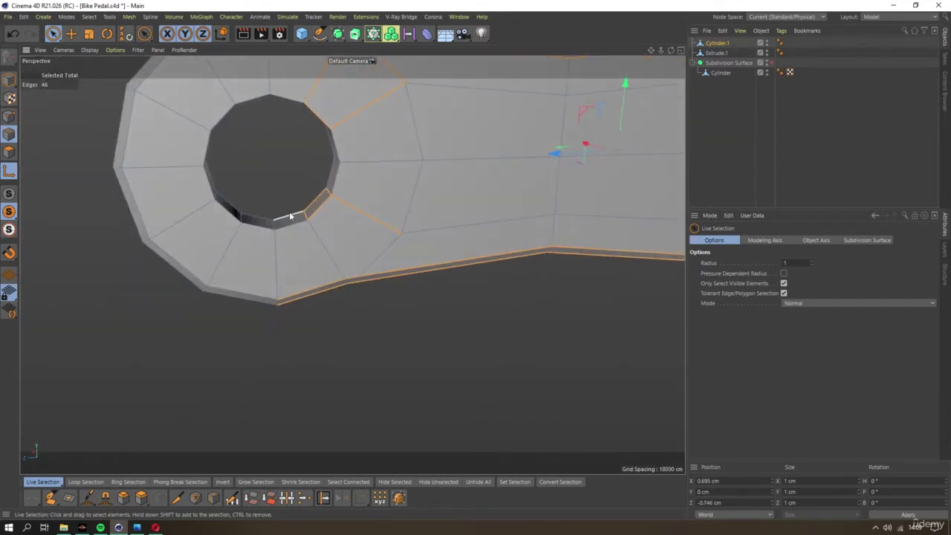
With a radius-16 brush, drop the hole edges and add the lower-left, left and top outline edges
middle_drag(290, 198, 307, 199)
ctrl+click(308, 199)
alt+drag(307, 199, 294, 195)
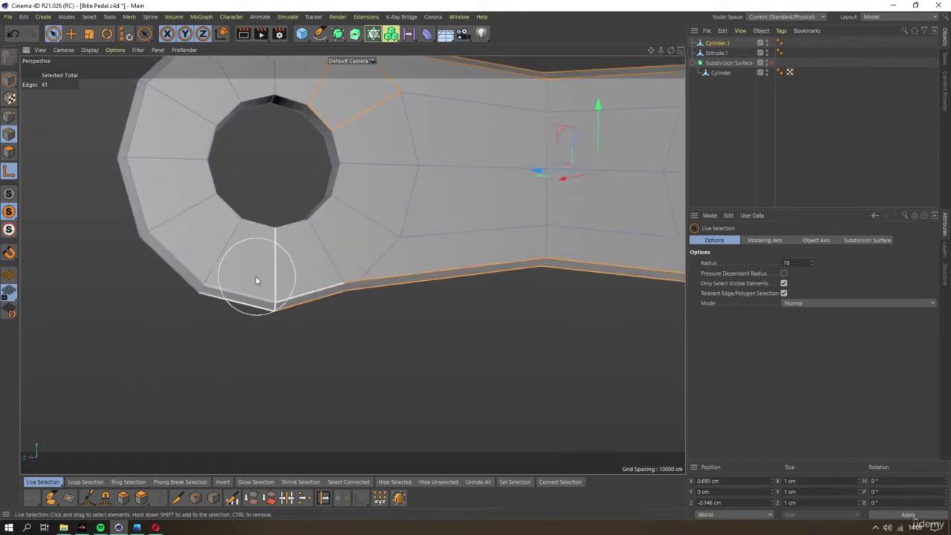
alt+drag(256, 276, 238, 220)
scroll(238, 220, up, 4)
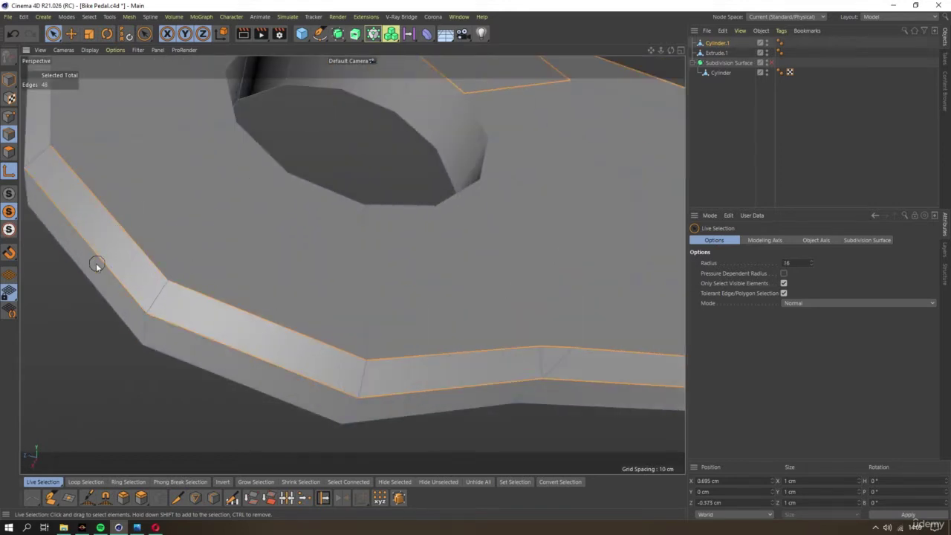
shift+drag(95, 263, 45, 193)
scroll(219, 292, down, 4)
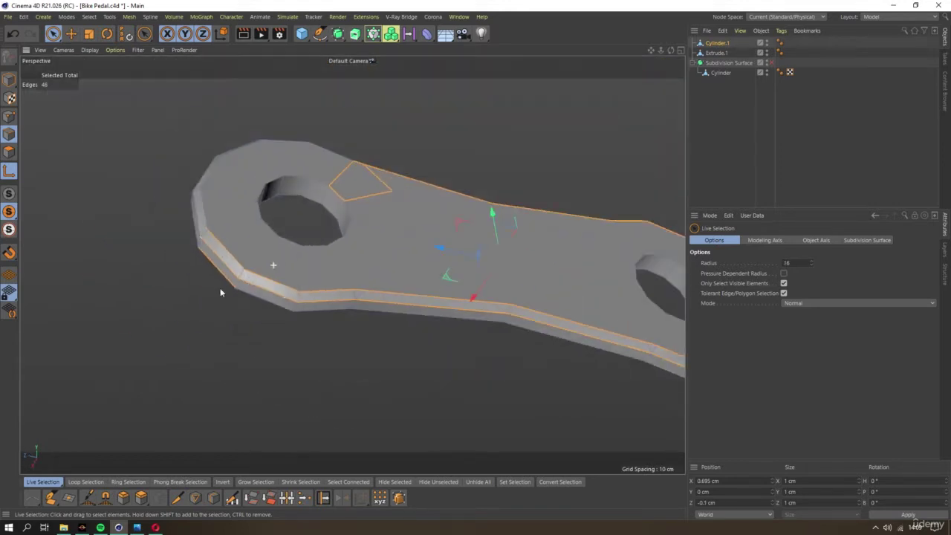
shift+click(261, 273)
mouse_move(261, 273)
alt+mouse_down()
mouse_move(350, 297)
mouse_move(272, 216)
mouse_move(255, 139)
mouse_move(257, 210)
mouse_move(286, 261)
mouse_move(282, 213)
mouse_move(291, 227)
mouse_move(319, 225)
alt+mouse_up()
scroll(329, 278, up, 3)
shift+click(257, 211)
shift+click(282, 212)
scroll(293, 197, up, 3)
shift+click(293, 198)
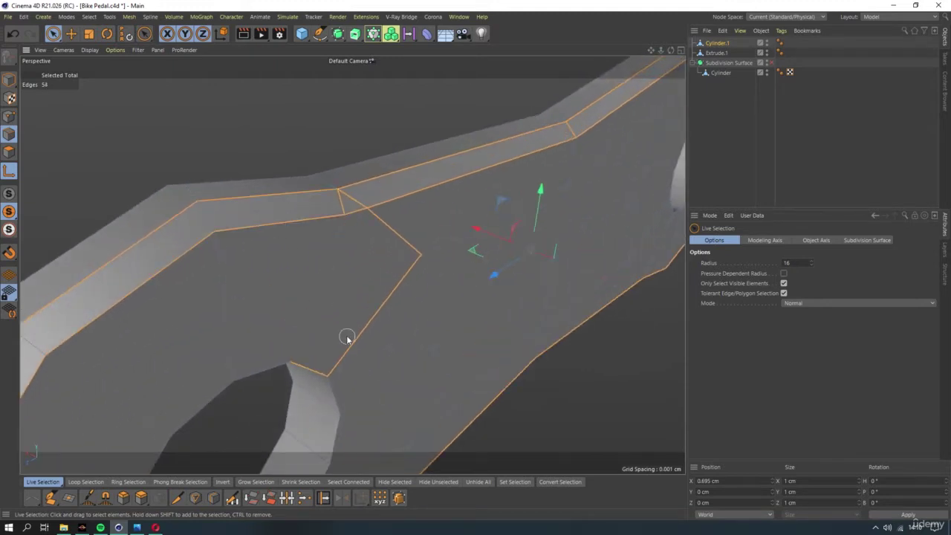
Deselect extra edges at the outline kink and review the full outline edge selection
alt+drag(407, 244, 372, 190)
ctrl+click(329, 212)
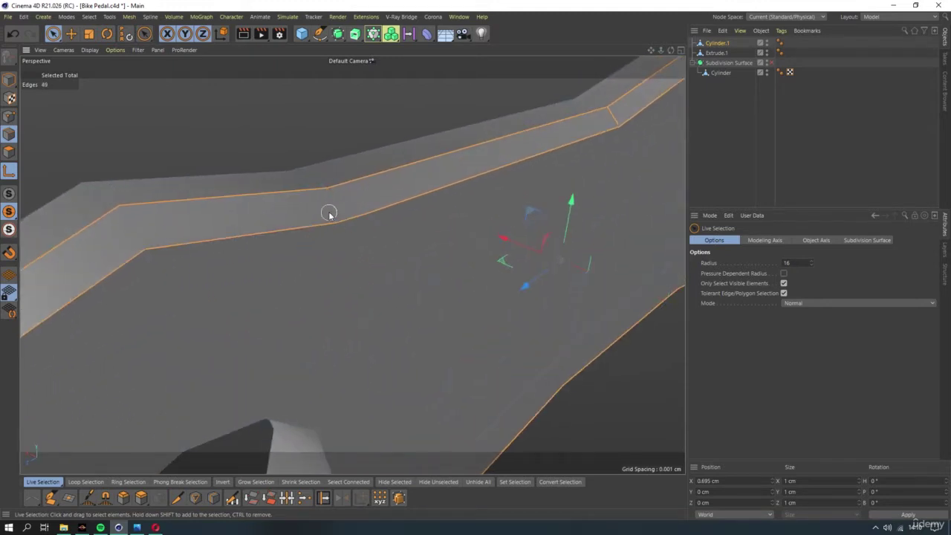
mouse_move(329, 212)
alt+mouse_down()
mouse_move(357, 297)
mouse_move(353, 244)
mouse_move(317, 250)
mouse_move(361, 322)
mouse_move(401, 249)
mouse_move(315, 259)
alt+mouse_up()
scroll(356, 257, up, 3)
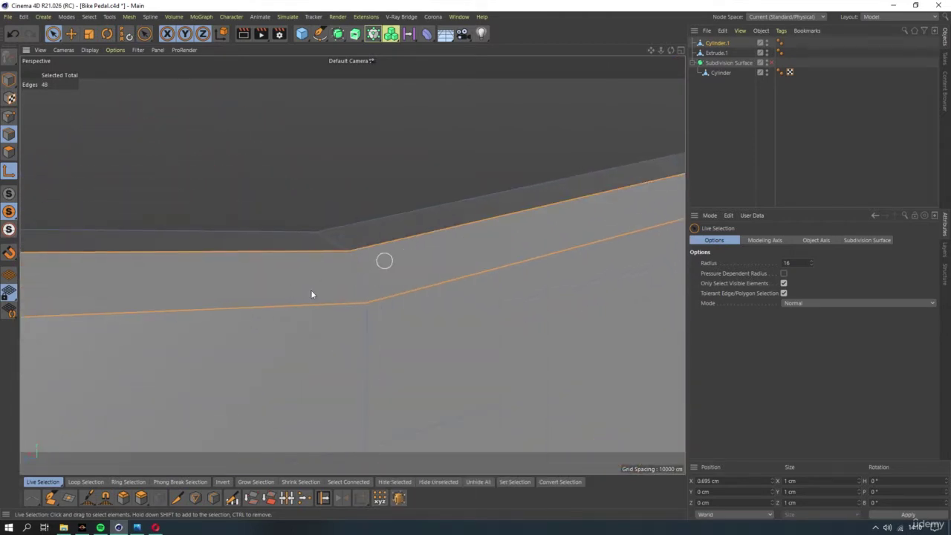
scroll(310, 294, down, 3)
mouse_move(280, 307)
alt+mouse_down()
mouse_move(344, 242)
mouse_move(331, 250)
mouse_move(349, 153)
mouse_move(412, 178)
mouse_move(518, 340)
mouse_move(418, 303)
alt+mouse_up()
scroll(331, 250, down, 2)
scroll(488, 320, up, 5)
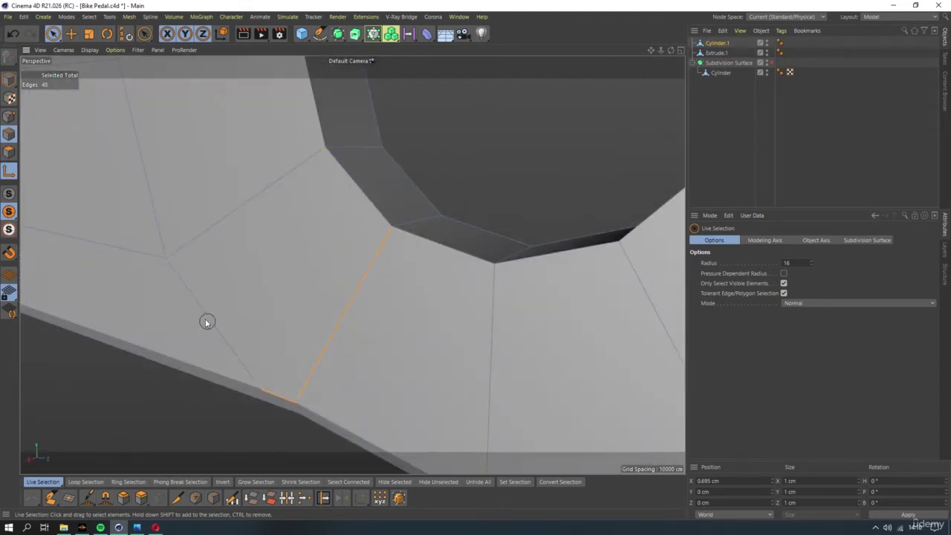
scroll(307, 293, down, 2)
scroll(289, 247, down, 5)
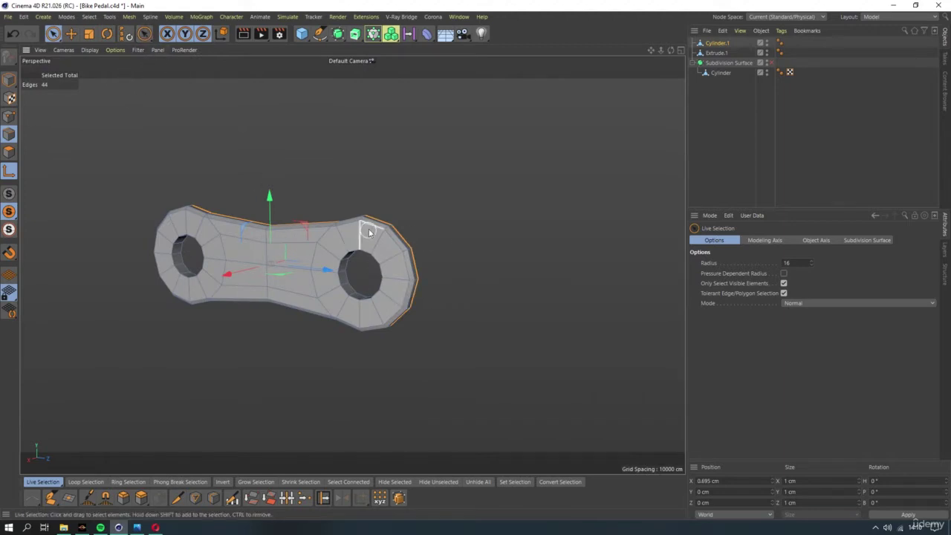
mouse_move(369, 233)
alt+mouse_down()
mouse_move(319, 237)
mouse_move(372, 227)
mouse_move(211, 213)
mouse_move(370, 199)
mouse_move(206, 204)
mouse_move(173, 216)
mouse_move(137, 262)
alt+mouse_up()
click(9, 151)
Loop-select the side-wall polygon band and convert it to edges
scroll(295, 267, up, 5)
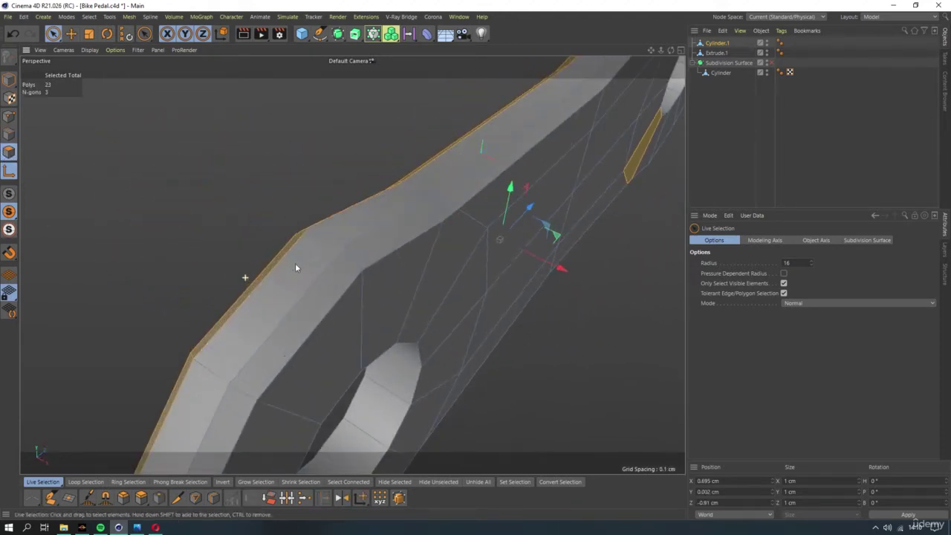
mouse_move(295, 267)
alt+mouse_down()
mouse_move(388, 263)
mouse_move(359, 268)
alt+mouse_up()
key(u)
key(l)
click(381, 295)
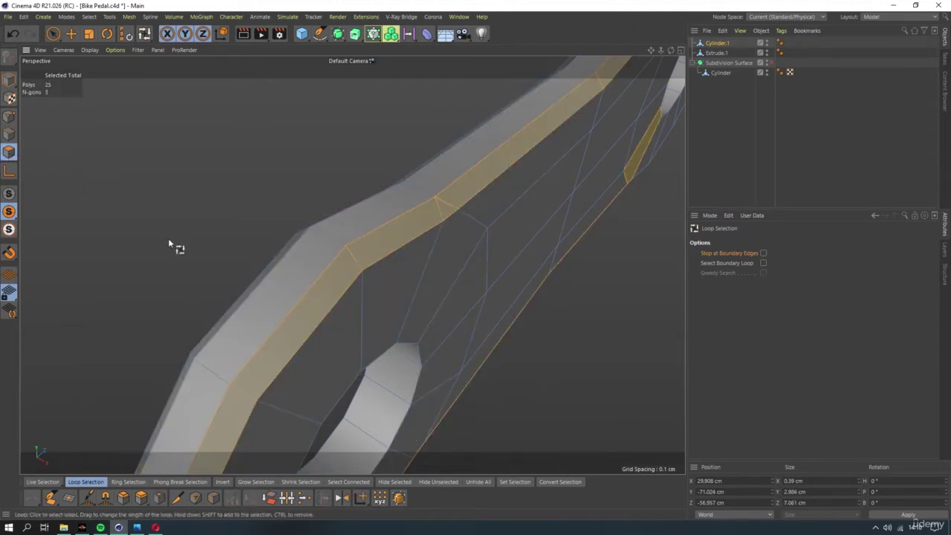
ctrl+click(9, 134)
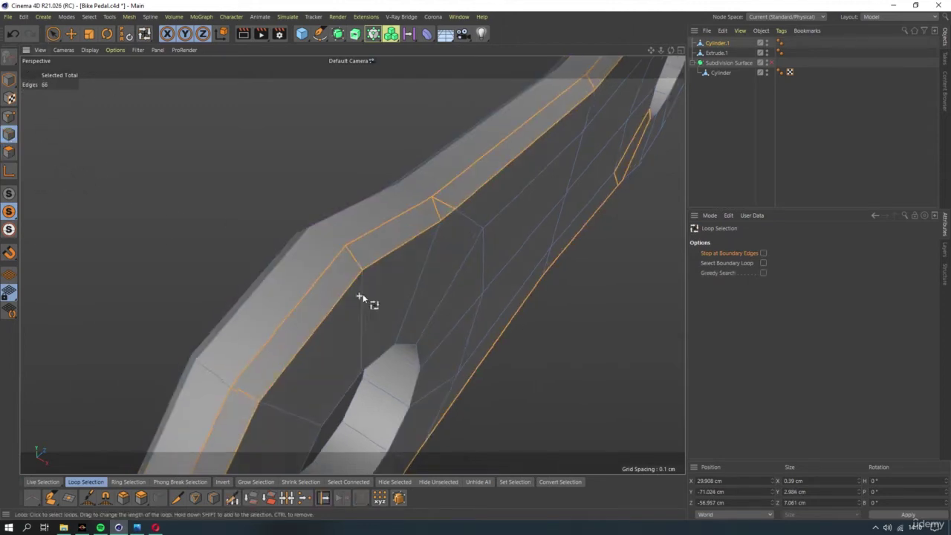
Replace the middle edge loop with the other border loop of the side wall
mouse_move(363, 293)
alt+mouse_down()
mouse_move(401, 285)
mouse_move(272, 249)
alt+mouse_up()
ctrl+click(397, 281)
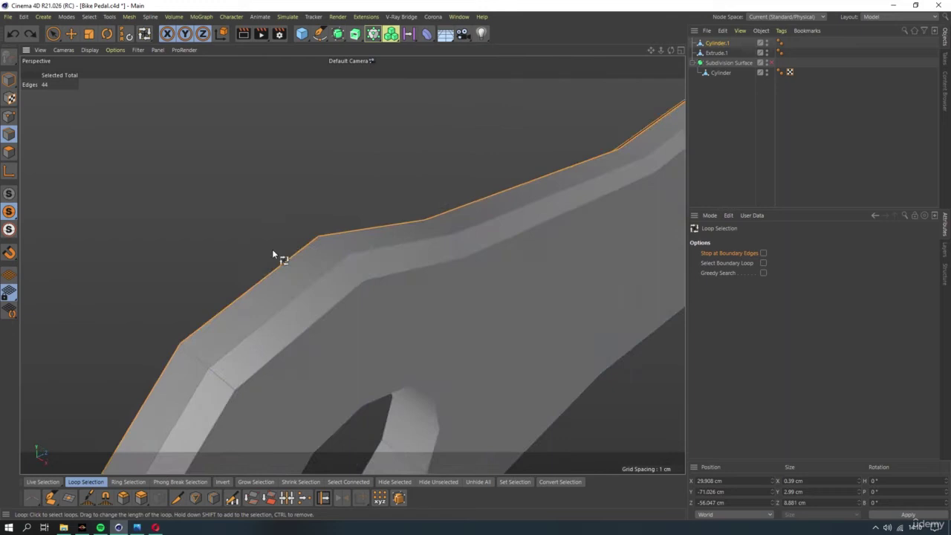
shift+click(333, 271)
scroll(333, 272, down, 6)
mouse_move(370, 287)
alt+mouse_down()
mouse_move(299, 164)
mouse_move(295, 138)
alt+mouse_up()
scroll(390, 299, up, 5)
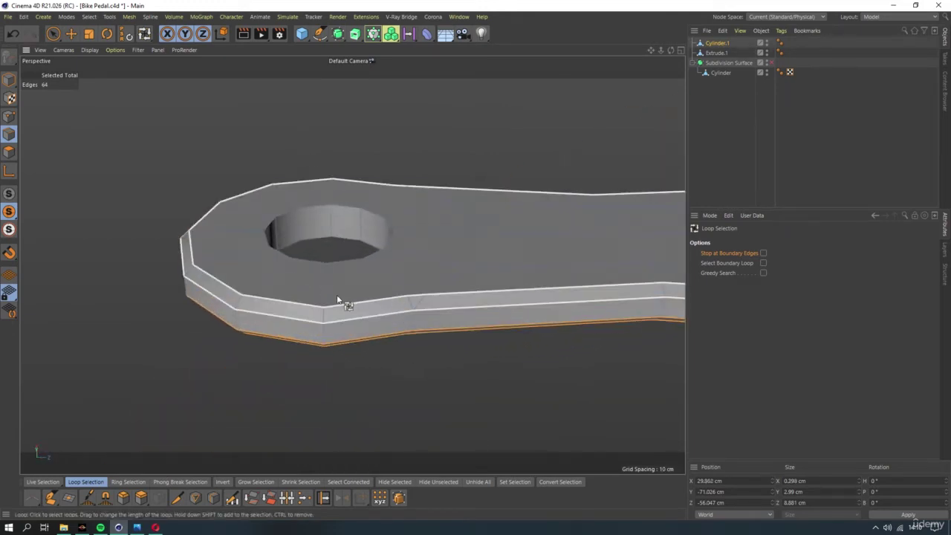
mouse_move(337, 300)
alt+mouse_down()
mouse_move(391, 354)
mouse_move(322, 322)
alt+mouse_up()
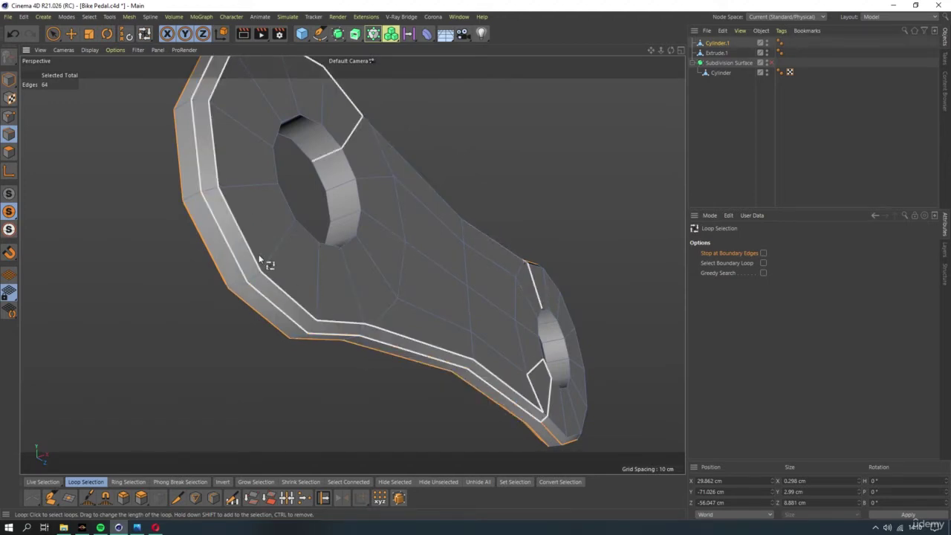
With Live Selection (9), add rim outline edges near the hole to the selection
key(9)
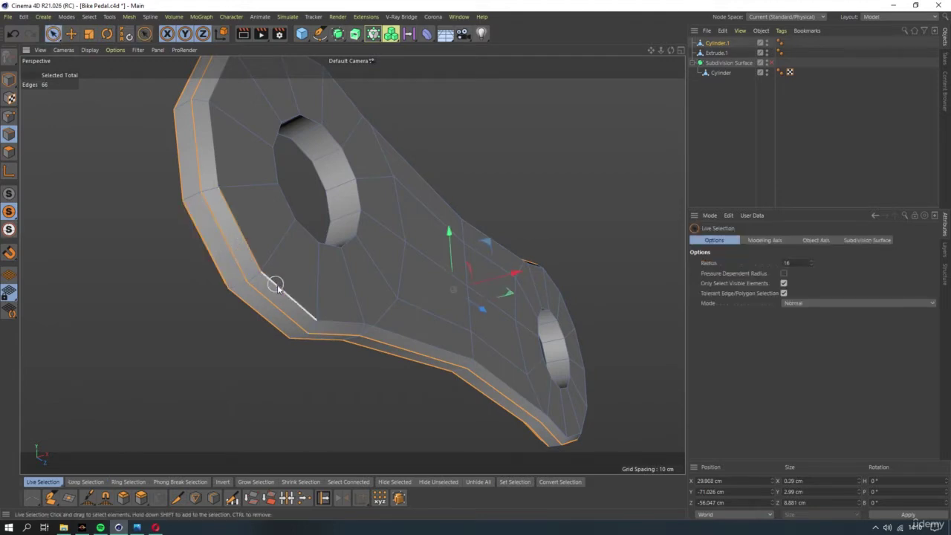
scroll(334, 297, up, 4)
alt+drag(405, 334, 374, 338)
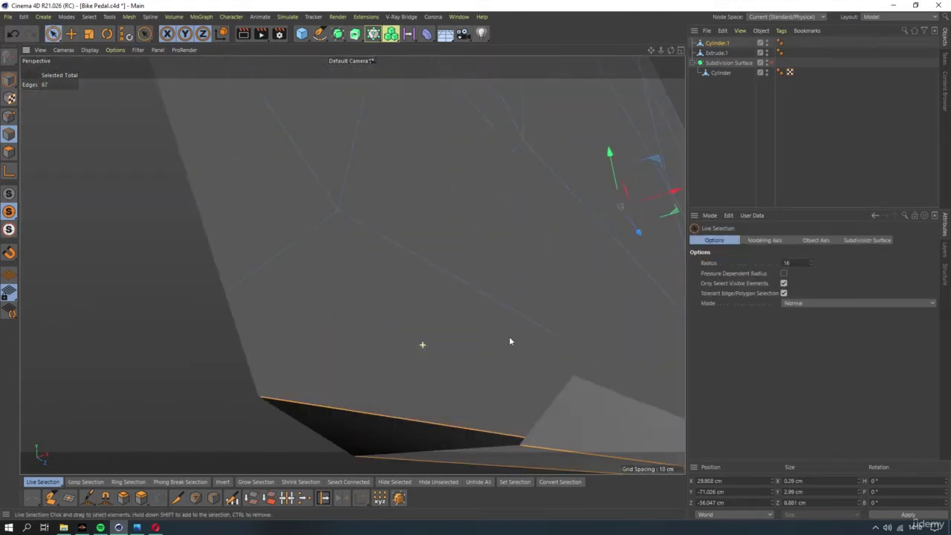
shift+click(418, 336)
scroll(429, 320, down, 3)
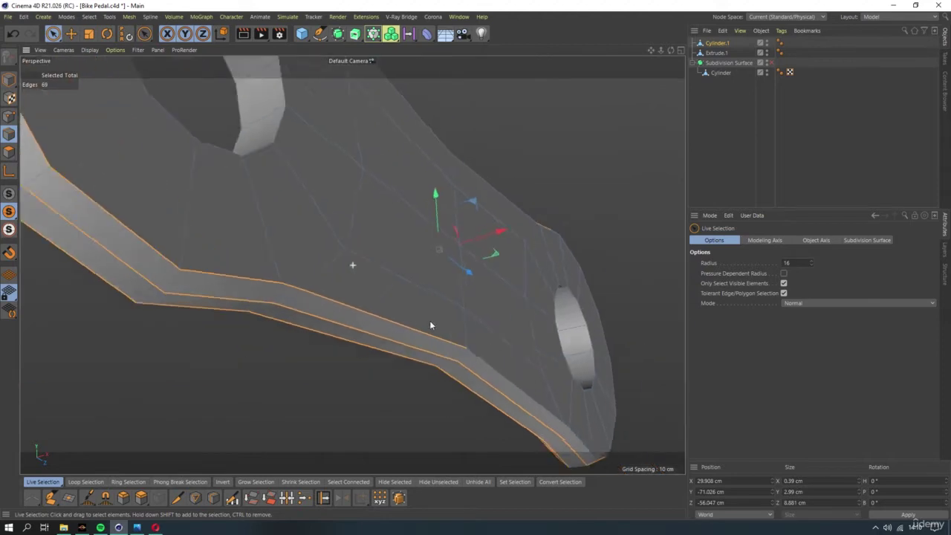
scroll(350, 318, up, 2)
alt+drag(350, 318, 263, 257)
scroll(329, 303, up, 3)
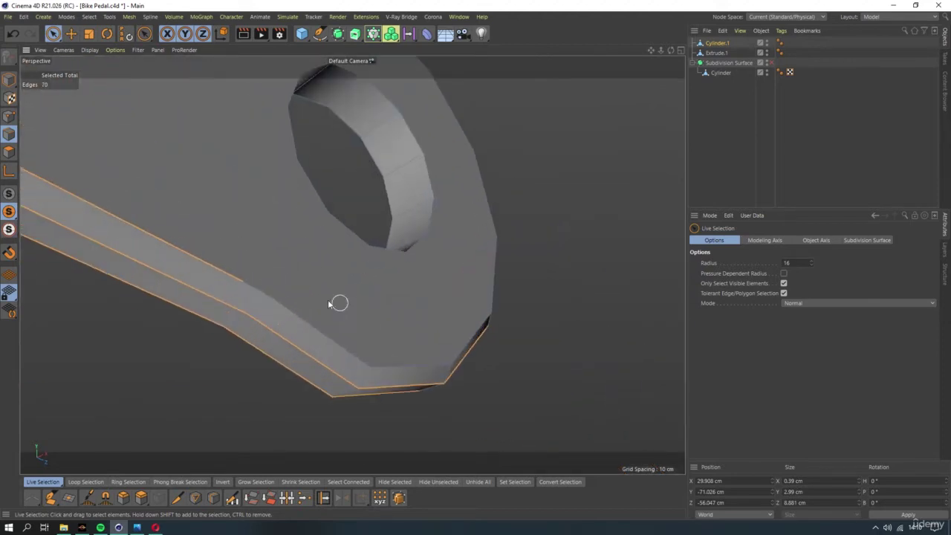
alt+drag(401, 350, 250, 274)
shift+click(251, 274)
scroll(222, 280, up, 2)
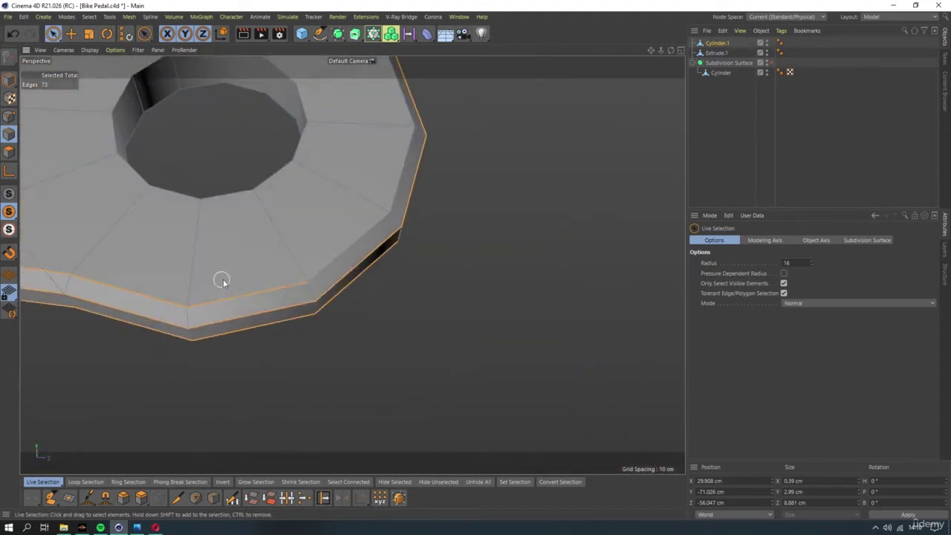
mouse_move(321, 266)
alt+mouse_down()
mouse_move(318, 156)
mouse_move(284, 244)
mouse_move(323, 257)
alt+mouse_up()
shift+click(323, 257)
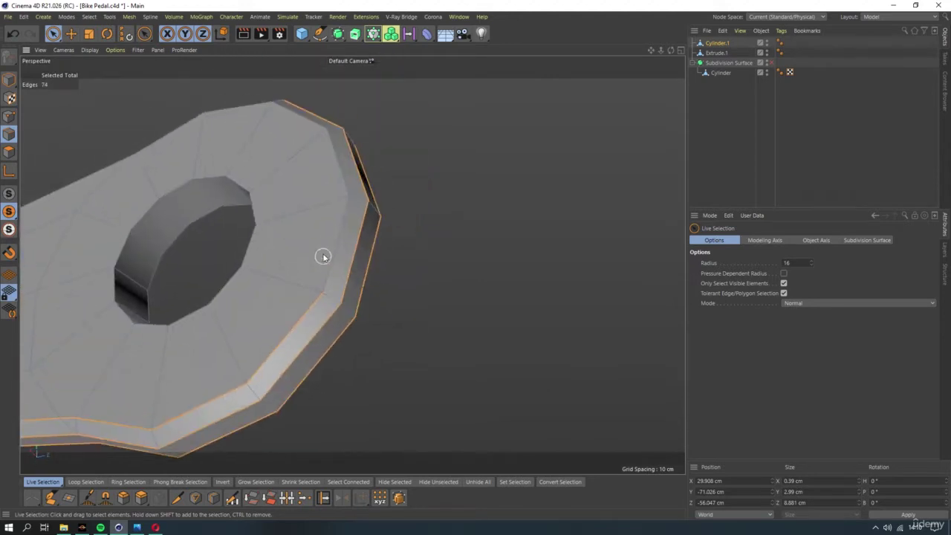
Add the remaining rim edges around the hole end to complete the outline ring
alt+drag(334, 148, 366, 311)
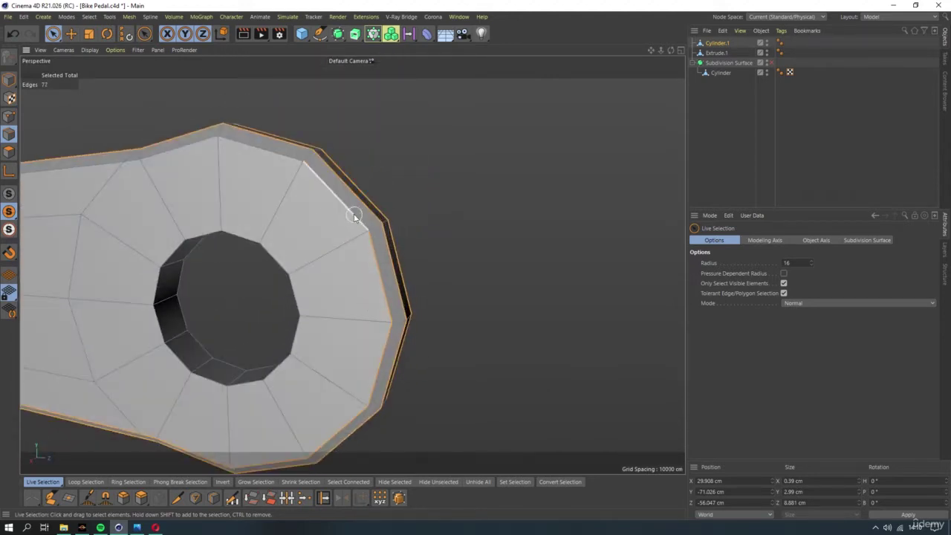
alt+drag(192, 157, 305, 212)
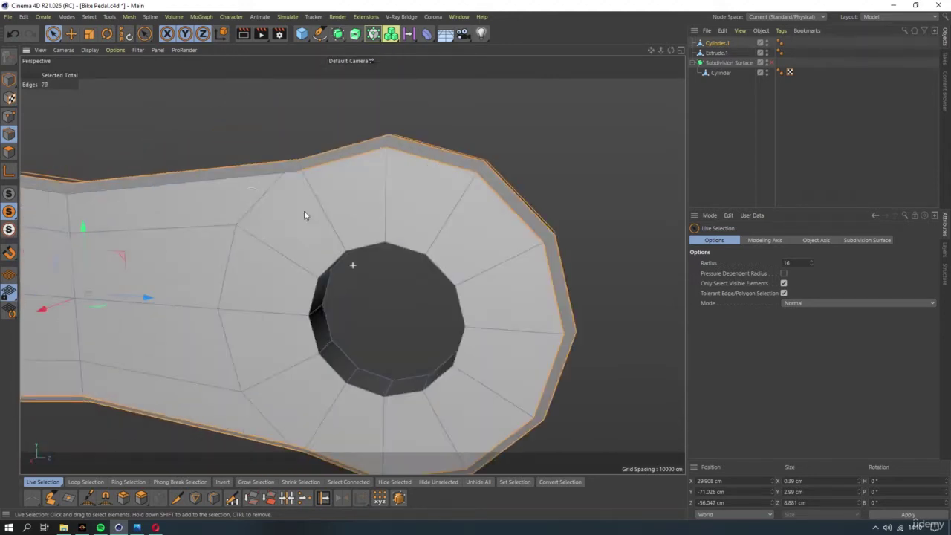
scroll(275, 190, up, 5)
shift+click(334, 153)
scroll(234, 208, down, 5)
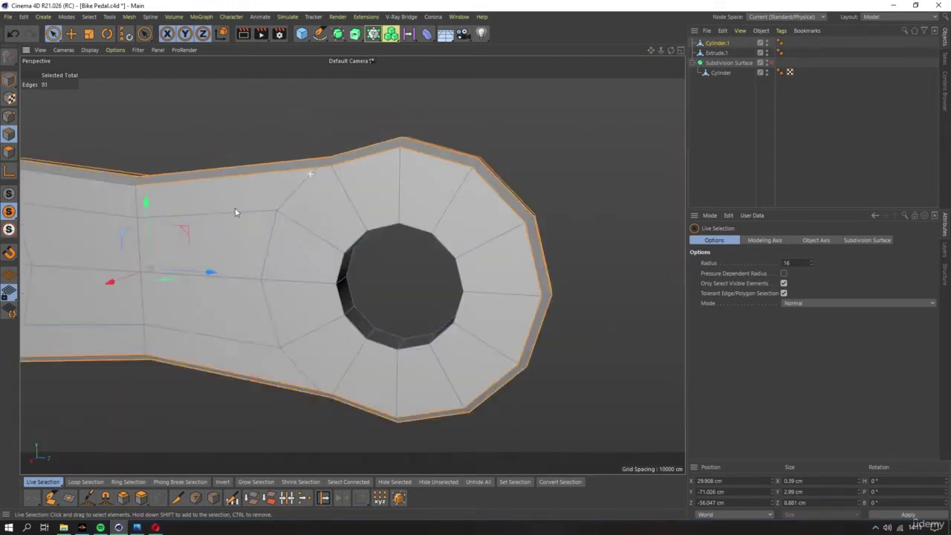
scroll(339, 191, down, 3)
scroll(386, 180, up, 8)
shift+click(404, 191)
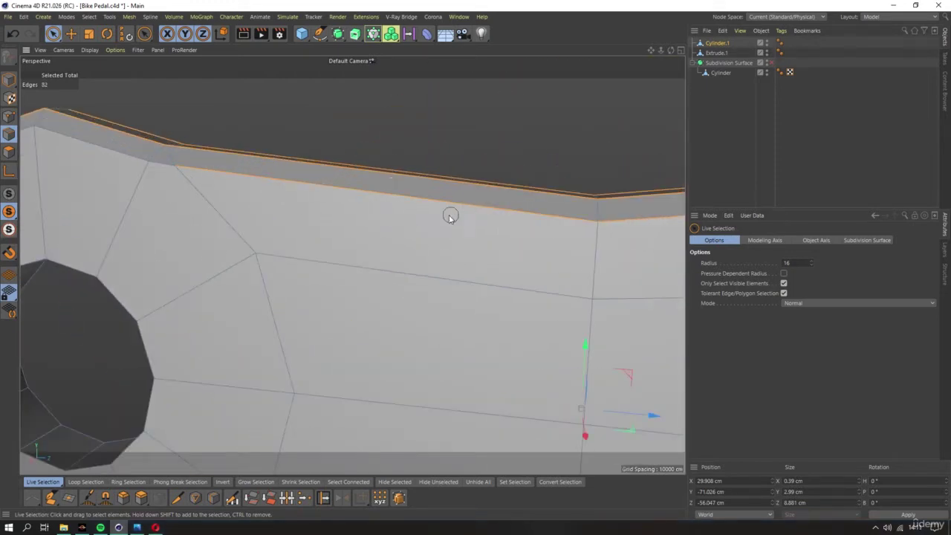
alt+middle_drag(160, 178, 369, 214)
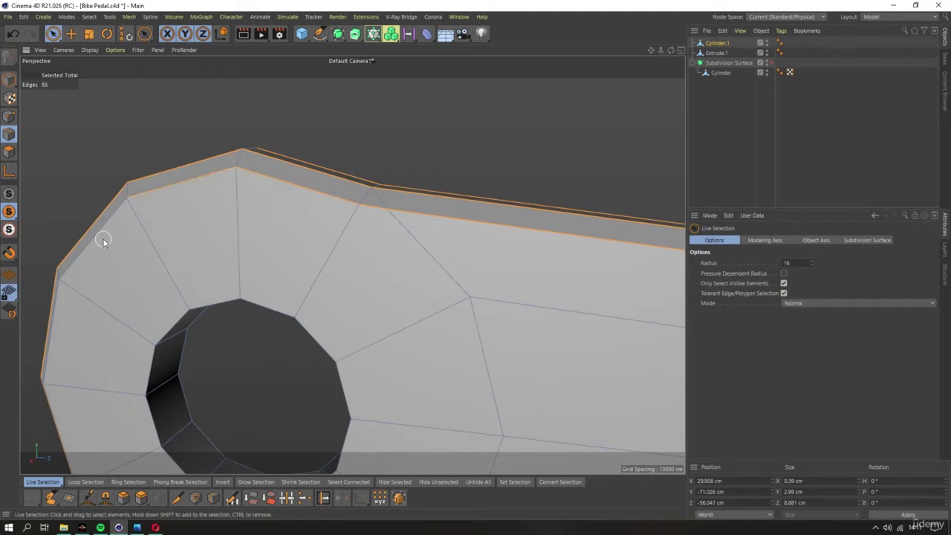
scroll(278, 245, down, 3)
mouse_move(277, 245)
alt+mouse_down()
mouse_move(264, 255)
mouse_move(299, 186)
mouse_move(276, 251)
mouse_move(327, 280)
mouse_move(367, 255)
mouse_move(579, 253)
alt+mouse_up()
shift+click(275, 251)
shift+click(276, 251)
scroll(367, 254, down, 5)
Bevel the selected outline edges in Solid mode with a thin 0.01 cm offset
click(123, 497)
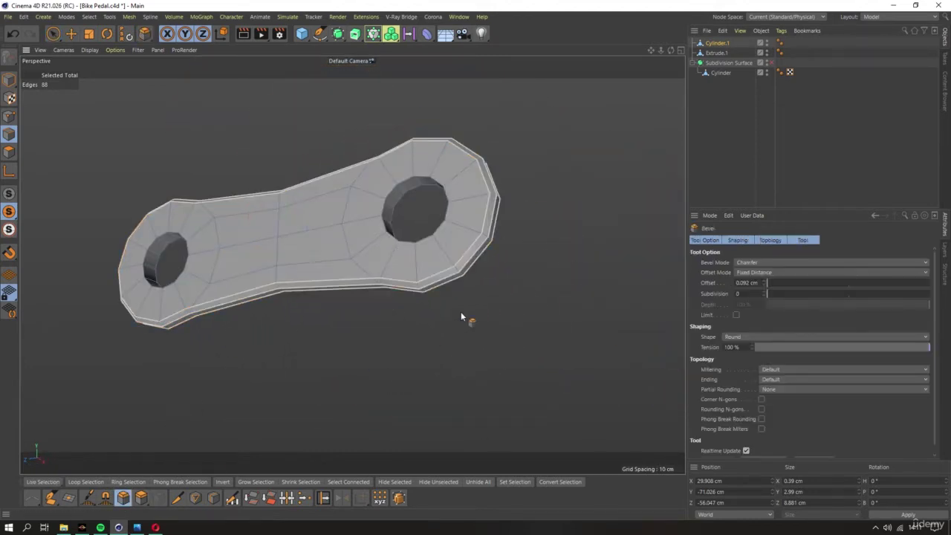
scroll(460, 312, up, 4)
click(738, 263)
click(743, 283)
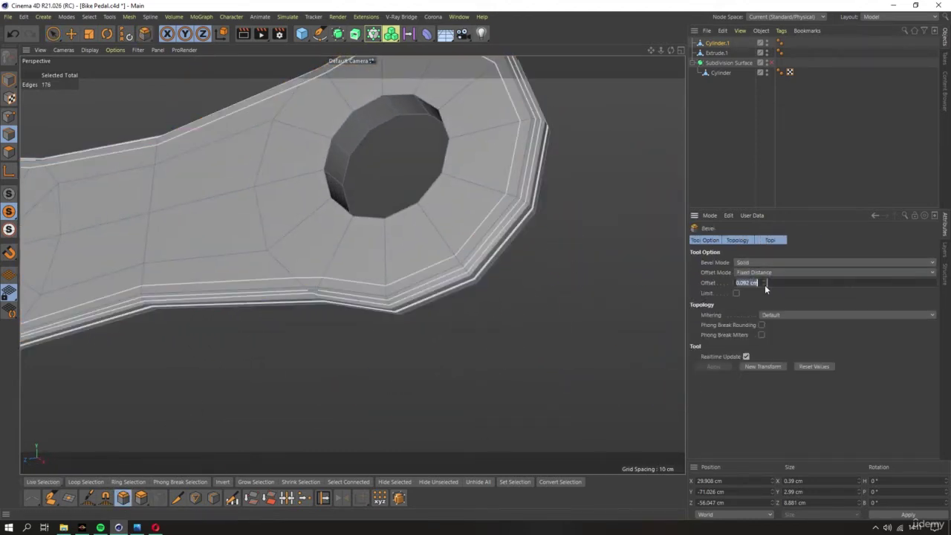
scroll(472, 263, up, 3)
mouse_move(472, 263)
alt+mouse_down()
mouse_move(488, 274)
mouse_move(477, 320)
alt+mouse_up()
drag(766, 282, 765, 281)
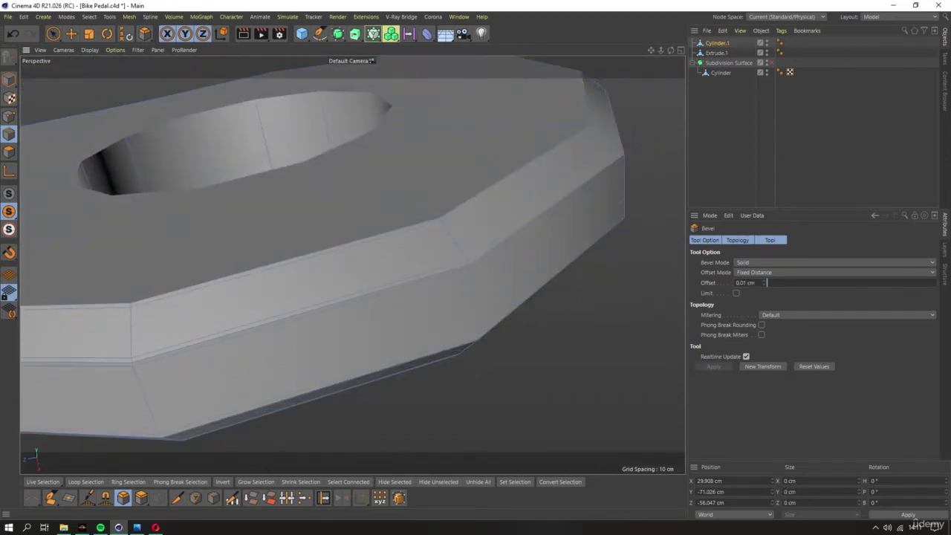
alt+drag(607, 216, 658, 192)
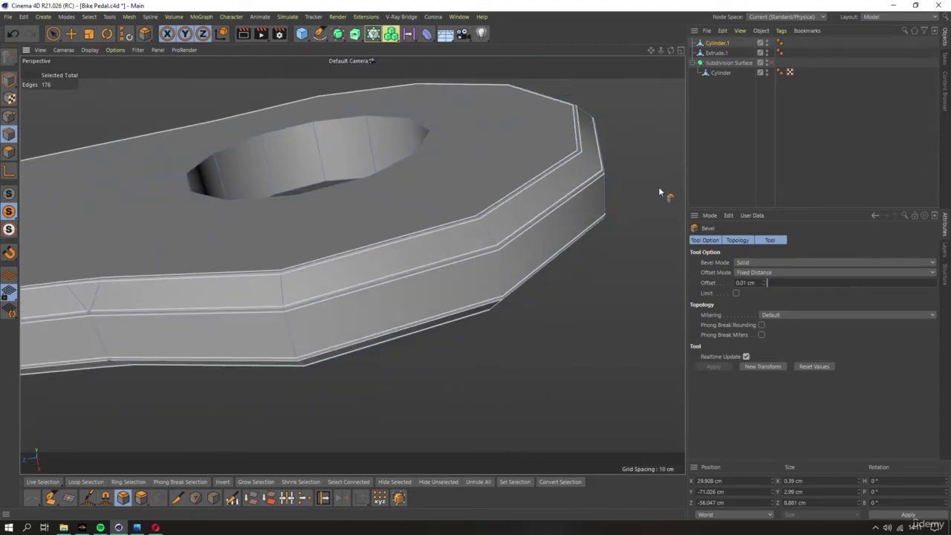
Nest the link under a disabled Subdivision Surface.1 and select the edge at the pinched corner
alt+click(338, 33)
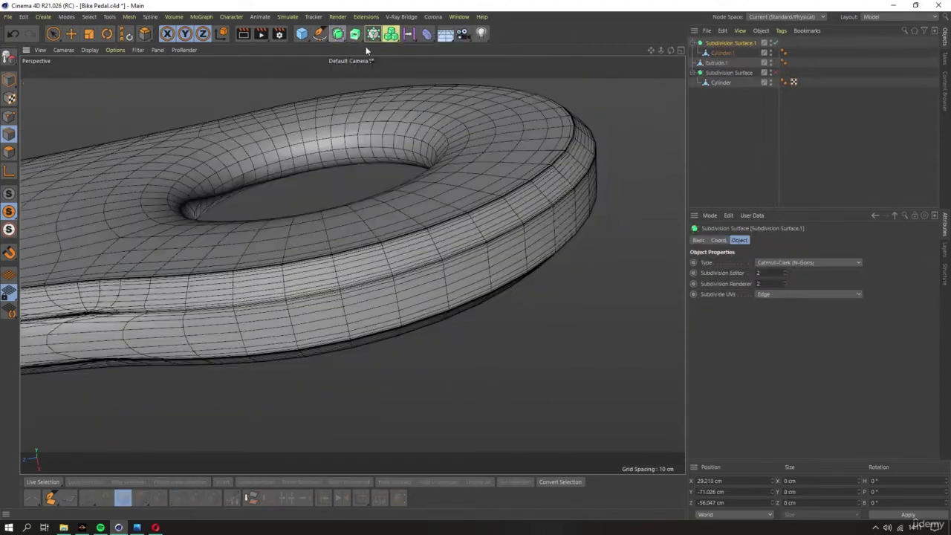
alt+drag(365, 59, 346, 229)
scroll(300, 234, down, 3)
scroll(430, 262, up, 8)
alt+drag(430, 261, 459, 255)
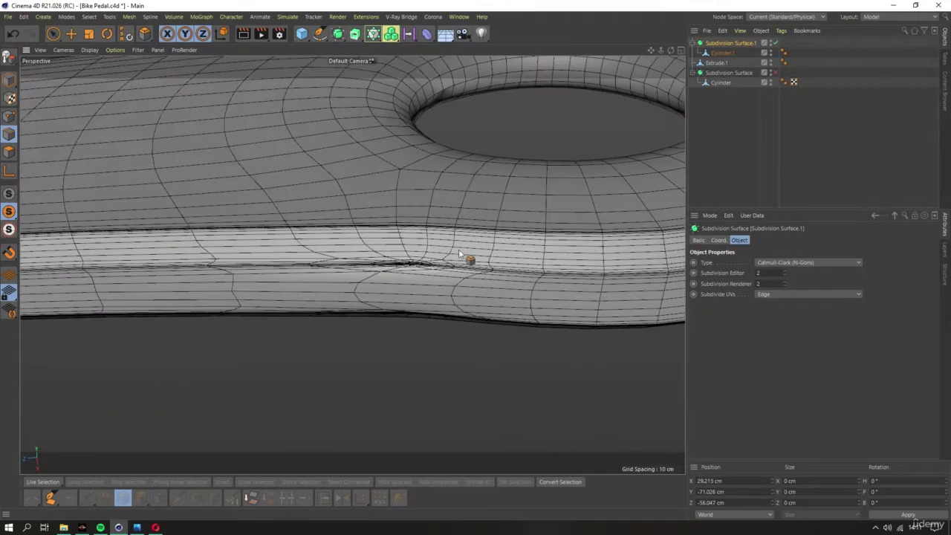
key(q)
scroll(483, 269, up, 5)
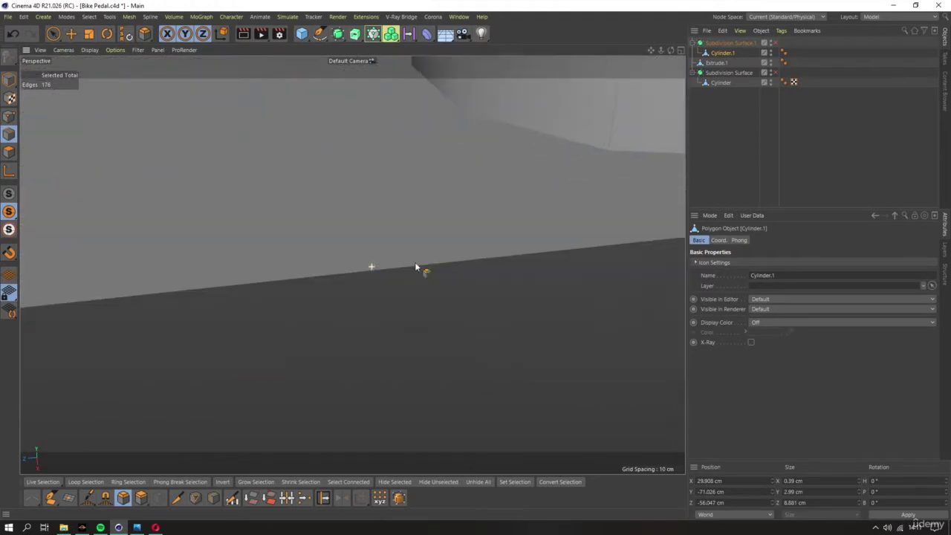
scroll(414, 267, up, 3)
mouse_move(405, 273)
alt+mouse_down()
mouse_move(413, 266)
mouse_move(435, 283)
mouse_move(127, 181)
alt+mouse_up()
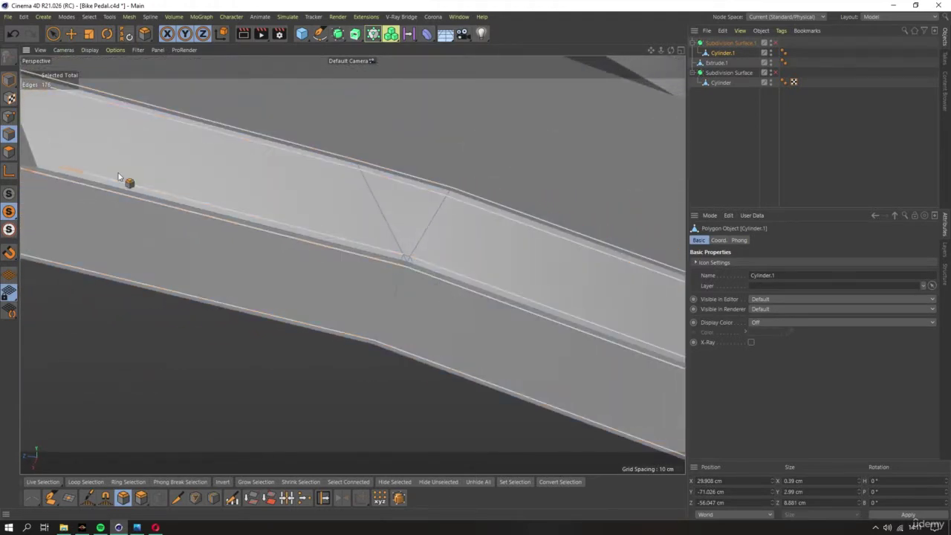
click(53, 34)
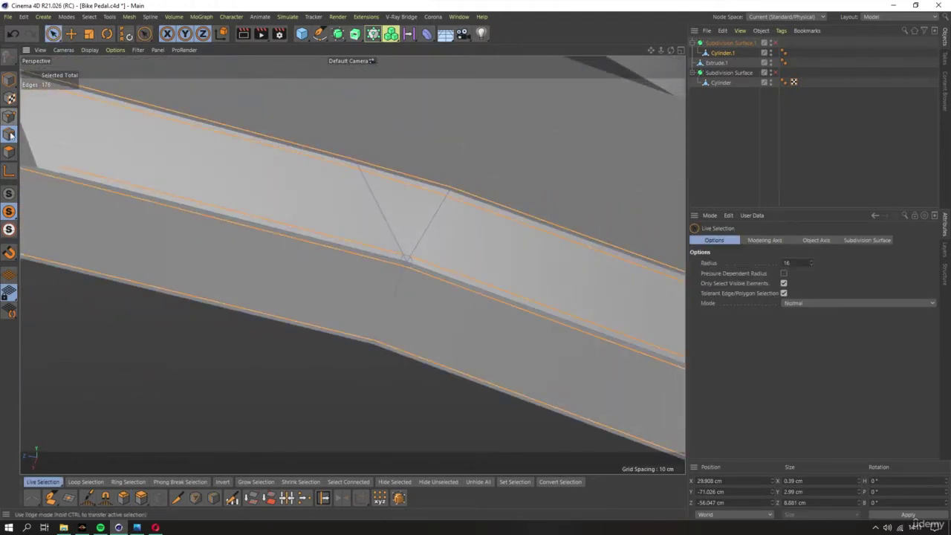
click(411, 266)
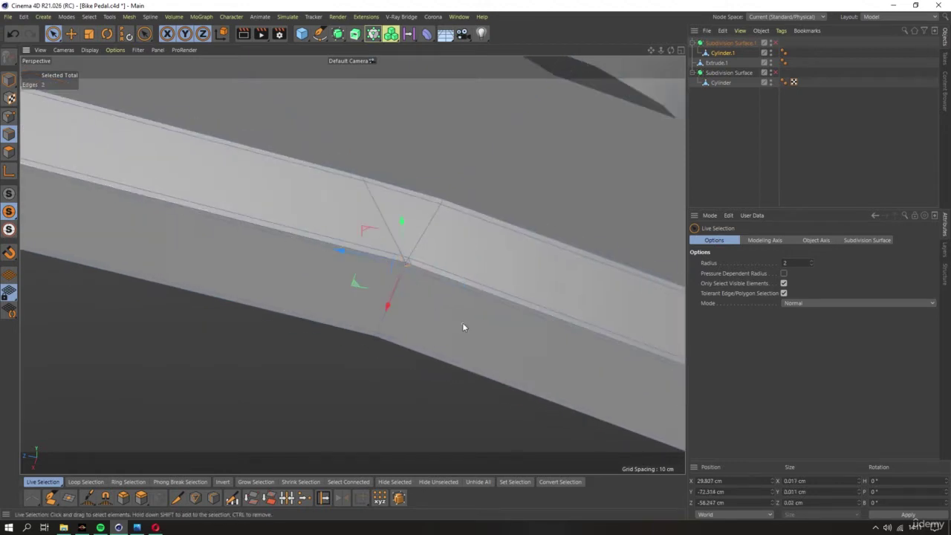
Use Edit > Scale Project to rescale the project from 0.5 cm to 1 cm units
click(26, 16)
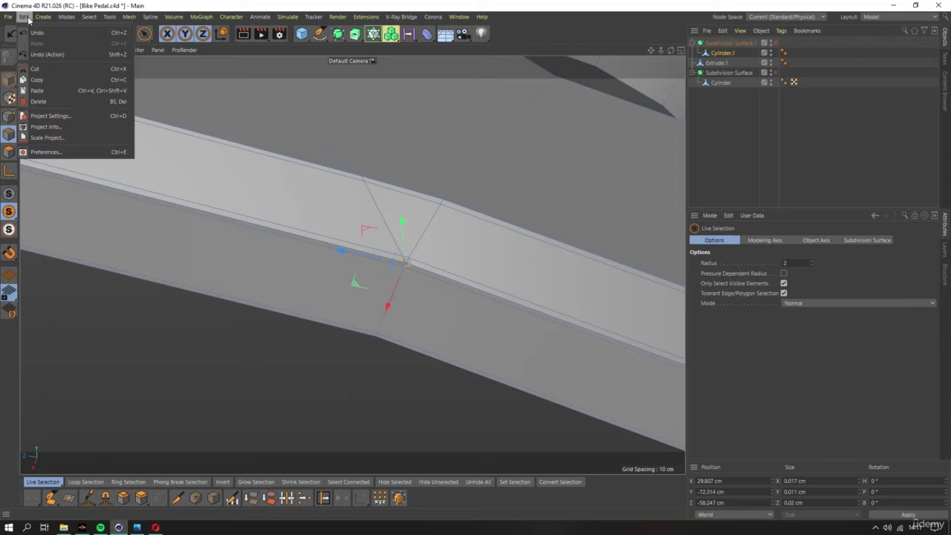
click(47, 137)
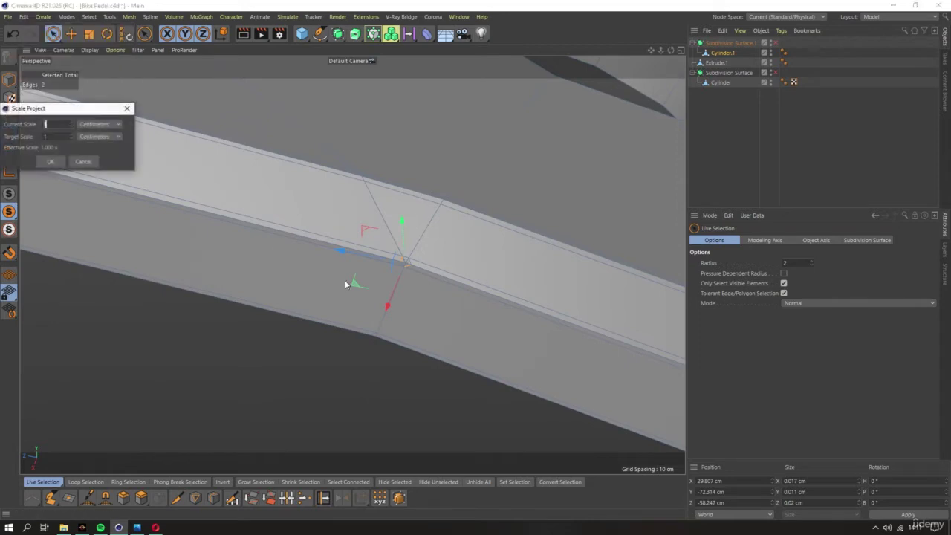
click(83, 161)
click(26, 16)
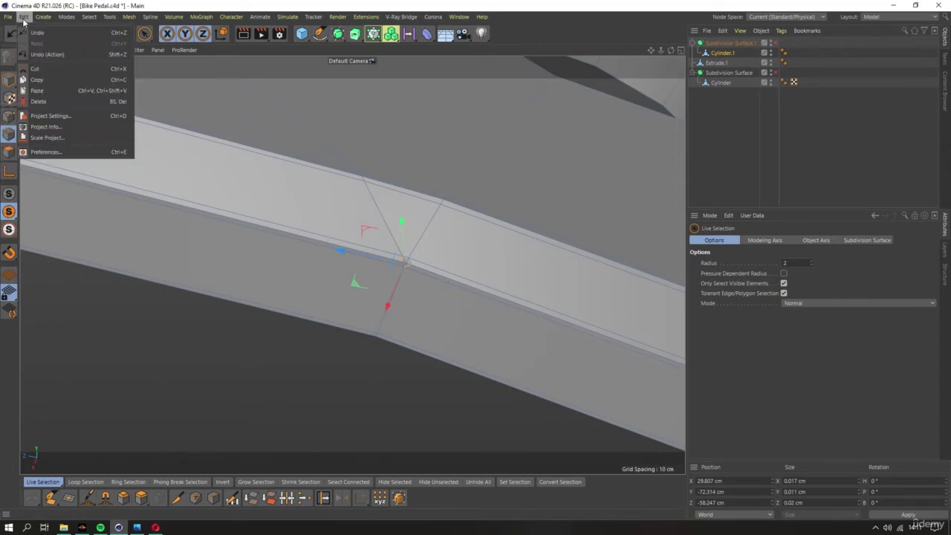
click(79, 128)
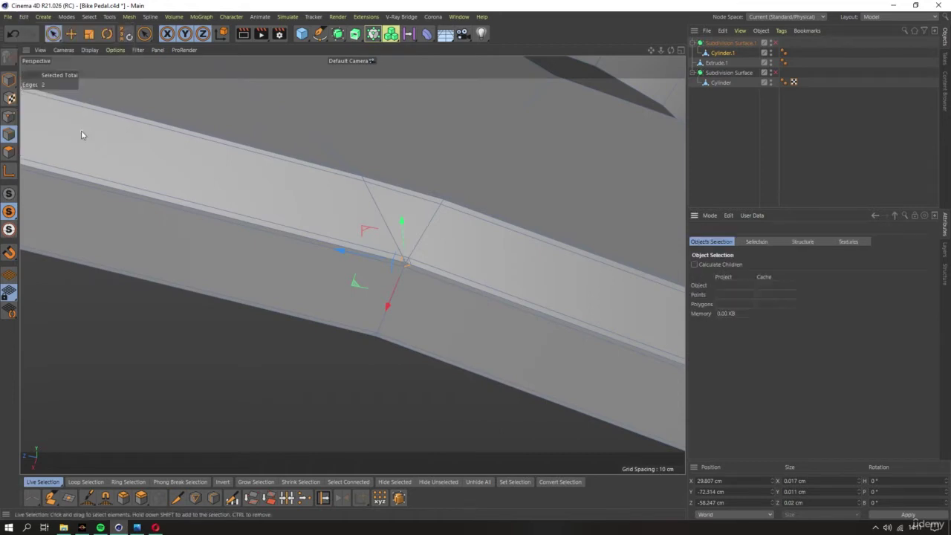
click(25, 16)
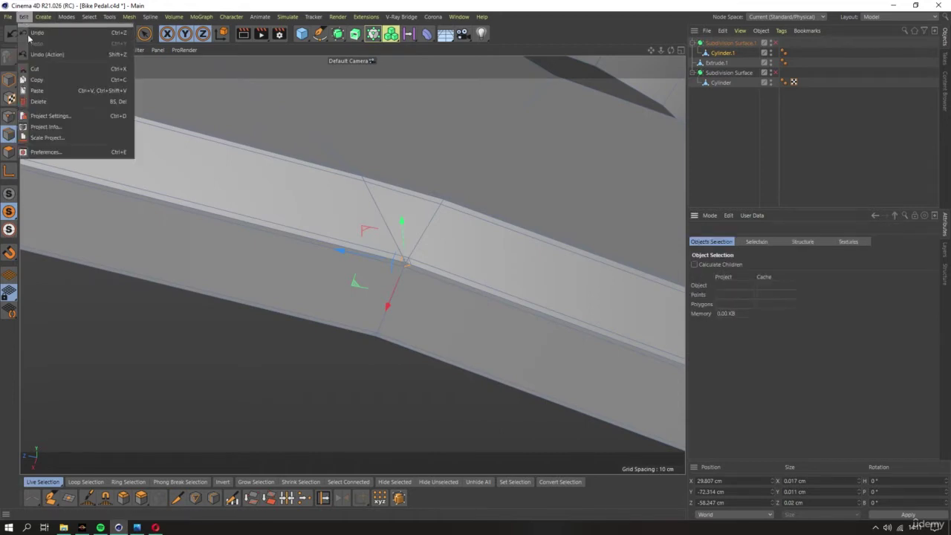
click(47, 138)
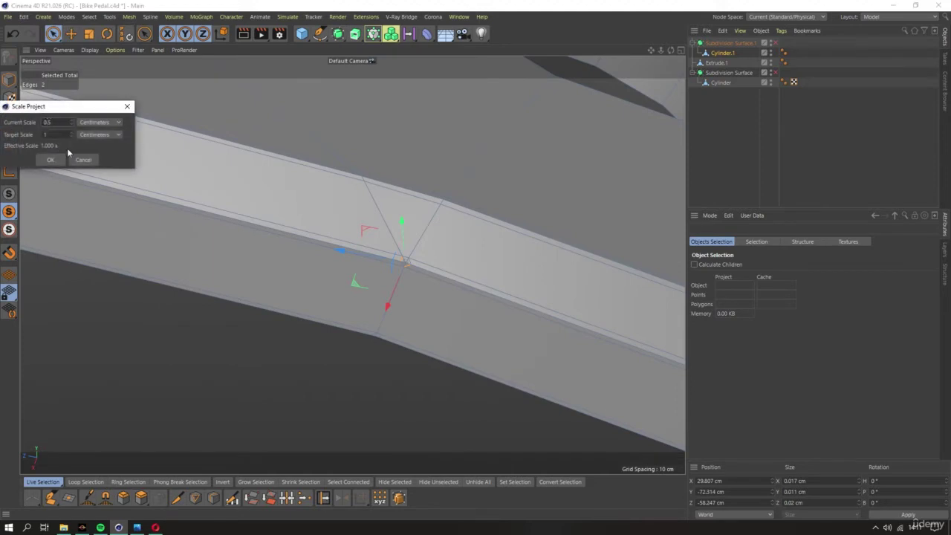
key(Return)
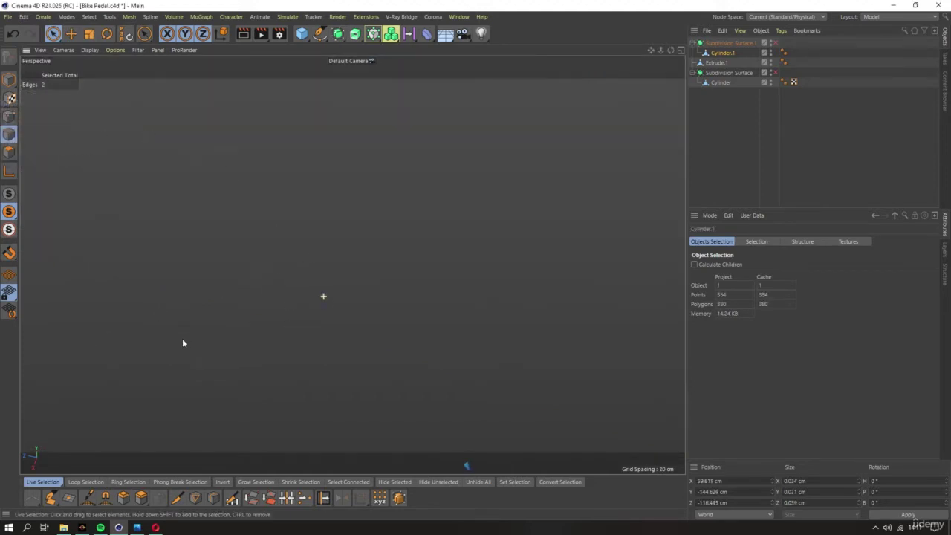
Zoom in on the pedal's side corner and inspect its edges, leaving nothing selected
mouse_move(345, 403)
alt+mouse_down()
mouse_move(385, 443)
mouse_move(282, 445)
alt+mouse_up()
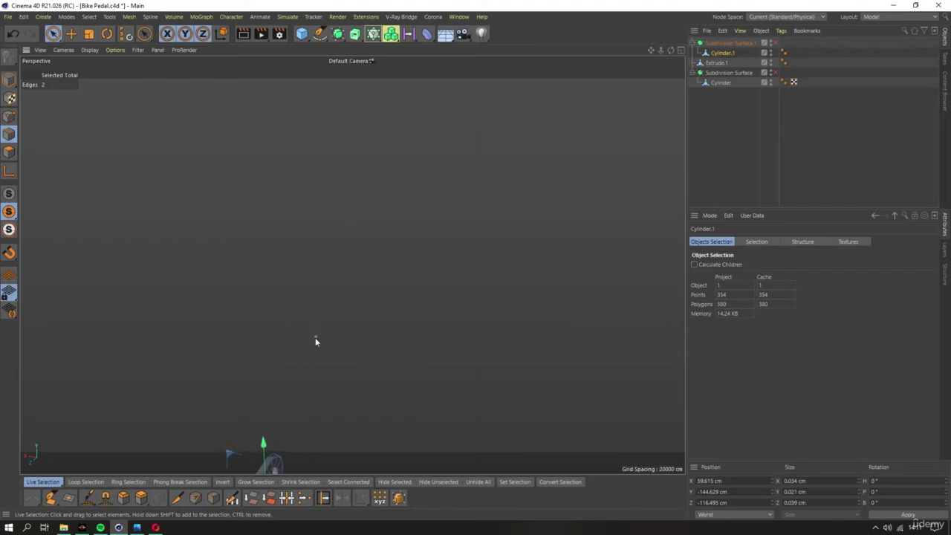
scroll(276, 465, up, 5)
scroll(275, 445, up, 5)
scroll(275, 334, up, 5)
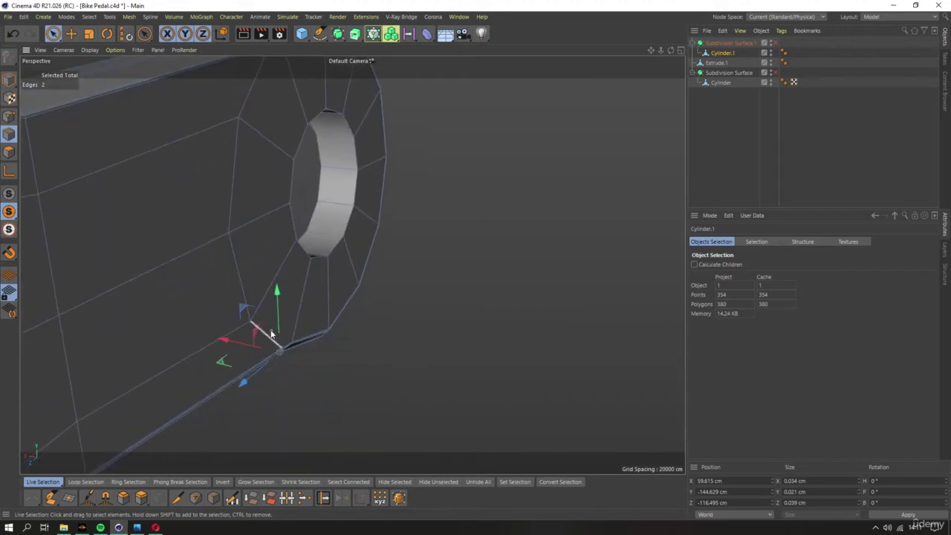
scroll(275, 266, up, 5)
mouse_move(275, 265)
alt+mouse_down()
mouse_move(352, 282)
mouse_move(371, 276)
mouse_move(325, 278)
mouse_move(292, 259)
mouse_move(335, 285)
alt+mouse_up()
shift+click(326, 265)
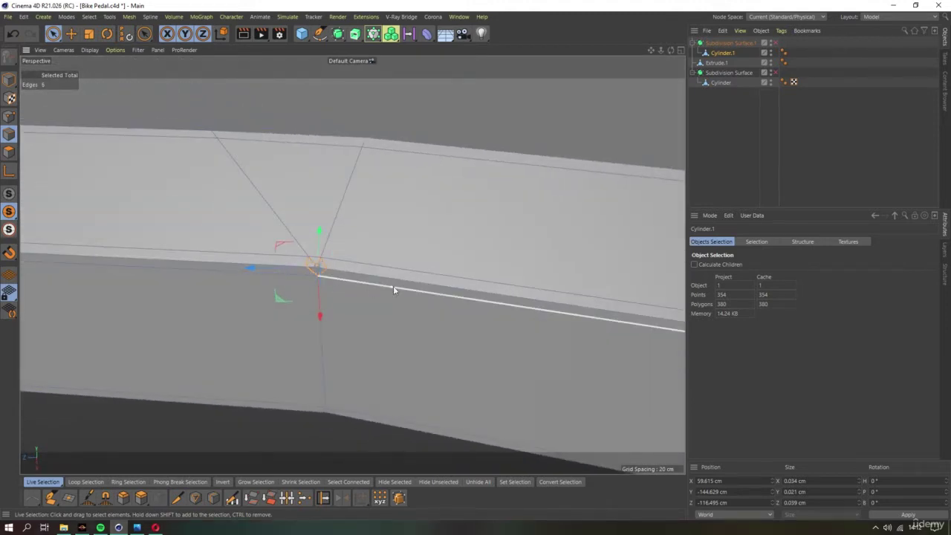
key(ctrl+shift+a)
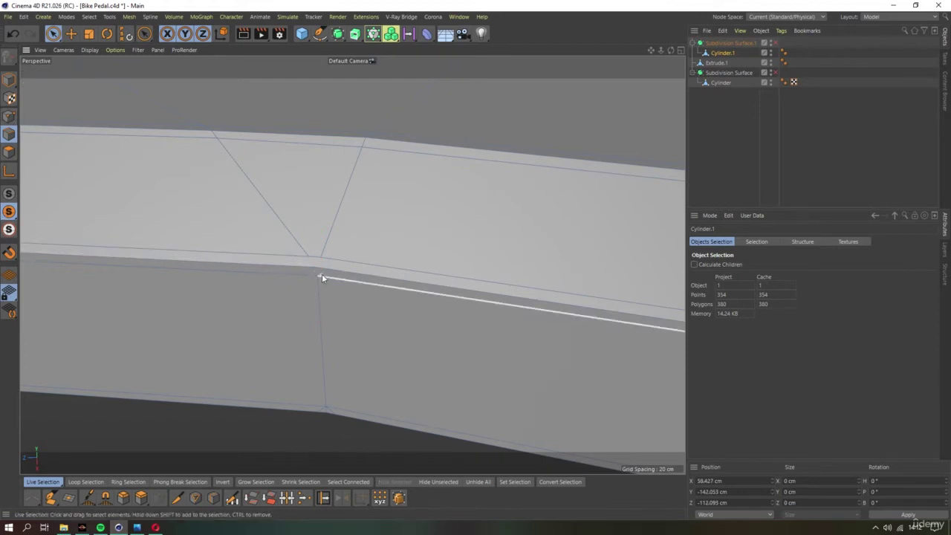
click(317, 271)
key(ctrl+shift+a)
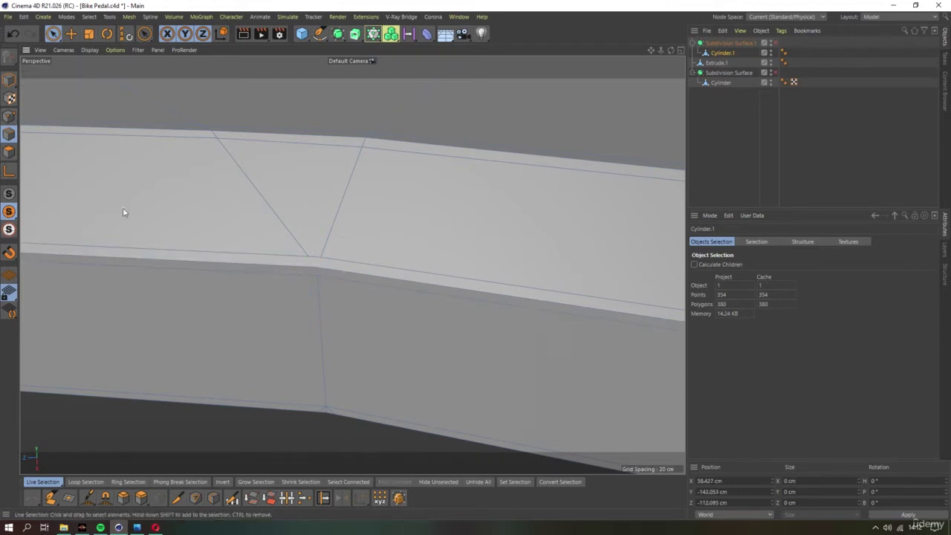
Delete the stray point at the side corner and cut a new edge down the side face
click(9, 116)
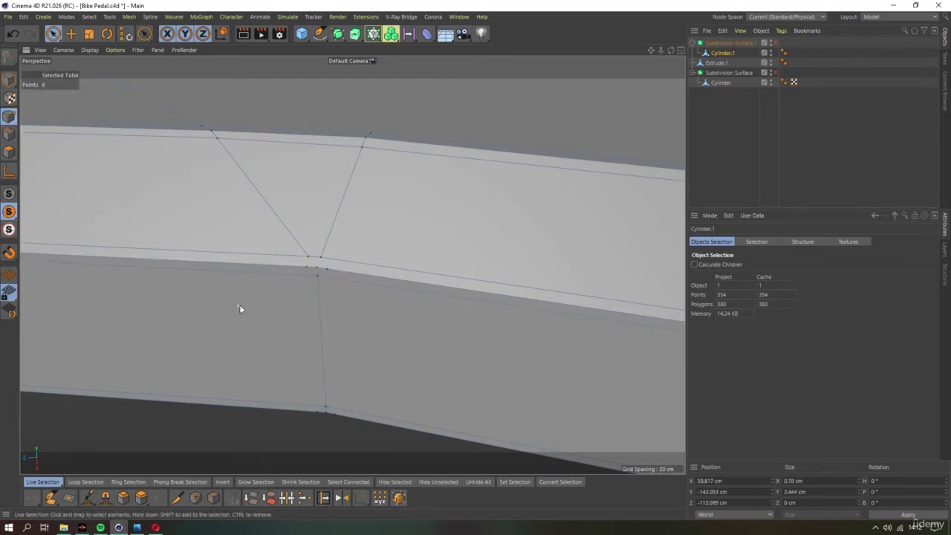
click(304, 266)
key(Delete)
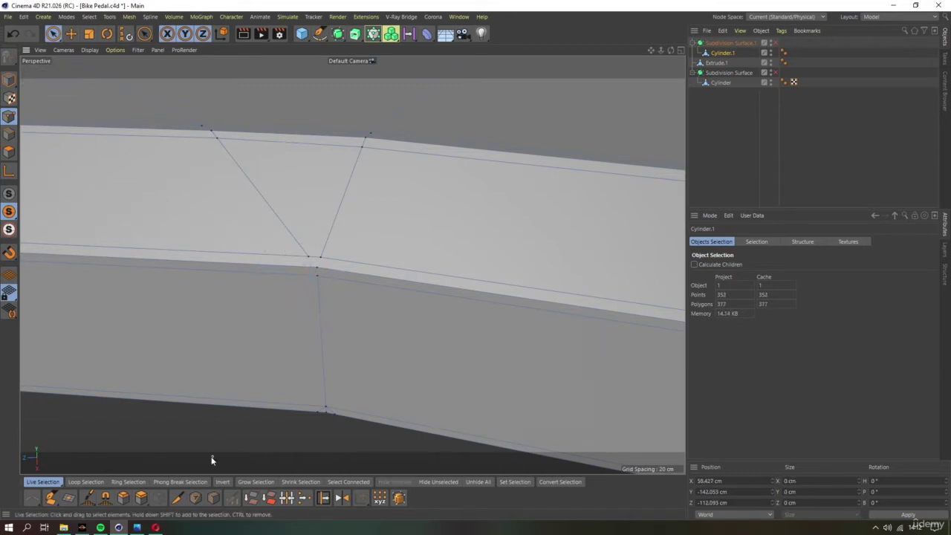
click(179, 499)
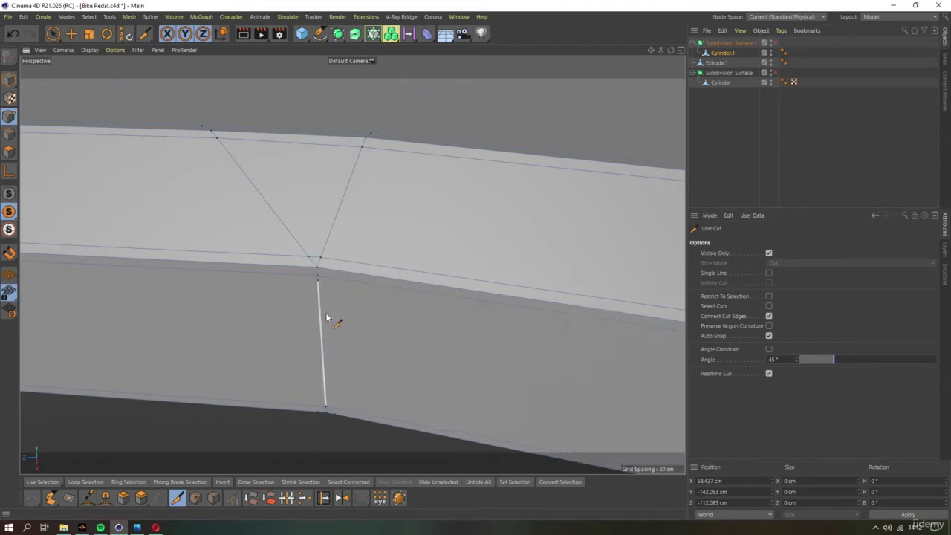
key(space)
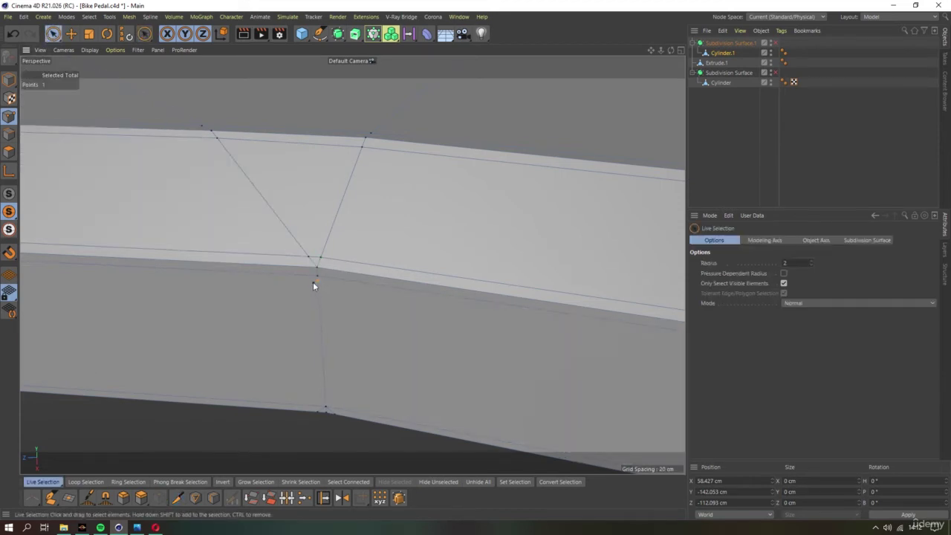
Turn smoothing back on, orbit around the pedal hole, and select Subdivision Surface.1
key(q)
scroll(320, 300, down, 5)
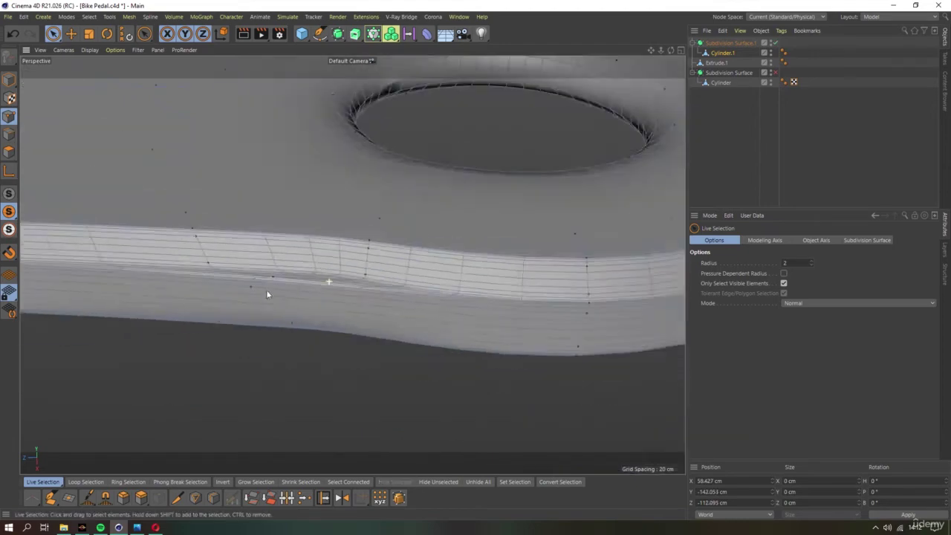
scroll(334, 283, up, 5)
click(323, 380)
alt+drag(322, 380, 707, 87)
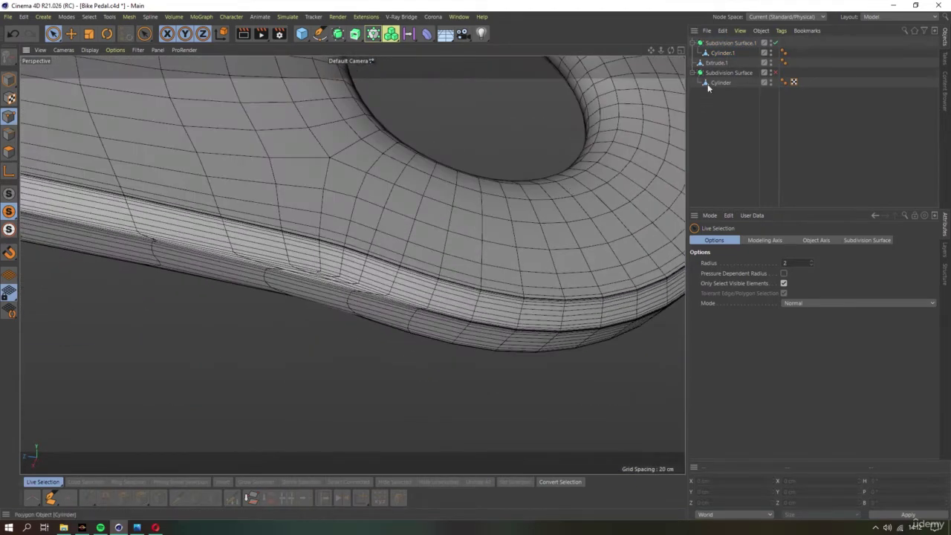
click(340, 275)
Toggle Subdivision Surface.1 off and on to compare the low-poly and smoothed edge
key(q)
scroll(284, 279, up, 3)
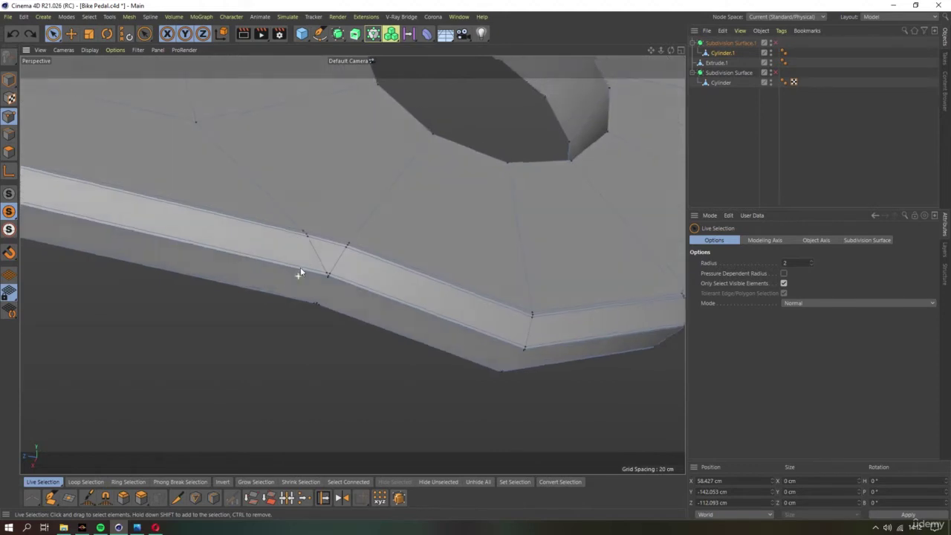
scroll(327, 275, up, 2)
scroll(354, 283, up, 2)
scroll(312, 259, up, 1)
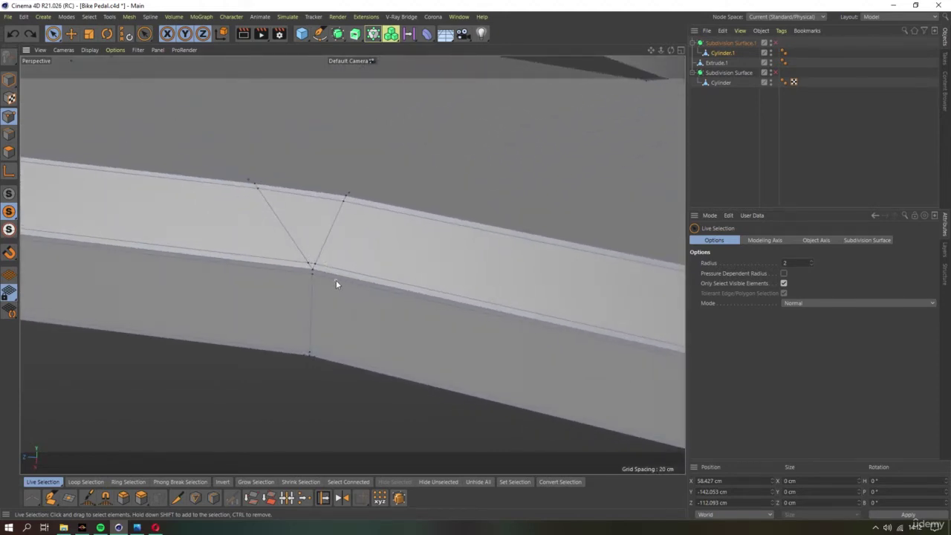
key(q)
scroll(615, 198, down, 2)
scroll(625, 140, down, 2)
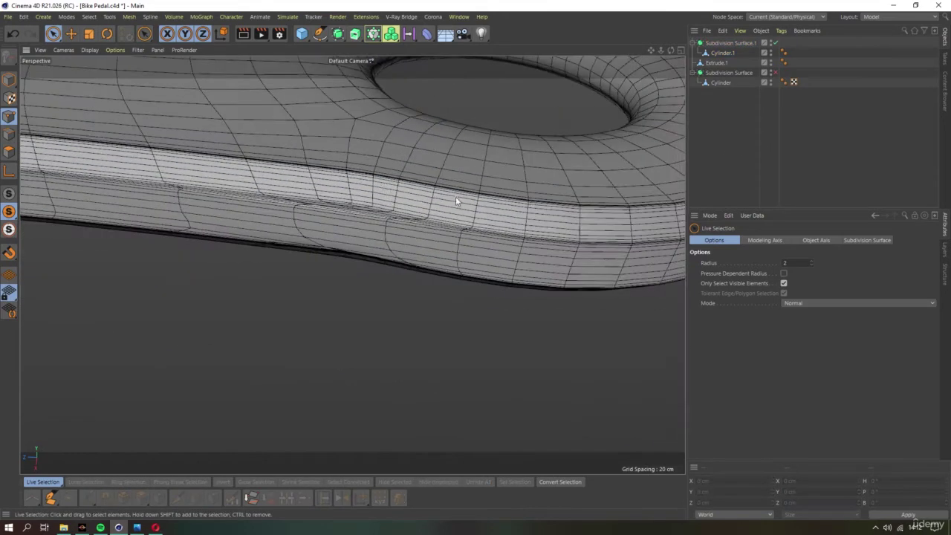
On Cylinder.1's side edge, select a point, then the left edge of the V
alt+drag(455, 199, 420, 236)
mouse_move(190, 120)
alt+mouse_down()
mouse_move(375, 197)
mouse_move(396, 178)
mouse_move(307, 218)
mouse_move(398, 195)
mouse_move(324, 244)
mouse_move(327, 218)
alt+mouse_up()
click(396, 177)
click(313, 213)
scroll(334, 227, up, 3)
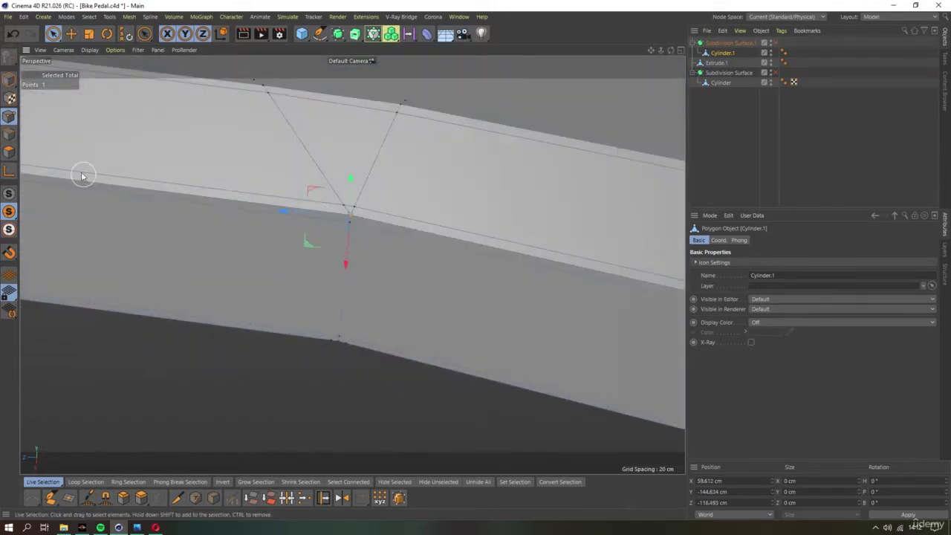
click(9, 134)
click(329, 176)
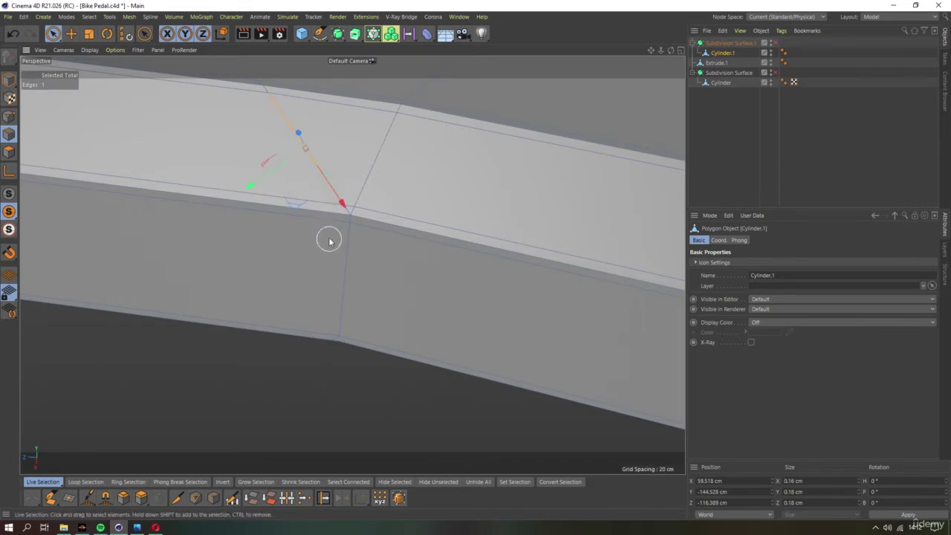
Orbit around the pedal edge, re-enable smoothing, and look closer at the smoothed pedal arm
mouse_move(329, 240)
alt+mouse_down()
mouse_move(486, 218)
mouse_move(602, 258)
alt+mouse_up()
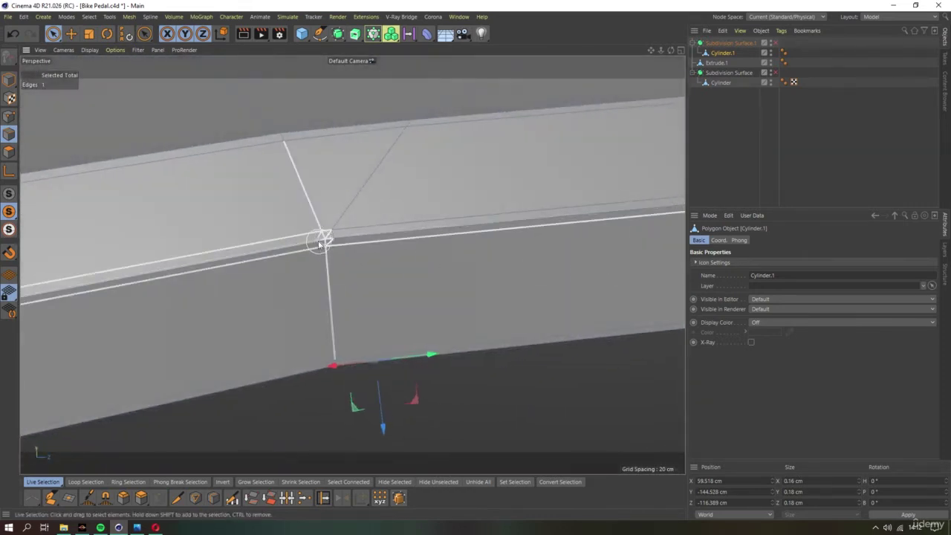
alt+drag(320, 244, 334, 236)
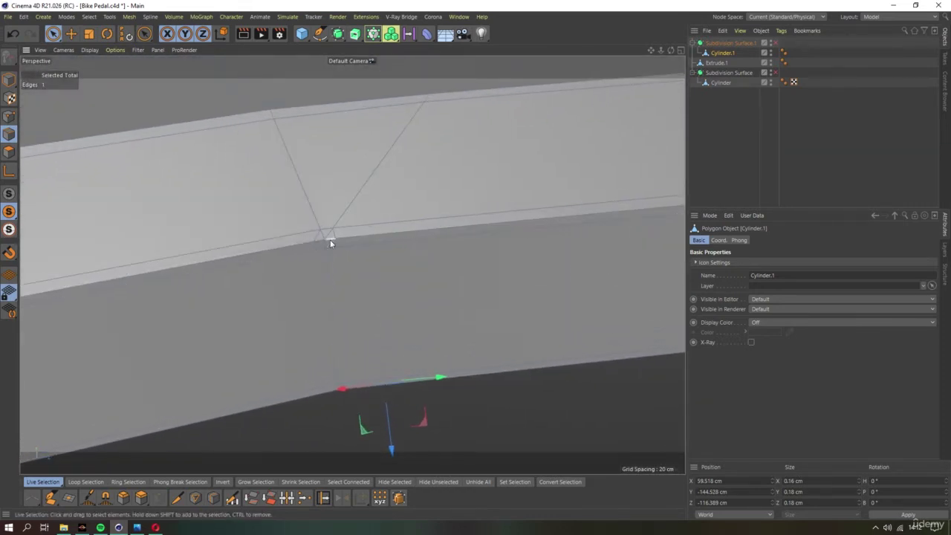
scroll(331, 242, down, 5)
mouse_move(234, 284)
alt+mouse_down()
mouse_move(338, 268)
mouse_move(336, 308)
mouse_move(341, 210)
alt+mouse_up()
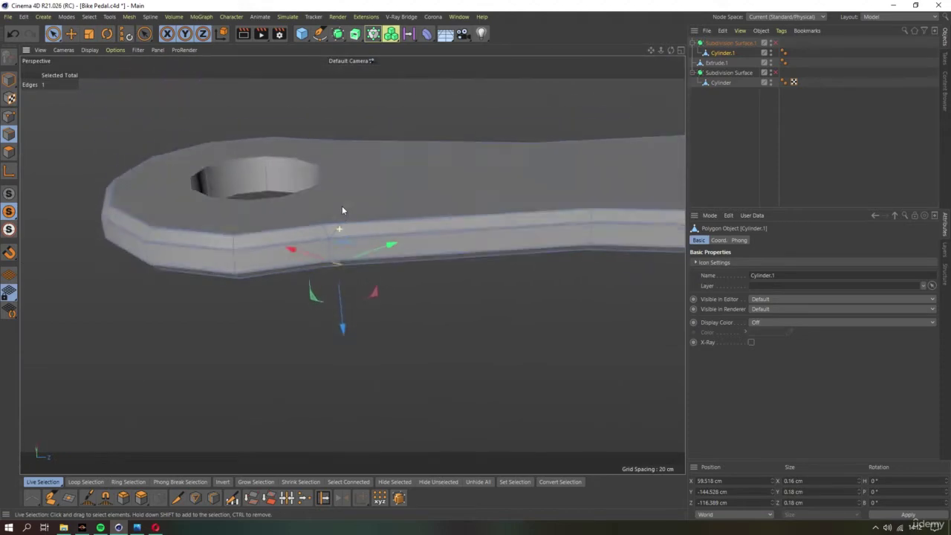
key(q)
alt+drag(657, 173, 395, 215)
scroll(223, 149, up, 3)
Set the viewport to Gouraud Shading without wireframe and review the whole pedal
click(89, 50)
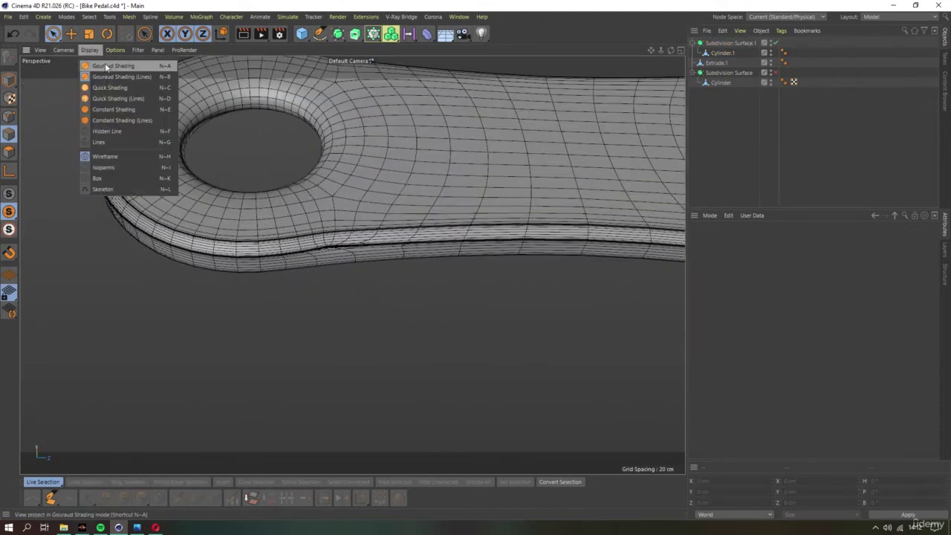
click(106, 66)
mouse_move(278, 240)
alt+mouse_down()
mouse_move(303, 256)
mouse_move(348, 327)
mouse_move(352, 382)
mouse_move(379, 349)
mouse_move(371, 248)
mouse_move(289, 210)
alt+mouse_up()
scroll(304, 255, down, 4)
scroll(351, 156, up, 4)
Select the Cylinder.1 pedal mesh and bring Spotify to the front
click(353, 237)
scroll(289, 210, down, 5)
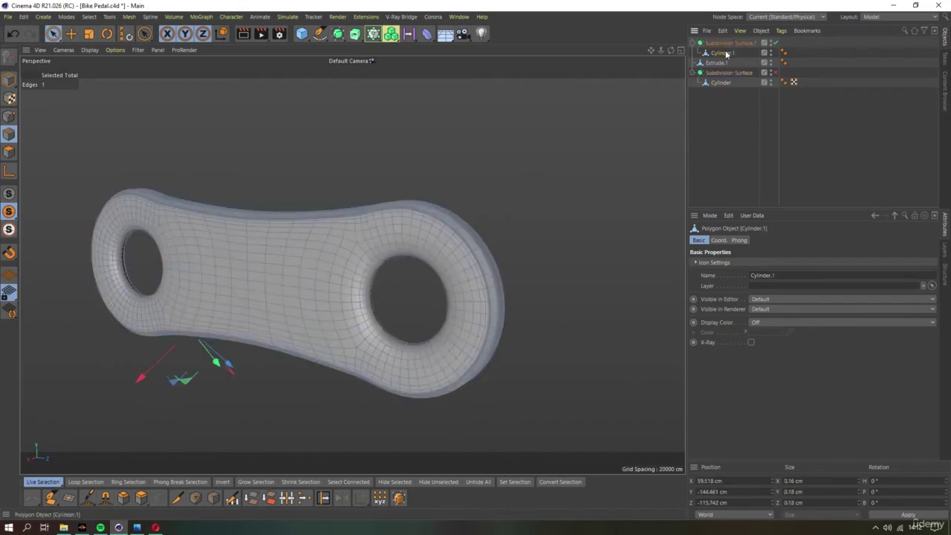
click(101, 527)
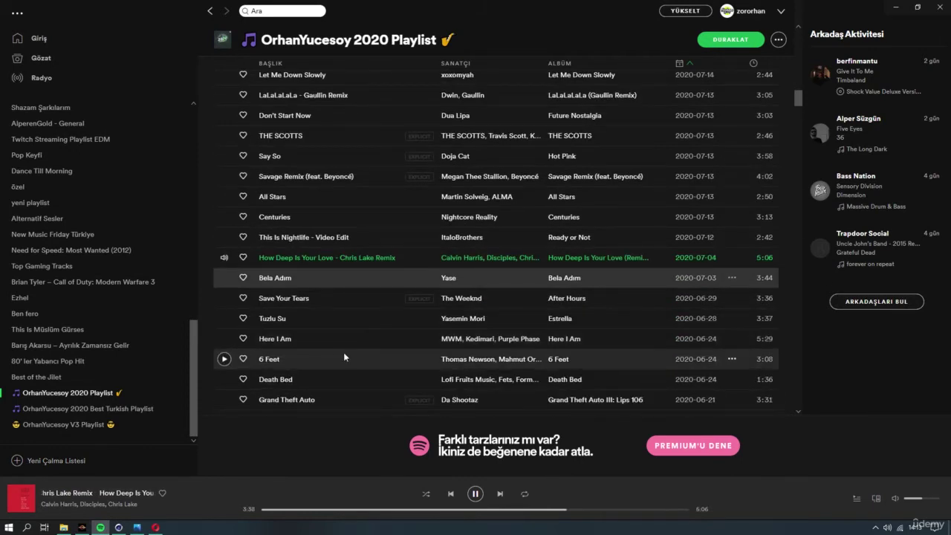
Play 'ily (i love you baby)', pause it, then start 'Engel' from the 2020 playlist
scroll(343, 352, down, 2)
scroll(327, 358, down, 1)
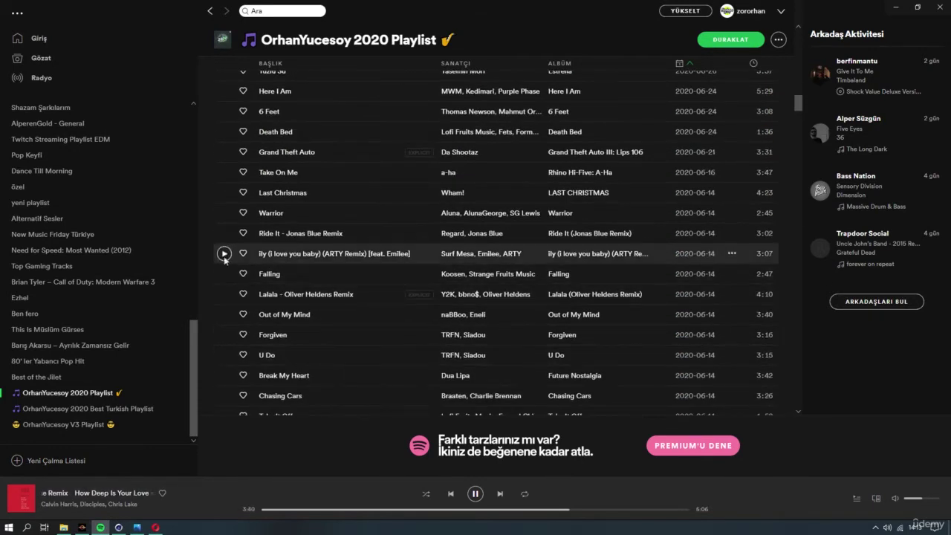
double_click(297, 254)
scroll(279, 349, down, 2)
scroll(252, 345, down, 2)
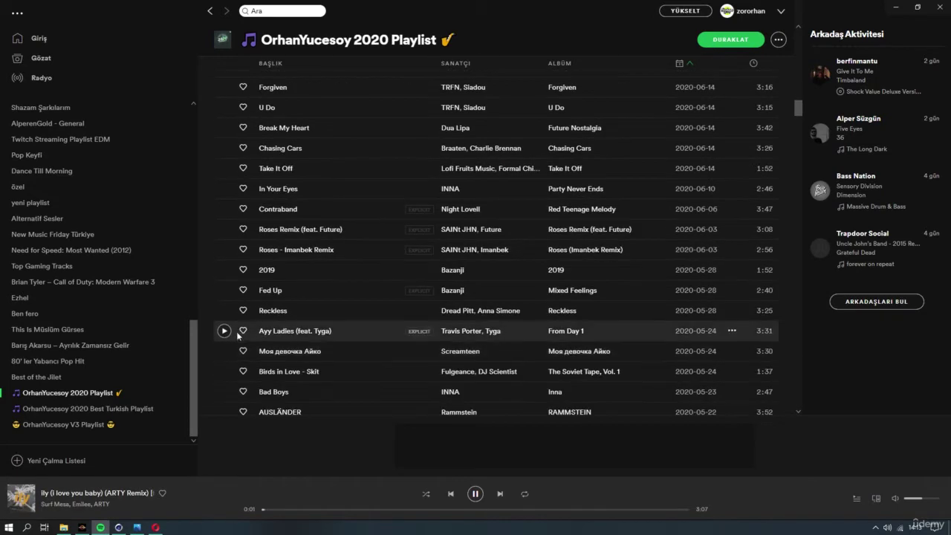
key(space)
scroll(236, 297, down, 2)
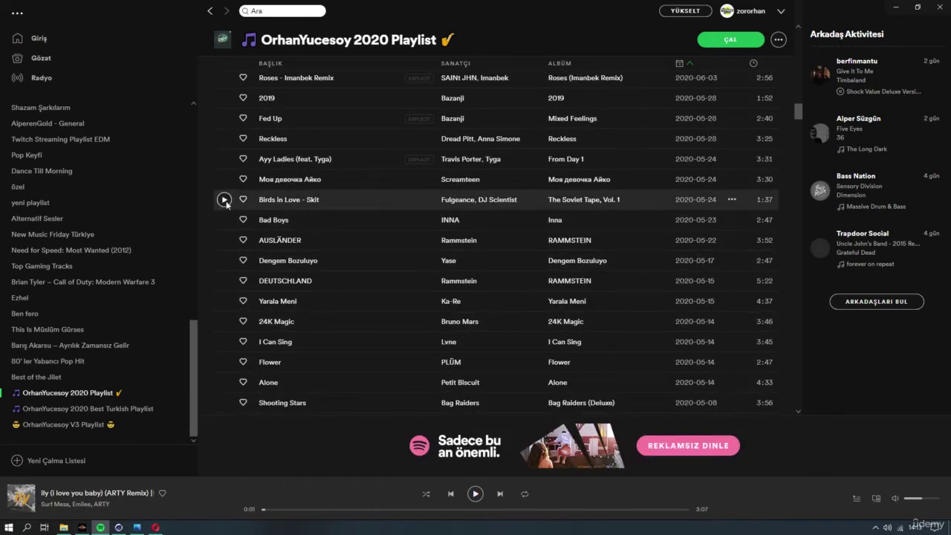
scroll(223, 223, down, 1)
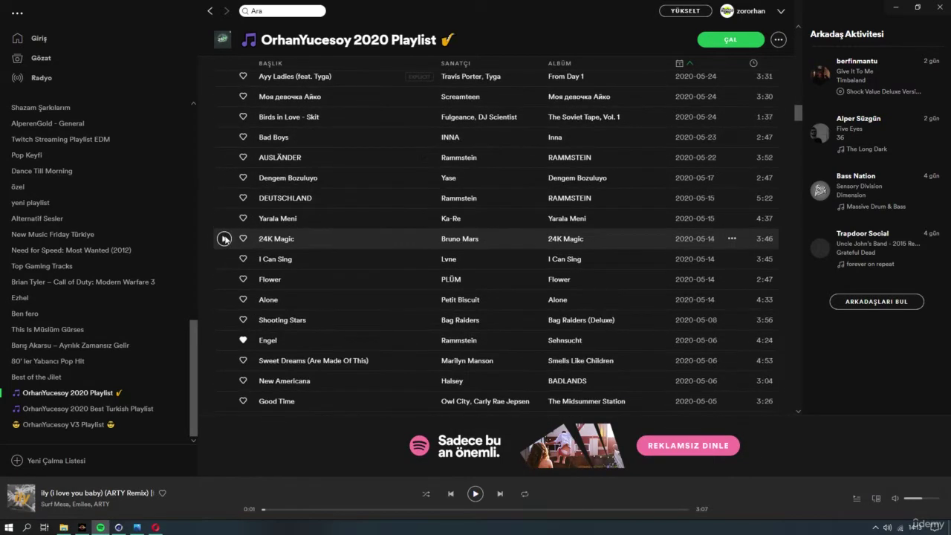
click(224, 339)
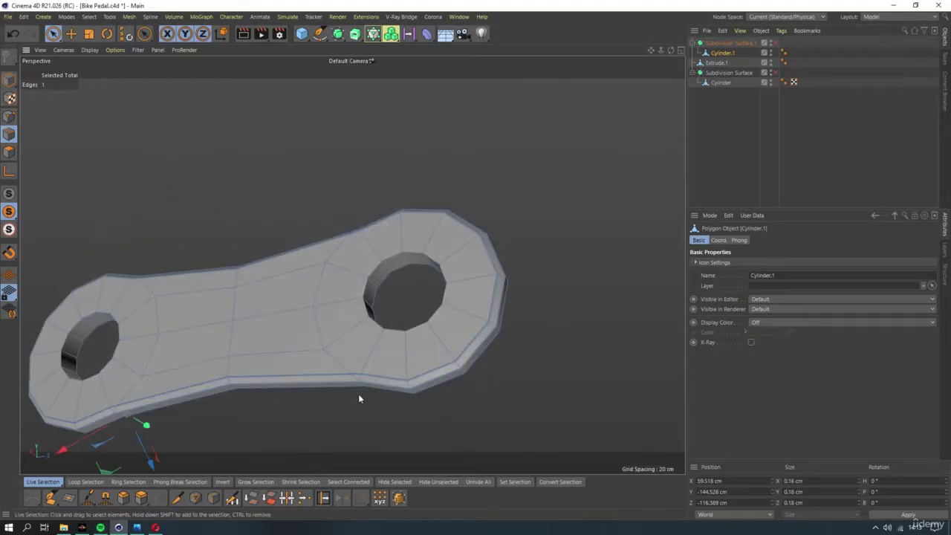
scroll(359, 399, up, 5)
scroll(349, 308, up, 2)
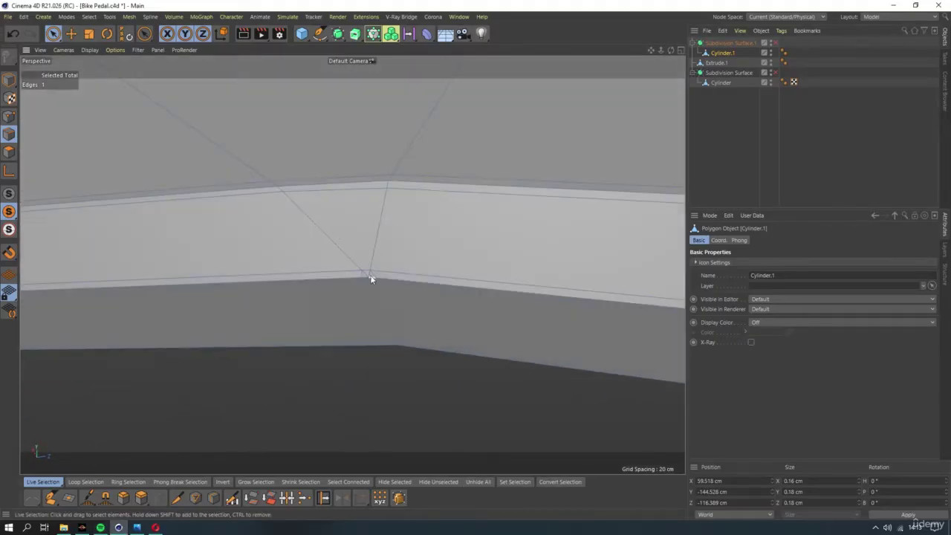
scroll(371, 279, up, 1)
scroll(377, 274, up, 2)
scroll(375, 259, up, 2)
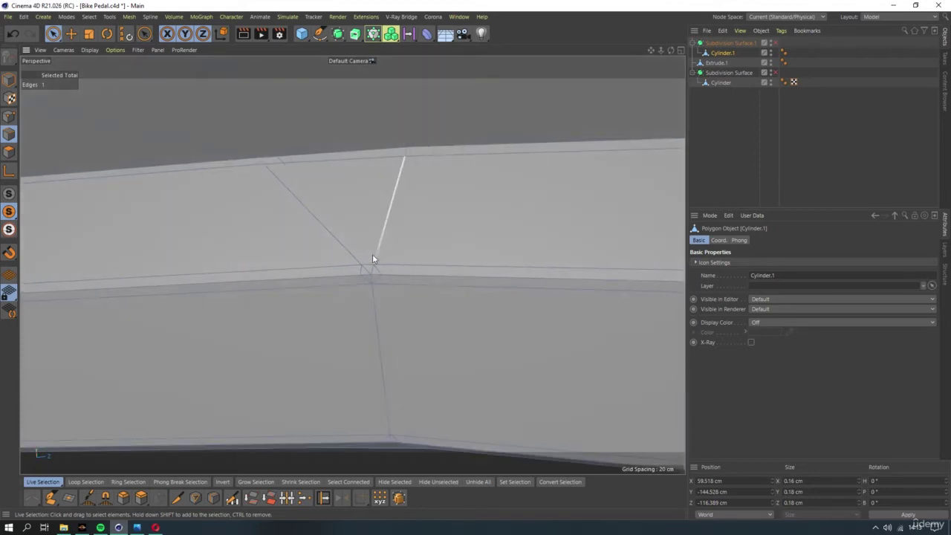
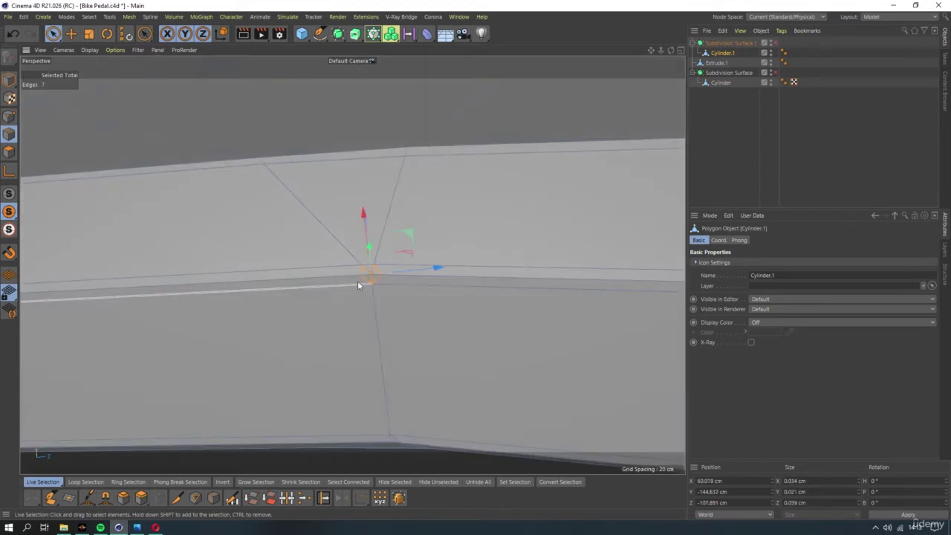
Clear the pedal crank's edge selection, briefly try Line Cut, then return to Live Selection
key(ctrl+shift+a)
click(305, 302)
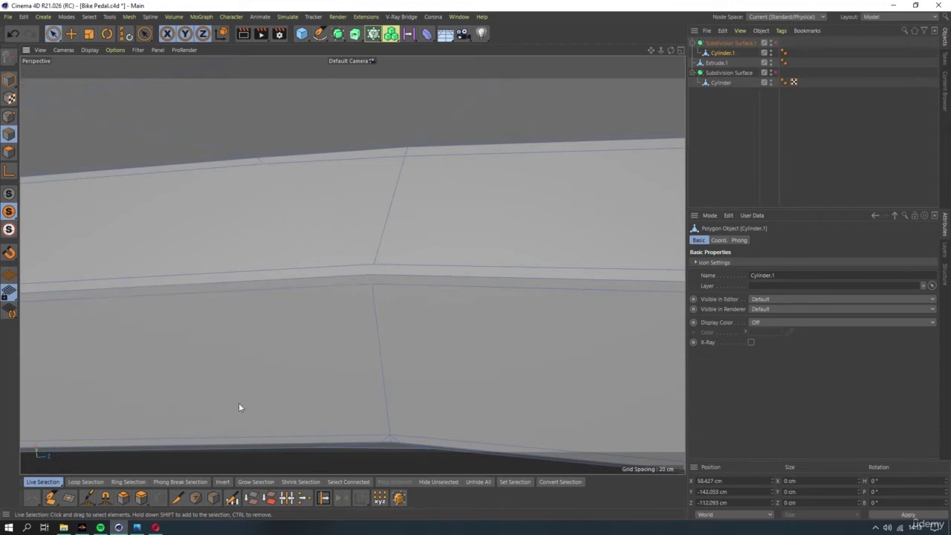
click(170, 501)
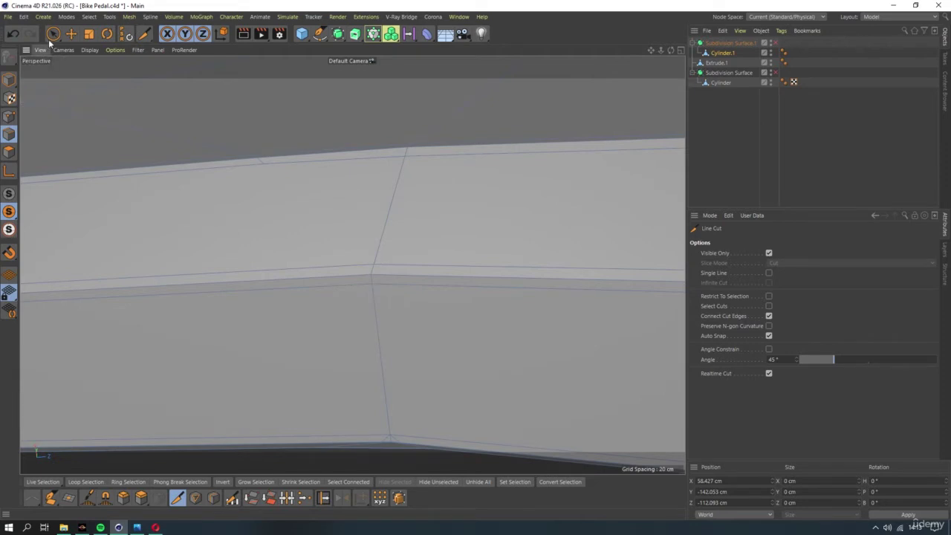
key(space)
Orbit and zoom the view down onto the crank's hole and top face
scroll(292, 282, down, 3)
alt+drag(293, 282, 287, 303)
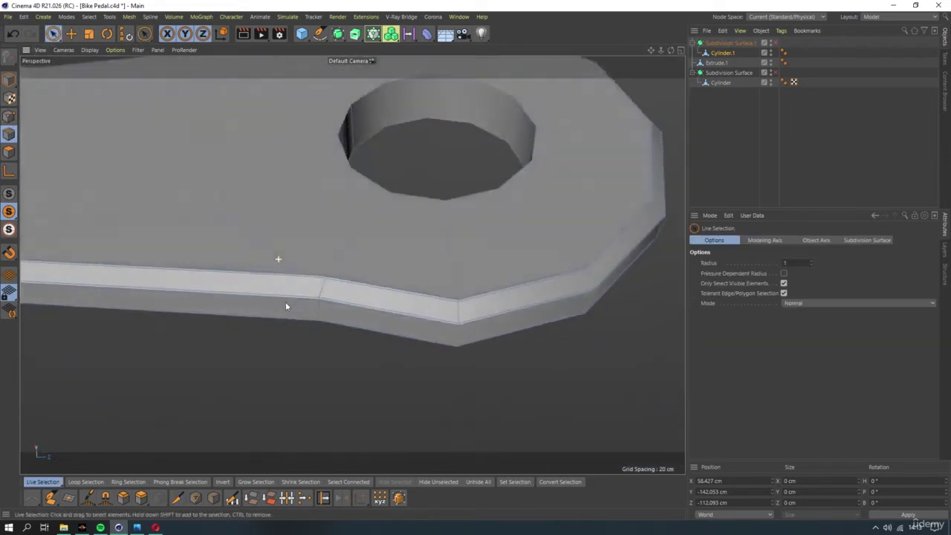
scroll(287, 303, up, 3)
scroll(304, 289, down, 3)
alt+drag(304, 227, 306, 262)
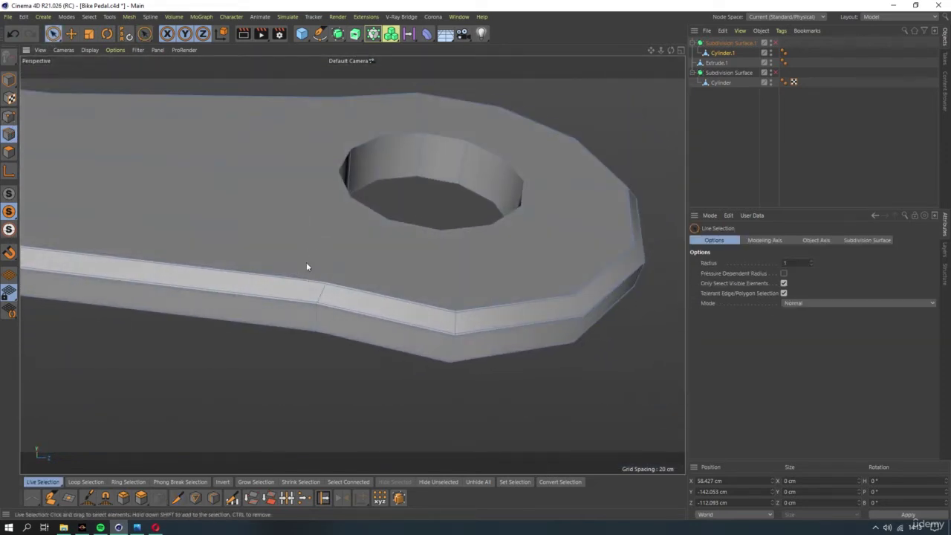
scroll(306, 262, up, 2)
mouse_move(268, 302)
alt+mouse_down()
mouse_move(240, 308)
mouse_move(290, 221)
mouse_move(322, 284)
alt+mouse_up()
scroll(239, 307, down, 3)
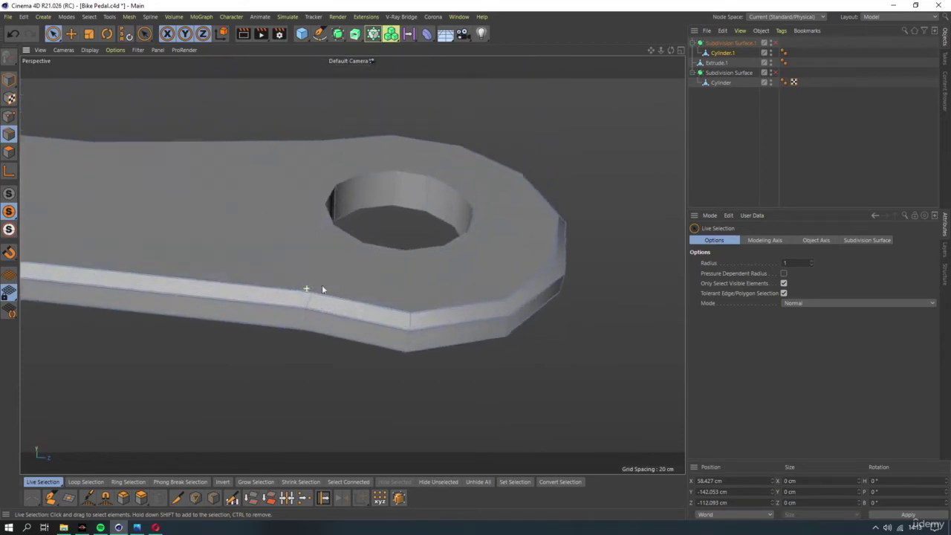
scroll(322, 284, up, 4)
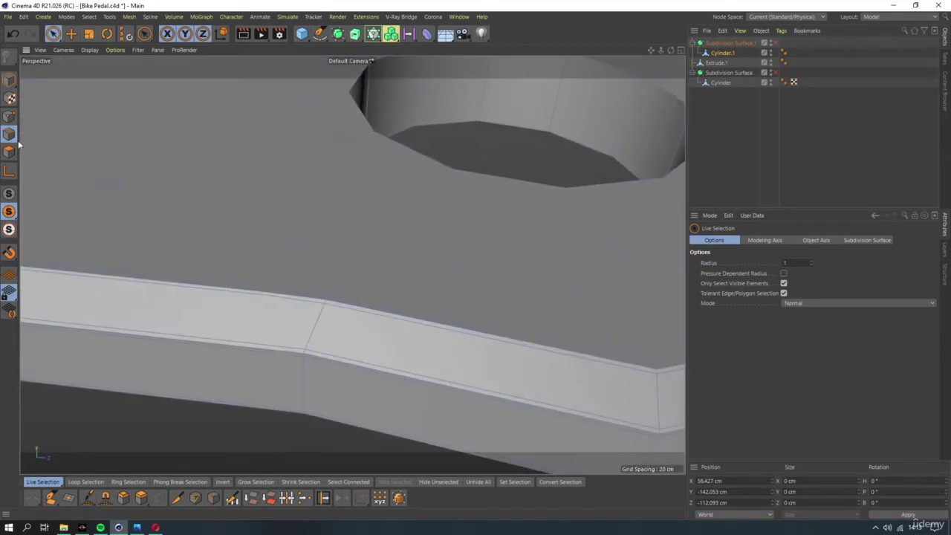
mouse_move(222, 237)
alt+mouse_down()
mouse_move(271, 315)
mouse_move(263, 305)
alt+mouse_up()
Test-pick a diagonal edge and small rim edges on the top face, then deselect them
click(240, 295)
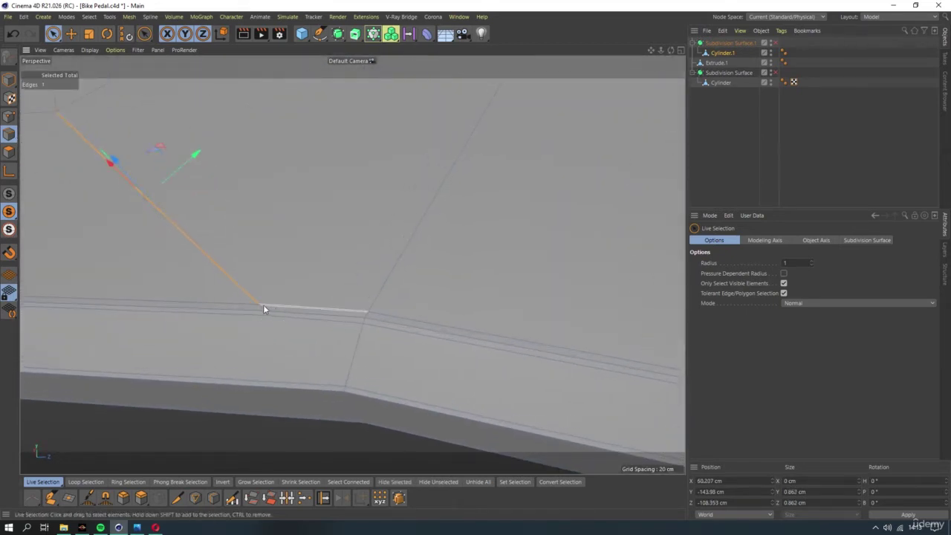
shift+click(263, 309)
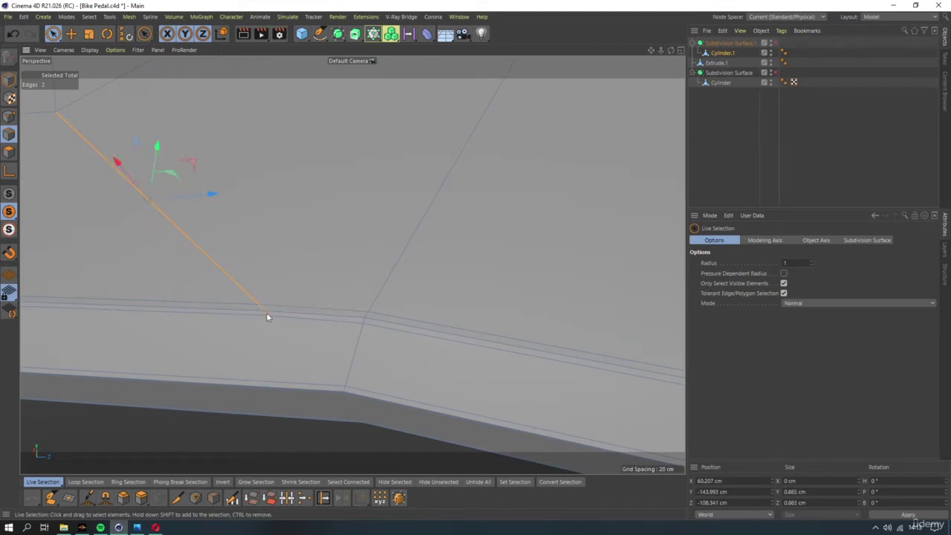
shift+click(266, 313)
click(39, 197)
Switch to Points mode with no points selected, orbiting around the crank
click(10, 117)
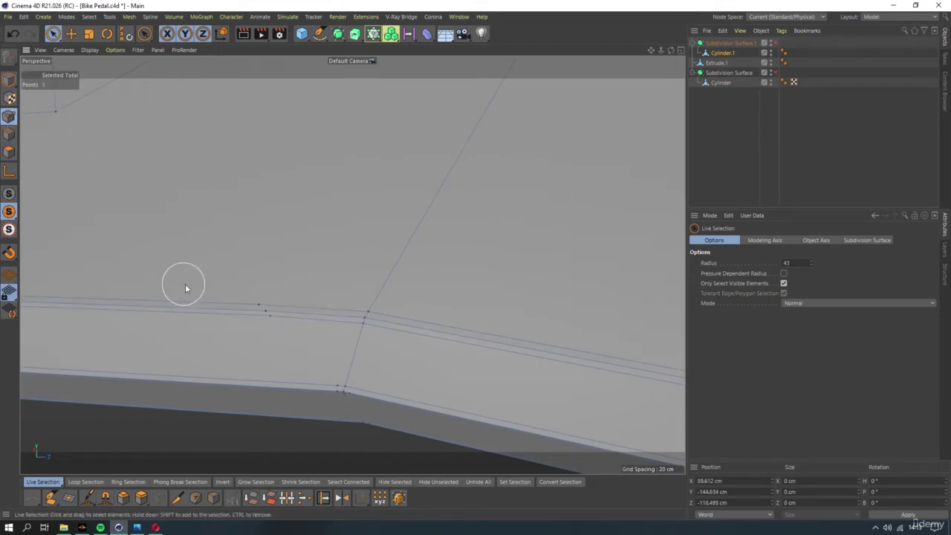
click(271, 334)
mouse_move(308, 318)
alt+mouse_down()
mouse_move(315, 342)
mouse_move(388, 365)
mouse_move(405, 312)
mouse_move(366, 329)
mouse_move(357, 352)
mouse_move(281, 279)
mouse_move(312, 315)
mouse_move(311, 249)
alt+mouse_up()
click(369, 344)
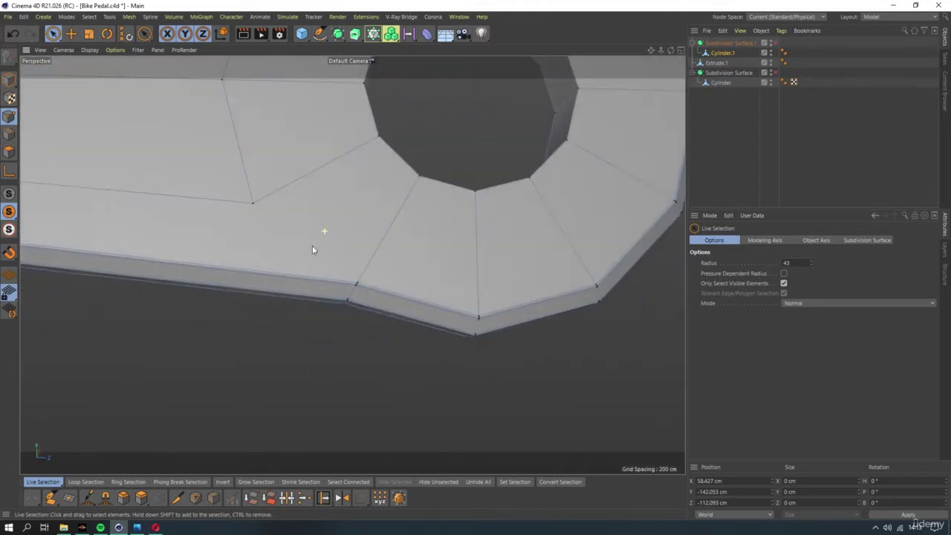
Line-cut from a top-face vertex out to the outer rim, and preview the subdivided result
click(177, 499)
click(254, 205)
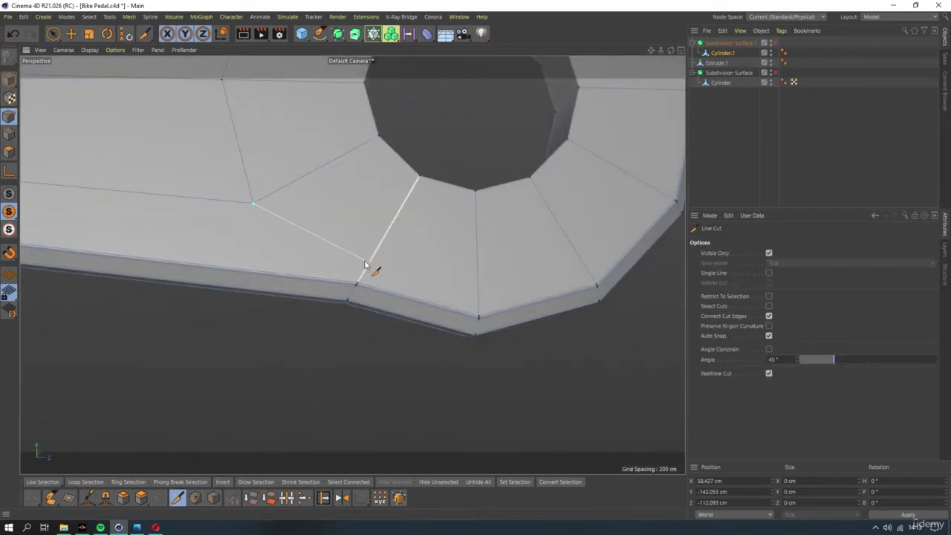
click(364, 265)
key(q)
mouse_move(360, 237)
alt+mouse_down()
mouse_move(388, 297)
mouse_move(301, 303)
mouse_move(384, 310)
mouse_move(371, 173)
mouse_move(365, 274)
mouse_move(338, 246)
alt+mouse_up()
Select Cylinder.1, turn subdivision off, and orbit in close on the new cut
click(721, 53)
key(q)
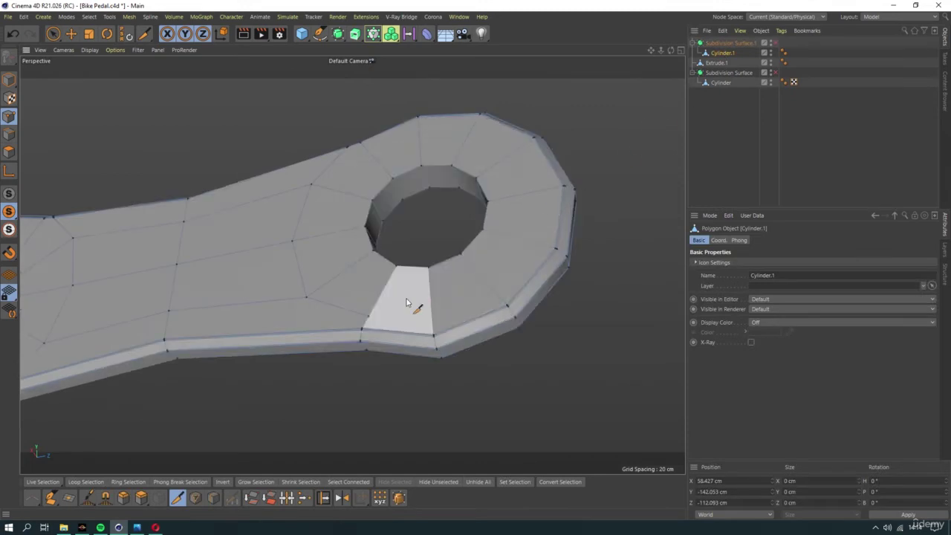
mouse_move(406, 302)
alt+mouse_down()
mouse_move(414, 267)
mouse_move(559, 270)
mouse_move(443, 320)
alt+mouse_up()
scroll(445, 287, up, 5)
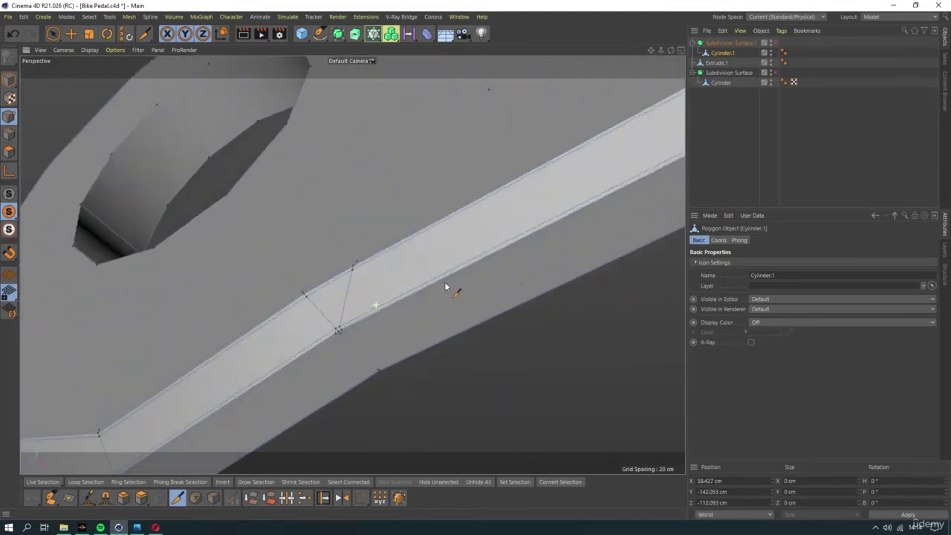
mouse_move(446, 286)
alt+mouse_down()
mouse_move(401, 298)
mouse_move(386, 282)
alt+mouse_up()
Check the new cut's edges in Edges mode, then deselect all and return to Points mode
click(53, 33)
click(9, 133)
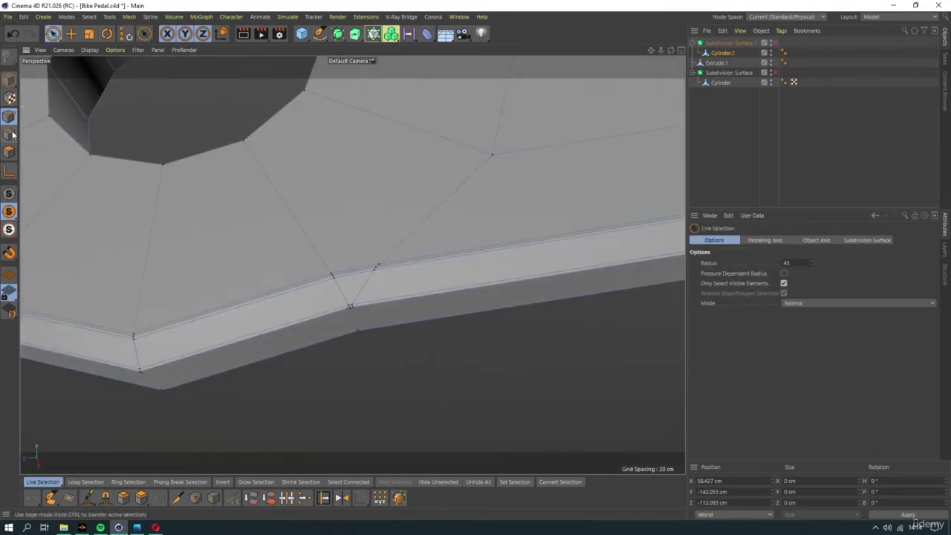
drag(393, 250, 381, 259)
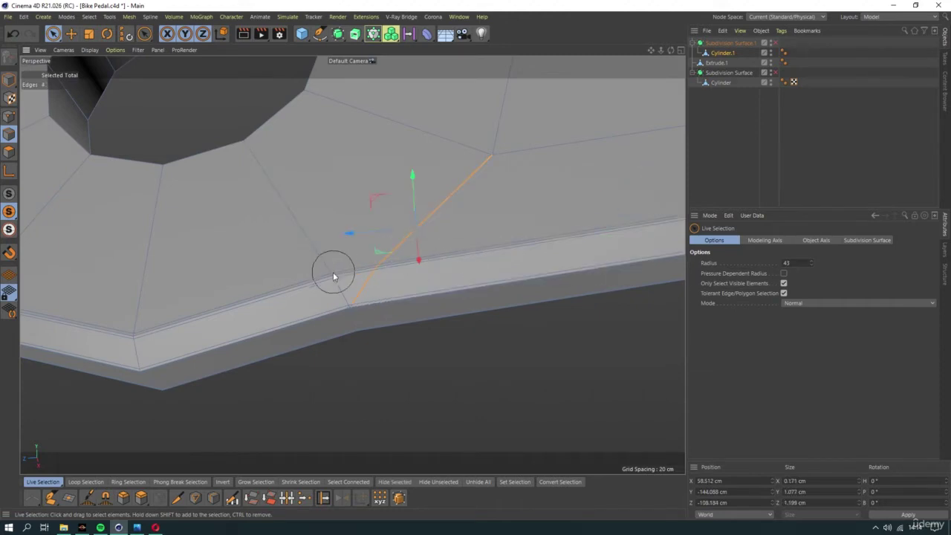
ctrl+drag(329, 272, 250, 312)
key(ctrl+shift+a)
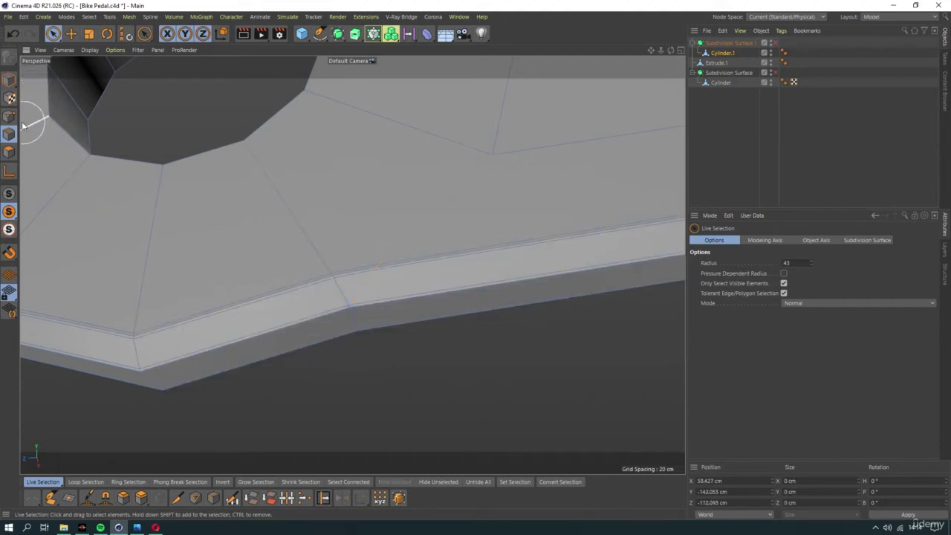
click(9, 117)
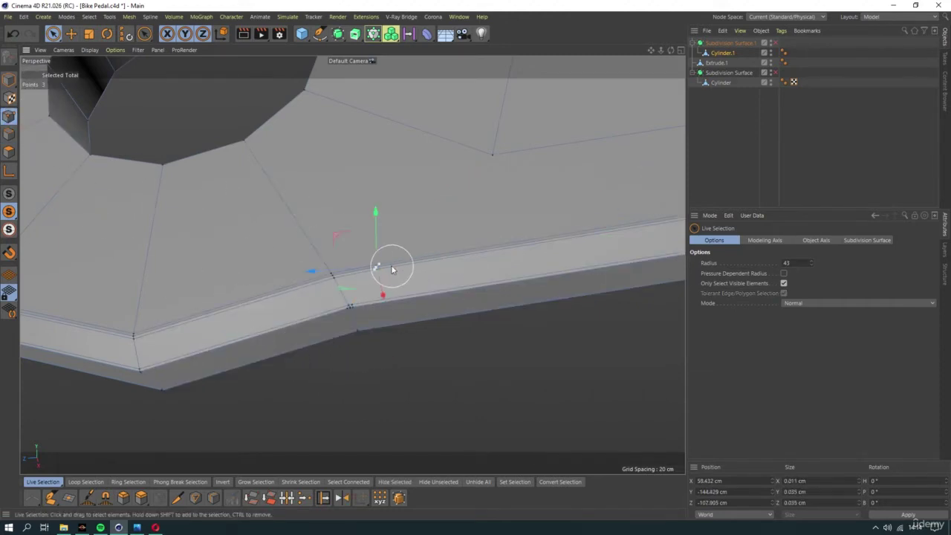
Toggle the Subdivision Surface preview on and off to compare the smoothed crank with its cage
scroll(319, 328, down, 3)
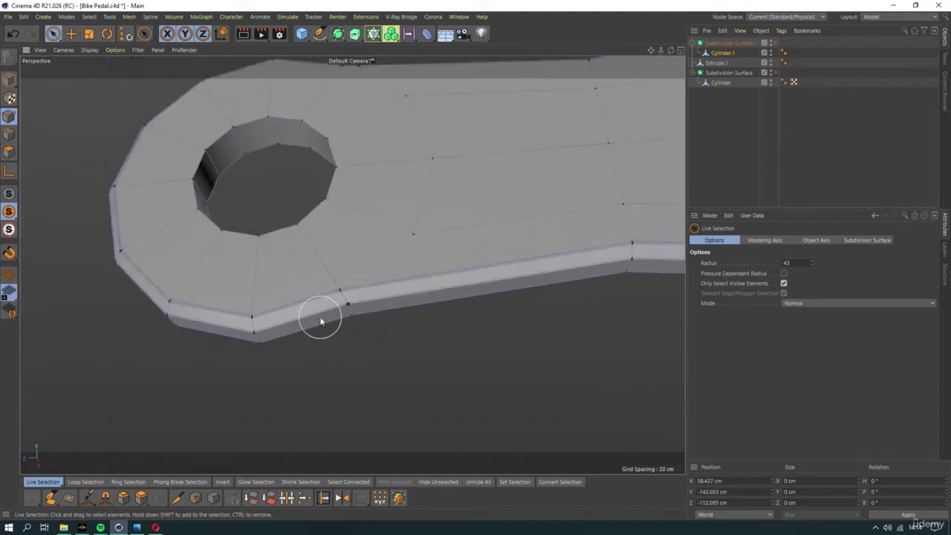
key(q)
scroll(346, 278, up, 3)
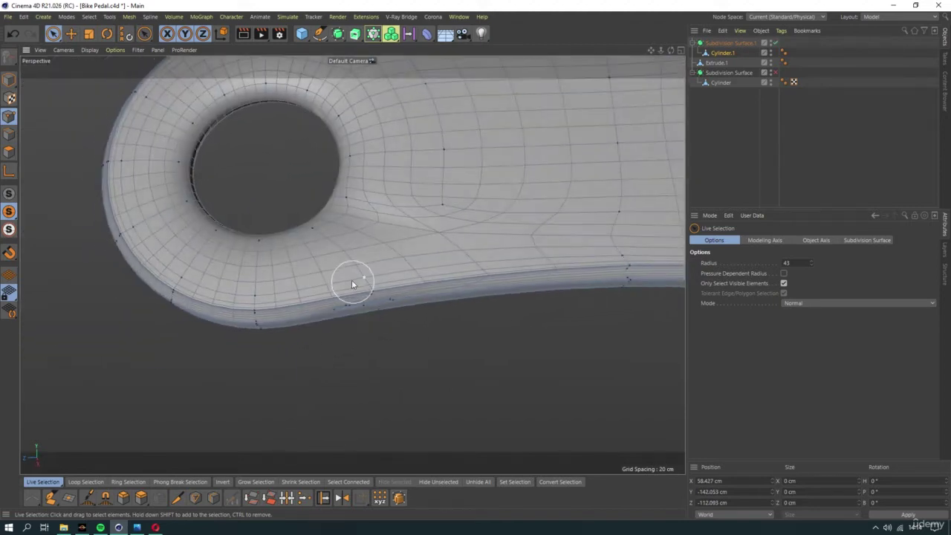
key(q)
scroll(373, 281, up, 2)
Make a second line cut from a top-face vertex to the rim
click(177, 498)
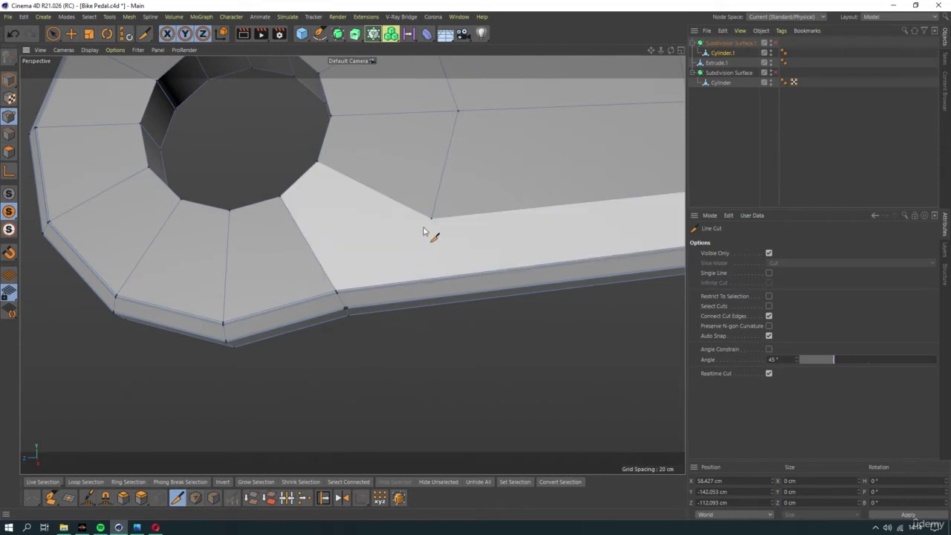
click(329, 277)
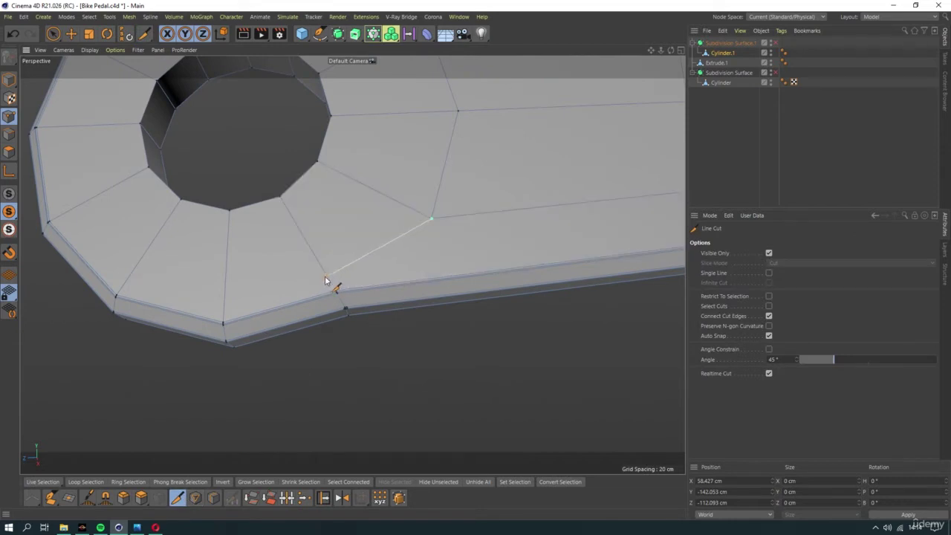
scroll(327, 282, up, 2)
scroll(369, 297, up, 2)
scroll(382, 297, up, 2)
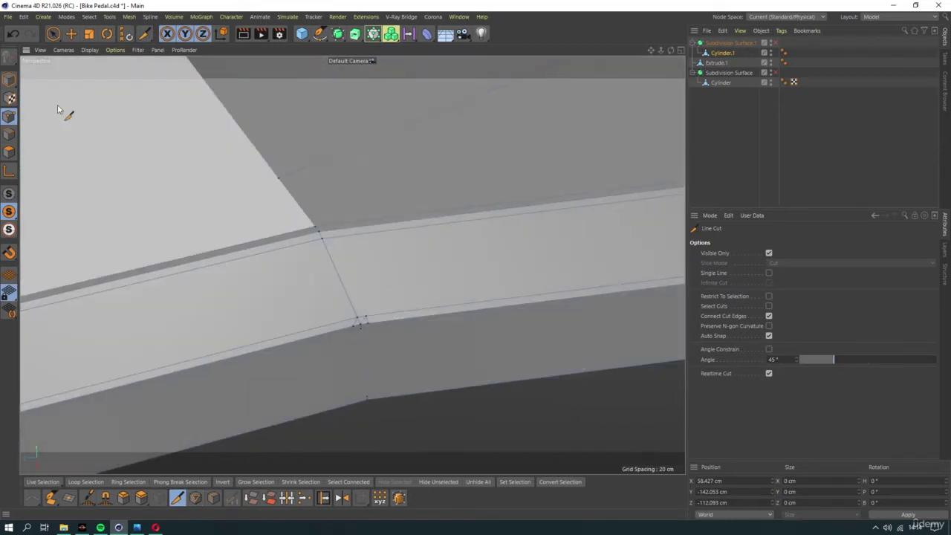
Return to Edges mode, orbit up to inspect the cut, and shrink the brush radius to 1
click(53, 33)
click(9, 133)
mouse_move(298, 295)
alt+mouse_down()
mouse_move(420, 248)
mouse_move(345, 243)
mouse_move(365, 213)
alt+mouse_up()
scroll(351, 211, up, 2)
scroll(337, 245, up, 2)
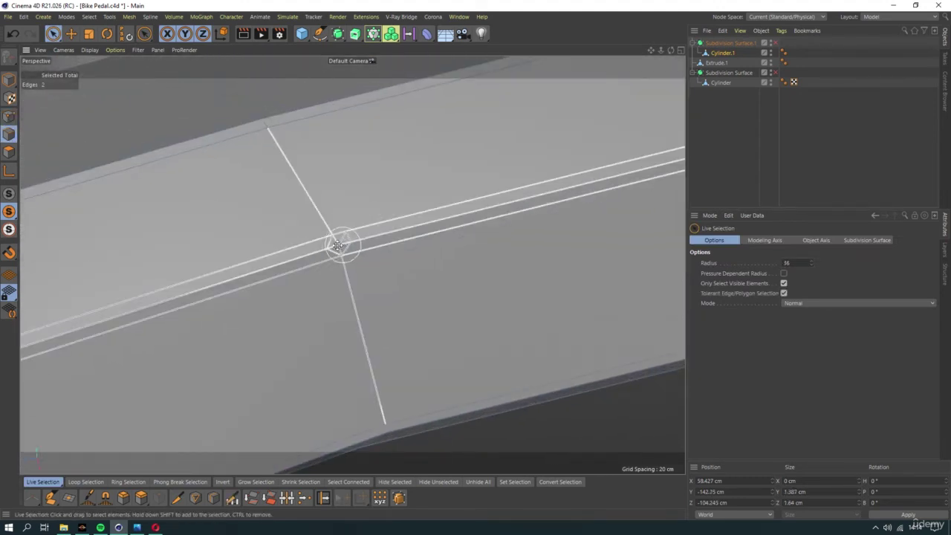
middle_drag(338, 246, 333, 246)
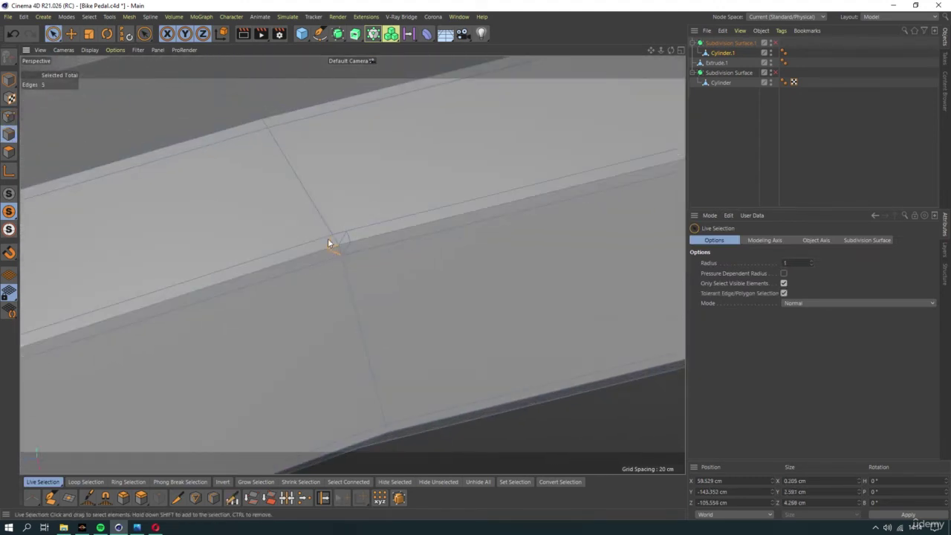
Pick and deselect edges at the cut's corner, clear them, then check the corner point in Points mode
shift+drag(336, 240, 359, 246)
ctrl+click(346, 245)
ctrl+click(345, 243)
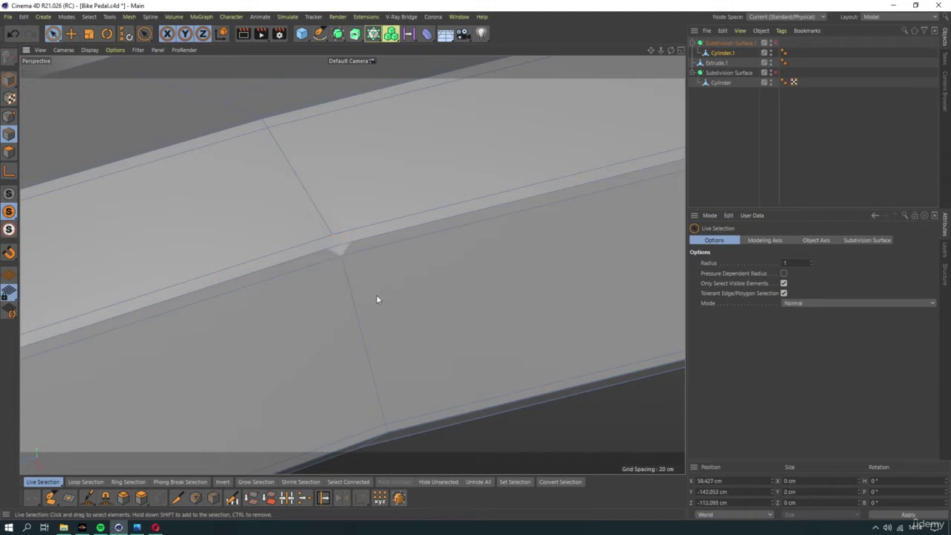
click(307, 271)
key(ctrl+z)
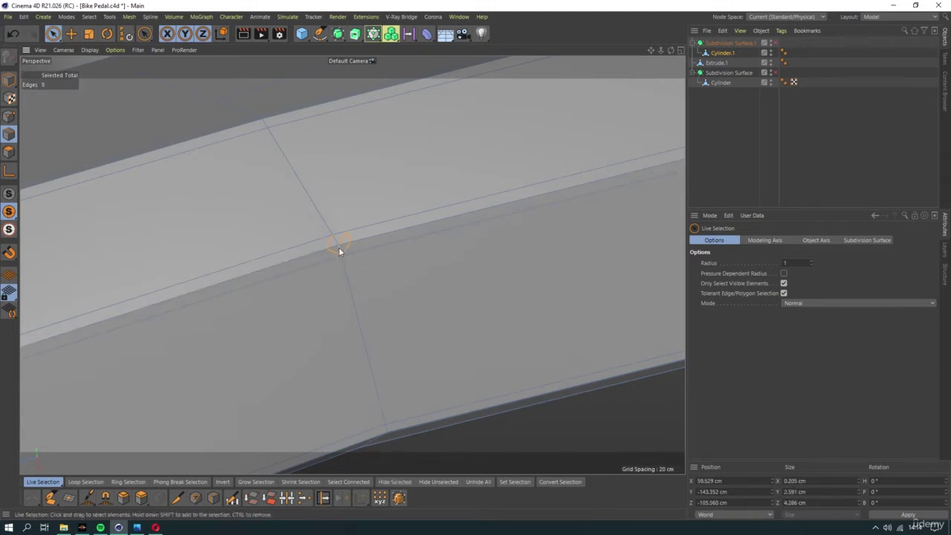
key(ctrl+shift+a)
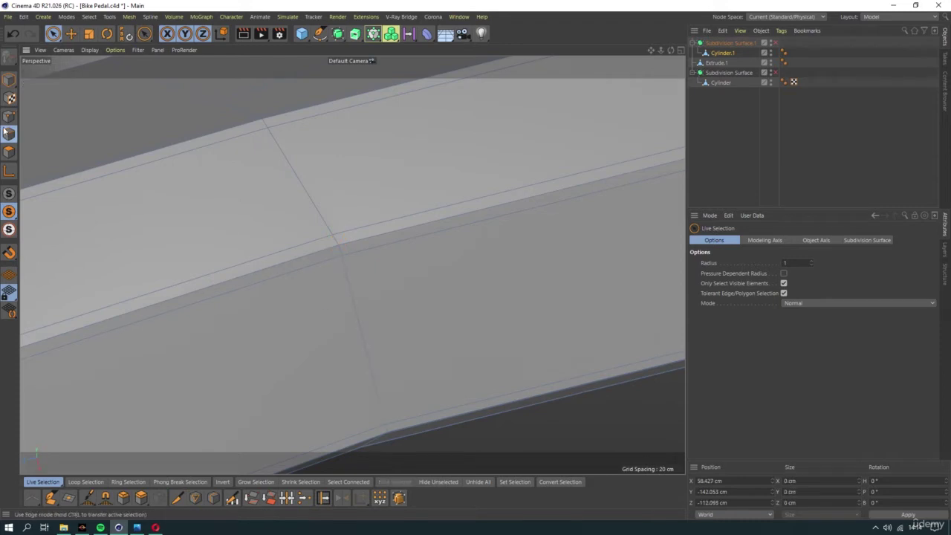
click(9, 116)
click(315, 257)
Check the point at the cut's corner and orbit round to view the hole
click(362, 238)
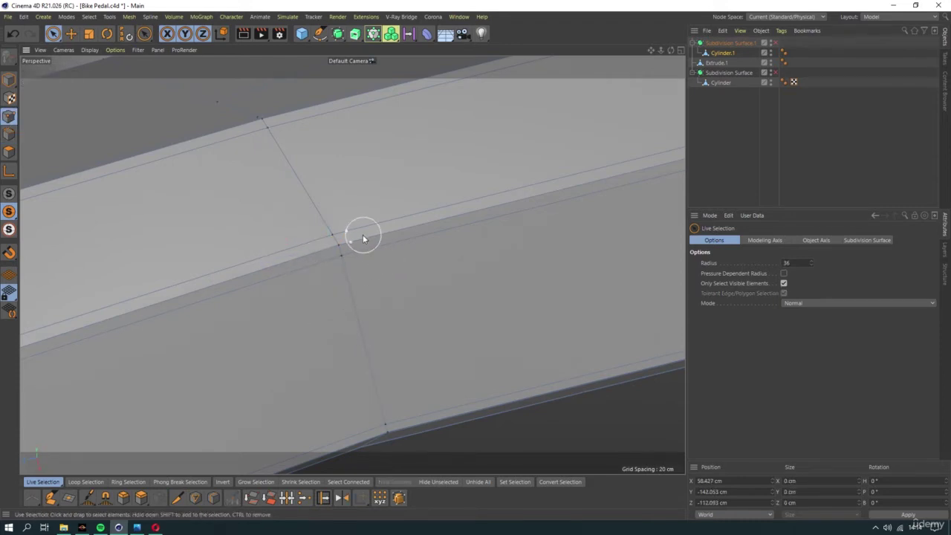
scroll(338, 283, down, 2)
scroll(334, 282, down, 3)
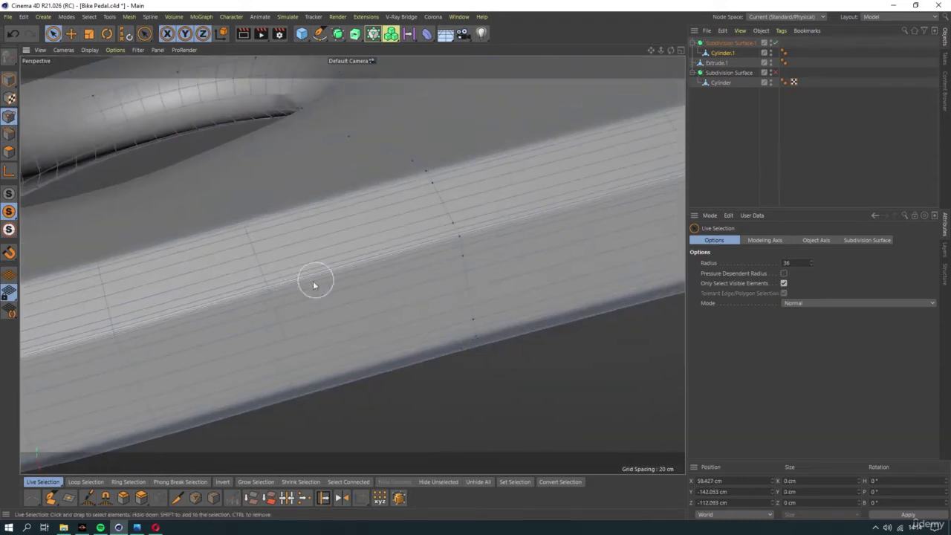
scroll(334, 286, down, 3)
scroll(356, 297, down, 2)
mouse_move(366, 304)
alt+mouse_down()
mouse_move(435, 279)
mouse_move(639, 294)
alt+mouse_up()
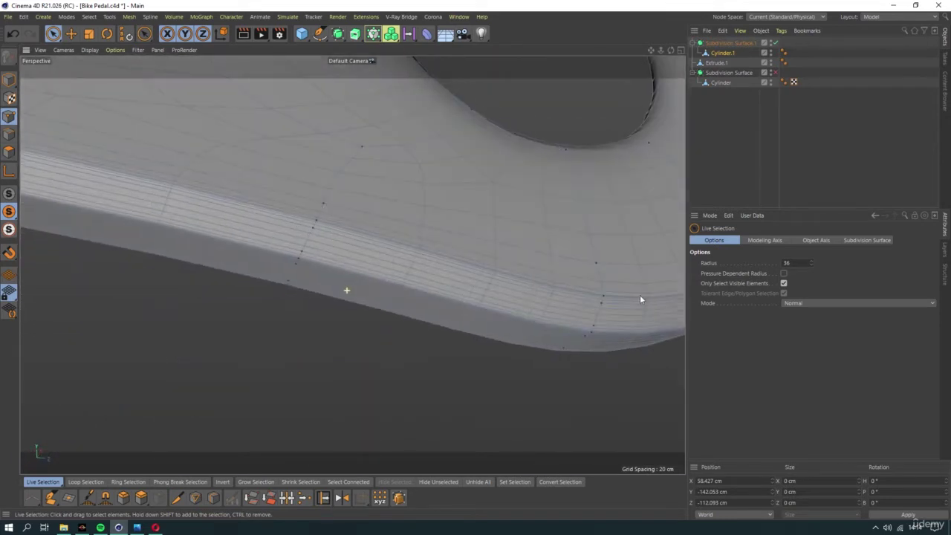
Clear the object selection and orbit to a top-down view of the pedal
click(755, 176)
scroll(323, 249, down, 5)
alt+drag(352, 255, 344, 355)
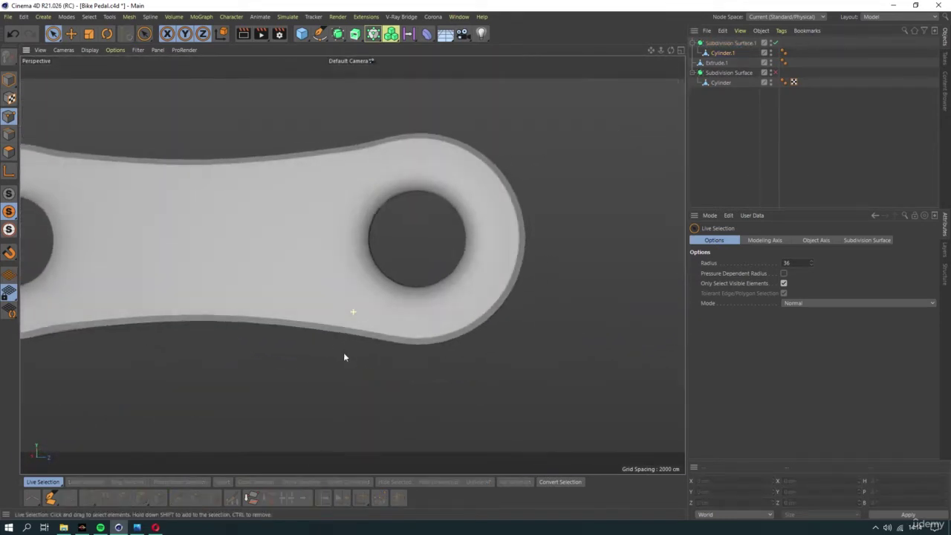
scroll(344, 354, up, 2)
scroll(419, 331, up, 1)
alt+middle_drag(337, 302, 364, 343)
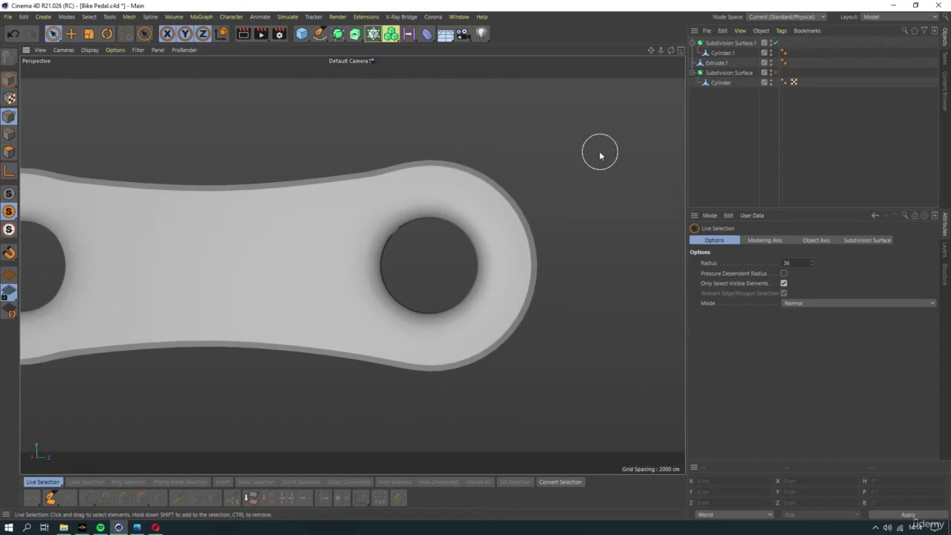
Select Cylinder.1, switch to Polygon mode, and pick one polygon beside the hole via its context menu
click(721, 54)
scroll(377, 223, up, 4)
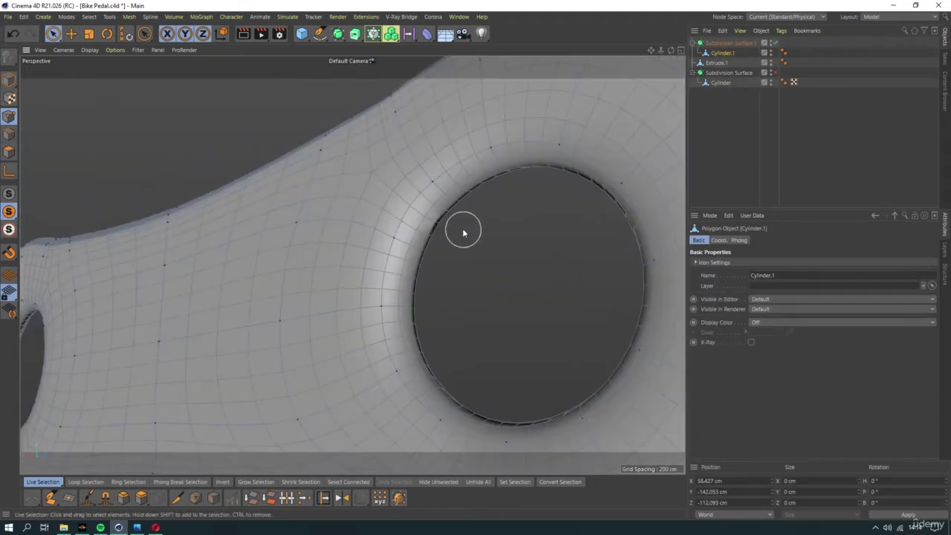
mouse_move(463, 232)
alt+mouse_down()
mouse_move(384, 215)
mouse_move(326, 223)
alt+mouse_up()
click(9, 151)
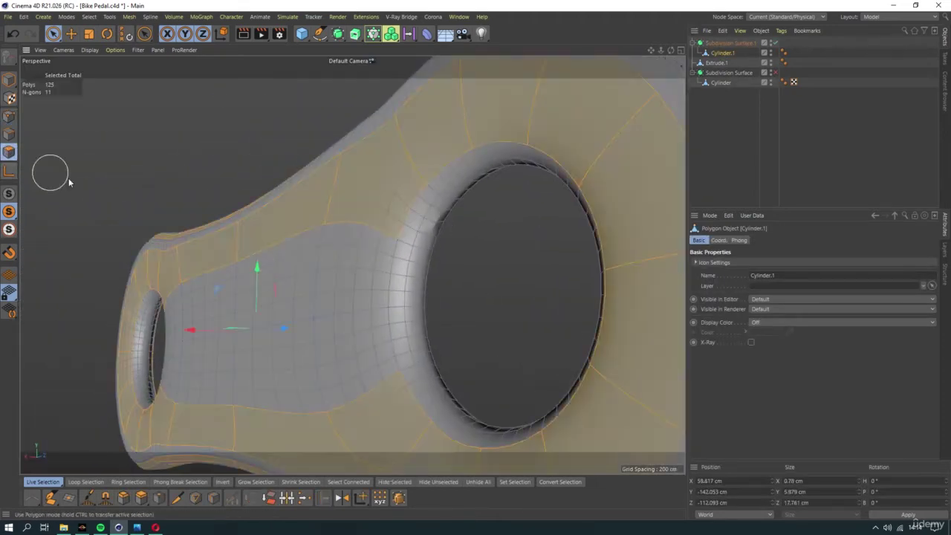
click(434, 236)
right_click(431, 260)
click(464, 437)
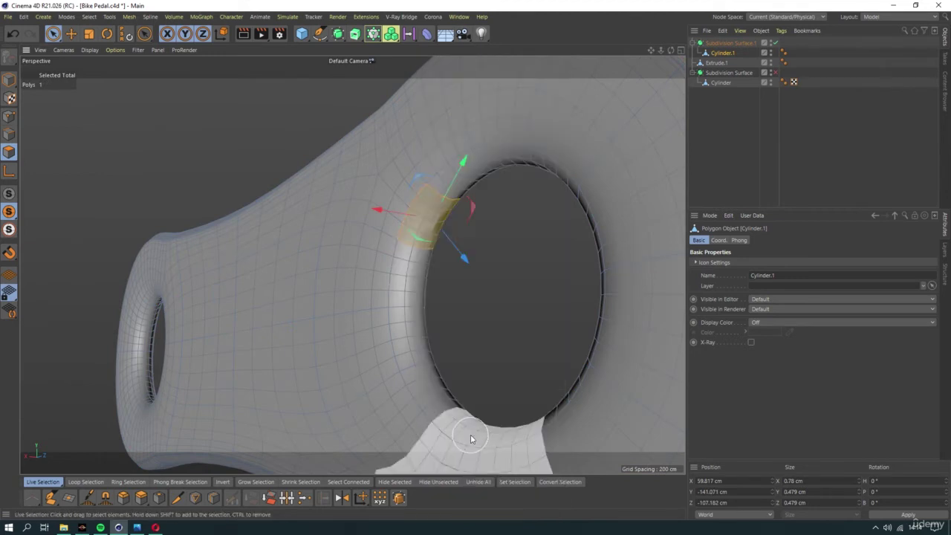
Orbit out and zoom in on the selected polygon of the pedal arm
mouse_move(470, 438)
alt+mouse_down()
mouse_move(346, 305)
mouse_move(375, 259)
mouse_move(434, 313)
alt+mouse_up()
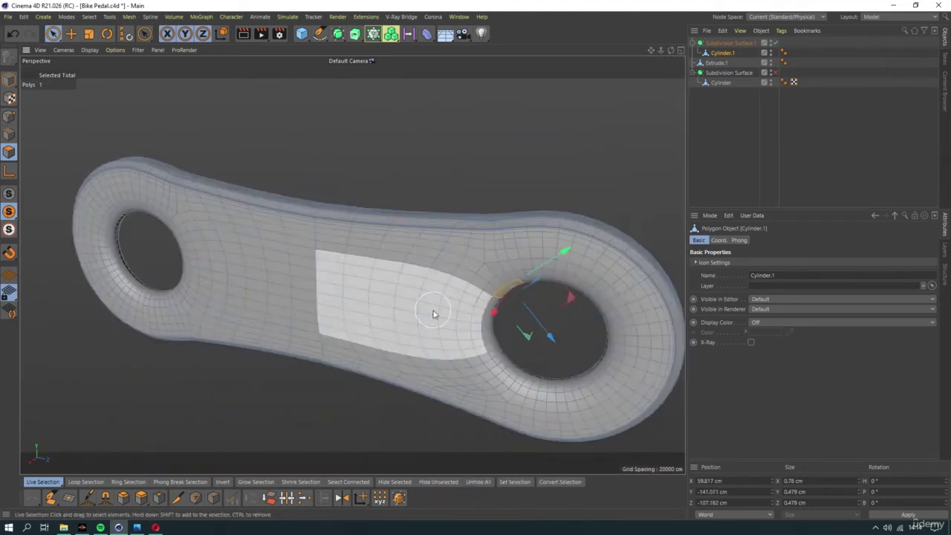
scroll(569, 201, up, 5)
scroll(533, 242, up, 5)
scroll(494, 229, up, 5)
Select an edge across the arm's strip in Edges mode and switch to the Move tool
scroll(463, 241, up, 5)
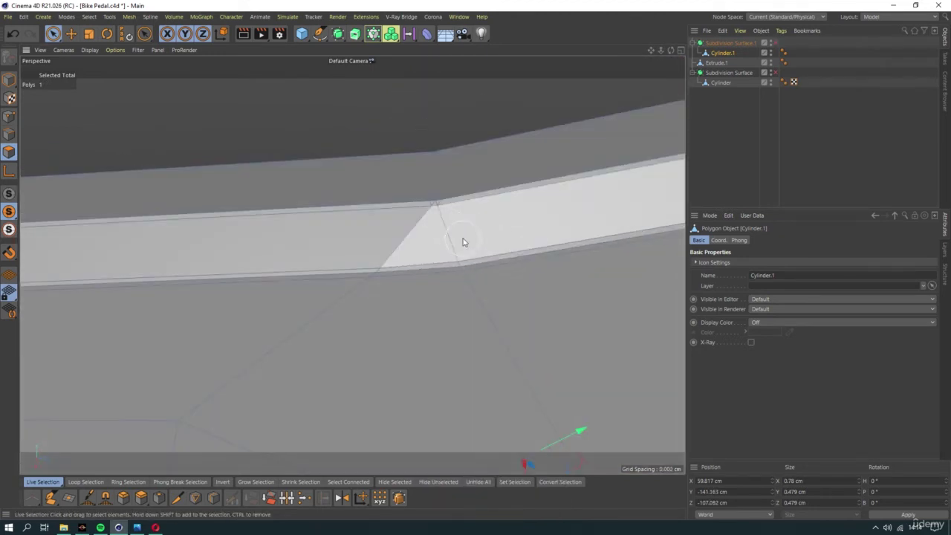
click(9, 134)
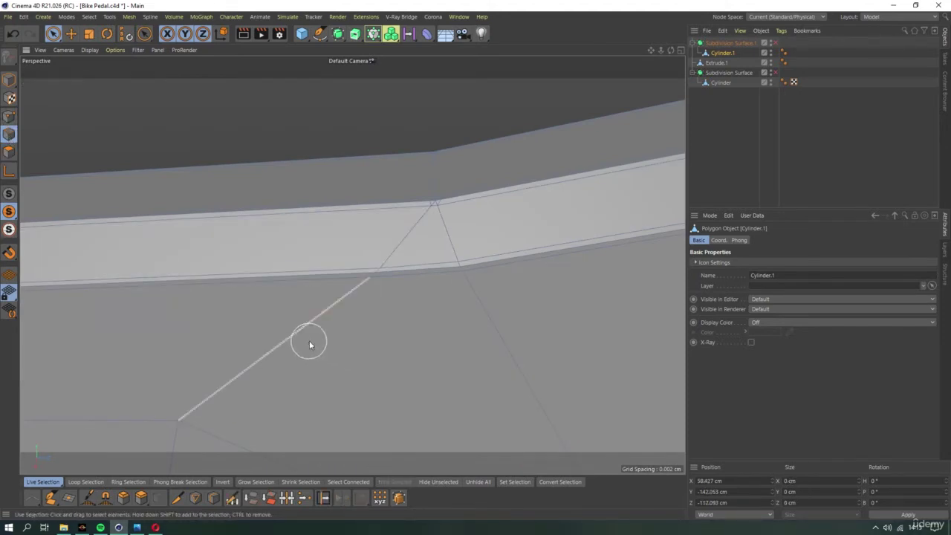
click(319, 324)
scroll(329, 314, down, 2)
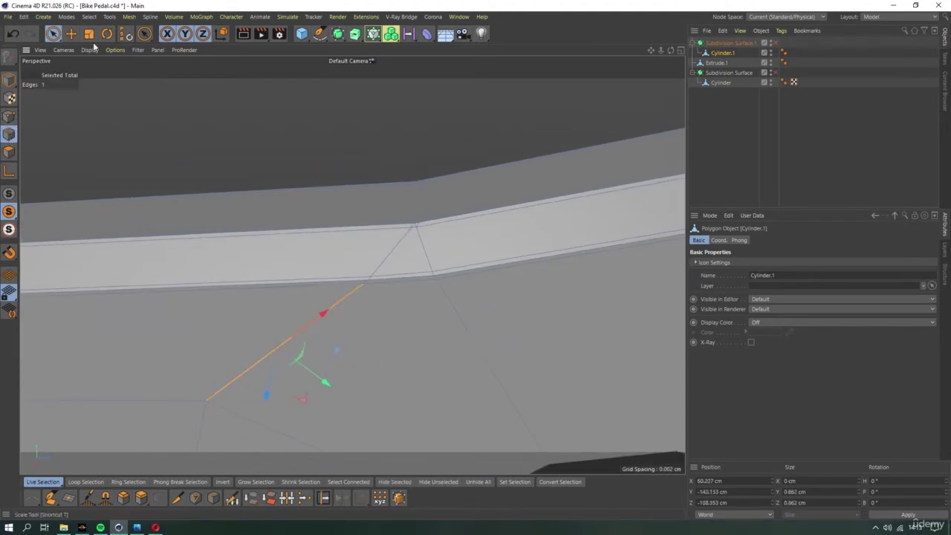
click(70, 33)
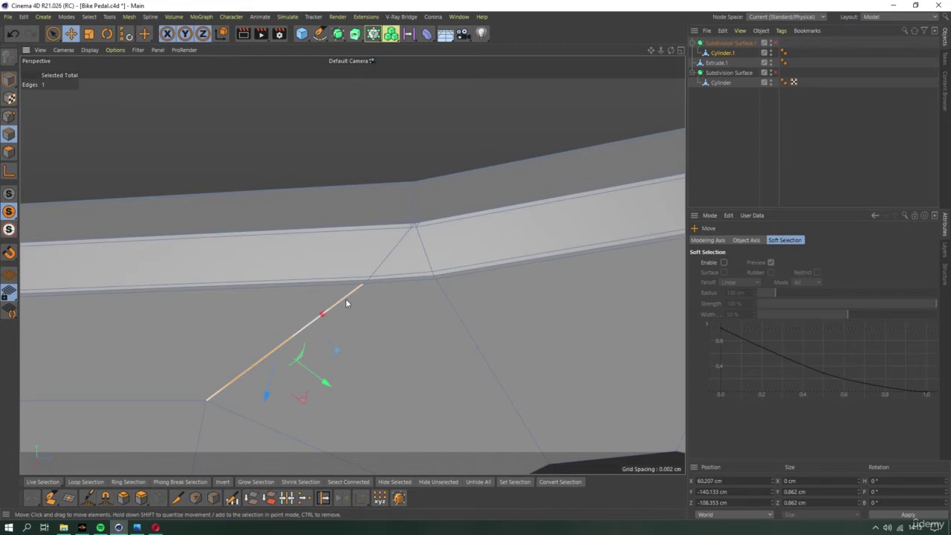
mouse_move(351, 299)
alt+mouse_down()
mouse_move(361, 318)
mouse_move(257, 218)
mouse_move(336, 198)
alt+mouse_up()
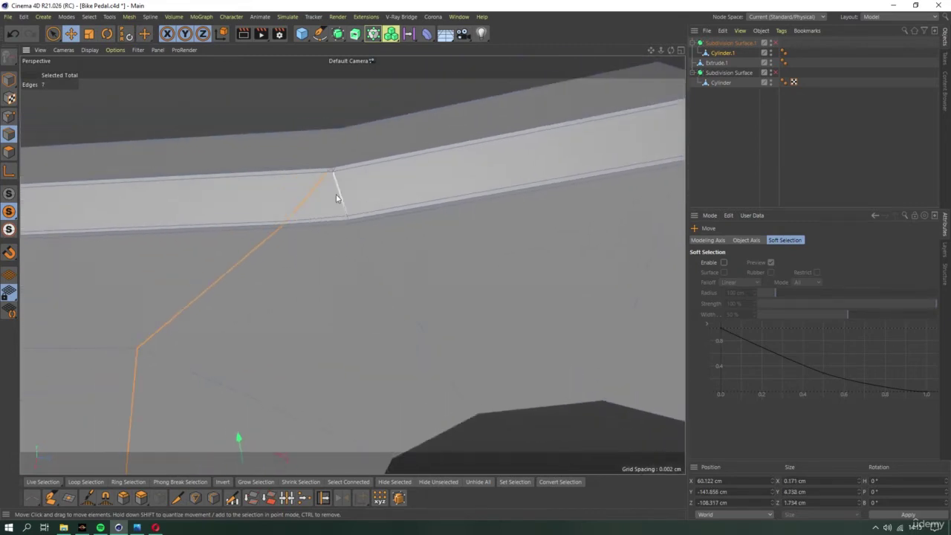
Add more strip edges to the selection, inspect them from another angle, then clear it
click(52, 33)
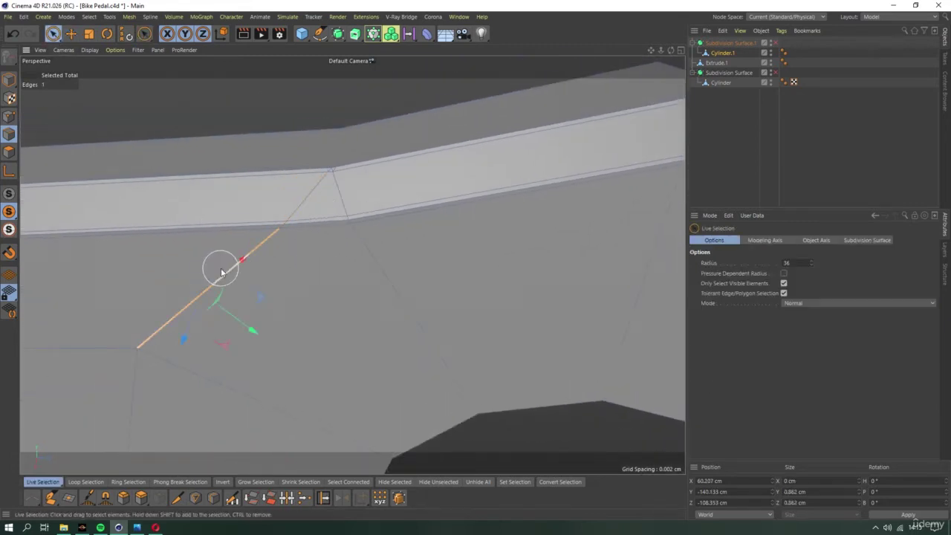
scroll(277, 207, up, 5)
shift+click(334, 203)
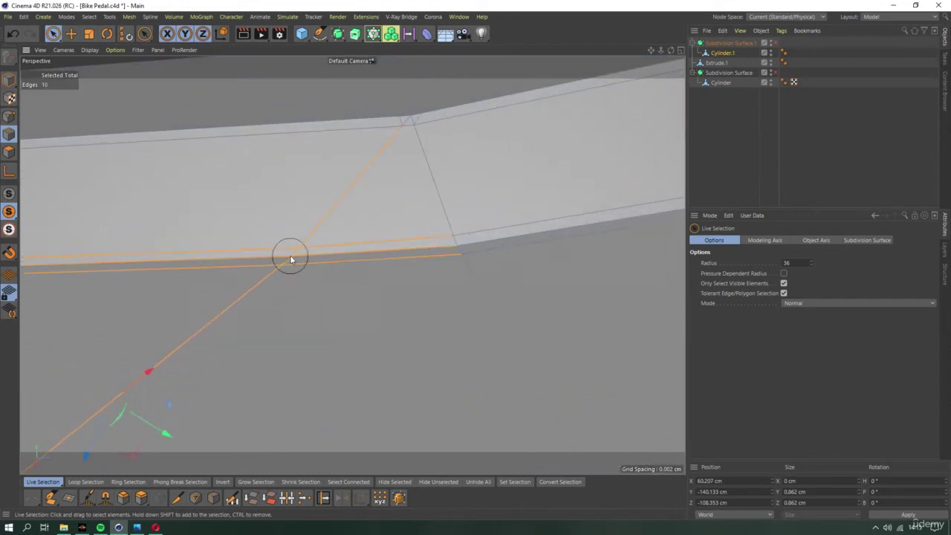
mouse_move(393, 225)
alt+mouse_down()
mouse_move(382, 187)
mouse_move(382, 245)
mouse_move(358, 257)
alt+mouse_up()
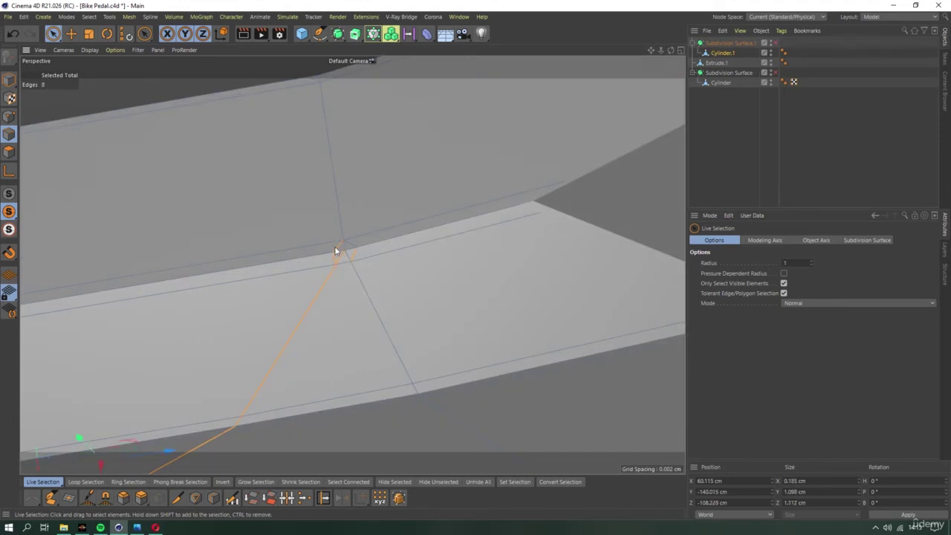
click(365, 270)
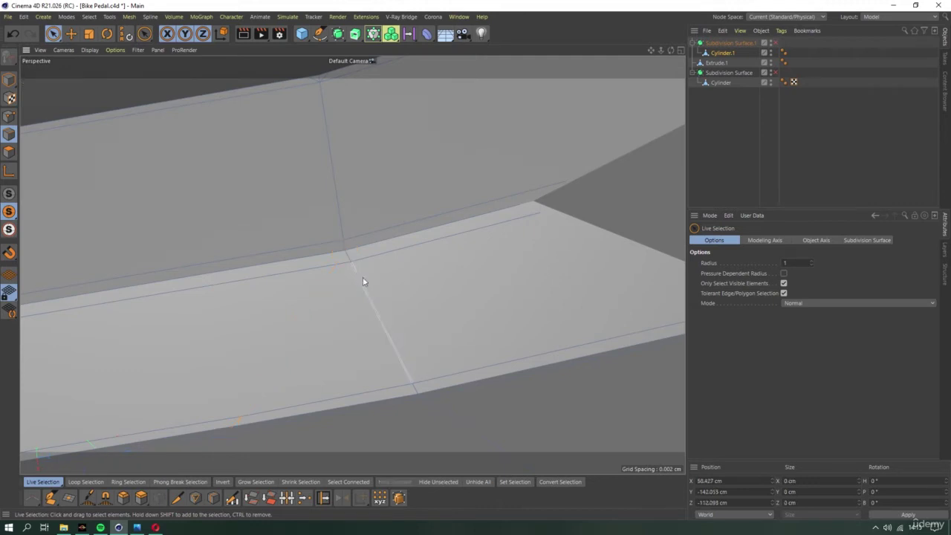
Switch to Points mode and clear all selected points
click(8, 117)
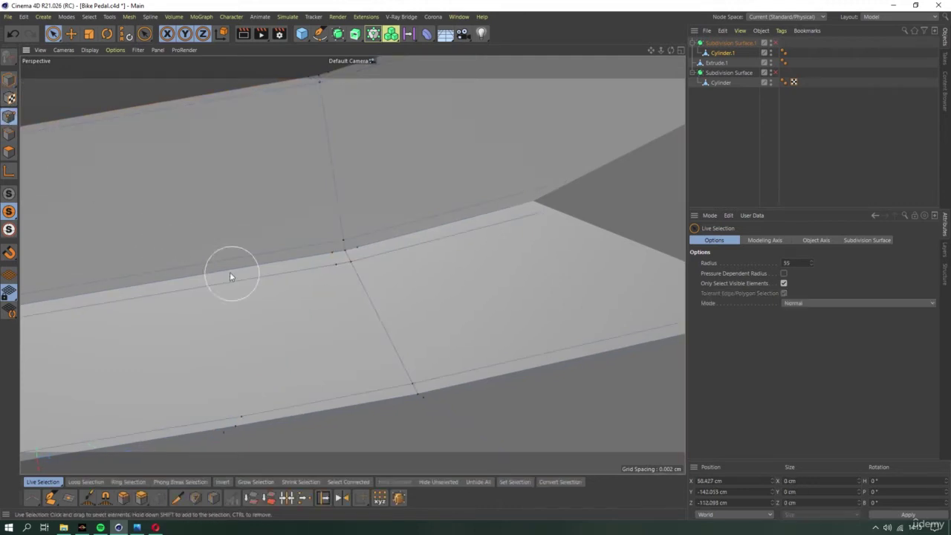
ctrl+click(375, 261)
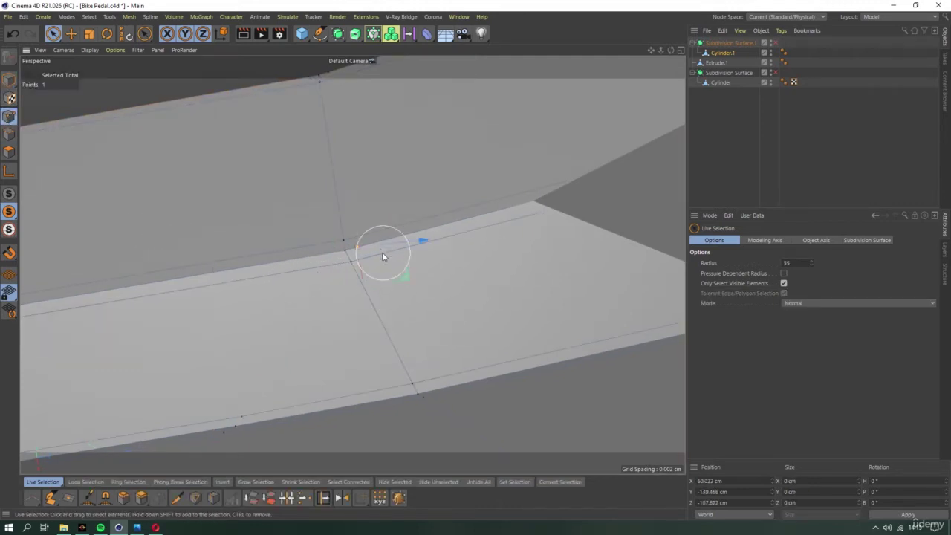
ctrl+drag(383, 256, 233, 431)
scroll(345, 311, down, 5)
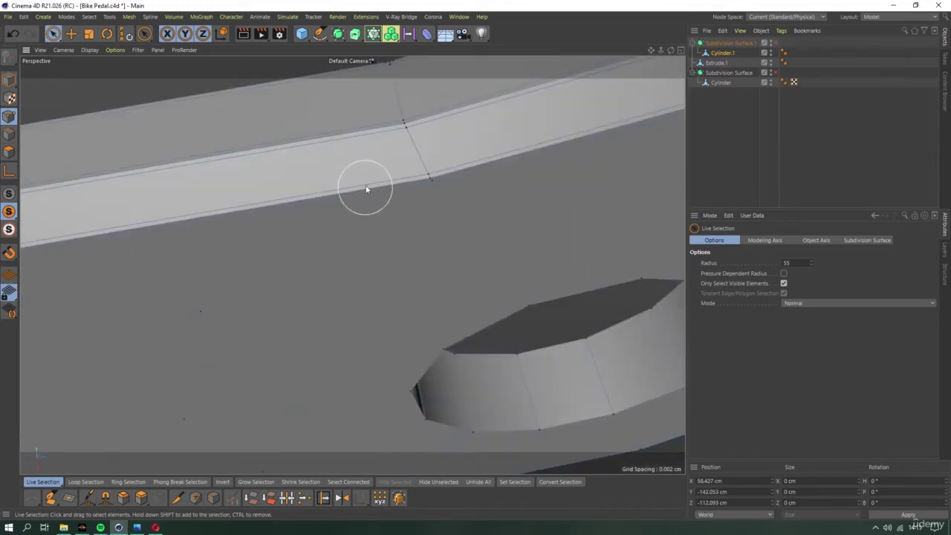
scroll(364, 187, up, 8)
Start a line cut at a vertex on the arm face, orbiting around Cylinder.1
click(177, 498)
click(230, 215)
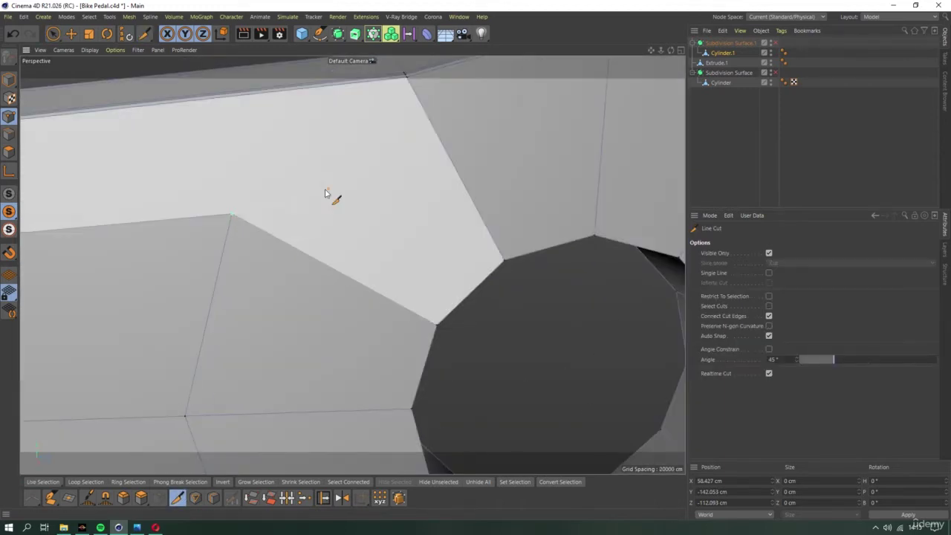
mouse_move(428, 121)
alt+mouse_down()
mouse_move(349, 256)
mouse_move(361, 260)
alt+mouse_up()
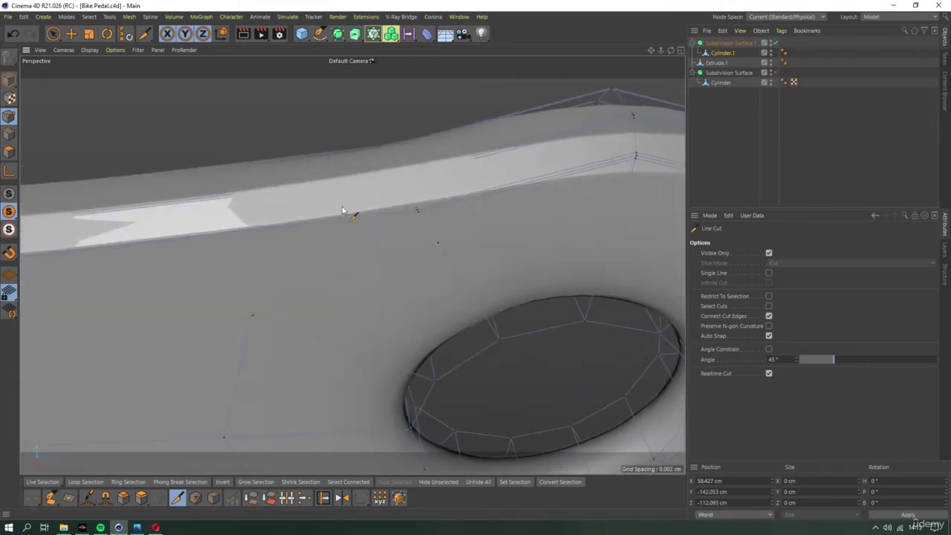
mouse_move(361, 260)
alt+mouse_down()
mouse_move(492, 174)
mouse_move(434, 212)
mouse_move(327, 214)
mouse_move(336, 219)
alt+mouse_up()
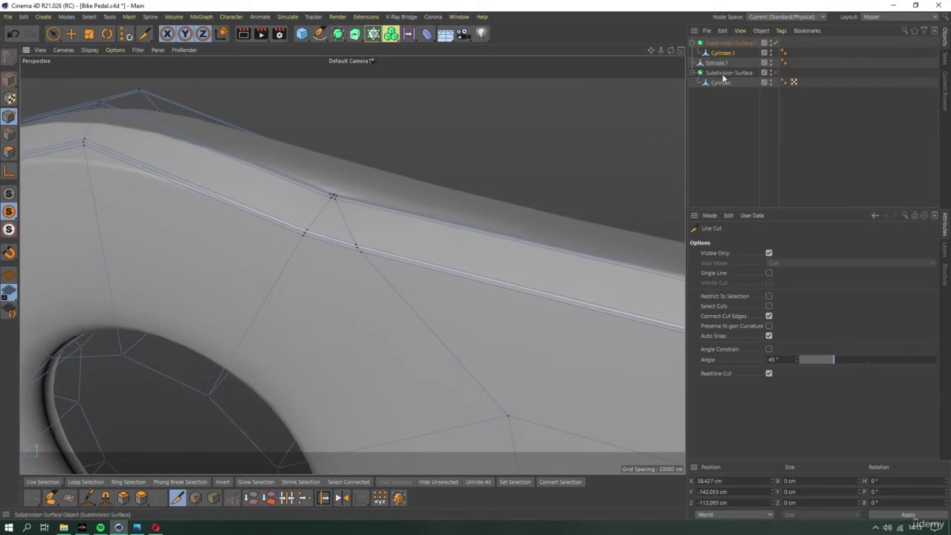
click(721, 54)
alt+drag(286, 202, 153, 99)
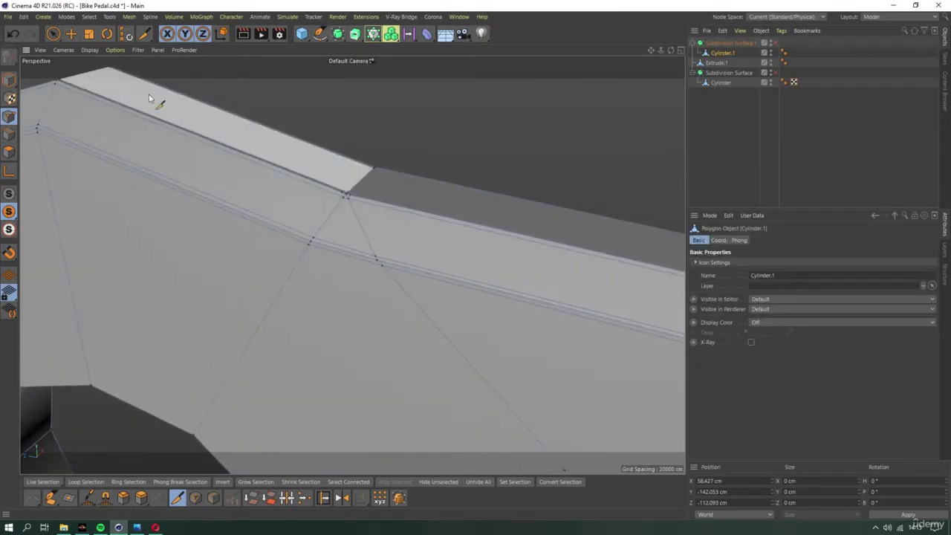
With Live Selection at brush radius 1, pick edges at the strip corner, then clear them
click(52, 33)
click(92, 48)
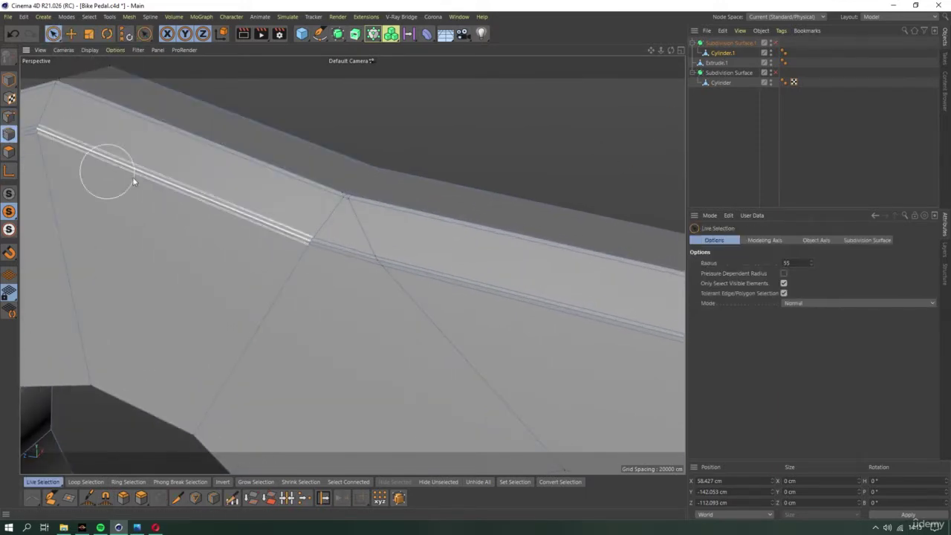
mouse_move(132, 177)
alt+mouse_down()
mouse_move(351, 205)
mouse_move(387, 186)
alt+mouse_up()
middle_drag(388, 187, 356, 192)
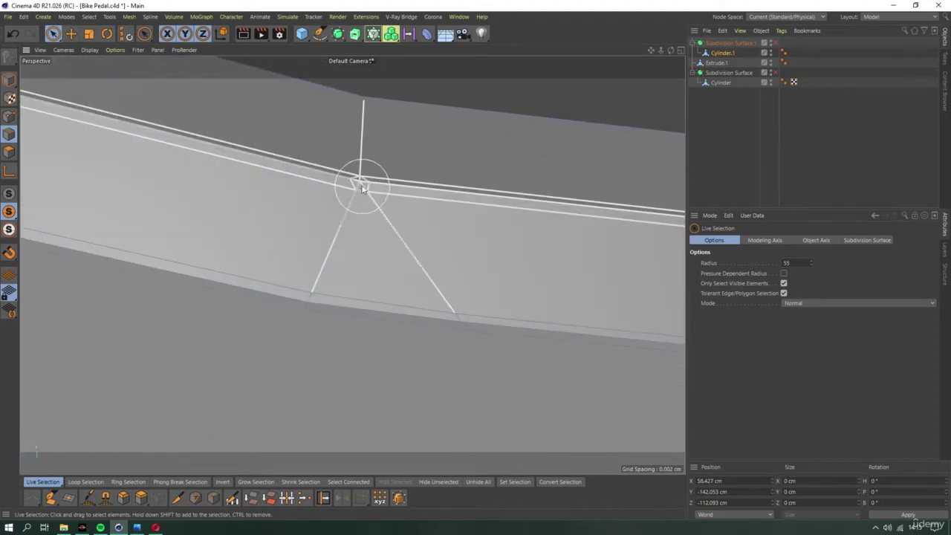
click(354, 181)
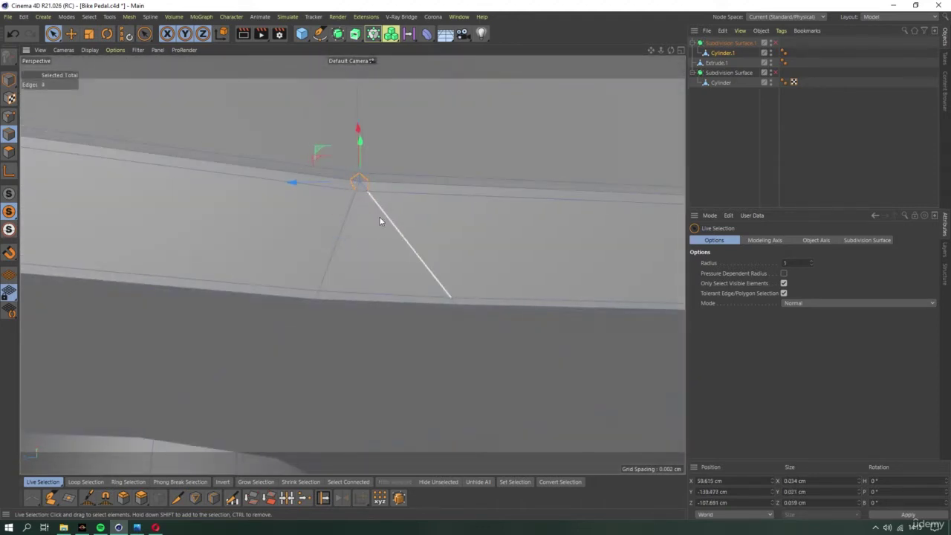
click(364, 190)
click(389, 259)
mouse_move(451, 305)
alt+mouse_down()
mouse_move(467, 263)
mouse_move(329, 291)
mouse_move(425, 326)
alt+mouse_up()
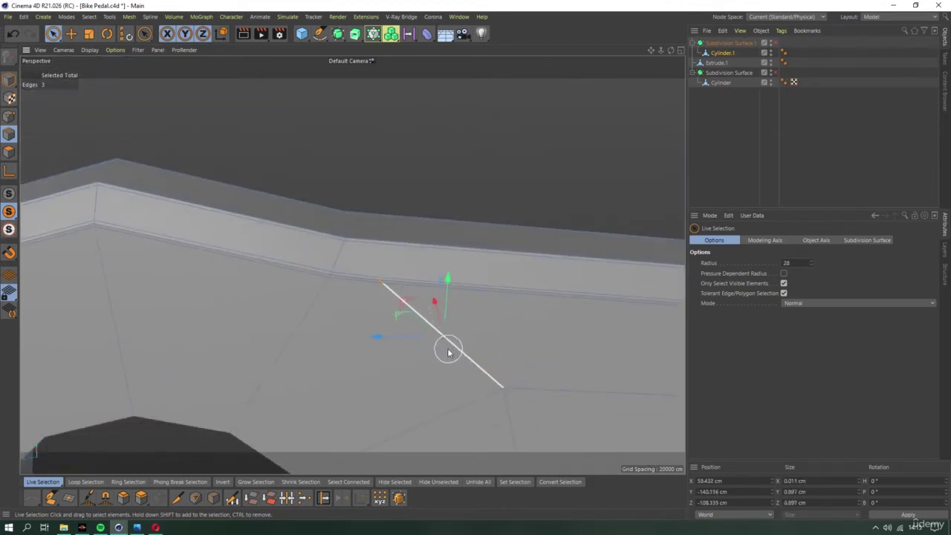
In Points mode, deselect the two selected points and pull the view back along the arm
click(9, 116)
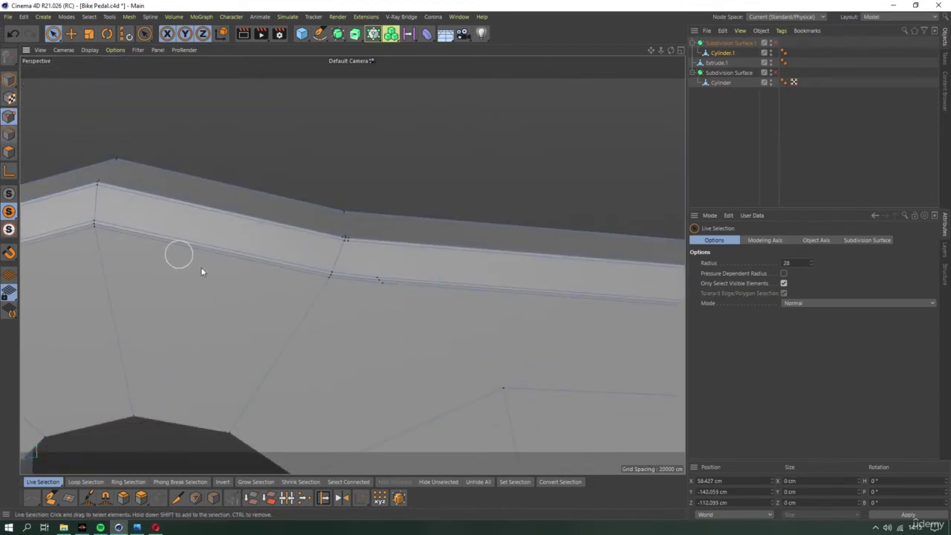
scroll(354, 248, up, 2)
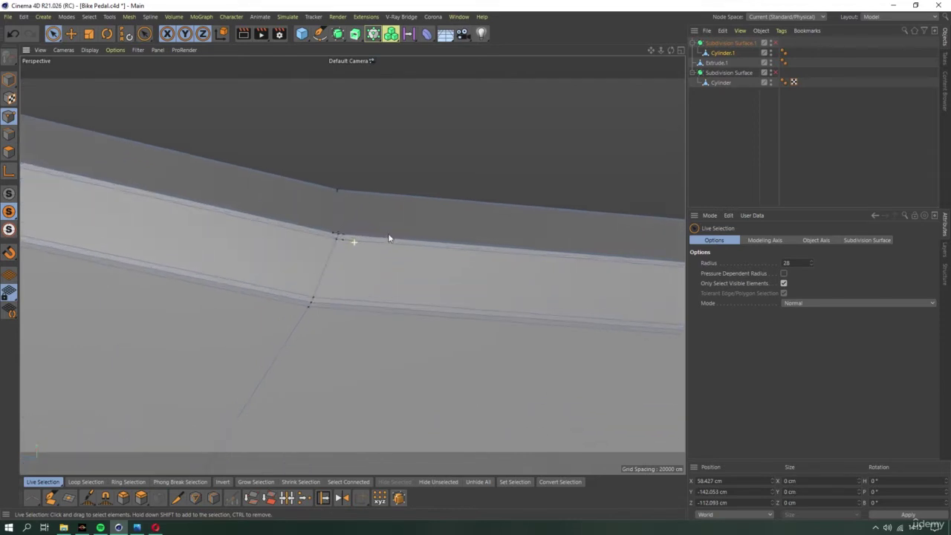
scroll(372, 248, up, 3)
scroll(349, 242, up, 1)
click(305, 217)
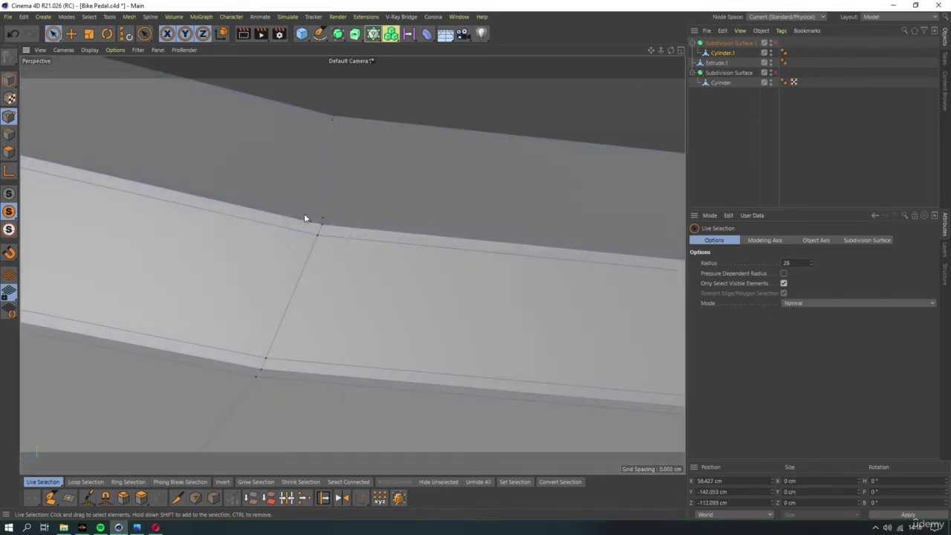
scroll(305, 264, down, 2)
alt+middle_drag(290, 261, 276, 195)
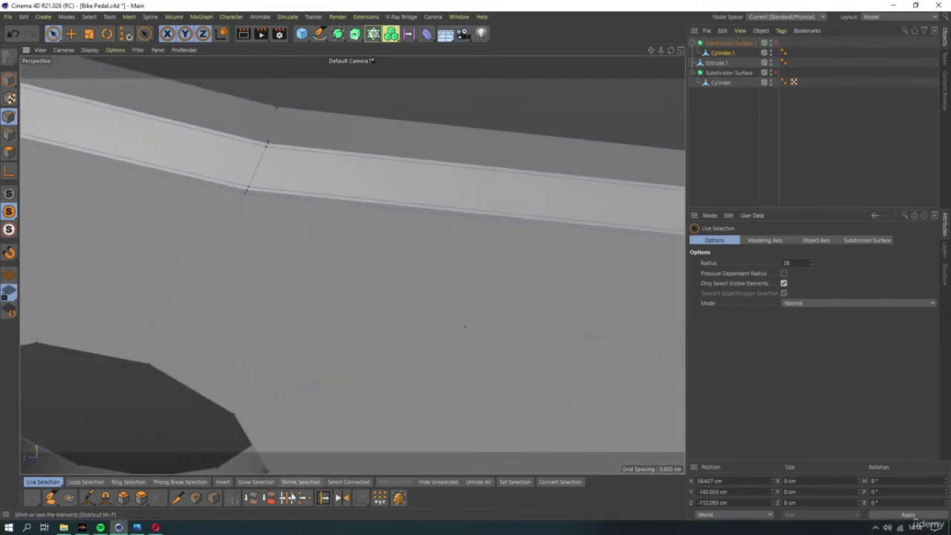
Start a new line cut across the arm face near the hole, then orbit around the pedal
click(177, 498)
click(465, 327)
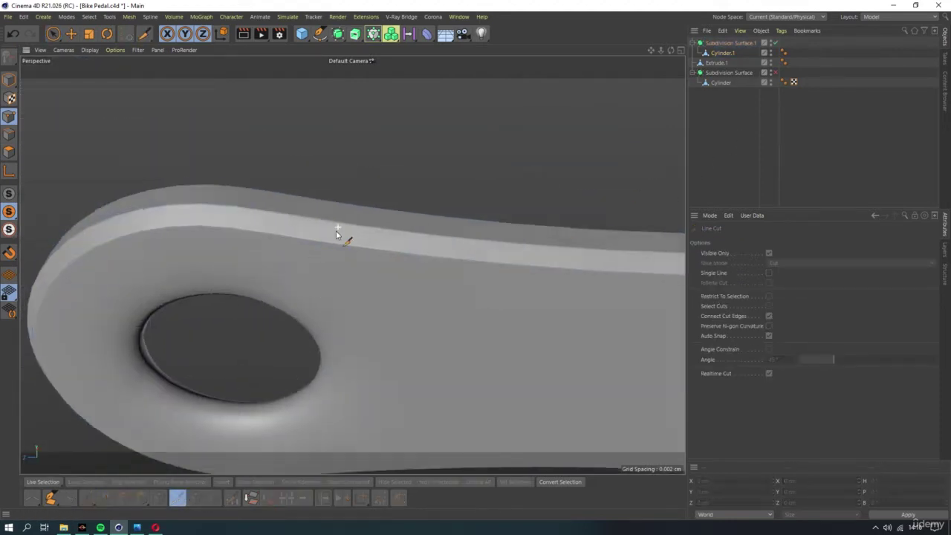
mouse_move(335, 230)
alt+mouse_down()
mouse_move(352, 196)
mouse_move(337, 266)
mouse_move(453, 314)
mouse_move(563, 287)
mouse_move(581, 362)
mouse_move(567, 123)
mouse_move(594, 193)
alt+mouse_up()
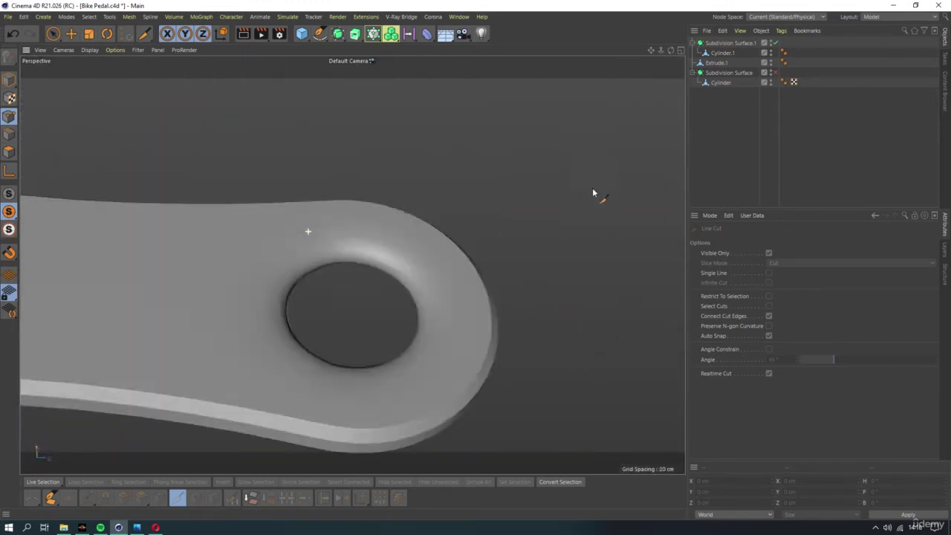
Select Cylinder.1, turn off Subdivision Surface to show the raw mesh, and enter Edges mode
scroll(411, 270, down, 5)
scroll(428, 214, up, 8)
scroll(424, 222, up, 4)
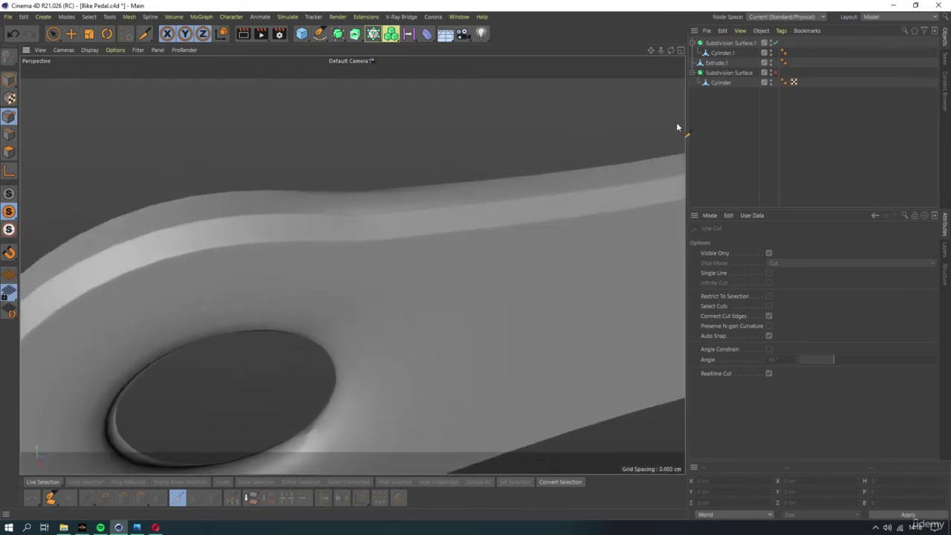
click(722, 53)
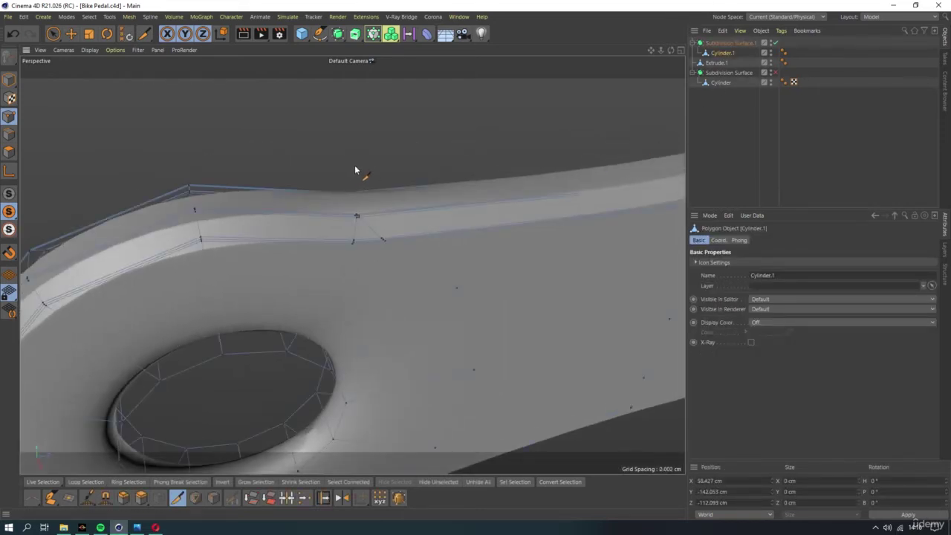
click(53, 34)
key(q)
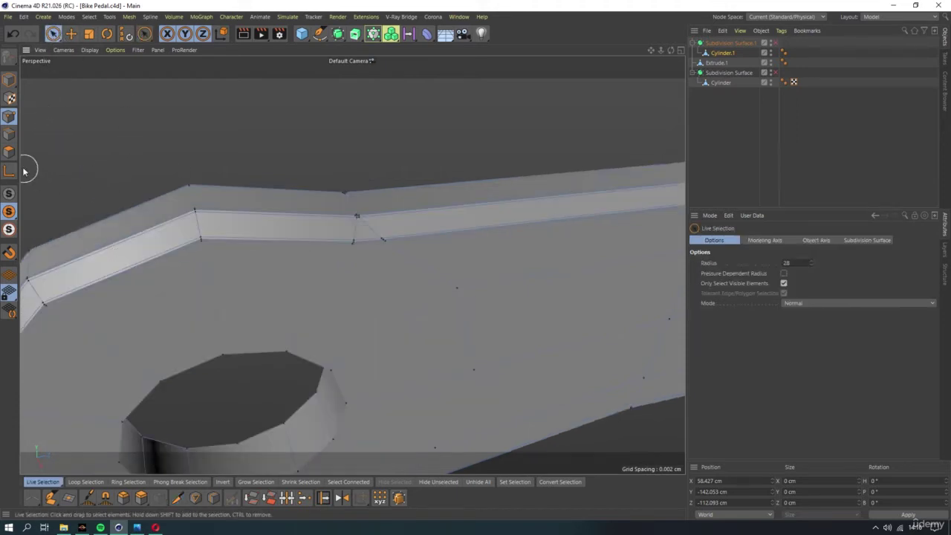
click(9, 133)
scroll(446, 267, up, 3)
scroll(435, 270, up, 2)
Inspect two edges on the arm strip, then clear them and switch to Points mode
click(435, 270)
scroll(416, 238, down, 2)
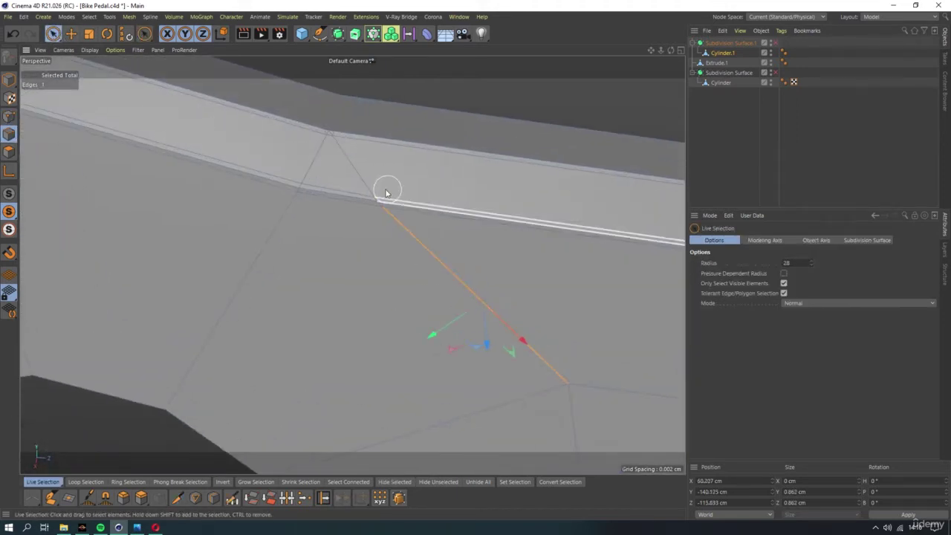
shift+click(355, 169)
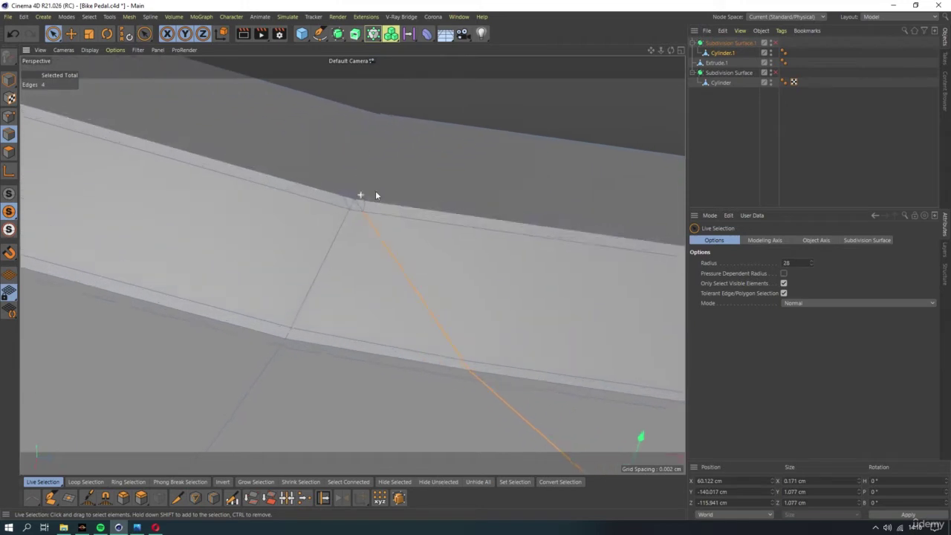
mouse_move(345, 221)
alt+mouse_down()
mouse_move(363, 213)
mouse_move(359, 249)
alt+mouse_up()
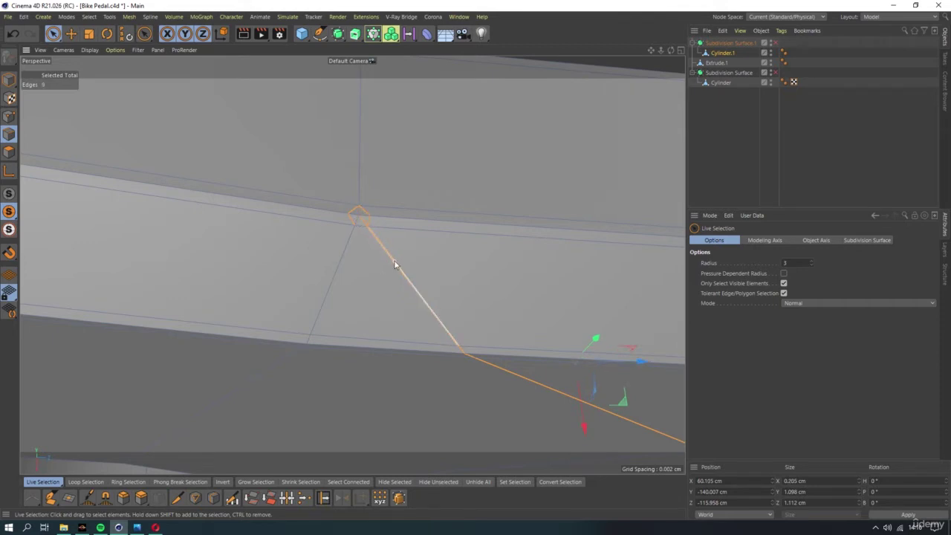
click(408, 317)
click(9, 115)
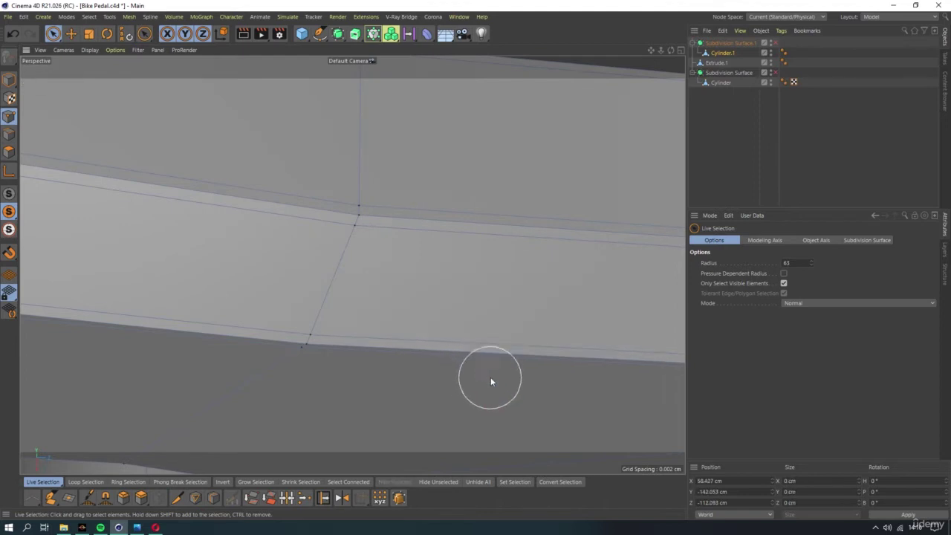
mouse_move(491, 381)
alt+mouse_down()
mouse_move(287, 219)
mouse_move(424, 333)
mouse_move(403, 319)
mouse_move(398, 243)
mouse_move(367, 383)
alt+mouse_up()
Line Cut a new edge from a point on the arm to near the hole
key(k)
key(k)
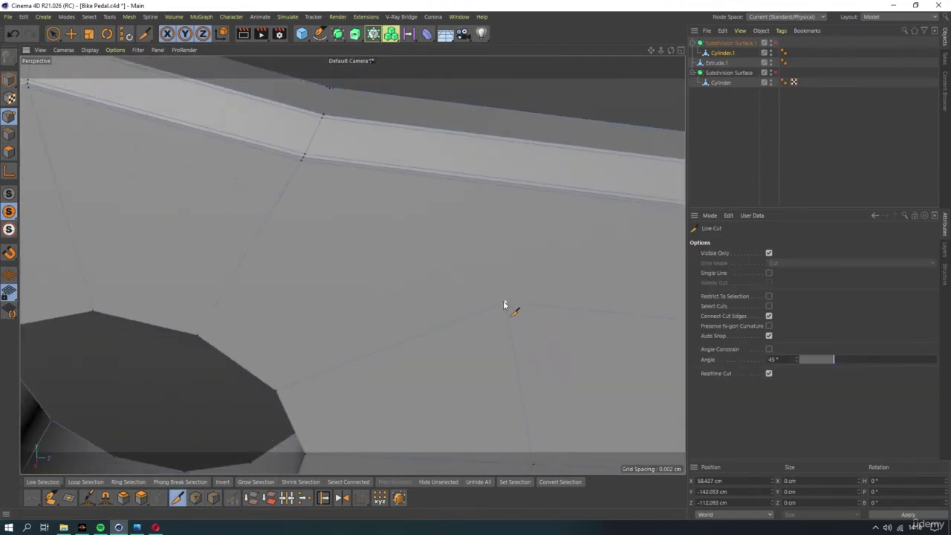
click(503, 304)
click(273, 215)
alt+drag(270, 212, 329, 291)
key(ctrl+s)
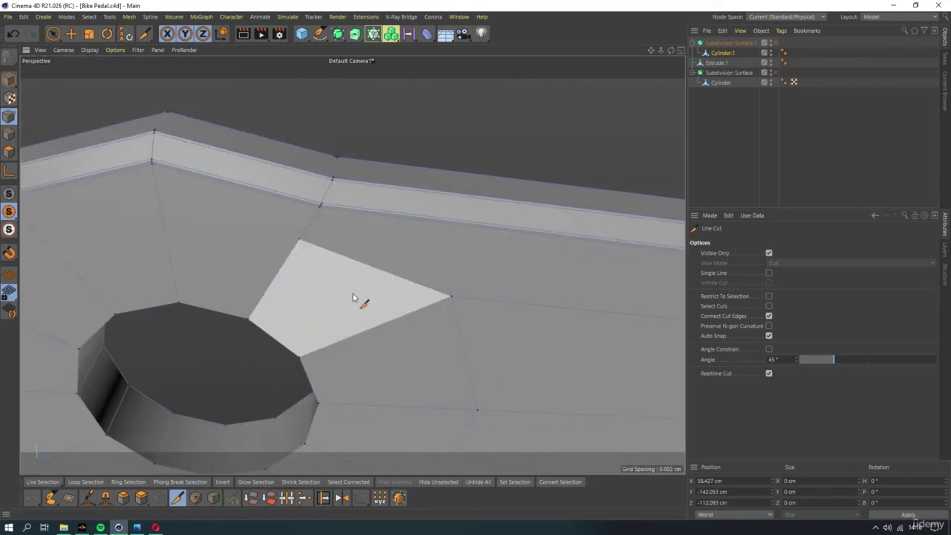
mouse_move(349, 281)
alt+mouse_down()
mouse_move(329, 191)
mouse_move(577, 210)
mouse_move(302, 233)
alt+mouse_up()
Select the diagonal, strip and short junction edges, then pick the strip junction point
click(52, 33)
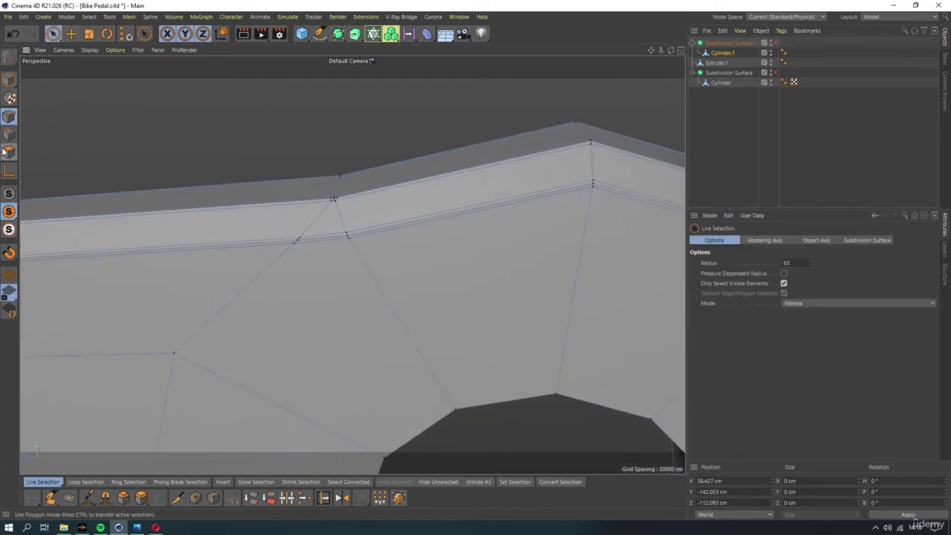
mouse_move(279, 303)
mouse_down()
mouse_move(333, 202)
mouse_move(391, 191)
mouse_move(401, 199)
mouse_move(400, 183)
mouse_move(395, 202)
mouse_up()
ctrl+click(208, 231)
scroll(333, 201, up, 2)
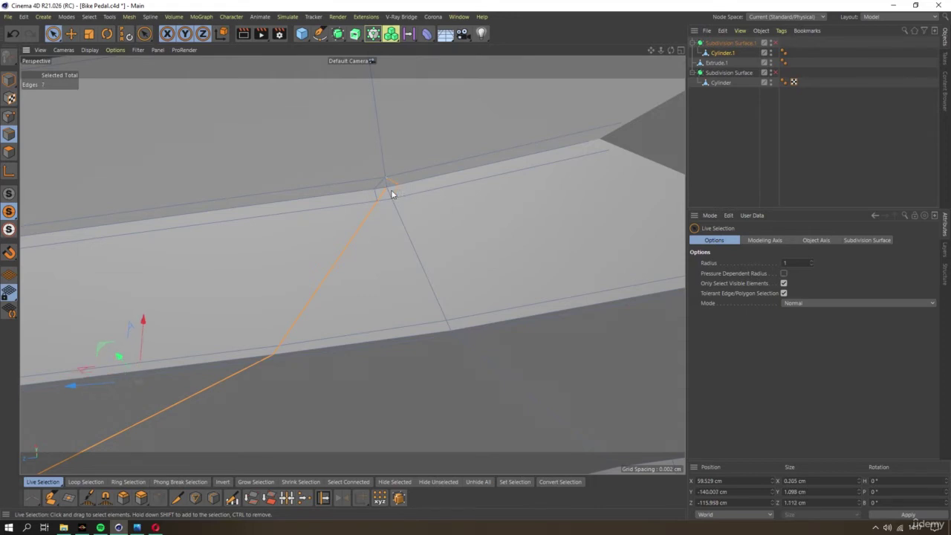
shift+drag(393, 192, 381, 186)
key(Return)
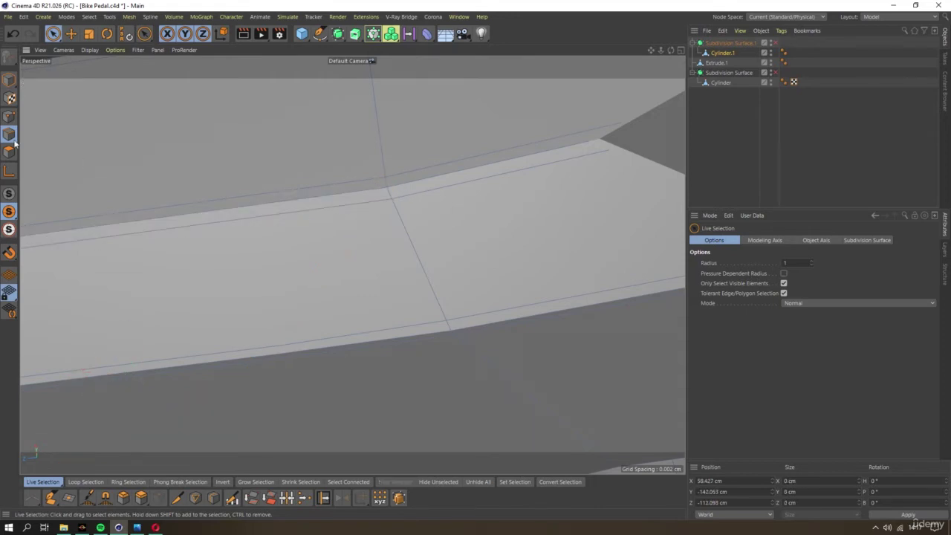
click(357, 202)
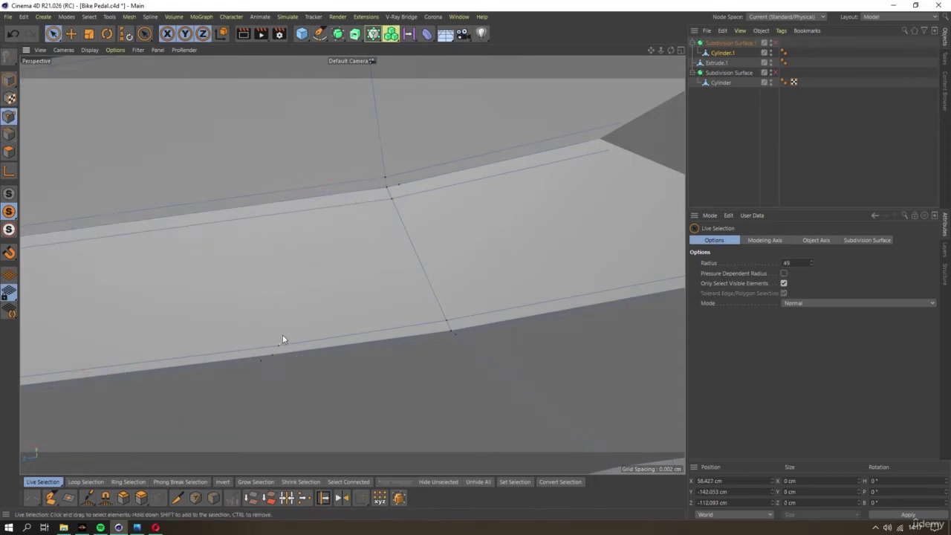
Line Cut a new edge from the strip junction point to the lower edge
scroll(401, 216, down, 2)
scroll(371, 263, down, 2)
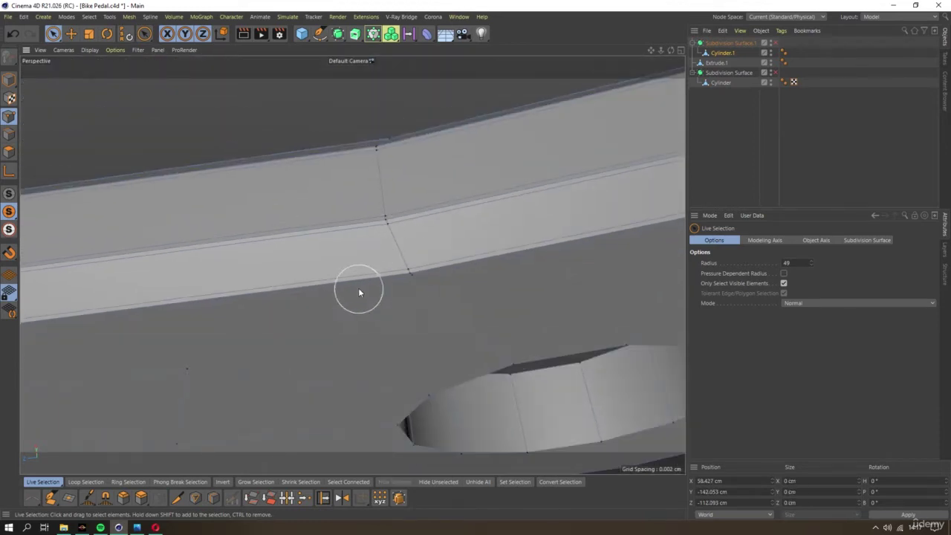
scroll(342, 312, down, 2)
click(177, 497)
click(173, 420)
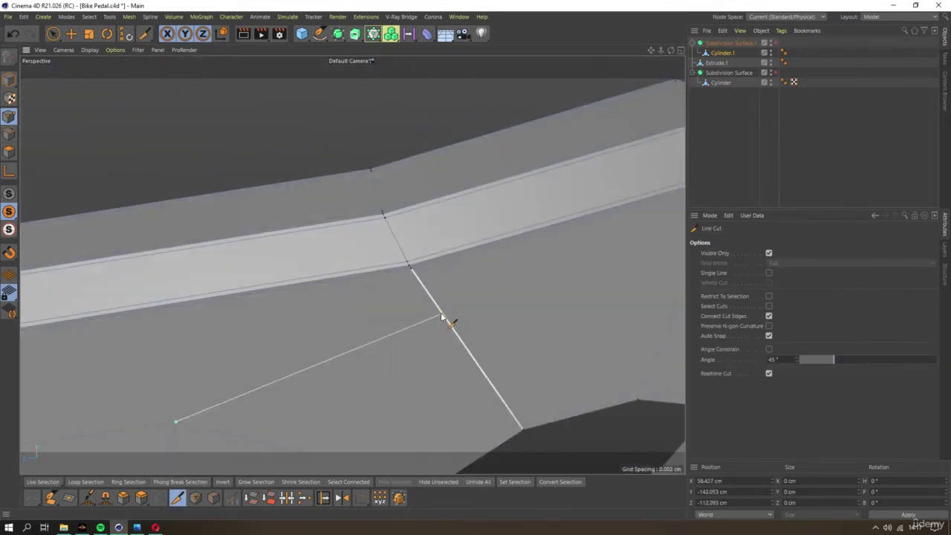
click(445, 317)
mouse_move(446, 365)
alt+mouse_down()
mouse_move(367, 341)
mouse_move(558, 323)
alt+mouse_up()
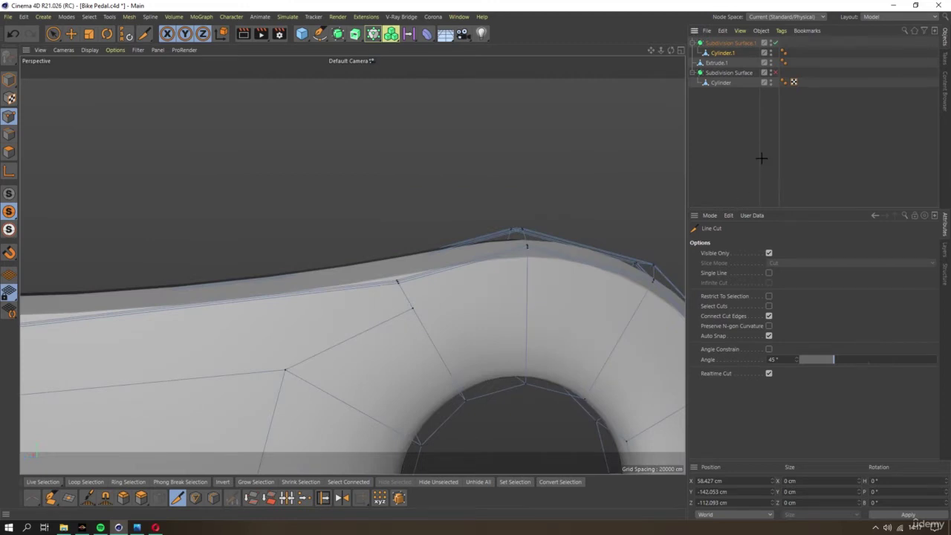
Turn smoothing back on and frame the whole pedal crank from the front
key(q)
key(h)
mouse_move(429, 242)
alt+mouse_down()
mouse_move(414, 400)
mouse_move(416, 192)
alt+mouse_up()
scroll(416, 191, up, 3)
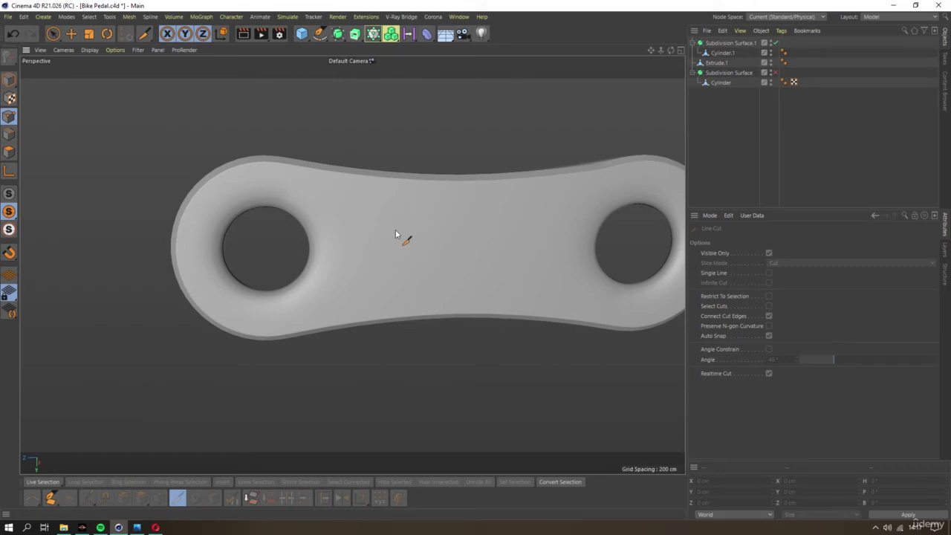
Turn off smoothing on Cylinder.1 and loop-select the rim edge loops of both holes
click(722, 53)
key(q)
key(h)
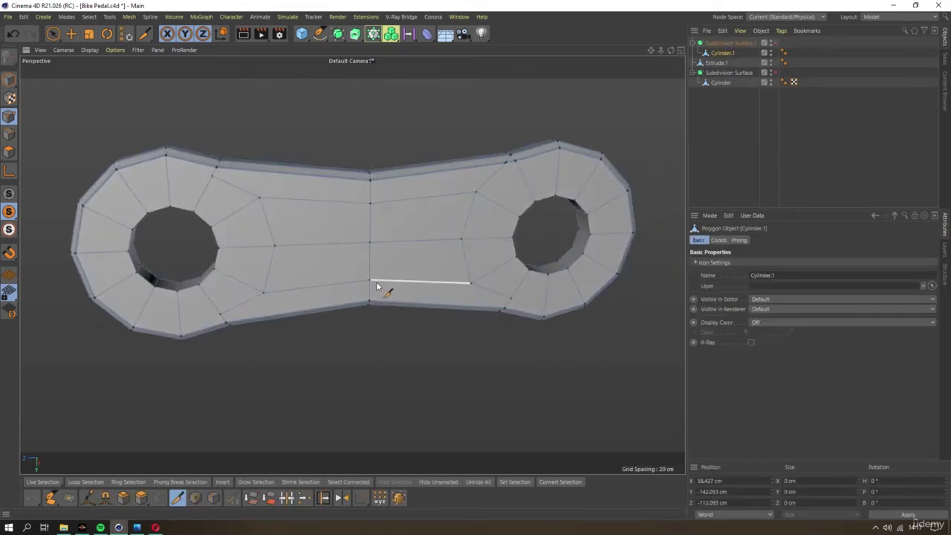
click(9, 135)
key(u)
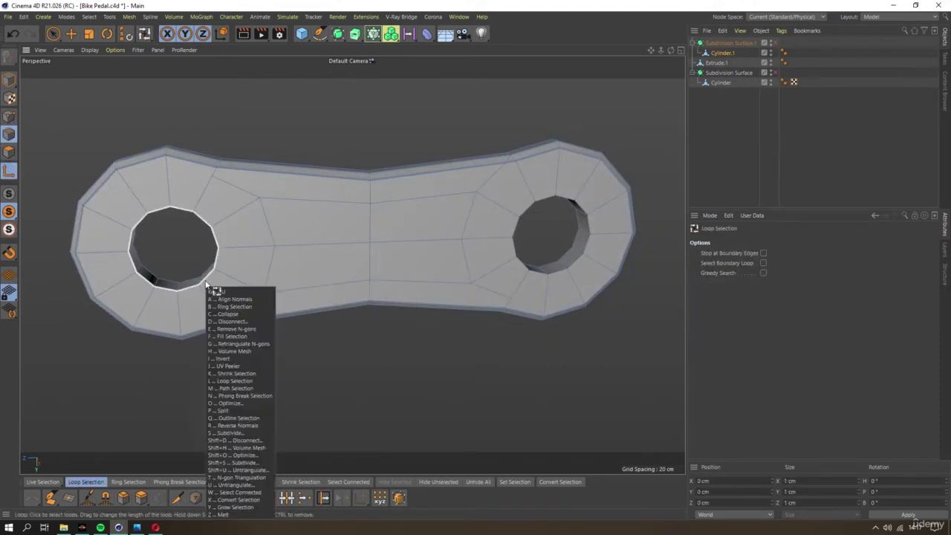
key(l)
click(230, 276)
shift+click(518, 273)
mouse_move(506, 260)
alt+mouse_down()
mouse_move(582, 269)
mouse_move(362, 264)
alt+mouse_up()
shift+click(352, 242)
scroll(360, 236, down, 3)
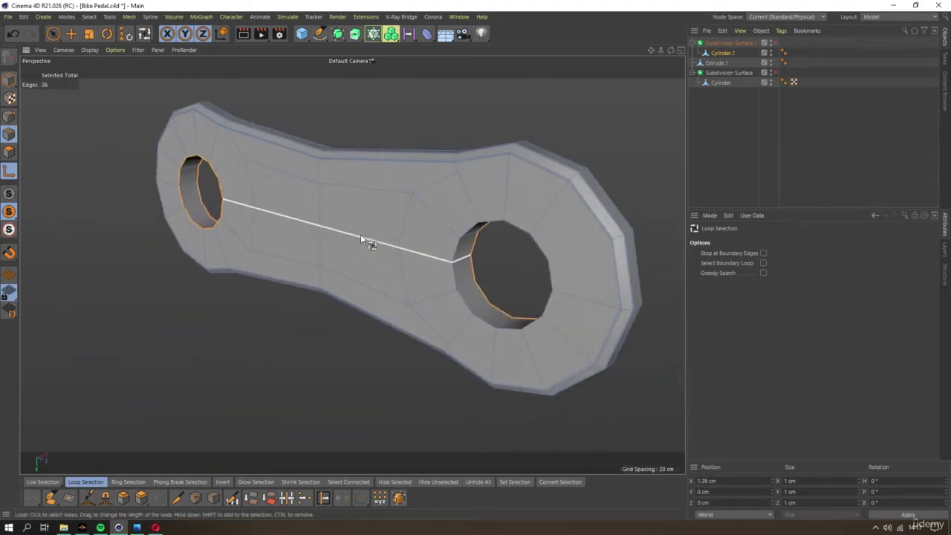
shift+click(462, 276)
Bevel the selected hole rims by 0.16 cm and re-enable Subdivision Surface.1
click(123, 496)
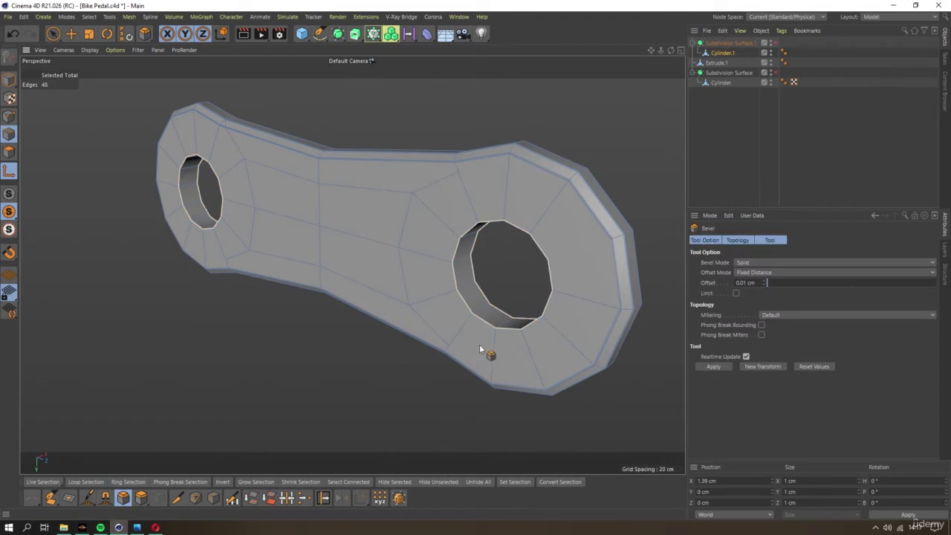
drag(480, 349, 502, 349)
click(774, 42)
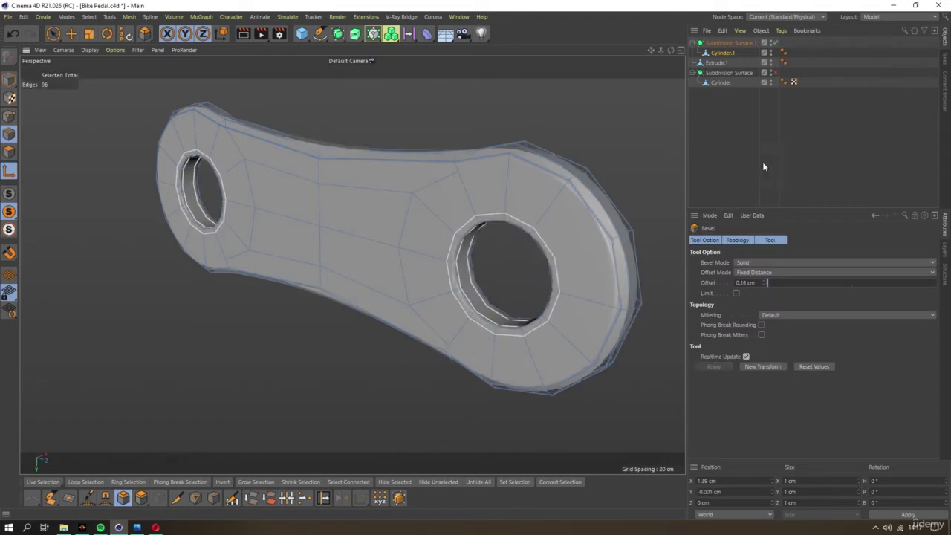
click(762, 162)
mouse_move(438, 238)
alt+mouse_down()
mouse_move(473, 207)
mouse_move(533, 208)
mouse_move(505, 209)
alt+mouse_up()
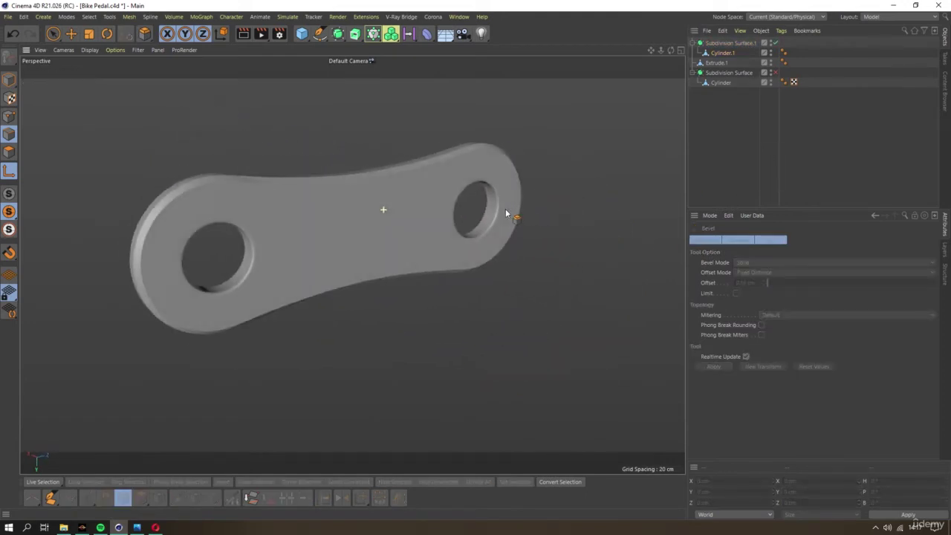
Turn off smoothing on Cylinder.1 and Live Select the rim edges near the bend
scroll(241, 186, up, 5)
scroll(268, 199, up, 2)
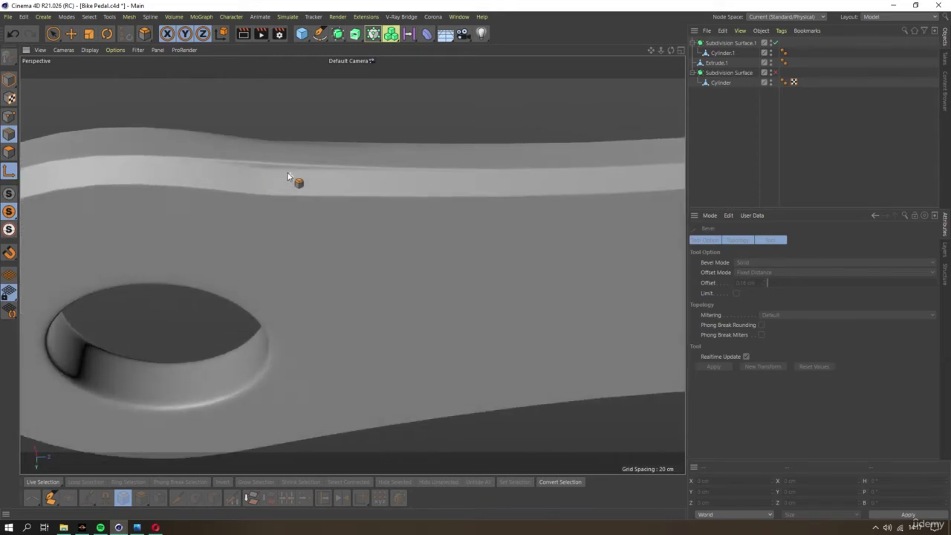
click(726, 52)
key(q)
scroll(303, 156, up, 1)
scroll(275, 170, up, 3)
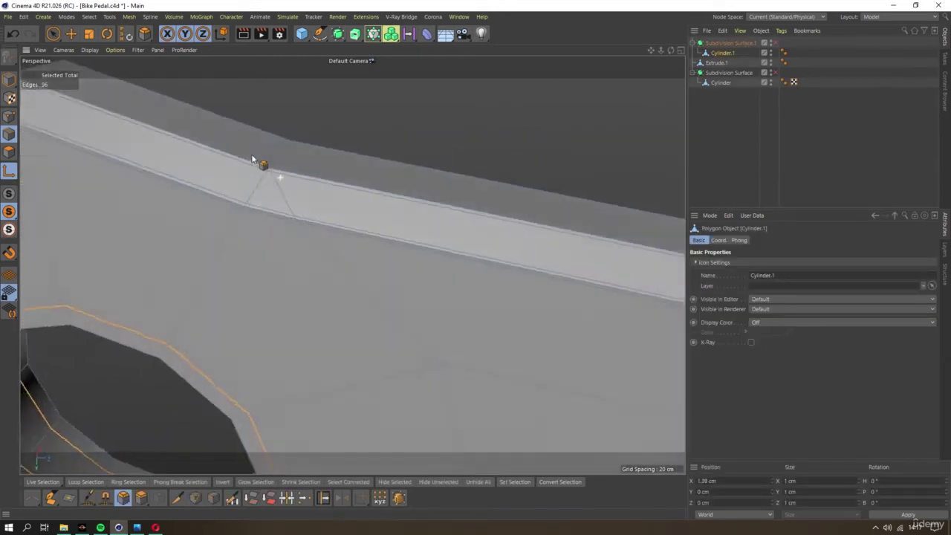
scroll(255, 159, up, 2)
scroll(254, 154, down, 2)
key(9)
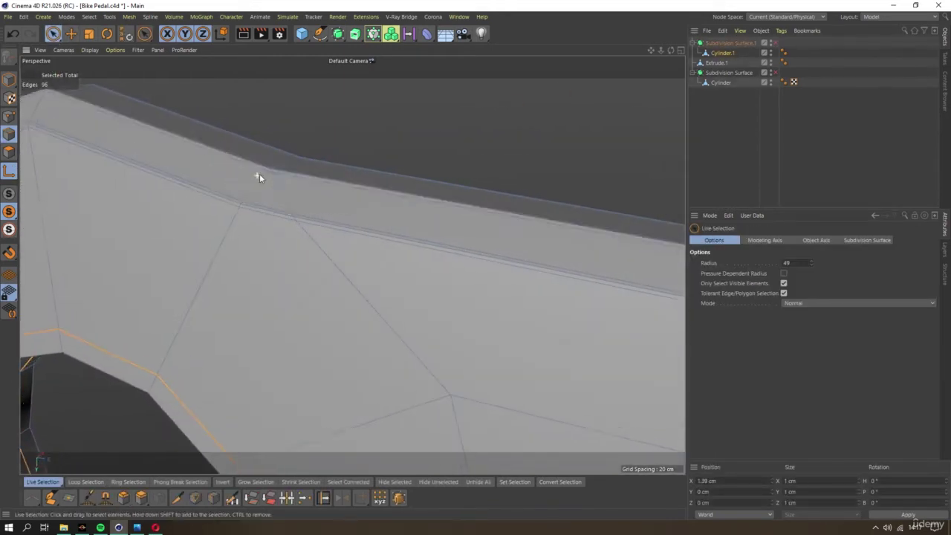
mouse_move(257, 174)
alt+mouse_down()
mouse_move(302, 206)
mouse_move(303, 150)
mouse_move(275, 186)
mouse_move(369, 258)
alt+mouse_up()
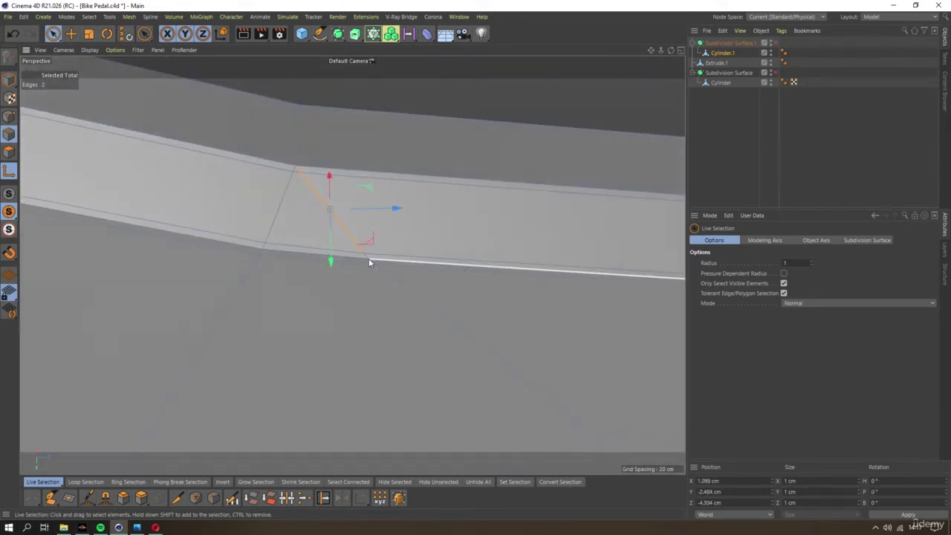
middle_drag(353, 257, 367, 262)
shift+drag(367, 262, 424, 265)
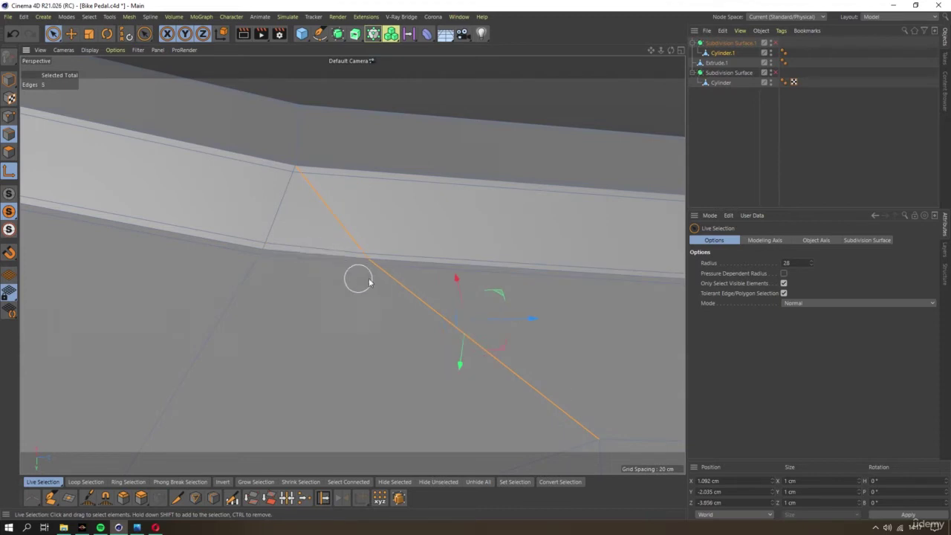
scroll(319, 289, down, 3)
Switch to Points mode, select the points along the bend edge, and bring the hole into view
click(8, 117)
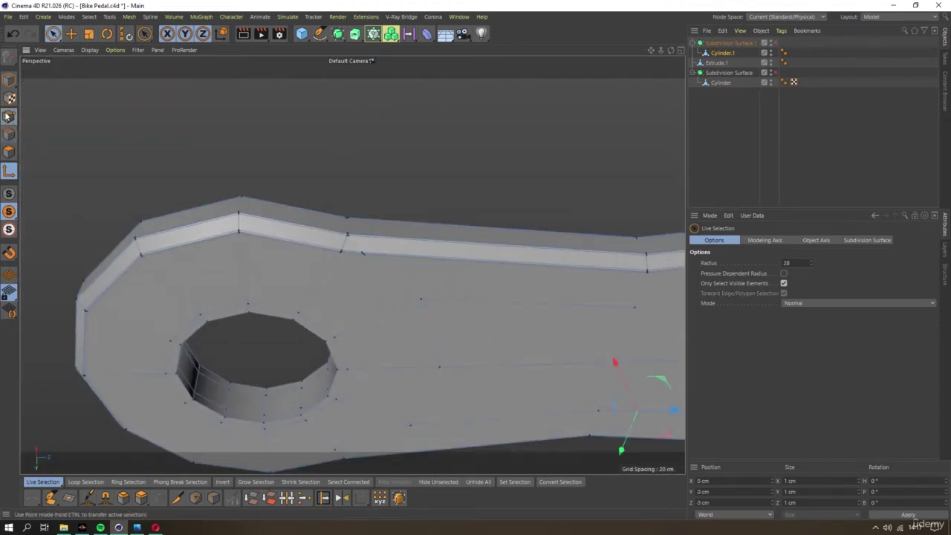
scroll(360, 247, up, 3)
scroll(350, 218, up, 2)
click(331, 213)
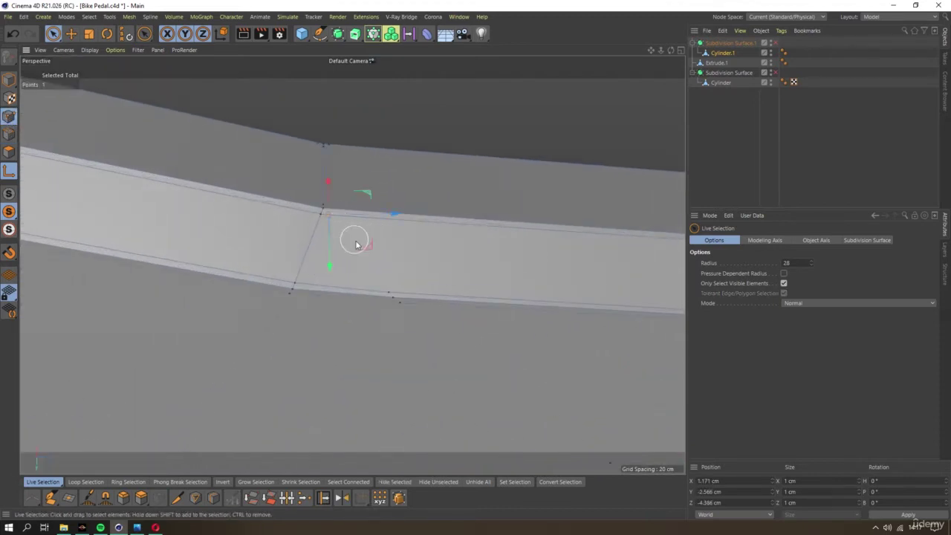
drag(357, 238, 414, 334)
scroll(415, 333, down, 3)
middle_drag(369, 302, 367, 171)
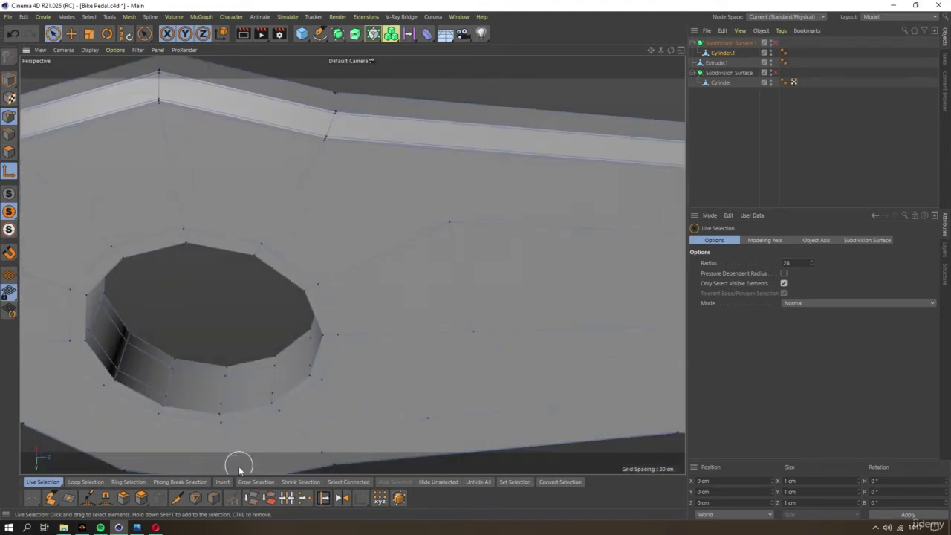
Line Cut a new edge across the bend, then select and deselect the rim and diagonal edges there
click(176, 497)
click(299, 181)
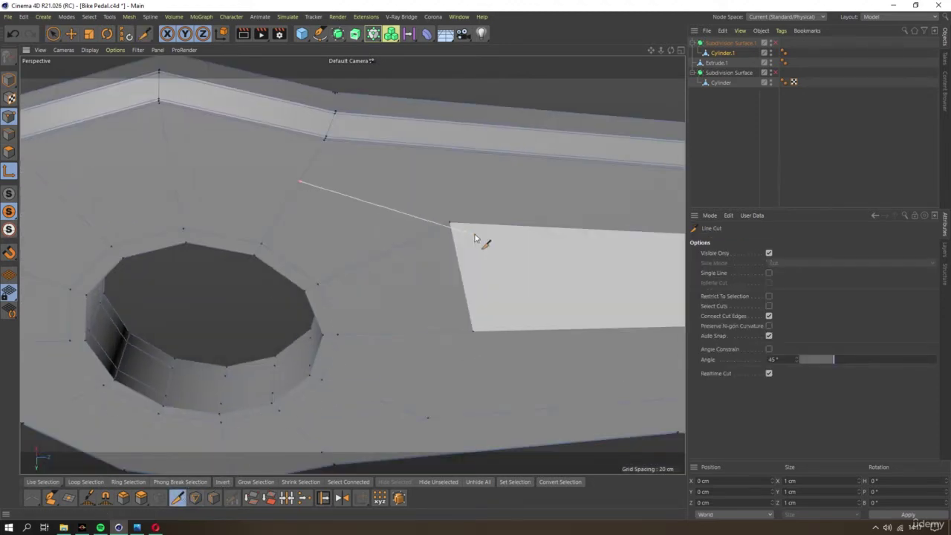
mouse_move(441, 234)
alt+mouse_down()
mouse_move(416, 170)
mouse_move(312, 223)
mouse_move(117, 208)
mouse_move(333, 239)
mouse_move(27, 95)
alt+mouse_up()
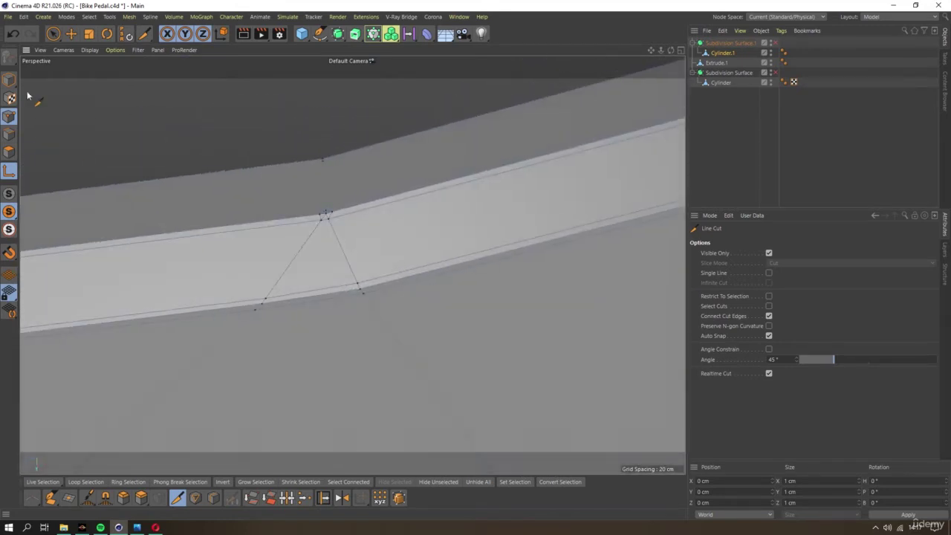
click(53, 34)
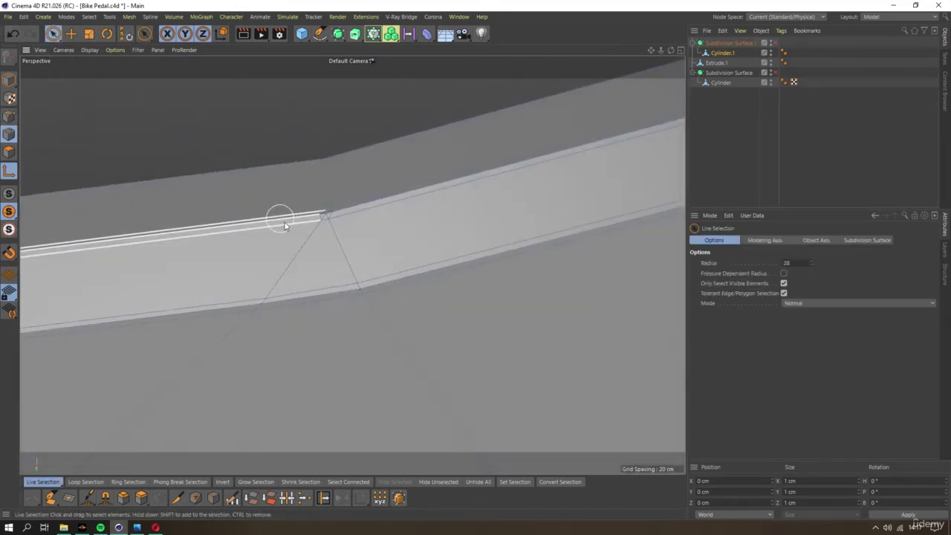
mouse_move(277, 214)
alt+mouse_down()
mouse_move(345, 266)
mouse_move(346, 206)
alt+mouse_up()
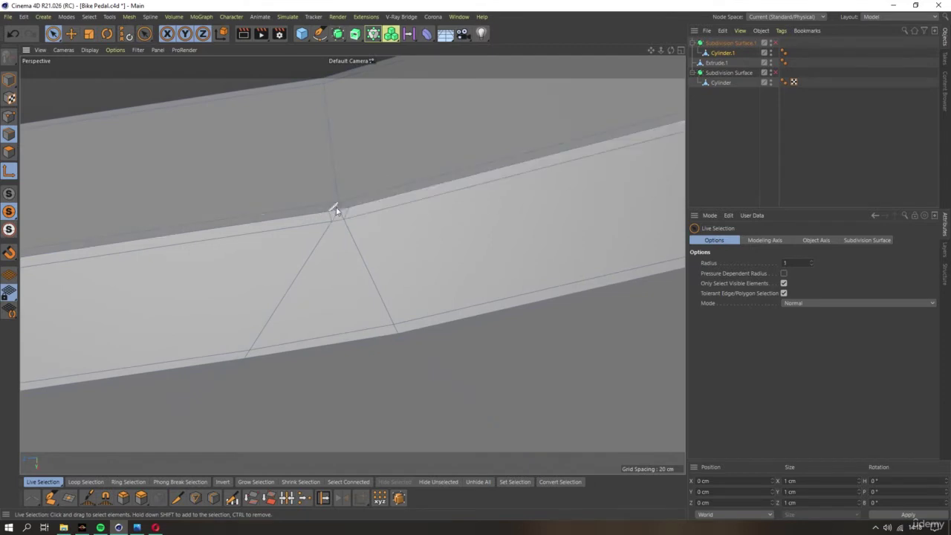
shift+click(349, 213)
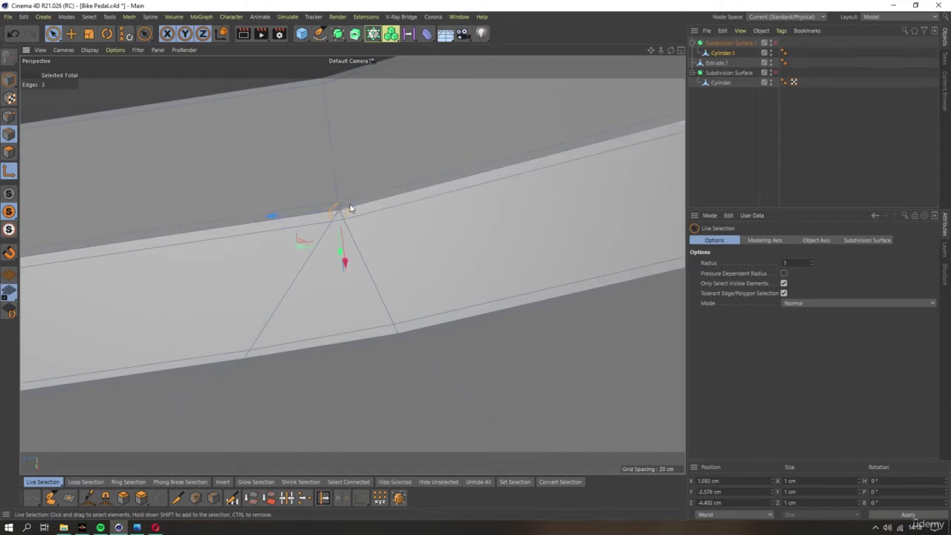
middle_drag(253, 382, 213, 350)
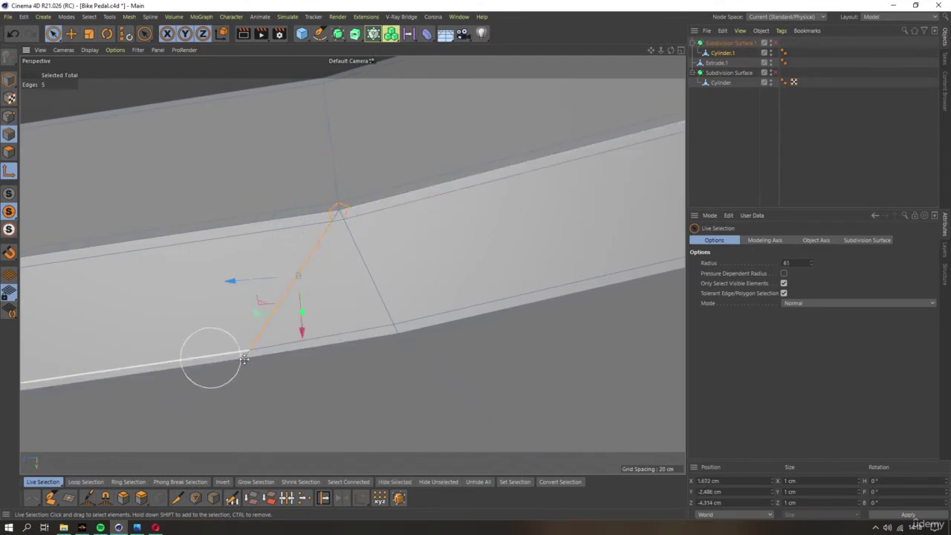
shift+drag(246, 361, 187, 350)
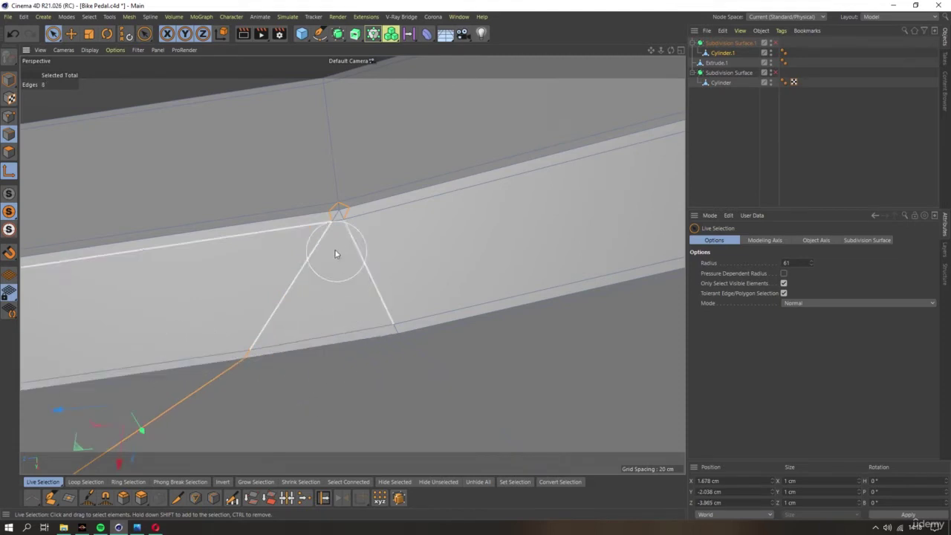
key(ctrl+shift+a)
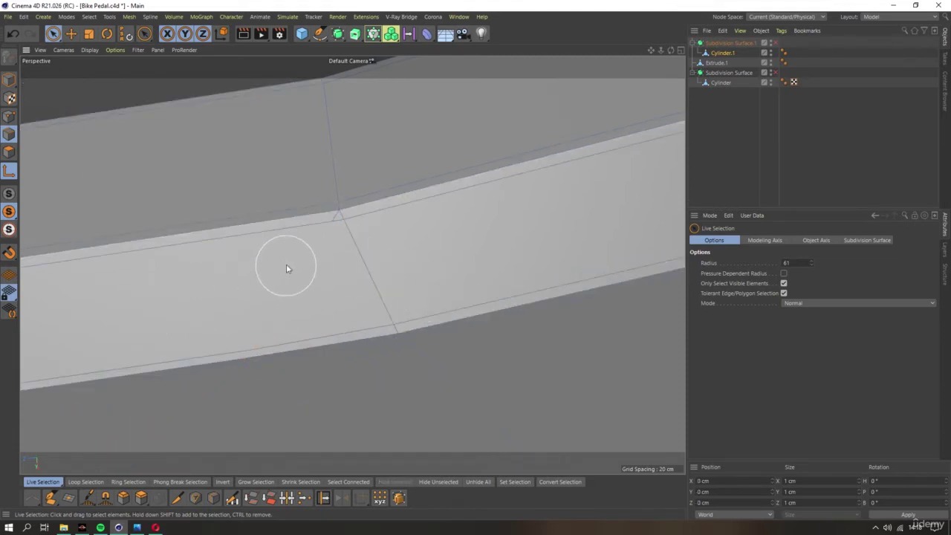
middle_drag(286, 264, 327, 227)
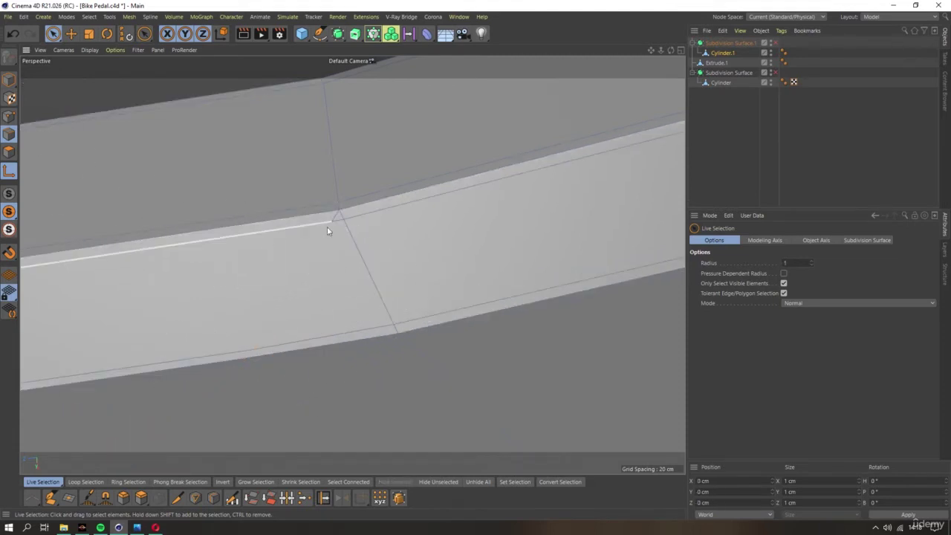
Add Line Cut edges around the crank hole and turn Subdivision Surface.1 back on
click(9, 116)
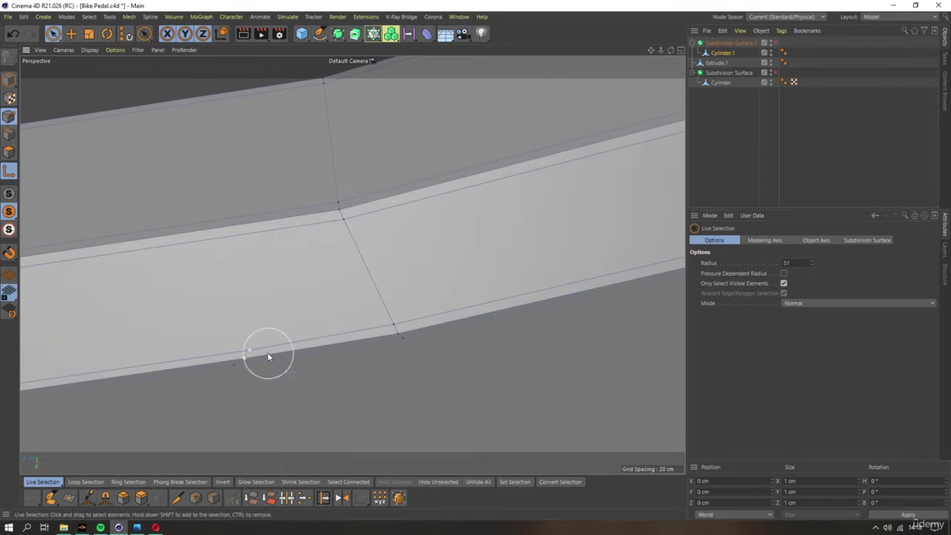
scroll(324, 364, down, 3)
scroll(348, 278, down, 3)
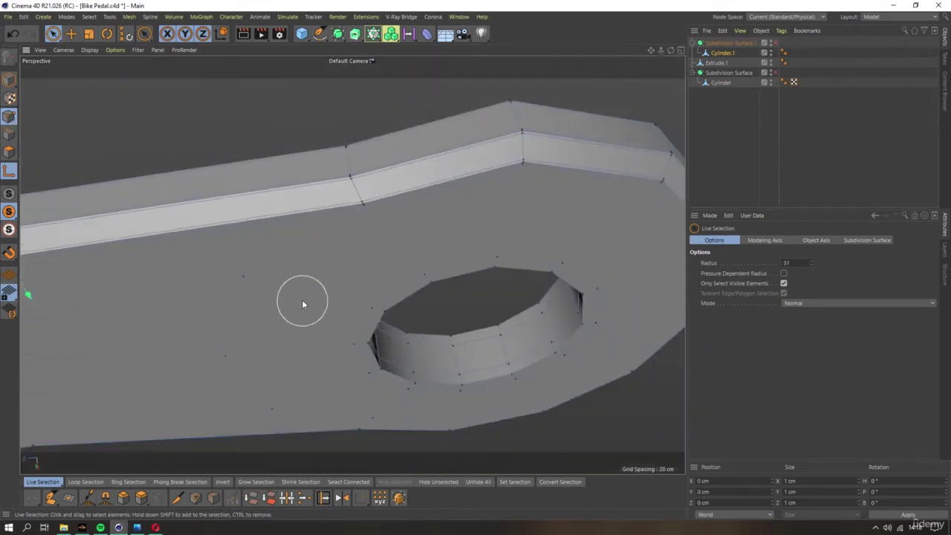
alt+drag(302, 299, 226, 457)
click(179, 498)
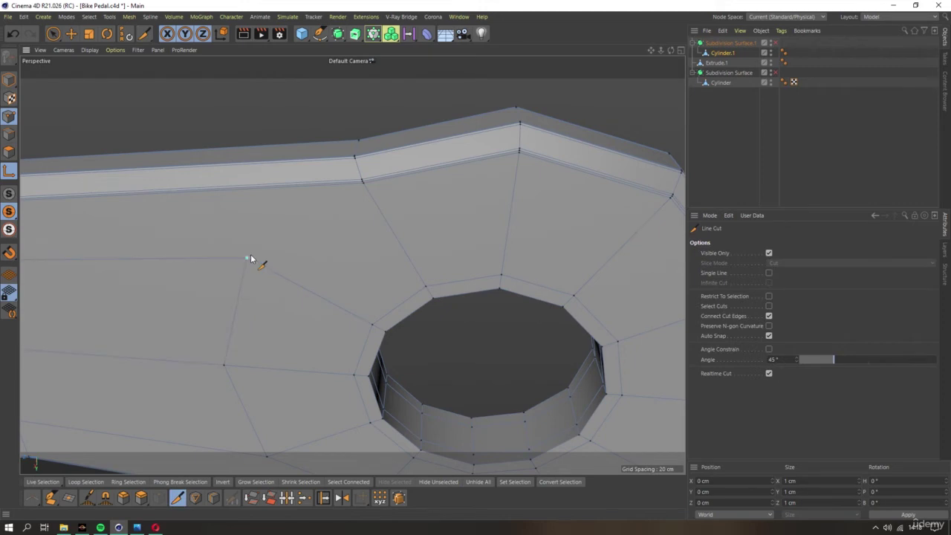
alt+drag(479, 262, 463, 260)
scroll(463, 259, down, 5)
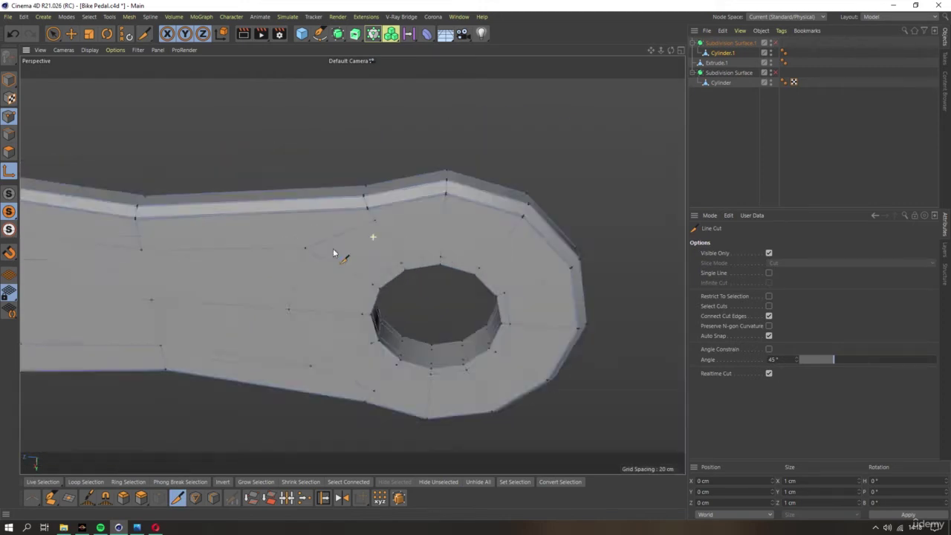
scroll(333, 253, down, 3)
mouse_move(361, 251)
alt+mouse_down()
mouse_move(357, 205)
mouse_move(272, 210)
mouse_move(87, 190)
alt+mouse_up()
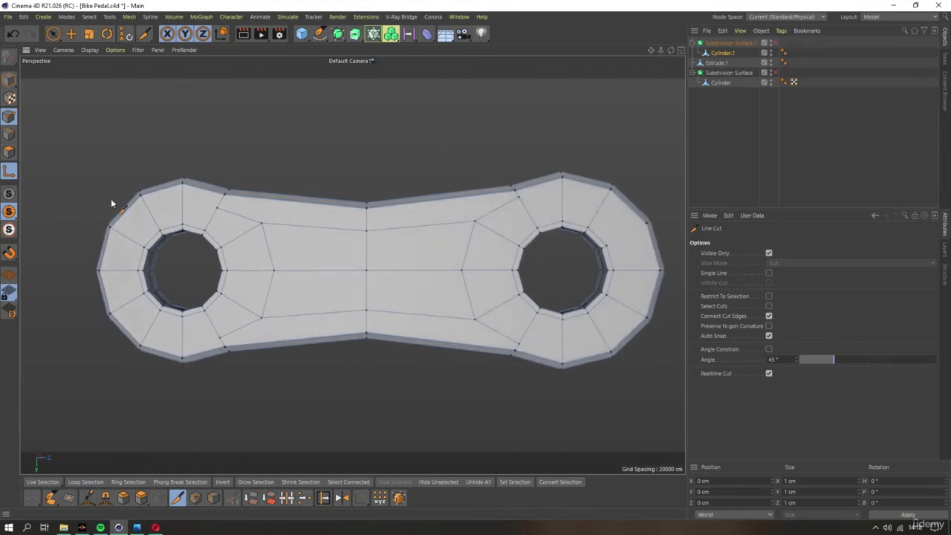
click(774, 42)
mouse_move(435, 237)
alt+mouse_down()
mouse_move(404, 195)
mouse_move(412, 170)
mouse_move(414, 272)
mouse_move(518, 300)
mouse_move(674, 308)
alt+mouse_up()
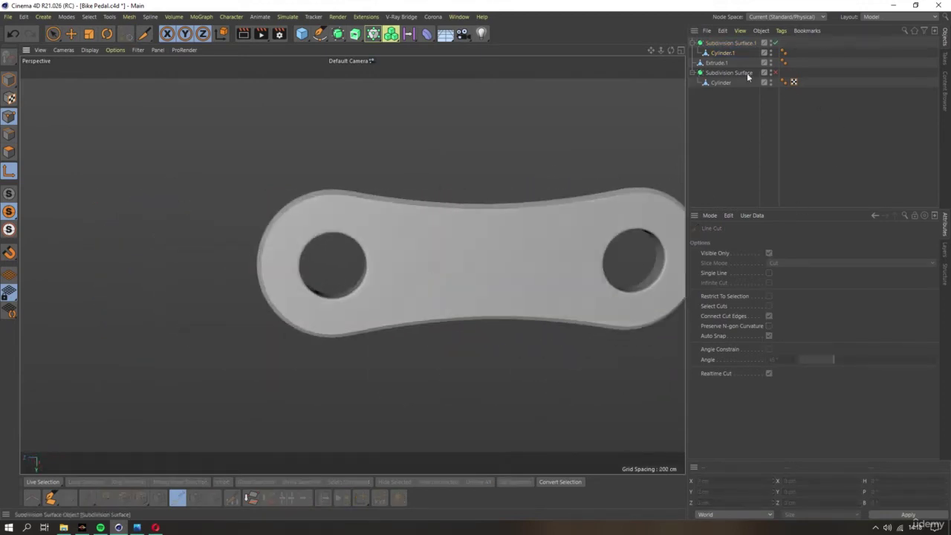
Unparent Cylinder.1, delete the empty Subdivision Surface.1, and switch the view to Gouraud Shading (Lines)
click(724, 53)
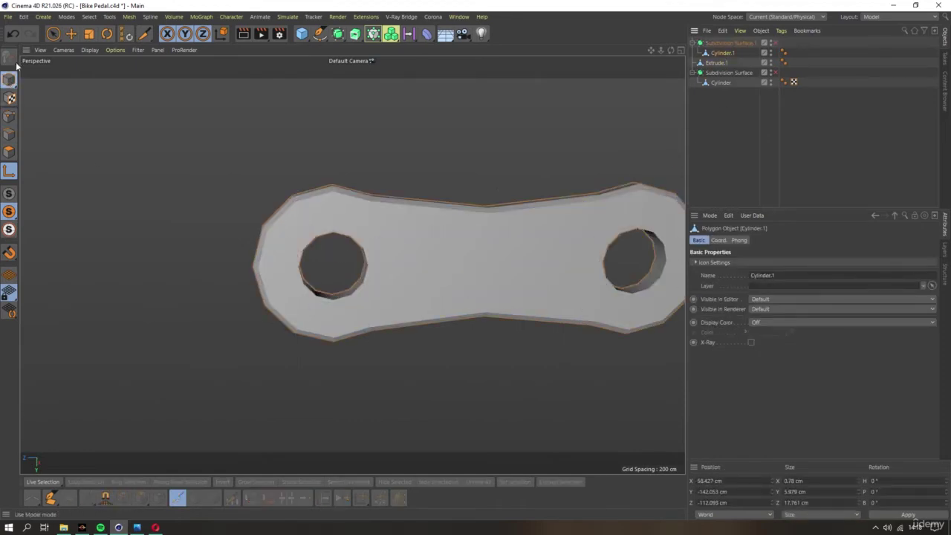
click(9, 79)
click(727, 53)
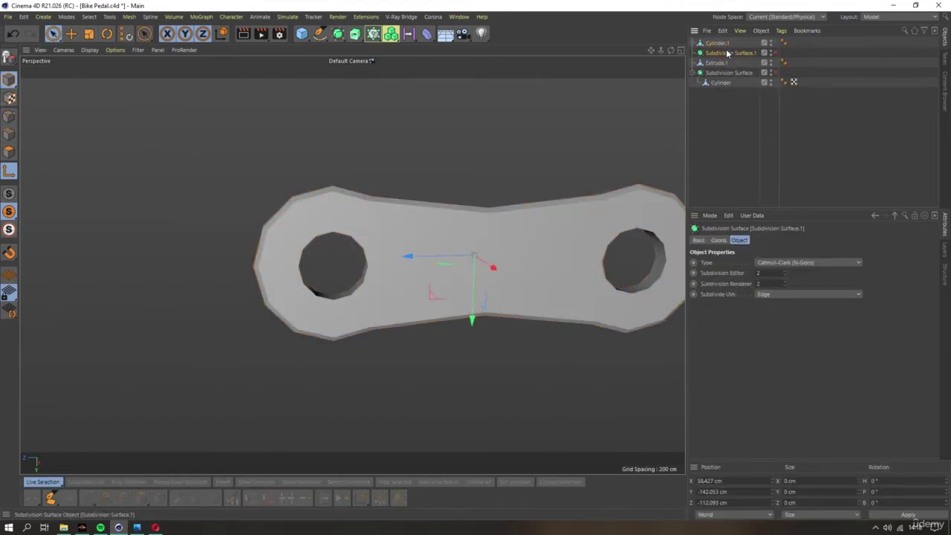
key(Delete)
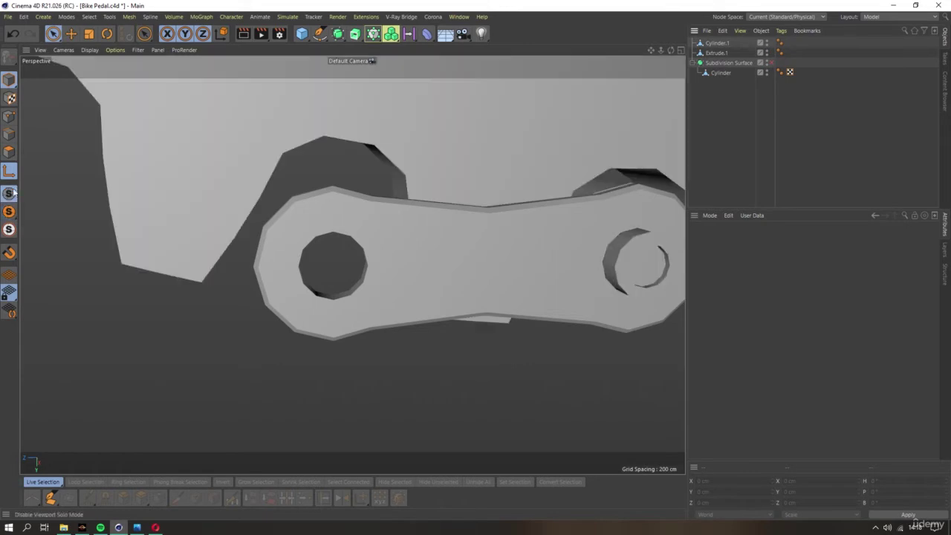
mouse_move(375, 227)
alt+mouse_down()
mouse_move(354, 58)
mouse_move(430, 450)
mouse_move(350, 416)
mouse_move(349, 272)
mouse_move(310, 287)
mouse_move(268, 238)
alt+mouse_up()
click(89, 50)
click(104, 74)
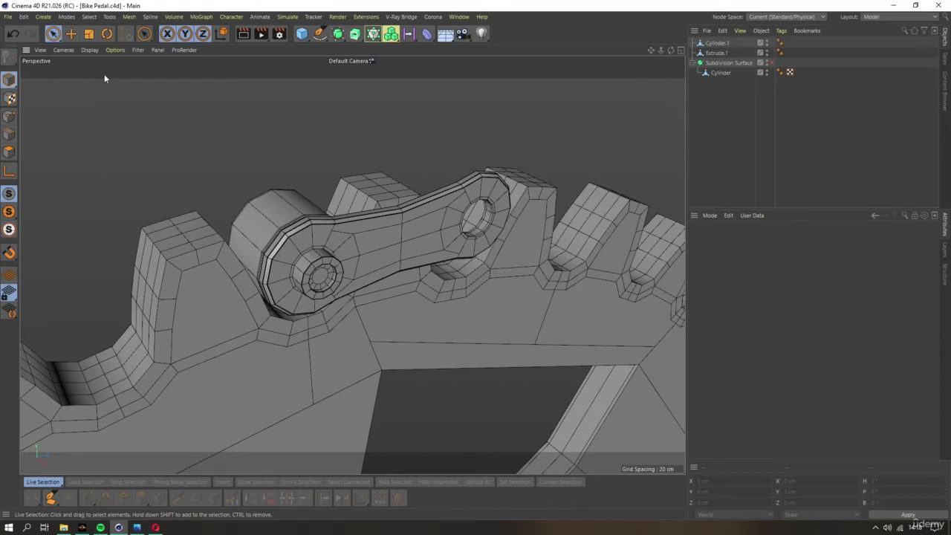
Add a 50% loop cut around the Cylinder spindle
mouse_move(283, 245)
alt+mouse_down()
mouse_move(444, 257)
mouse_move(306, 258)
mouse_move(269, 229)
mouse_move(297, 238)
alt+mouse_up()
click(306, 258)
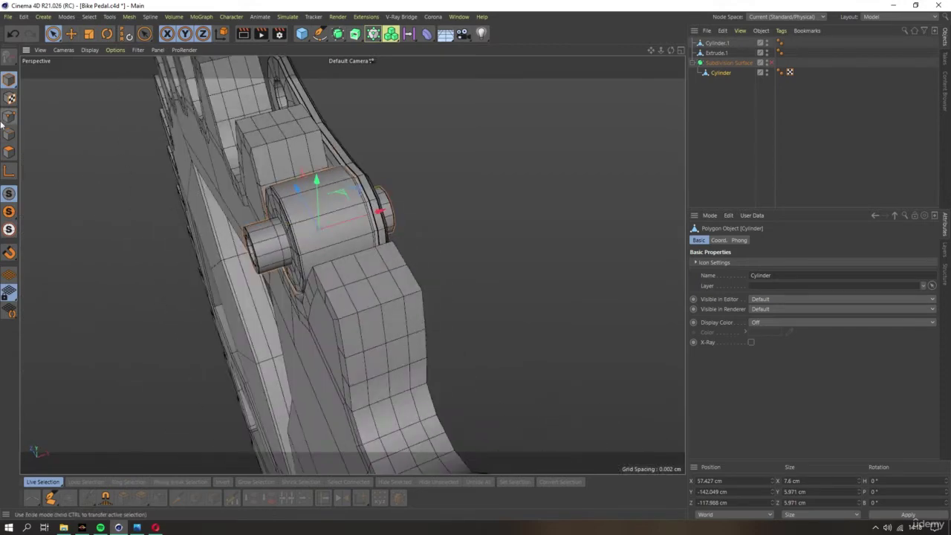
click(9, 151)
mouse_move(222, 245)
alt+mouse_down()
mouse_move(278, 246)
mouse_move(75, 121)
alt+mouse_up()
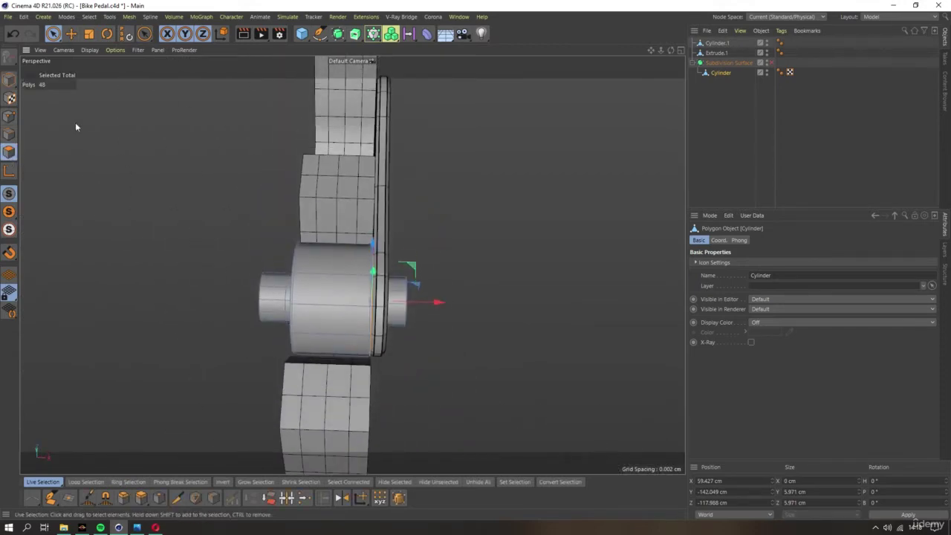
click(213, 497)
click(330, 312)
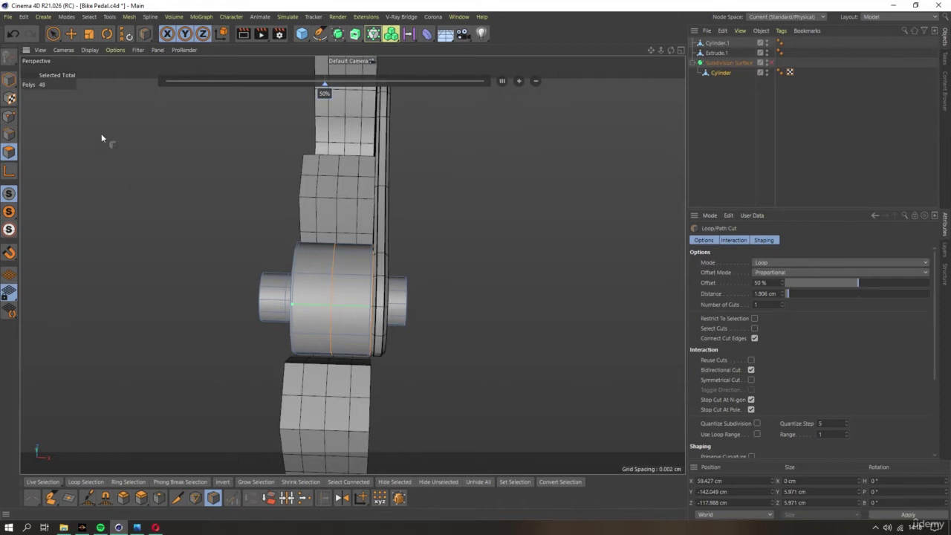
Box-select the top points in the Top view, then return to Perspective in Model mode with Live Selection
drag(52, 33, 82, 58)
key(F2)
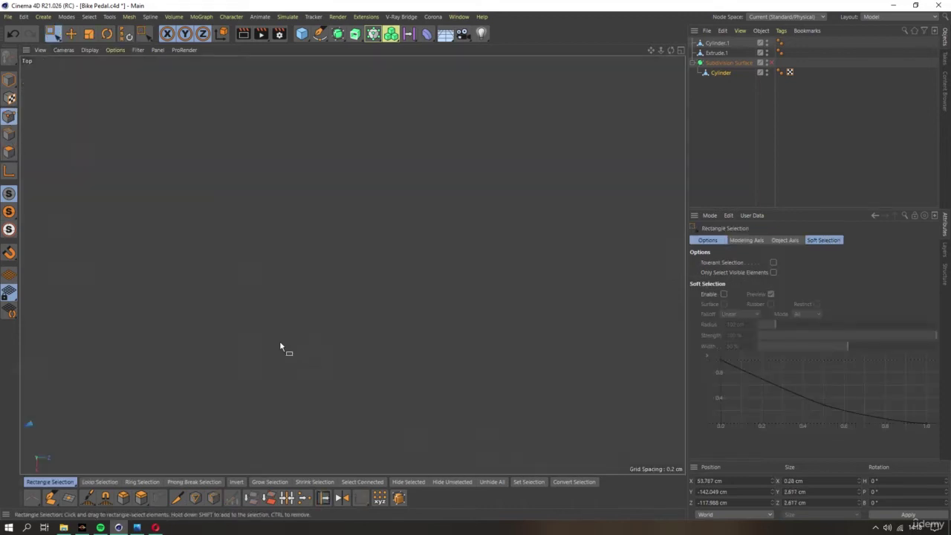
scroll(196, 376, up, 5)
scroll(344, 272, up, 3)
scroll(223, 222, up, 2)
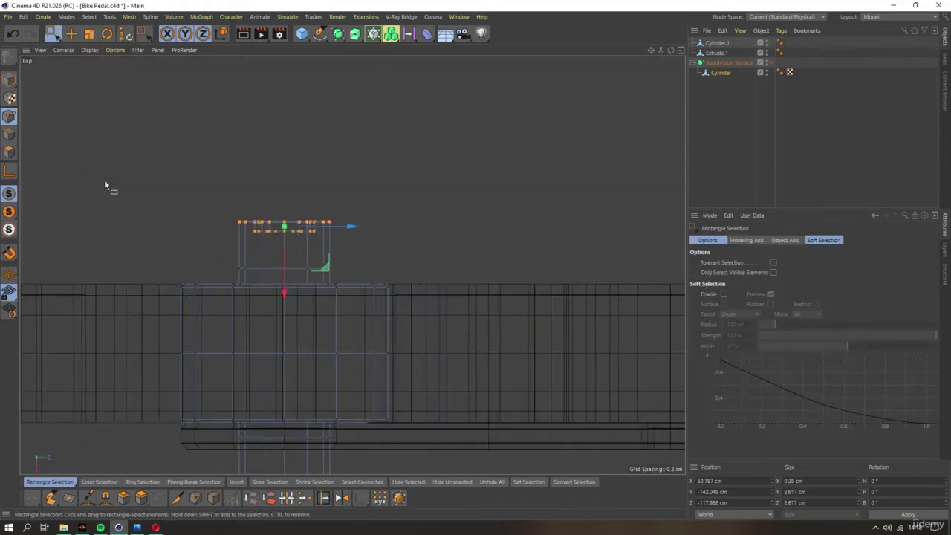
drag(103, 176, 483, 329)
key(F1)
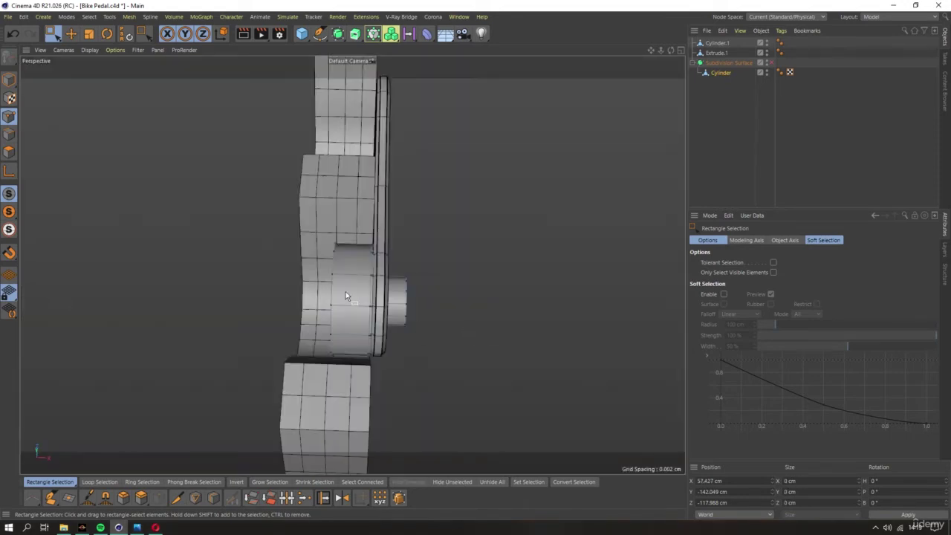
click(9, 79)
drag(53, 33, 82, 43)
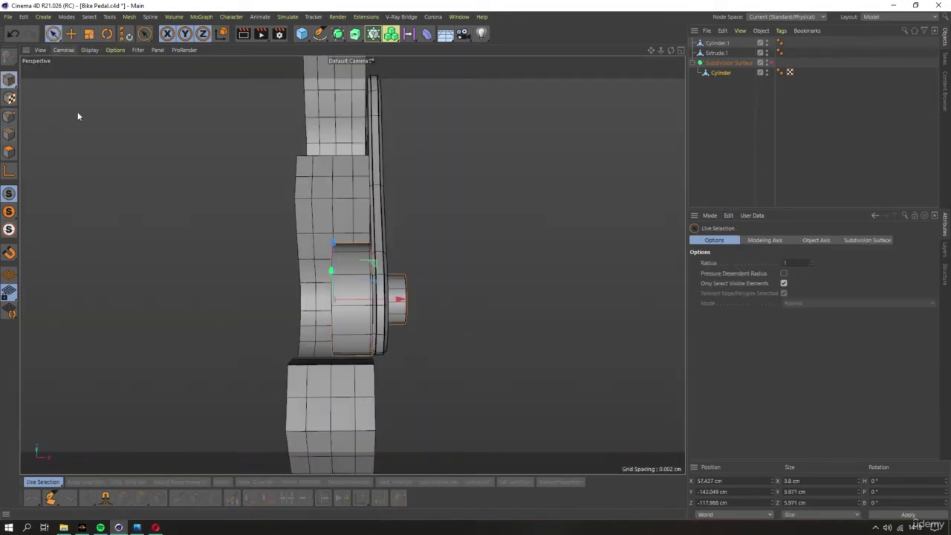
mouse_move(231, 272)
alt+mouse_down()
mouse_move(529, 300)
mouse_move(328, 215)
alt+mouse_up()
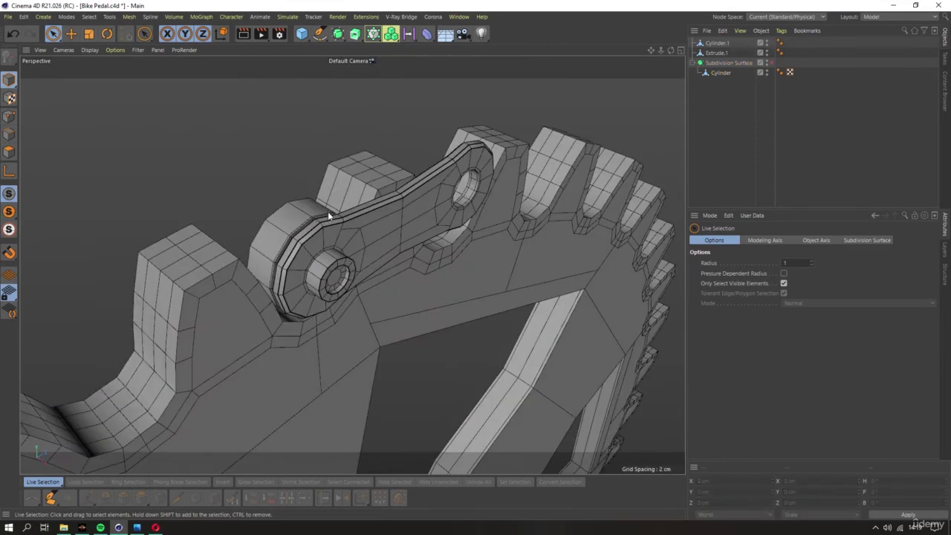
Compare the positions of the hub Cylinder and the crank arm Cylinder.1 with axis editing enabled
click(351, 227)
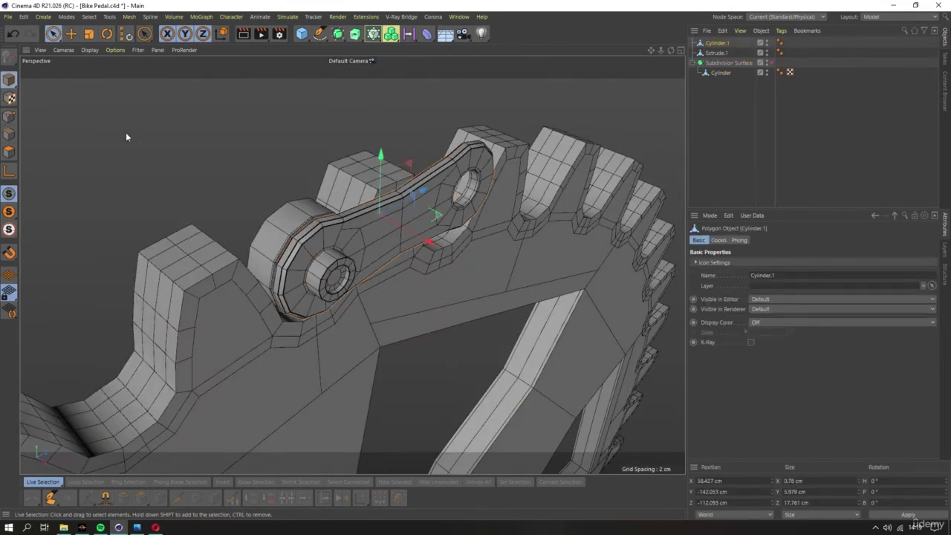
click(340, 281)
alt+drag(340, 281, 352, 276)
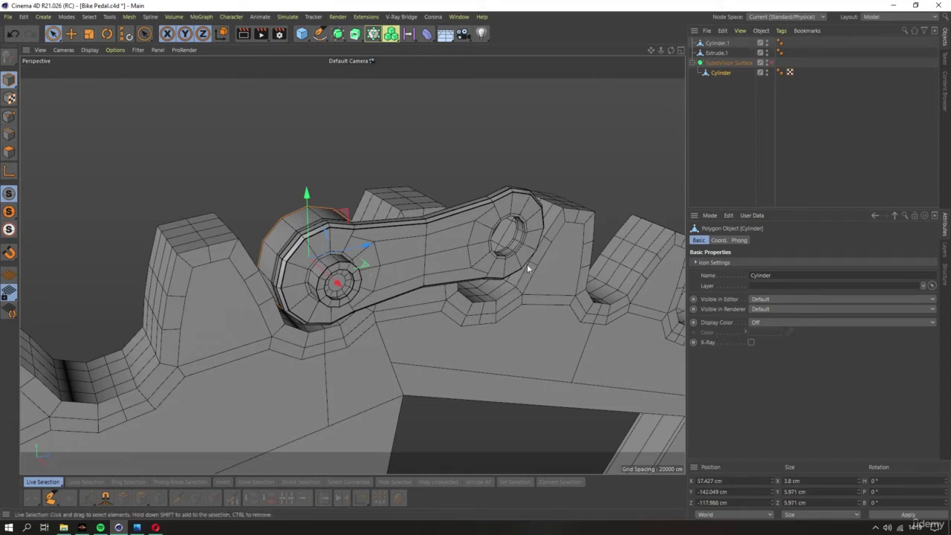
click(448, 253)
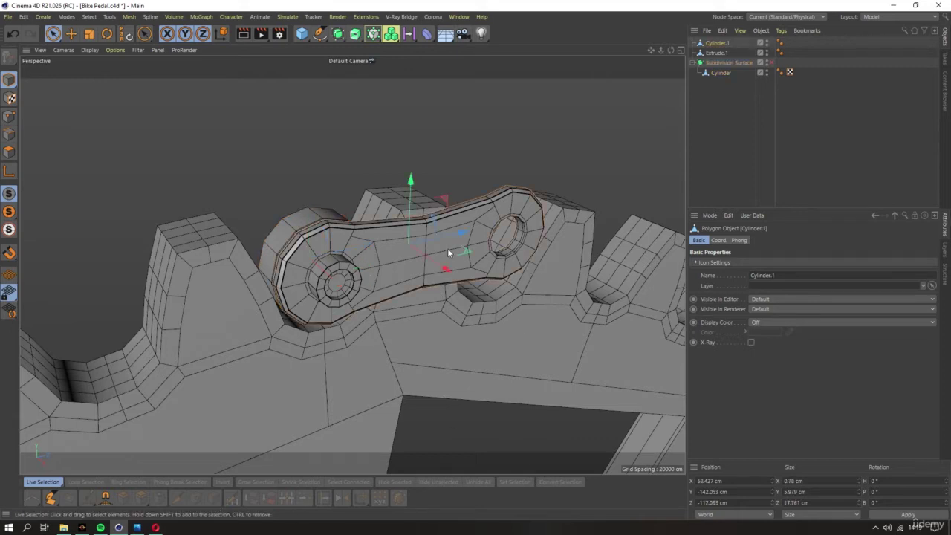
click(15, 176)
click(298, 243)
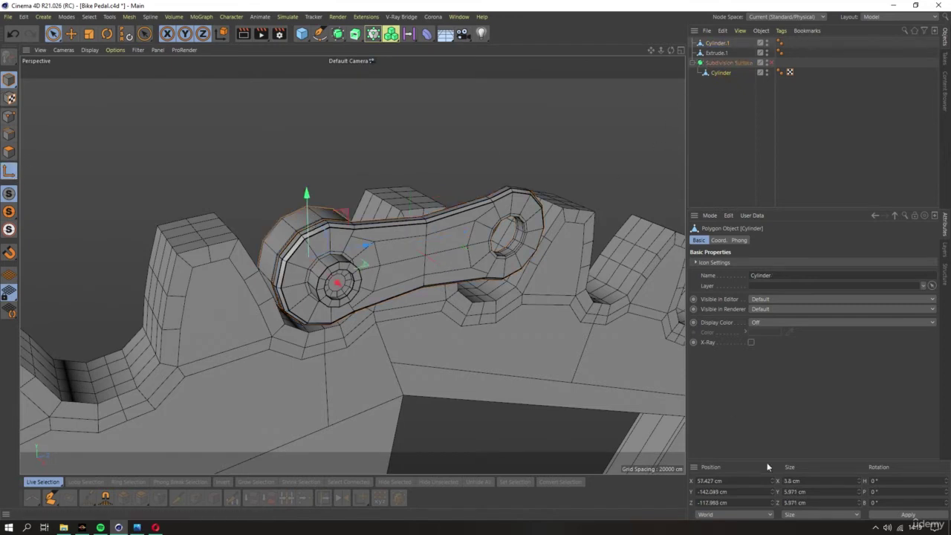
click(716, 45)
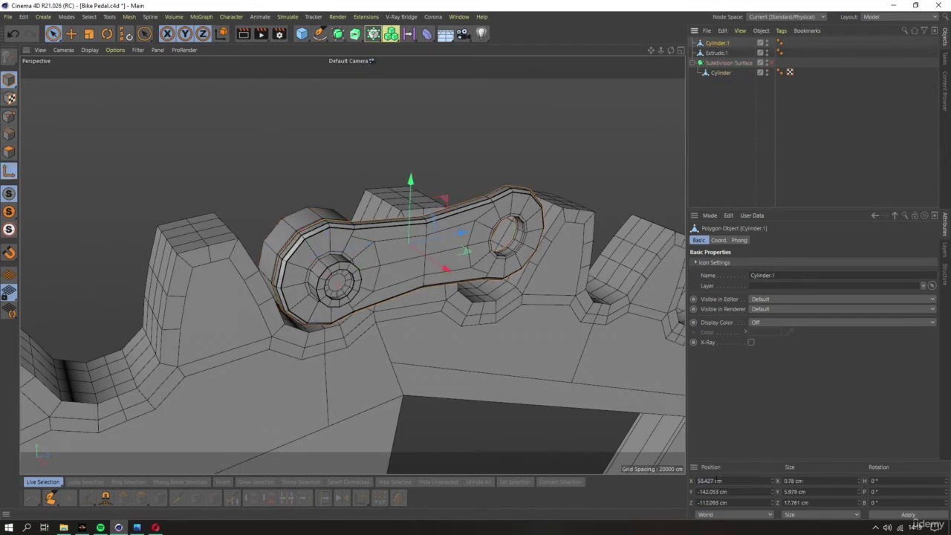
mouse_move(315, 227)
alt+mouse_down()
mouse_move(337, 231)
mouse_move(310, 193)
mouse_move(354, 230)
alt+mouse_up()
click(316, 229)
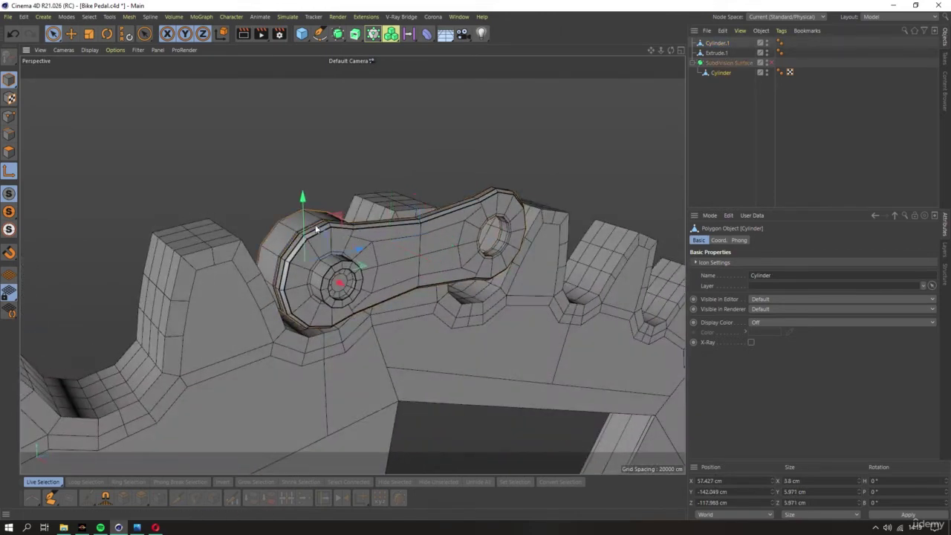
click(716, 44)
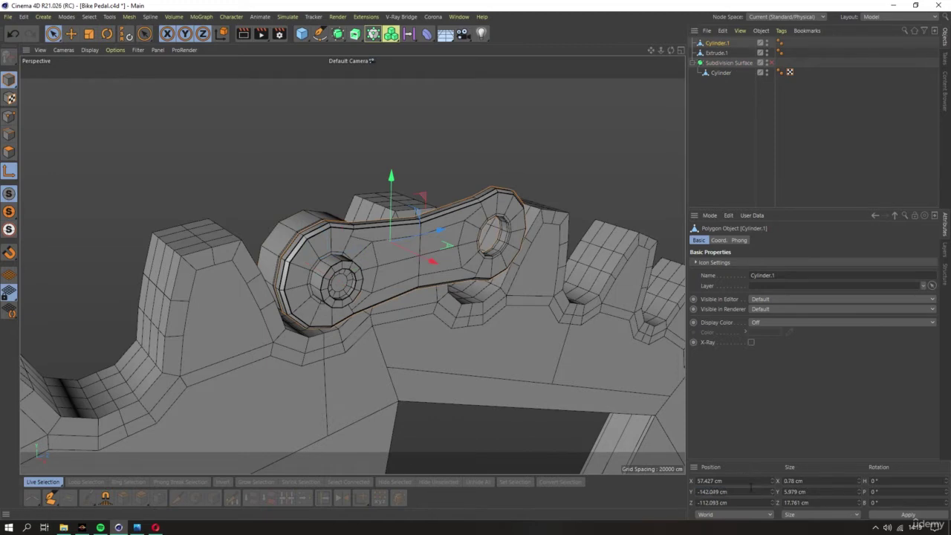
click(296, 229)
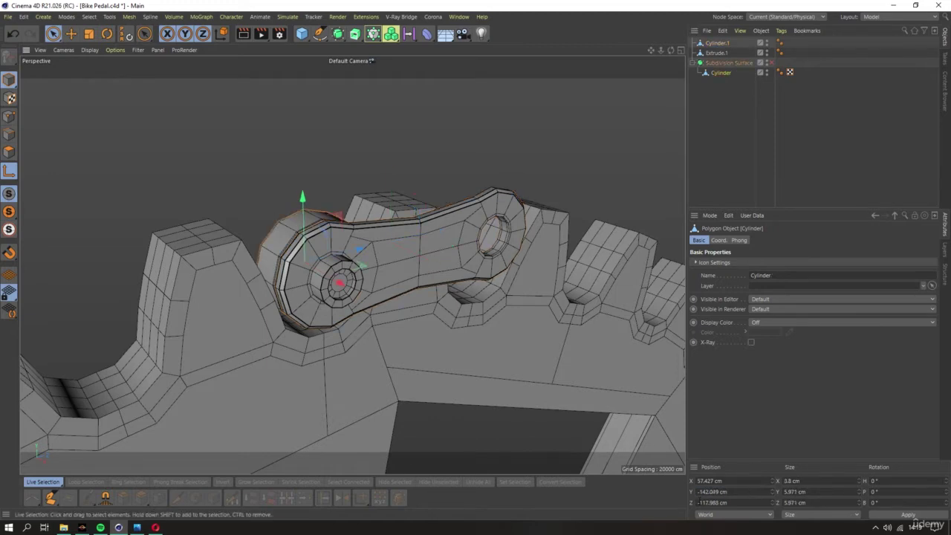
click(716, 43)
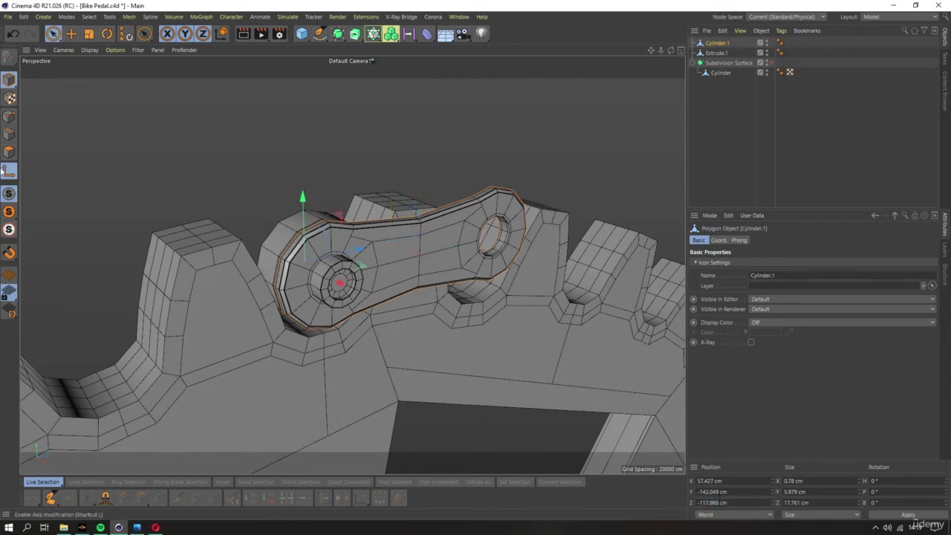
Ctrl-drag Cylinder.1 slightly along X to create a duplicate named Cylinder
alt+drag(268, 280, 361, 286)
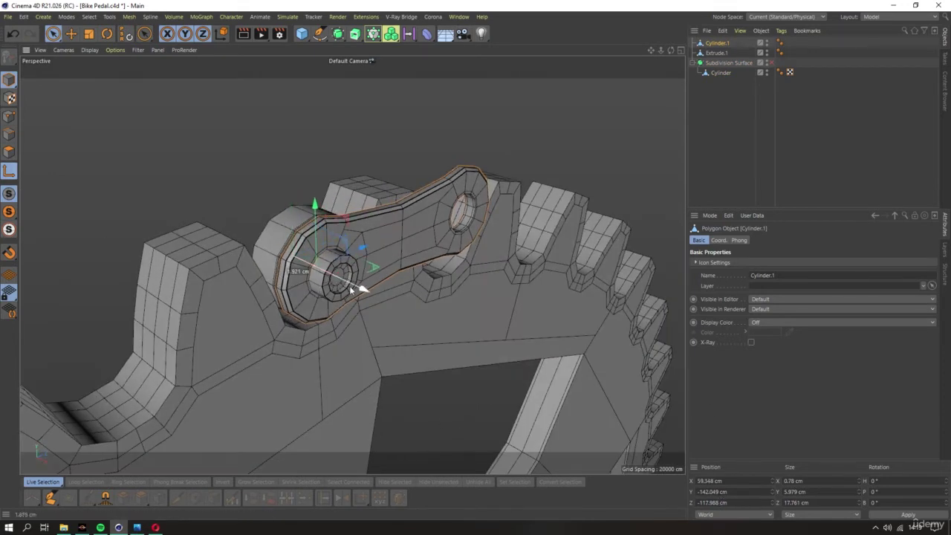
alt+drag(329, 257, 347, 236)
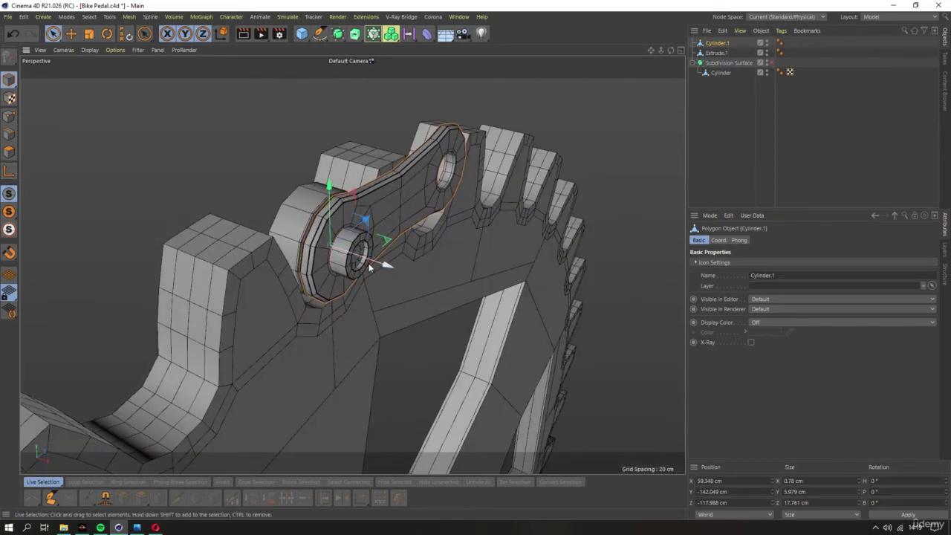
ctrl+drag(372, 259, 386, 273)
Enable edge snapping in the Top view framed on the copied plate
key(F2)
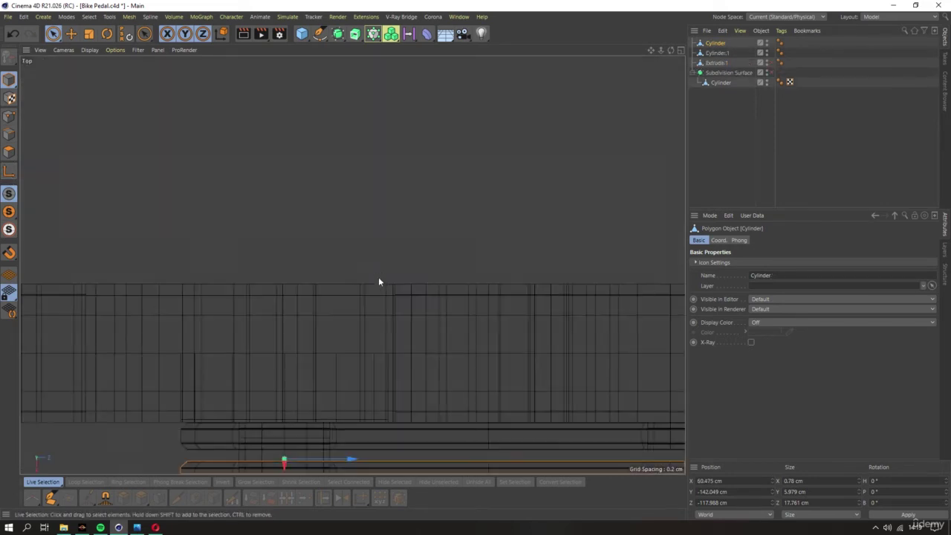
scroll(378, 277, down, 3)
scroll(346, 307, up, 3)
scroll(425, 333, up, 3)
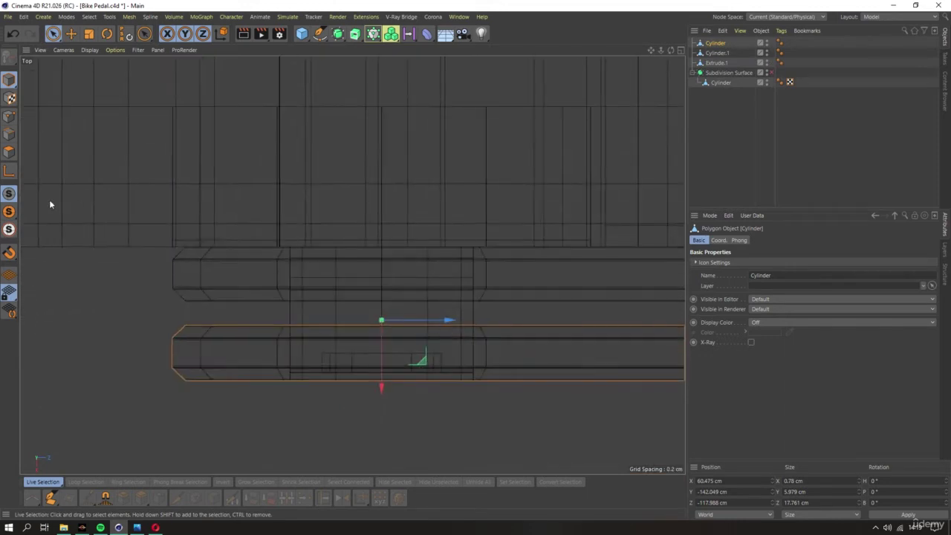
click(9, 171)
click(9, 252)
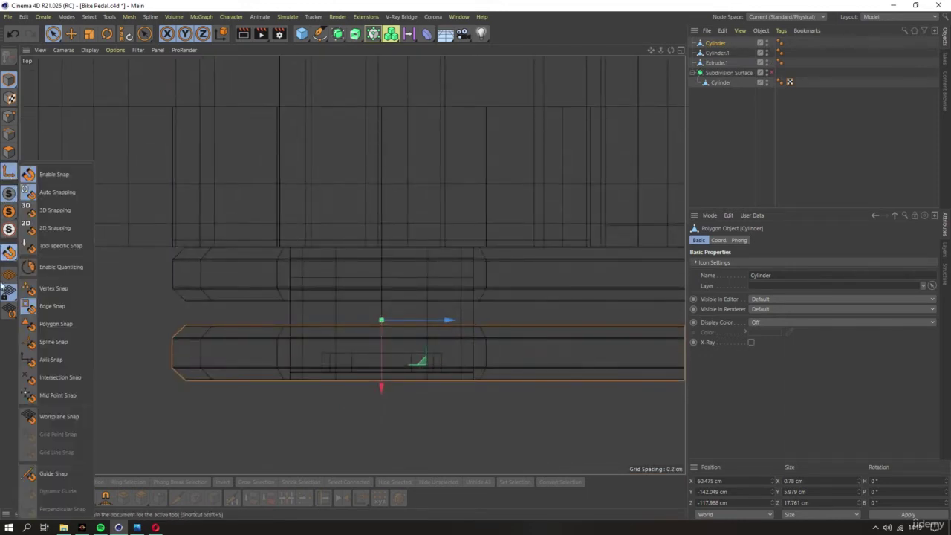
scroll(363, 344, up, 2)
scroll(411, 338, up, 1)
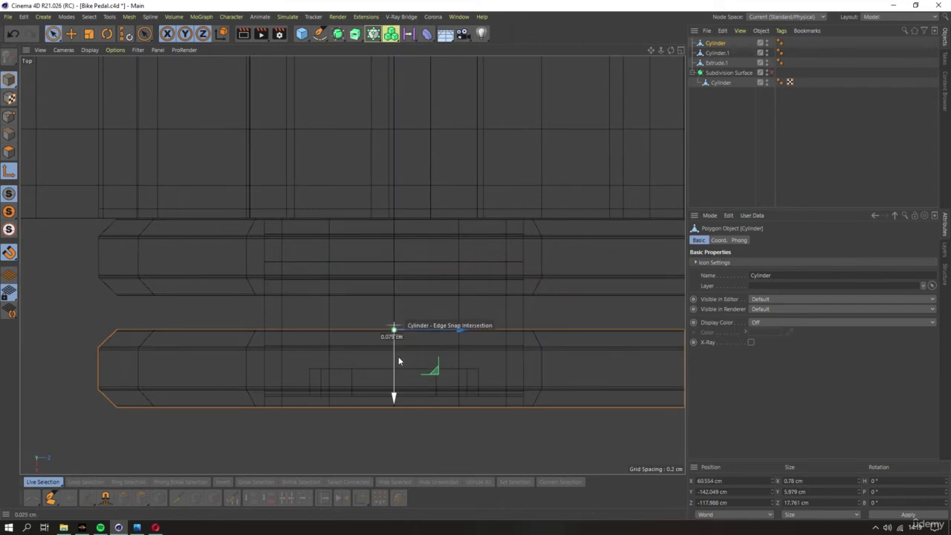
Snap the copied crank plate onto the edge intersection at the hub
drag(396, 352, 398, 356)
scroll(408, 340, up, 2)
scroll(443, 295, up, 2)
scroll(382, 307, up, 2)
key(F1)
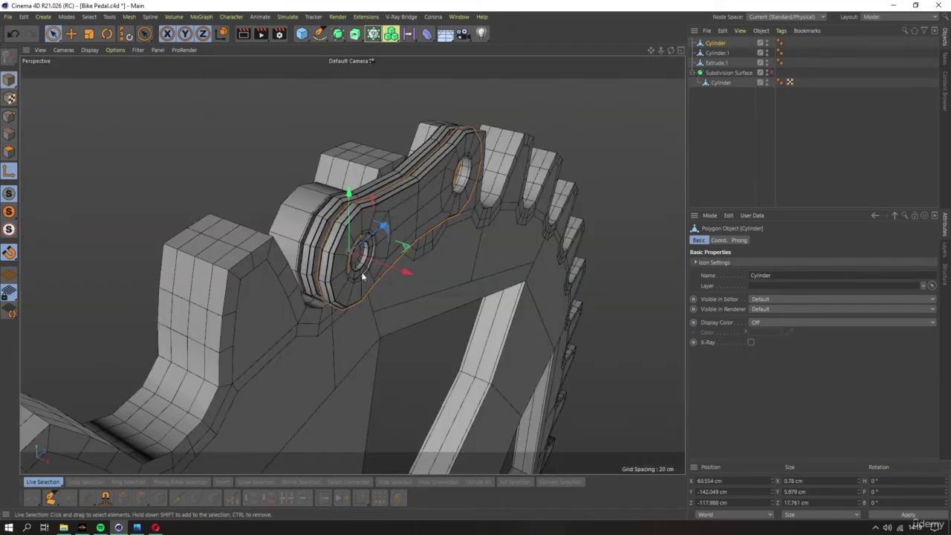
alt+drag(361, 272, 245, 259)
key(F2)
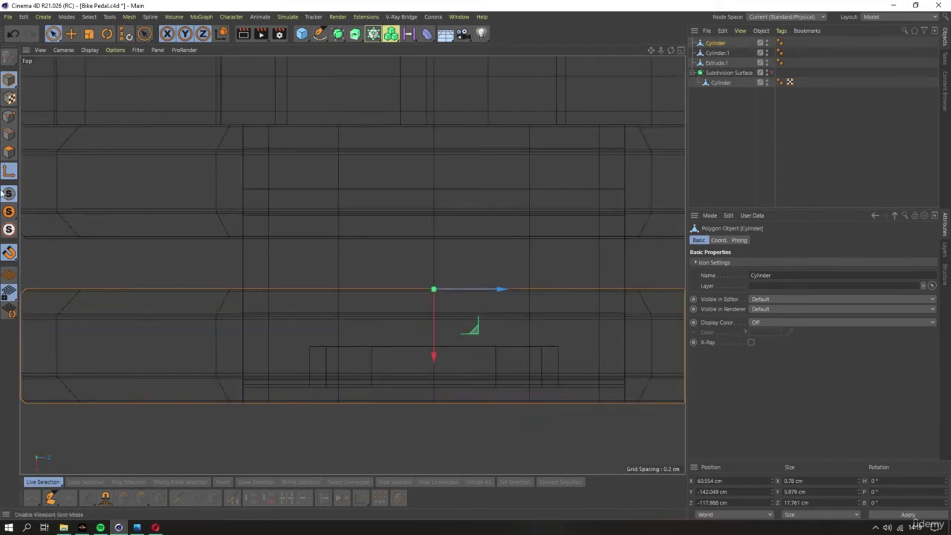
mouse_move(434, 333)
mouse_down()
mouse_move(435, 285)
mouse_move(199, 193)
mouse_move(286, 194)
mouse_move(358, 251)
mouse_up()
key(F1)
Rotate the copied plate 180° on P around the hub to form a double link
key(r)
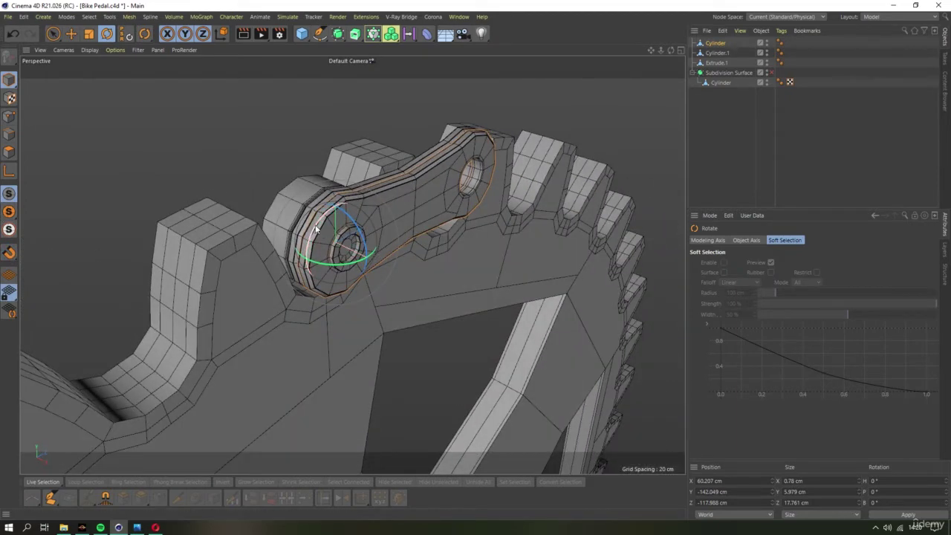
mouse_move(313, 231)
mouse_down()
mouse_move(324, 288)
mouse_move(384, 282)
mouse_up()
scroll(358, 241, down, 3)
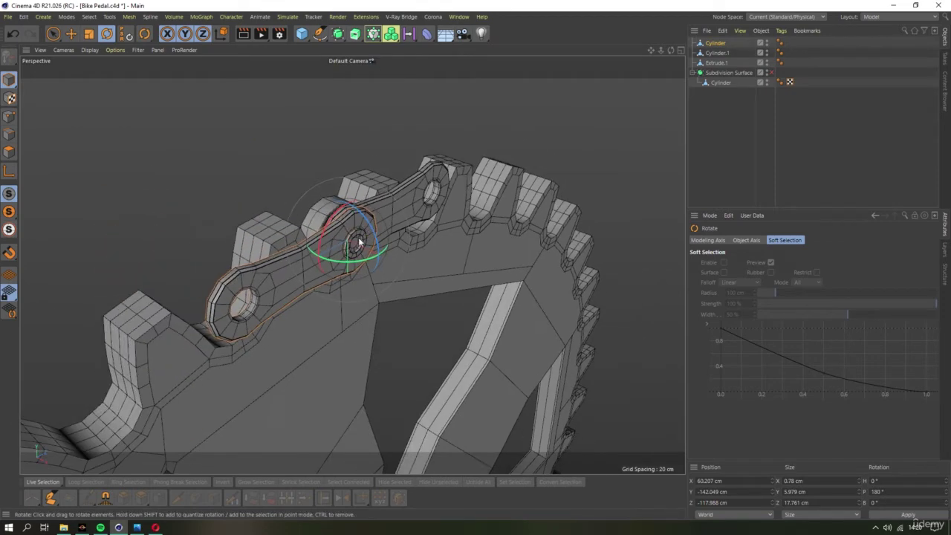
alt+drag(359, 241, 283, 236)
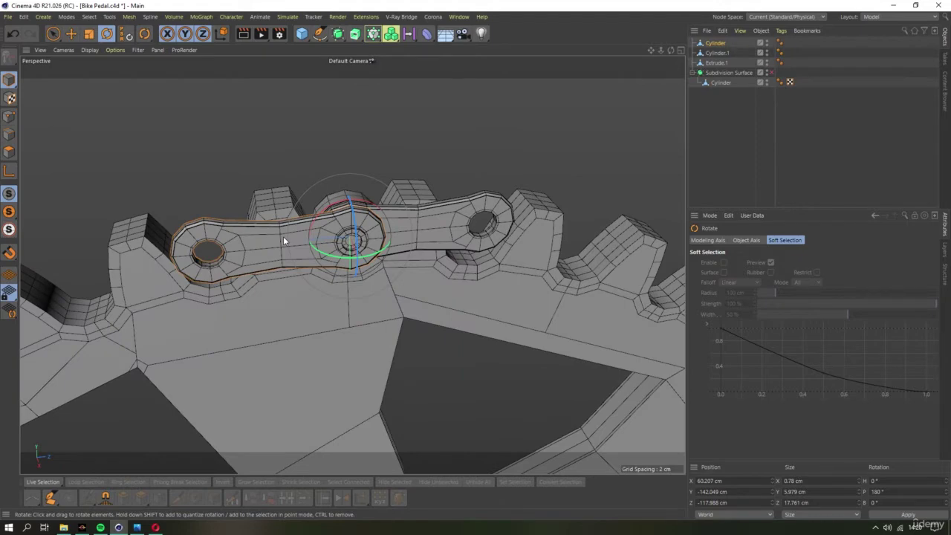
mouse_move(283, 236)
alt+mouse_down()
mouse_move(435, 190)
mouse_move(509, 220)
mouse_move(365, 213)
mouse_move(361, 161)
alt+mouse_up()
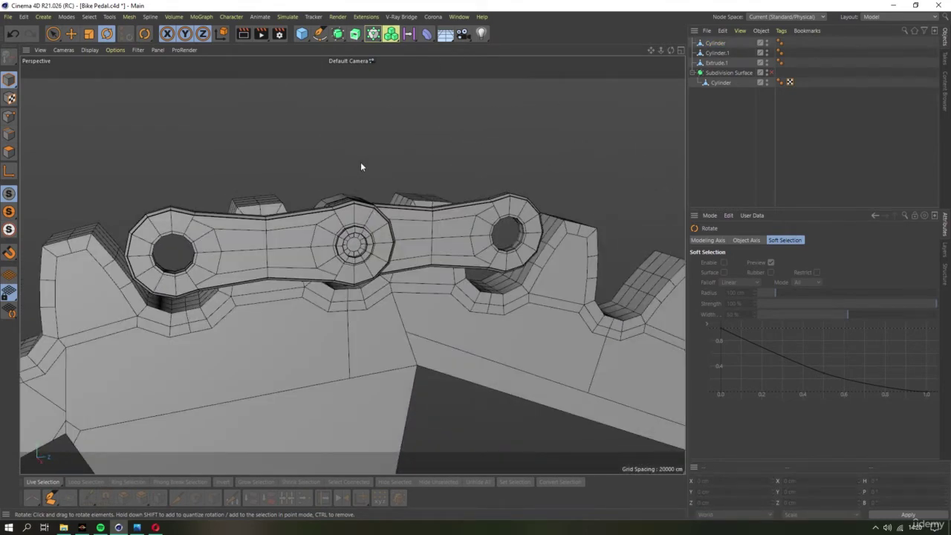
mouse_move(356, 206)
alt+mouse_down()
mouse_move(382, 314)
mouse_move(372, 364)
mouse_move(378, 353)
mouse_move(343, 243)
alt+mouse_up()
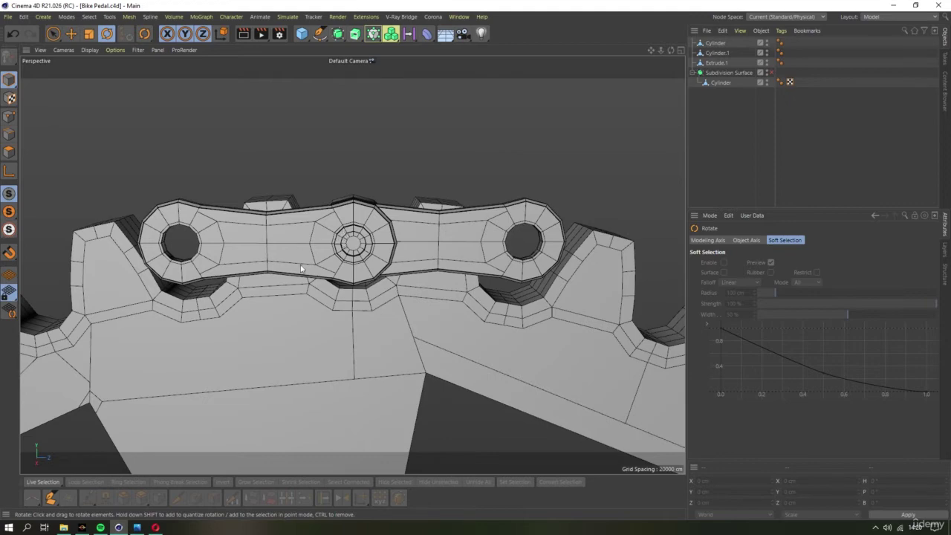
mouse_move(302, 269)
alt+mouse_down()
mouse_move(268, 284)
mouse_move(163, 296)
mouse_move(196, 320)
mouse_move(357, 302)
mouse_move(345, 298)
mouse_move(396, 355)
mouse_move(482, 372)
mouse_move(535, 326)
alt+mouse_up()
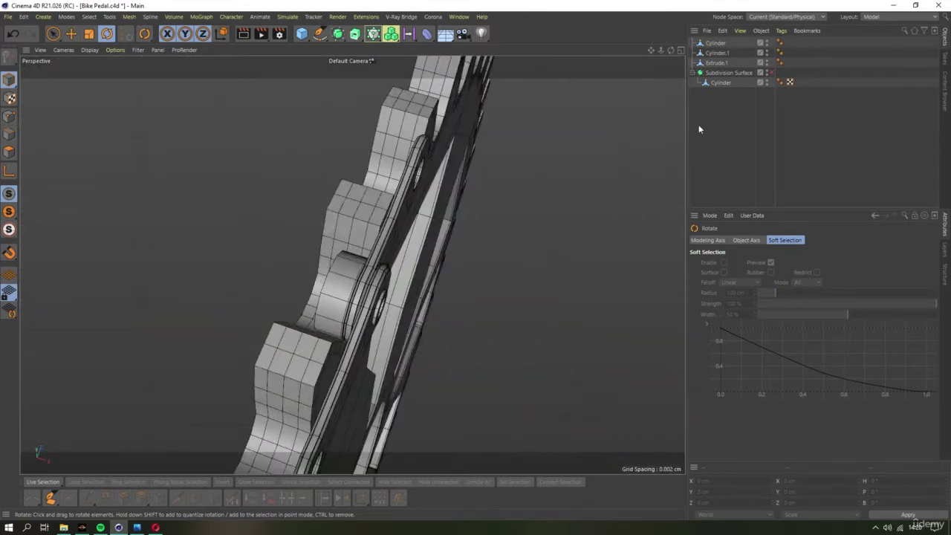
Select and frame the pedal parts in the Top and perspective views
click(715, 43)
shift+click(716, 62)
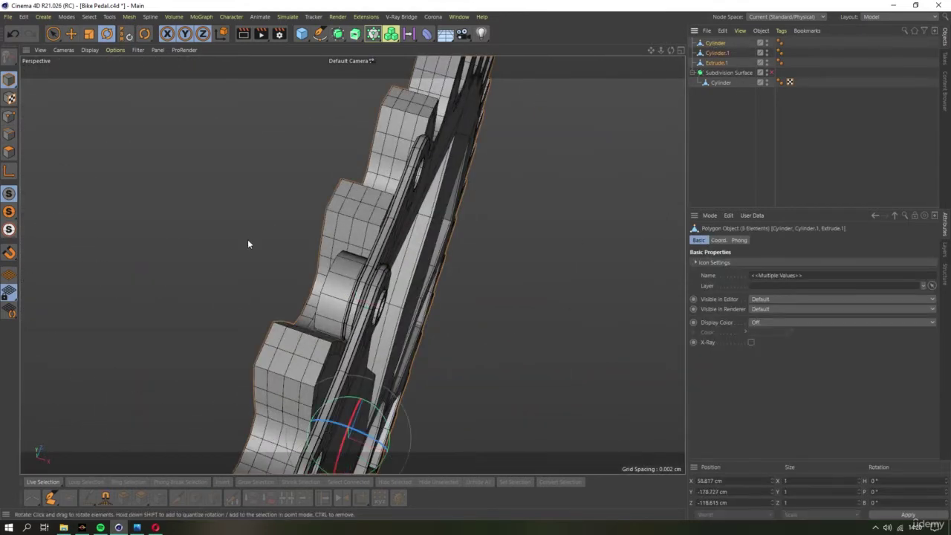
key(F2)
key(o)
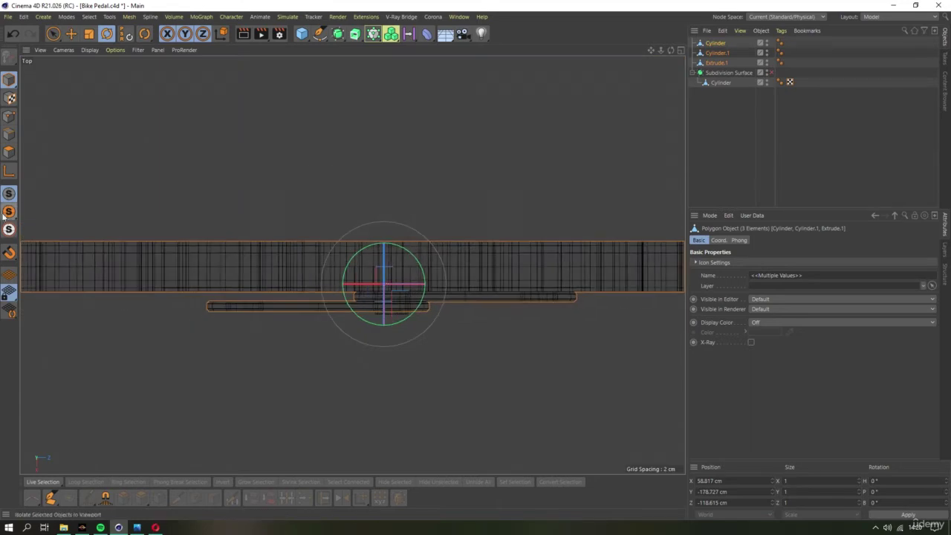
scroll(300, 258, down, 3)
key(F1)
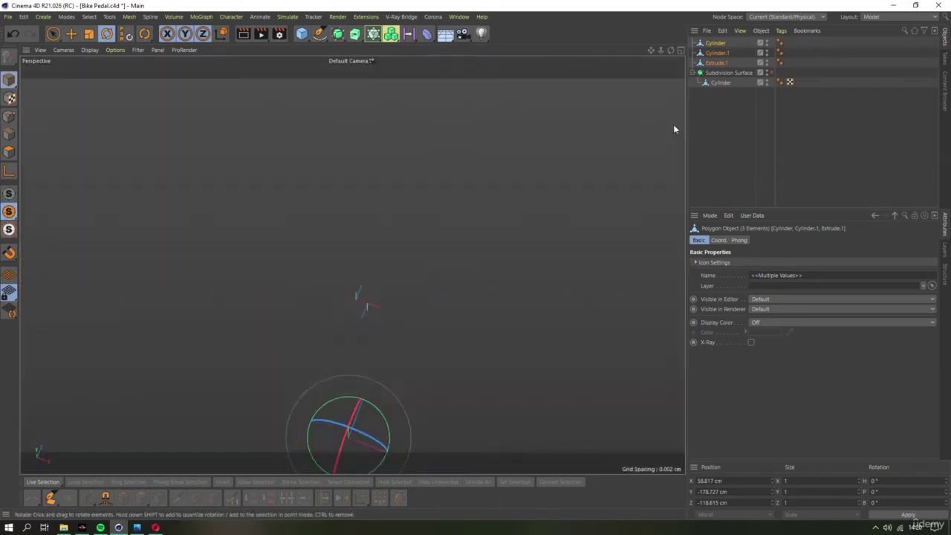
key(o)
ctrl+click(715, 62)
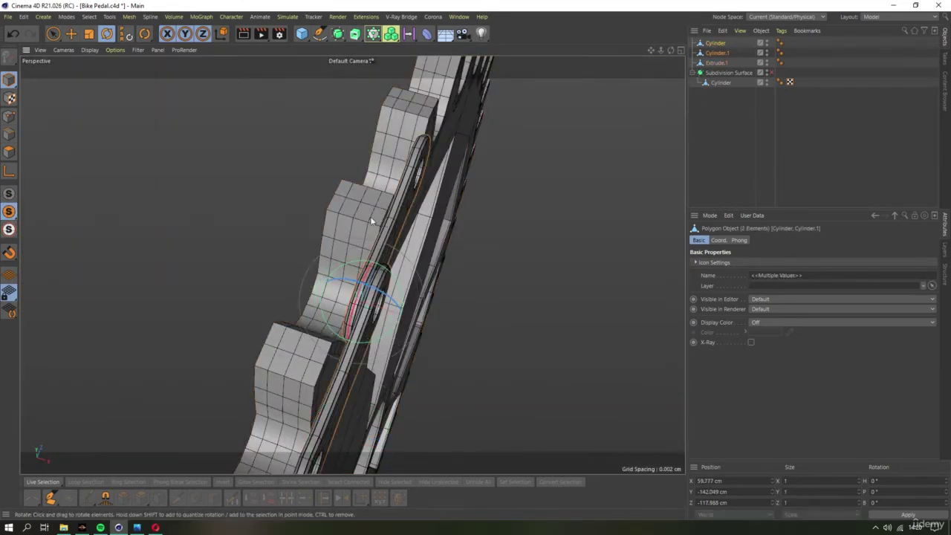
alt+drag(370, 220, 324, 237)
Move the hub Cylinder out of Subdivision Surface and delete the empty Subdivision Surface
click(715, 63)
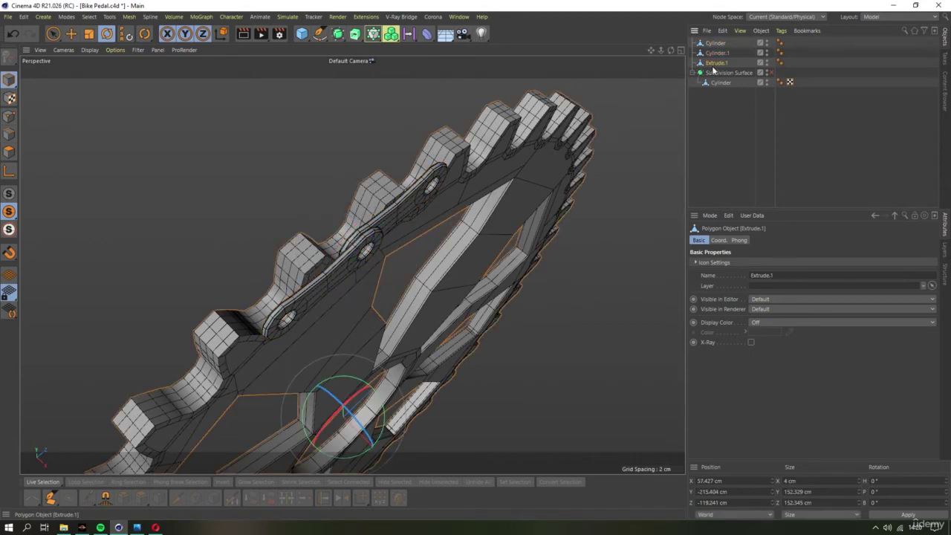
click(719, 82)
drag(724, 64, 718, 71)
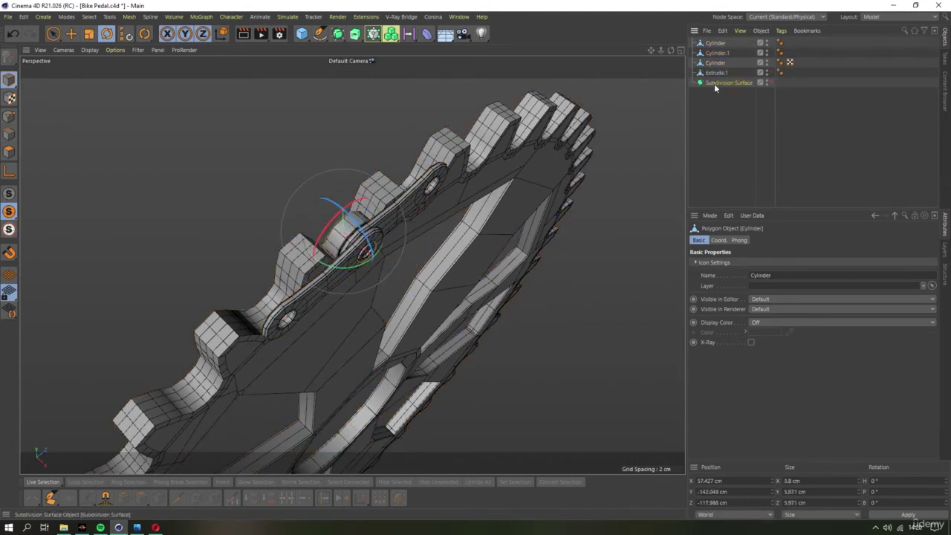
click(717, 82)
key(Delete)
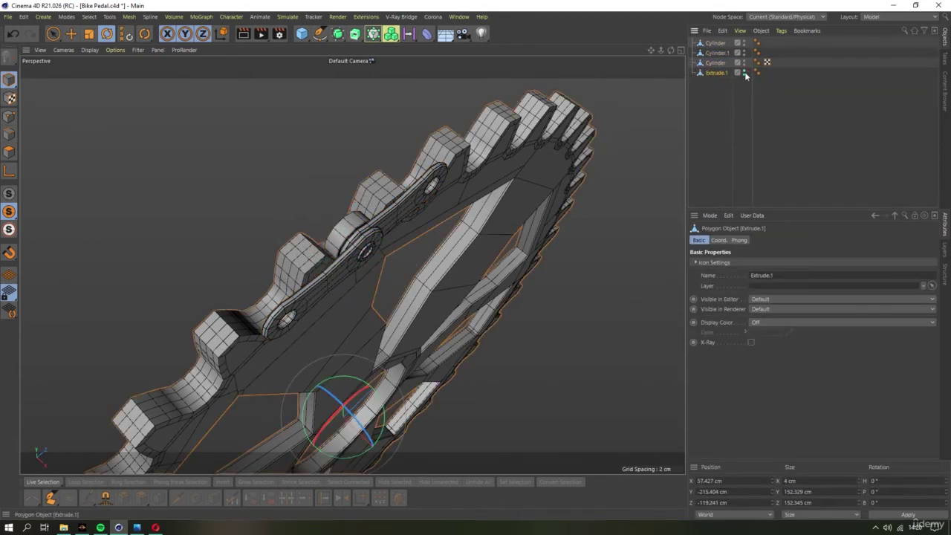
Hide the chainring Extrude.1 in the editor and select all four objects
click(745, 72)
click(725, 111)
click(714, 62)
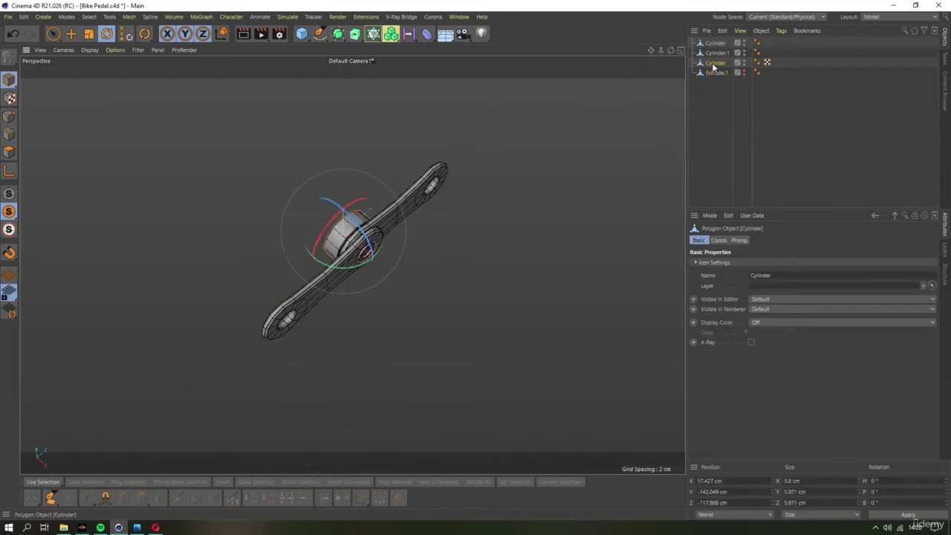
key(ctrl+a)
key(F2)
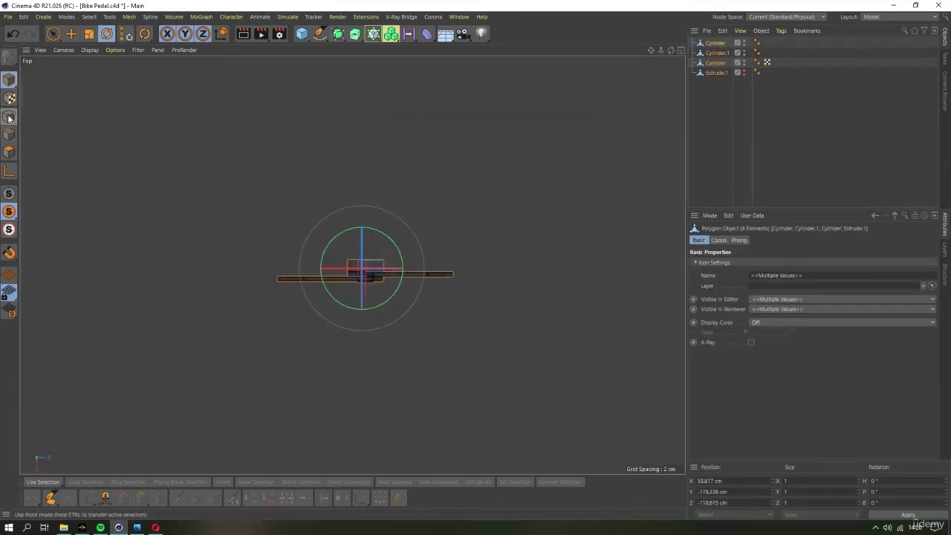
In Axis mode, snap the hub Cylinder's axis to its top edge in Top view
click(8, 117)
click(52, 33)
click(8, 98)
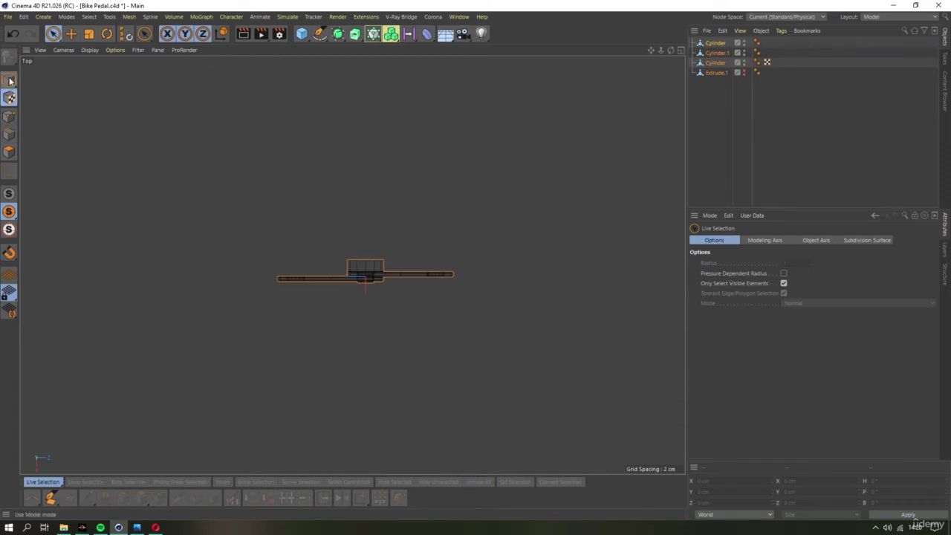
click(10, 80)
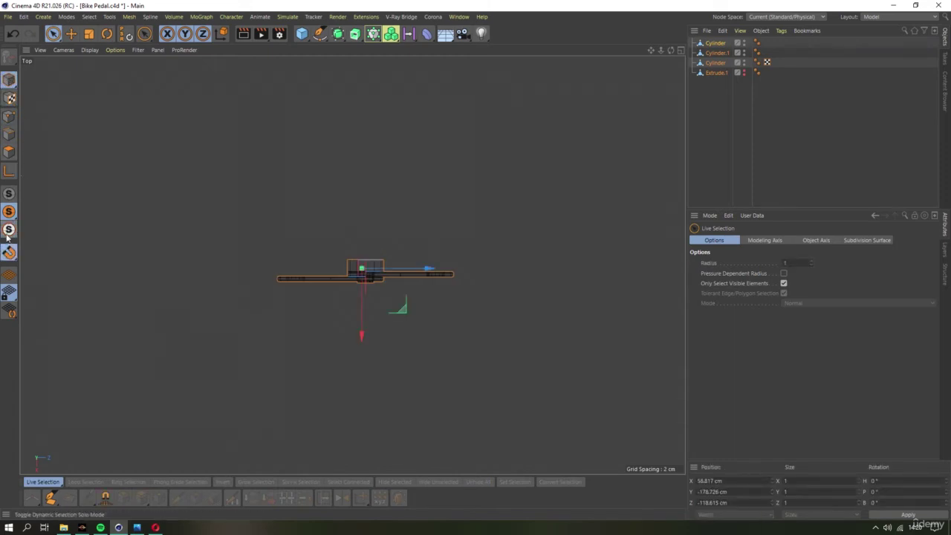
click(9, 171)
scroll(401, 293, up, 3)
scroll(410, 291, up, 3)
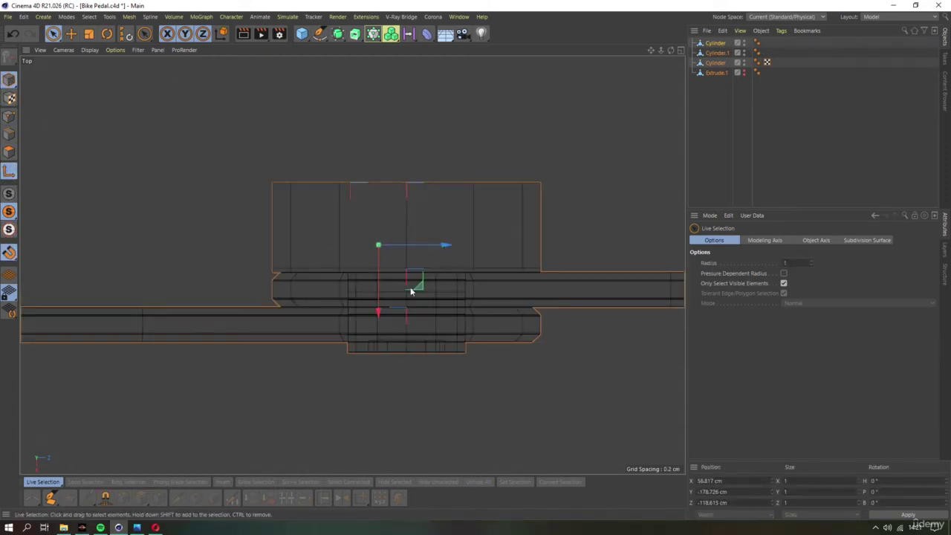
drag(416, 290, 449, 225)
drag(9, 251, 37, 302)
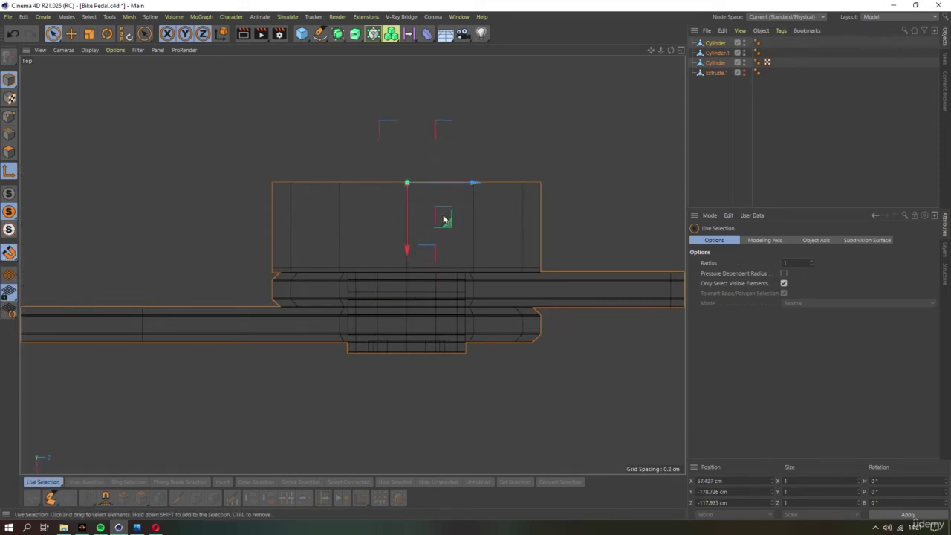
drag(443, 219, 446, 224)
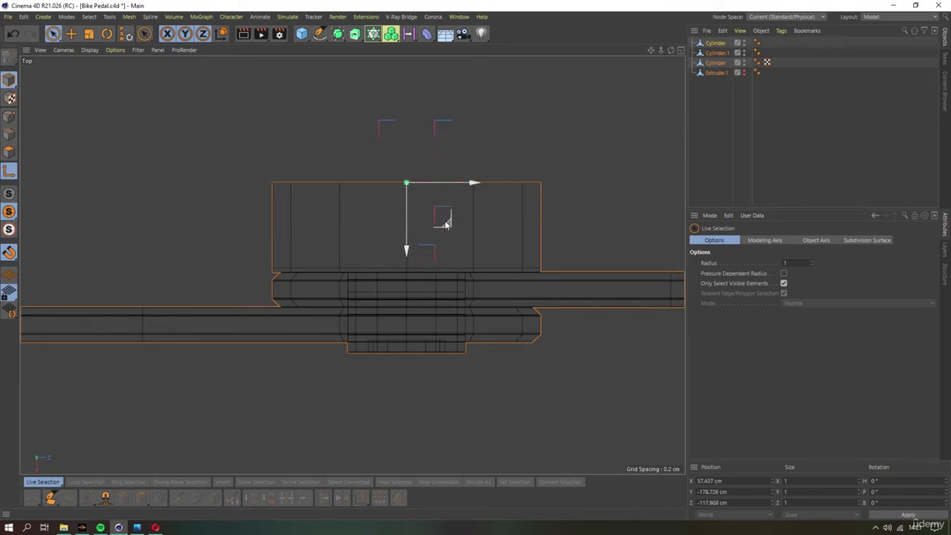
Centre the hub Cylinder's axis on the crank's middle hole in Right view
key(F3)
scroll(281, 342, up, 5)
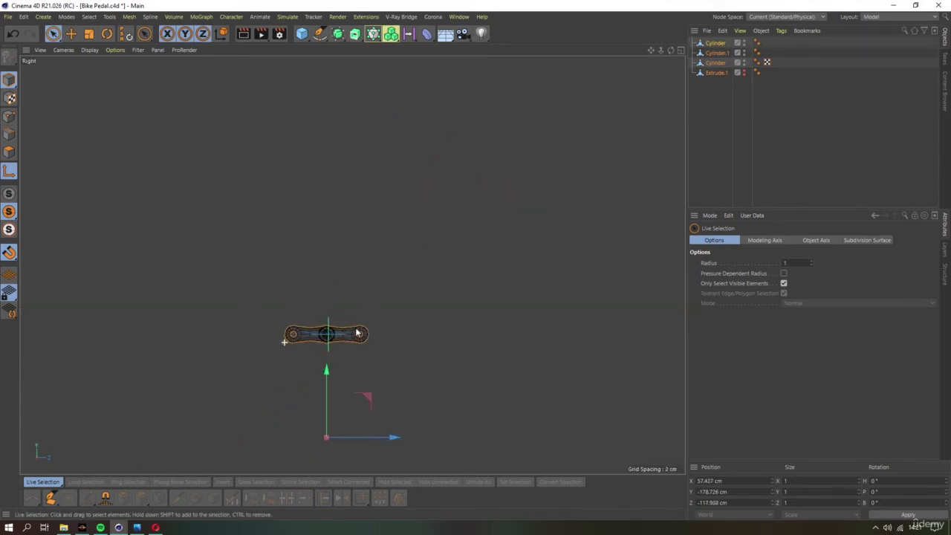
scroll(327, 363, up, 5)
alt+middle_drag(386, 339, 352, 262)
mouse_move(323, 425)
mouse_down()
mouse_move(325, 141)
mouse_move(313, 205)
mouse_up()
scroll(325, 156, up, 5)
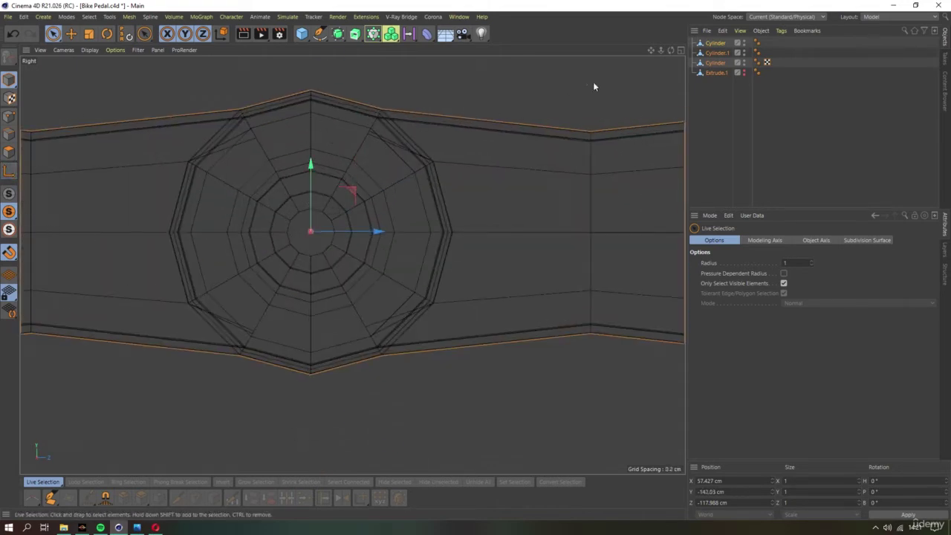
Leave axis editing and select all four objects in the perspective view
click(715, 43)
scroll(336, 217, down, 2)
scroll(336, 217, down, 3)
click(710, 53)
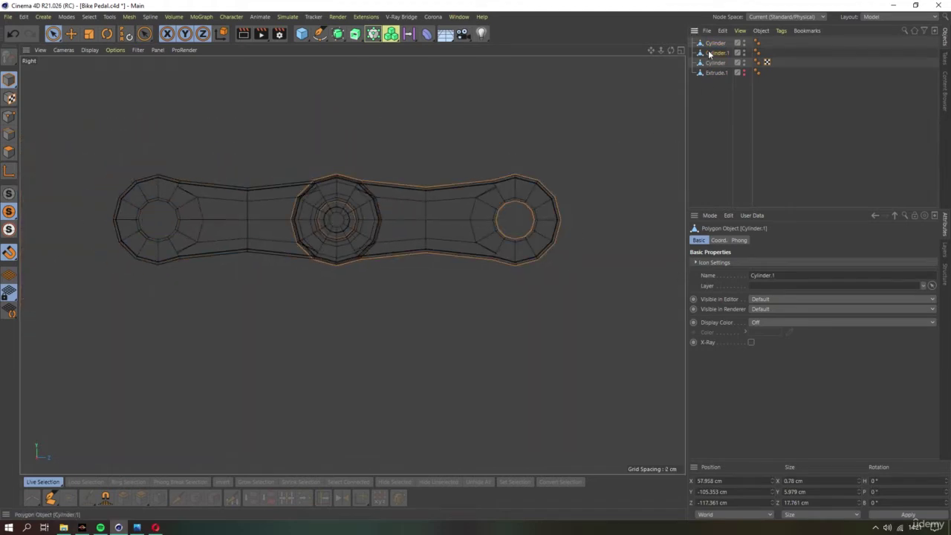
click(713, 71)
key(F1)
alt+drag(340, 183, 345, 182)
key(ctrl+a)
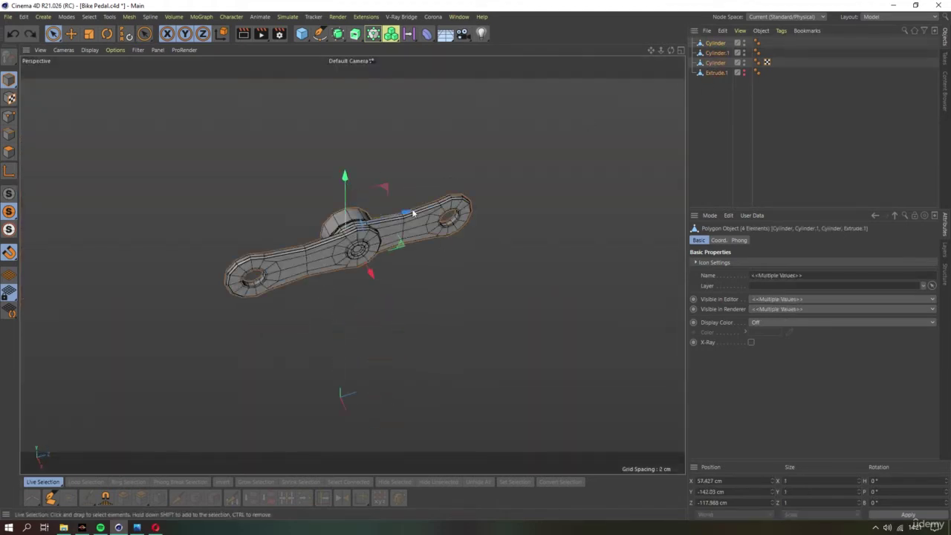
Orbit around the crank trying selections, briefly switching to Spotify and back
scroll(395, 199, up, 1)
scroll(396, 194, up, 2)
click(342, 216)
alt+drag(342, 215, 342, 234)
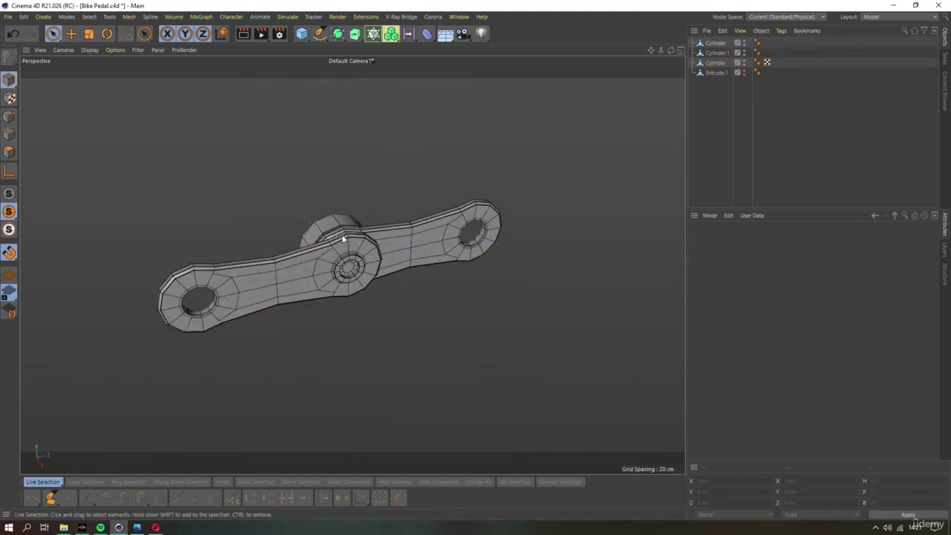
click(342, 234)
click(129, 16)
mouse_move(138, 232)
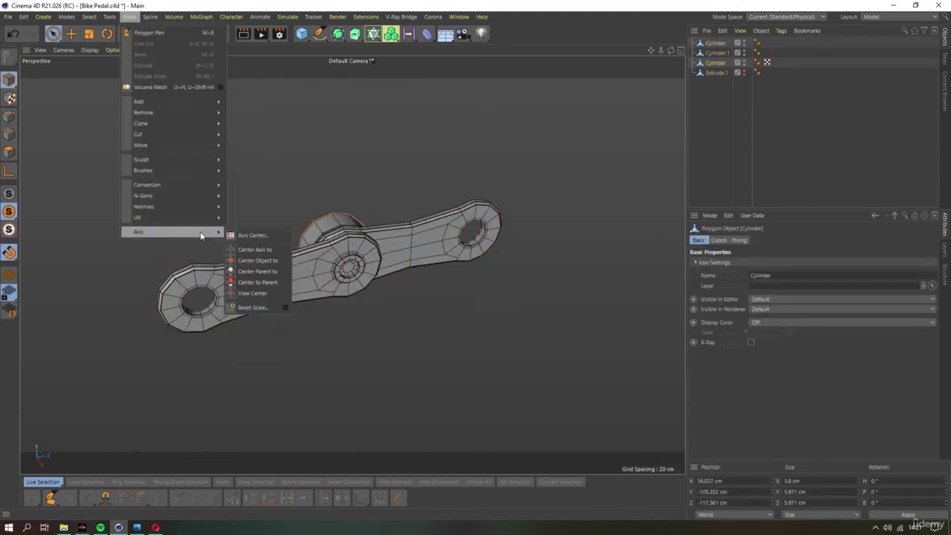
click(243, 256)
click(280, 269)
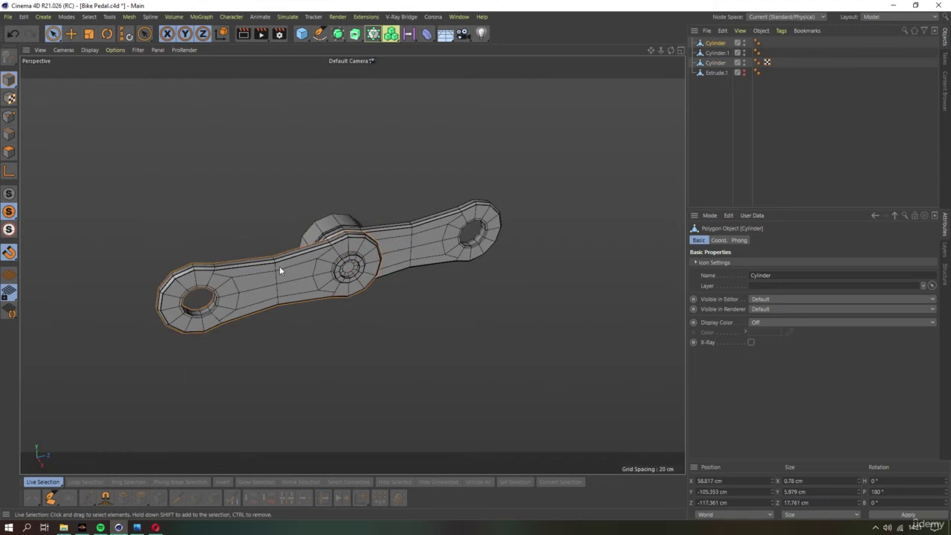
click(391, 171)
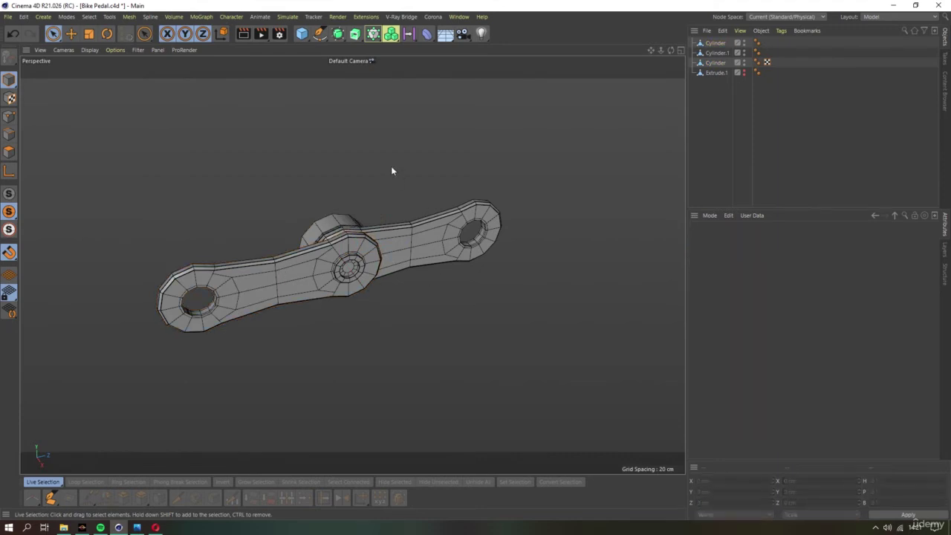
click(100, 527)
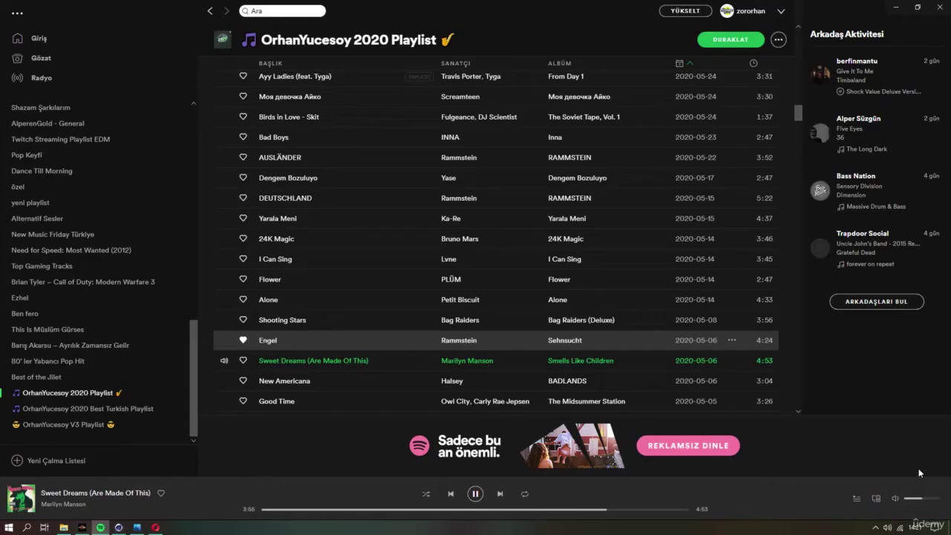
key(alt+Tab)
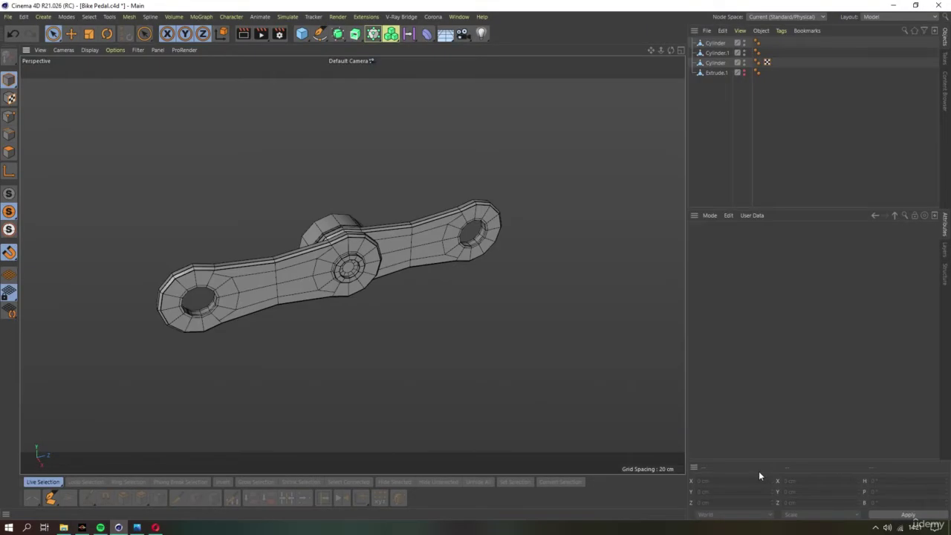
Select Cylinder, Cylinder.1 and the hub Cylinder together, leaving Extrude.1 unselected
scroll(482, 329, up, 2)
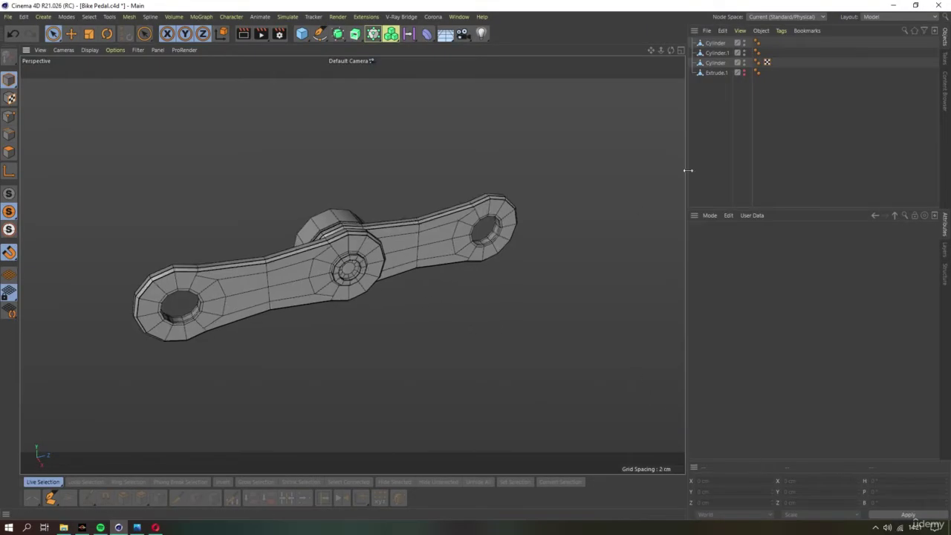
click(715, 43)
shift+click(717, 52)
shift+click(714, 62)
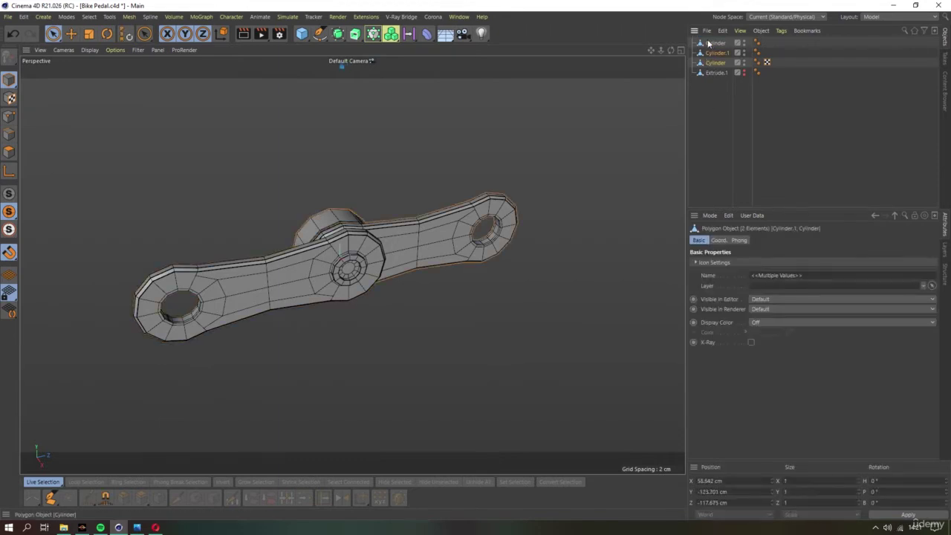
mouse_move(227, 239)
alt+mouse_down()
mouse_move(325, 191)
mouse_move(436, 239)
alt+mouse_up()
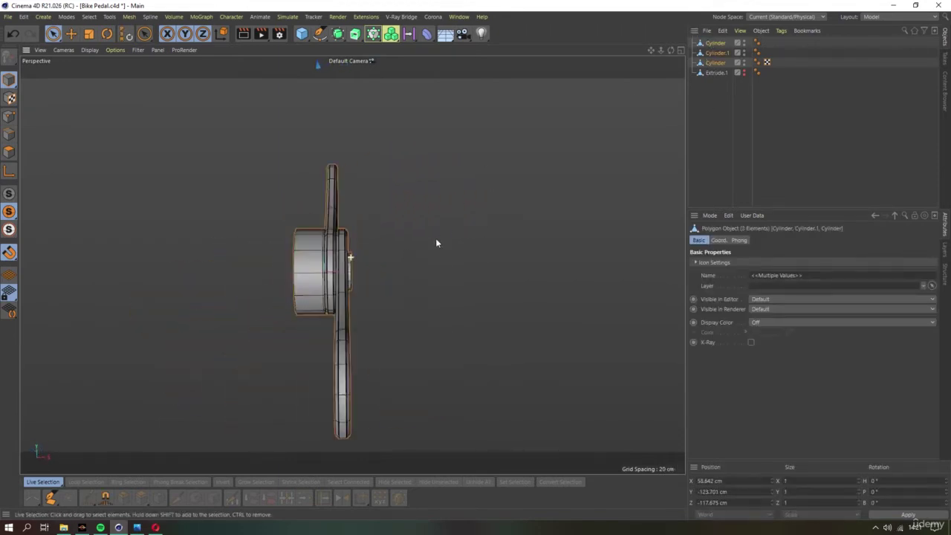
scroll(363, 257, down, 3)
Group the three crank cylinders under a new Null with Alt+G
click(129, 16)
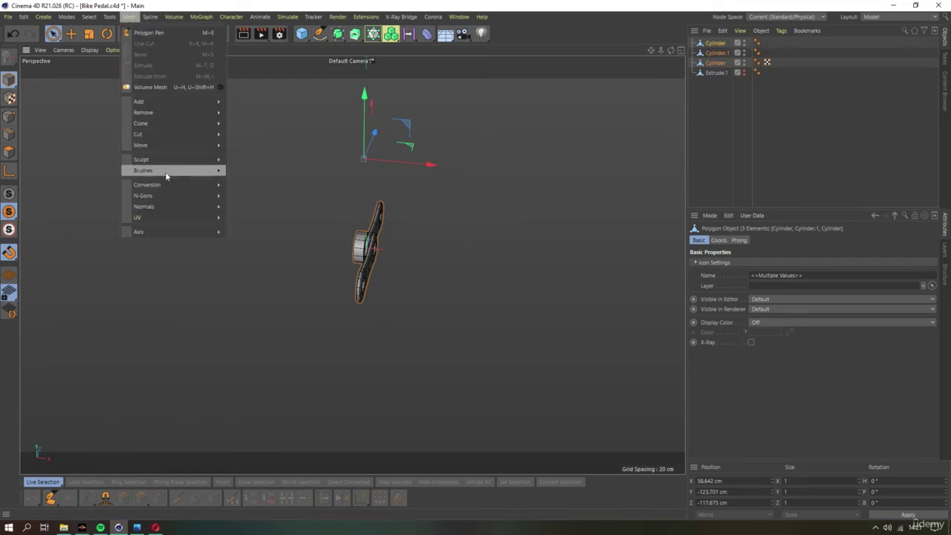
click(580, 211)
key(alt+g)
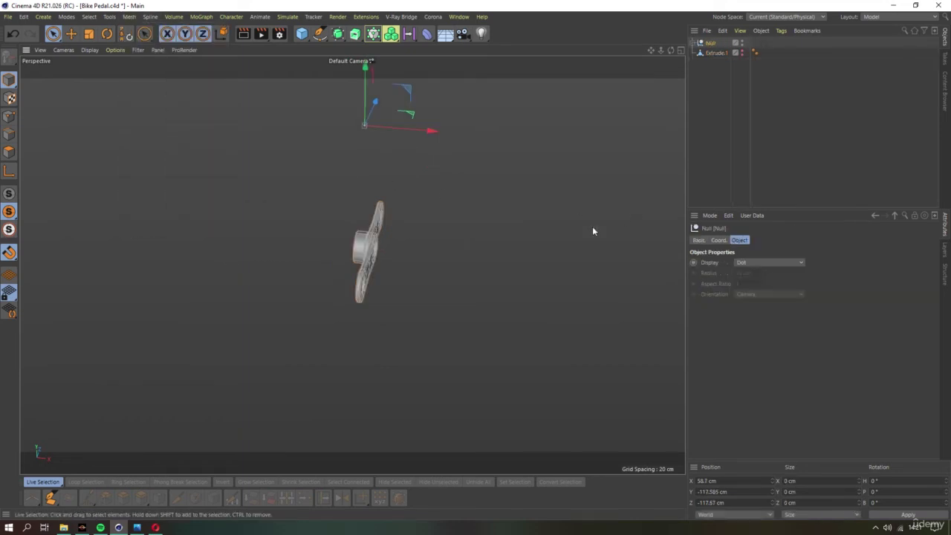
alt+drag(360, 244, 221, 92)
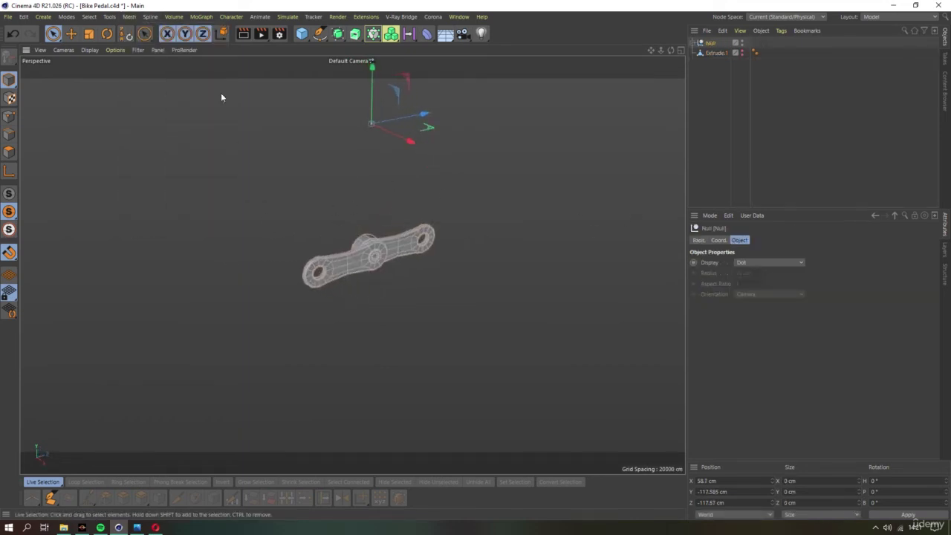
click(129, 16)
click(248, 255)
In Right view, expand the Null and select the centre hub Cylinder
key(F2)
key(F3)
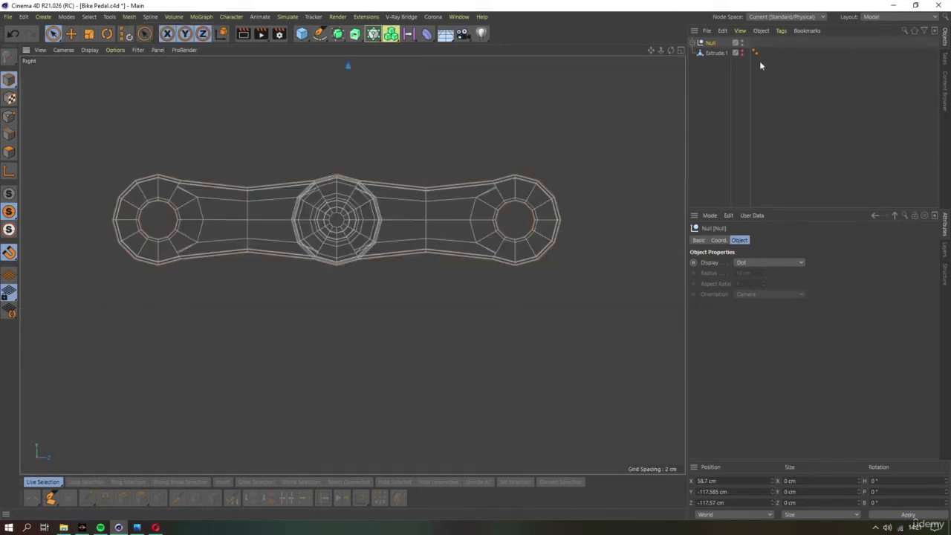
click(691, 43)
click(719, 53)
click(719, 63)
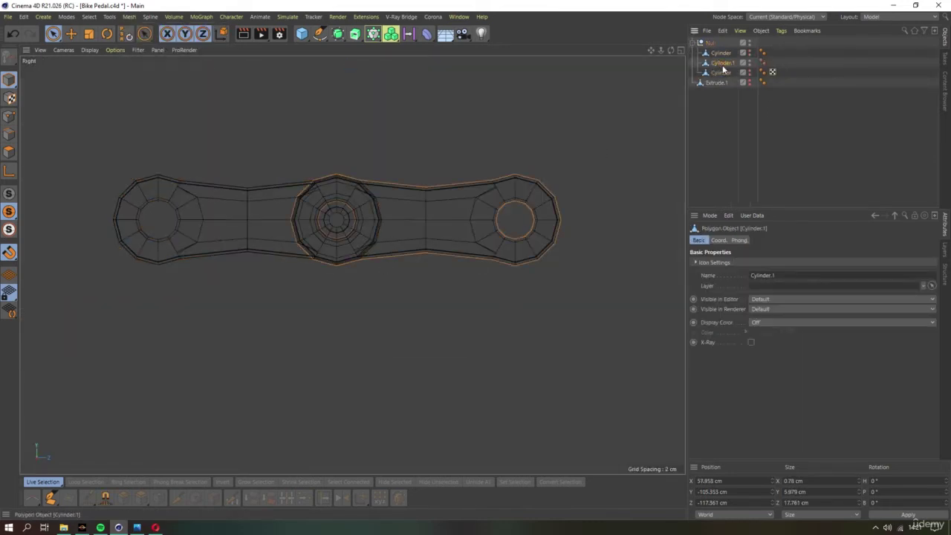
click(722, 72)
click(367, 174)
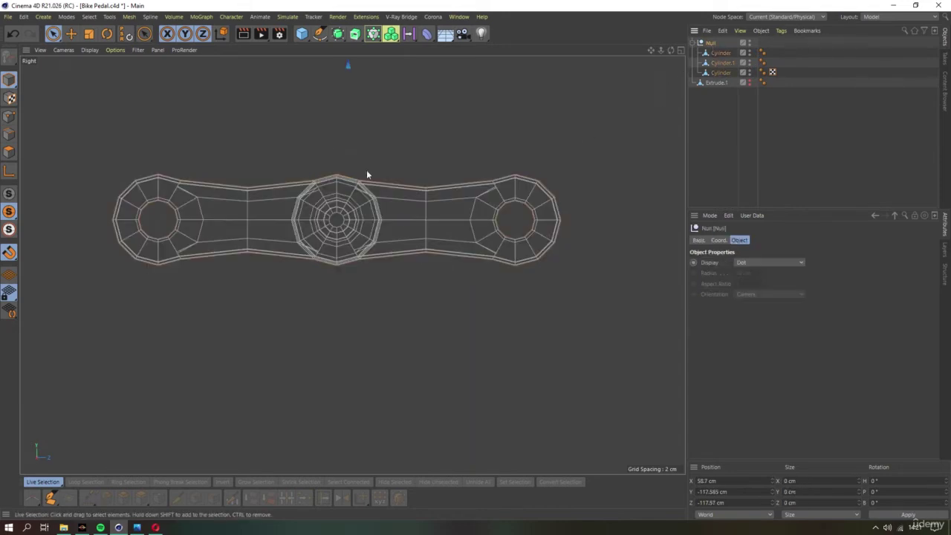
scroll(353, 263, down, 3)
scroll(504, 223, down, 3)
click(392, 280)
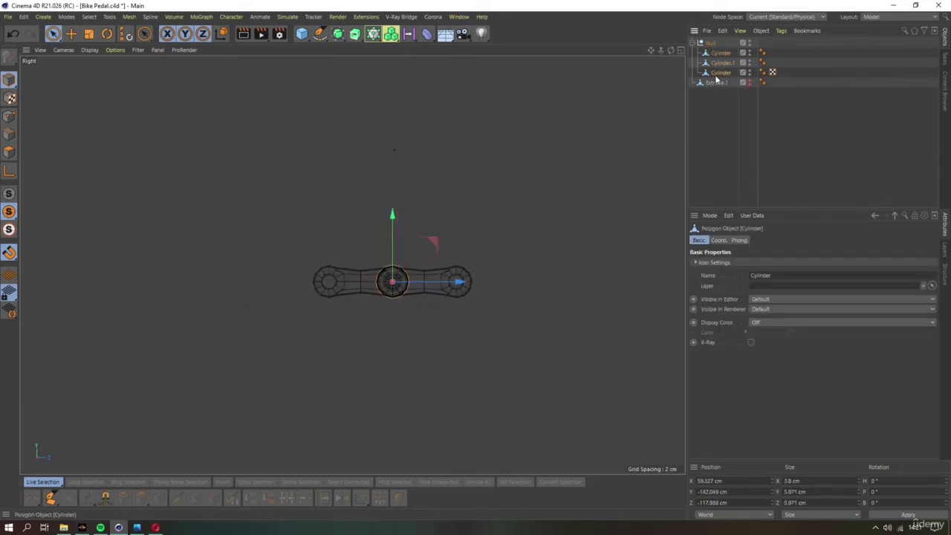
In Axis mode, copy the hub Cylinder's position values into the Null's position
key(l)
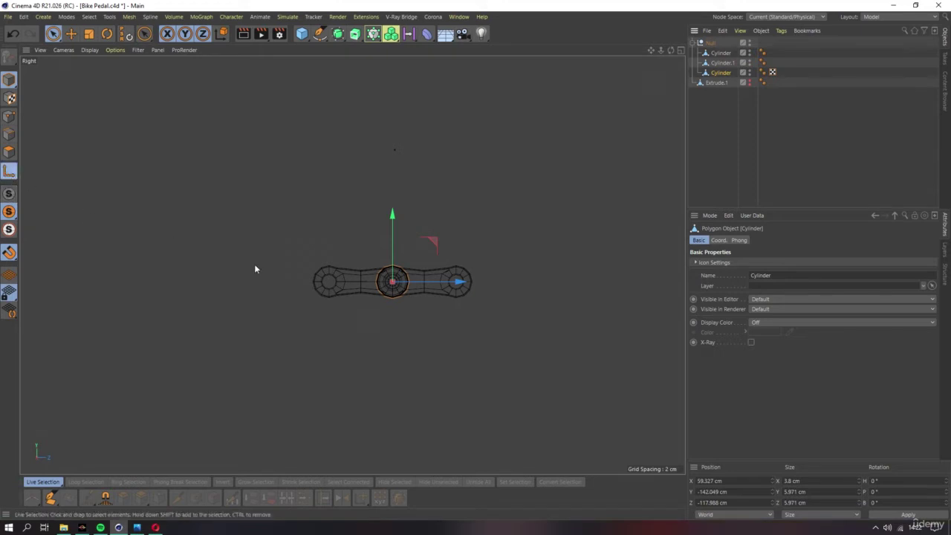
key(Return)
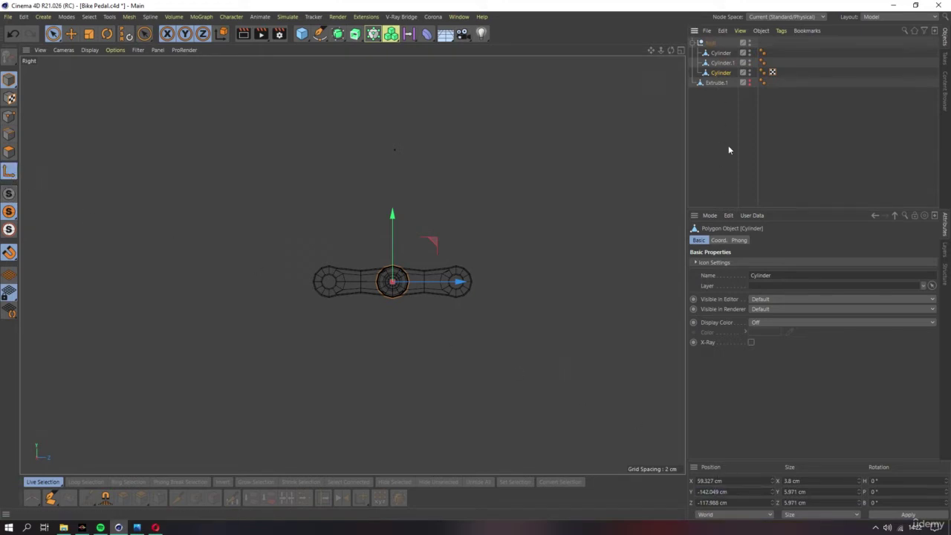
click(715, 44)
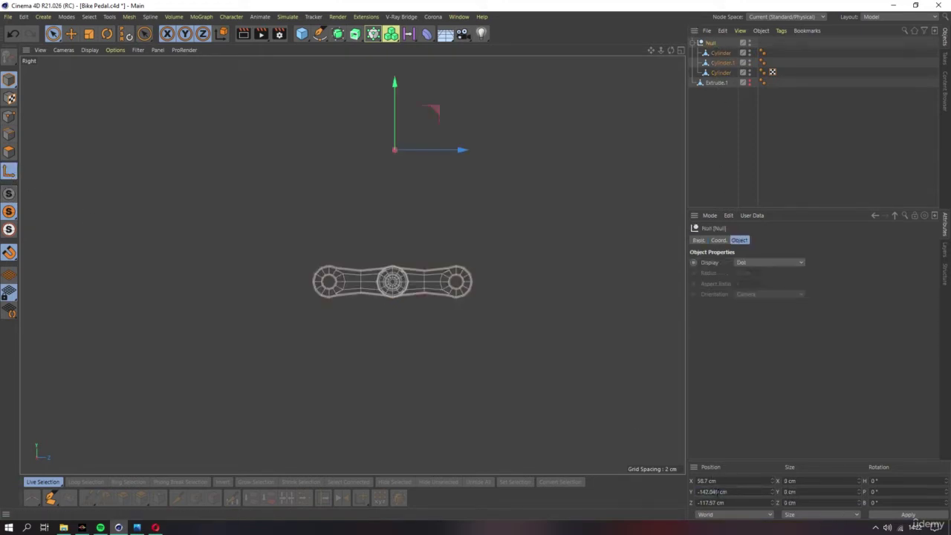
scroll(436, 290, up, 2)
scroll(436, 291, up, 2)
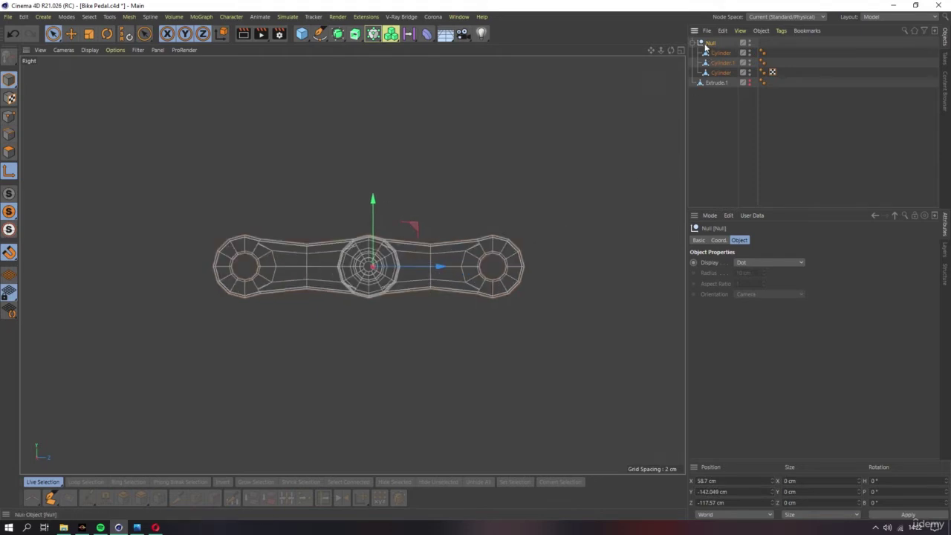
click(719, 73)
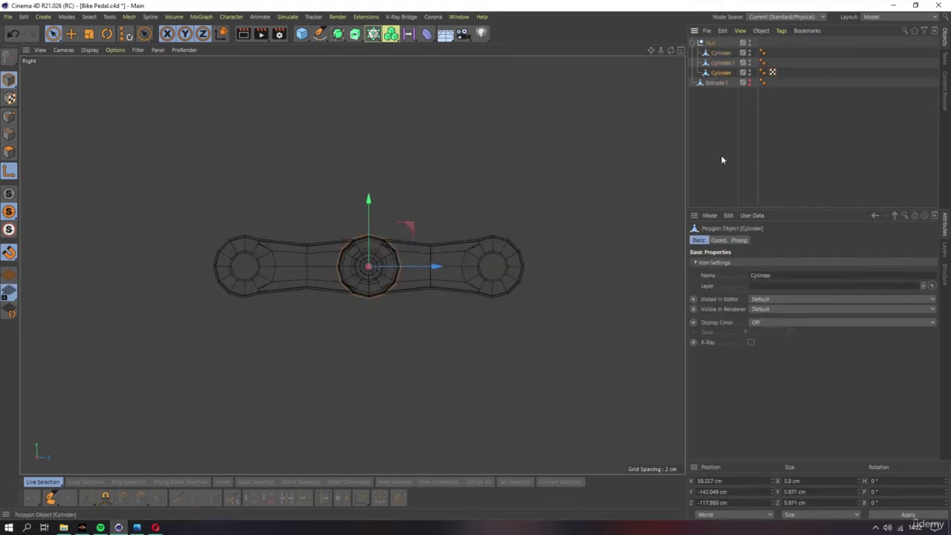
click(709, 43)
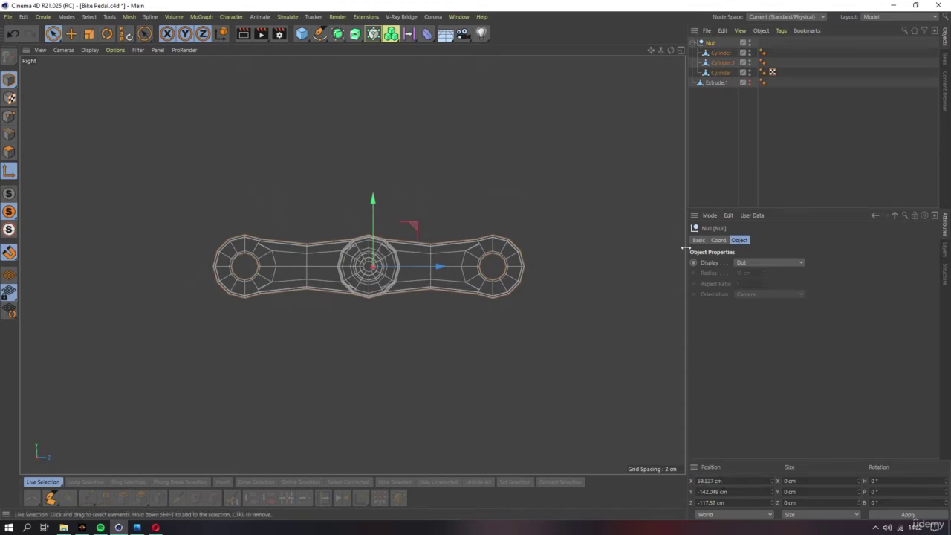
click(717, 72)
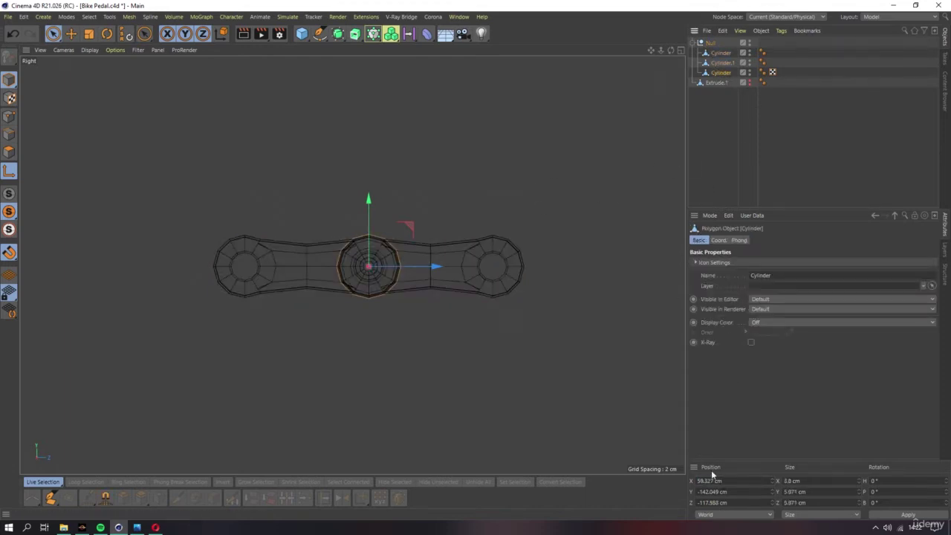
Snap the Null's axis onto a hub Cylinder vertex in Top view, reaching X 57.427 cm
click(710, 43)
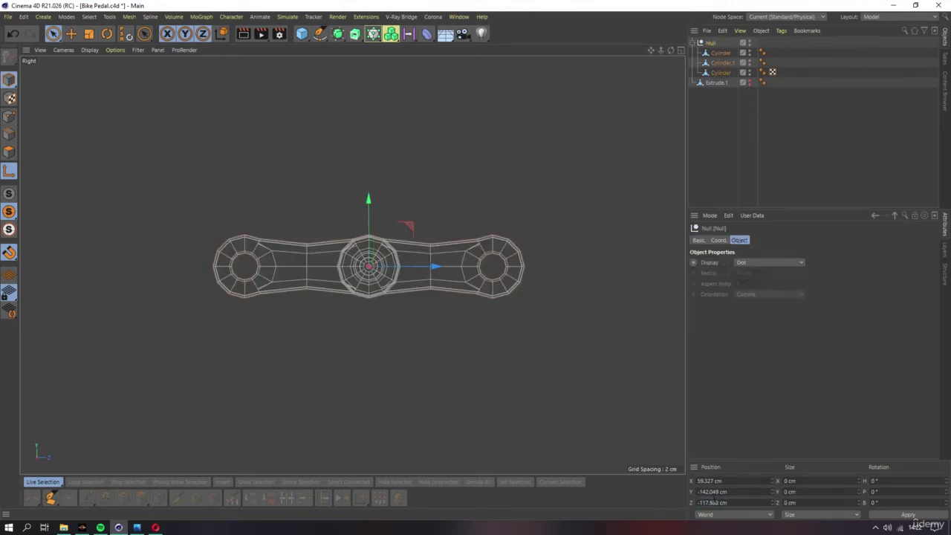
scroll(340, 335, up, 3)
scroll(339, 336, up, 3)
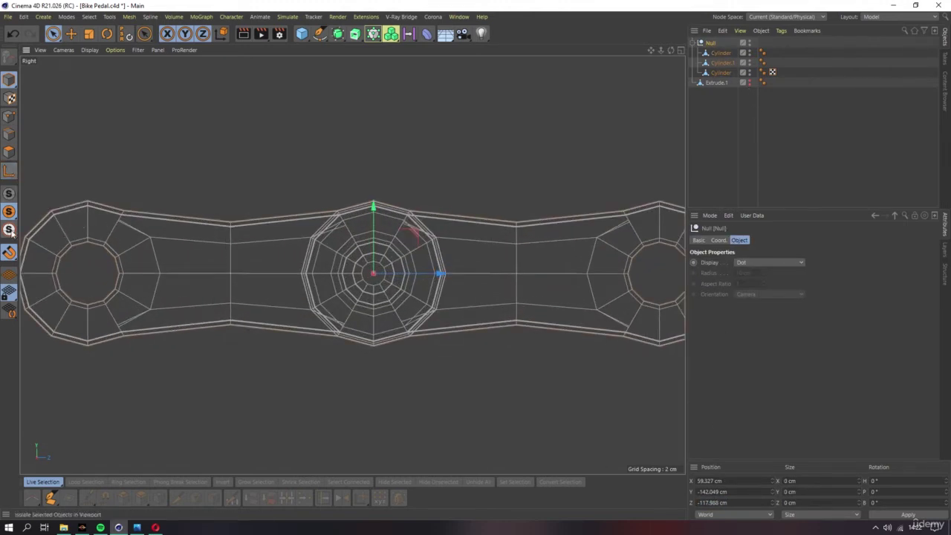
key(F1)
key(F2)
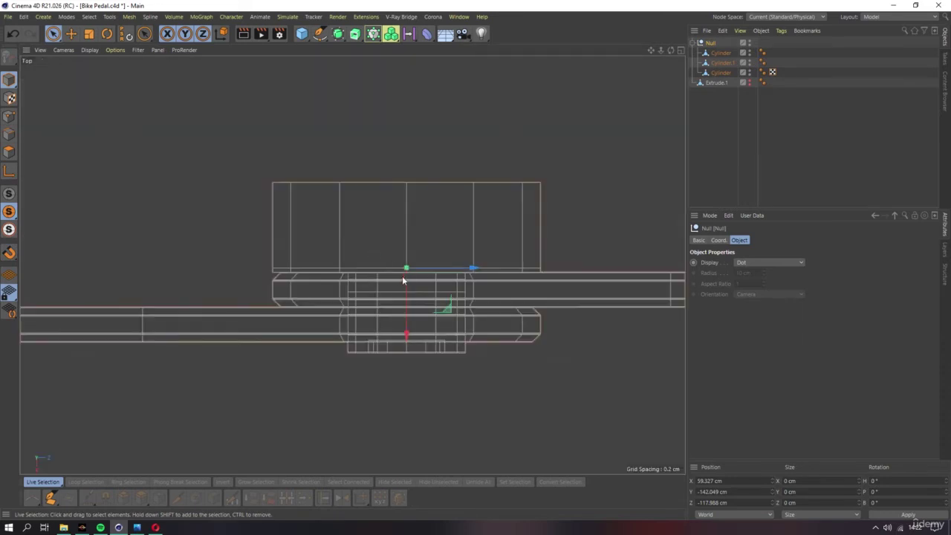
click(9, 253)
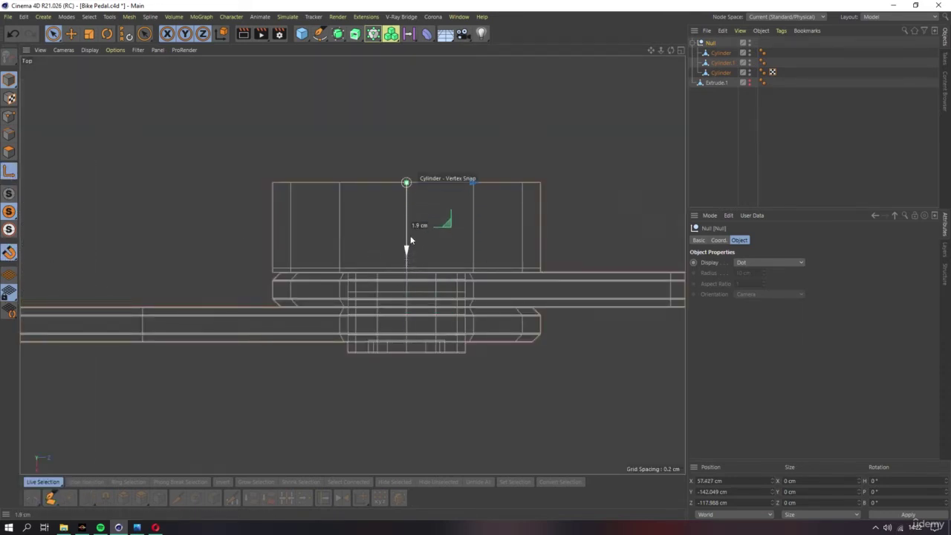
key(F1)
Parent the Null under a Symmetry generator mirroring on ZY, and unhide the sprocket Extrude.1
click(9, 252)
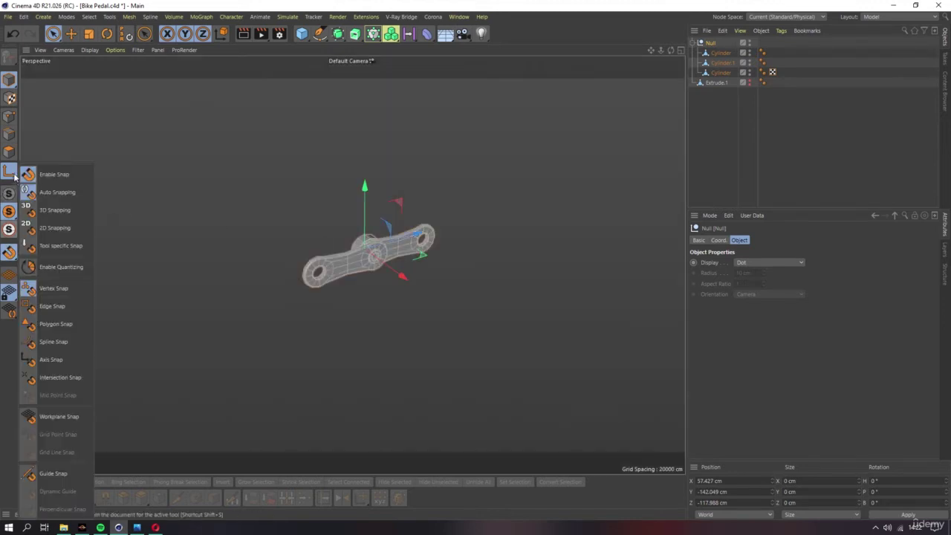
alt+drag(78, 262, 193, 253)
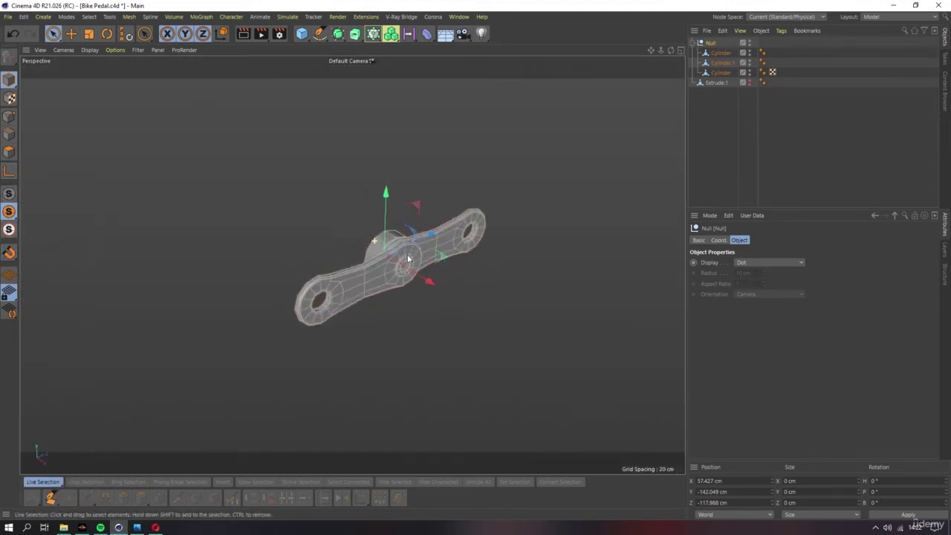
click(337, 32)
click(528, 65)
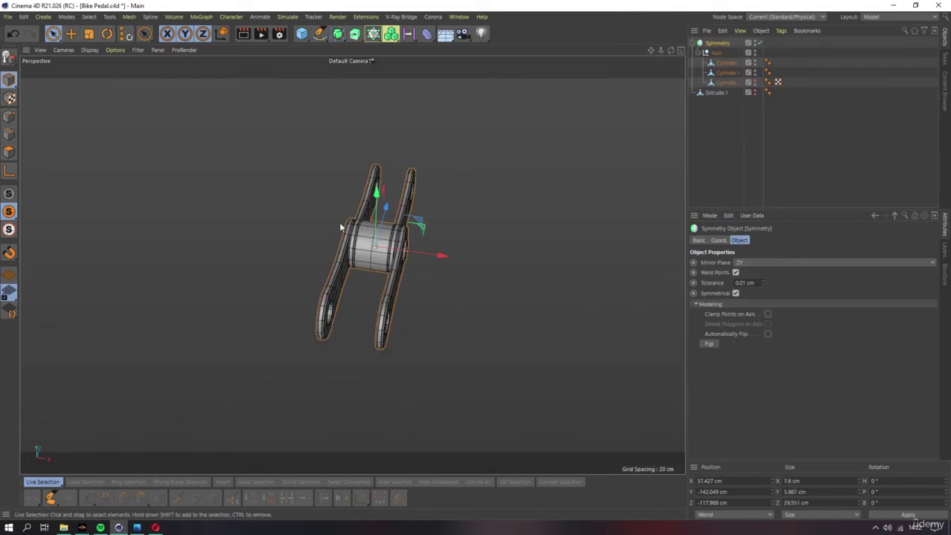
alt+drag(416, 245, 341, 244)
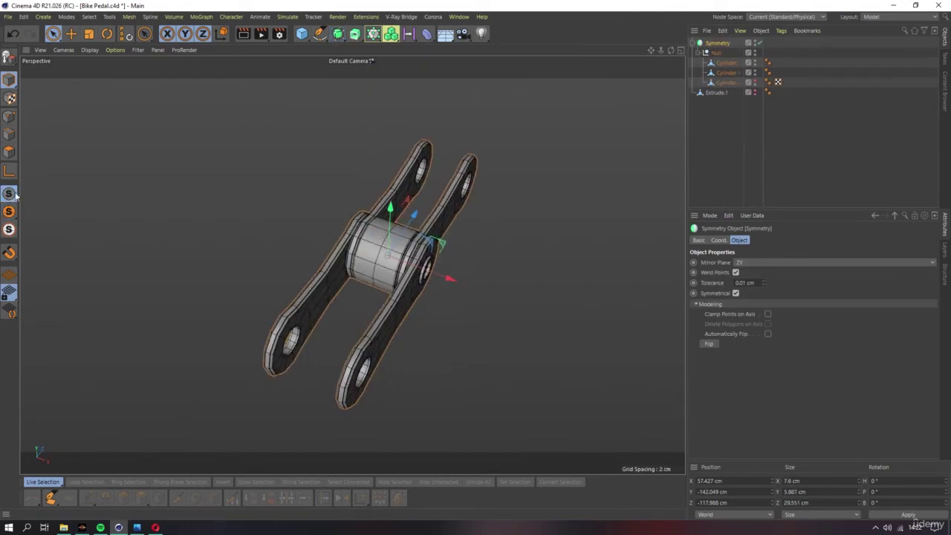
click(753, 92)
mouse_move(475, 223)
alt+mouse_down()
mouse_move(300, 119)
mouse_move(355, 158)
mouse_move(312, 194)
mouse_move(226, 115)
mouse_move(156, 119)
mouse_move(339, 122)
alt+mouse_up()
click(355, 158)
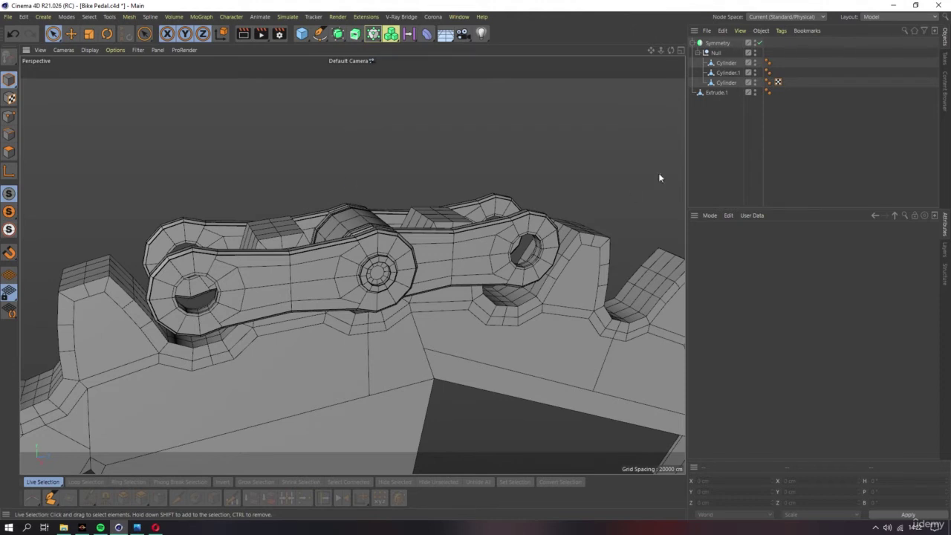
Wrap the Symmetry object in a Subdivision Surface to smooth the chain link
click(726, 62)
shift+click(727, 82)
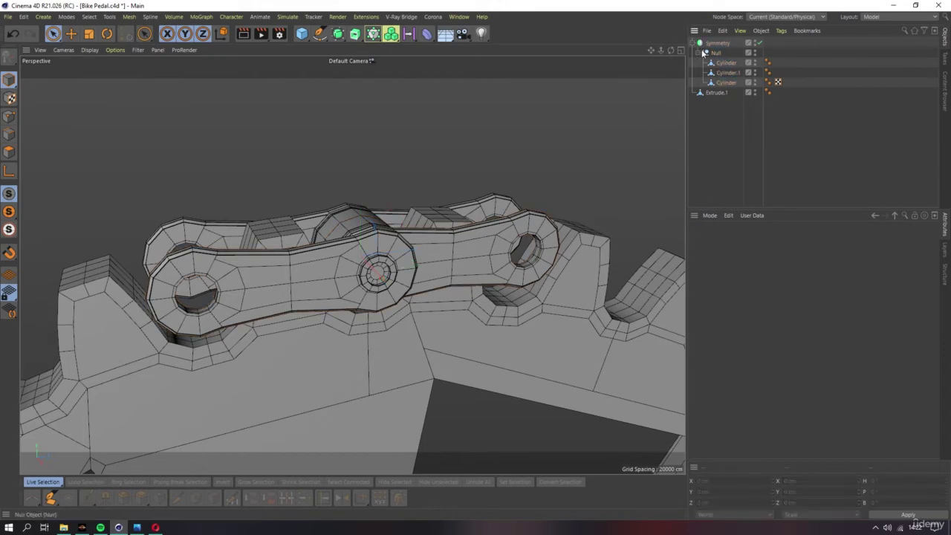
click(702, 53)
click(706, 46)
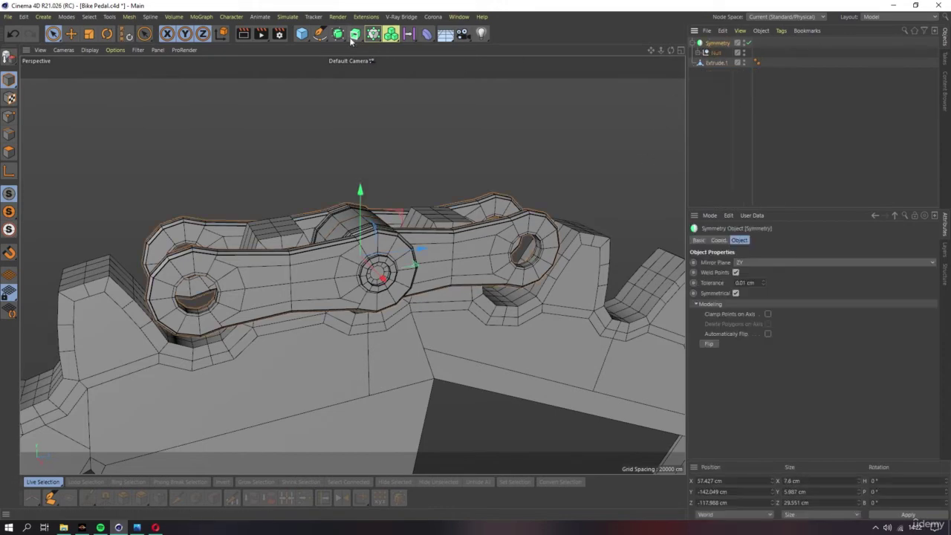
click(337, 33)
alt+click(360, 47)
mouse_move(336, 210)
alt+mouse_down()
mouse_move(303, 225)
mouse_move(212, 213)
mouse_move(297, 197)
mouse_move(331, 103)
mouse_move(387, 145)
mouse_move(407, 251)
mouse_move(308, 216)
alt+mouse_up()
Set the viewport to Gouraud Shading, orbit to show the sprocket teeth, then switch to Spotify
click(90, 49)
click(97, 65)
scroll(307, 216, up, 5)
mouse_move(201, 205)
alt+mouse_down()
mouse_move(303, 194)
mouse_move(285, 227)
mouse_move(334, 197)
mouse_move(188, 208)
mouse_move(168, 265)
mouse_move(171, 310)
mouse_move(317, 250)
mouse_move(337, 179)
alt+mouse_up()
click(346, 121)
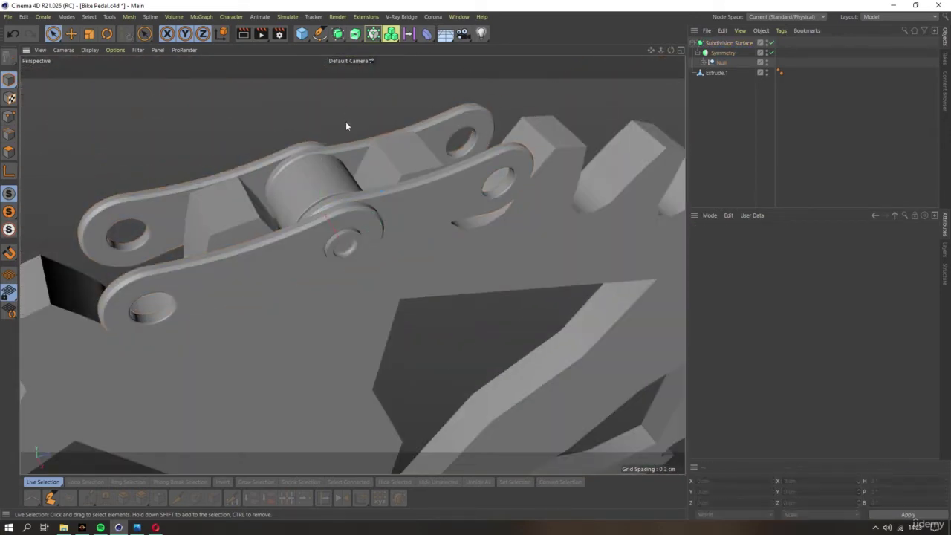
mouse_move(345, 121)
alt+mouse_down()
mouse_move(351, 206)
mouse_move(366, 199)
alt+mouse_up()
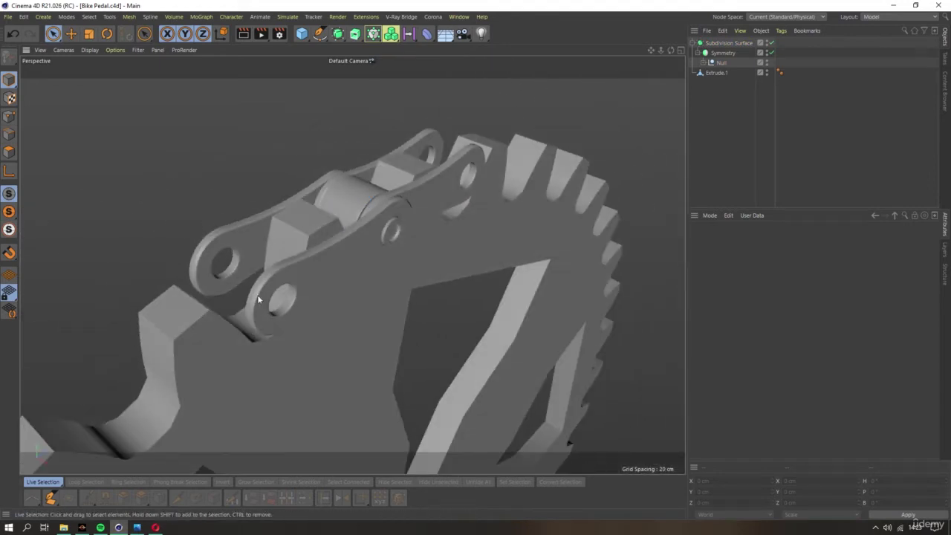
click(104, 526)
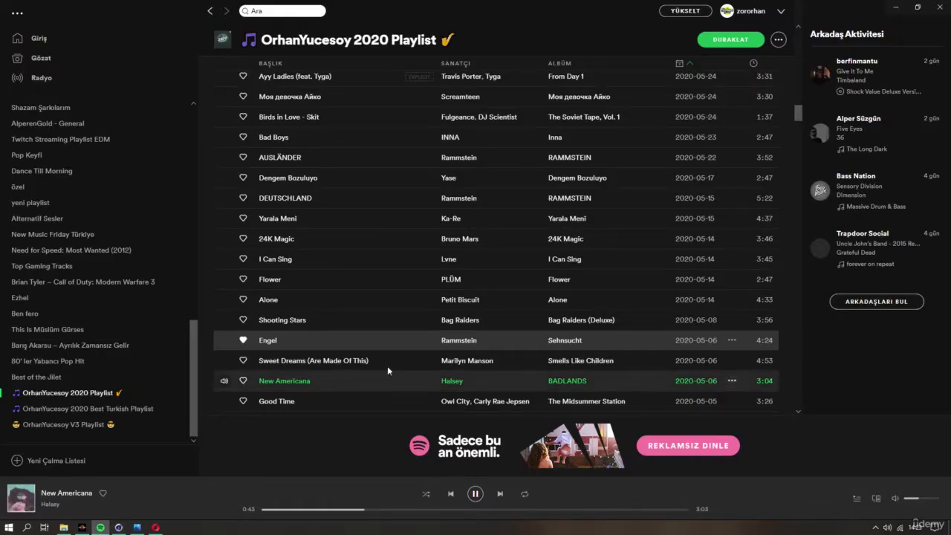
Play 'ily (i love you baby)', then switch to 'Killing Strangers' in the 2020 playlist
scroll(223, 372, down, 4)
click(225, 297)
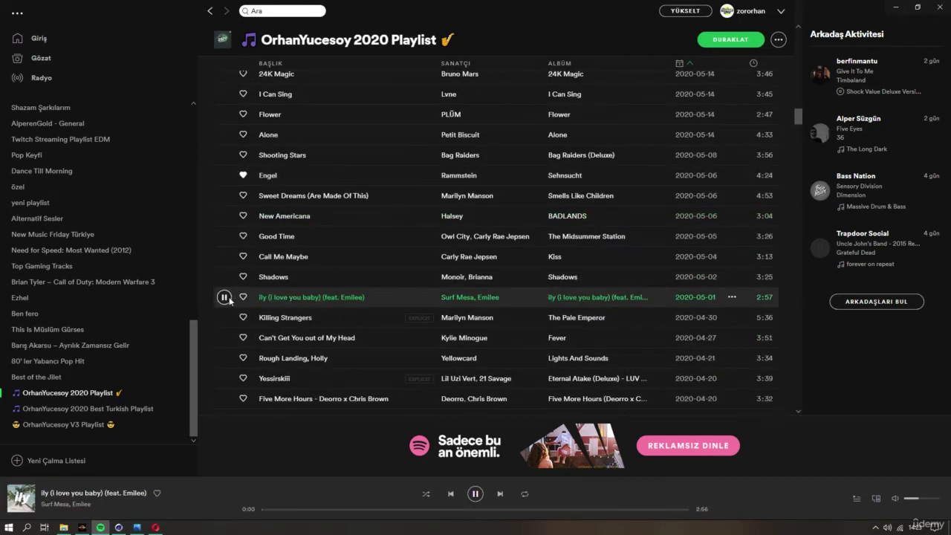
click(225, 318)
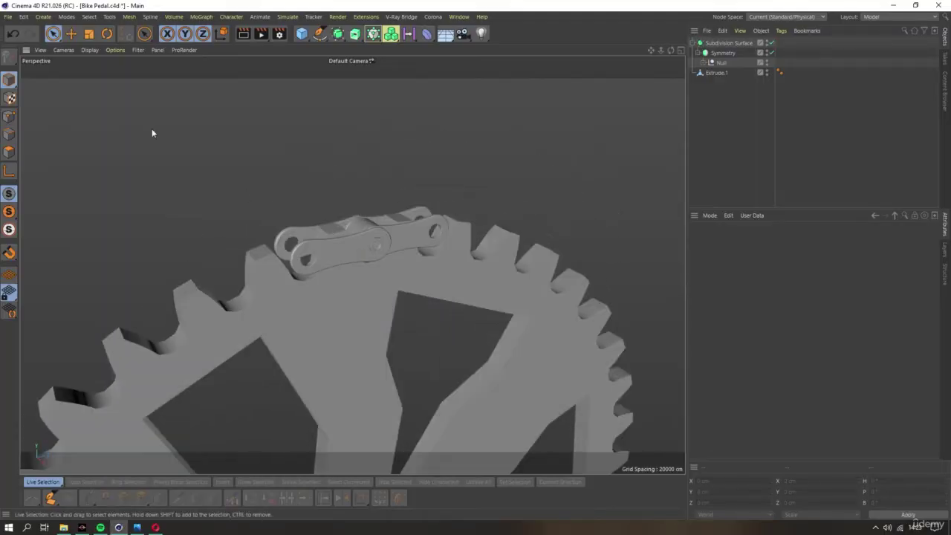
Turn on shaded wireframe display and undo back to the Null of three polygon cylinders
click(99, 52)
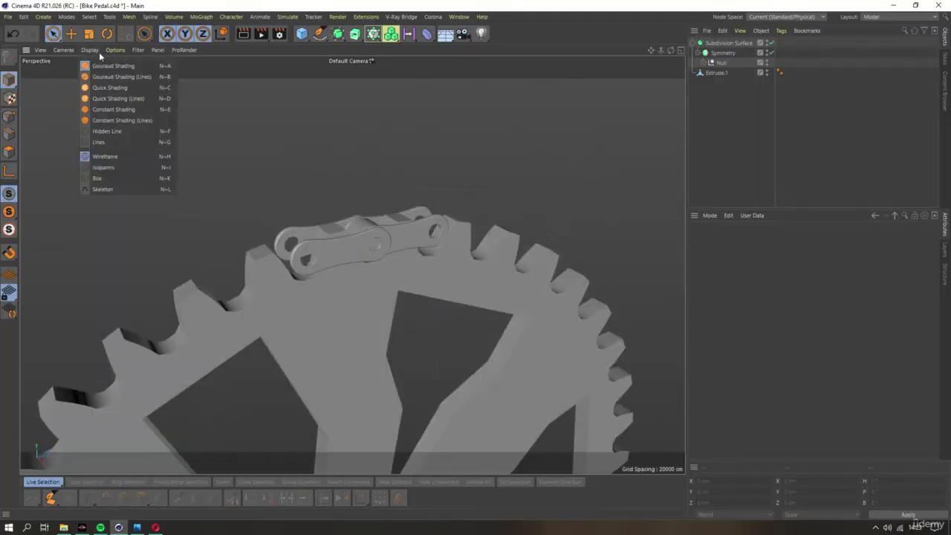
click(100, 76)
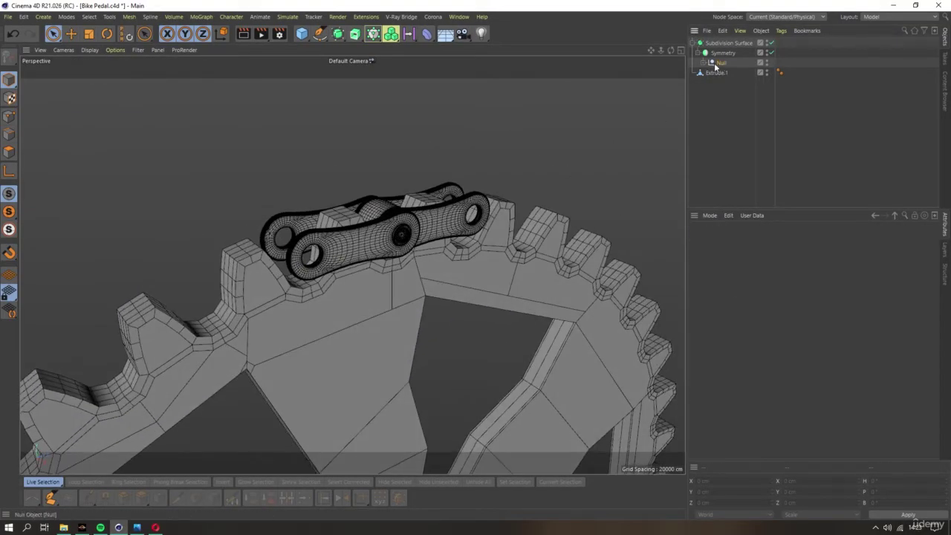
key(ctrl+z)
key(ctrl+z)
key(ctrl+z)
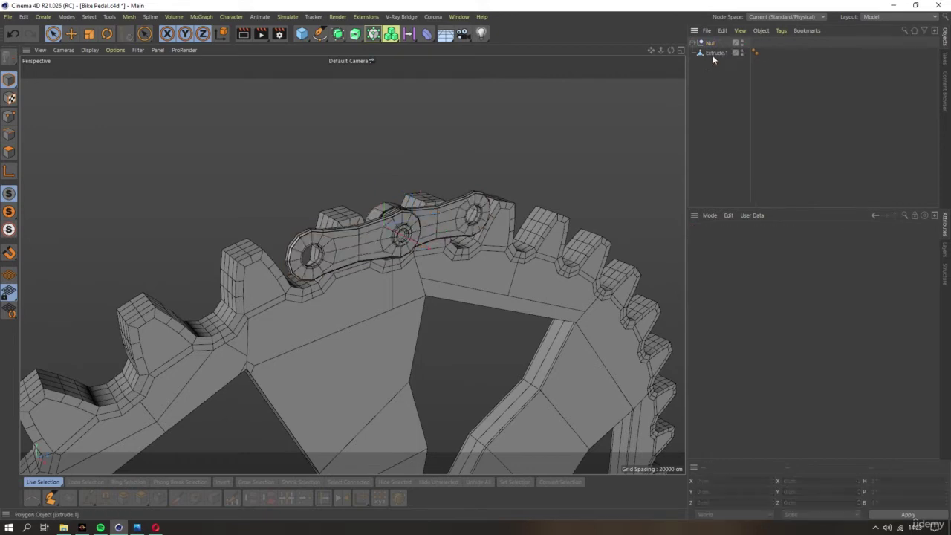
key(ctrl+y)
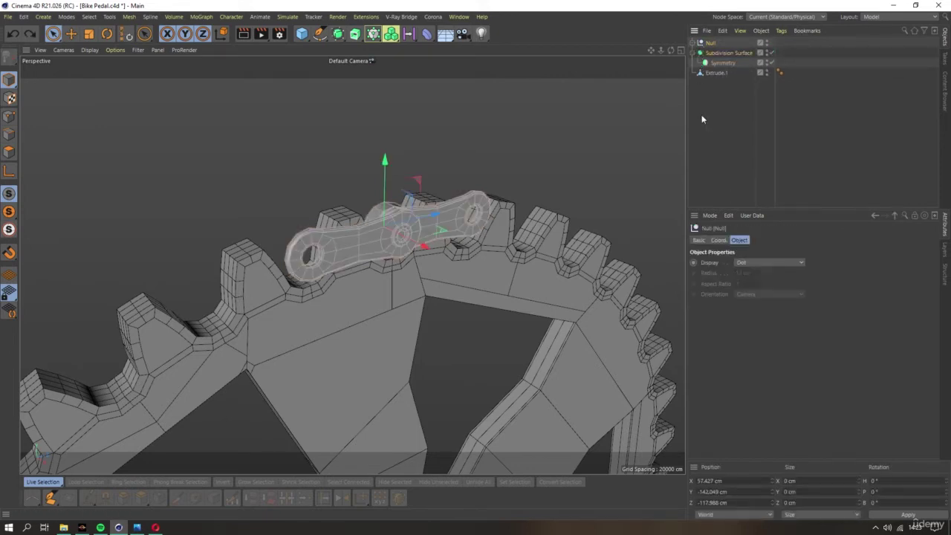
key(ctrl+z)
key(ctrl+y)
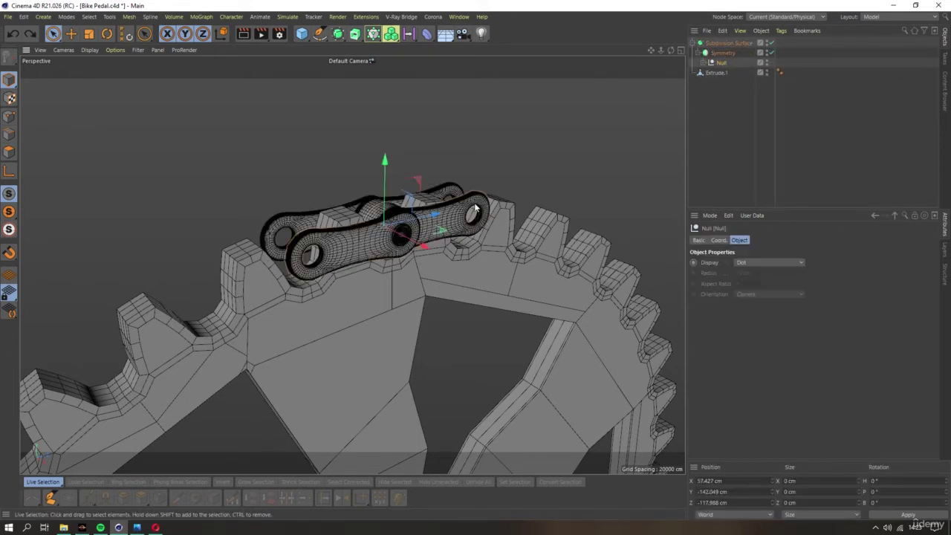
key(ctrl+z)
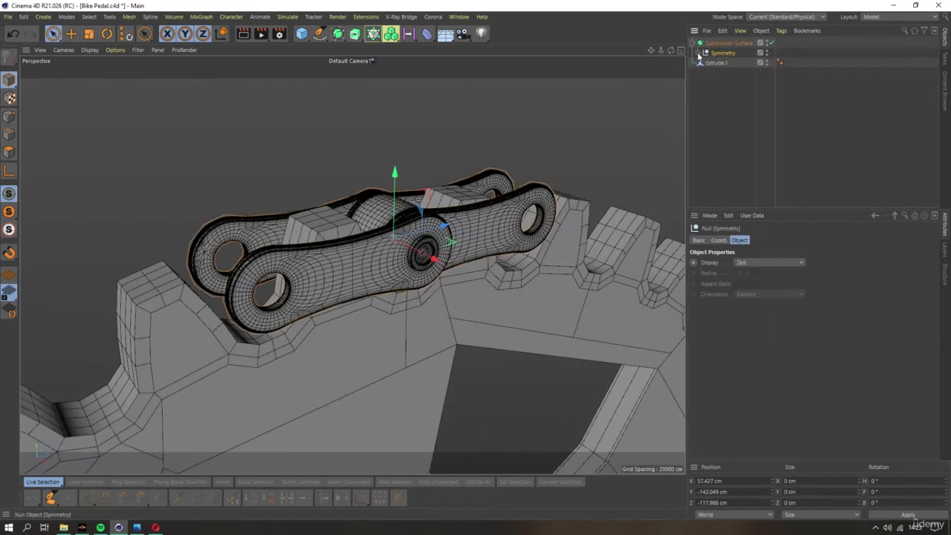
key(ctrl+z)
key(ctrl+z)
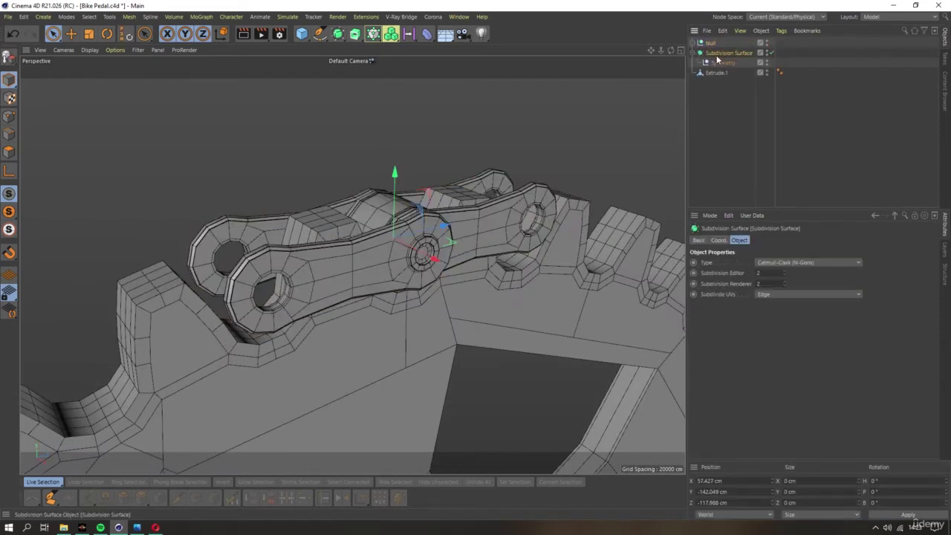
key(ctrl+z)
key(ctrl+z)
key(ctrl+z)
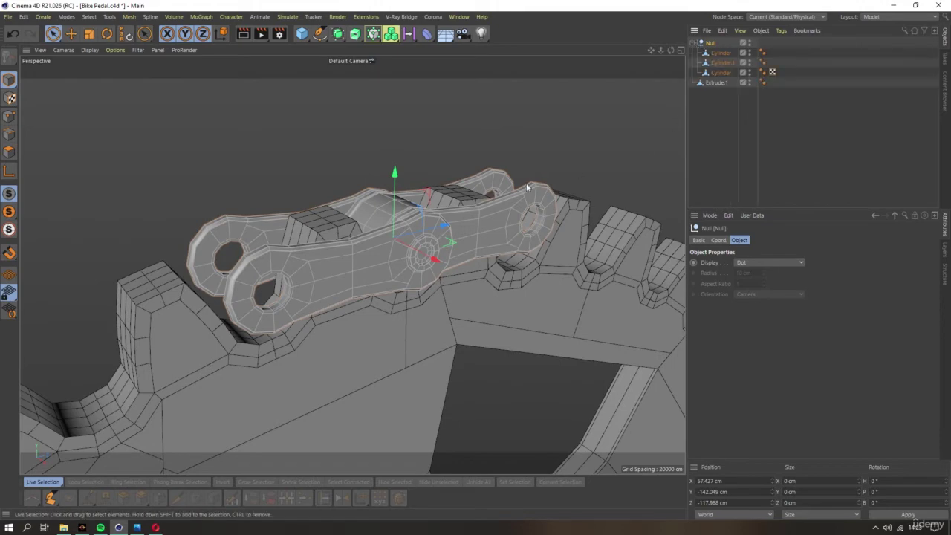
key(ctrl+z)
Centre the axis on its own geometry for the front link Cylinder and the back plate Cylinder.1
click(253, 244)
alt+drag(252, 244, 277, 236)
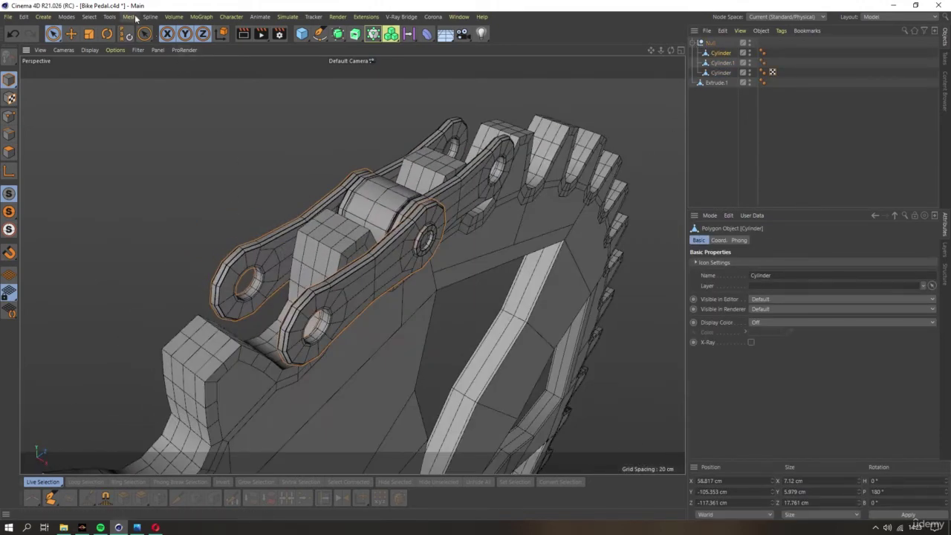
click(129, 16)
click(250, 248)
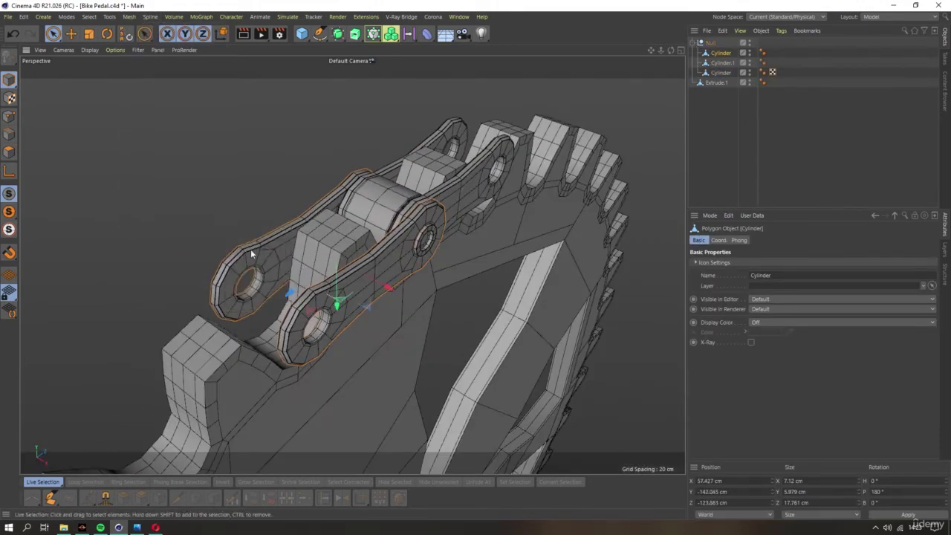
alt+drag(250, 249, 465, 214)
click(394, 171)
click(129, 16)
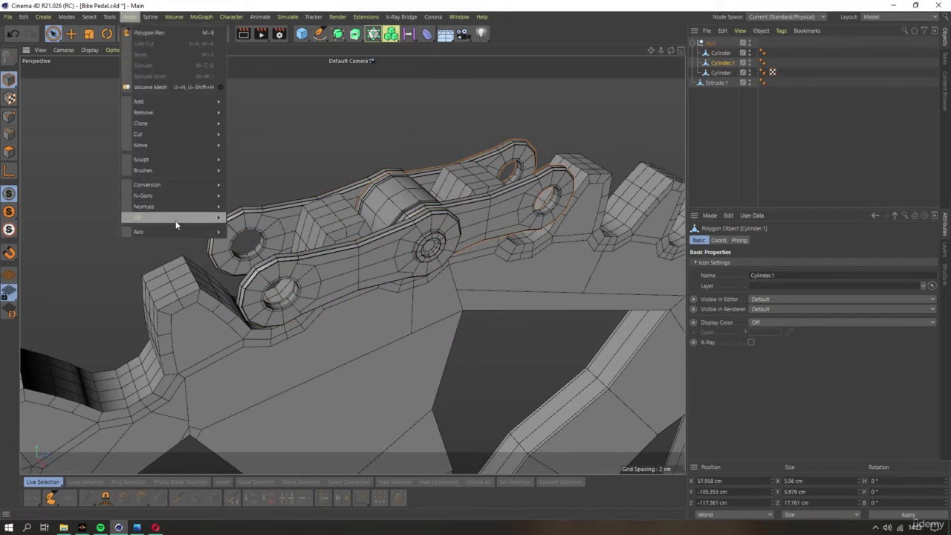
click(262, 248)
click(396, 192)
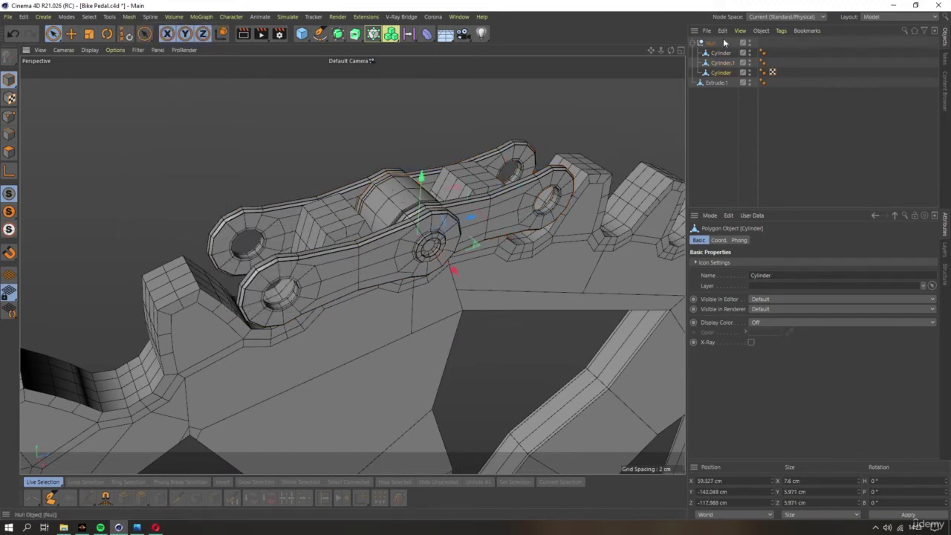
mouse_move(416, 223)
alt+mouse_down()
mouse_move(390, 229)
mouse_move(476, 167)
mouse_move(404, 218)
mouse_move(369, 152)
mouse_move(381, 141)
mouse_move(394, 171)
alt+mouse_up()
click(476, 167)
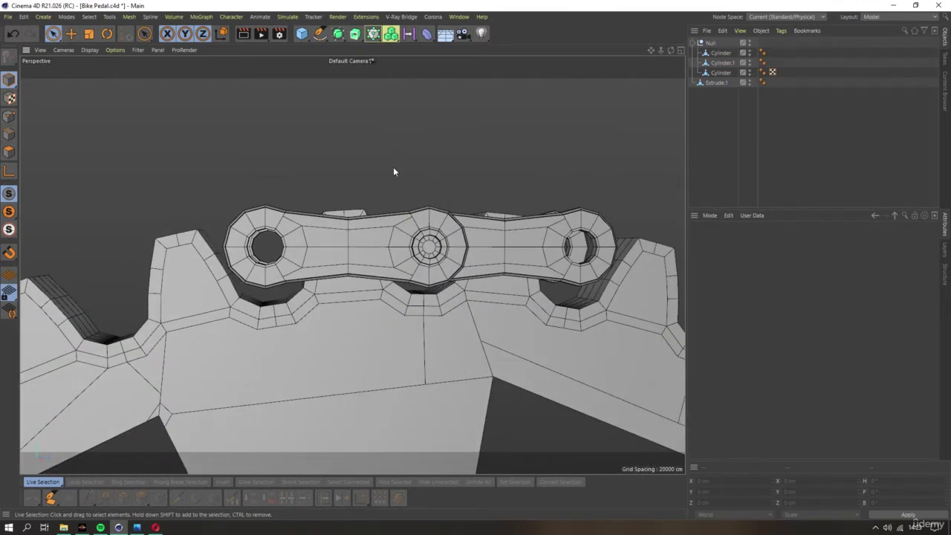
Save the Bike Pedal scene with the chain link Null in place
scroll(392, 172, down, 3)
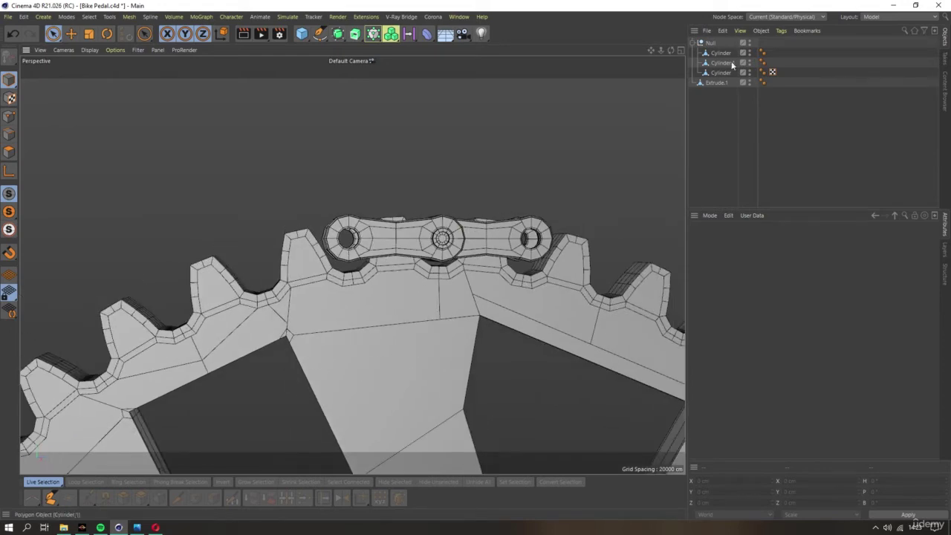
click(710, 42)
scroll(464, 257, down, 5)
scroll(464, 257, down, 3)
scroll(460, 165, up, 1)
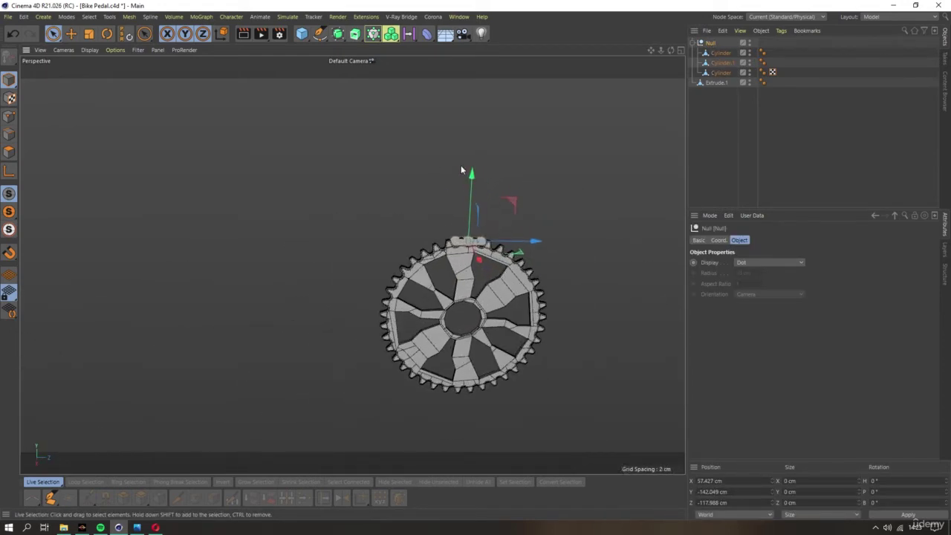
click(459, 162)
key(ctrl+s)
Copy the small Disc.1 sprocket from Bike 3D Model.c4d into Bike Pedal.c4d
click(458, 16)
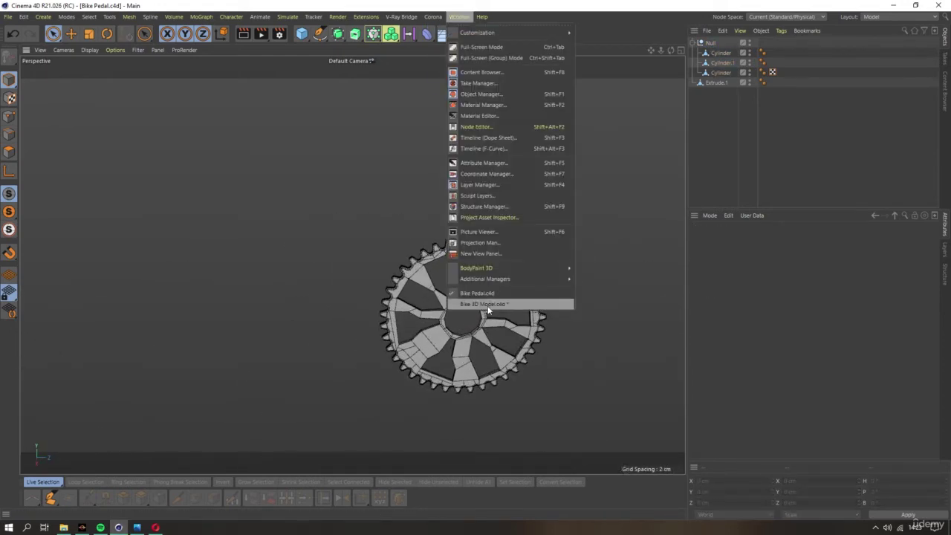
click(486, 304)
scroll(447, 298, down, 5)
scroll(401, 283, up, 2)
scroll(354, 267, up, 5)
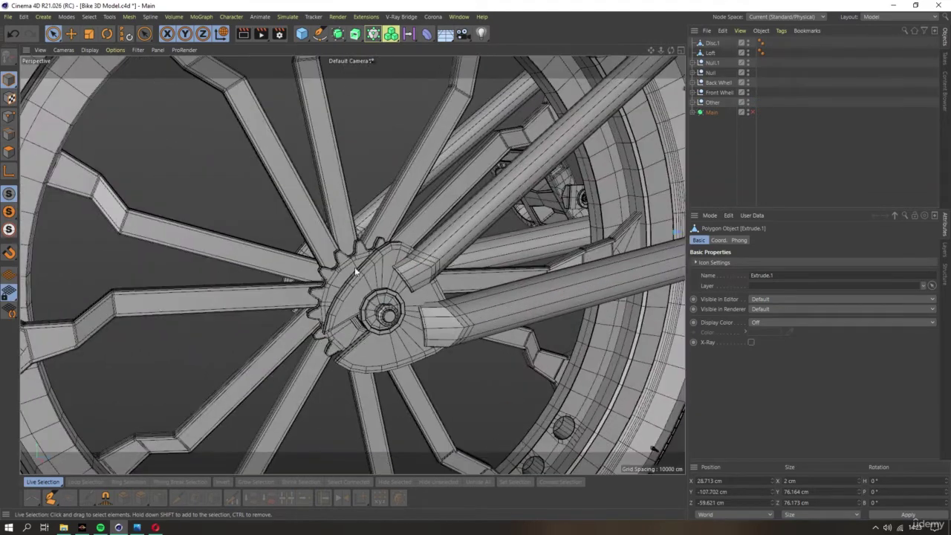
click(459, 16)
click(476, 293)
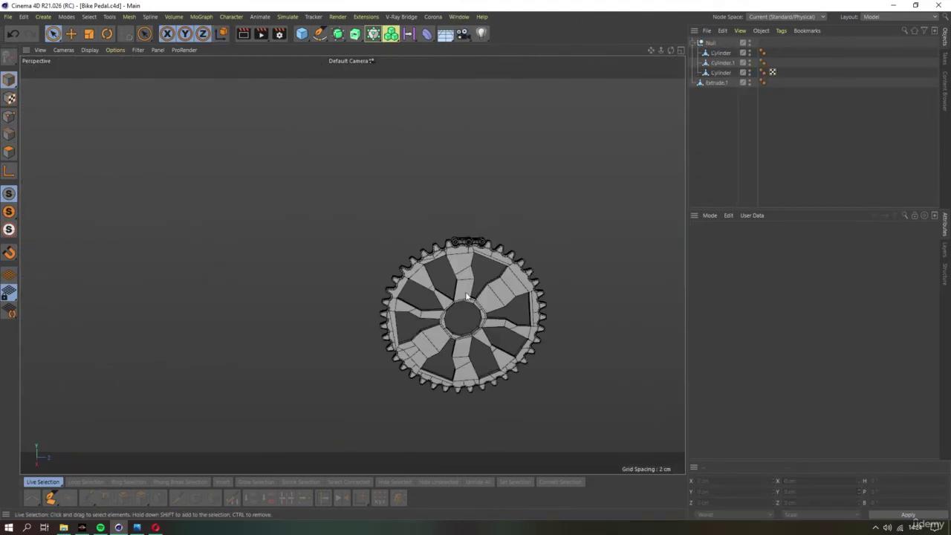
mouse_move(420, 268)
alt+mouse_down()
mouse_move(600, 280)
mouse_move(458, 292)
mouse_move(394, 268)
alt+mouse_up()
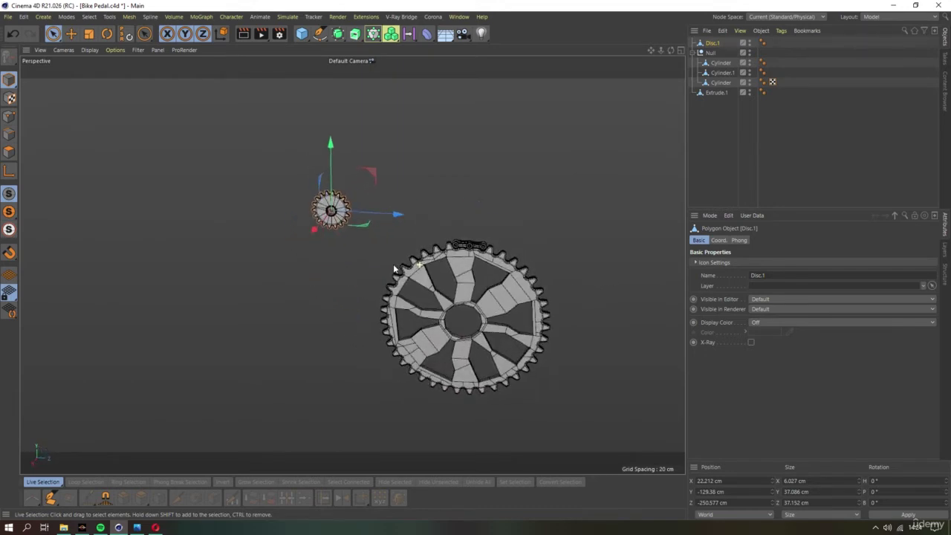
Select the chain link Null and switch to the Top view
click(710, 53)
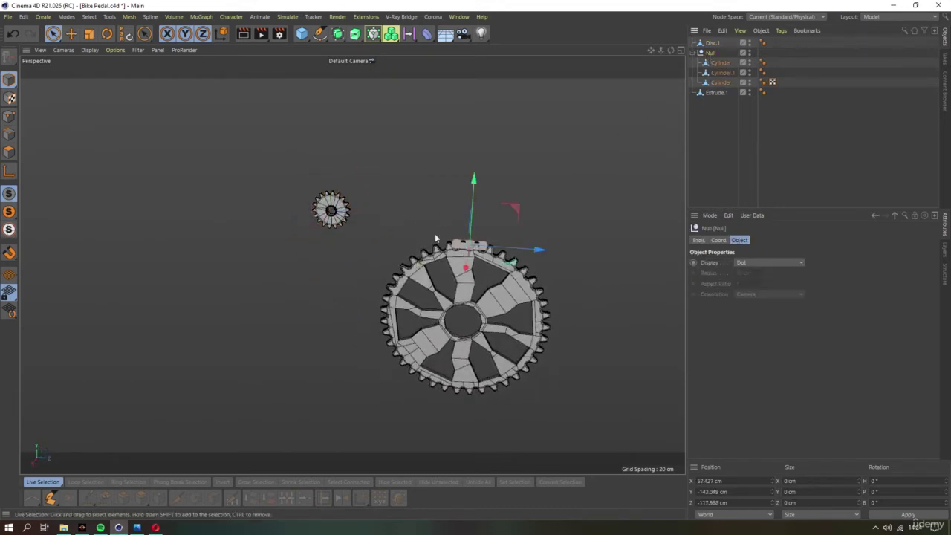
alt+drag(449, 281, 495, 274)
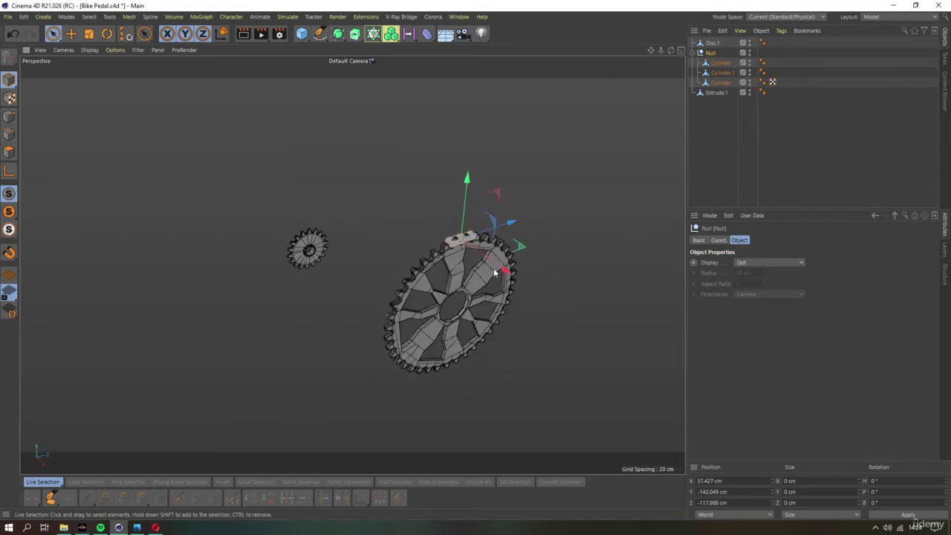
key(F2)
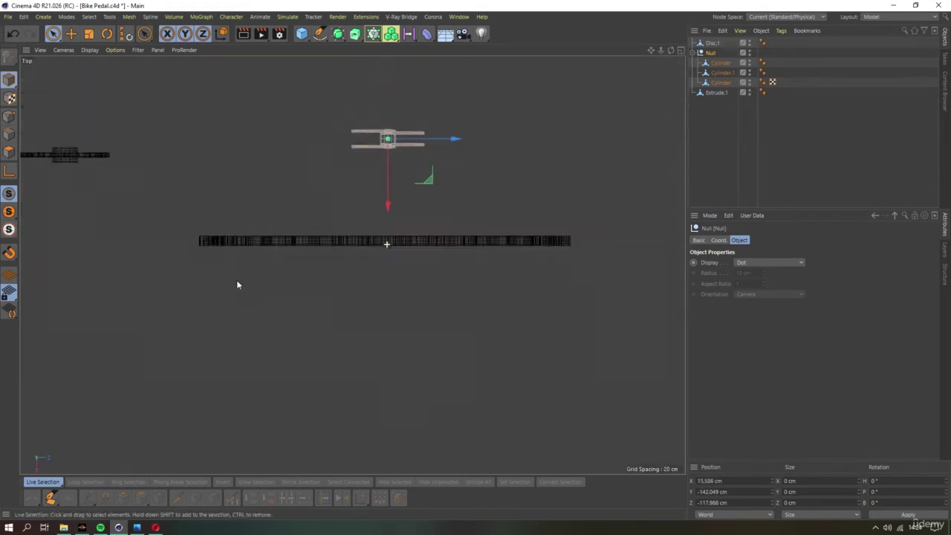
alt+middle_drag(397, 236, 406, 241)
Transfer the chain link Null onto the Disc.1 sprocket
click(109, 17)
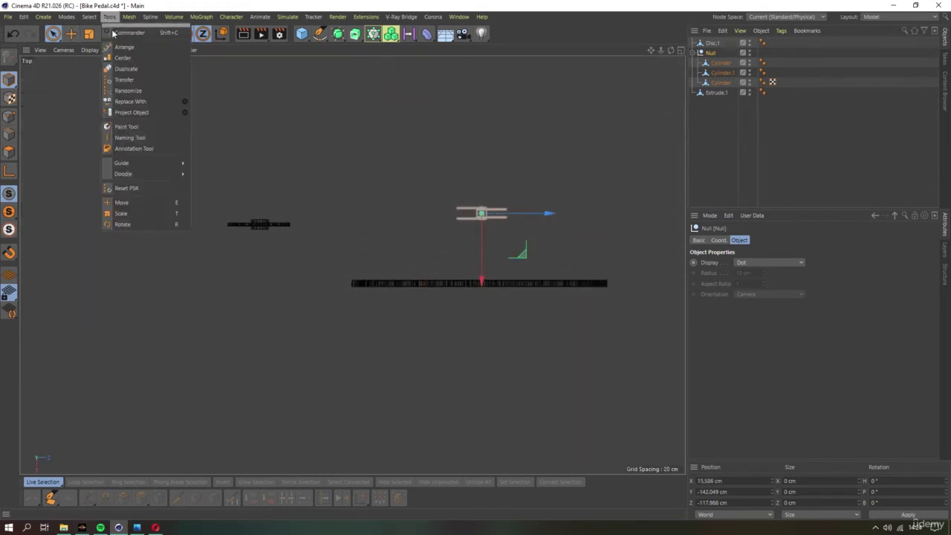
click(138, 80)
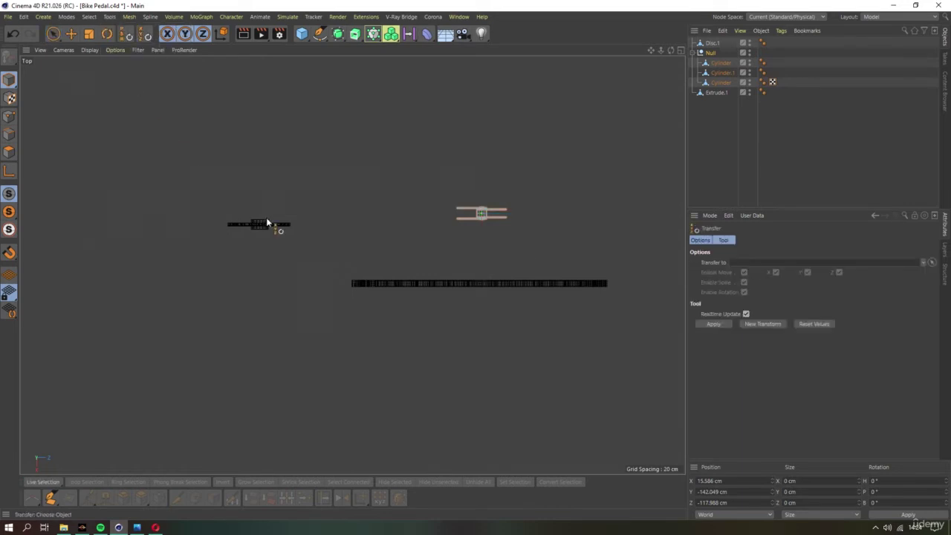
click(259, 223)
key(F1)
scroll(318, 265, up, 5)
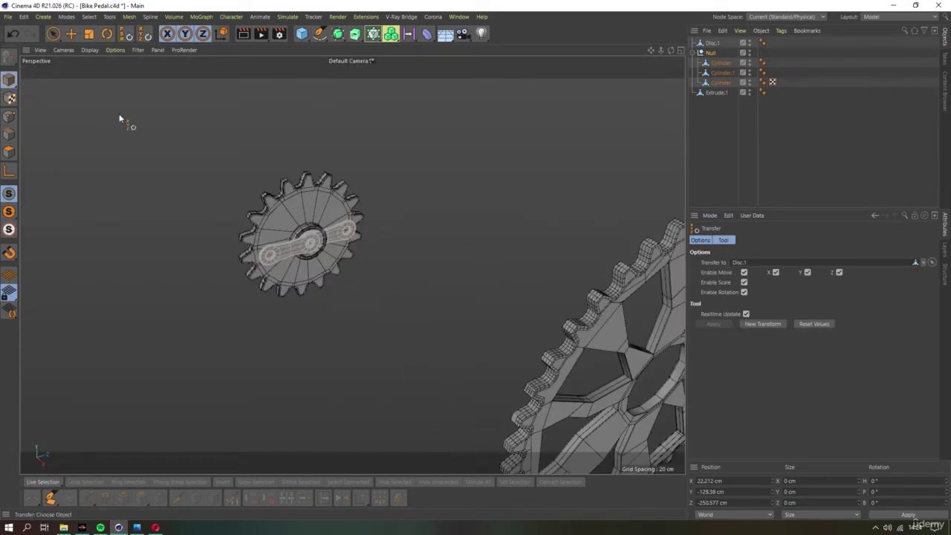
click(52, 34)
Inspect the link's fit on the sprocket teeth from Perspective, Top and Right views
mouse_move(280, 211)
alt+mouse_down()
mouse_move(309, 133)
mouse_move(309, 159)
mouse_move(331, 193)
alt+mouse_up()
scroll(357, 218, up, 5)
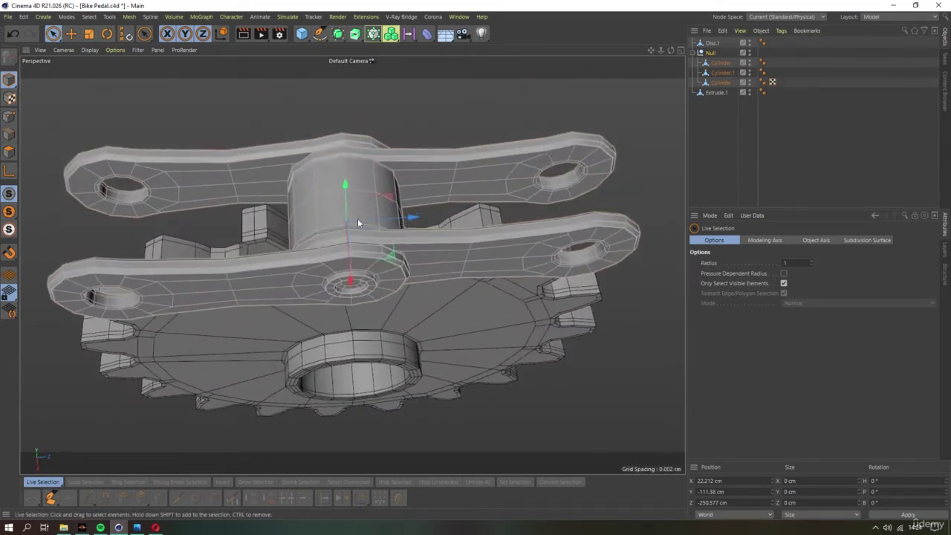
scroll(387, 220, up, 3)
alt+drag(387, 220, 333, 225)
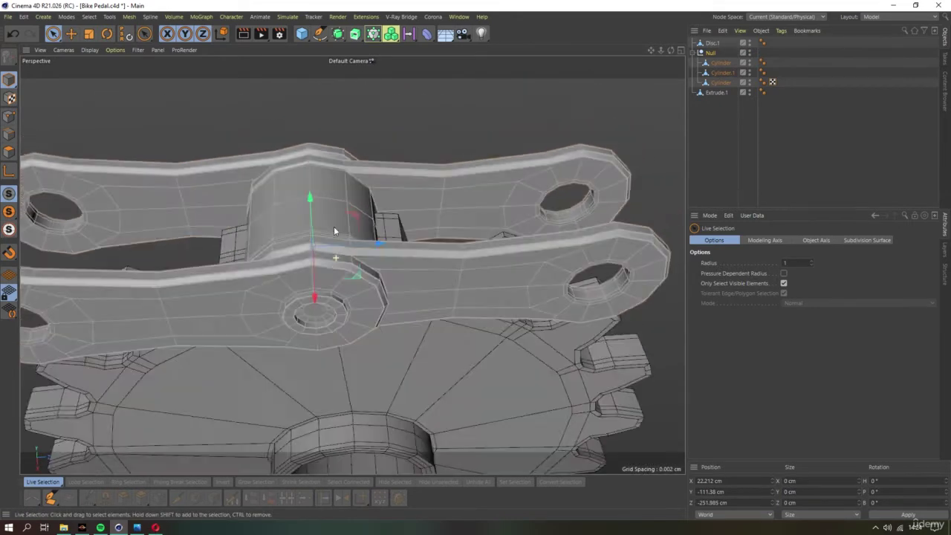
key(F2)
key(F3)
scroll(319, 244, down, 5)
scroll(227, 267, down, 4)
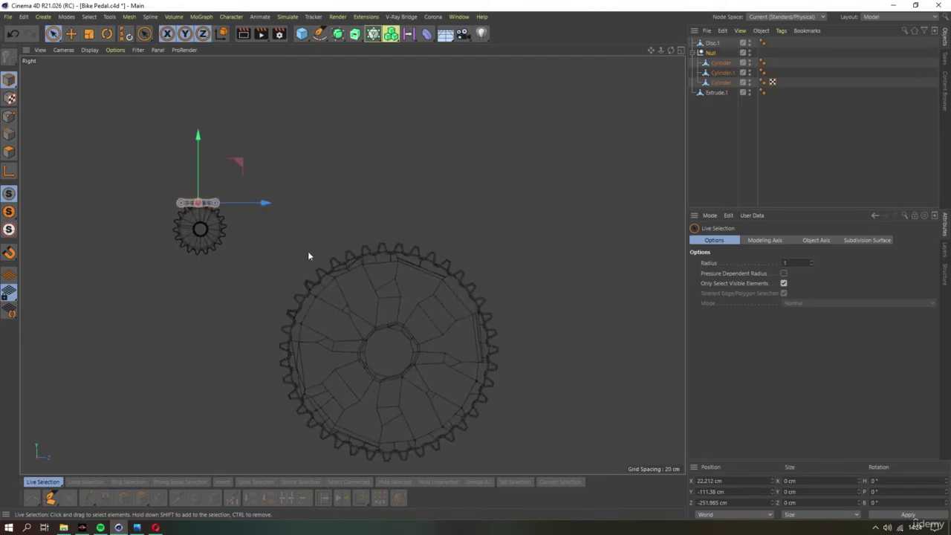
scroll(307, 255, up, 2)
scroll(201, 174, up, 5)
scroll(299, 206, up, 2)
scroll(319, 208, up, 1)
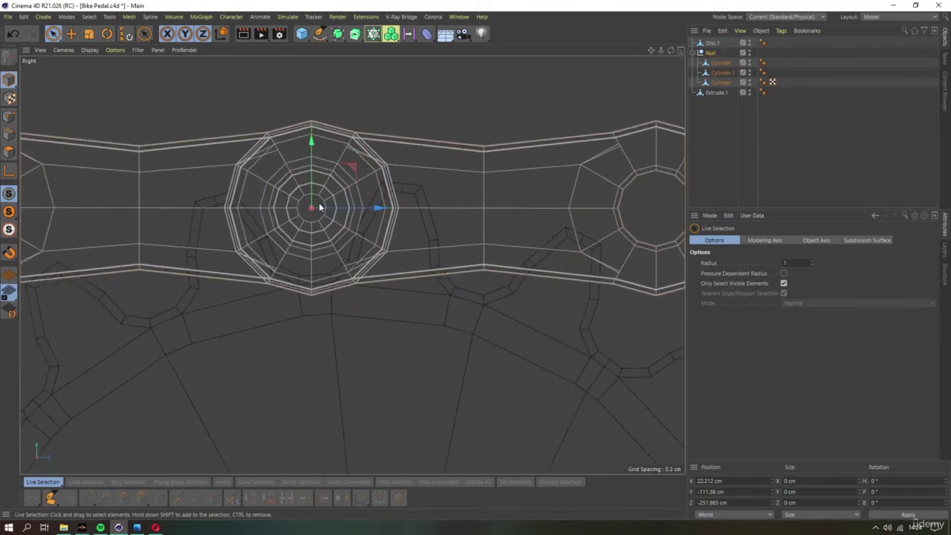
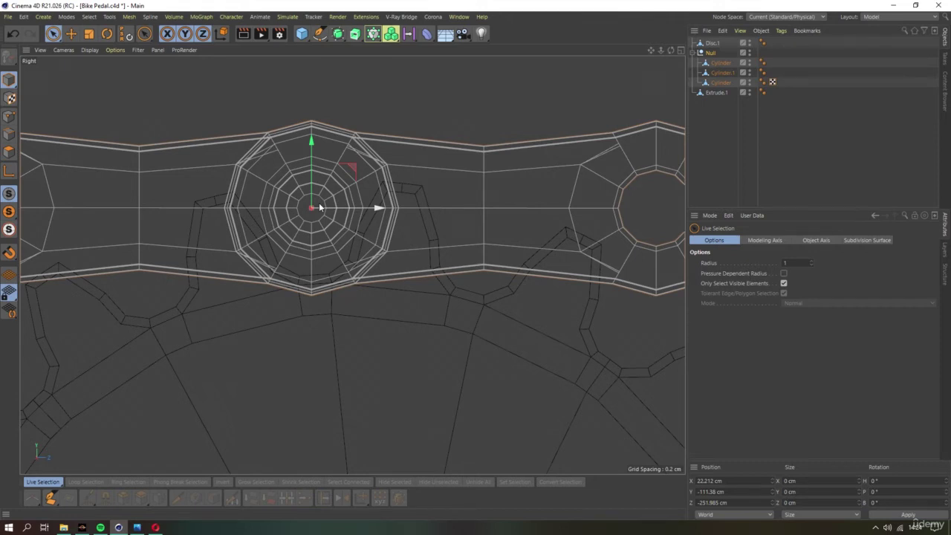
In Perspective view, delete the chain-link Null with its cylinders, then Disc.1 and Extrude.1
key(F1)
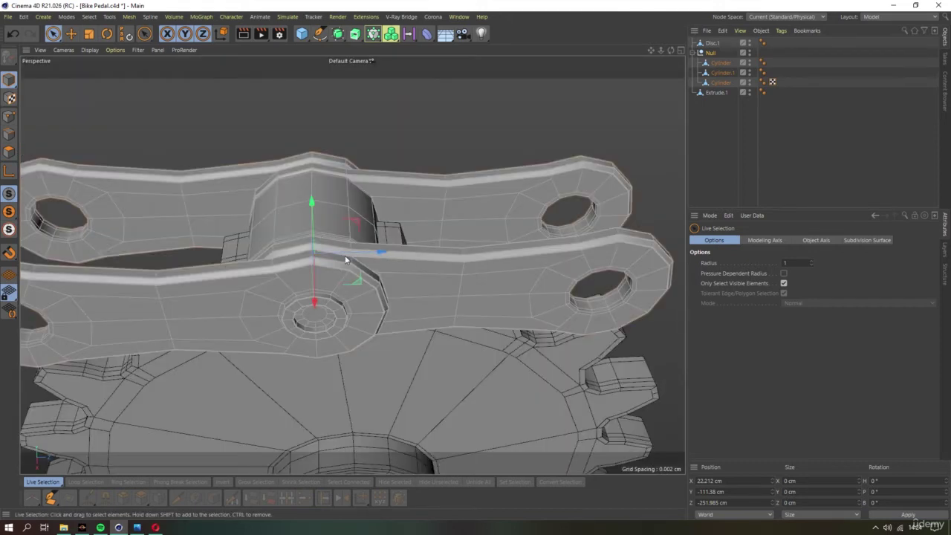
scroll(317, 275, down, 3)
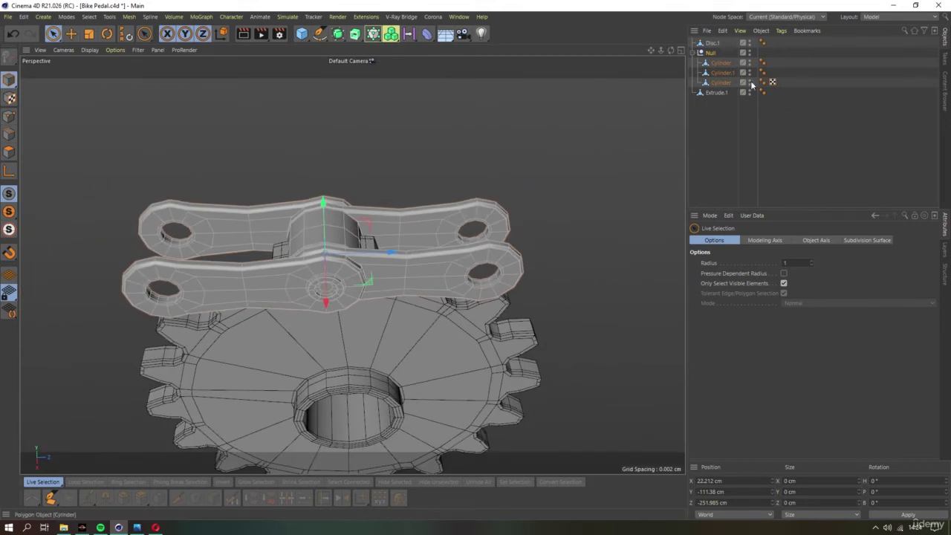
click(709, 57)
click(696, 53)
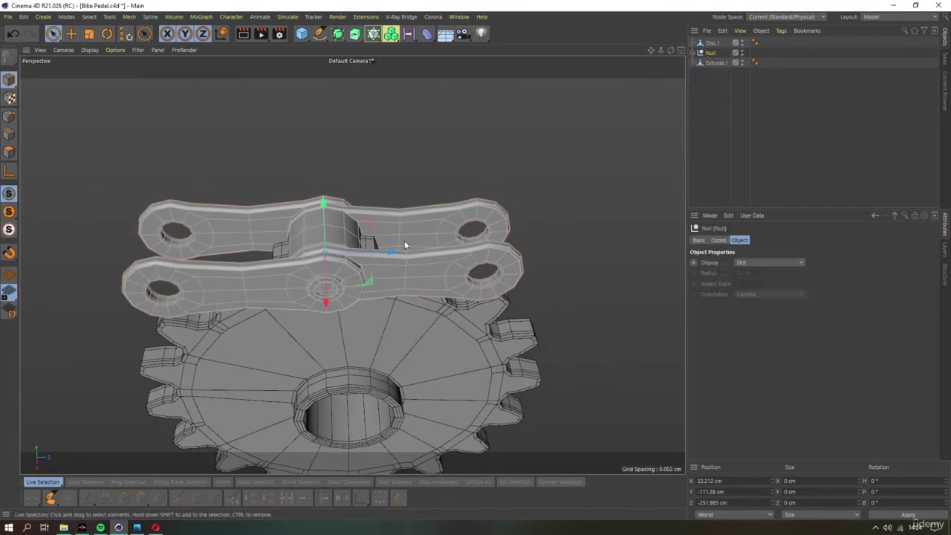
key(Delete)
drag(705, 57, 696, 46)
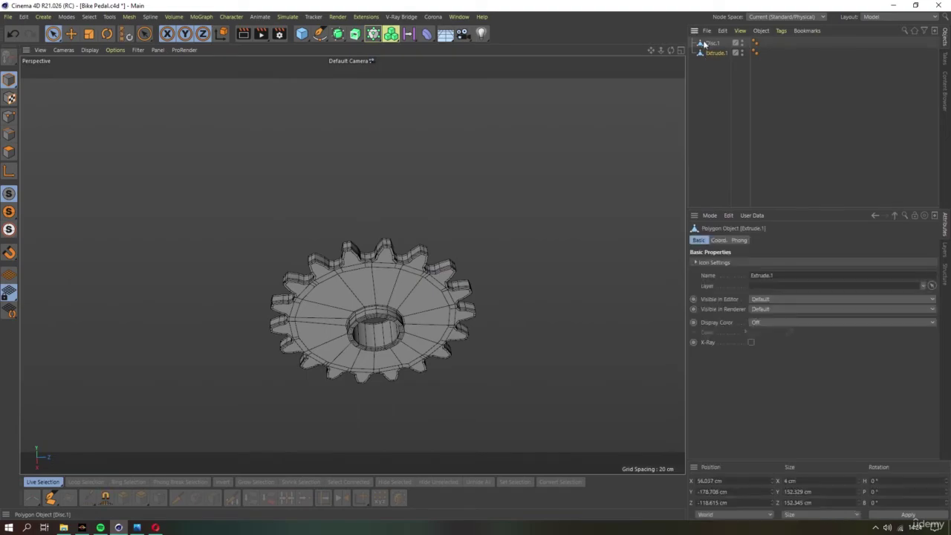
key(Delete)
Switch to the Bike 3D Model document and move the chain link along Z toward the crank
click(457, 17)
click(474, 299)
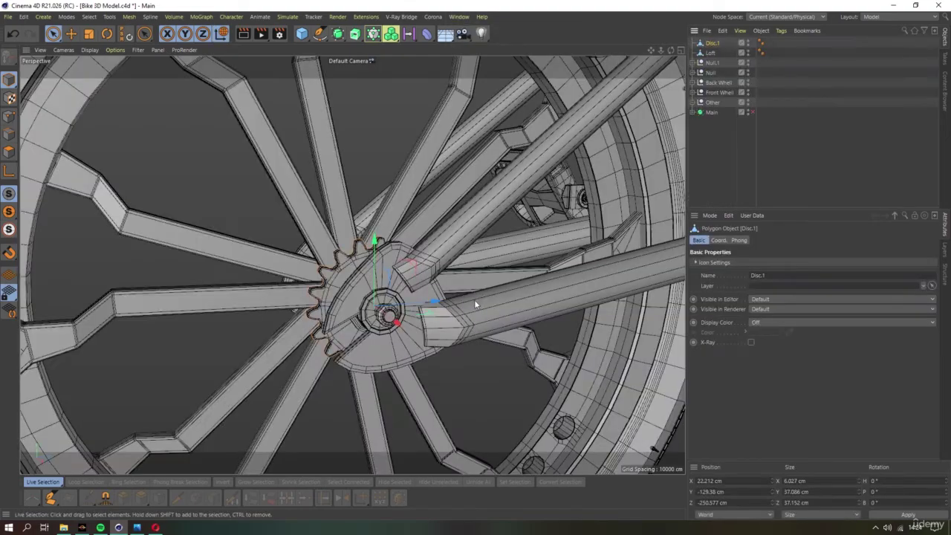
scroll(301, 309, down, 3)
mouse_move(301, 308)
alt+mouse_down()
mouse_move(311, 288)
mouse_move(540, 270)
alt+mouse_up()
key(F2)
alt+right_drag(541, 270, 226, 346)
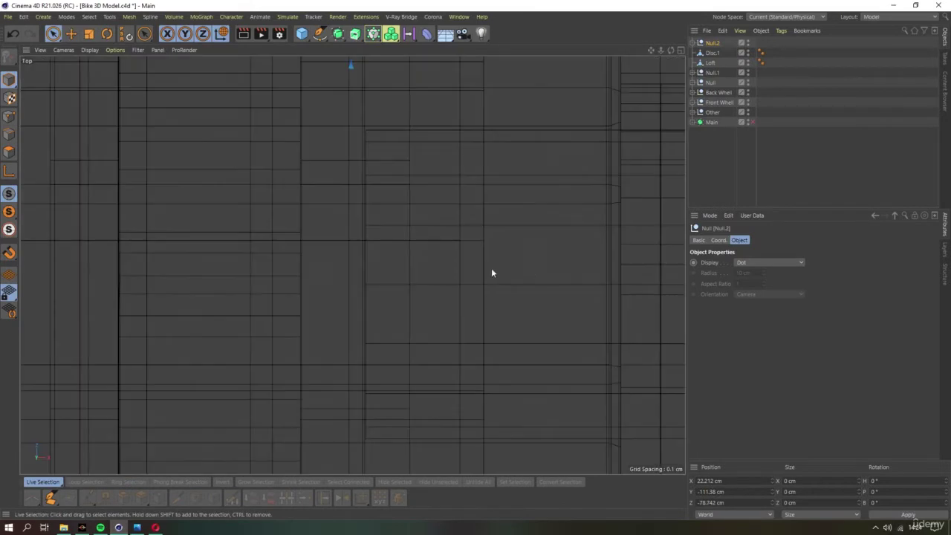
In Right view, raise the chain link up onto the chainring
key(F3)
scroll(344, 293, down, 3)
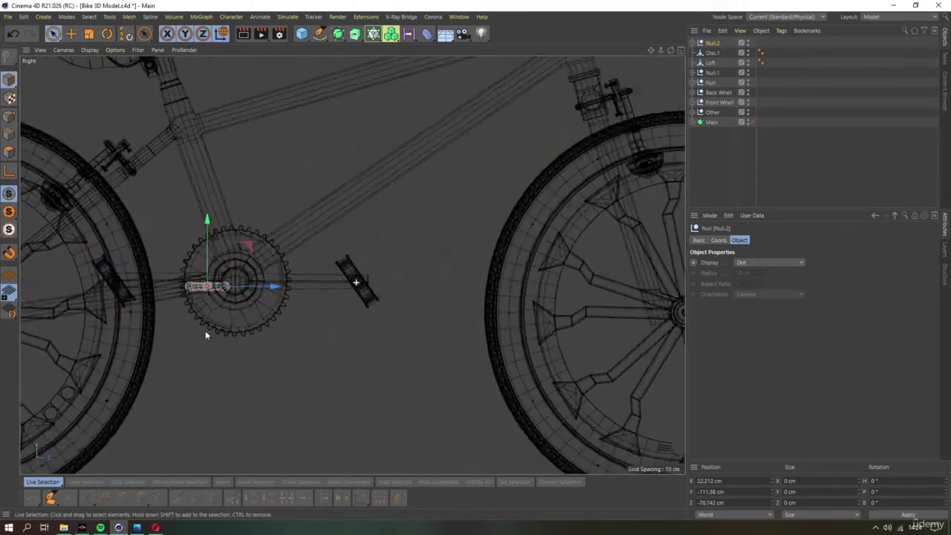
scroll(380, 277, up, 3)
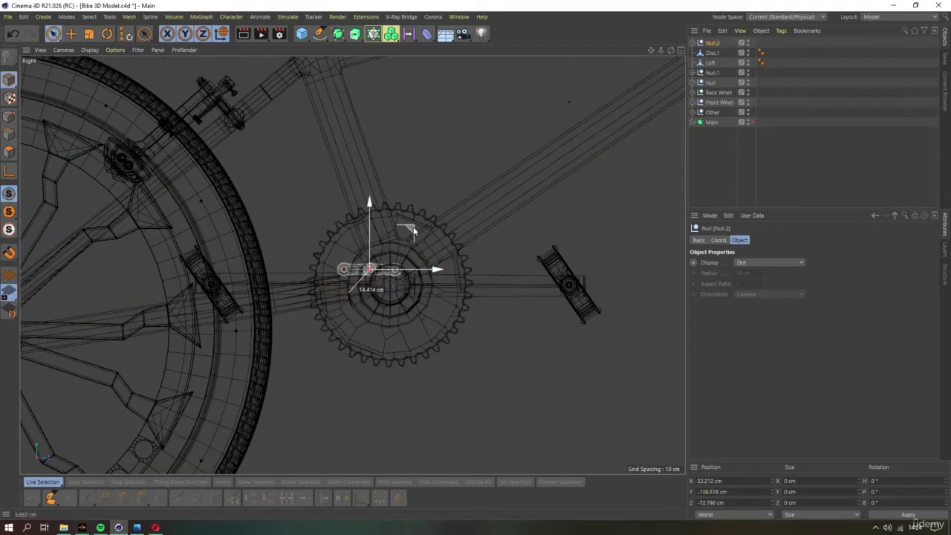
drag(393, 258, 431, 167)
scroll(434, 181, up, 3)
scroll(458, 215, up, 3)
scroll(459, 215, up, 2)
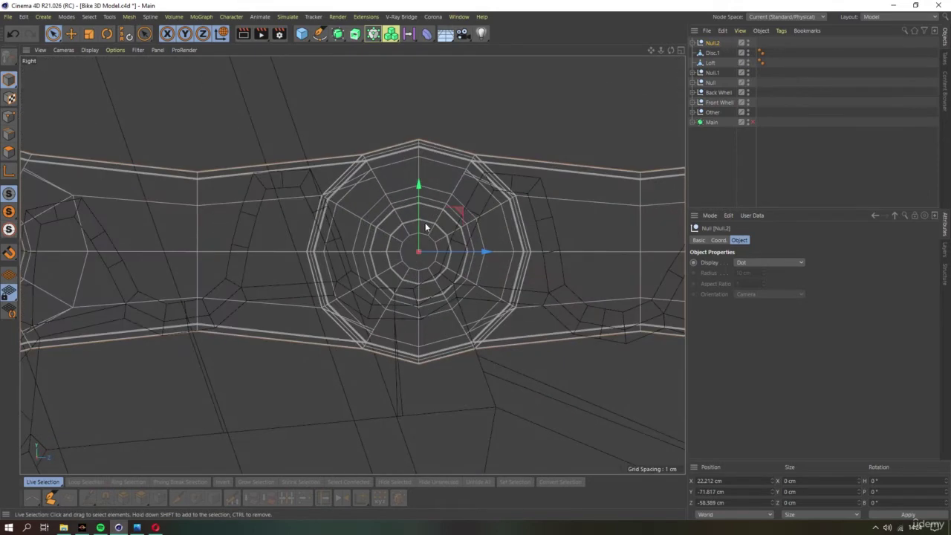
scroll(458, 223, down, 1)
drag(450, 195, 439, 173)
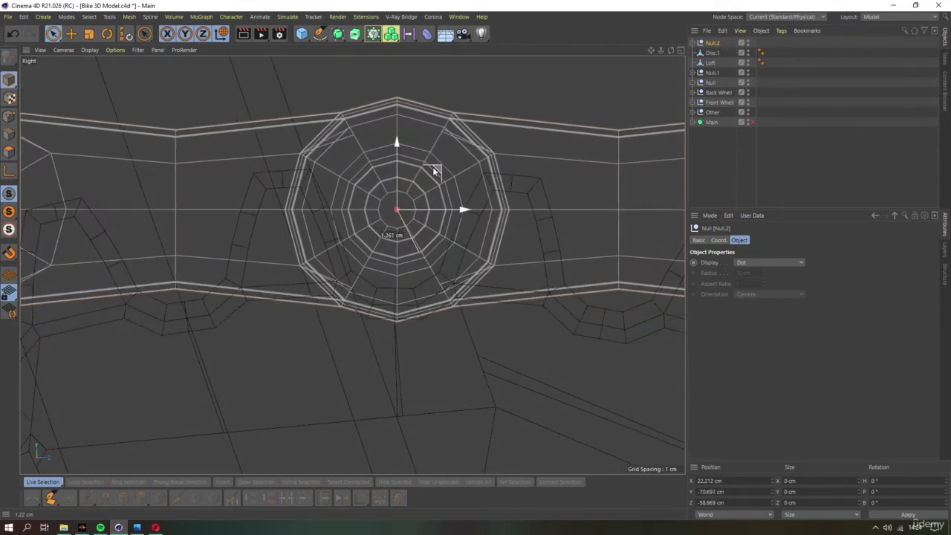
scroll(437, 170, up, 1)
Scale the chain link down to about 61% or slightly less, then nudge it down
click(89, 33)
drag(506, 133, 351, 157)
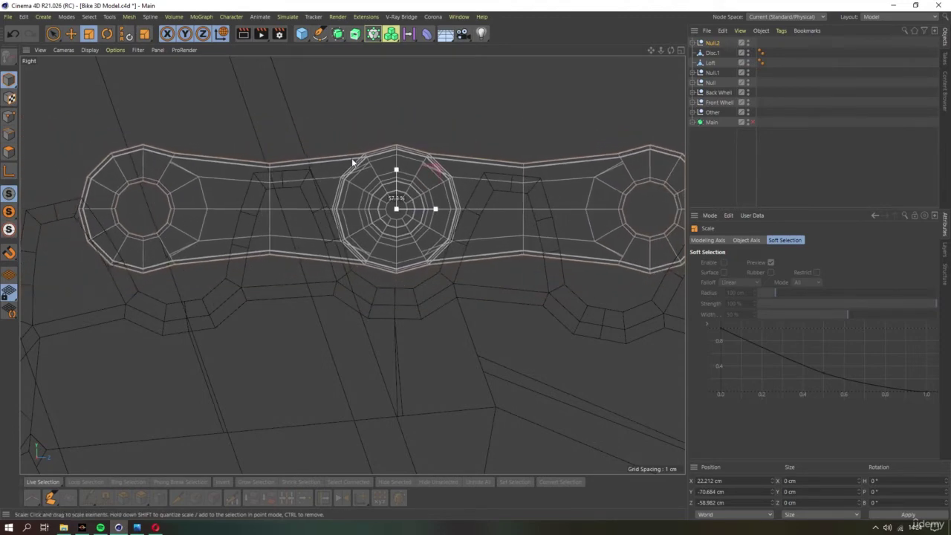
scroll(351, 158, up, 4)
drag(546, 154, 527, 157)
click(55, 34)
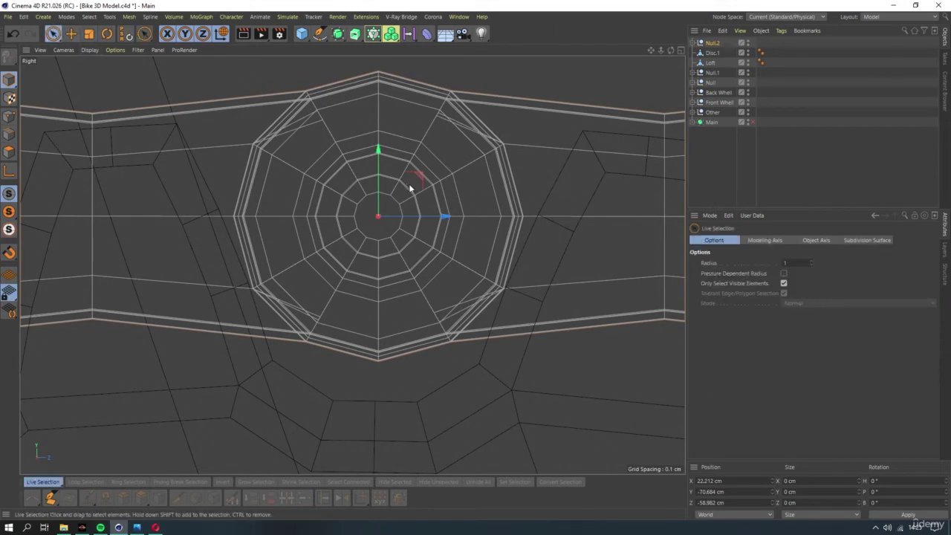
drag(416, 177, 417, 179)
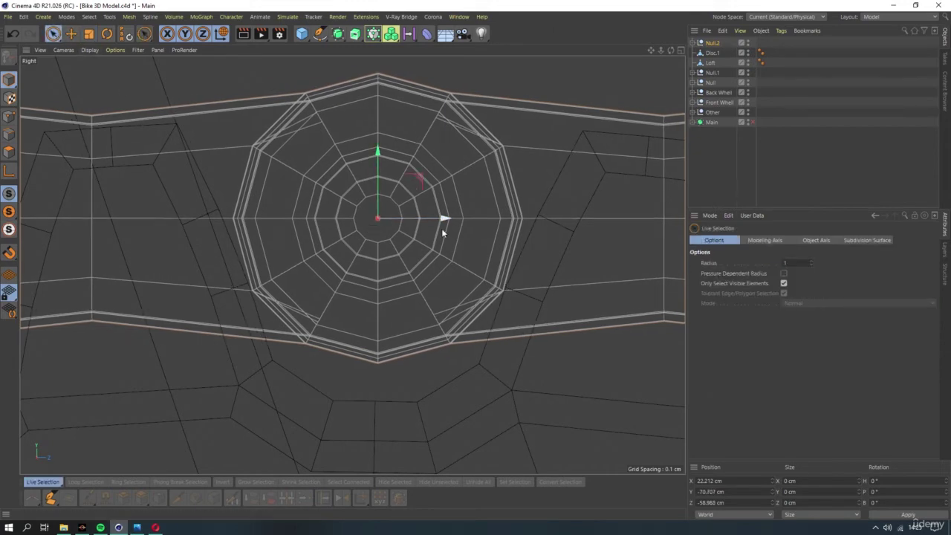
Wrap the chain link in a Subdivision Surface and return to Perspective view
click(338, 35)
key(F1)
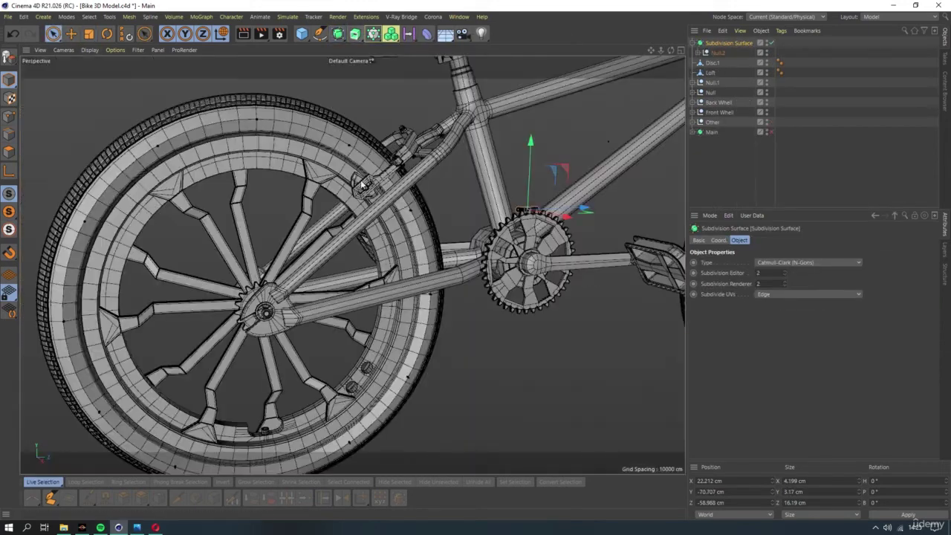
scroll(526, 245, down, 3)
scroll(580, 178, up, 5)
scroll(520, 222, up, 1)
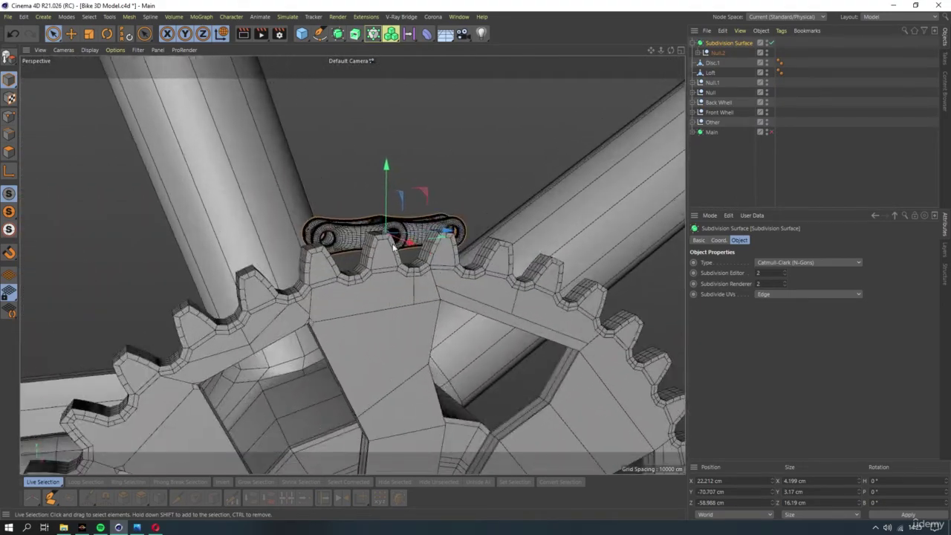
scroll(430, 272, up, 2)
scroll(416, 269, down, 2)
Set the chain link Null.2 Position X to 28.713 cm, leaving the chainring unmoved
click(399, 267)
scroll(368, 386, down, 3)
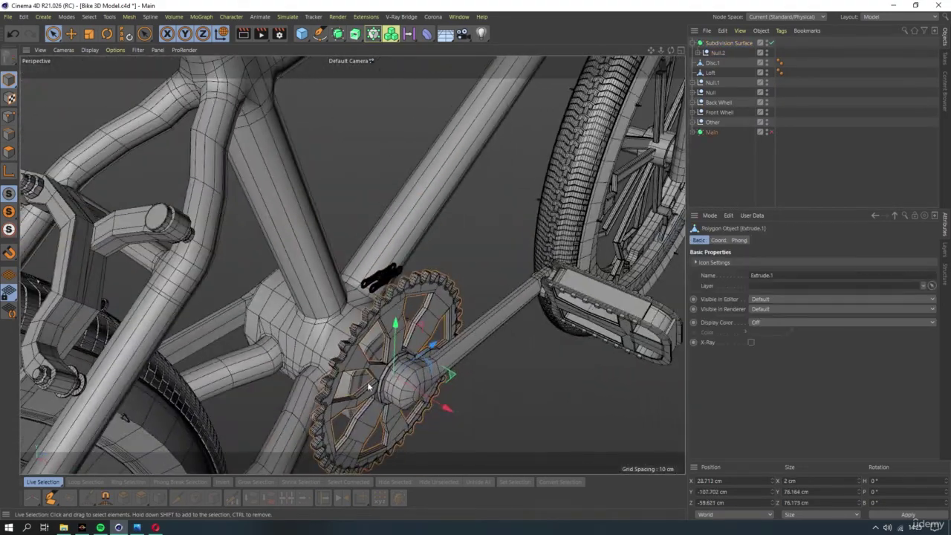
drag(418, 399, 476, 405)
key(ctrl+z)
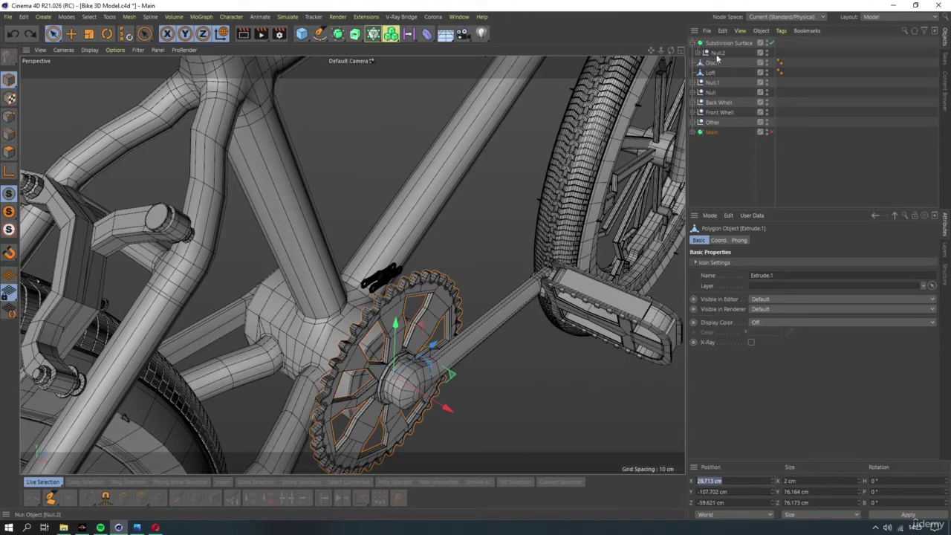
click(713, 53)
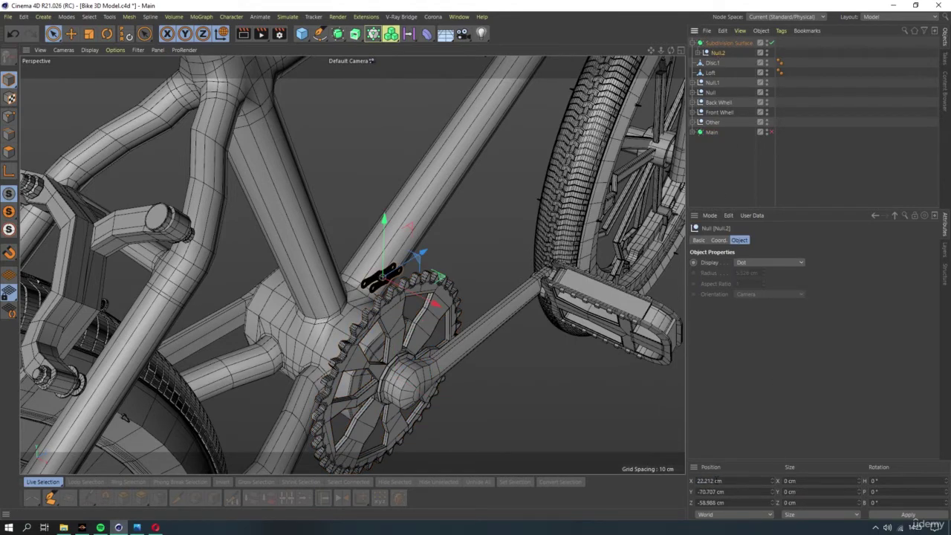
key(Return)
Check the chain link in Front and Right views with subdivision smoothing enabled
scroll(467, 273, up, 3)
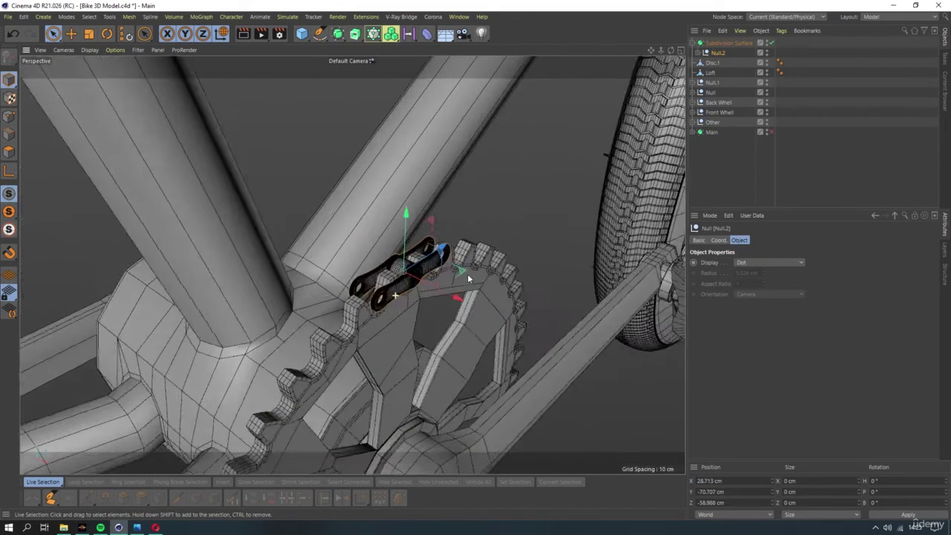
scroll(456, 253, up, 3)
scroll(449, 238, up, 3)
scroll(442, 224, up, 2)
mouse_move(443, 224)
alt+mouse_down()
mouse_move(303, 276)
mouse_move(289, 314)
alt+mouse_up()
key(F4)
key(F3)
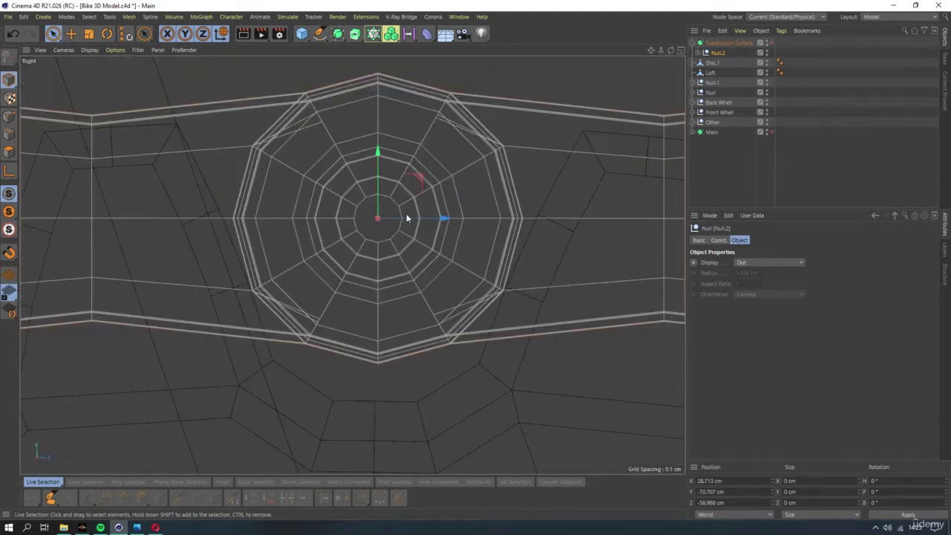
key(q)
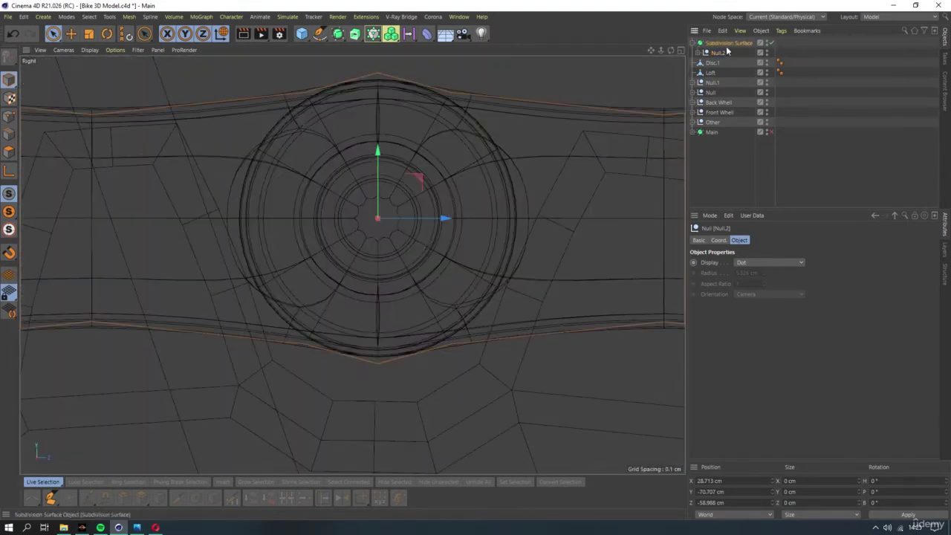
Nudge the Subdivision Surface chain link onto the chainring teeth and inspect it in Perspective
click(727, 47)
mouse_move(375, 186)
mouse_down()
mouse_move(387, 222)
mouse_move(261, 213)
mouse_move(357, 246)
mouse_up()
key(F1)
click(744, 154)
mouse_move(490, 282)
alt+mouse_down()
mouse_move(472, 276)
mouse_move(413, 144)
mouse_move(440, 265)
mouse_move(497, 246)
mouse_move(331, 196)
alt+mouse_up()
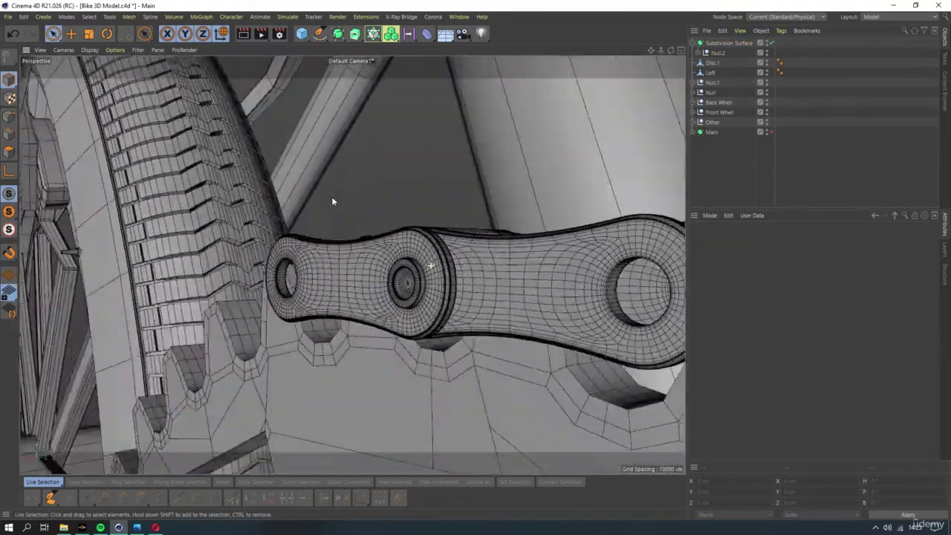
Frame the chain link Null.2 and check it in Front, Top and Right views
key(F3)
click(715, 52)
key(o)
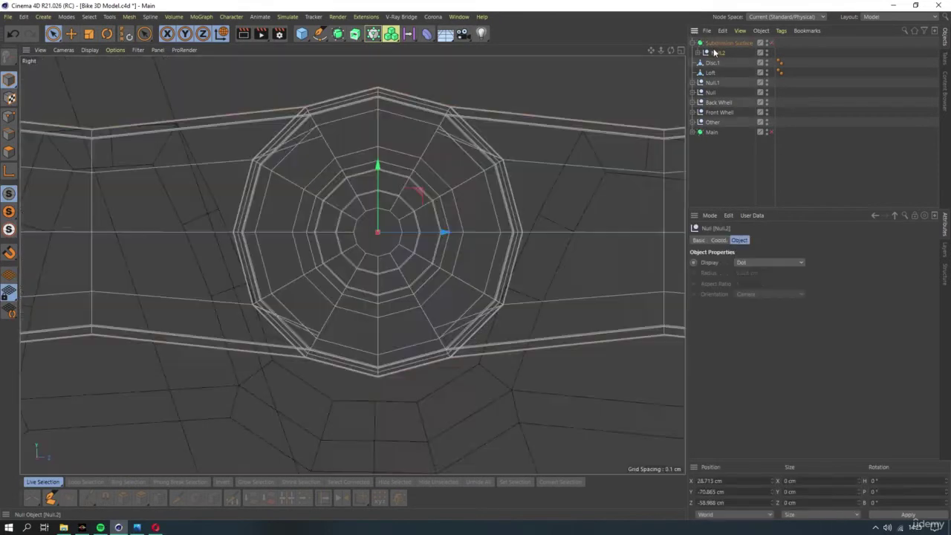
key(F4)
key(F2)
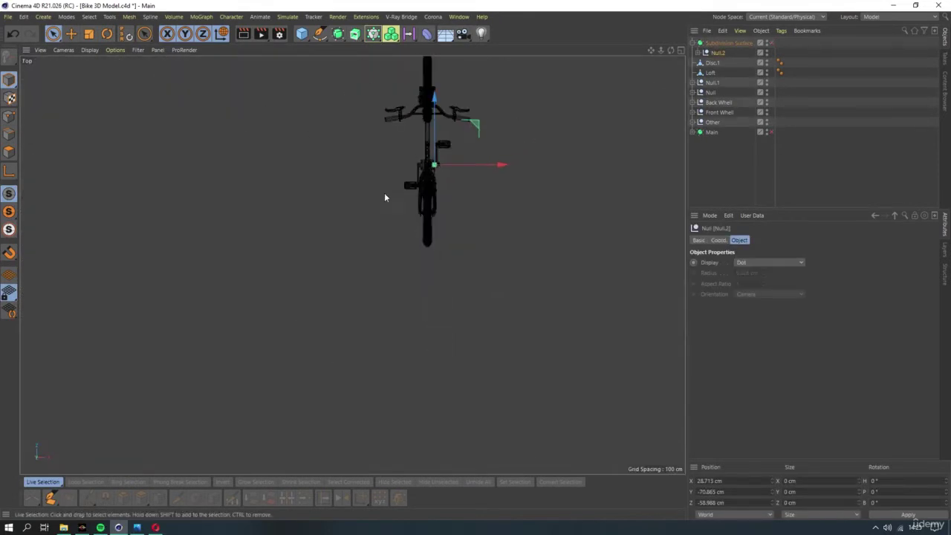
key(F3)
scroll(397, 254, down, 3)
scroll(402, 260, down, 5)
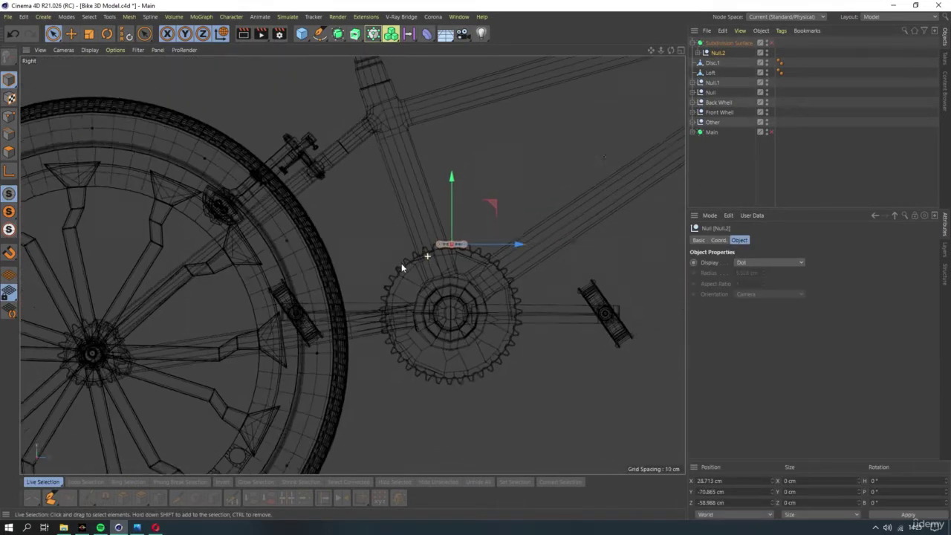
Move the chain link onto the rear sprocket, at Y -111.867 cm, Z -252.017 cm
drag(490, 204, 223, 240)
scroll(254, 282, up, 3)
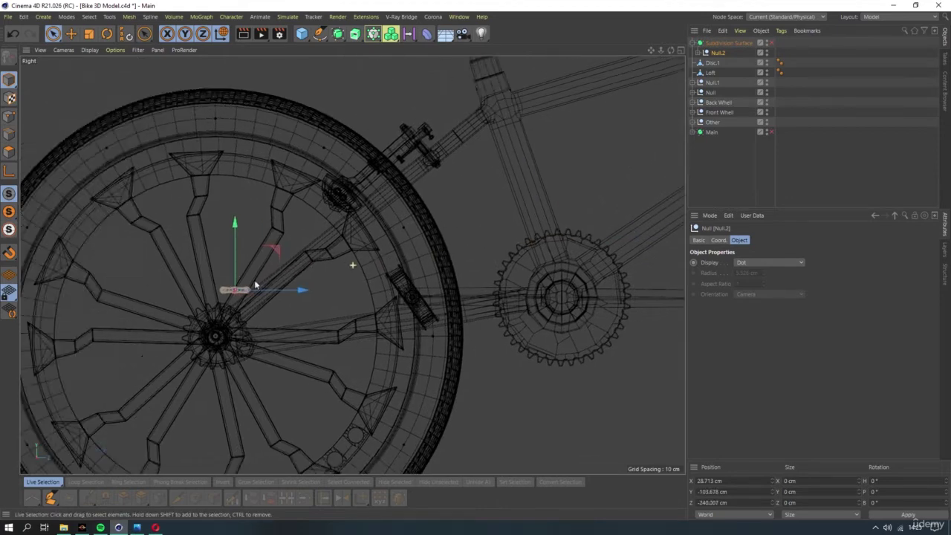
scroll(357, 236, up, 3)
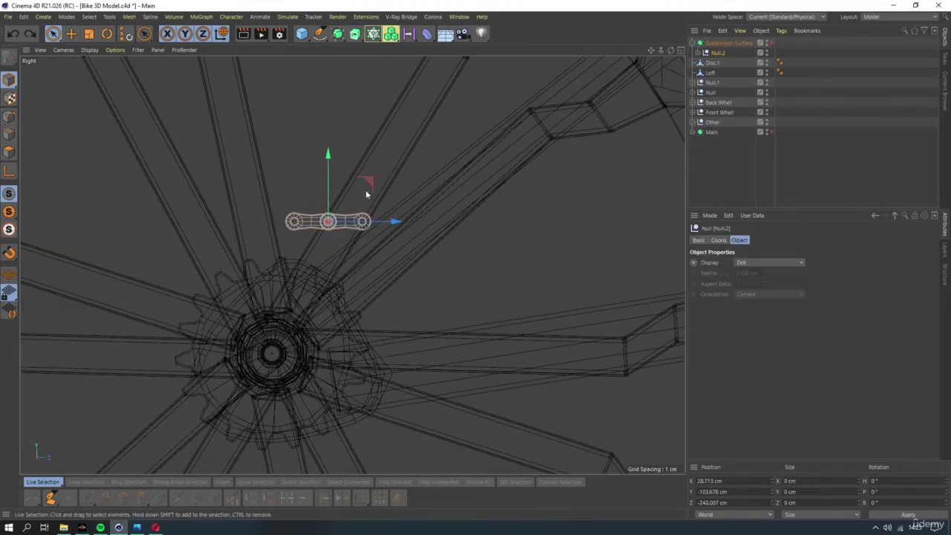
drag(366, 183, 297, 238)
scroll(269, 288, up, 3)
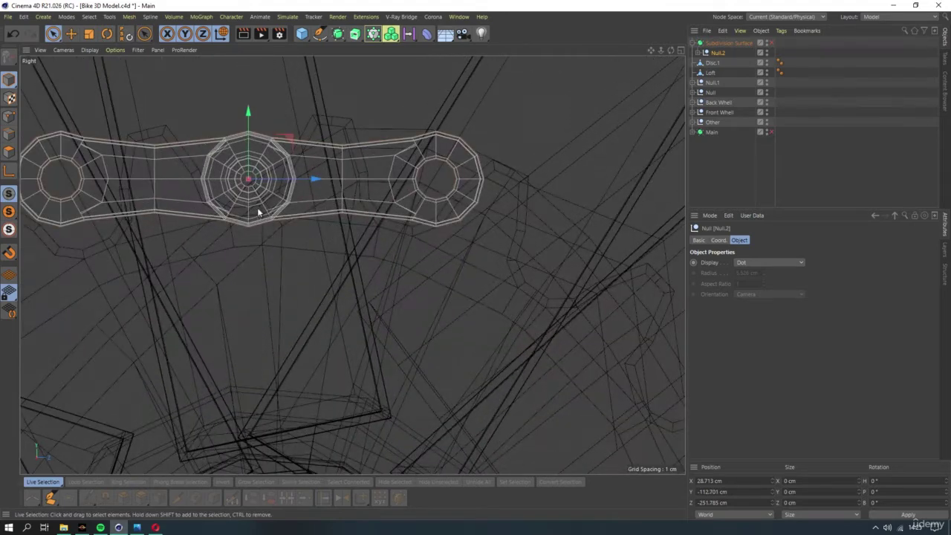
scroll(349, 256, up, 3)
scroll(414, 243, up, 2)
drag(414, 243, 381, 178)
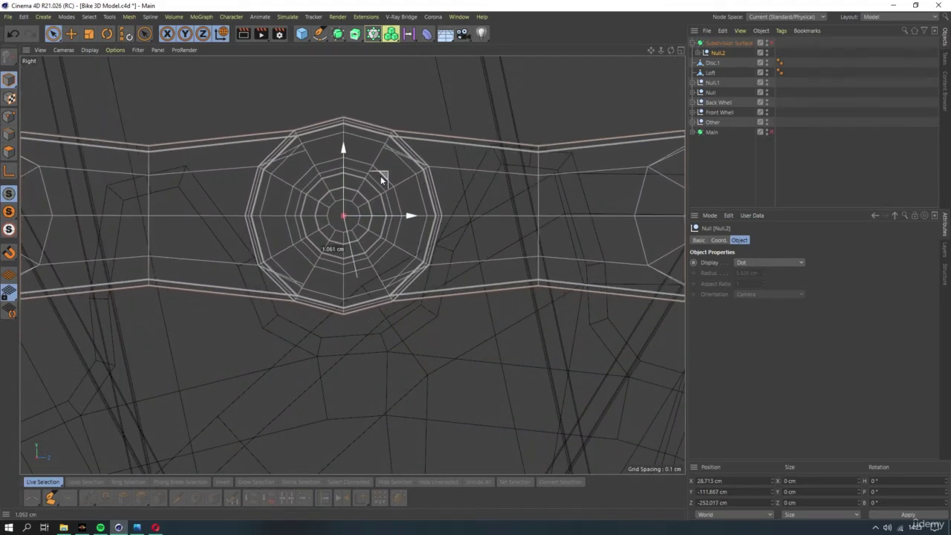
Orbit in Perspective view to see the chain link at an angle
key(F1)
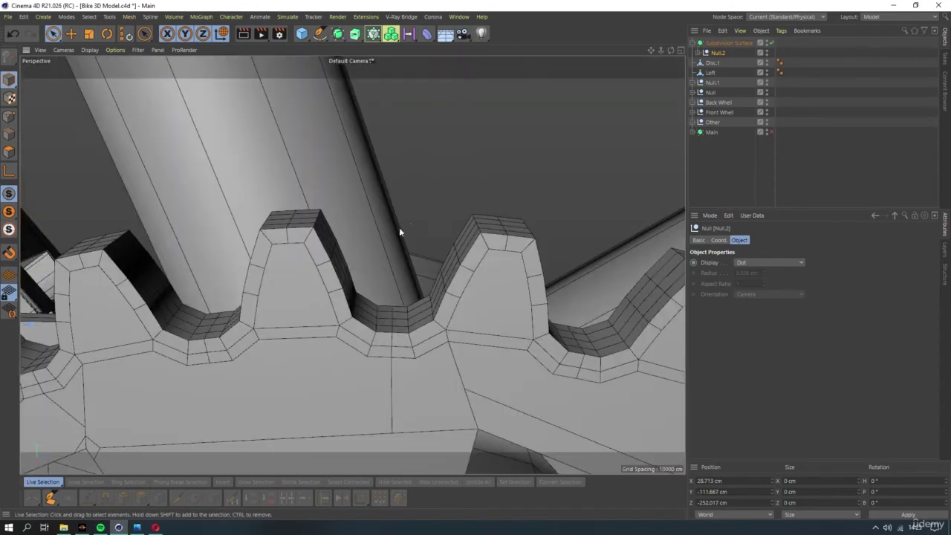
scroll(399, 228, down, 3)
scroll(254, 295, down, 3)
scroll(254, 296, up, 5)
scroll(254, 296, up, 3)
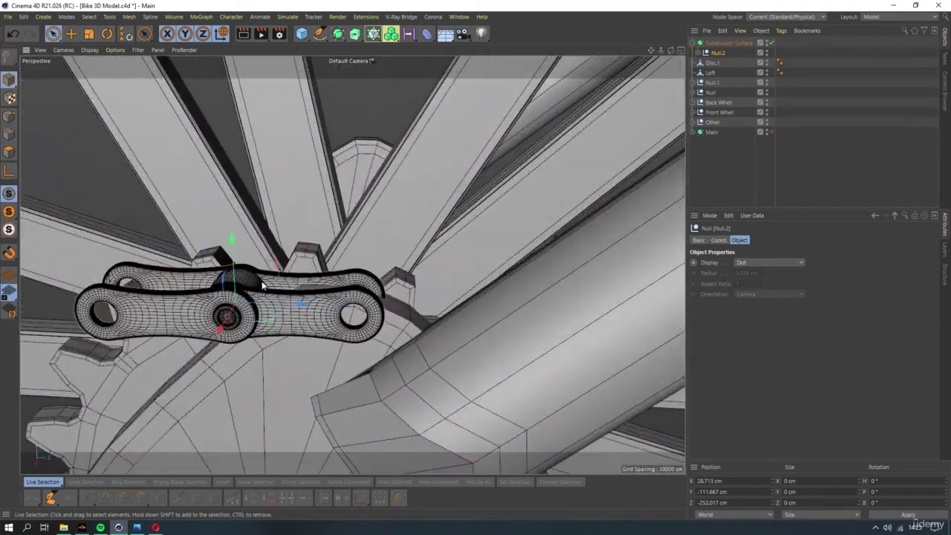
mouse_move(254, 296)
alt+mouse_down()
mouse_move(287, 265)
mouse_move(294, 280)
mouse_move(385, 292)
alt+mouse_up()
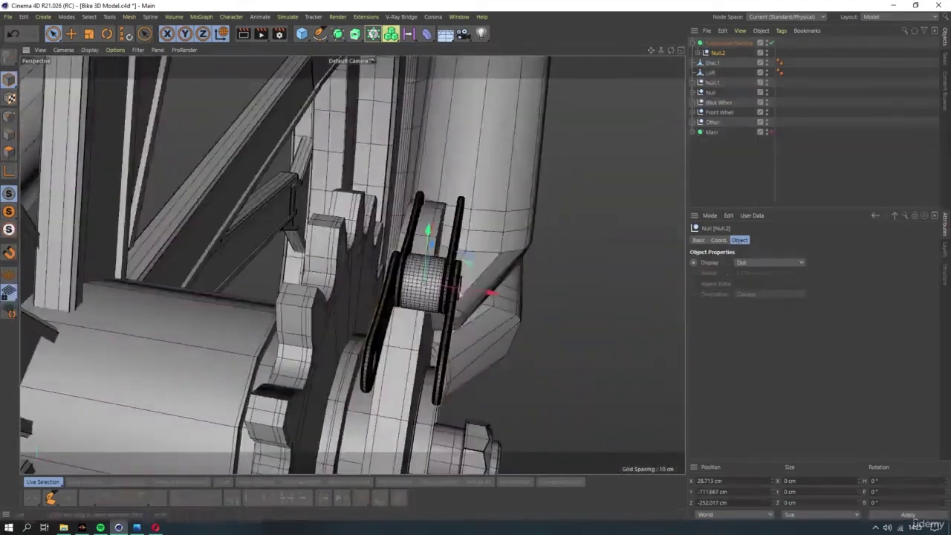
Transfer the chain link onto the rear sprocket Disc.1
click(104, 31)
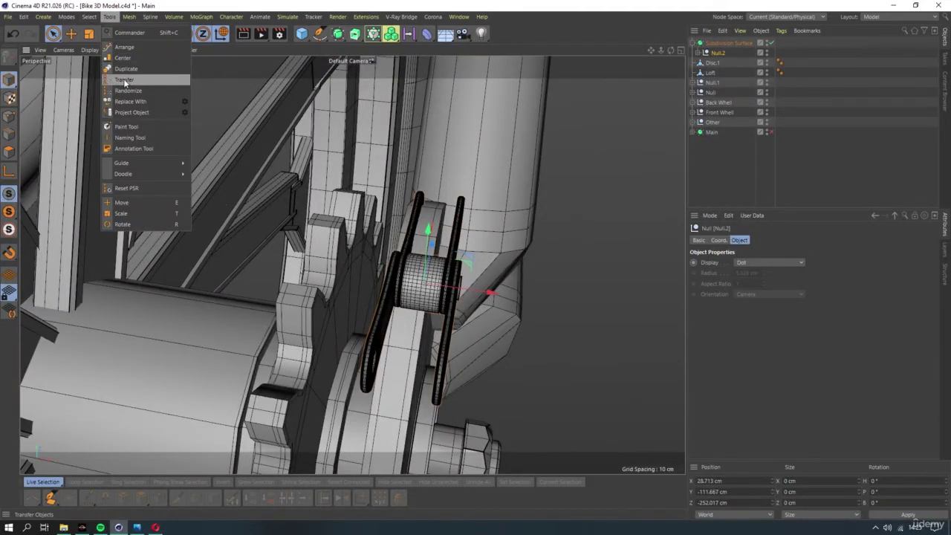
click(125, 79)
click(336, 323)
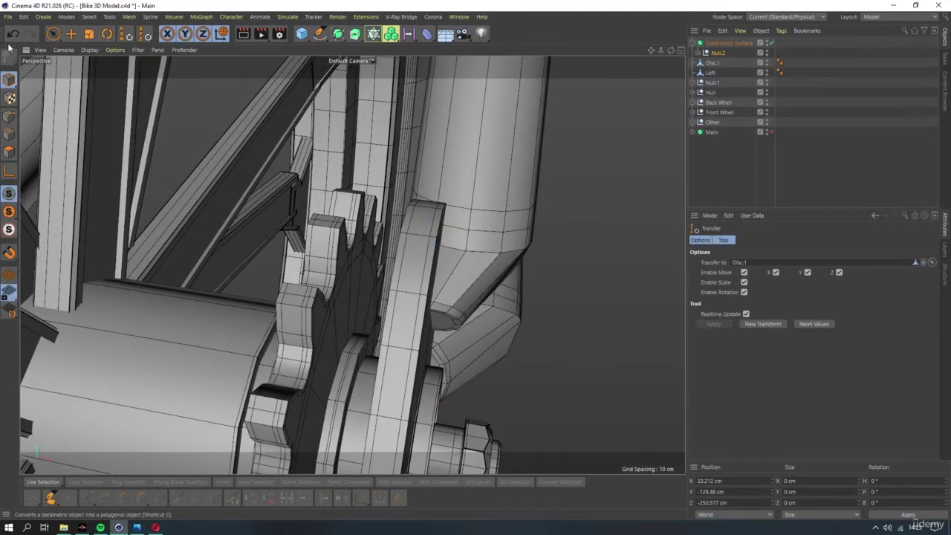
click(53, 33)
In Right view, nudge the chain link down onto the sprocket at X 22.212, Y -111.795, Z -252.024 cm
scroll(223, 144, down, 5)
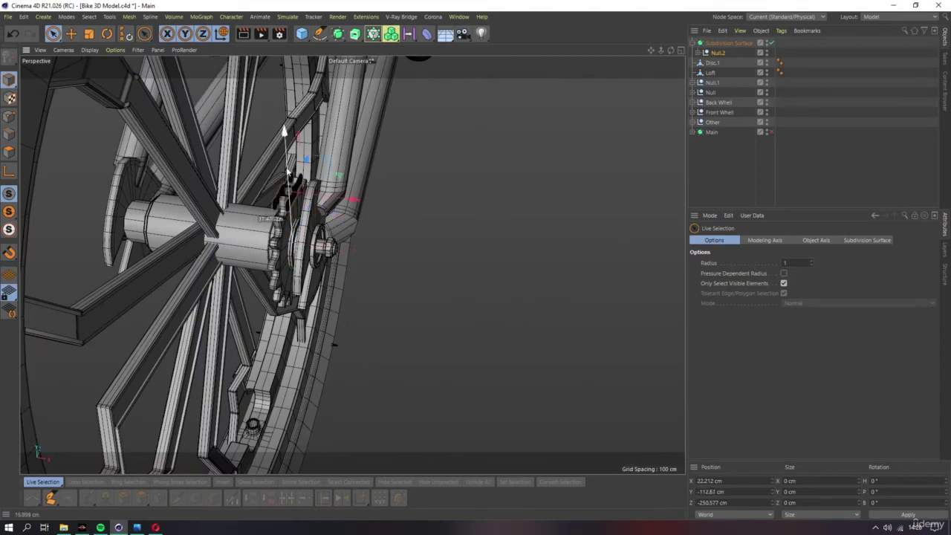
scroll(293, 219, up, 1)
scroll(297, 212, up, 3)
scroll(300, 202, up, 3)
key(F3)
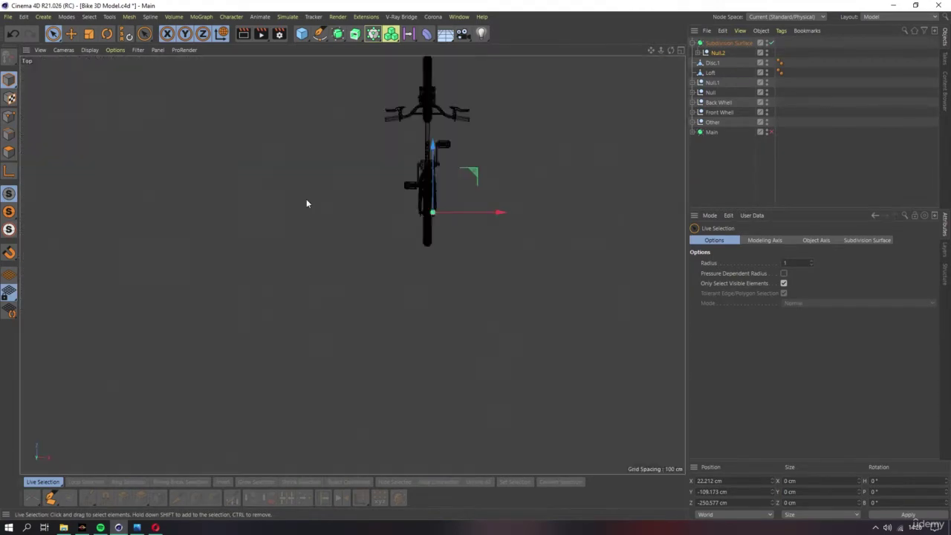
scroll(334, 201, up, 5)
scroll(353, 219, up, 3)
drag(435, 173, 408, 217)
scroll(408, 218, up, 3)
scroll(408, 220, up, 3)
scroll(409, 221, up, 2)
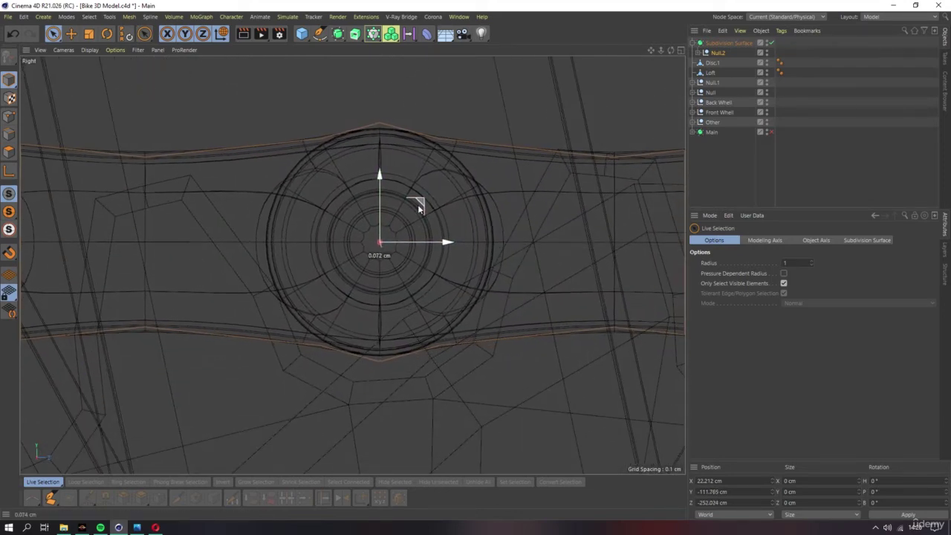
key(F1)
scroll(404, 209, up, 5)
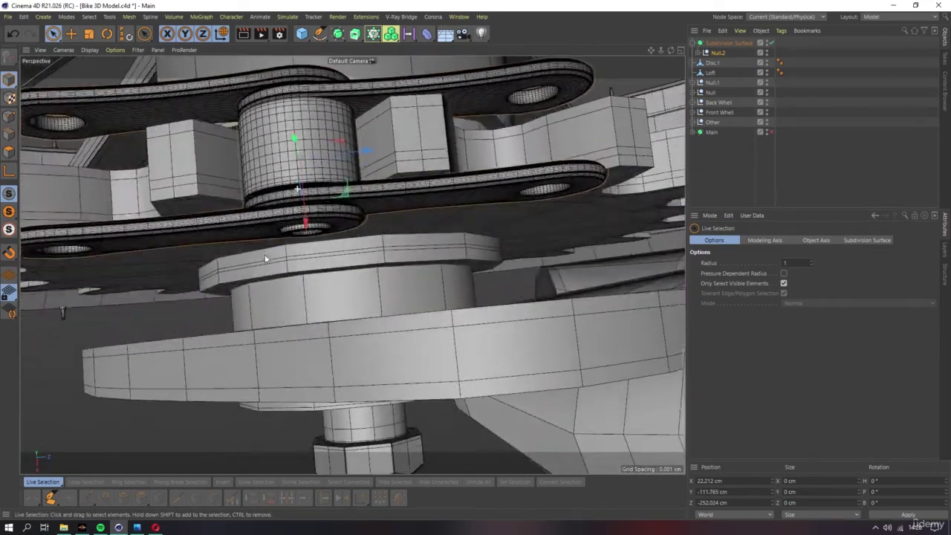
mouse_move(265, 254)
alt+mouse_down()
mouse_move(263, 198)
mouse_move(321, 195)
mouse_move(324, 221)
alt+mouse_up()
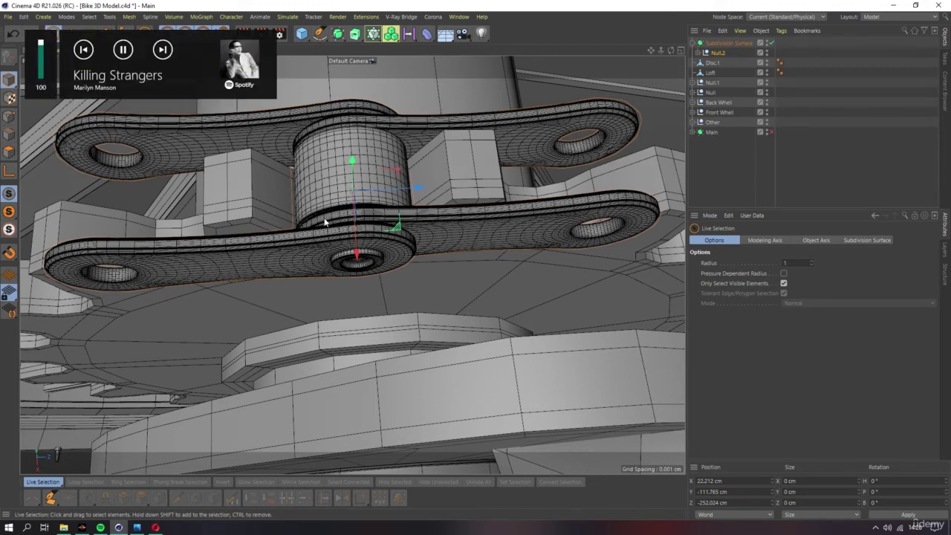
alt+drag(355, 181, 349, 208)
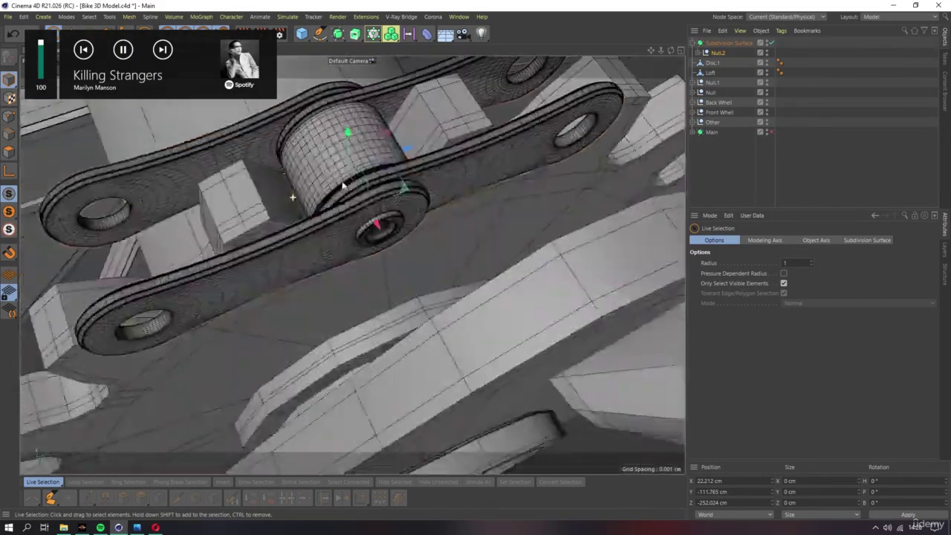
scroll(343, 227, up, 5)
mouse_move(347, 247)
alt+mouse_down()
mouse_move(191, 240)
mouse_move(270, 213)
mouse_move(356, 204)
mouse_move(364, 142)
mouse_move(334, 223)
alt+mouse_up()
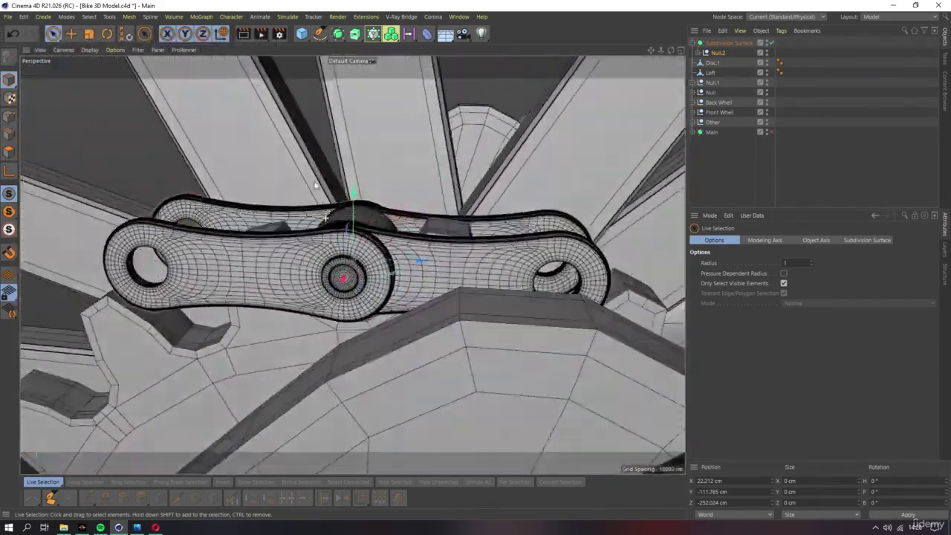
scroll(314, 268, down, 10)
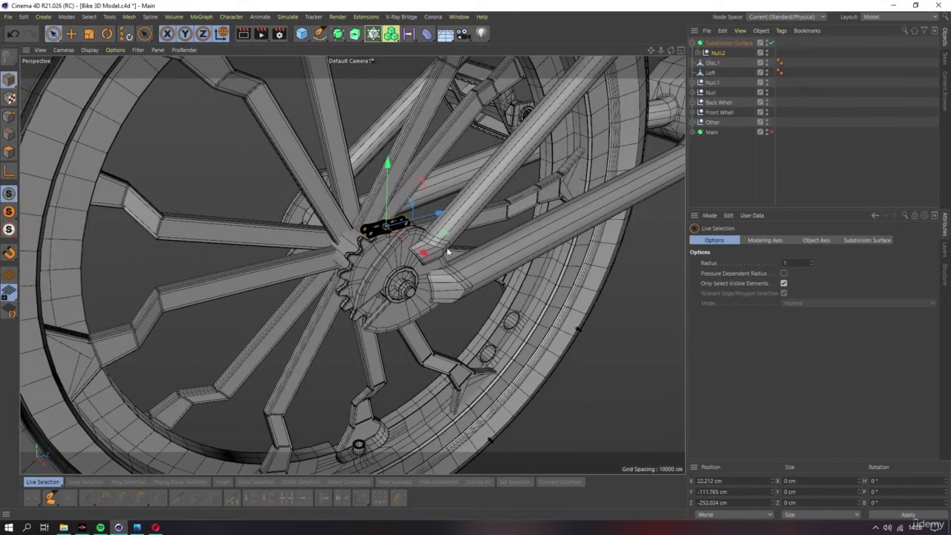
Delete the chain link from the bike model and review it in the Bike Pedal document
key(Delete)
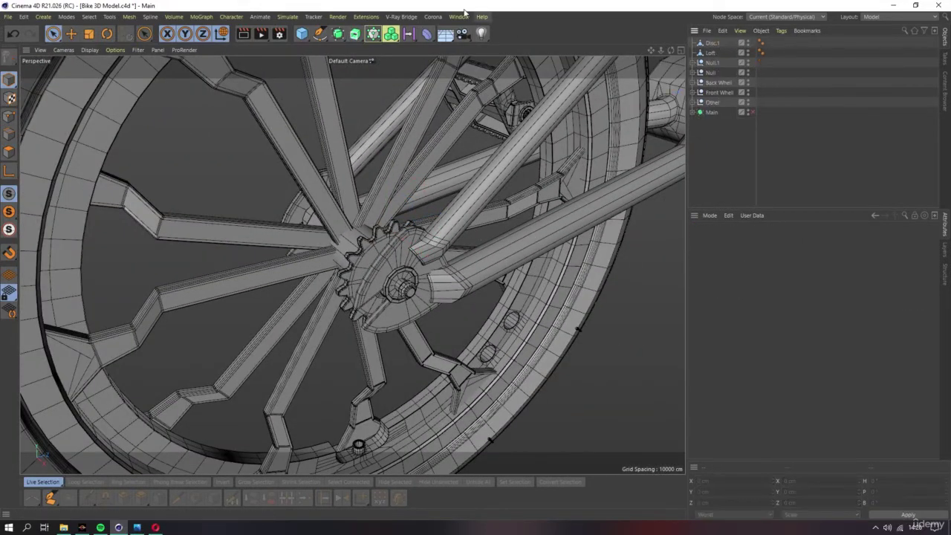
click(462, 15)
click(494, 291)
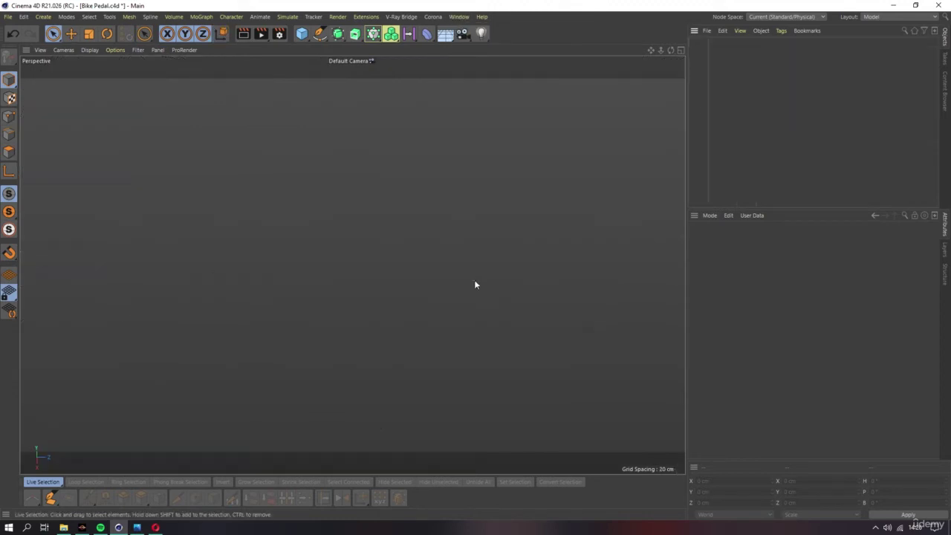
click(711, 61)
scroll(352, 264, up, 5)
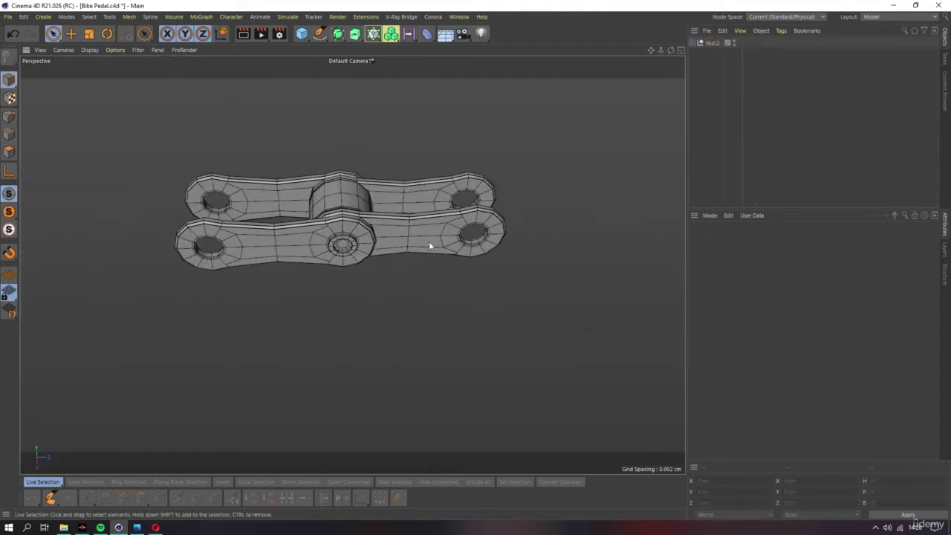
alt+drag(358, 235, 382, 181)
Back in Bike 3D Model, select the chainring Extrude.1 and rear sprocket Disc.1
click(459, 15)
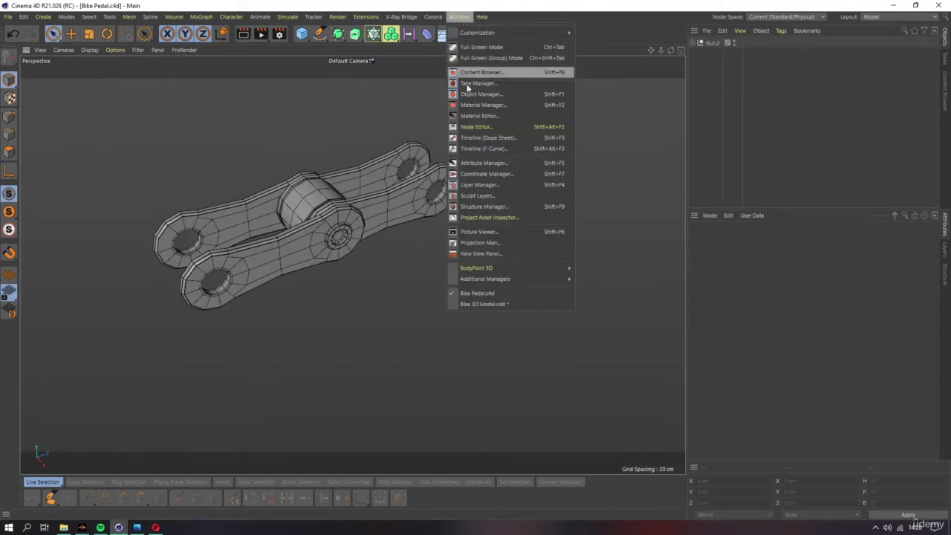
click(479, 305)
scroll(405, 261, down, 3)
scroll(406, 260, up, 3)
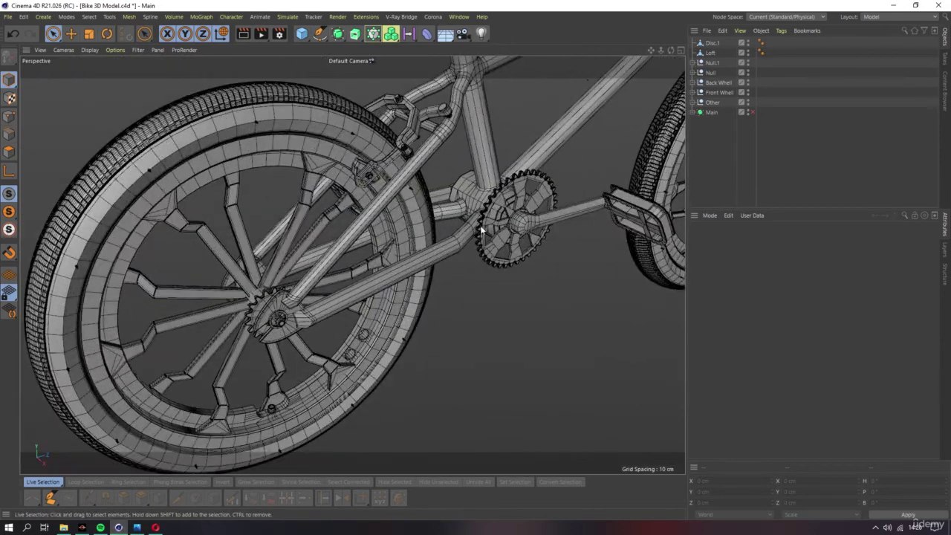
scroll(480, 223, down, 2)
click(486, 218)
click(495, 214)
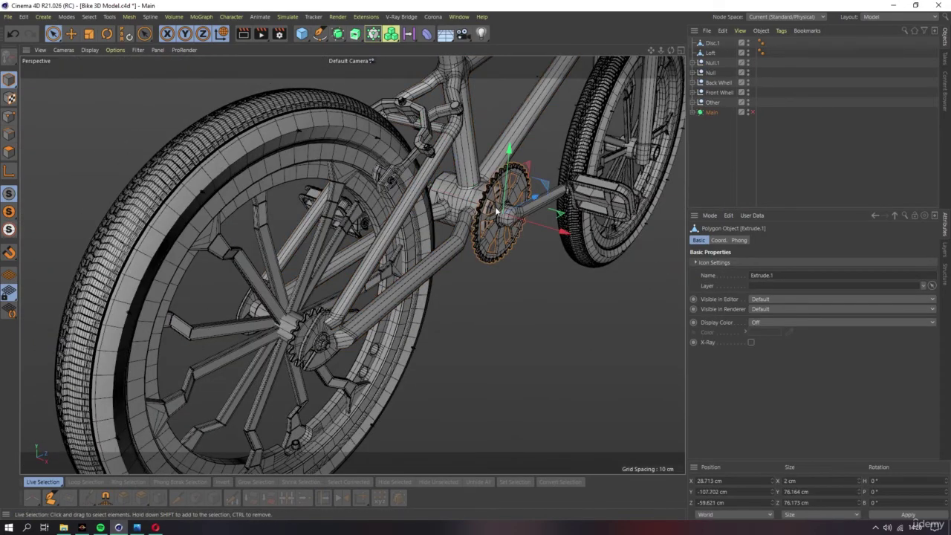
scroll(289, 335, up, 3)
scroll(289, 335, up, 2)
shift+click(336, 323)
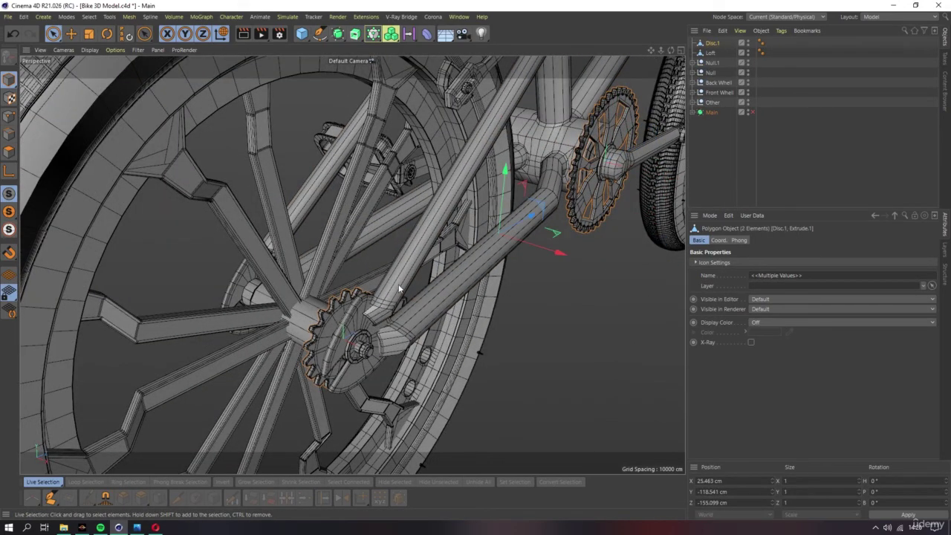
Return to the Bike Pedal document with Extrude.1 and Disc.1 brought in, and deselect all
click(458, 17)
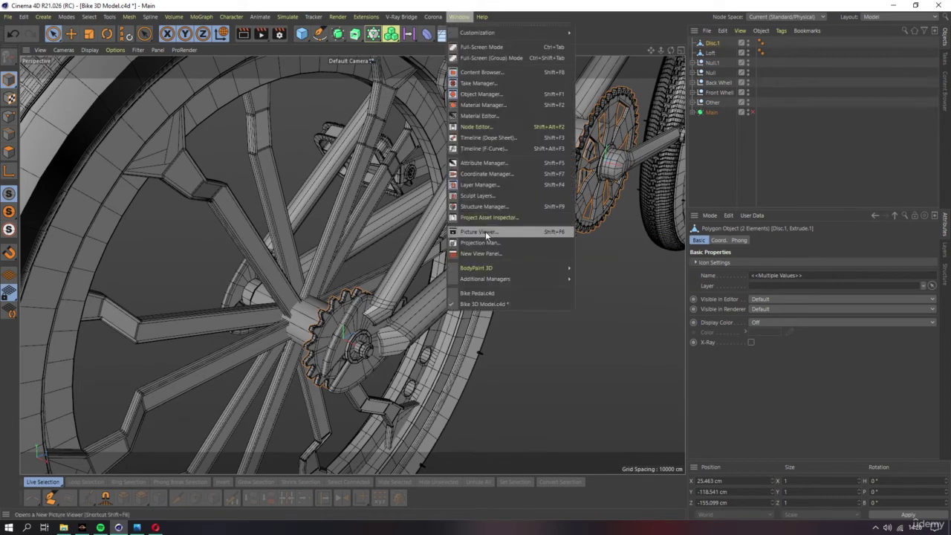
click(479, 291)
scroll(437, 268, down, 3)
scroll(406, 160, down, 2)
click(406, 160)
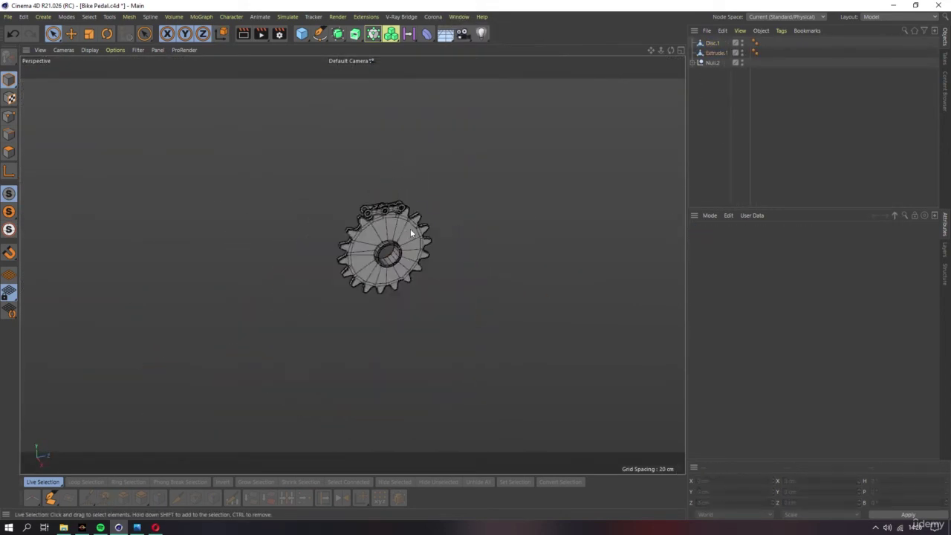
Select Disc.1, press Alt+G, and leave the Null.2 name unchanged
click(704, 43)
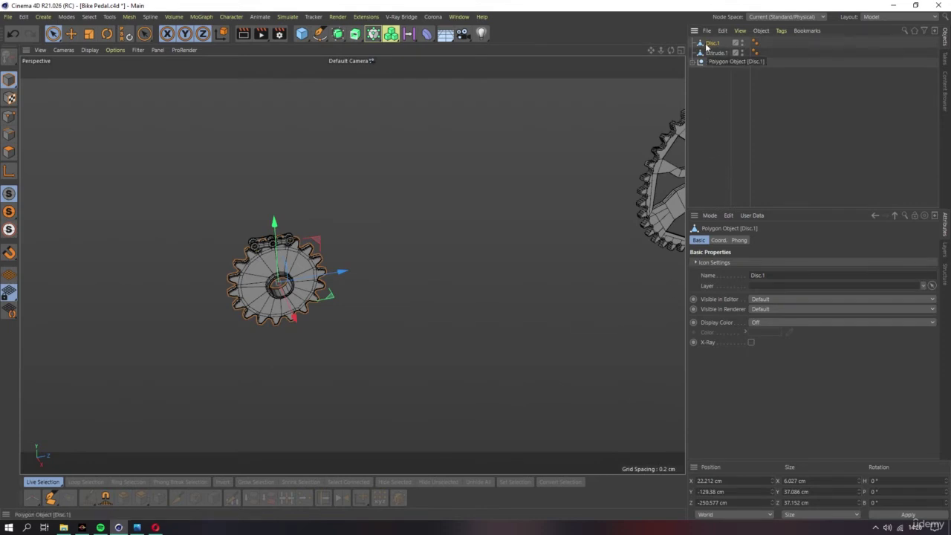
key(alt+g)
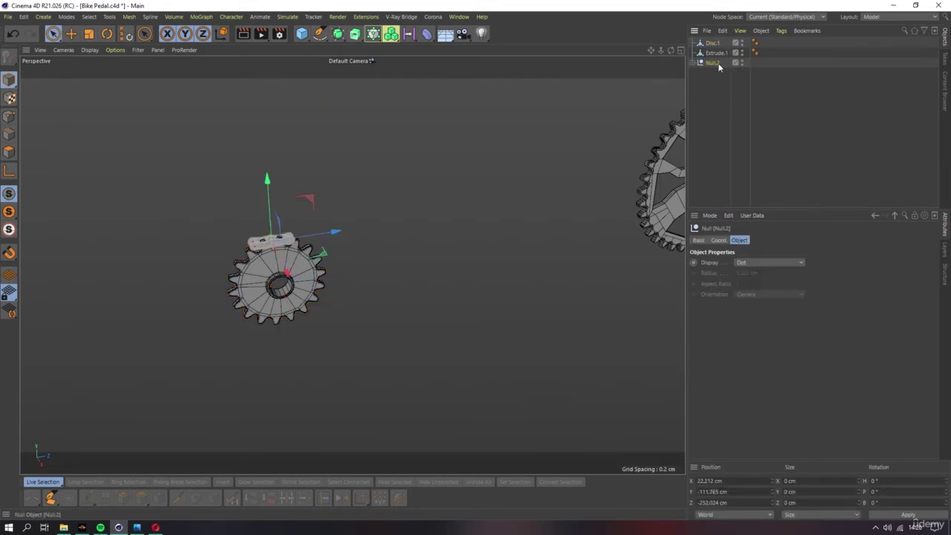
double_click(714, 62)
key(Return)
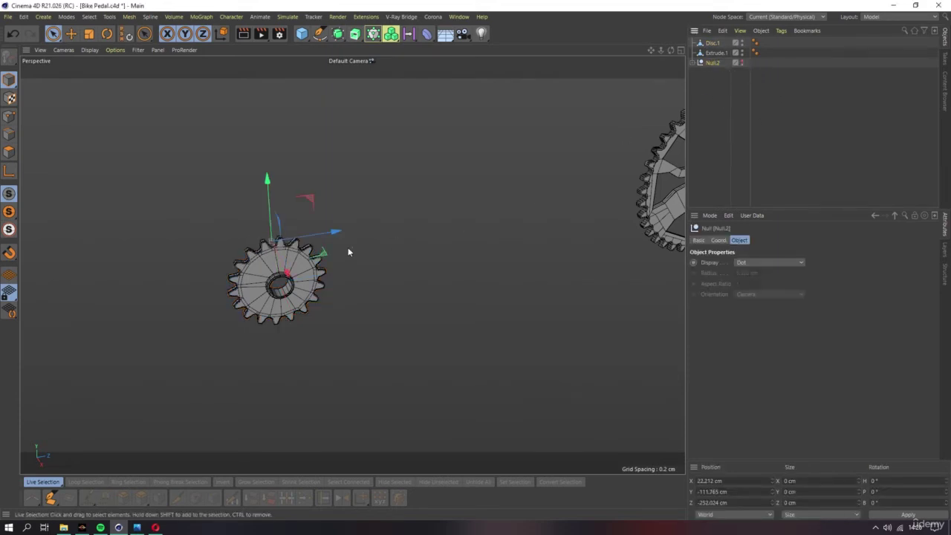
click(375, 261)
Orbit toward face-on and pan out in Right view to show the larger chainring
mouse_move(300, 264)
alt+mouse_down()
mouse_move(274, 275)
mouse_move(541, 207)
mouse_move(437, 216)
alt+mouse_up()
key(F2)
key(F3)
scroll(283, 263, down, 5)
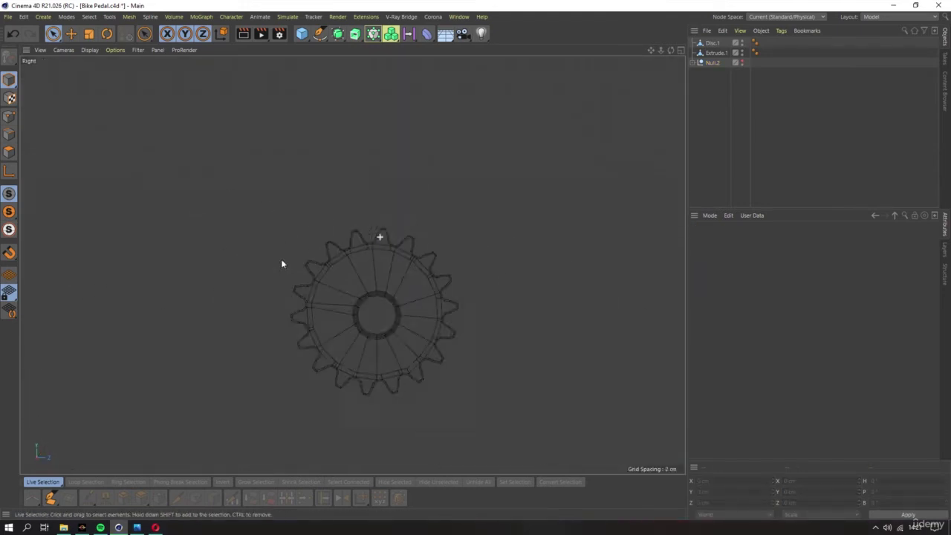
scroll(333, 228, down, 2)
mouse_move(348, 210)
alt+middle_down()
mouse_move(465, 211)
mouse_move(287, 248)
alt+middle_up()
scroll(460, 230, down, 4)
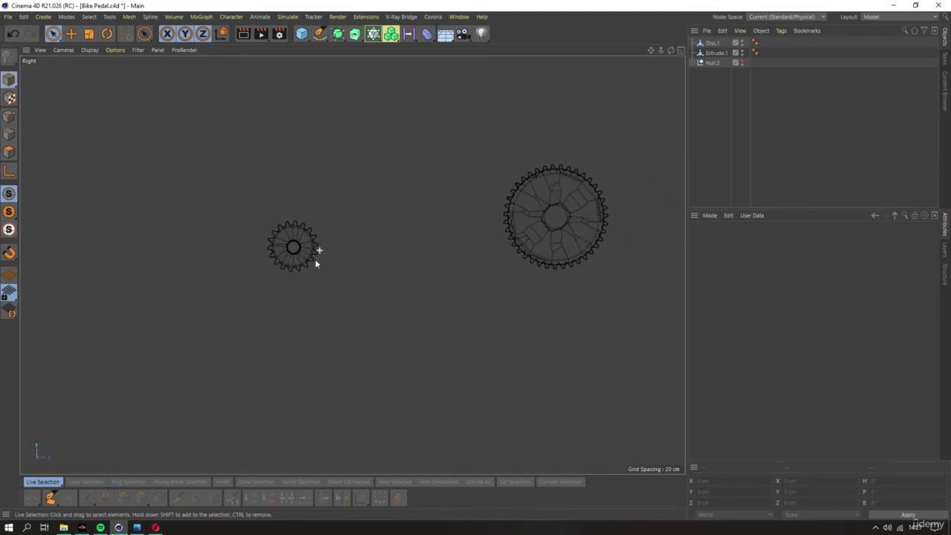
Switch to the Left camera view and frame the chainring and rear sprocket side by side
click(89, 50)
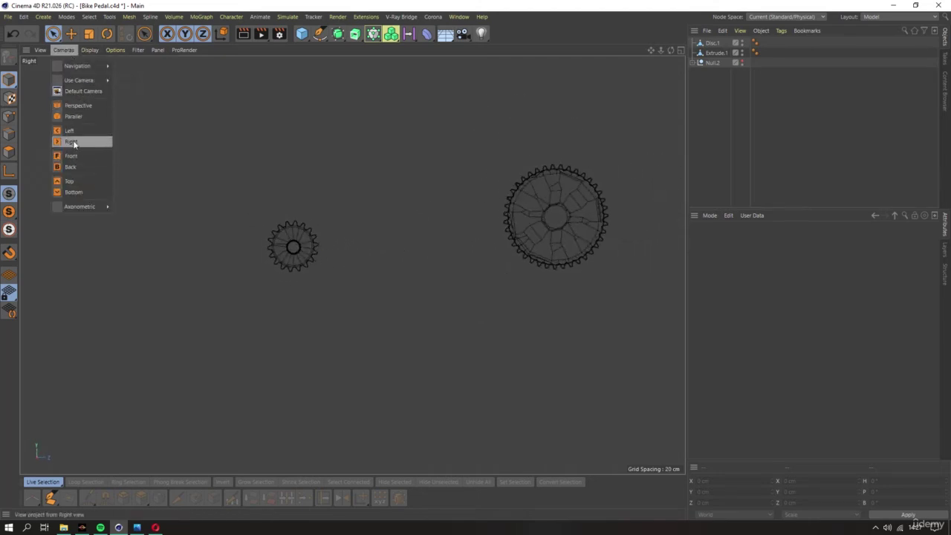
click(84, 140)
alt+middle_drag(446, 329, 303, 309)
mouse_move(303, 310)
alt+right_down()
mouse_move(376, 312)
mouse_move(383, 303)
alt+right_up()
alt+middle_drag(384, 302, 344, 303)
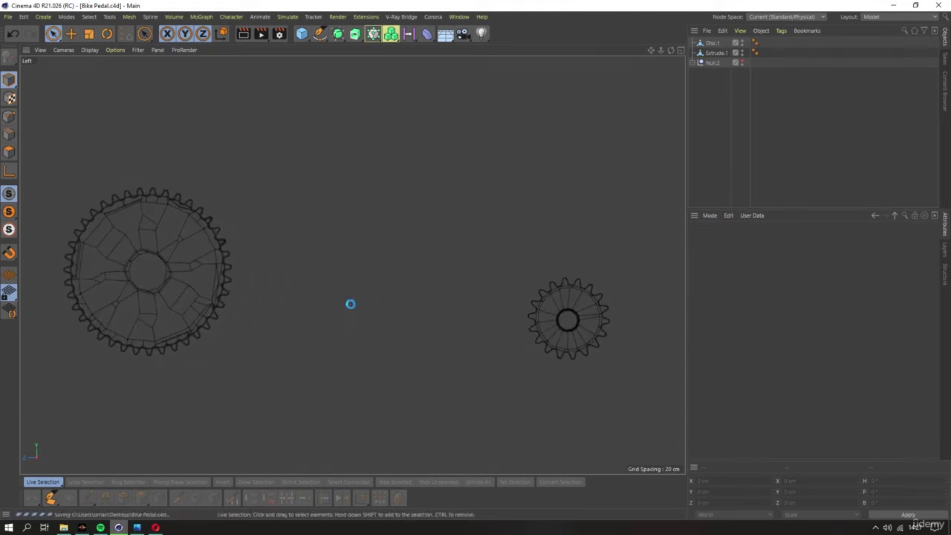
alt+drag(315, 272, 322, 296)
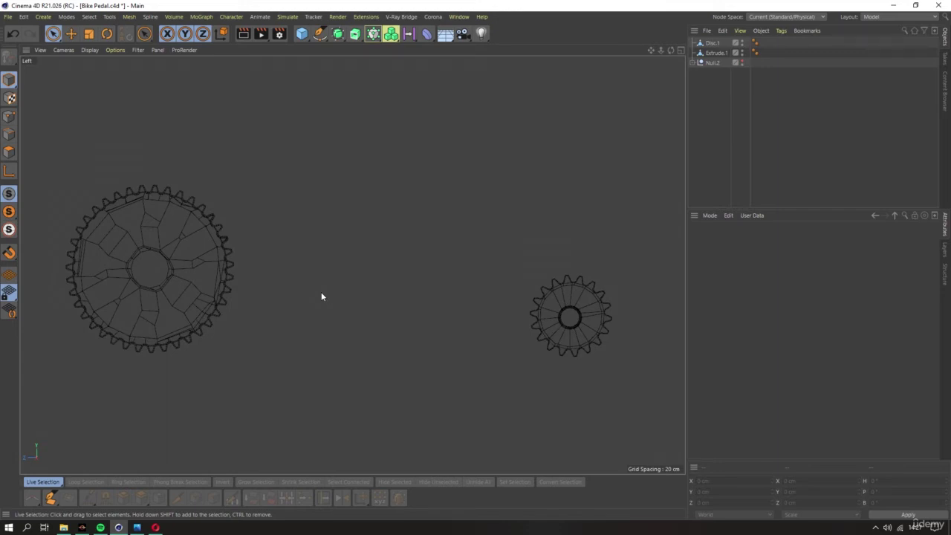
click(320, 33)
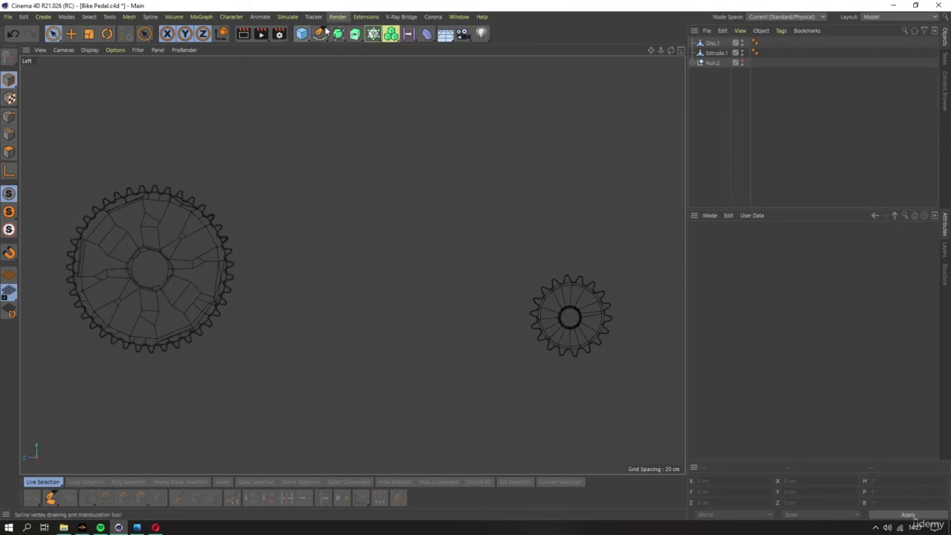
Add a Circle spline and use Transfer to centre it on the big gear, Extrude.1
click(320, 33)
click(400, 66)
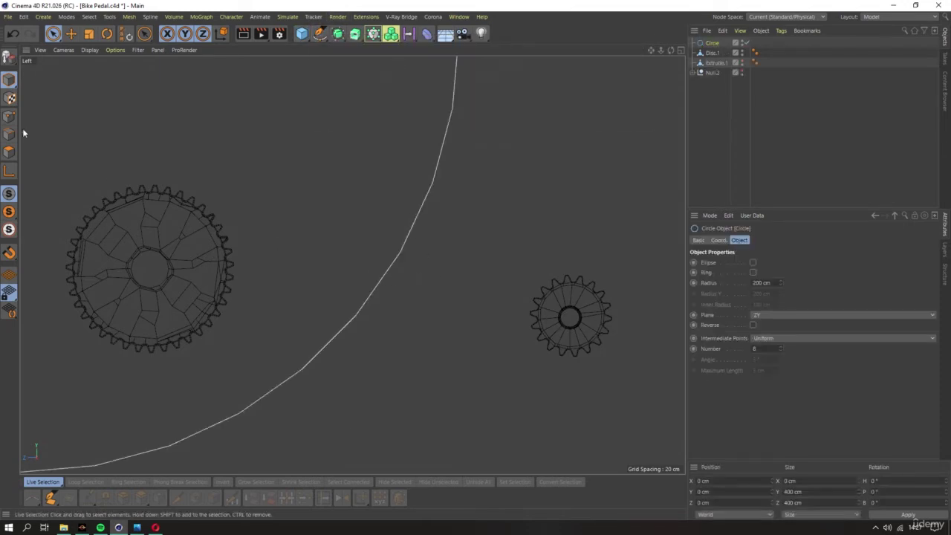
click(109, 16)
click(130, 79)
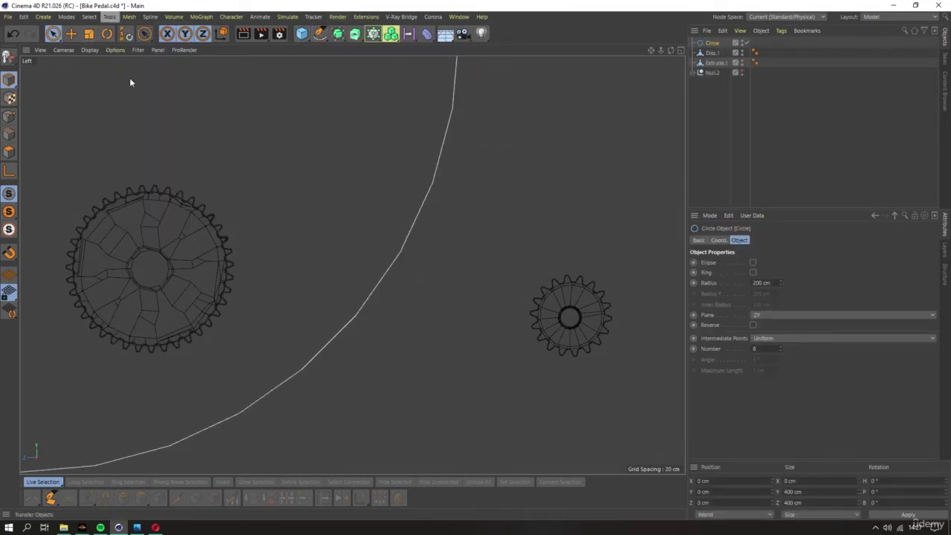
middle_drag(161, 264, 309, 262)
key(F1)
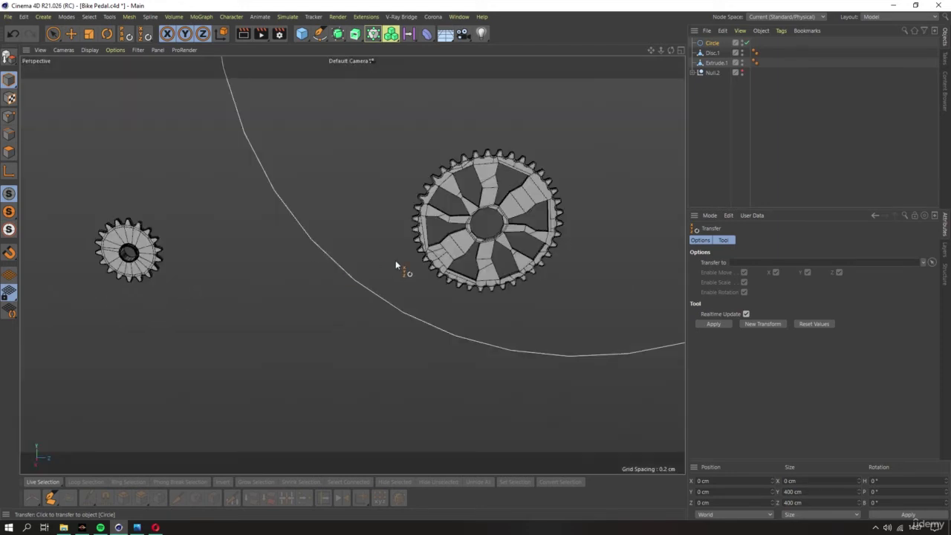
click(464, 240)
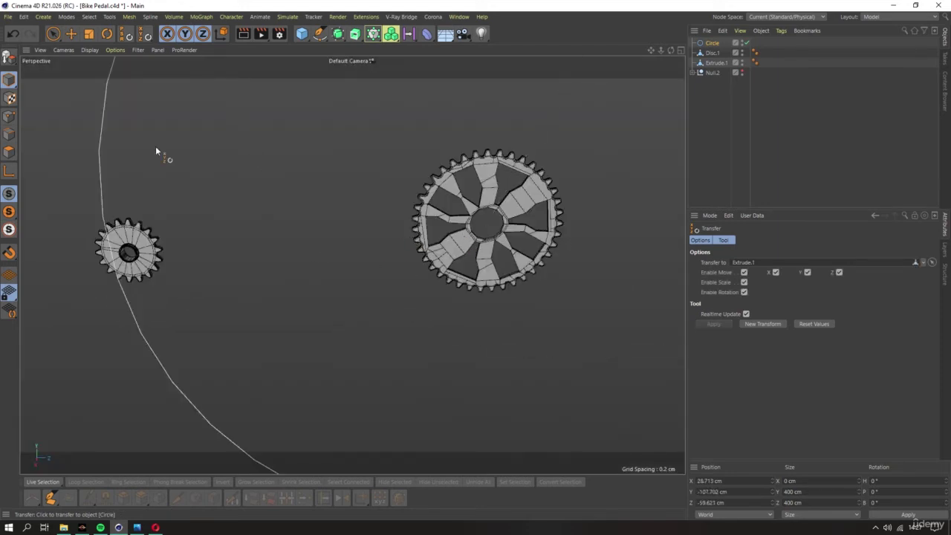
key(space)
Duplicate the circle and Transfer the copy onto the small gear, Disc.1
key(ctrl+c)
key(ctrl+v)
key(ctrl+shift+z)
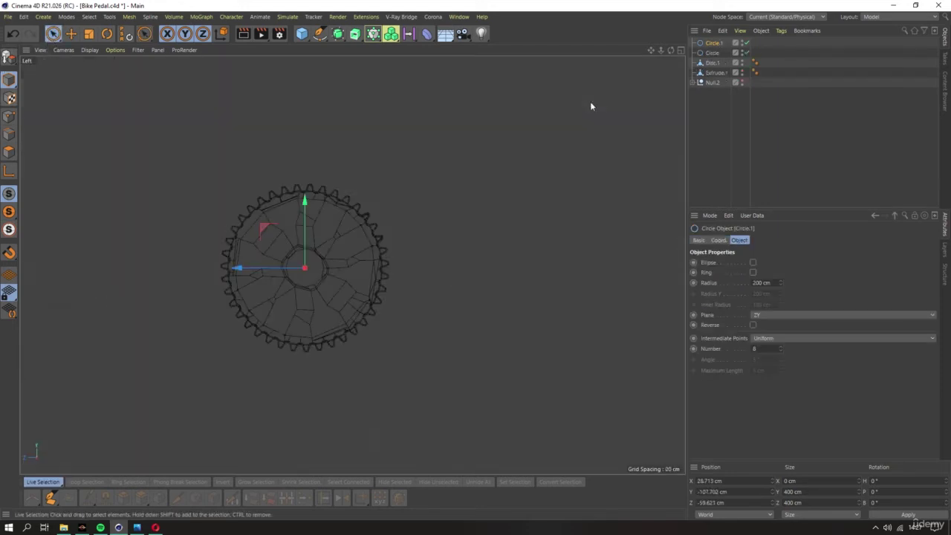
key(F1)
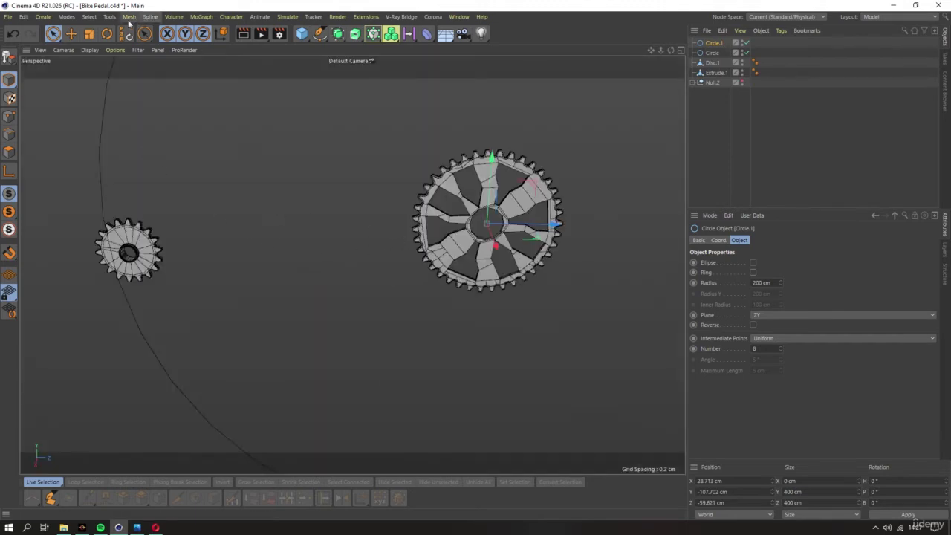
click(109, 17)
click(126, 78)
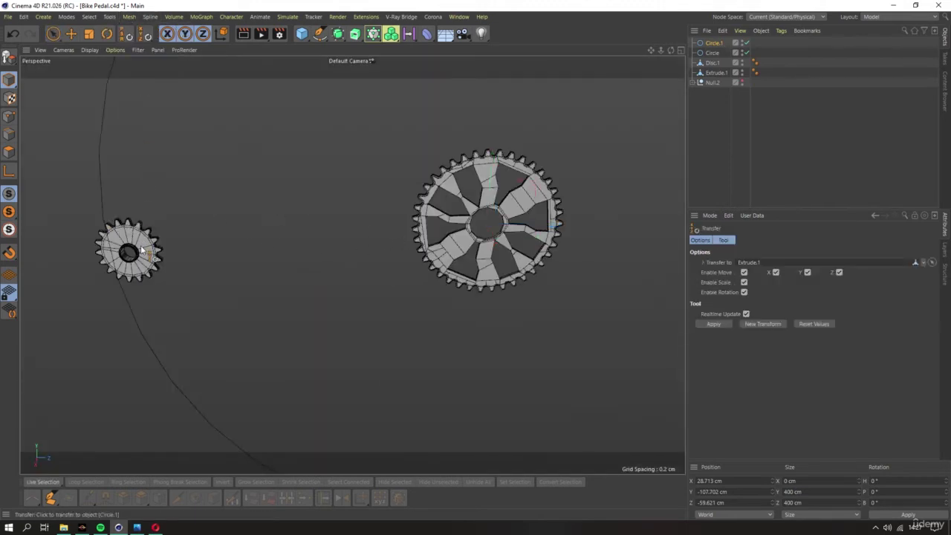
key(o)
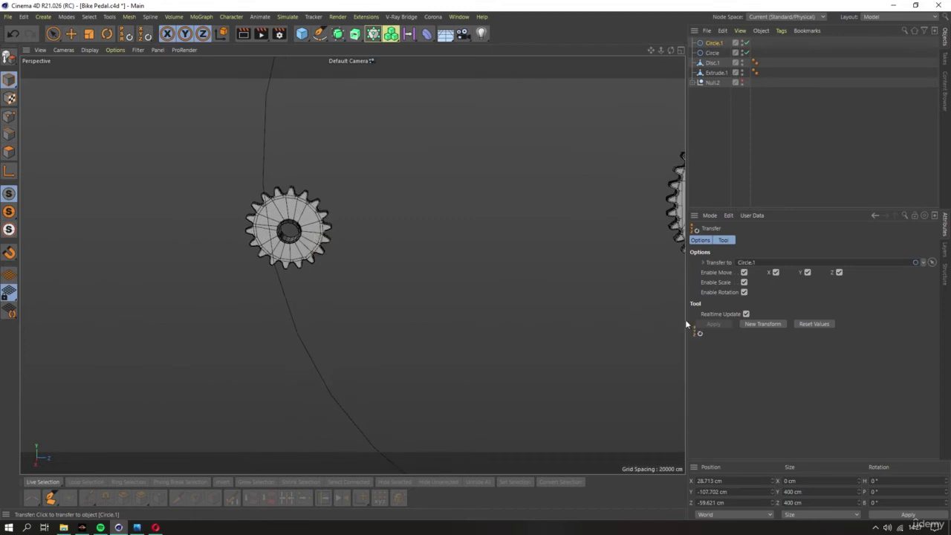
click(672, 201)
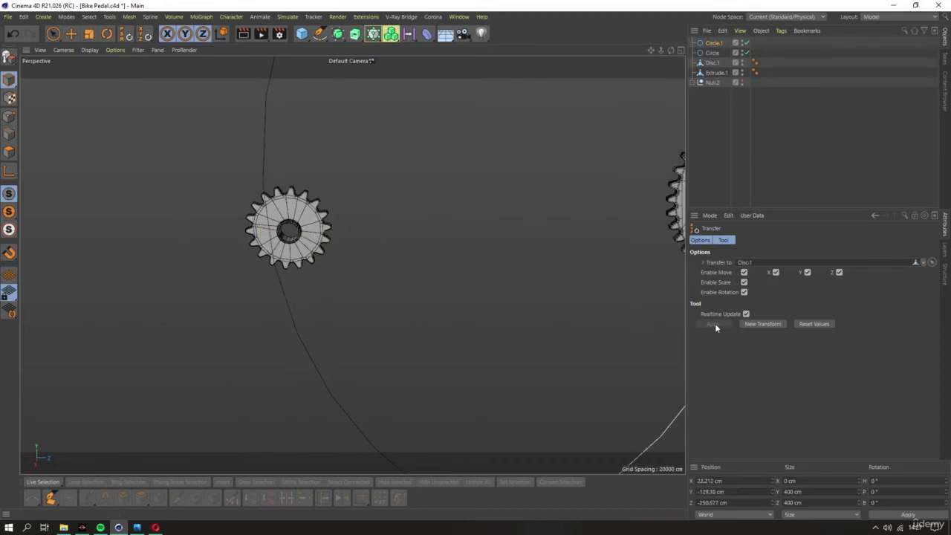
key(h)
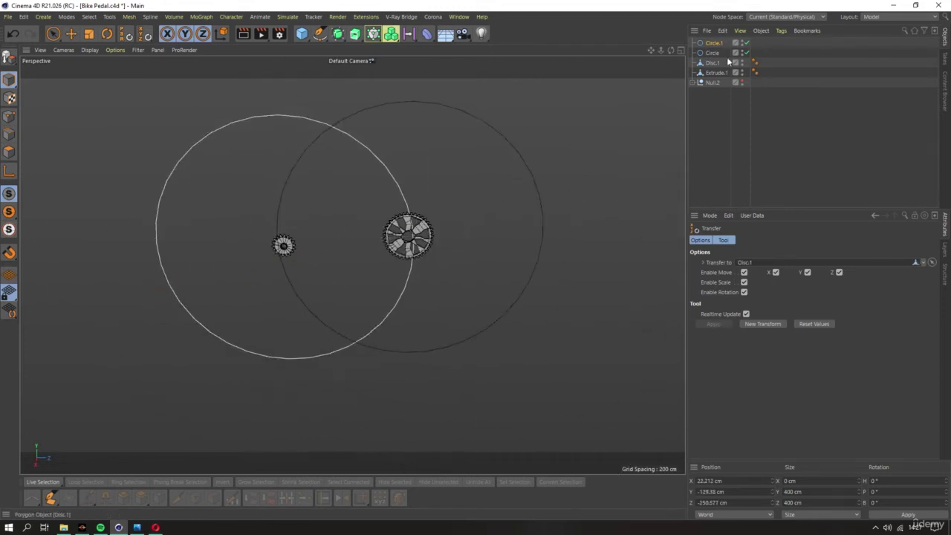
key(XF86AudioLowerVolume)
key(XF86AudioLowerVolume)
key(XF86AudioLowerVolume)
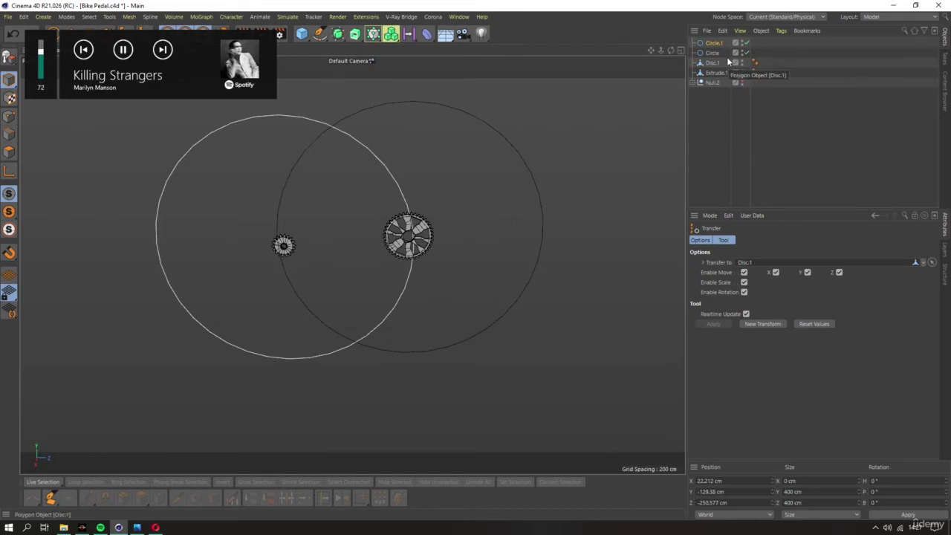
key(XF86AudioLowerVolume)
alt+drag(614, 115, 470, 202)
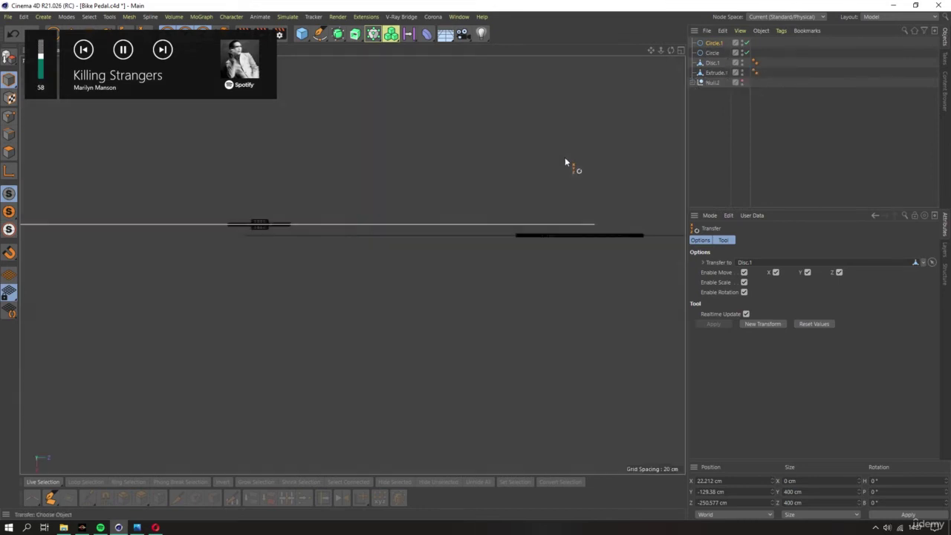
scroll(416, 234, up, 3)
Scale the big gear's circle down until it hugs the chainring teeth
scroll(340, 234, up, 2)
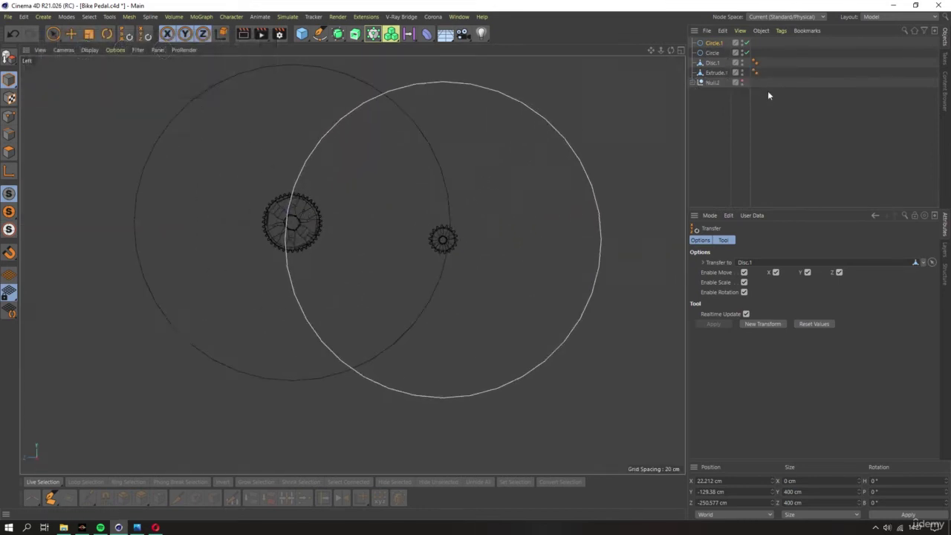
click(701, 54)
click(88, 33)
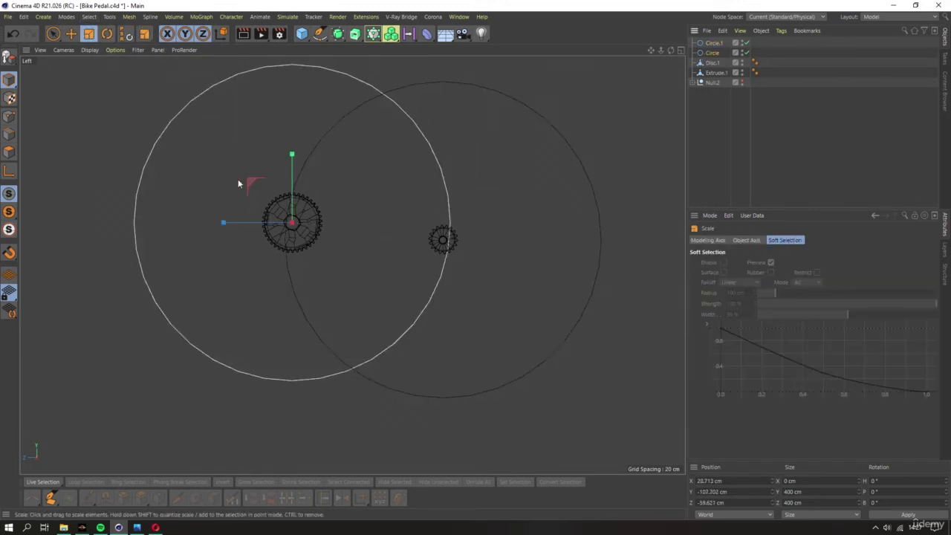
scroll(241, 182, up, 5)
scroll(384, 245, up, 2)
drag(473, 150, 253, 333)
scroll(441, 275, up, 3)
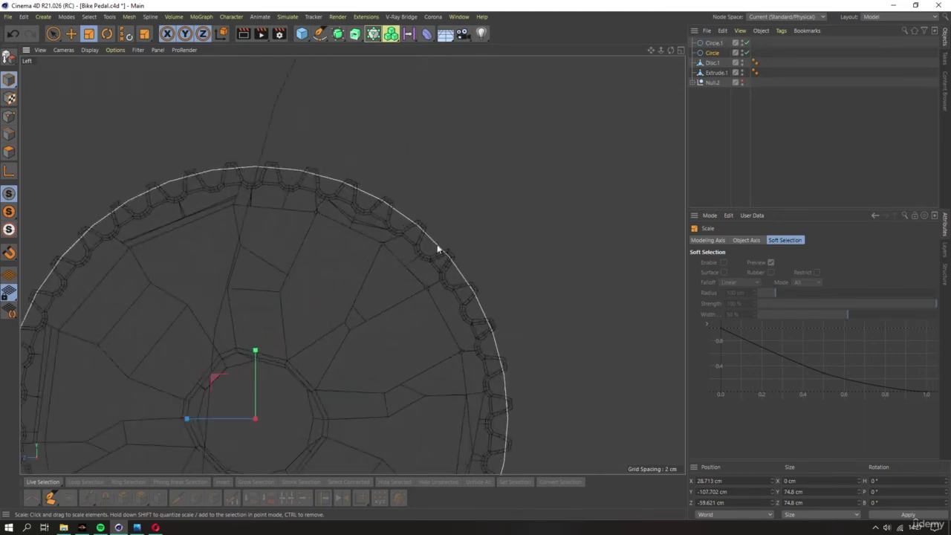
scroll(437, 245, up, 2)
drag(433, 232, 423, 238)
scroll(384, 243, down, 3)
scroll(344, 248, down, 3)
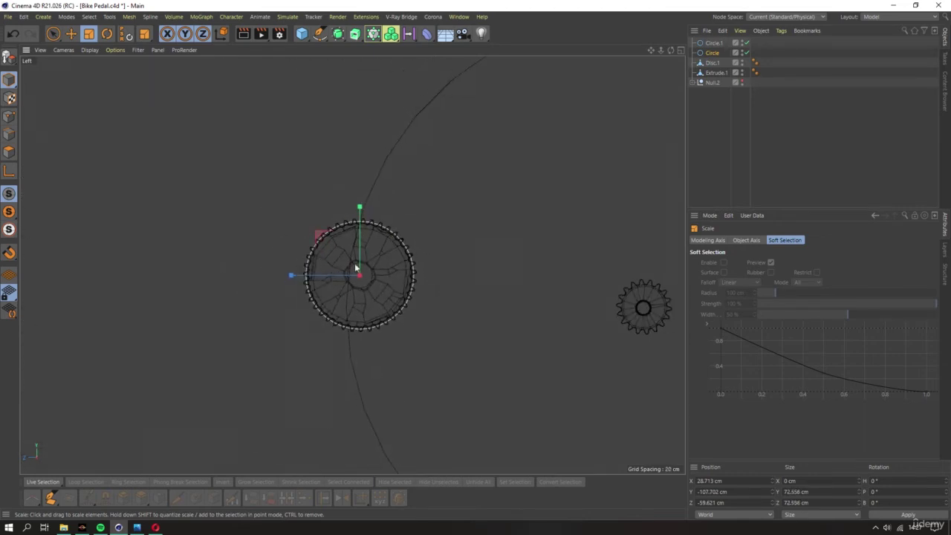
alt+middle_drag(624, 193, 512, 166)
Scale the small gear's circle down to fit the sprocket
click(555, 261)
scroll(569, 252, up, 3)
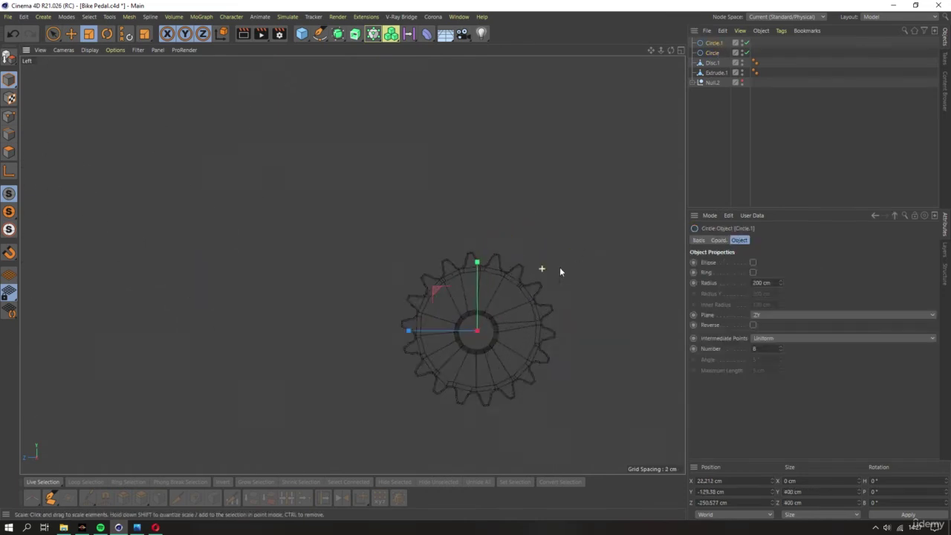
scroll(564, 222, up, 2)
drag(450, 247, 290, 332)
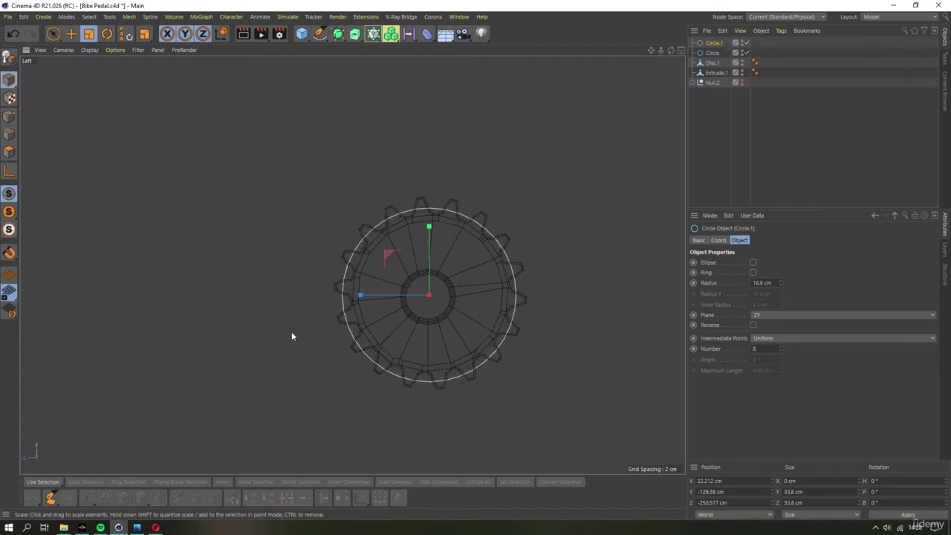
scroll(444, 269, up, 2)
scroll(403, 272, down, 5)
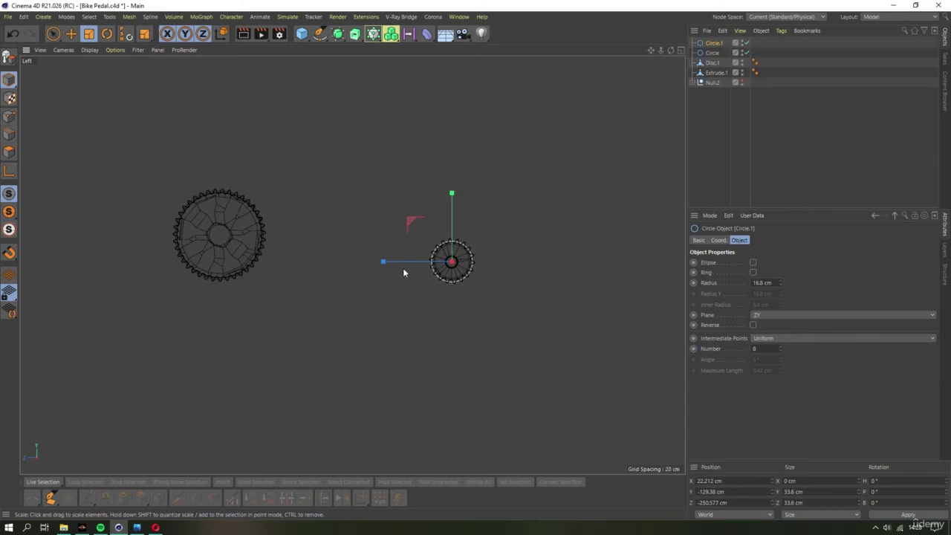
Copy both circles as Circle.2 and Circle.3, then select the original two circles
click(345, 236)
click(713, 42)
click(711, 52)
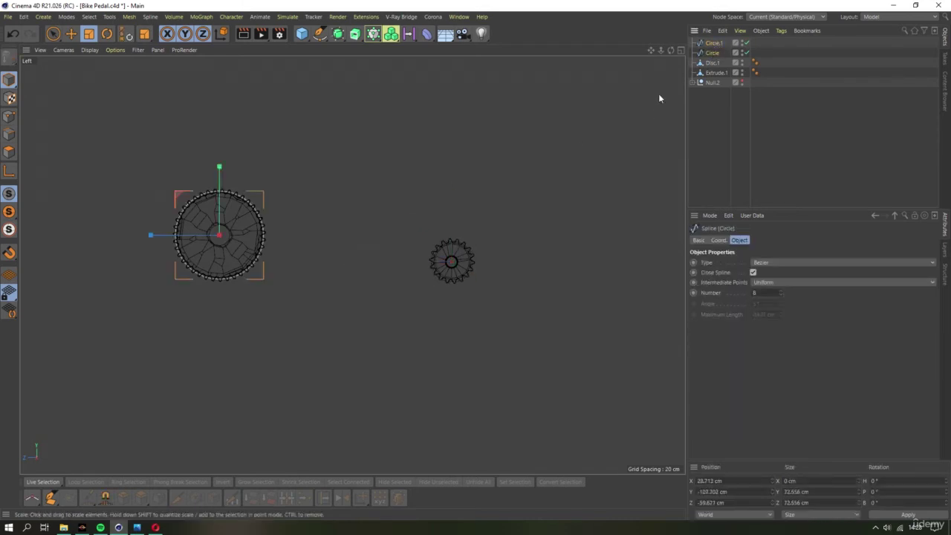
click(53, 34)
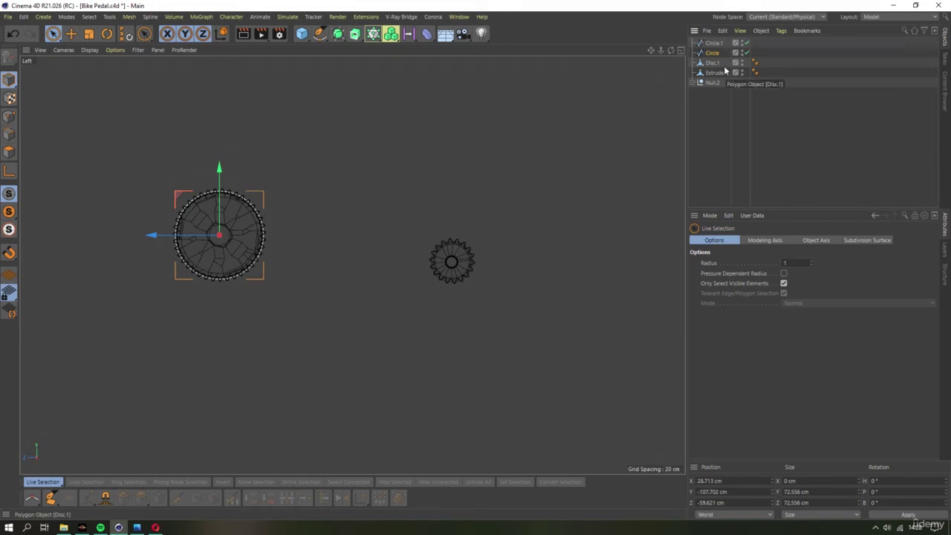
key(Up)
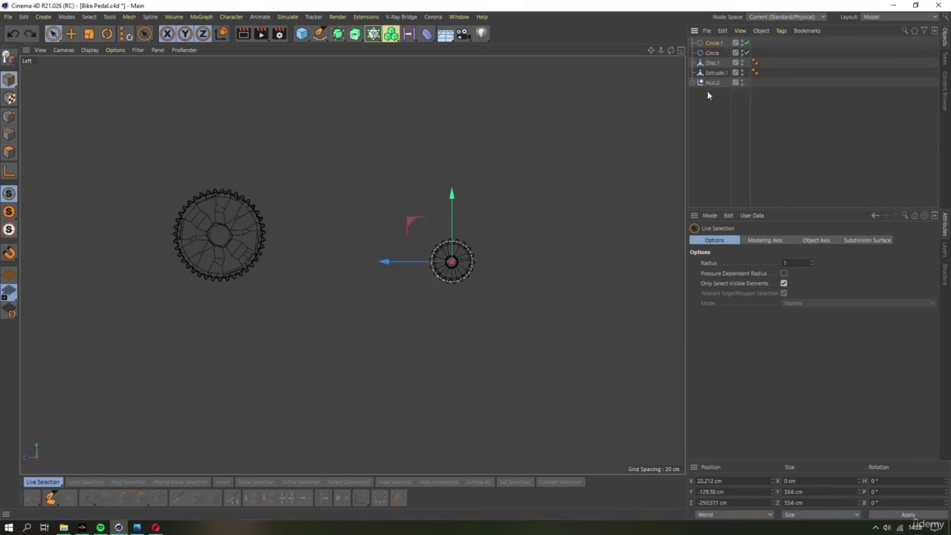
ctrl+click(712, 54)
key(ctrl+c)
key(ctrl+v)
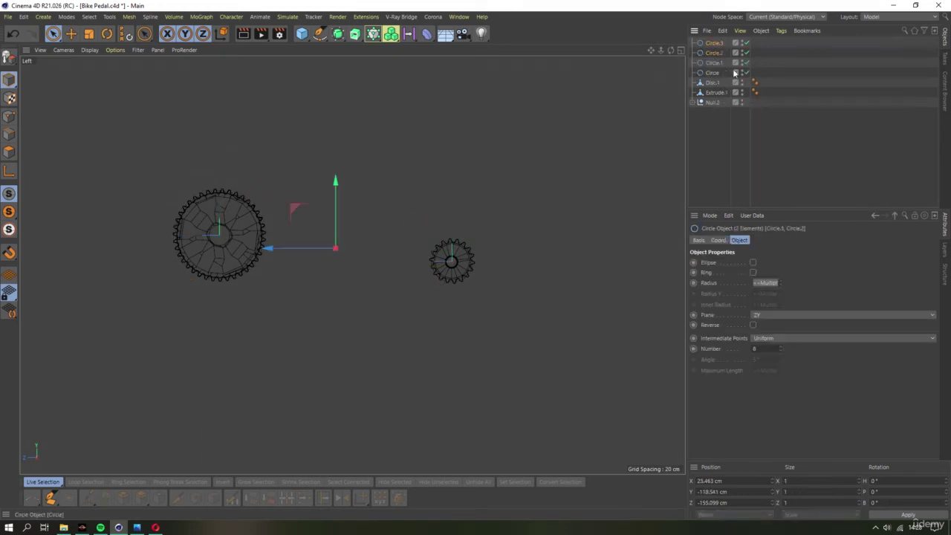
click(713, 63)
ctrl+click(711, 72)
Group the original circles under a Null and make the copied circles editable
key(alt+g)
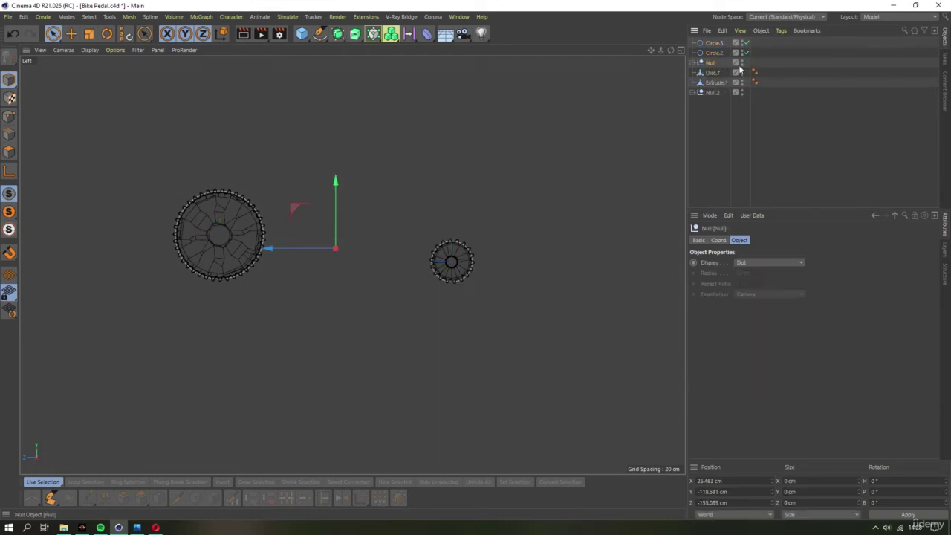
key(c)
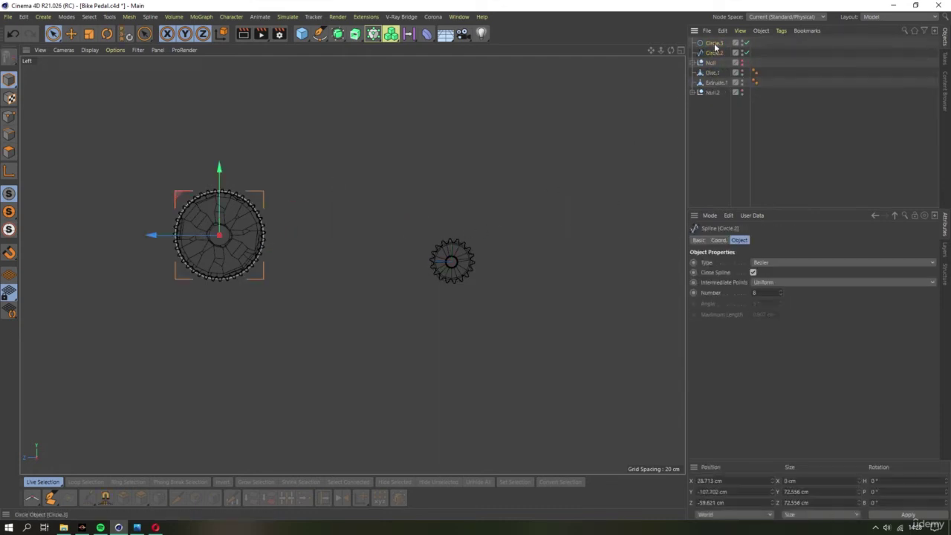
click(452, 253)
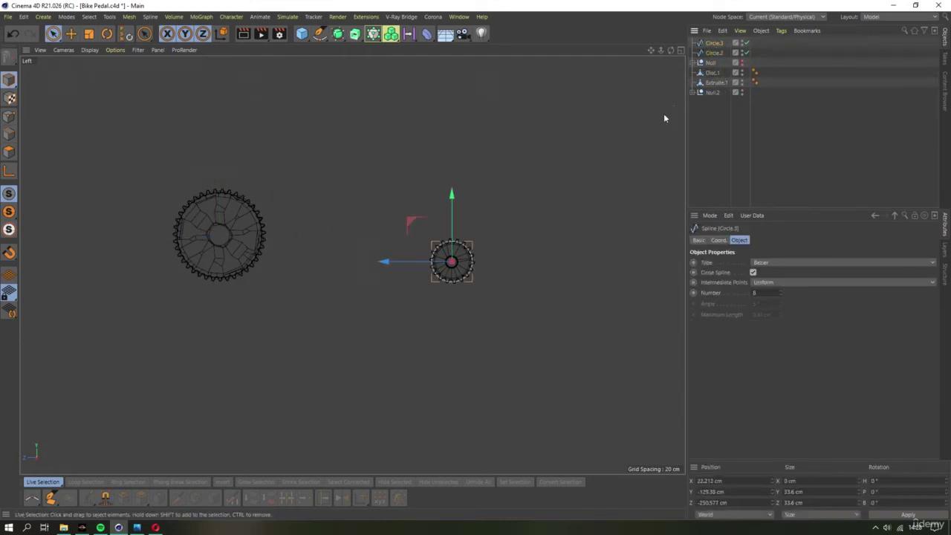
ctrl+click(713, 53)
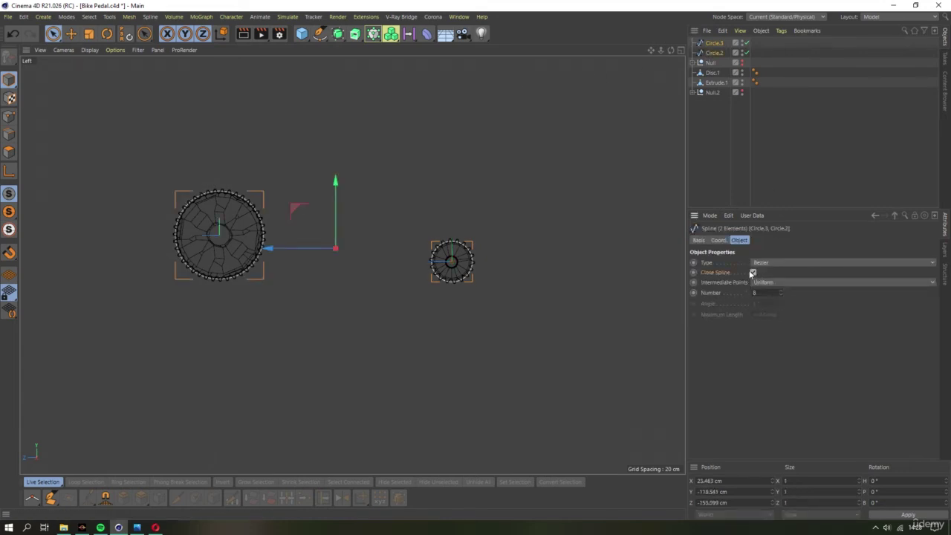
click(527, 313)
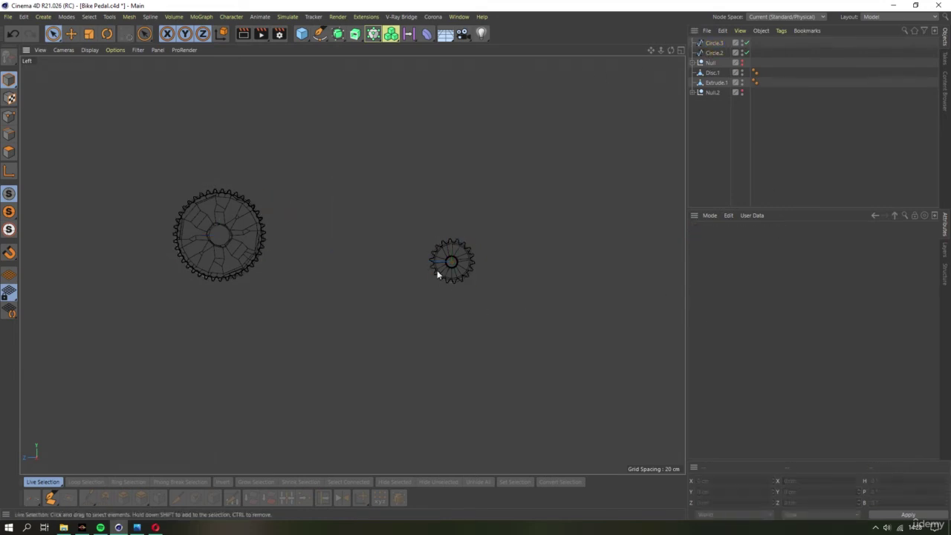
Rotate Circle.3 on the small gear by about 73.9°
scroll(437, 270, up, 4)
click(710, 43)
scroll(522, 276, up, 3)
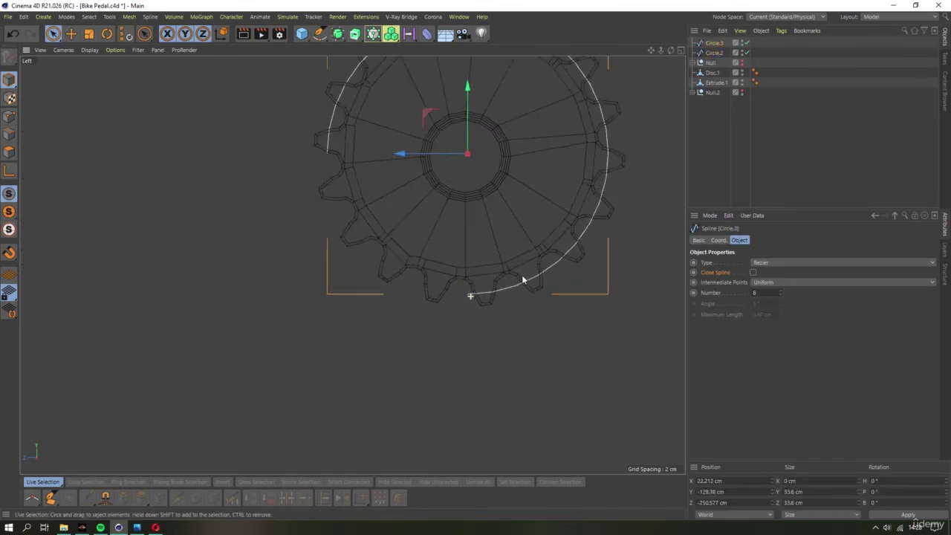
scroll(450, 325, down, 2)
click(106, 34)
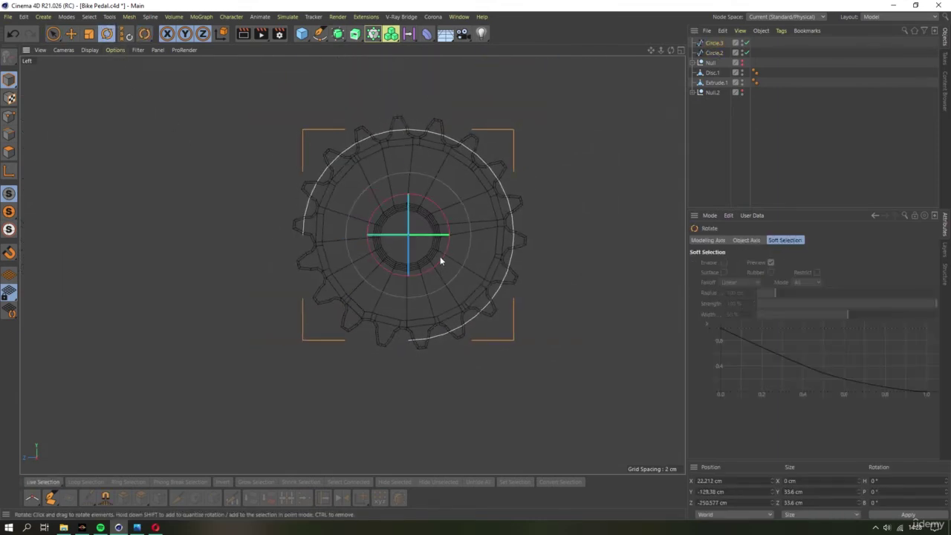
mouse_move(441, 260)
mouse_down()
mouse_move(429, 299)
mouse_move(410, 318)
mouse_move(375, 327)
mouse_up()
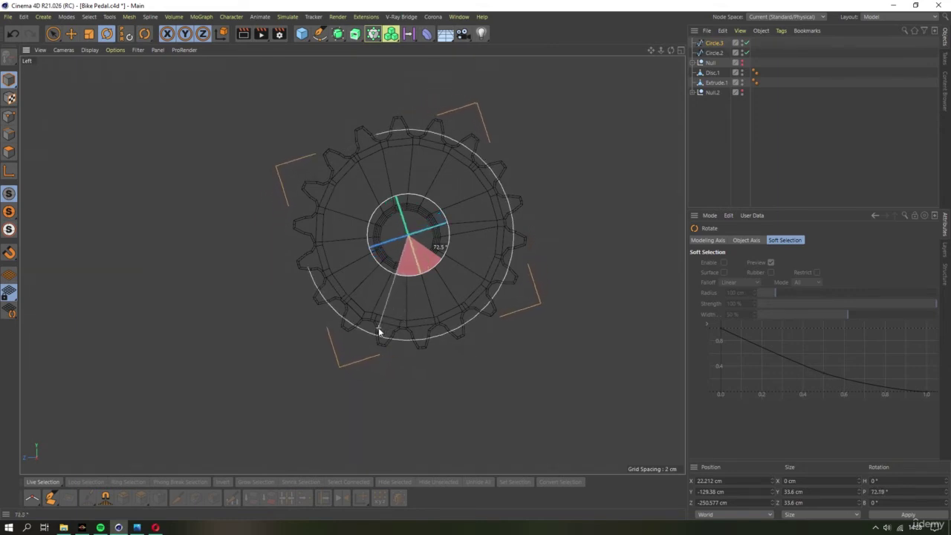
scroll(375, 327, down, 5)
Rotate Circle.2 on the big gear to P -130.908°
key(h)
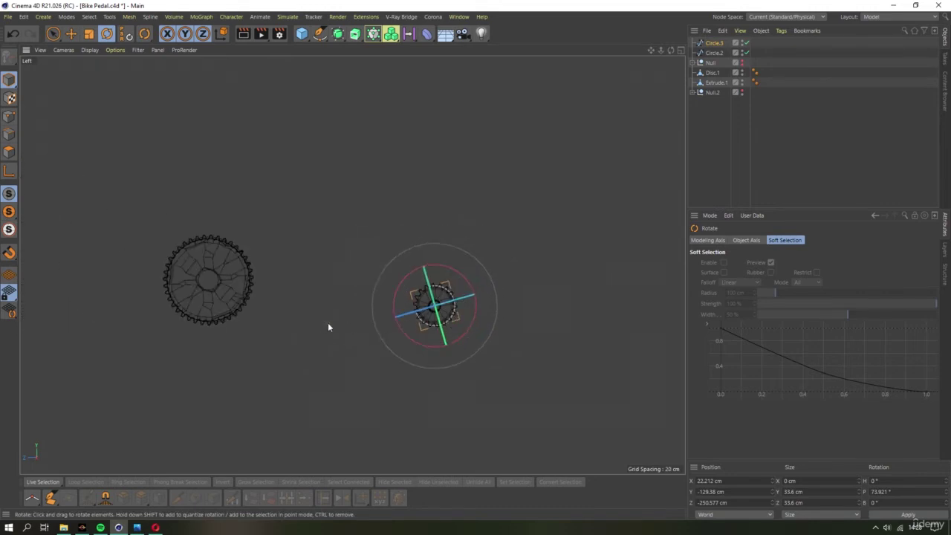
click(299, 295)
scroll(290, 291, up, 2)
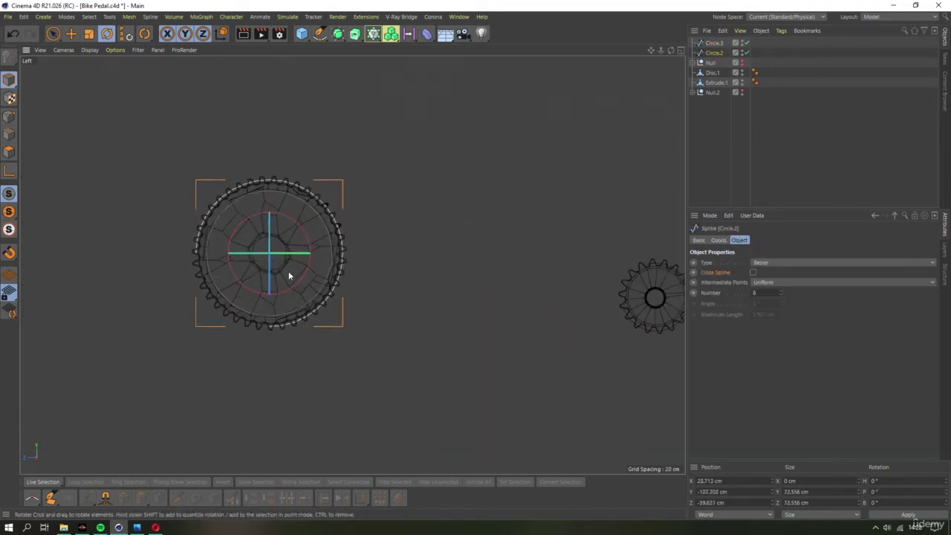
mouse_move(285, 291)
mouse_down()
mouse_move(384, 285)
mouse_move(433, 221)
mouse_move(406, 138)
mouse_move(376, 106)
mouse_move(346, 103)
mouse_up()
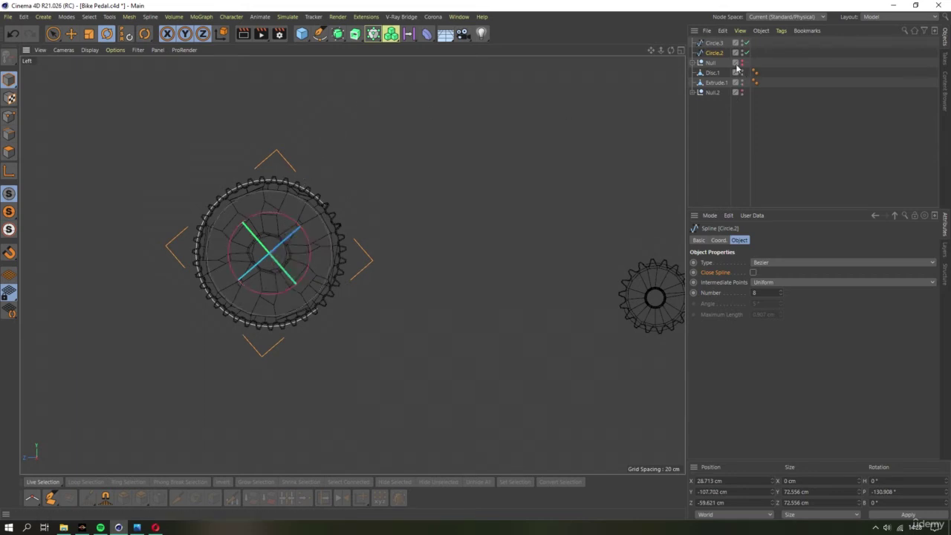
Combine the two circles into one spline with Connect Objects + Delete
right_click(708, 47)
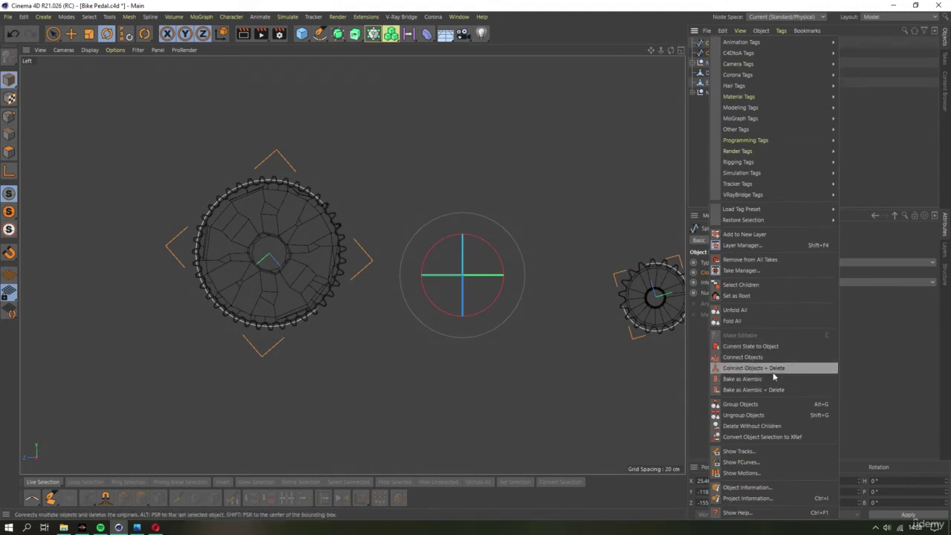
click(766, 368)
click(9, 116)
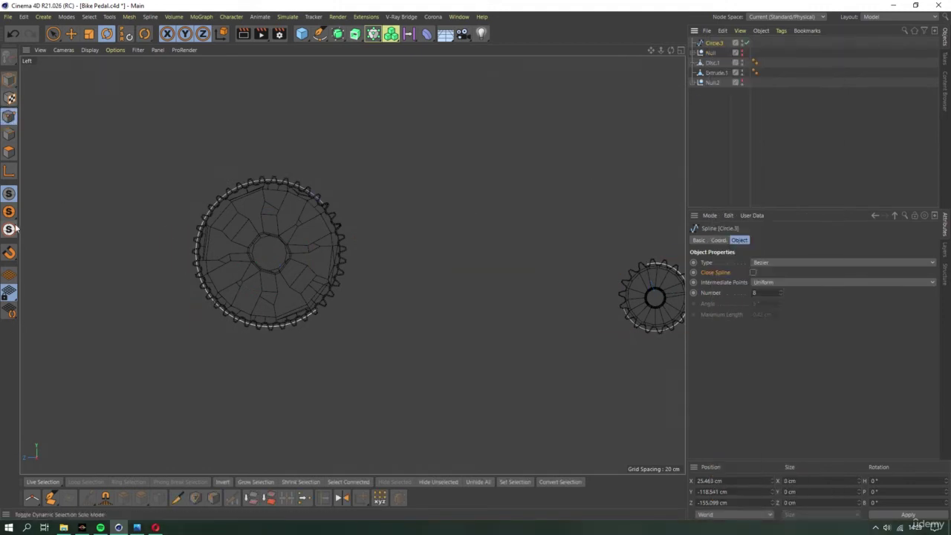
alt+middle_drag(401, 267, 278, 240)
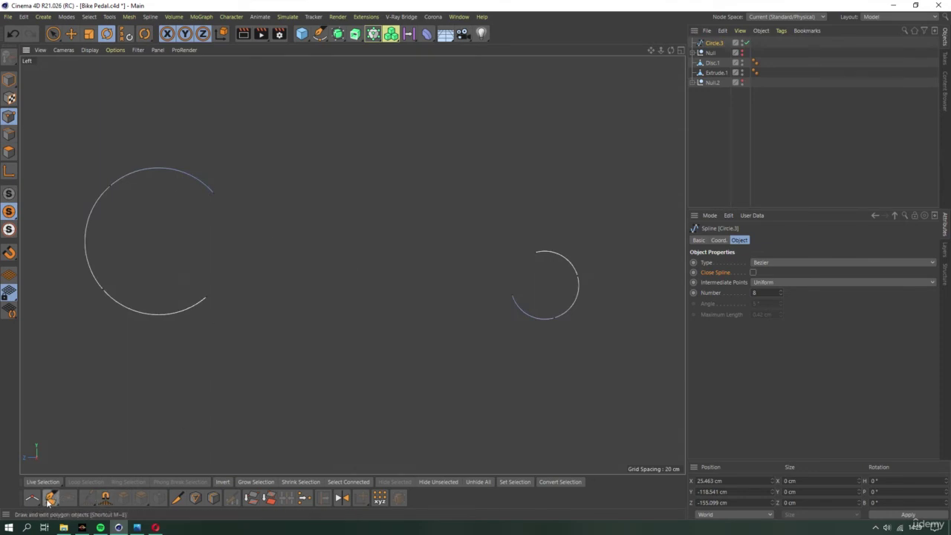
Draw upper and lower Spline Pen curves bridging the big and small circles
click(320, 33)
drag(214, 194, 233, 216)
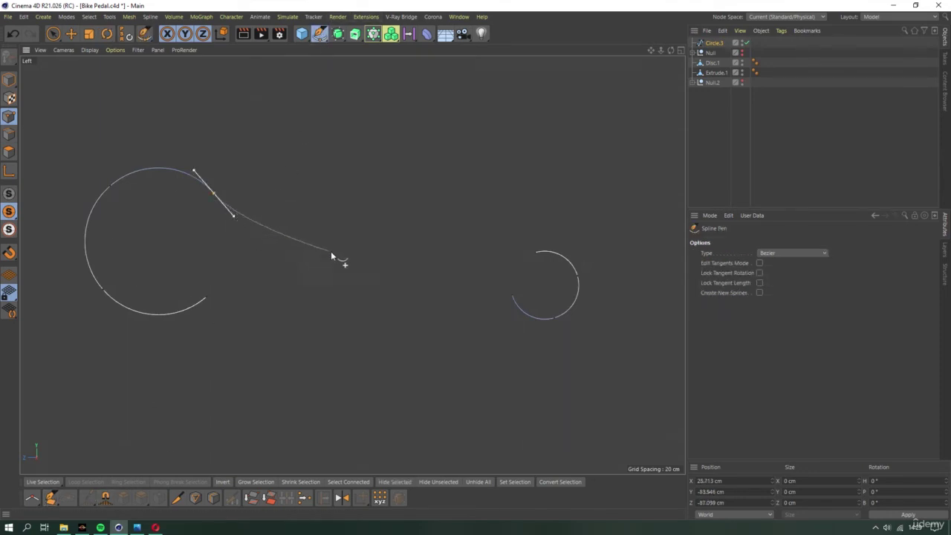
click(532, 252)
drag(511, 295, 508, 282)
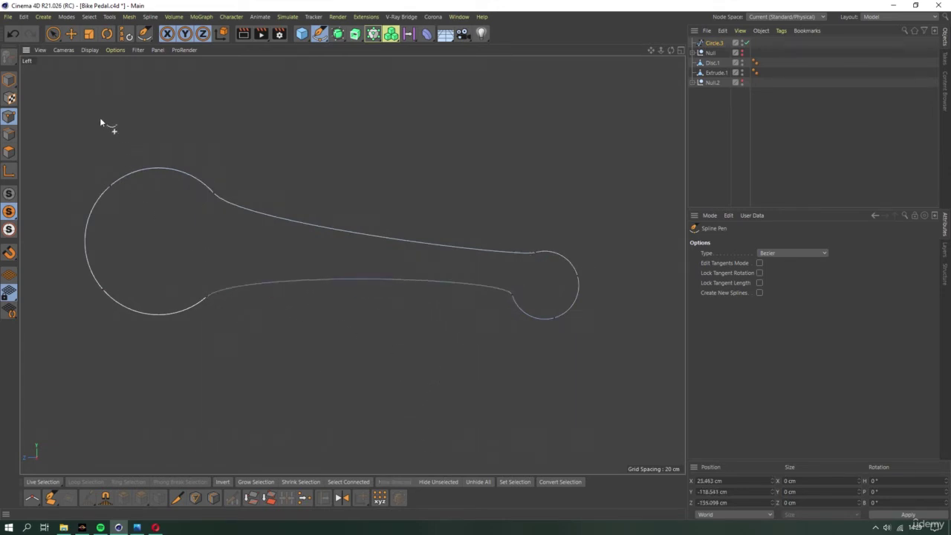
Apply Soft Interpolation to the four joint points of the new curves
click(58, 36)
mouse_move(213, 205)
mouse_down()
mouse_move(505, 251)
mouse_move(510, 282)
mouse_move(240, 278)
mouse_move(219, 301)
mouse_up()
right_click(219, 300)
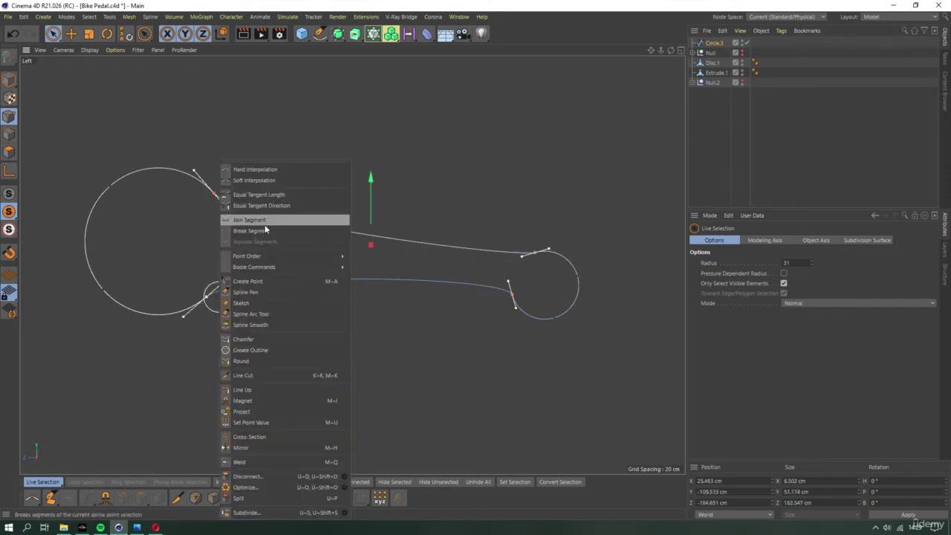
click(264, 190)
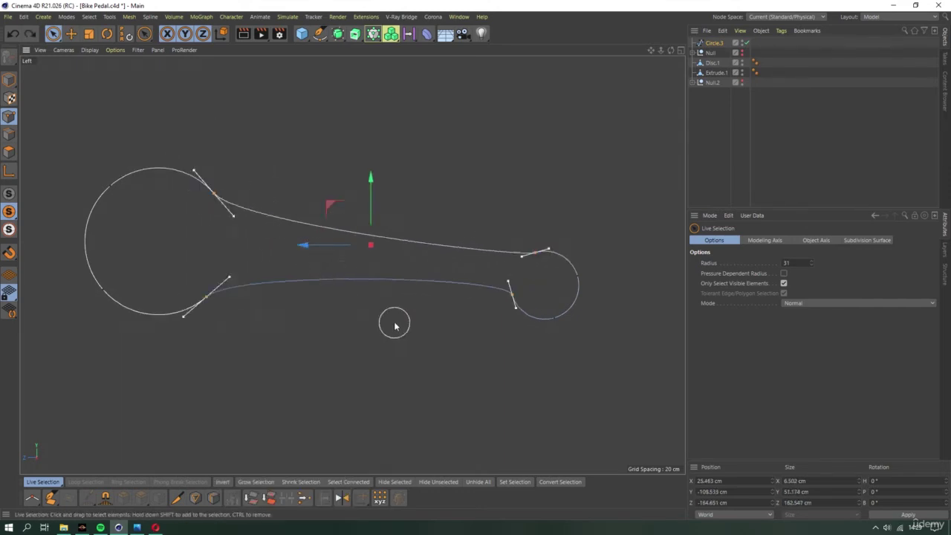
click(283, 325)
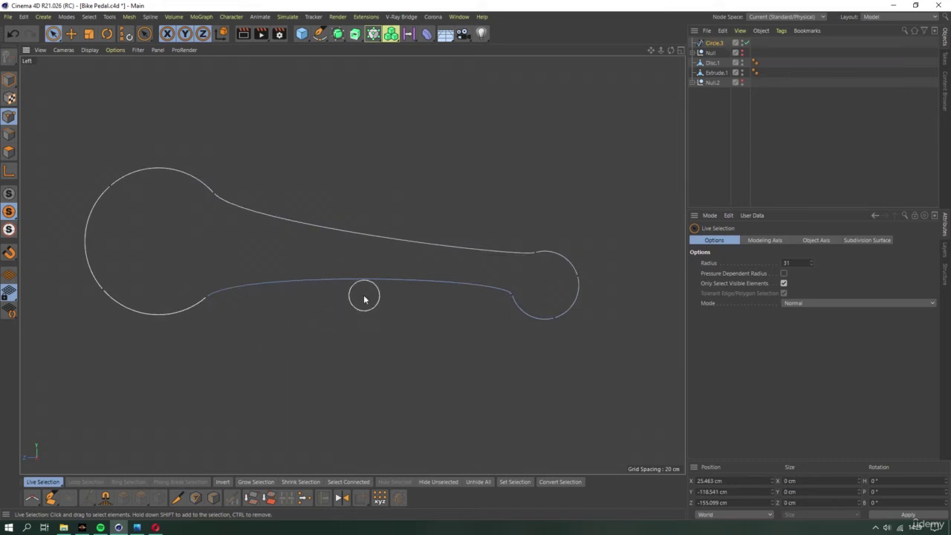
Line-cut a point into both chain runs and select those middle points
key(k)
key(k)
drag(367, 216, 351, 296)
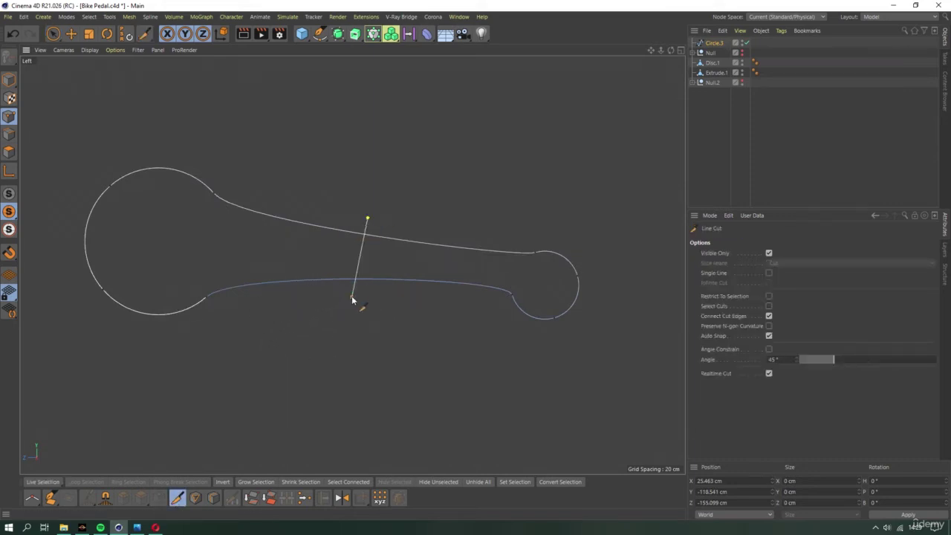
drag(53, 42, 82, 60)
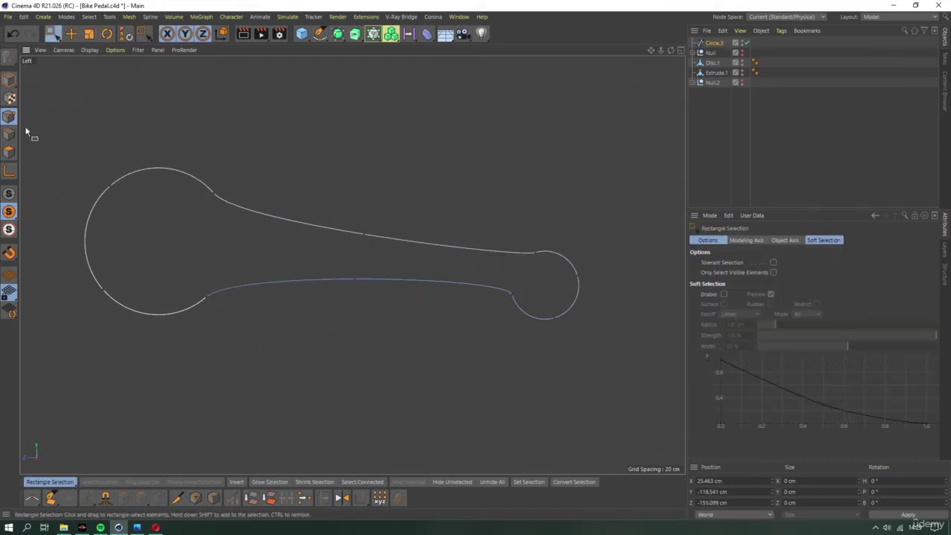
drag(379, 289, 275, 220)
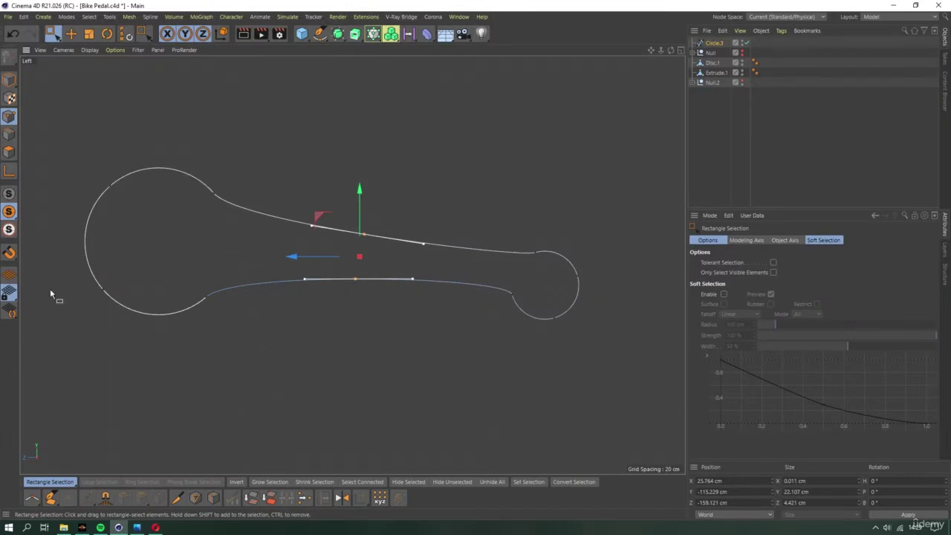
scroll(213, 229, up, 1)
scroll(245, 195, up, 3)
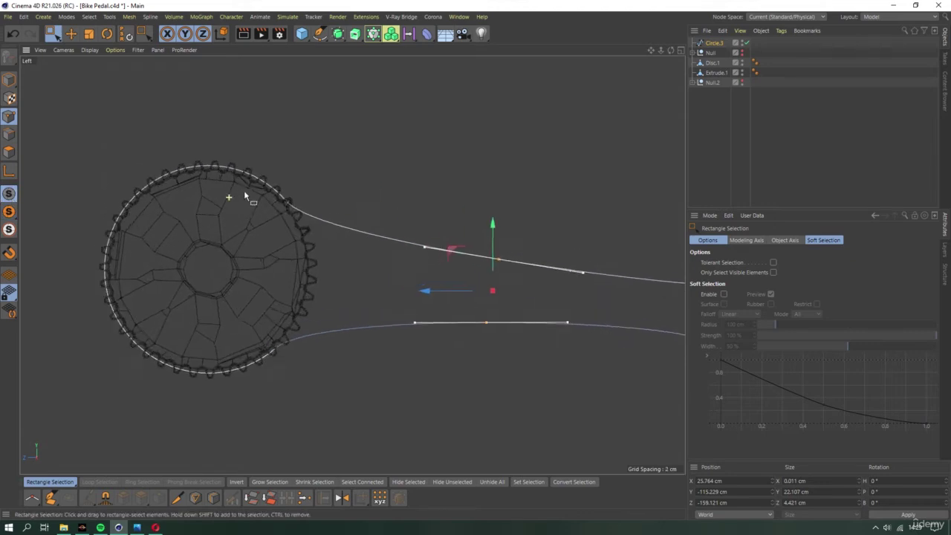
scroll(249, 194, up, 1)
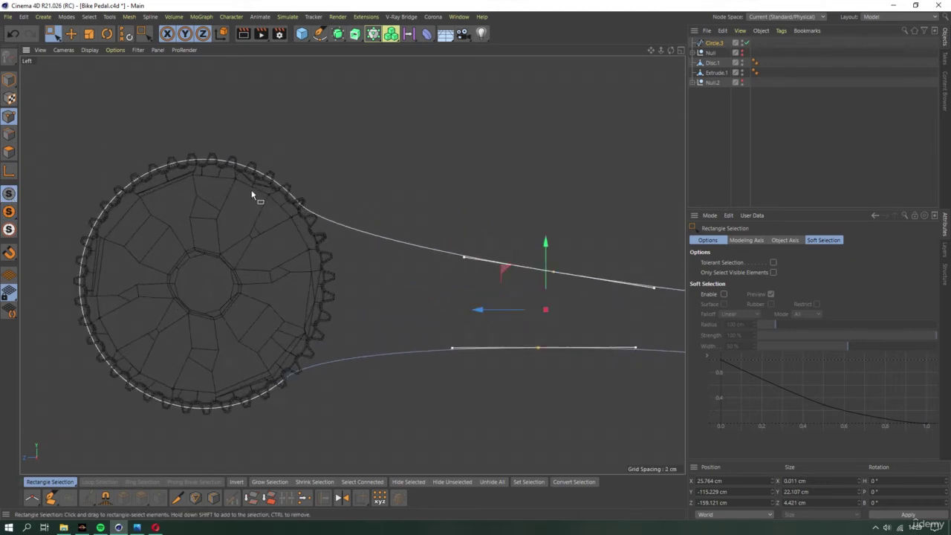
Delete the middle points of both runs so they become straight
click(177, 498)
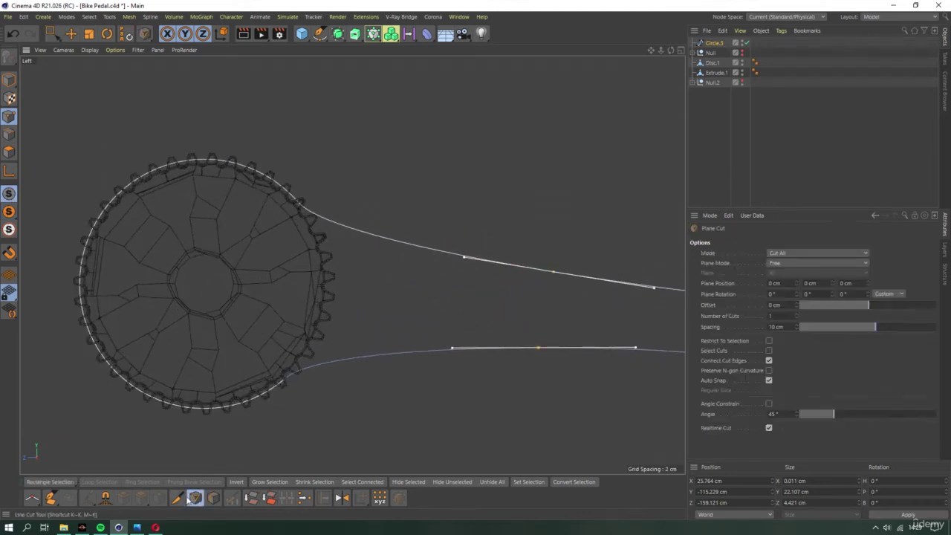
middle_drag(277, 331, 323, 283)
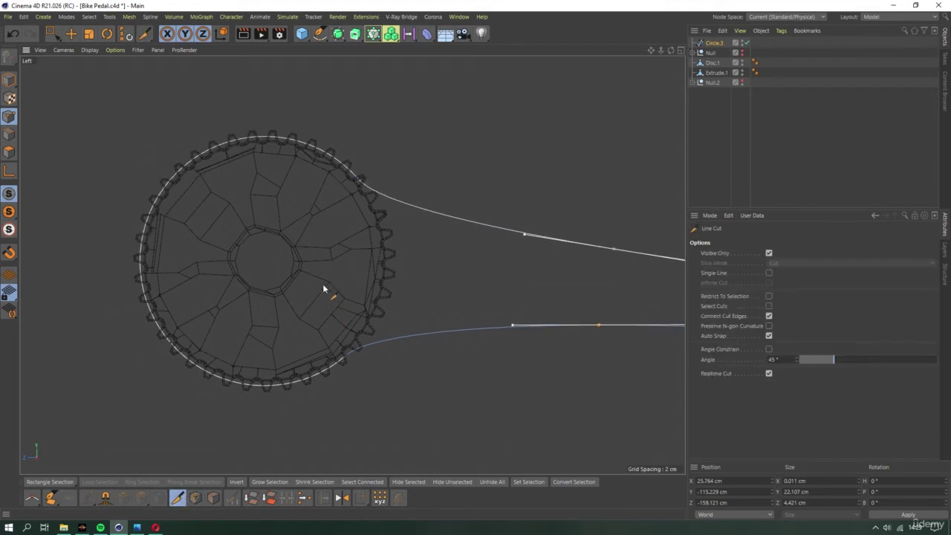
click(271, 125)
key(0)
click(359, 180)
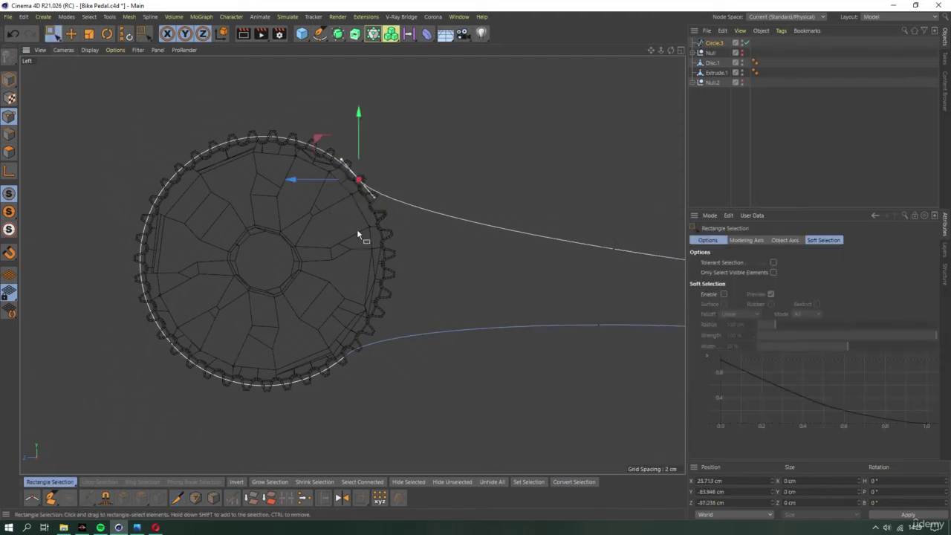
drag(403, 322, 340, 386)
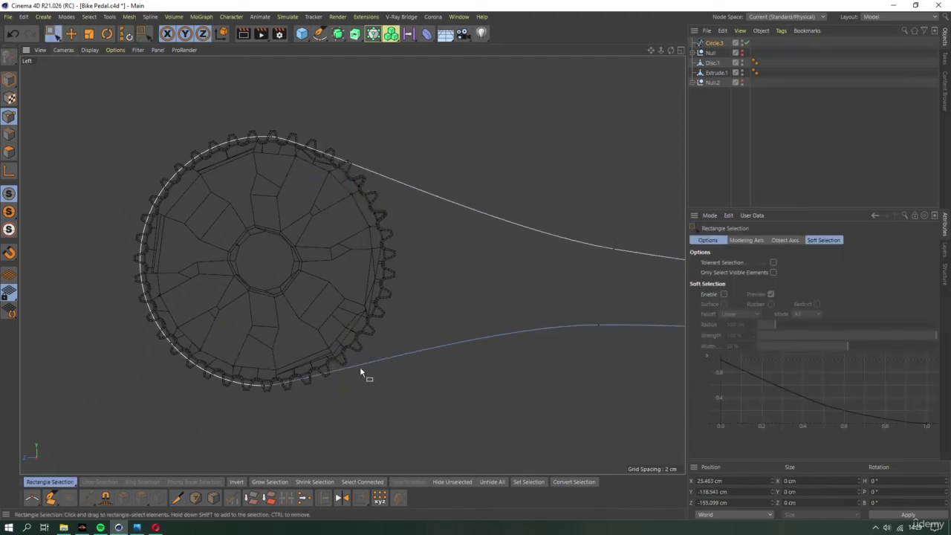
scroll(432, 366, down, 3)
key(Delete)
drag(465, 280, 499, 310)
key(Delete)
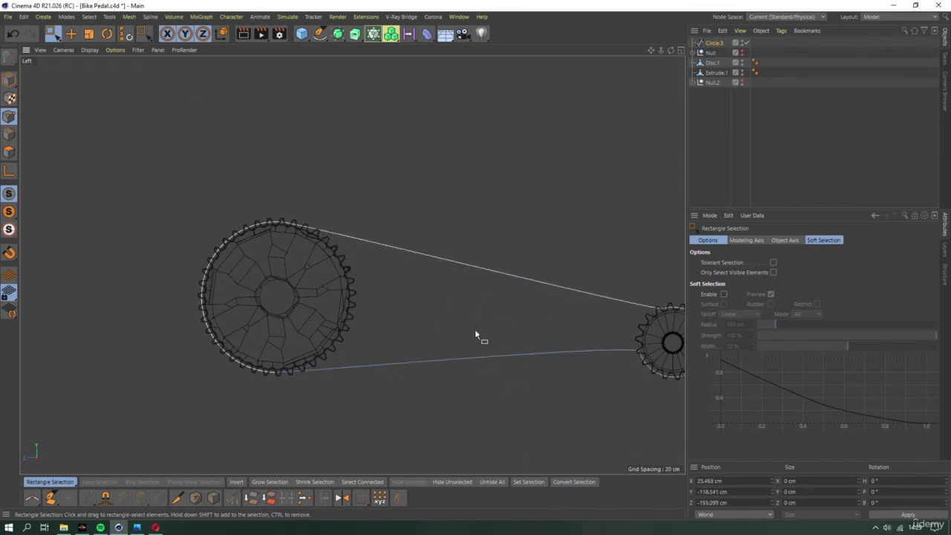
Try a line cut across the top of the small gear, then cancel it
middle_drag(483, 338, 416, 334)
scroll(496, 326, up, 3)
scroll(496, 327, up, 1)
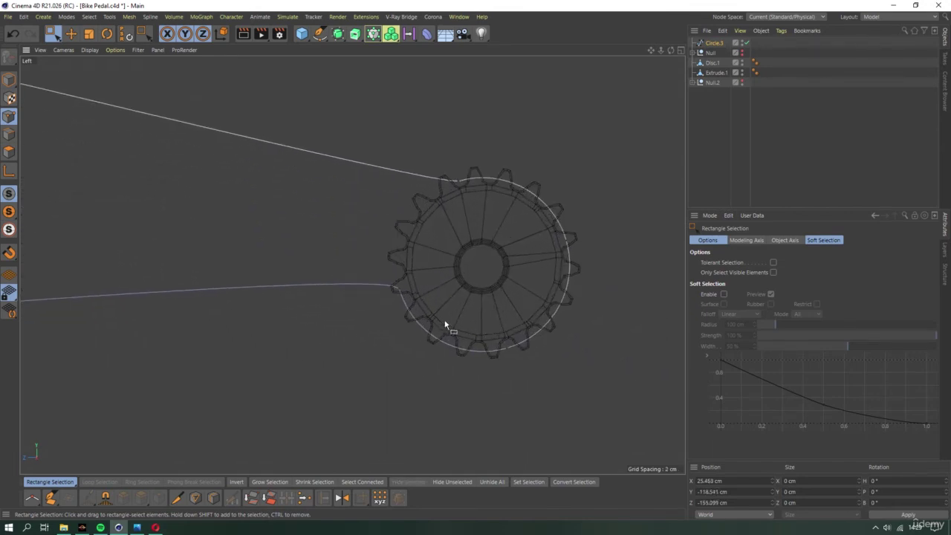
click(176, 497)
click(494, 159)
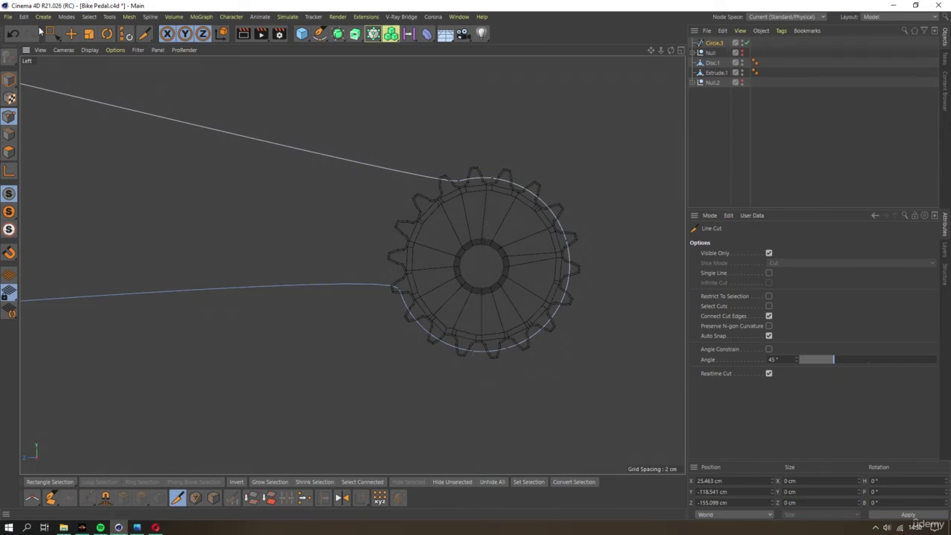
key(space)
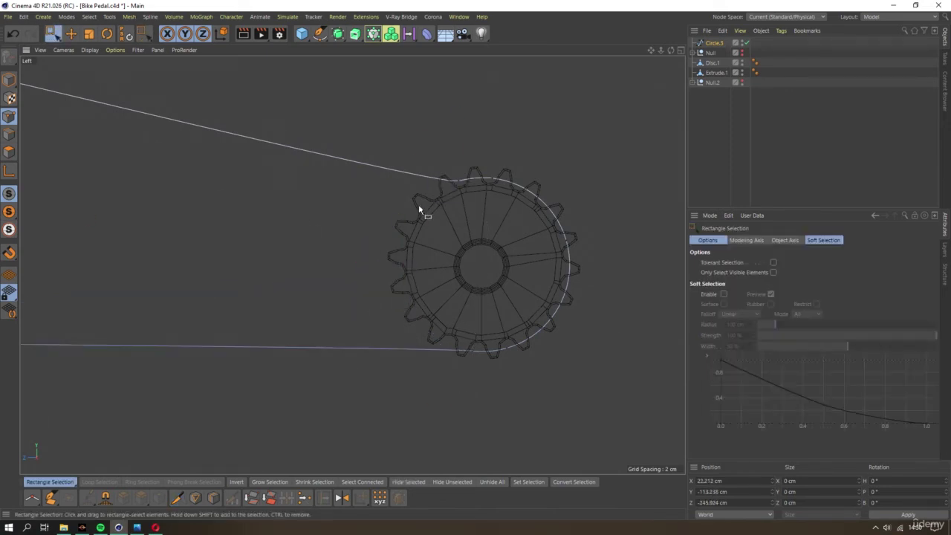
scroll(401, 245, down, 4)
scroll(382, 278, up, 4)
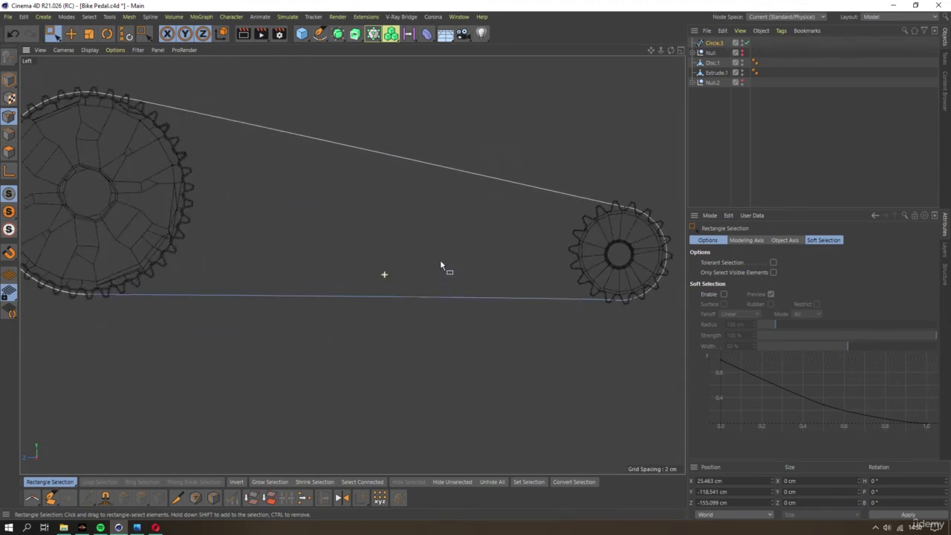
In Top view, cut a point into the straight chain run and adjust it
key(F2)
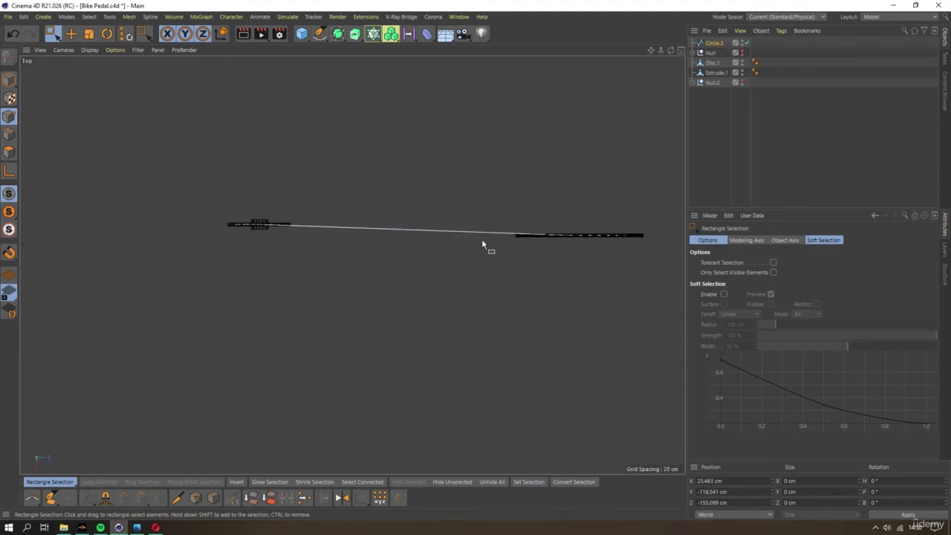
scroll(282, 228, up, 2)
scroll(230, 228, up, 2)
scroll(312, 232, up, 1)
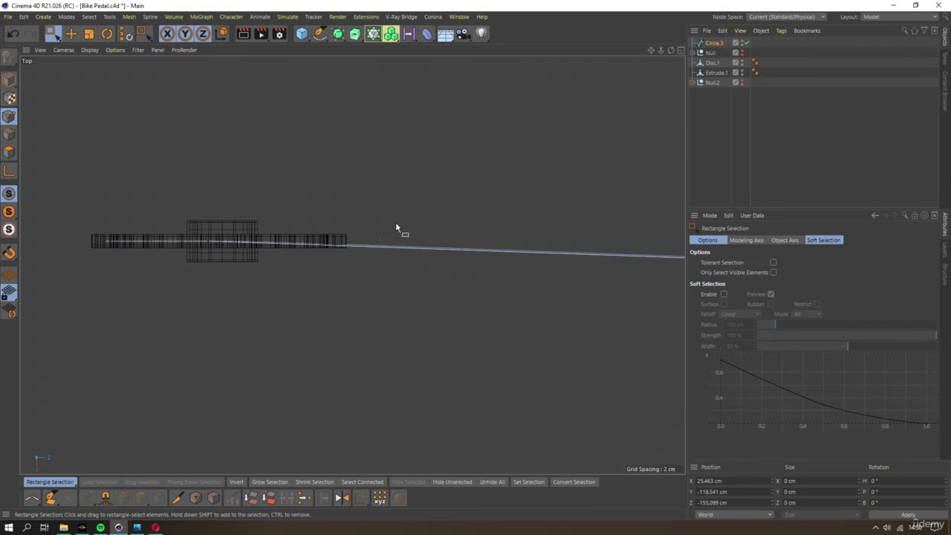
alt+middle_drag(396, 227, 213, 262)
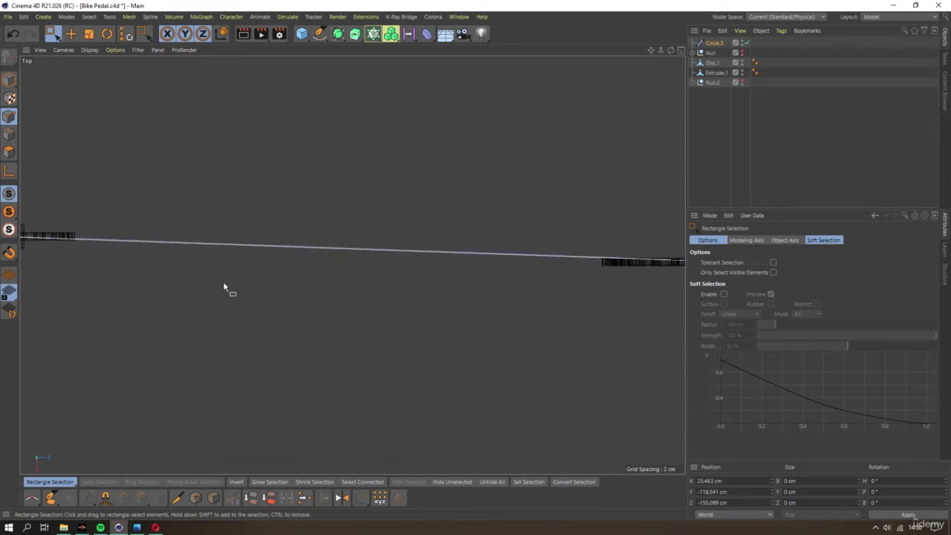
alt+middle_drag(467, 259, 347, 257)
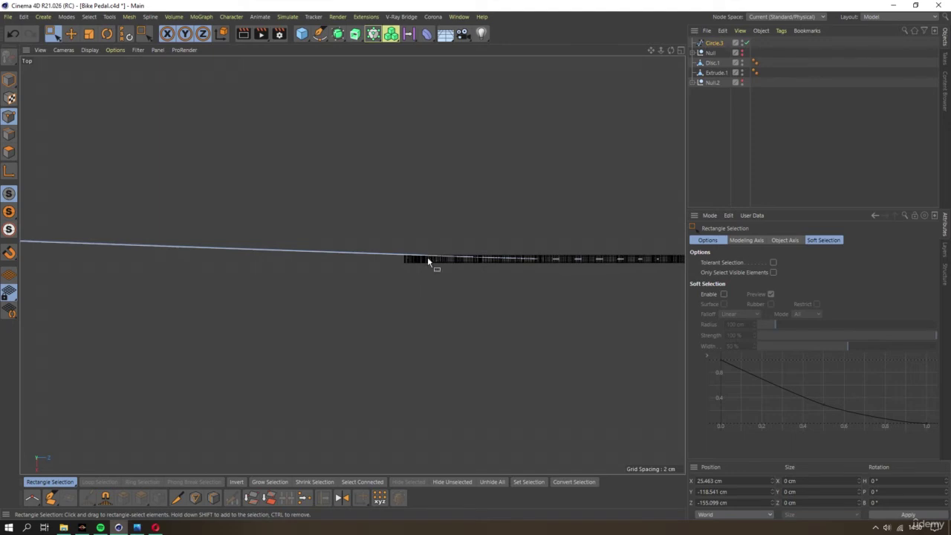
click(177, 498)
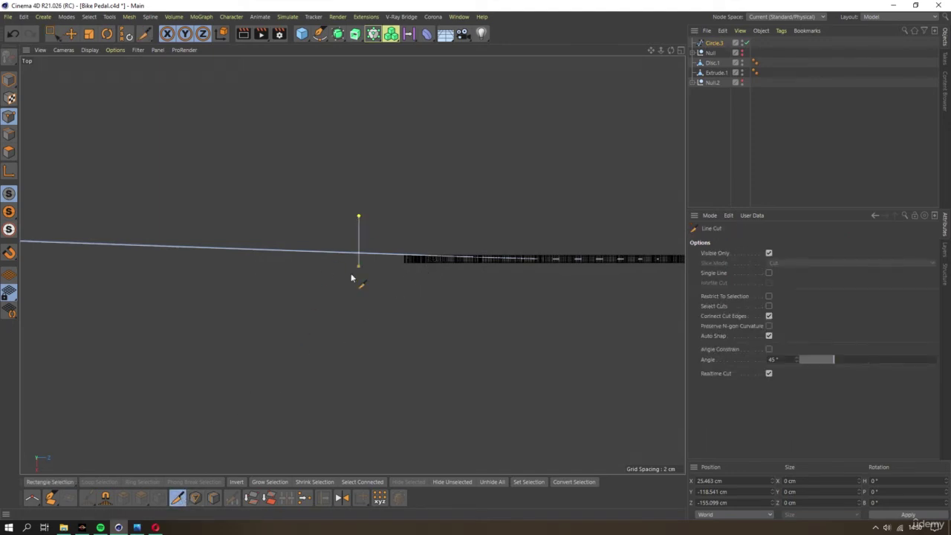
drag(51, 33, 93, 78)
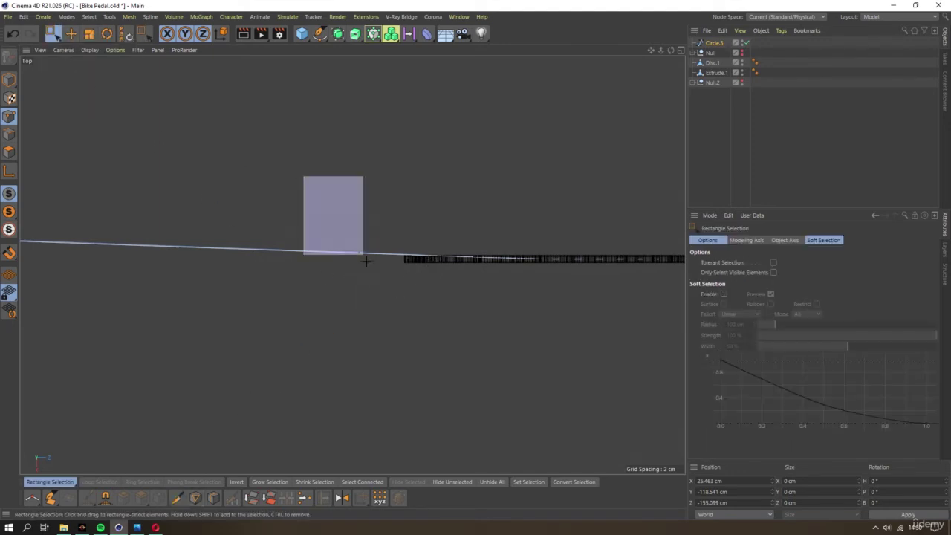
drag(303, 176, 363, 257)
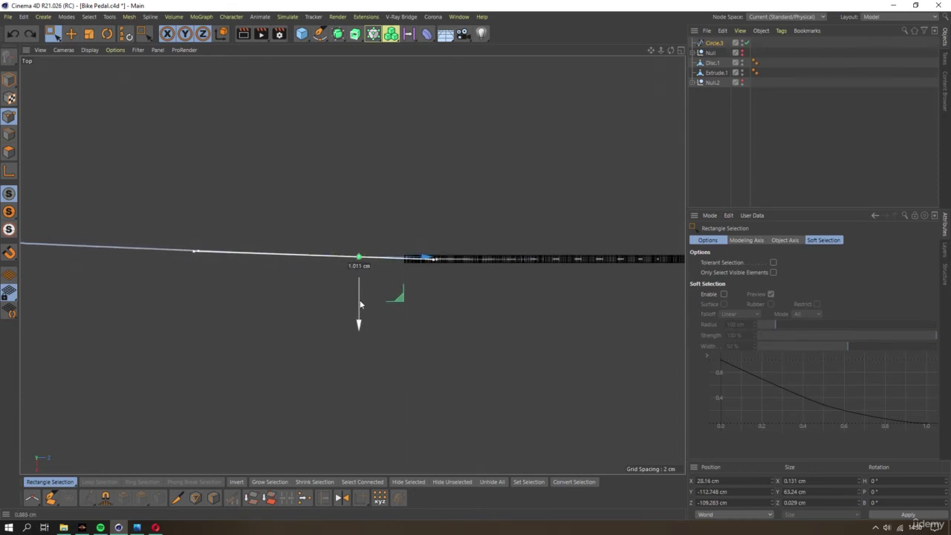
alt+middle_drag(360, 298, 332, 265)
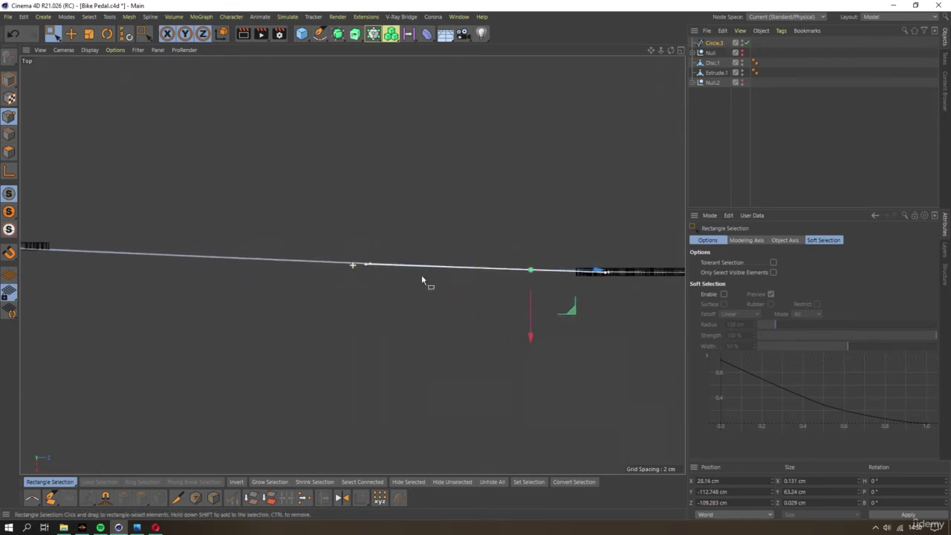
Cut another point into the line and nudge it about 0.126 cm
click(177, 497)
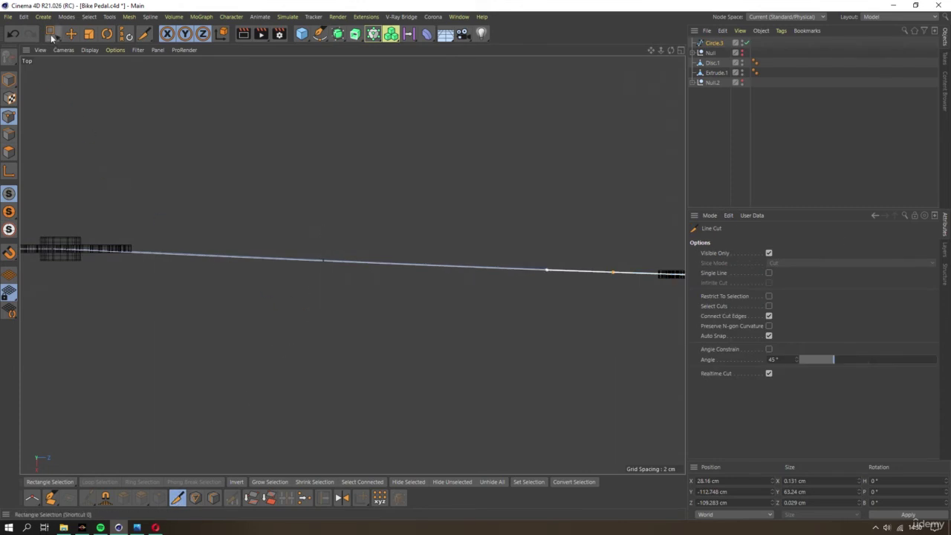
click(51, 34)
click(322, 260)
drag(323, 329, 323, 304)
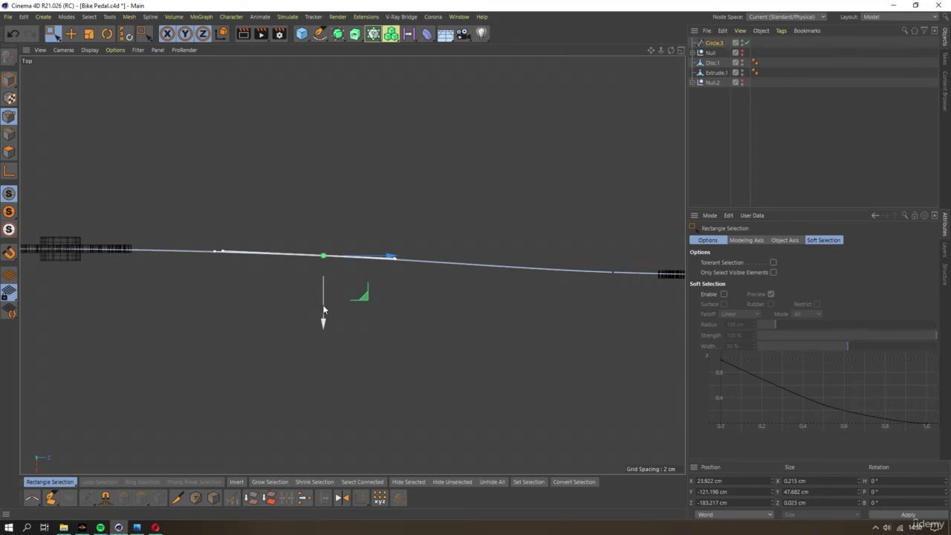
click(747, 136)
Return to the Perspective view and orbit to see the gears edge-on
key(F1)
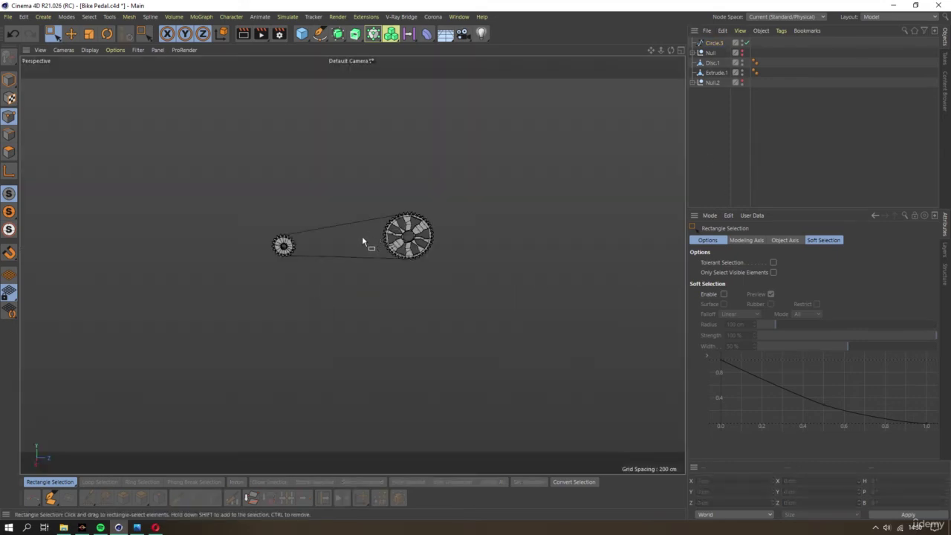
scroll(361, 235, up, 3)
mouse_move(364, 236)
alt+mouse_down()
mouse_move(519, 245)
mouse_move(554, 228)
mouse_move(408, 243)
mouse_move(427, 371)
mouse_move(402, 237)
mouse_move(439, 212)
mouse_move(525, 198)
mouse_move(427, 208)
mouse_move(252, 313)
mouse_move(230, 258)
mouse_move(319, 230)
mouse_move(283, 225)
mouse_move(282, 284)
mouse_move(271, 277)
alt+mouse_up()
scroll(253, 312, up, 5)
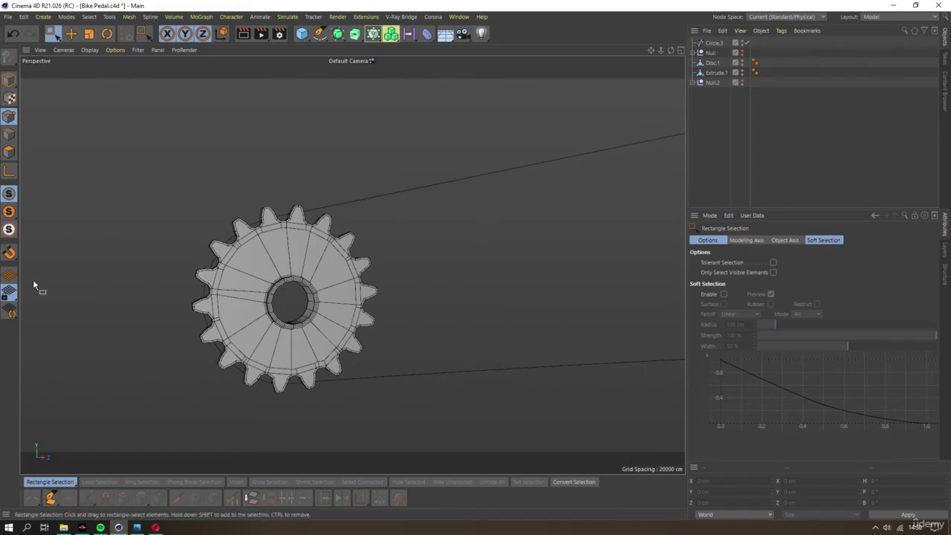
click(100, 527)
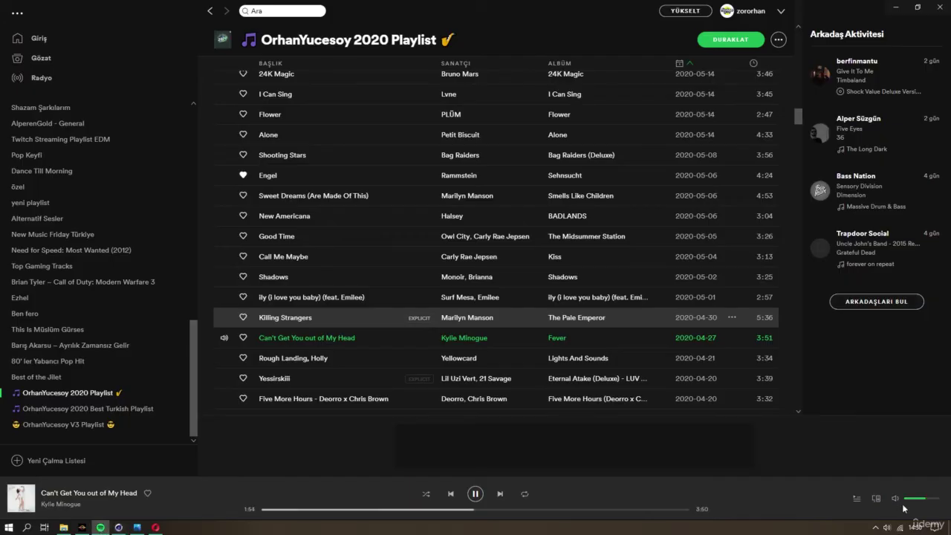
click(118, 528)
scroll(395, 179, down, 2)
Duplicate the chain-link null Null.2 as Null.1
scroll(353, 244, down, 2)
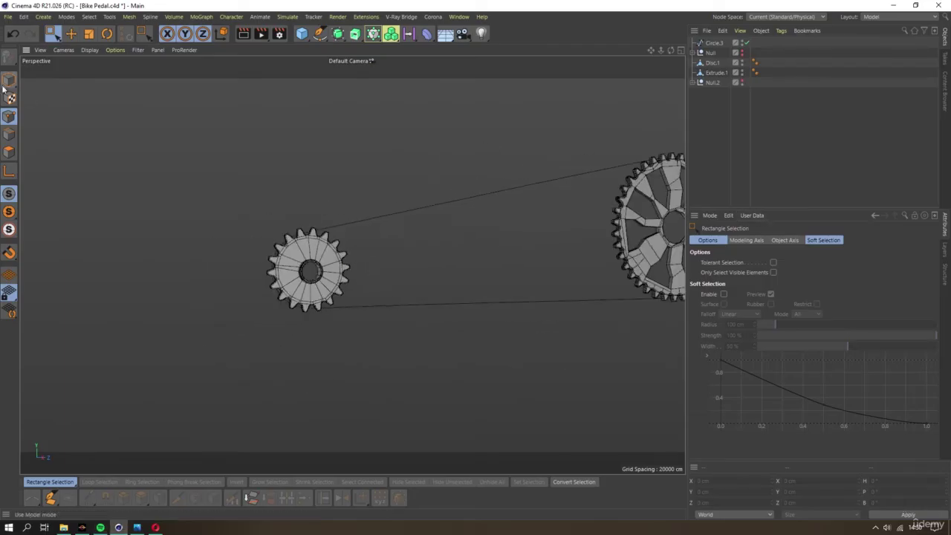
drag(53, 33, 68, 37)
key(h)
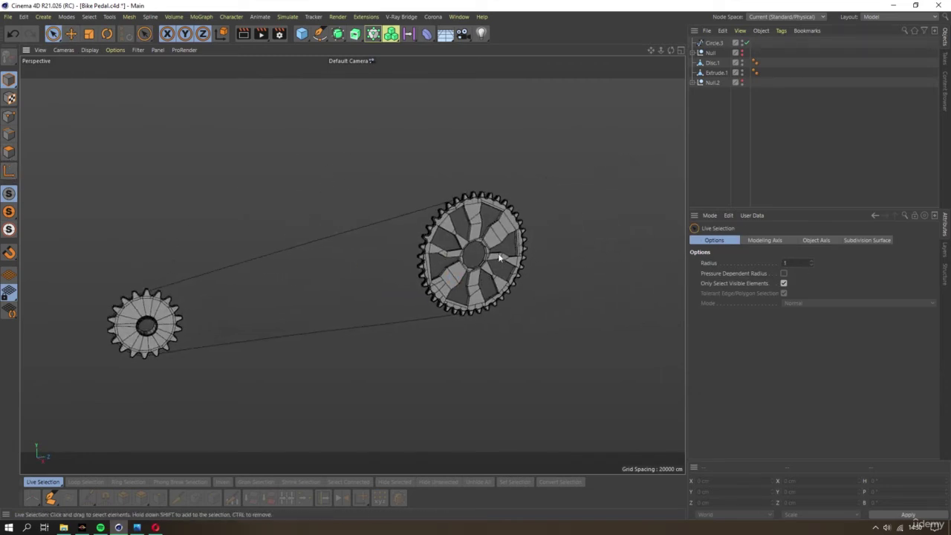
click(710, 53)
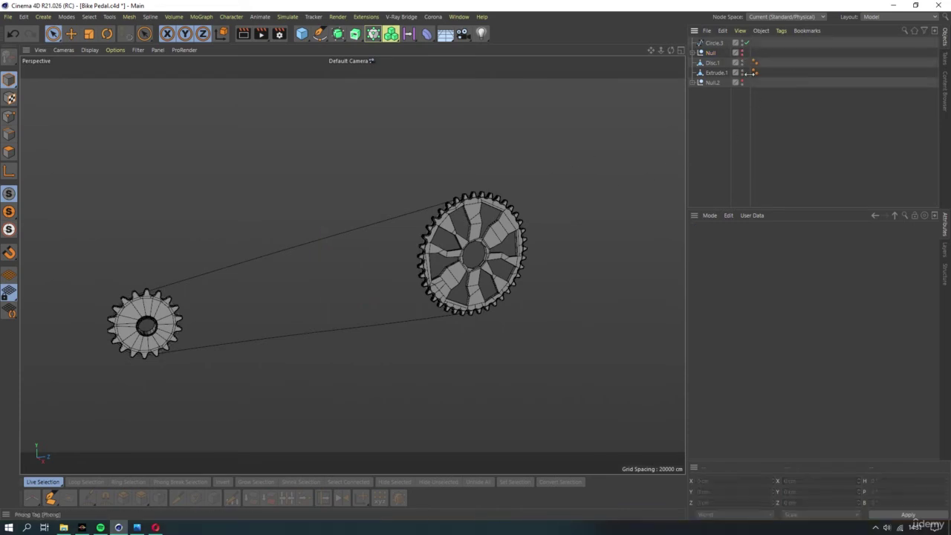
click(712, 82)
key(ctrl+c)
key(ctrl+v)
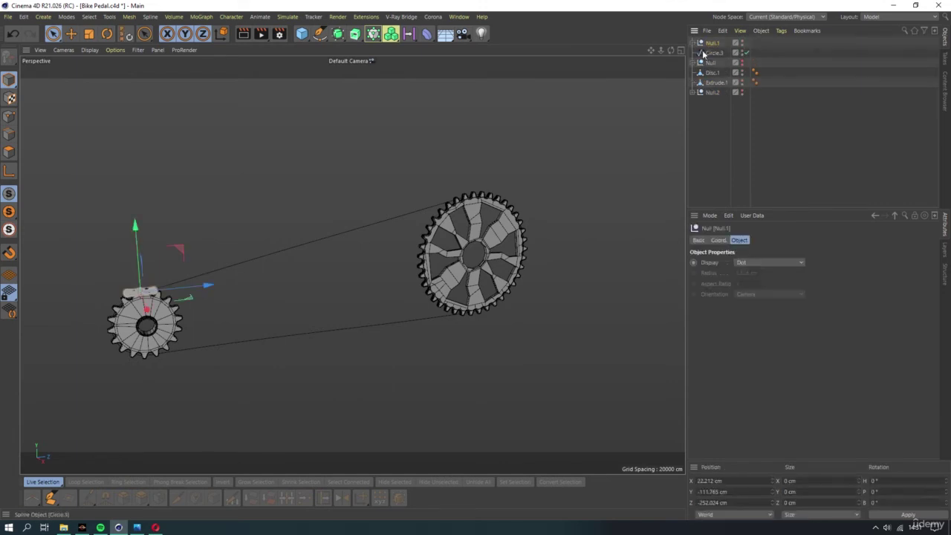
Move Null.1 right between the gears and add a Cloner object
scroll(201, 260, up, 2)
scroll(194, 286, up, 2)
drag(193, 296, 378, 277)
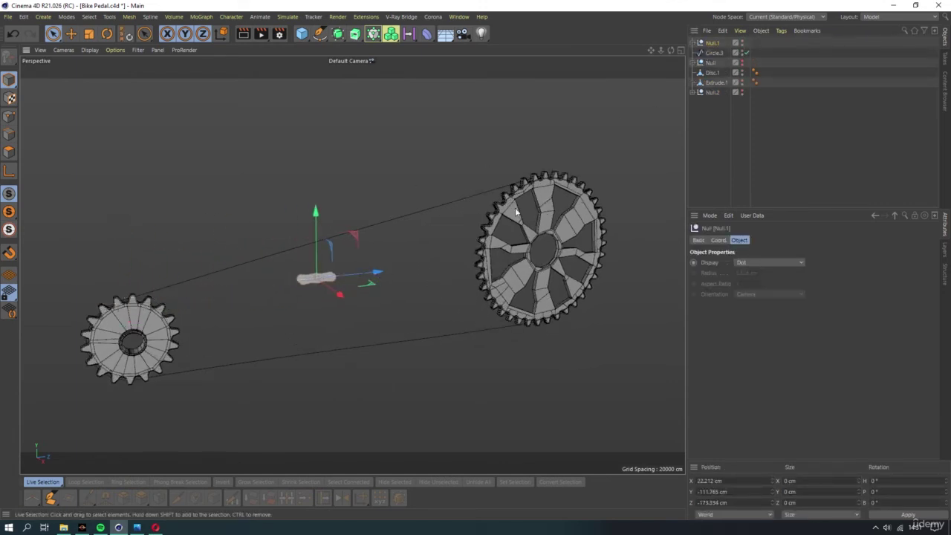
click(403, 66)
click(391, 34)
click(411, 49)
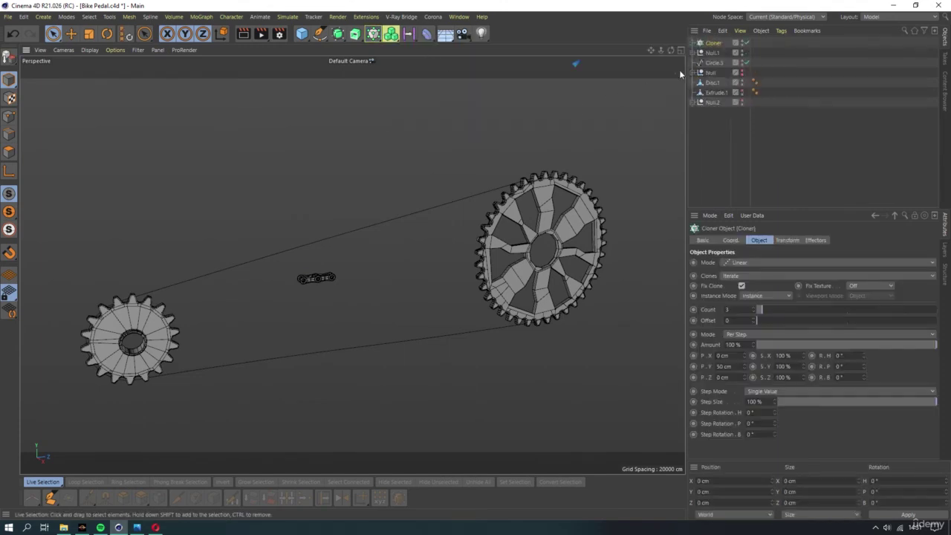
Set the Cloner to Object mode along Circle.3 and parent Null.1 under it for ten links
click(736, 264)
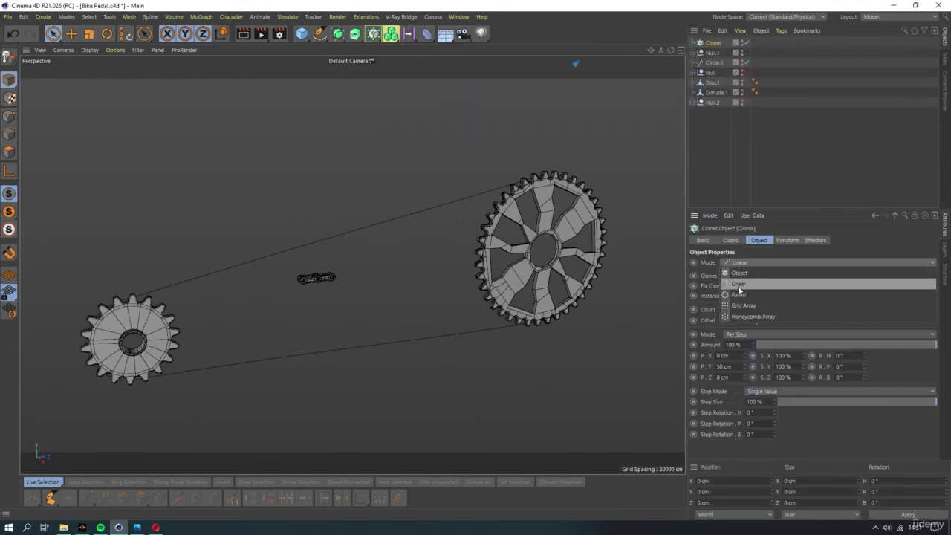
click(740, 272)
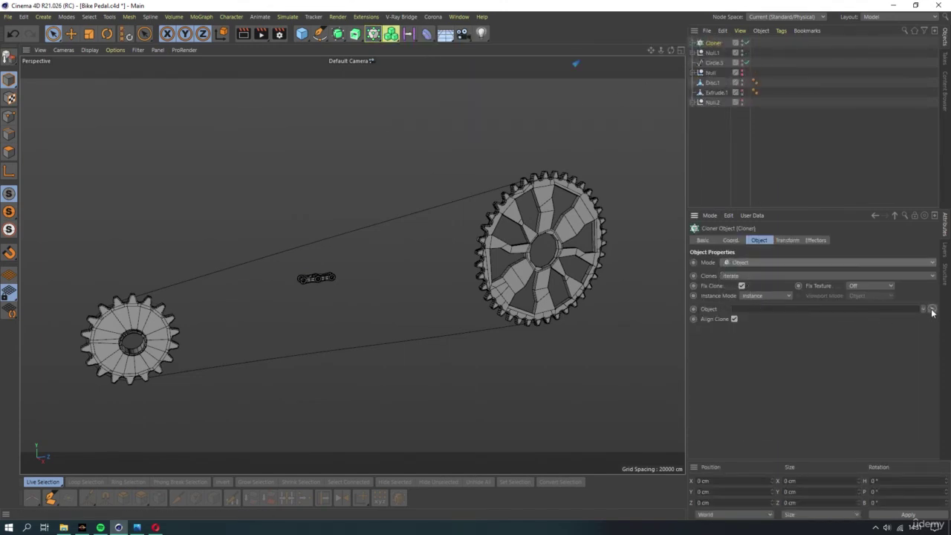
click(457, 204)
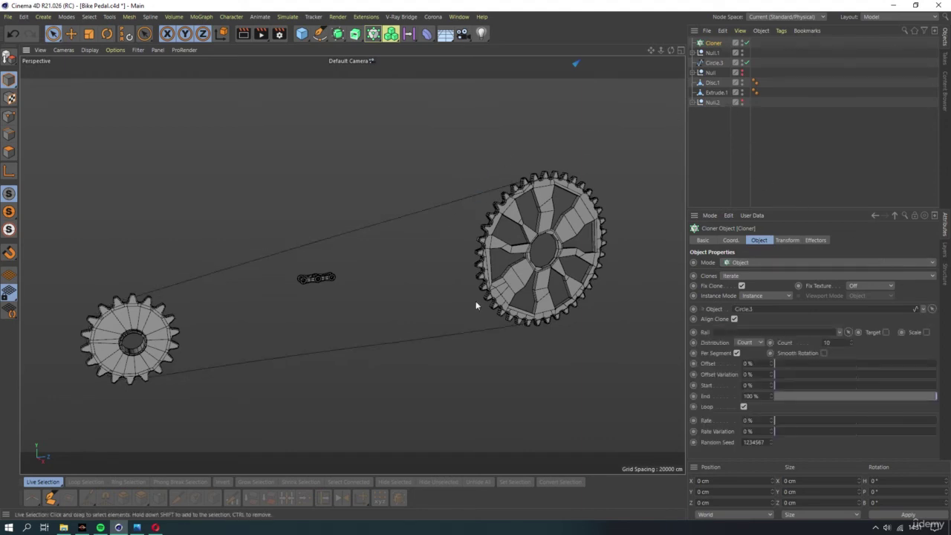
click(710, 53)
drag(724, 46, 715, 44)
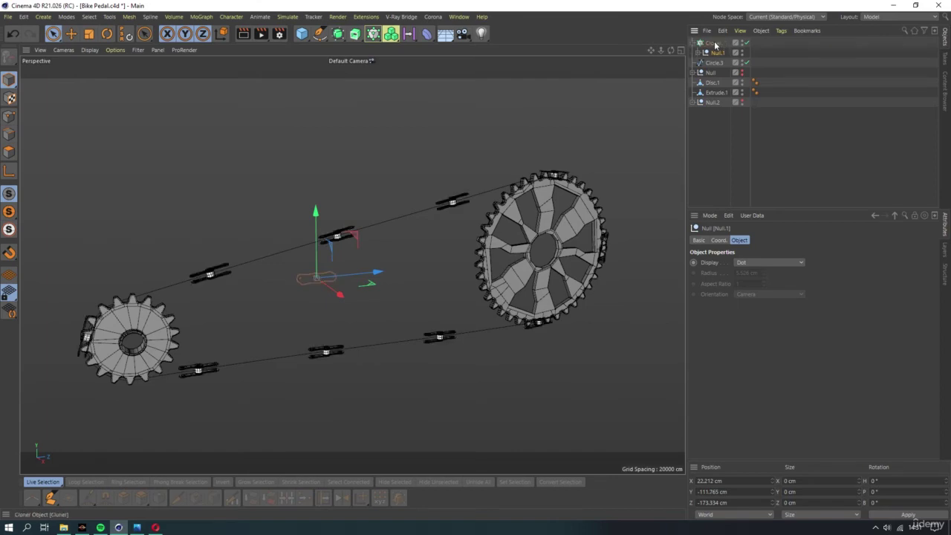
scroll(532, 185, up, 5)
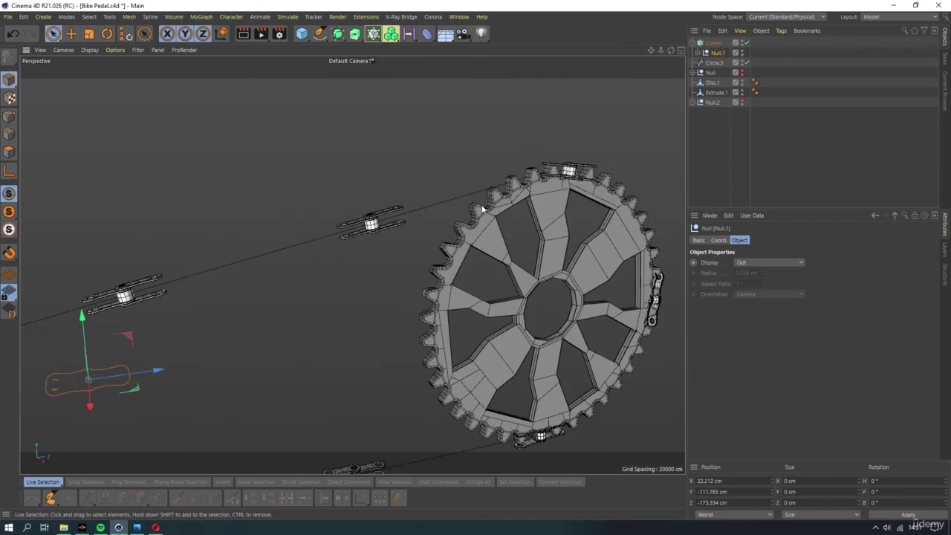
scroll(509, 190, down, 4)
alt+drag(480, 221, 514, 194)
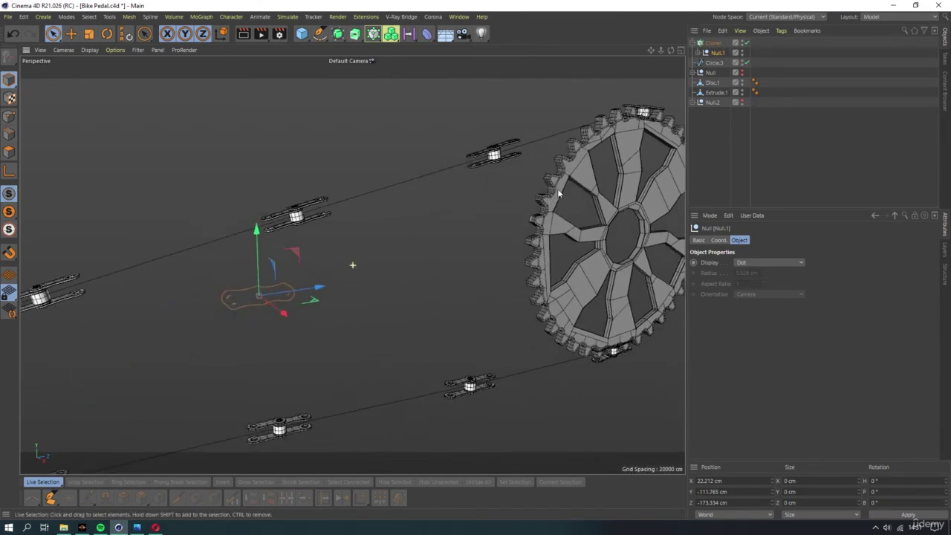
scroll(514, 195, up, 3)
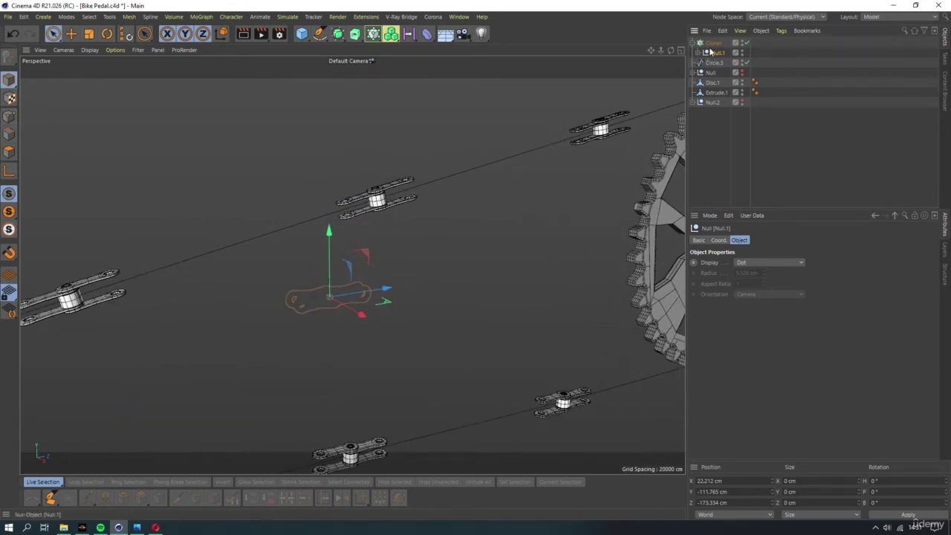
Rotate the Null.1 chain link 90° on B so it lies along the chain
key(t)
key(r)
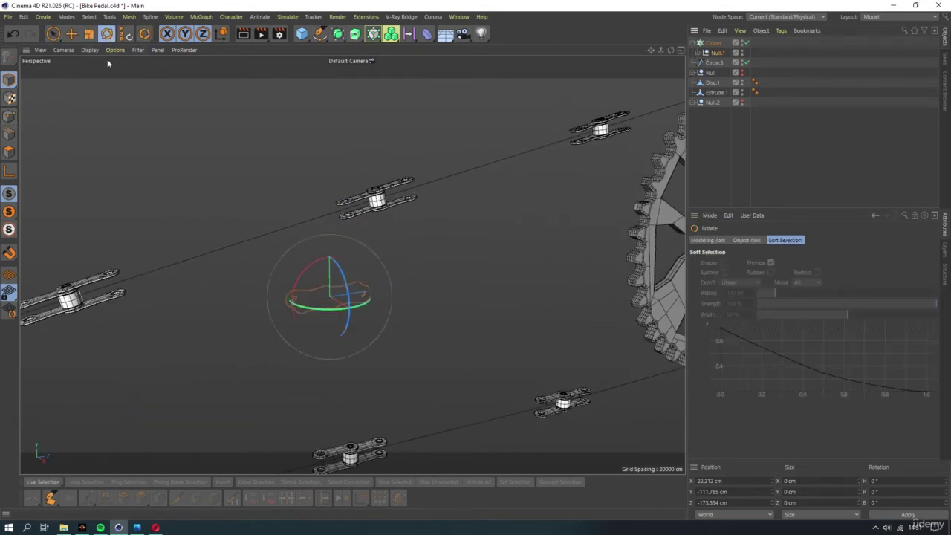
mouse_move(340, 276)
mouse_down()
mouse_move(342, 320)
mouse_move(306, 251)
mouse_up()
Pan the view to the right and select the Cloner
scroll(306, 246, up, 5)
scroll(292, 197, down, 2)
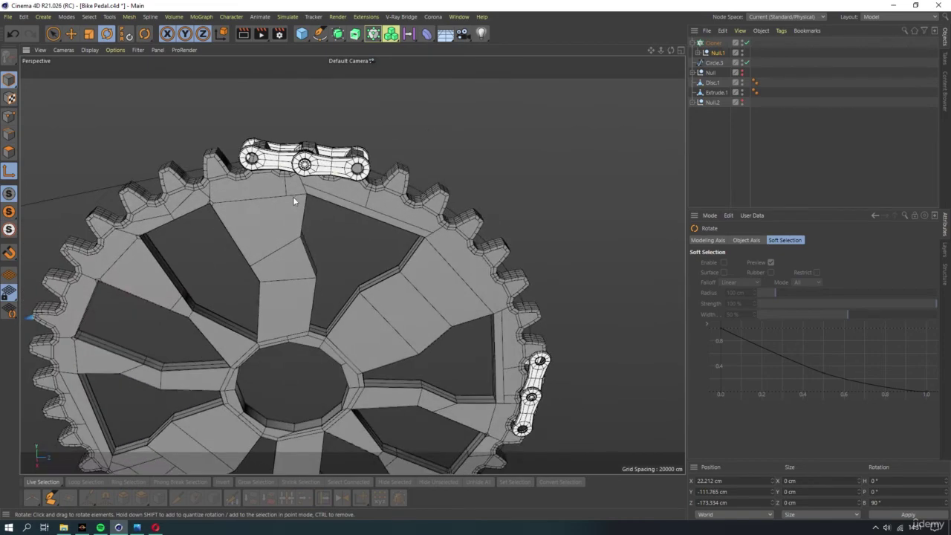
scroll(292, 196, down, 3)
scroll(374, 186, down, 3)
alt+middle_drag(375, 190, 437, 179)
click(711, 43)
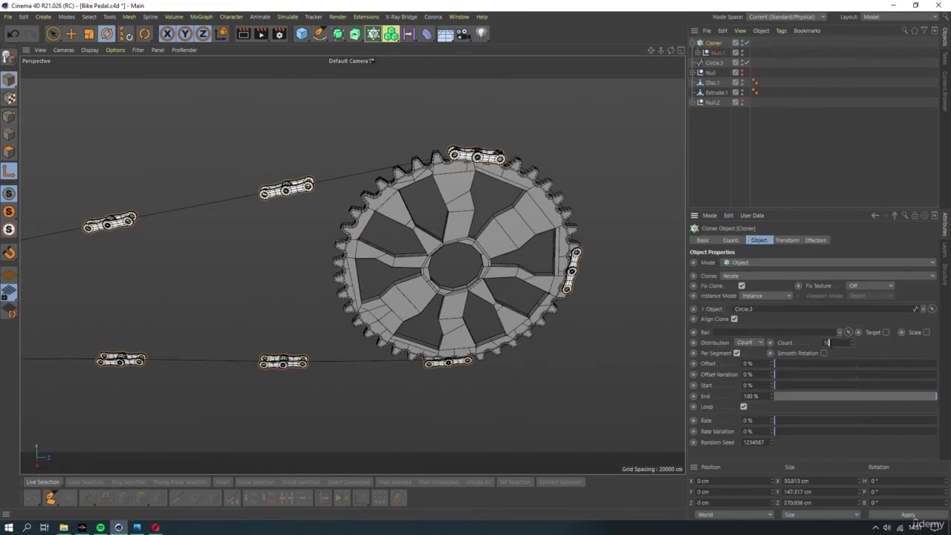
Raise the Cloner Count to 43 links
mouse_move(826, 342)
mouse_down()
mouse_move(894, 342)
mouse_move(853, 342)
mouse_move(871, 343)
mouse_up()
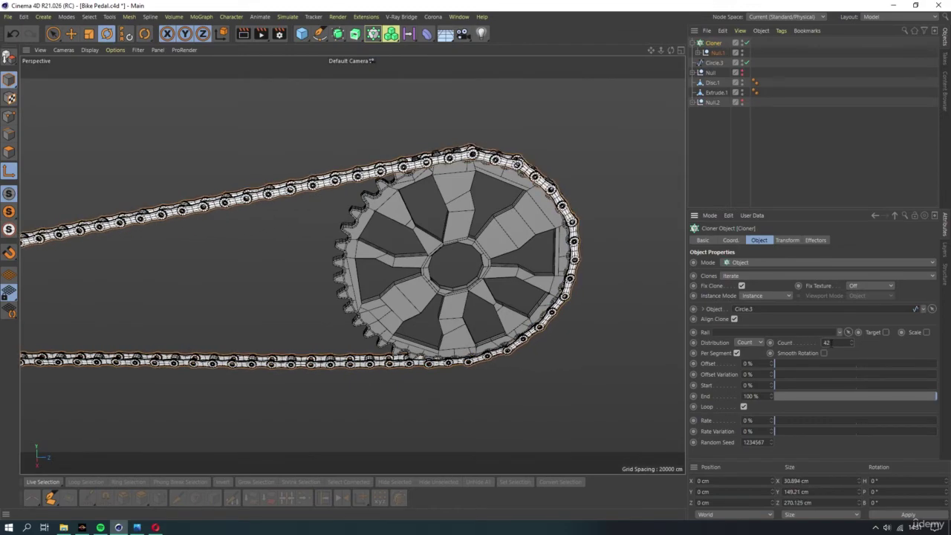
scroll(409, 382, up, 3)
scroll(401, 356, up, 3)
scroll(390, 330, up, 3)
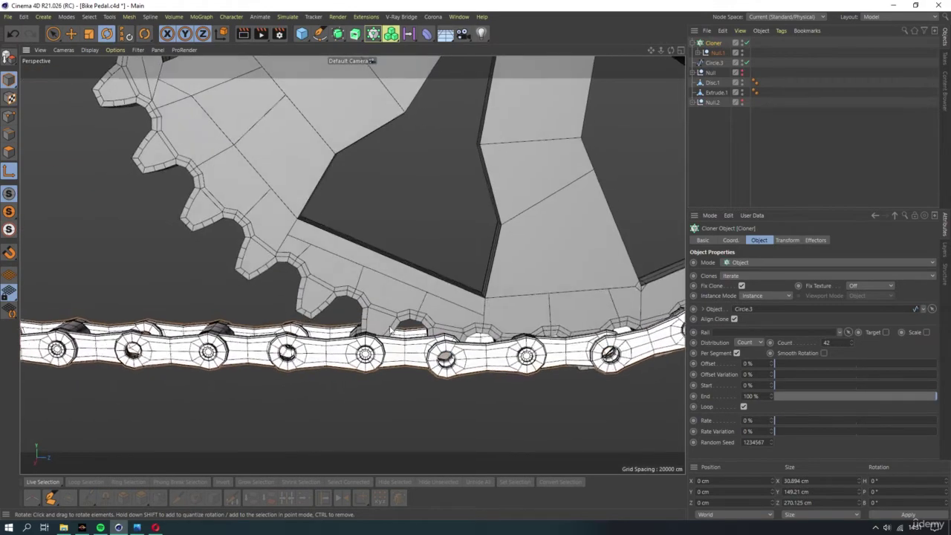
scroll(386, 332, down, 3)
scroll(379, 334, down, 2)
scroll(371, 336, down, 2)
scroll(365, 338, down, 3)
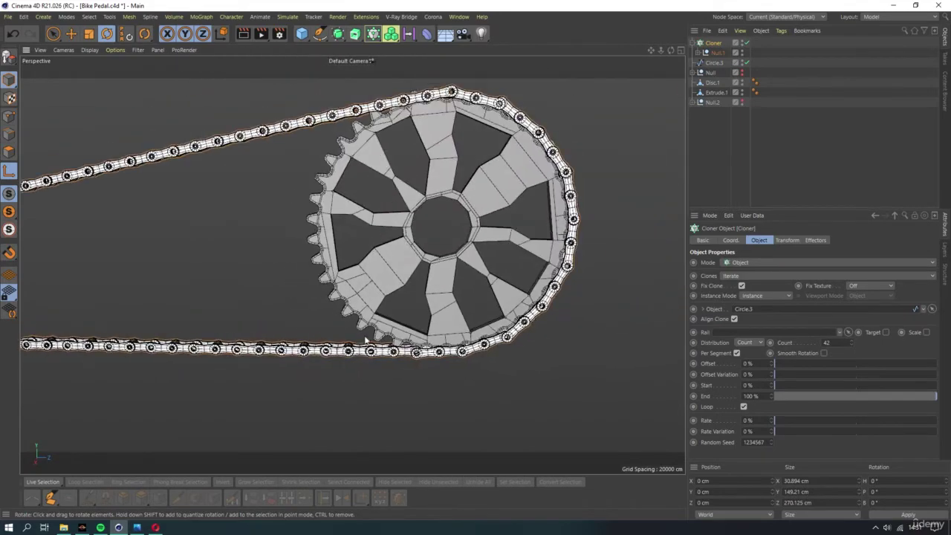
Orbit and zoom around the sprockets to check the links form a continuous chain
alt+middle_drag(403, 334, 530, 272)
scroll(530, 272, down, 3)
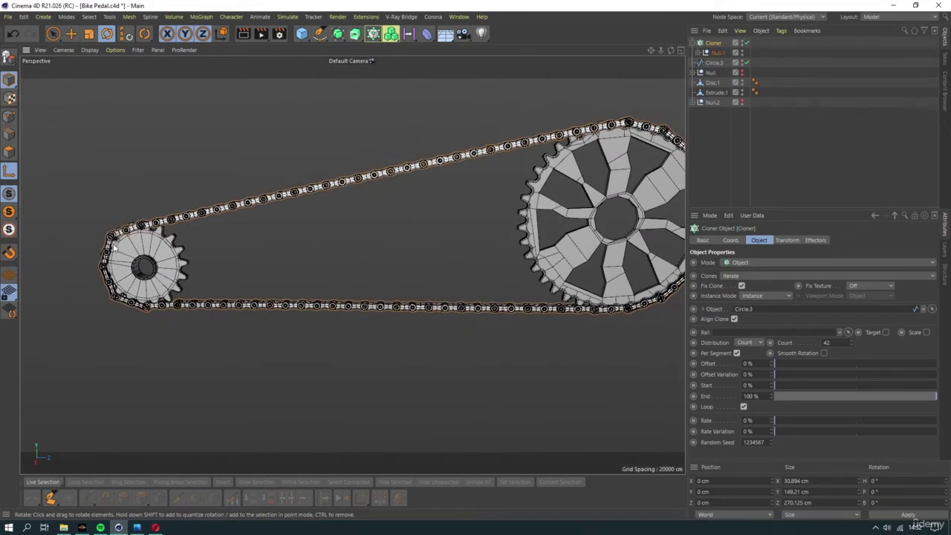
scroll(191, 231, up, 3)
scroll(186, 234, up, 2)
mouse_move(183, 236)
alt+mouse_down()
mouse_move(273, 241)
mouse_move(316, 225)
alt+mouse_up()
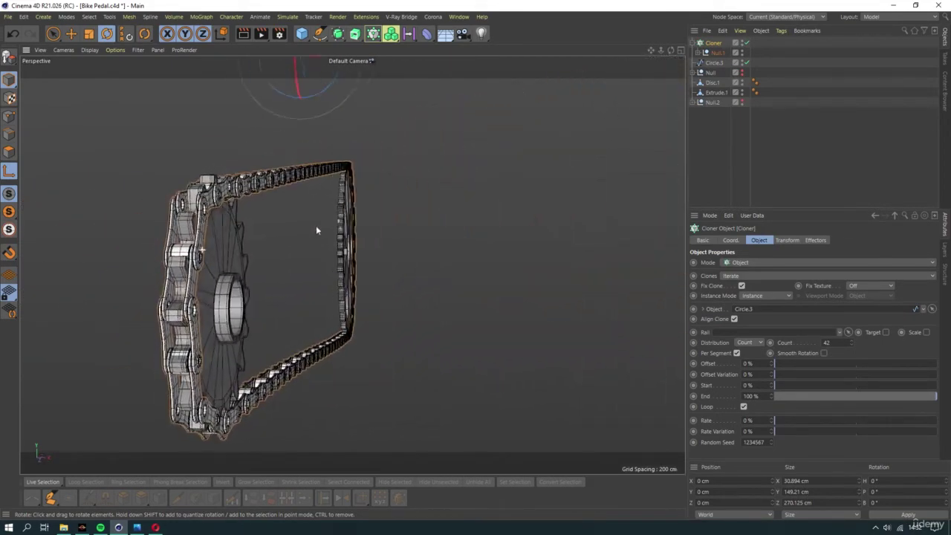
scroll(239, 284, up, 3)
mouse_move(239, 284)
alt+mouse_down()
mouse_move(225, 295)
mouse_move(304, 291)
alt+mouse_up()
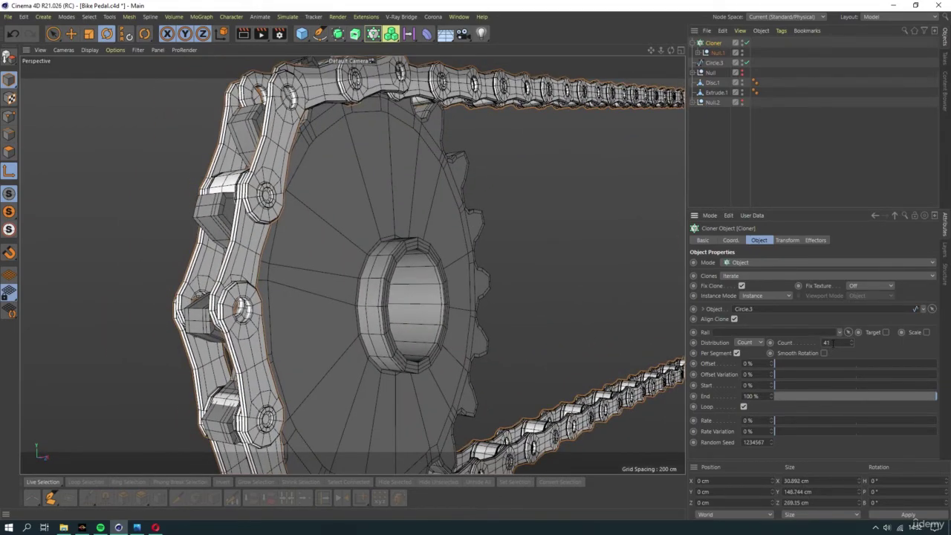
scroll(832, 343, up, 2)
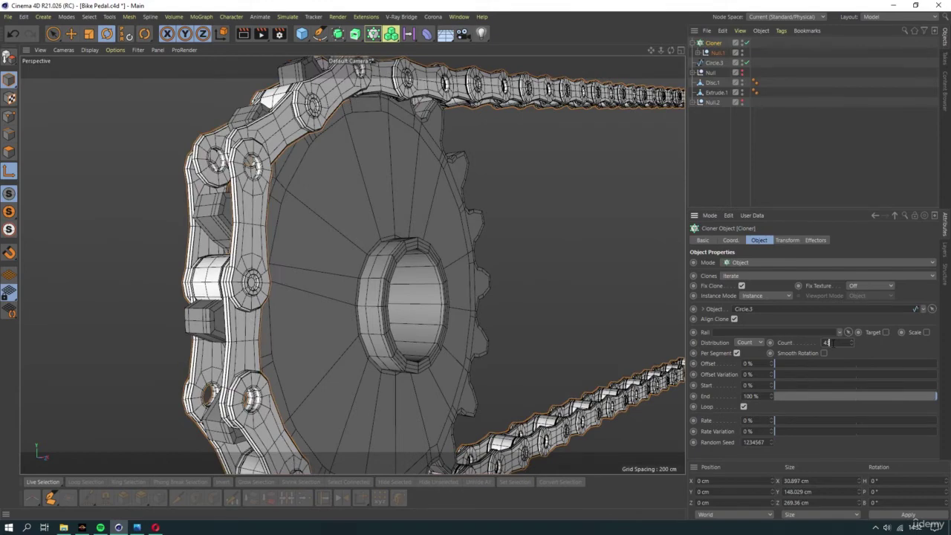
mouse_move(437, 239)
alt+mouse_down()
mouse_move(416, 312)
mouse_move(337, 351)
alt+mouse_up()
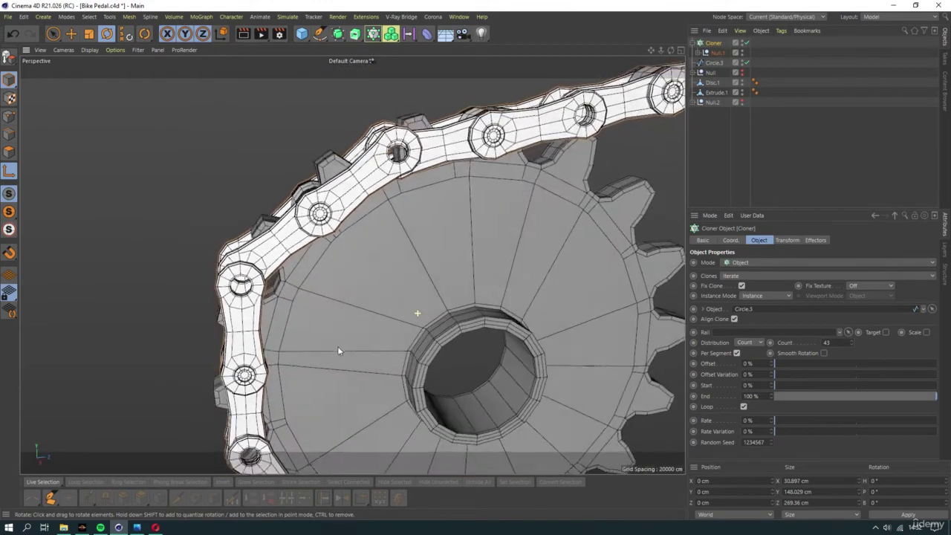
scroll(328, 351, down, 2)
scroll(330, 317, down, 2)
scroll(330, 317, down, 2)
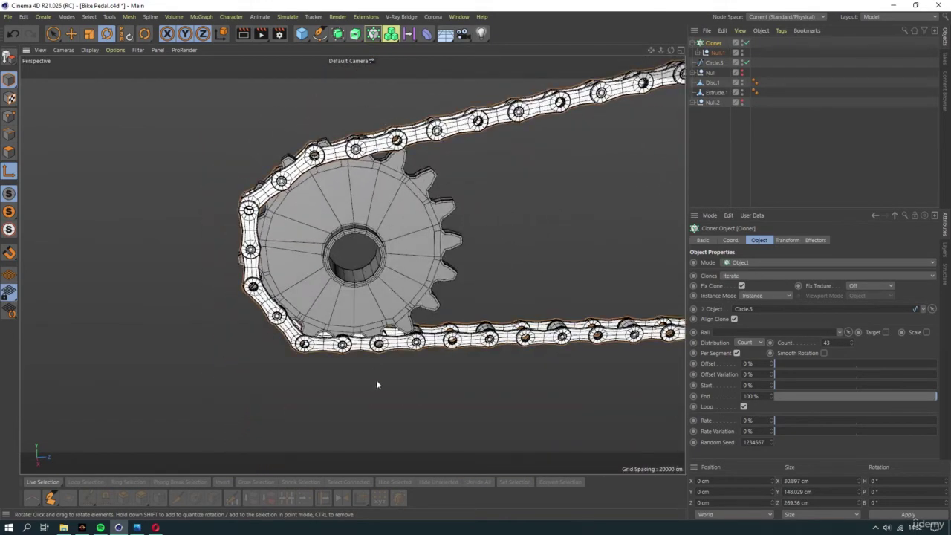
scroll(331, 296, down, 3)
scroll(260, 308, down, 3)
alt+drag(378, 334, 446, 267)
Duplicate the link's middle roller cylinder as Cylinder.2 toward the left end
click(715, 56)
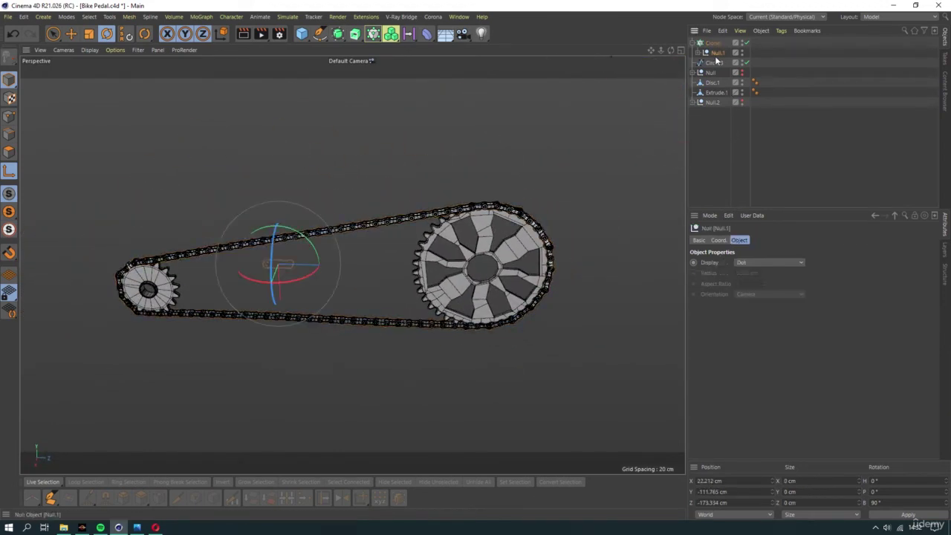
click(698, 52)
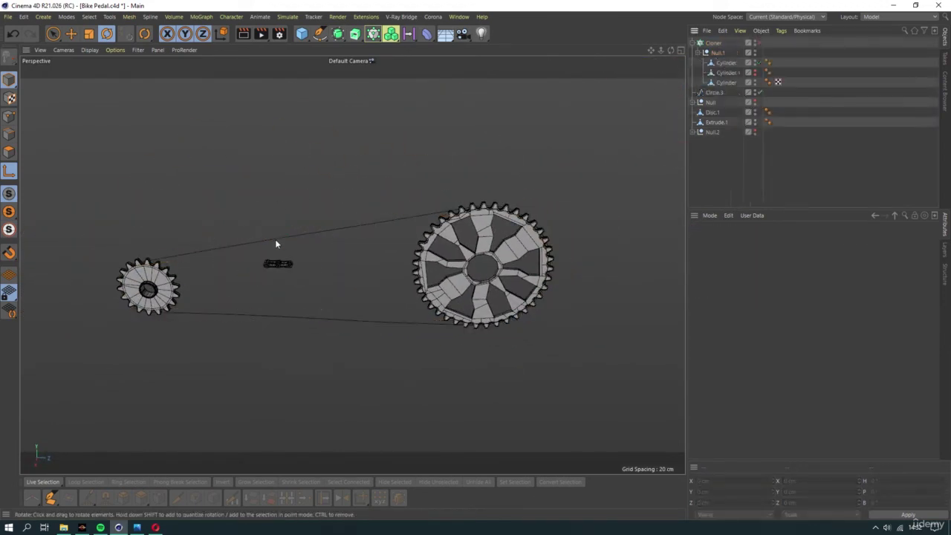
key(o)
scroll(354, 281, up, 3)
key(space)
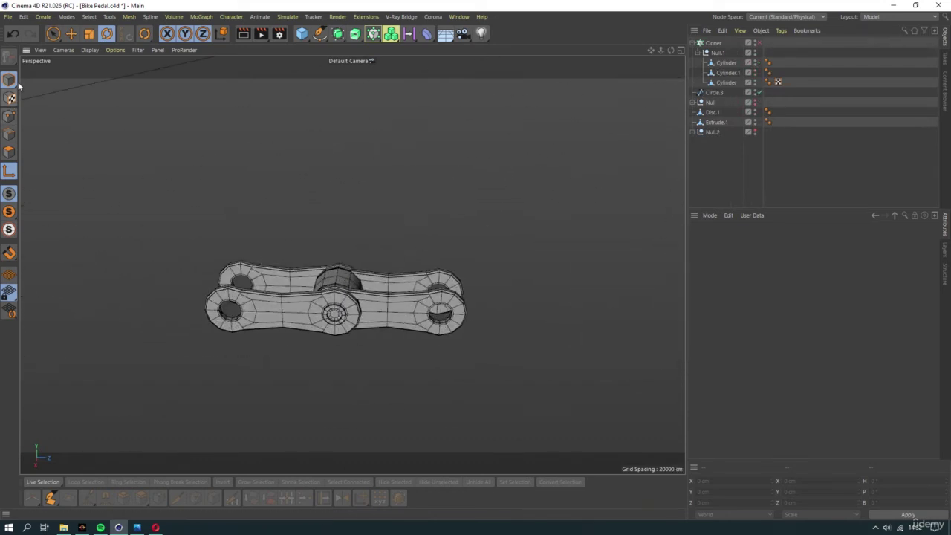
click(336, 277)
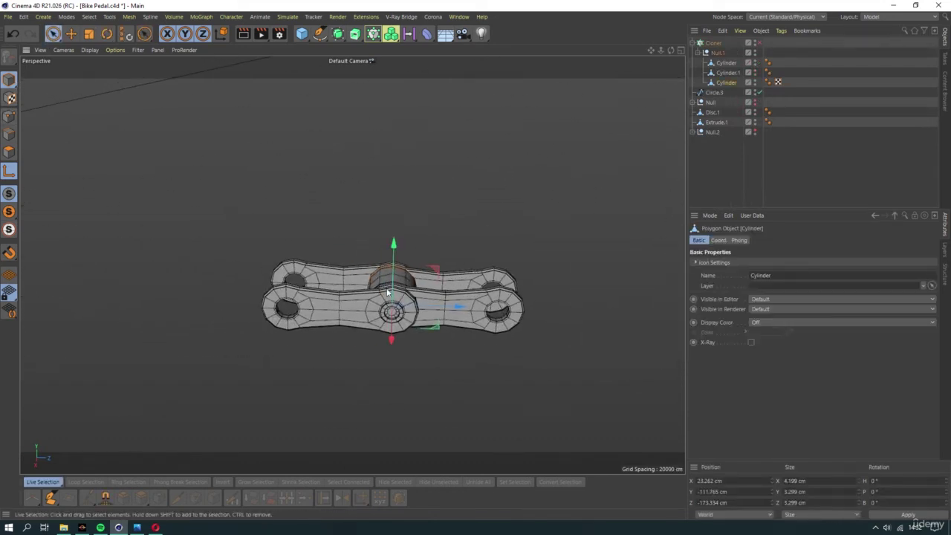
scroll(352, 312, up, 3)
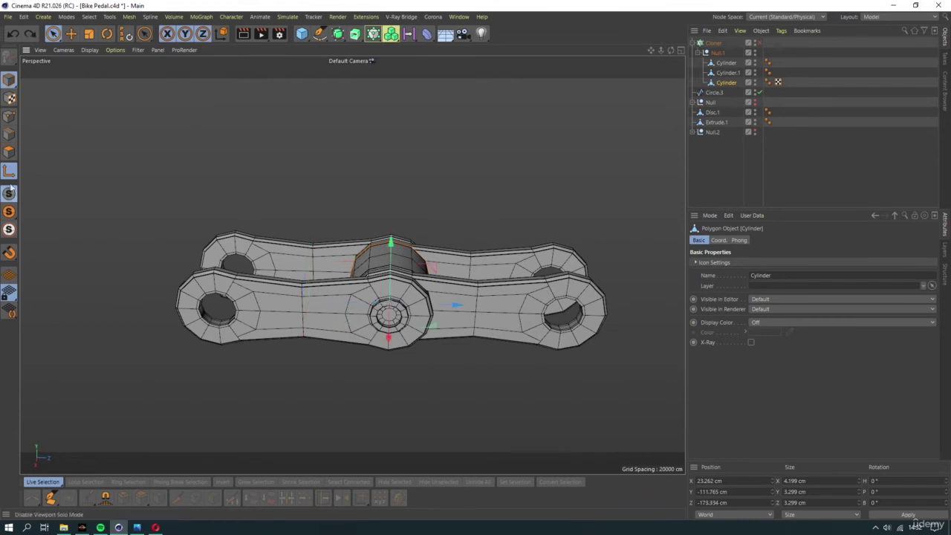
ctrl+drag(352, 312, 254, 305)
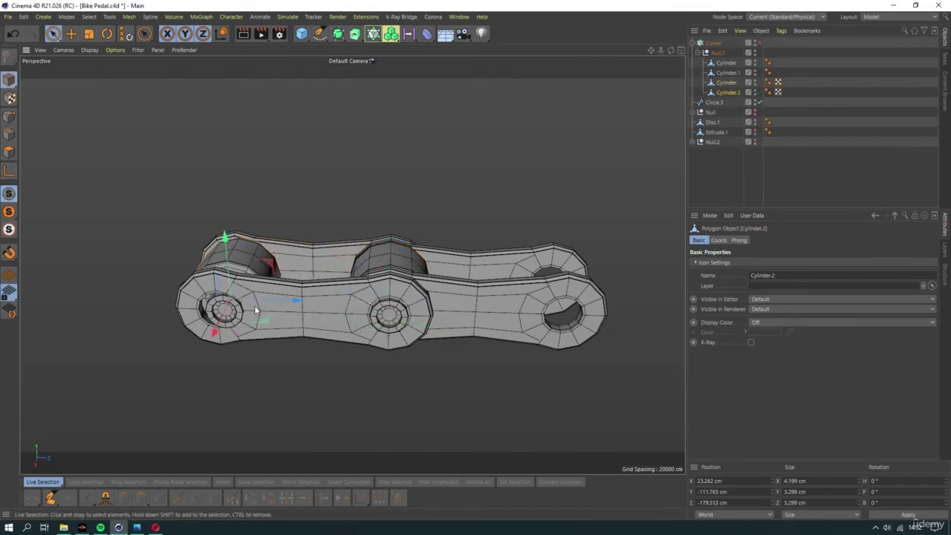
In Top view, shift Cylinder.2 right and move its axis down to its edge
key(F2)
scroll(320, 297, up, 2)
scroll(361, 251, up, 5)
scroll(384, 272, up, 4)
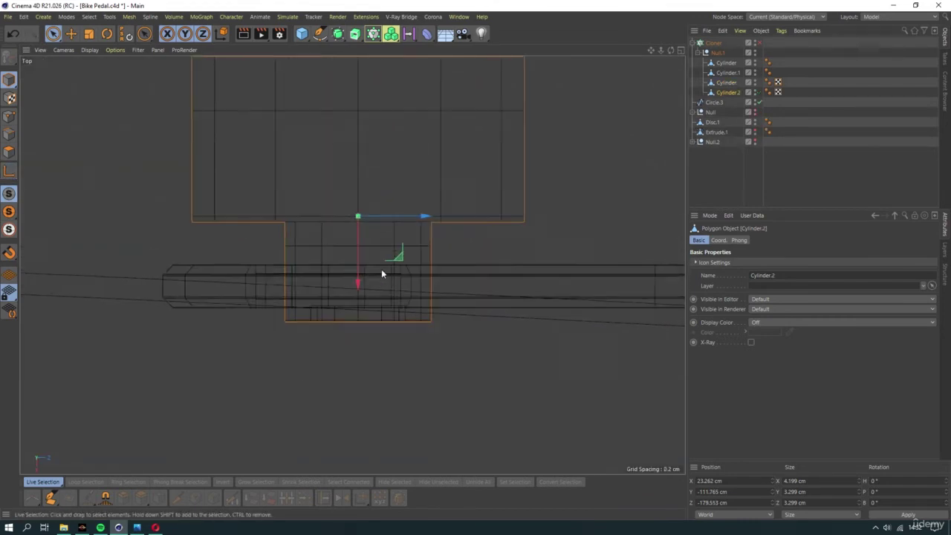
scroll(384, 277, up, 2)
drag(424, 187, 589, 202)
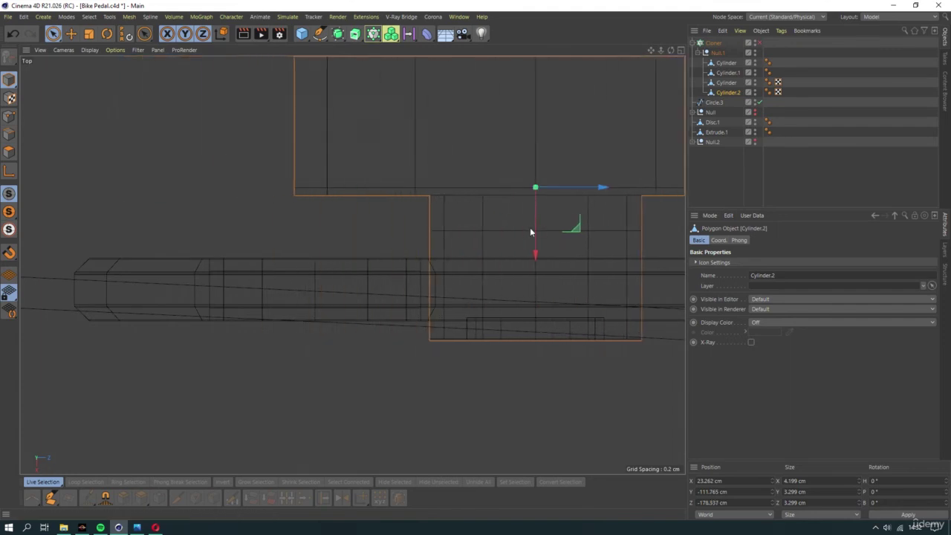
click(9, 171)
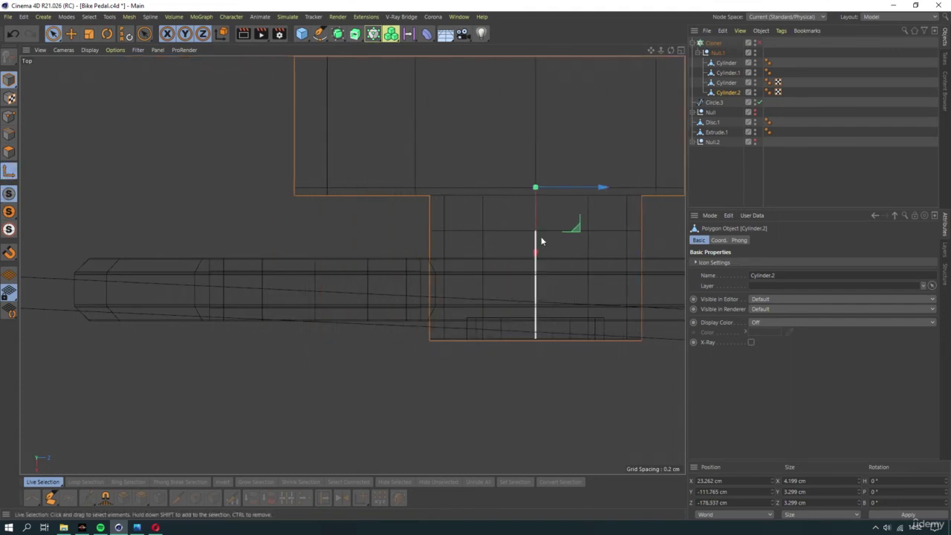
drag(539, 237, 535, 334)
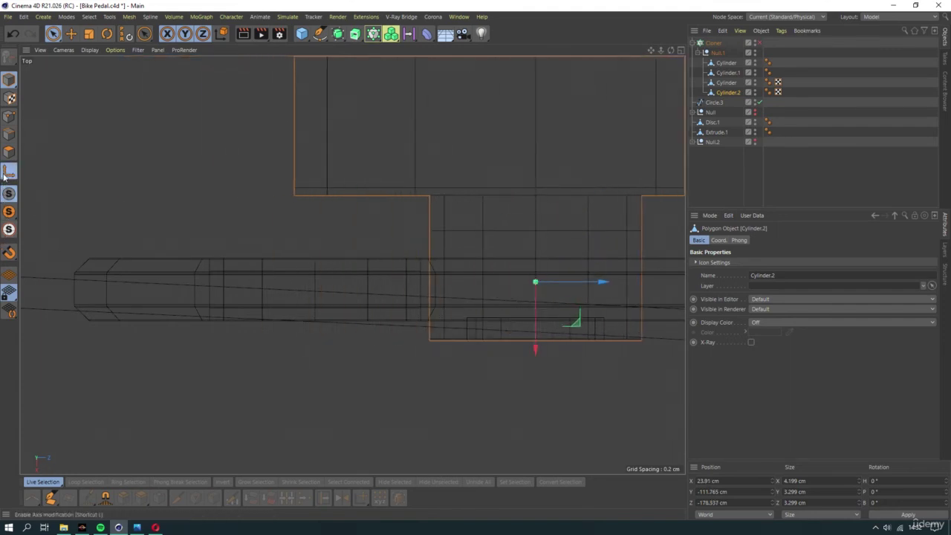
Vertex-snap Cylinder.2 into the link's end hole at X 23.91 cm, Z -179.649 cm
click(11, 258)
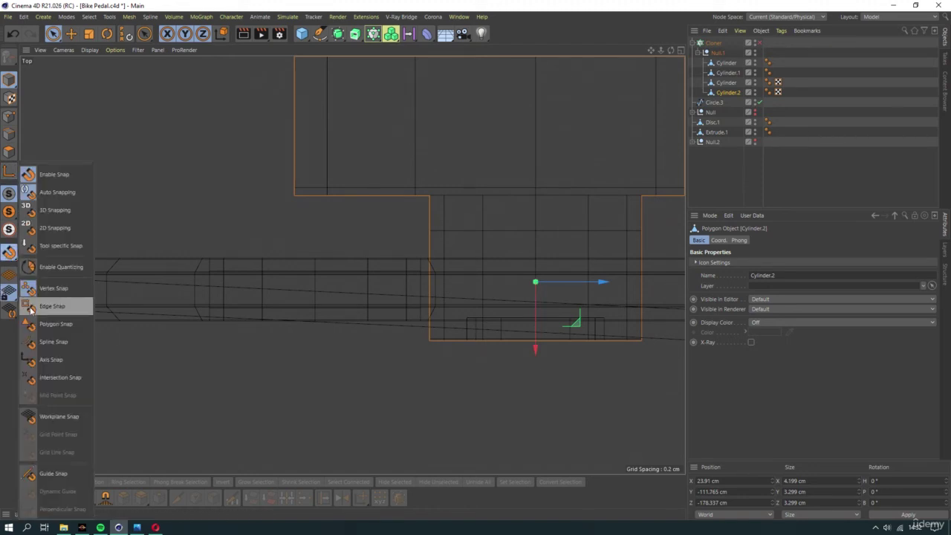
click(63, 287)
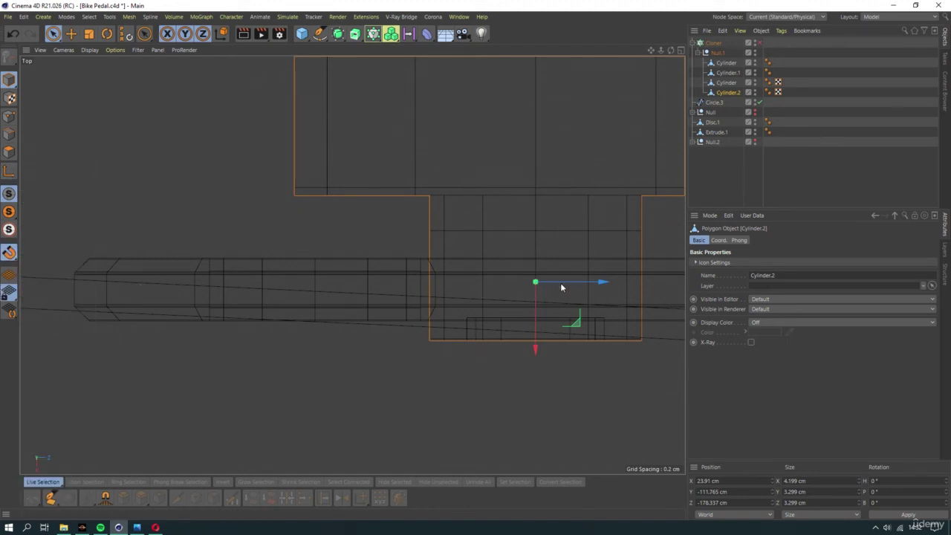
drag(560, 282, 340, 290)
key(F1)
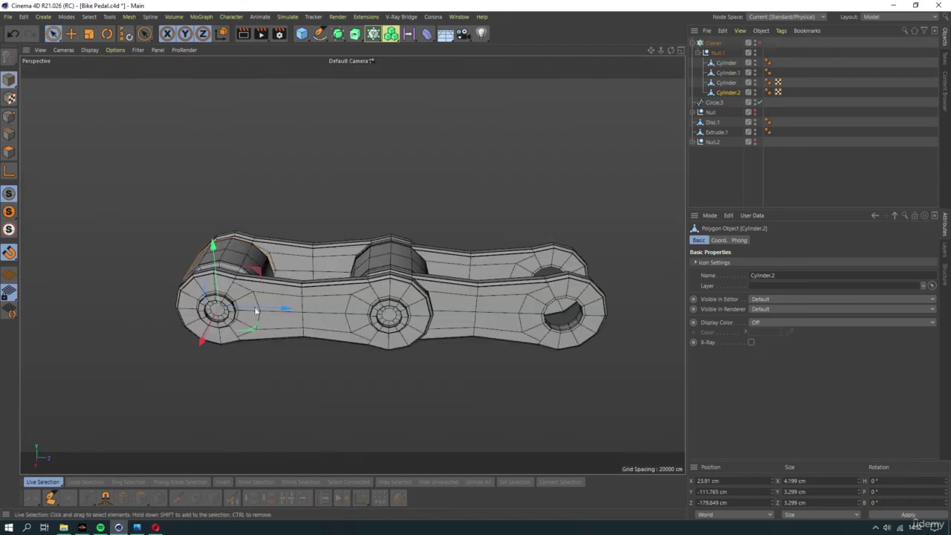
scroll(341, 272, up, 8)
scroll(297, 215, down, 5)
scroll(304, 210, down, 2)
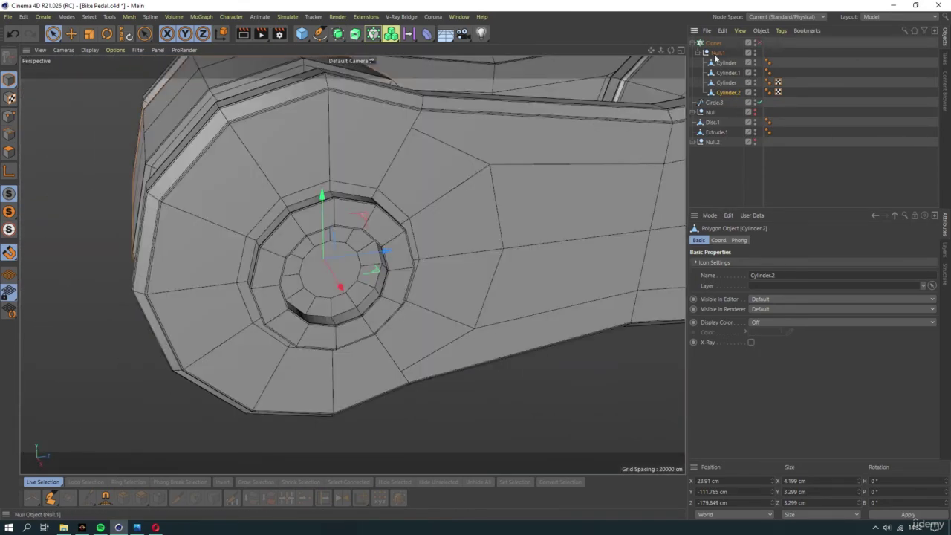
Wrap the Null.1 link in a Subdivision Surface and orbit to a side view
click(715, 54)
click(705, 53)
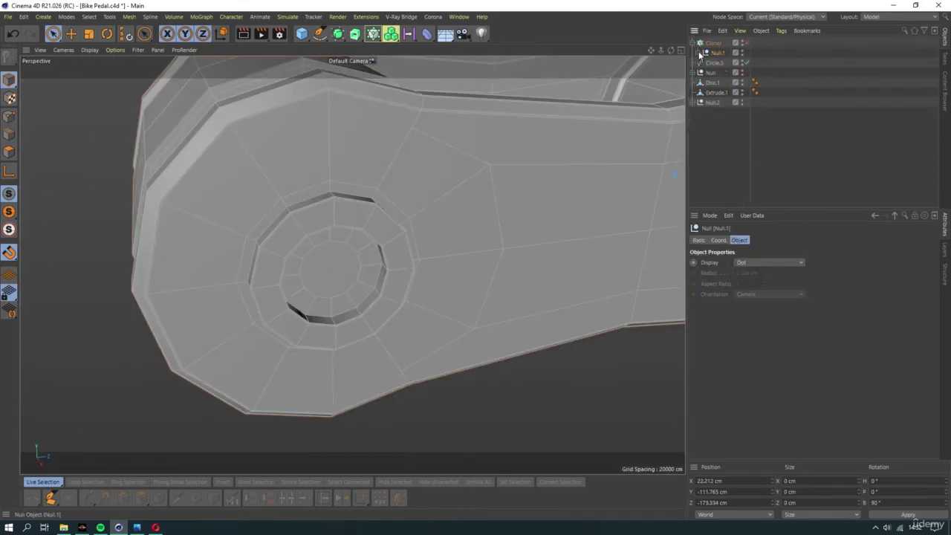
drag(338, 32, 371, 57)
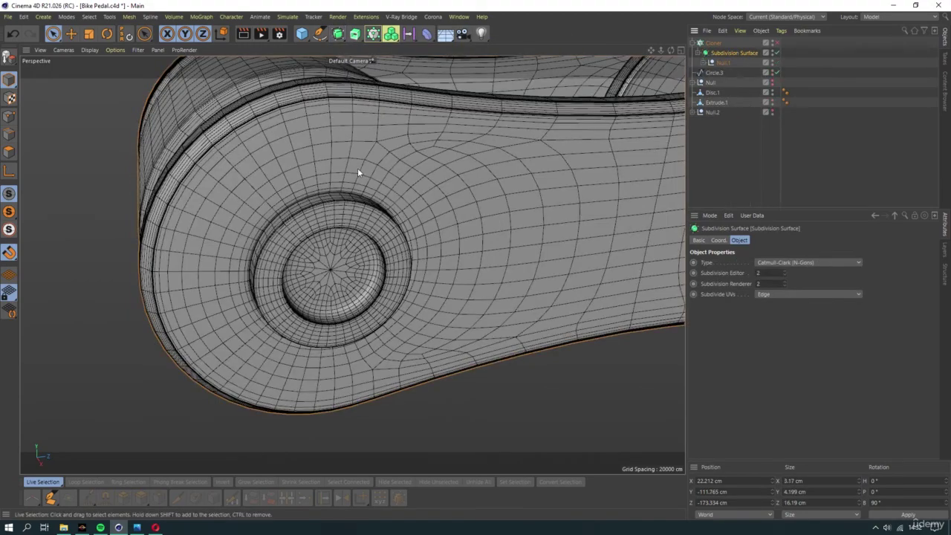
mouse_move(371, 198)
alt+mouse_down()
mouse_move(460, 202)
mouse_move(366, 200)
mouse_move(294, 240)
mouse_move(209, 234)
mouse_move(119, 89)
alt+mouse_up()
scroll(365, 200, down, 5)
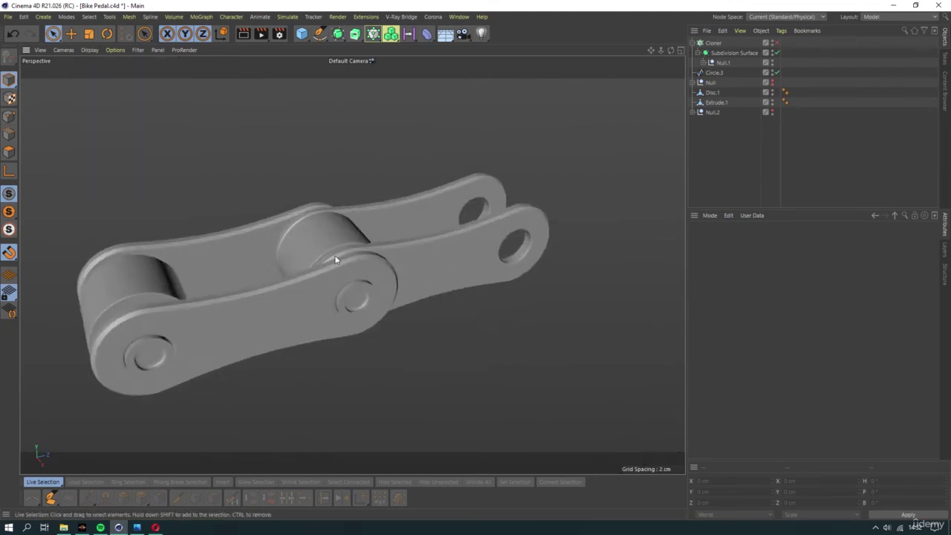
Orbit around the smoothed link from several angles, then drag it under the Cloner
key(alt+Tab)
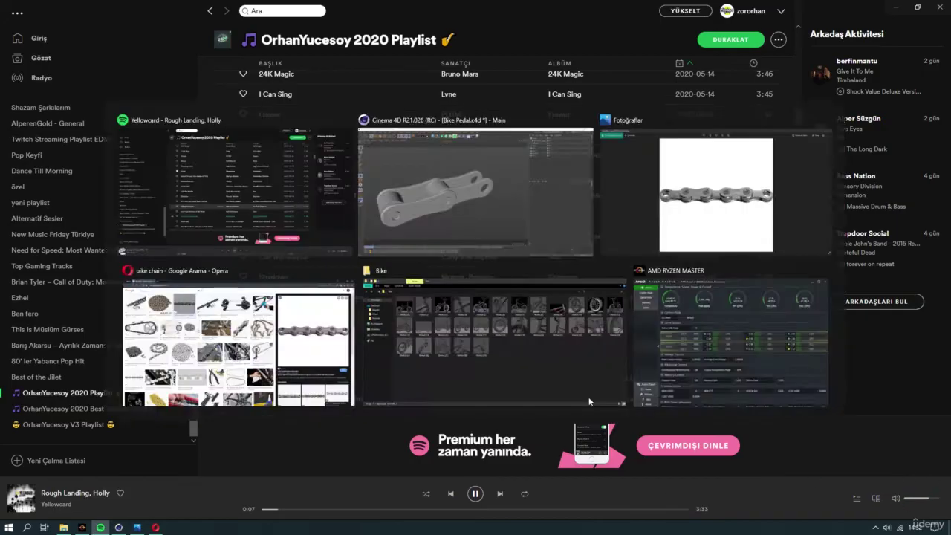
scroll(364, 267, up, 2)
scroll(484, 241, up, 5)
scroll(446, 246, down, 5)
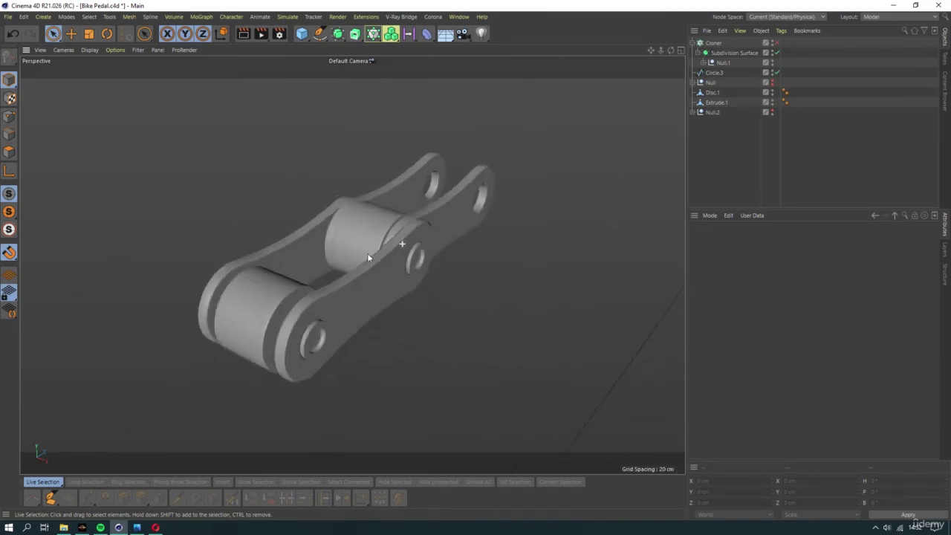
alt+drag(367, 253, 373, 243)
scroll(367, 261, up, 4)
alt+drag(473, 242, 766, 91)
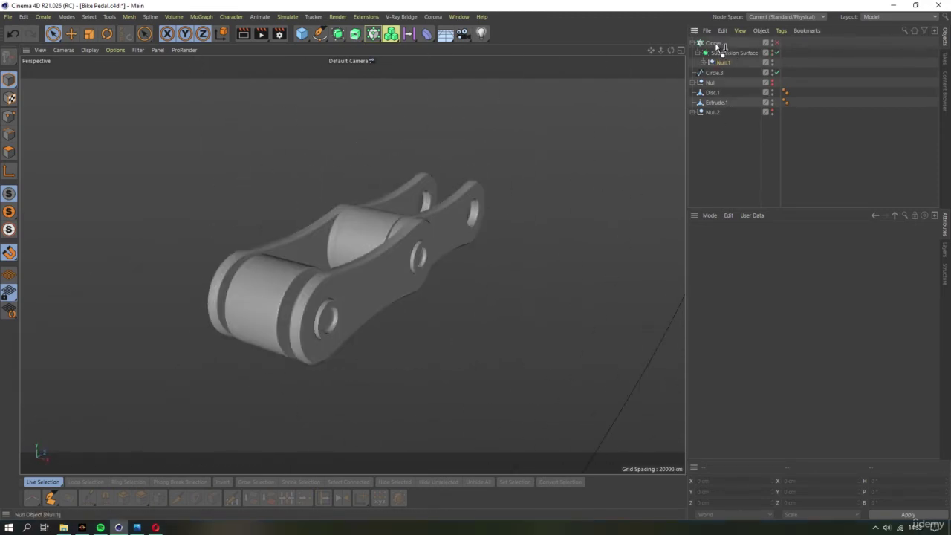
drag(717, 44, 718, 46)
click(769, 55)
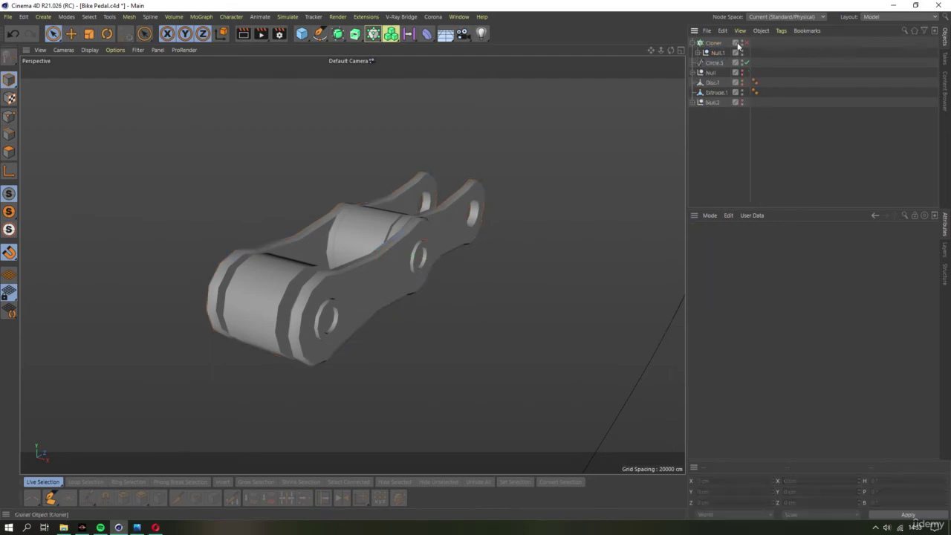
click(746, 44)
scroll(454, 316, down, 2)
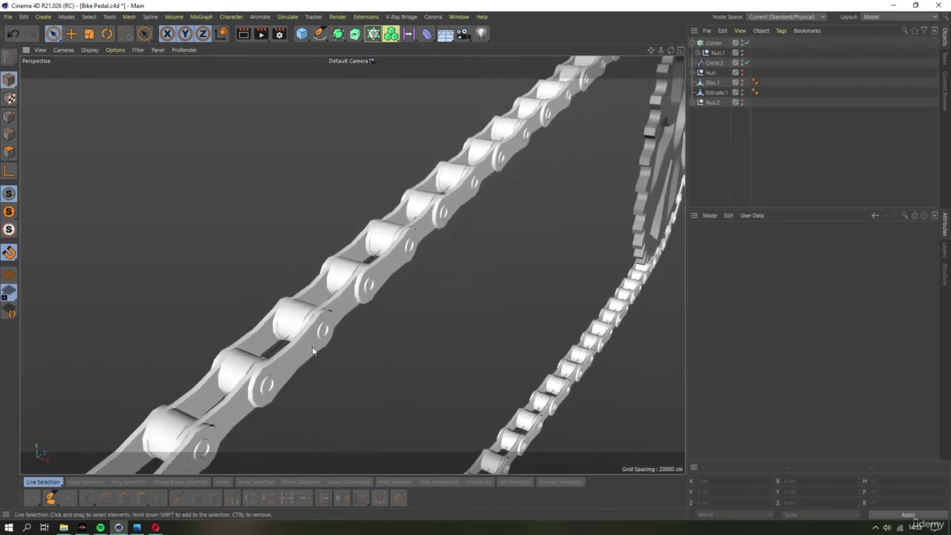
scroll(453, 316, down, 2)
scroll(371, 305, down, 3)
scroll(287, 289, down, 2)
alt+drag(287, 289, 251, 288)
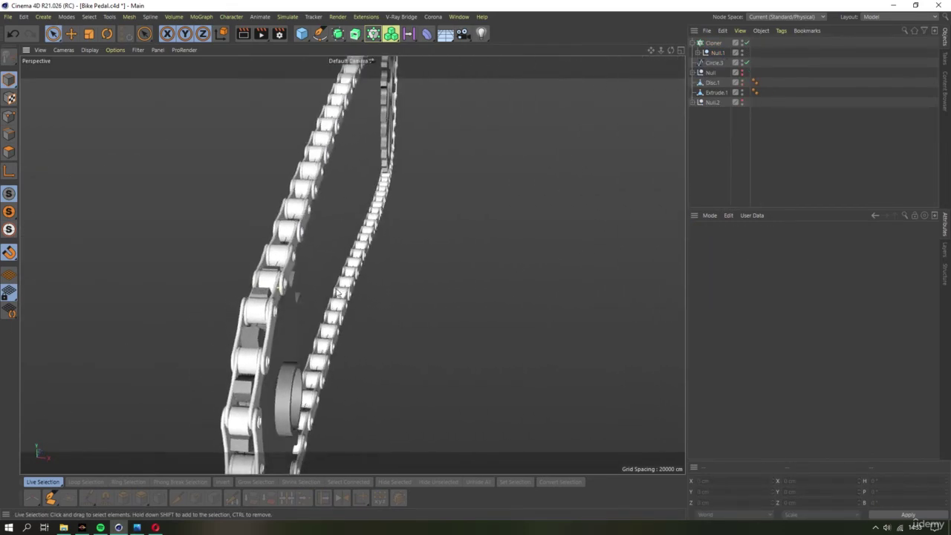
scroll(250, 288, up, 3)
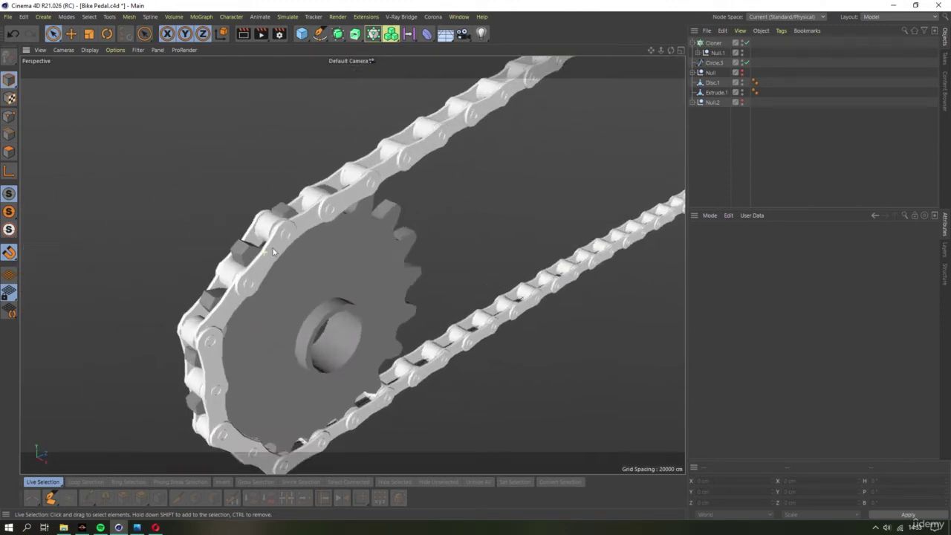
scroll(267, 267, up, 3)
scroll(301, 234, down, 1)
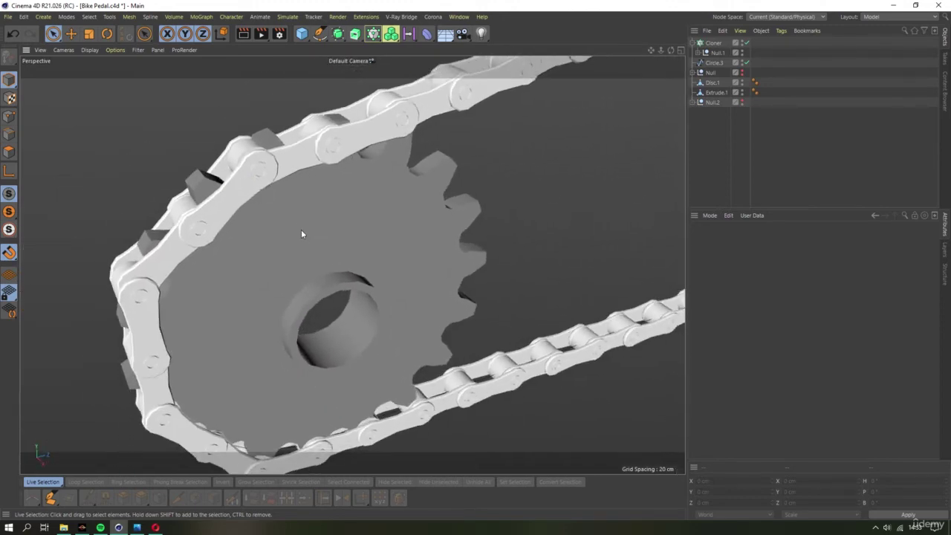
mouse_move(300, 234)
alt+mouse_down()
mouse_move(271, 165)
mouse_move(297, 164)
mouse_move(362, 233)
mouse_move(336, 189)
alt+mouse_up()
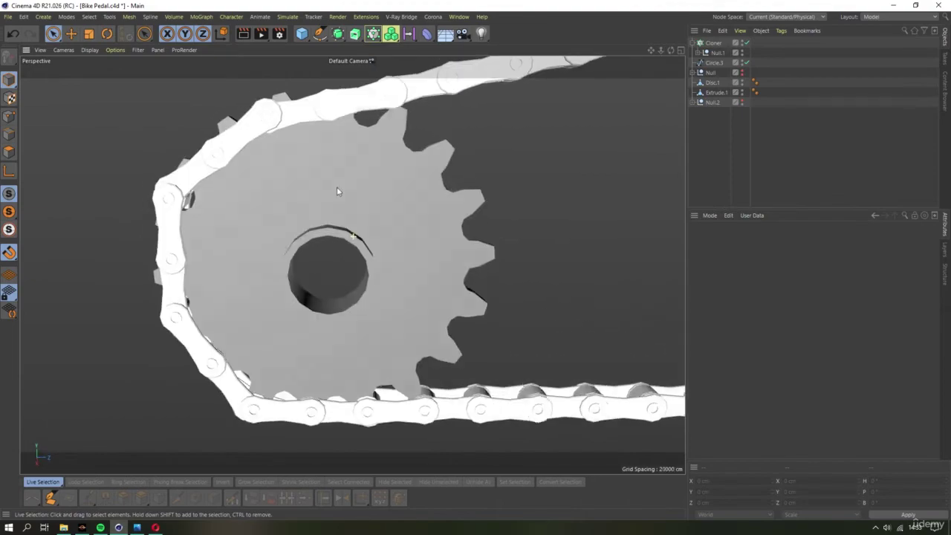
scroll(303, 361, up, 3)
mouse_move(303, 361)
alt+mouse_down()
mouse_move(354, 184)
mouse_move(329, 314)
mouse_move(280, 253)
alt+mouse_up()
scroll(313, 340, down, 3)
scroll(281, 253, up, 3)
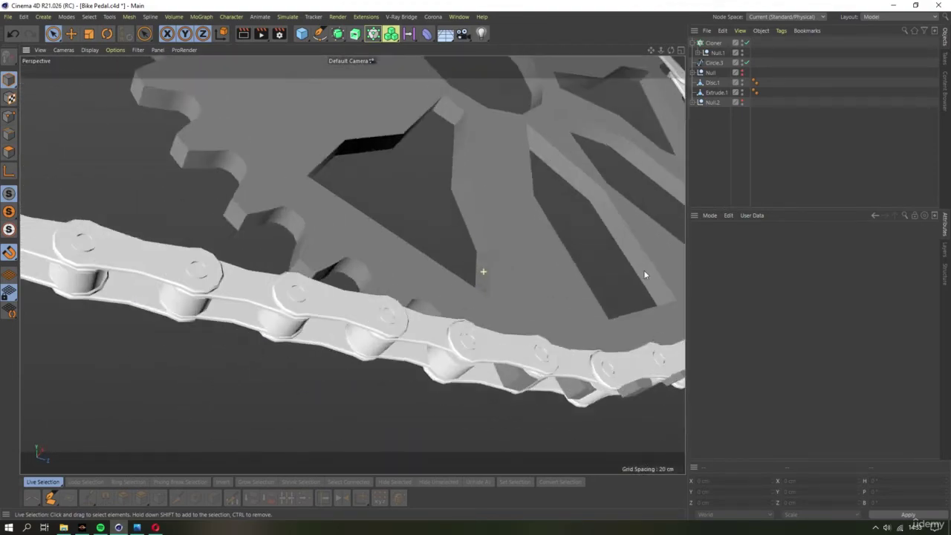
mouse_move(643, 270)
alt+mouse_down()
mouse_move(397, 297)
mouse_move(609, 240)
mouse_move(396, 303)
mouse_move(334, 300)
mouse_move(403, 230)
alt+mouse_up()
scroll(403, 231, down, 2)
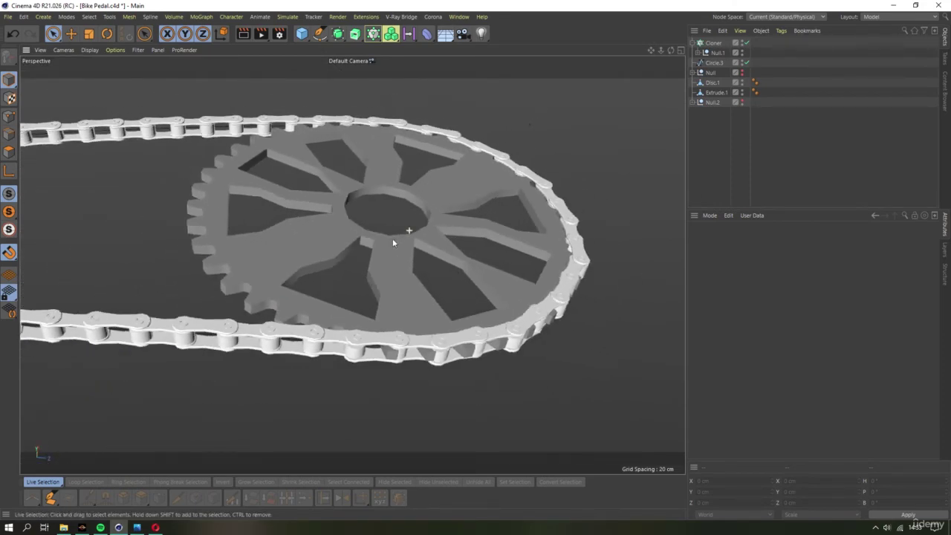
mouse_move(409, 314)
alt+mouse_down()
mouse_move(404, 239)
mouse_move(459, 266)
alt+mouse_up()
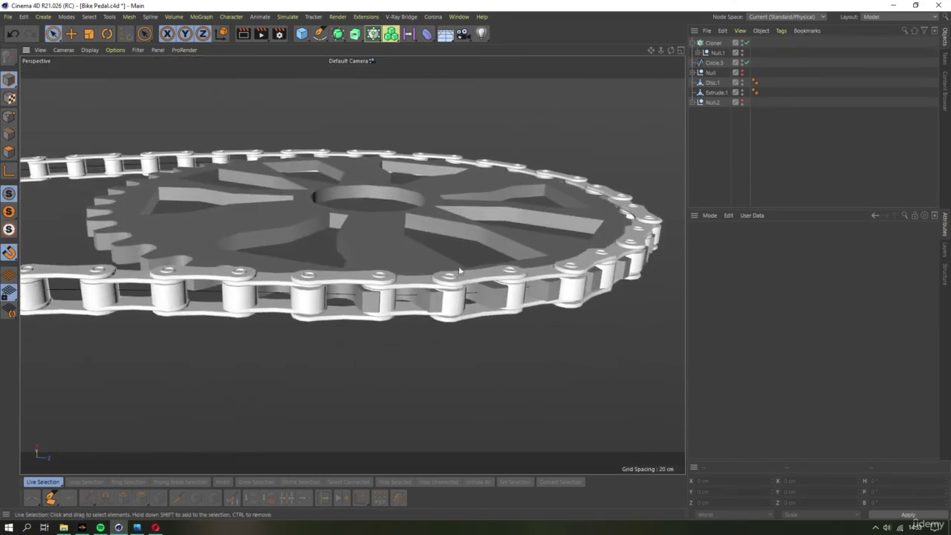
Set the chain Cloner's Count to 41 links
click(713, 44)
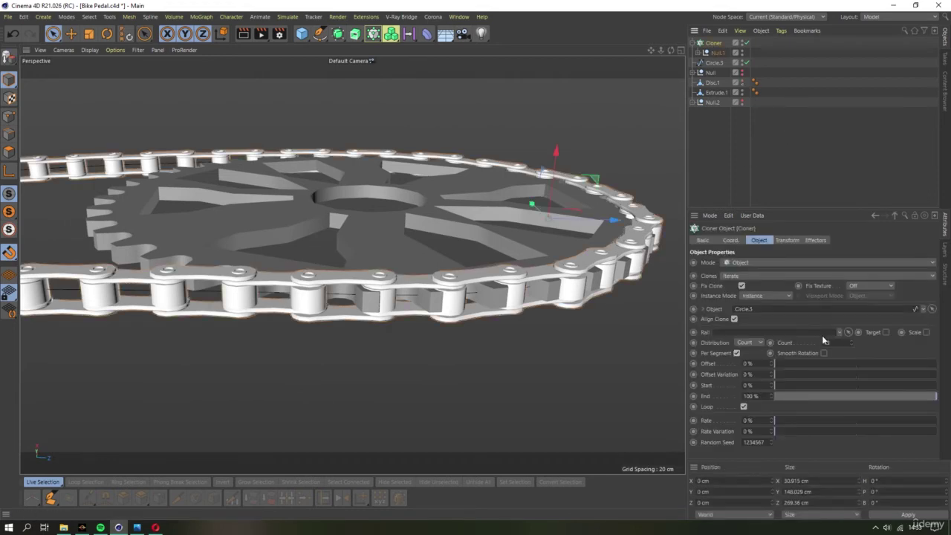
text(4)
key(Return)
scroll(833, 344, down, 1)
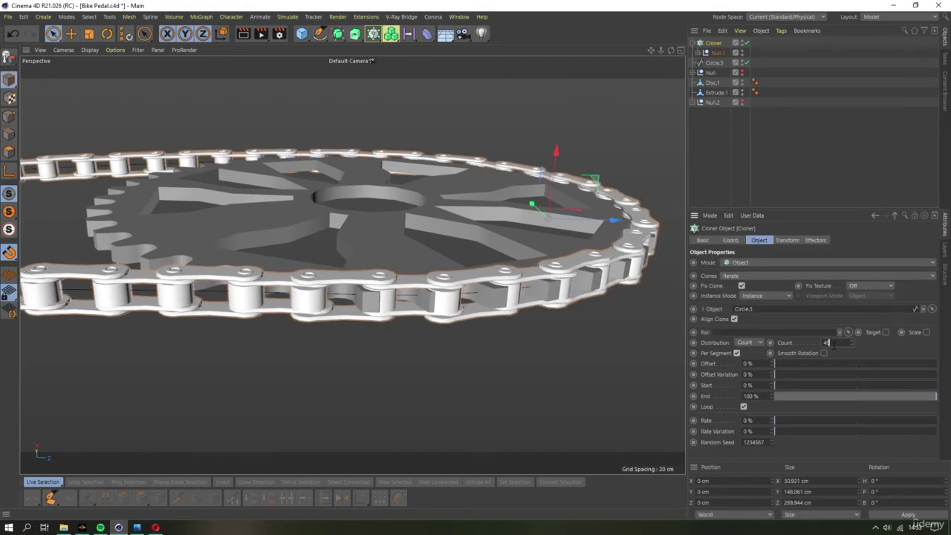
scroll(834, 344, down, 1)
scroll(833, 344, down, 1)
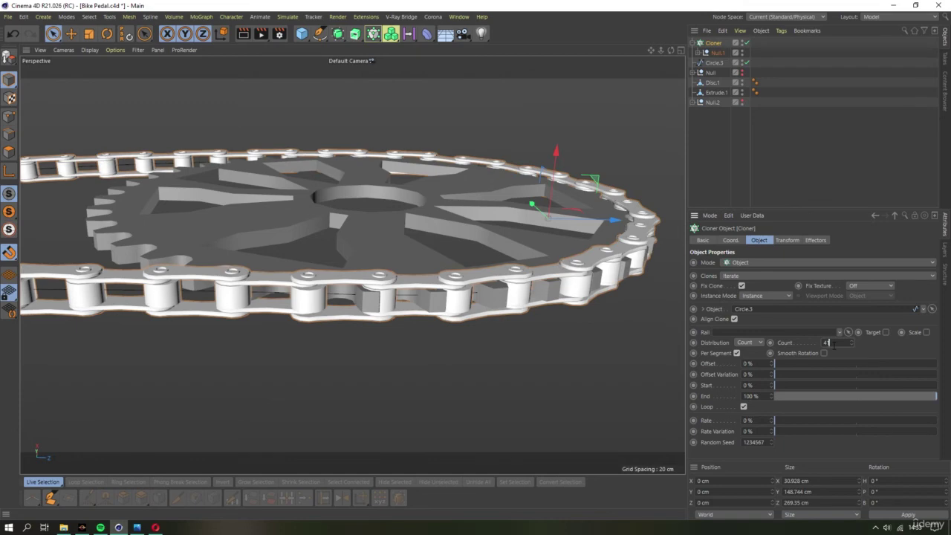
scroll(833, 344, down, 1)
scroll(833, 343, up, 1)
scroll(353, 304, up, 3)
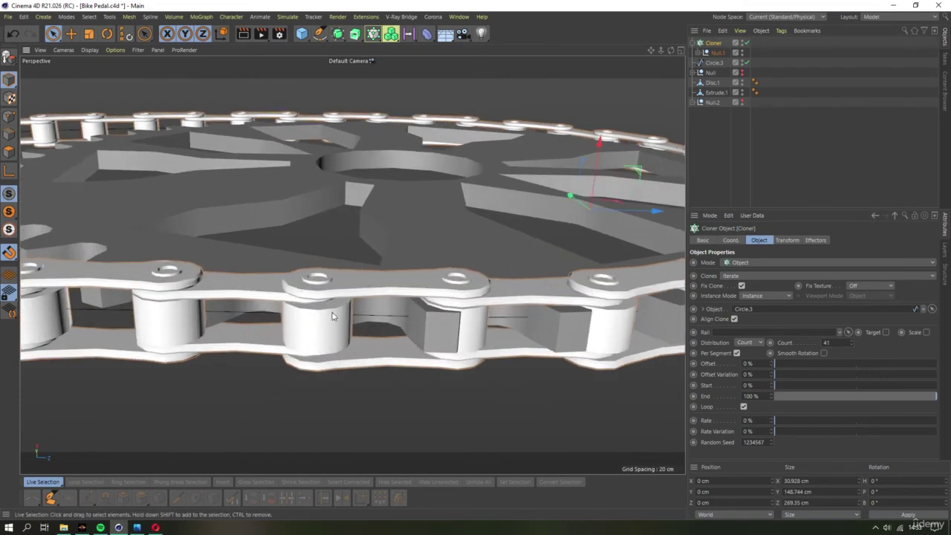
scroll(352, 304, up, 3)
scroll(353, 305, up, 3)
scroll(353, 302, down, 2)
scroll(353, 302, down, 3)
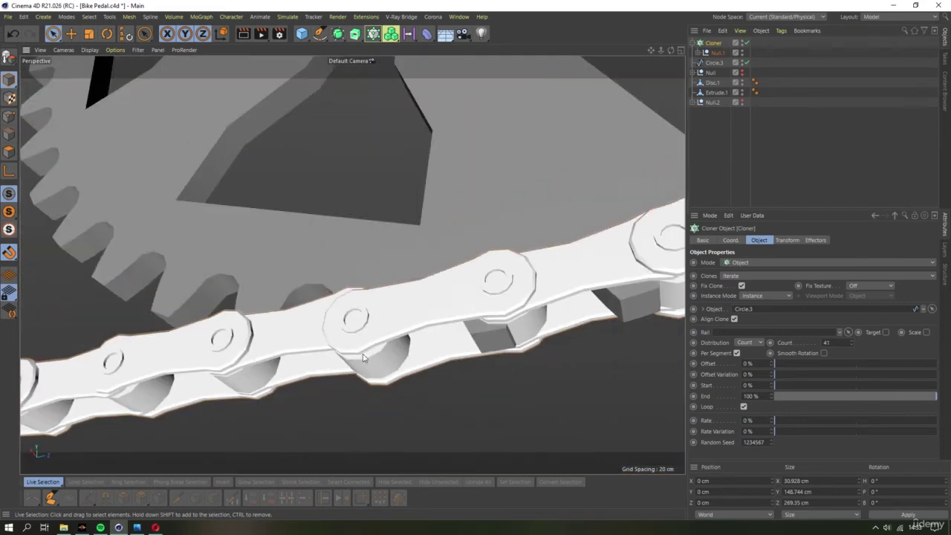
scroll(342, 297, down, 2)
scroll(341, 297, down, 2)
Enter an Offset value on the Cloner to shift the links along the spline
alt+drag(342, 297, 348, 319)
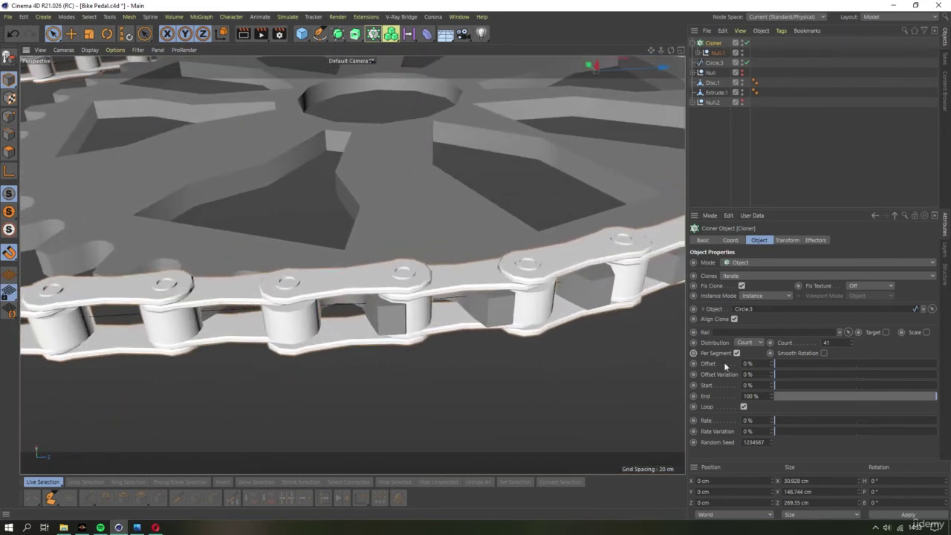
text(1)
key(Return)
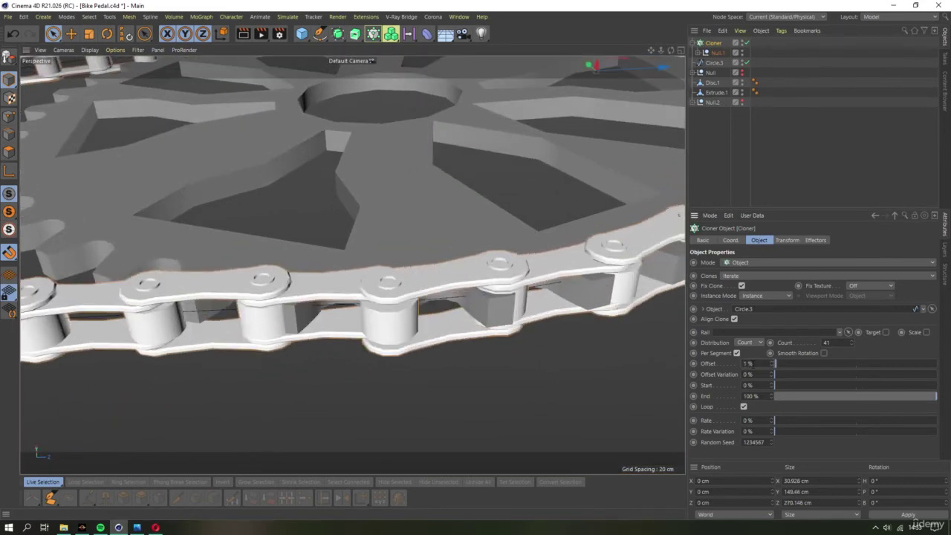
scroll(748, 363, up, 1)
scroll(748, 363, up, 1)
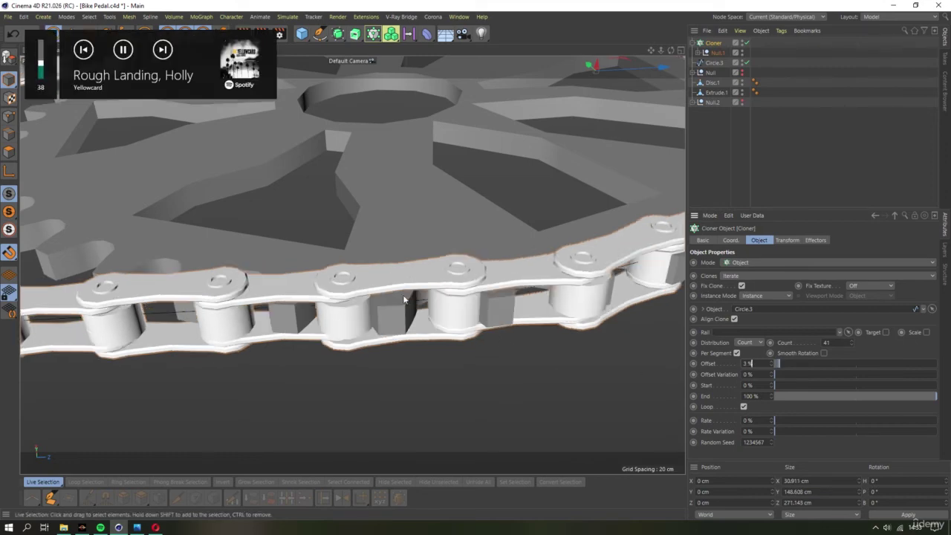
Orbit and zoom around the chain and gear to check the link placement
mouse_move(404, 299)
alt+mouse_down()
mouse_move(349, 317)
mouse_move(456, 227)
alt+mouse_up()
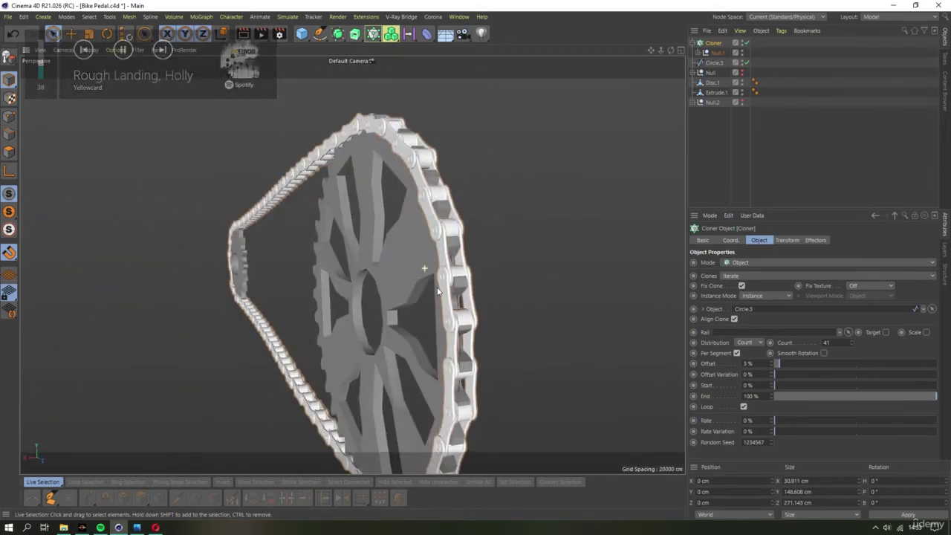
scroll(535, 323, up, 3)
scroll(417, 313, up, 1)
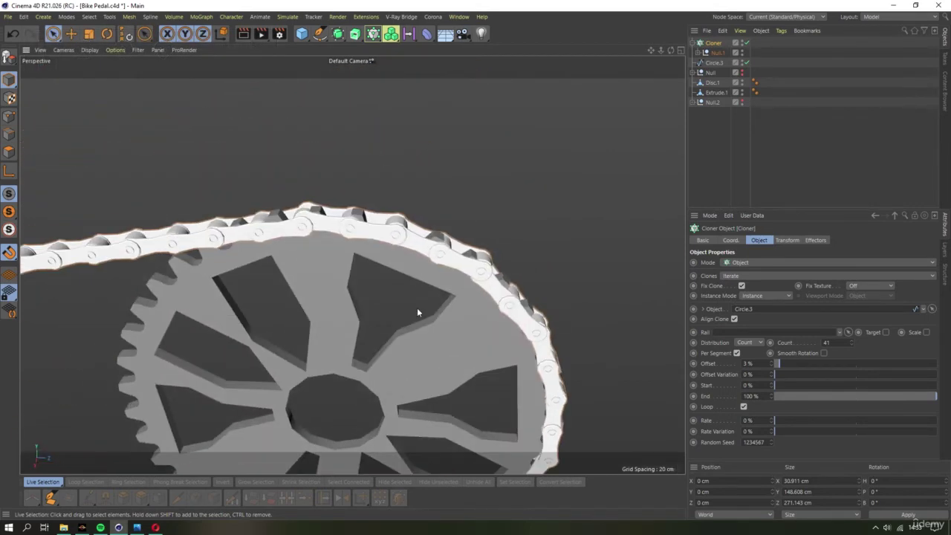
scroll(417, 307, down, 3)
alt+drag(366, 302, 431, 264)
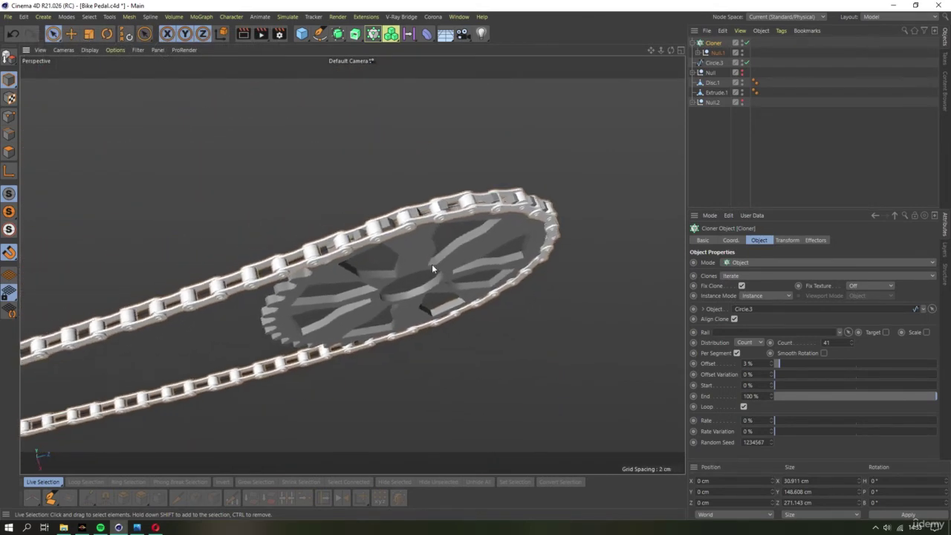
scroll(431, 263, down, 5)
mouse_move(349, 265)
alt+mouse_down()
mouse_move(274, 257)
mouse_move(260, 279)
mouse_move(267, 273)
alt+mouse_up()
scroll(327, 258, up, 5)
scroll(325, 258, up, 3)
Set the Cloner Count to 42 links
scroll(254, 270, up, 2)
text(2)
key(Return)
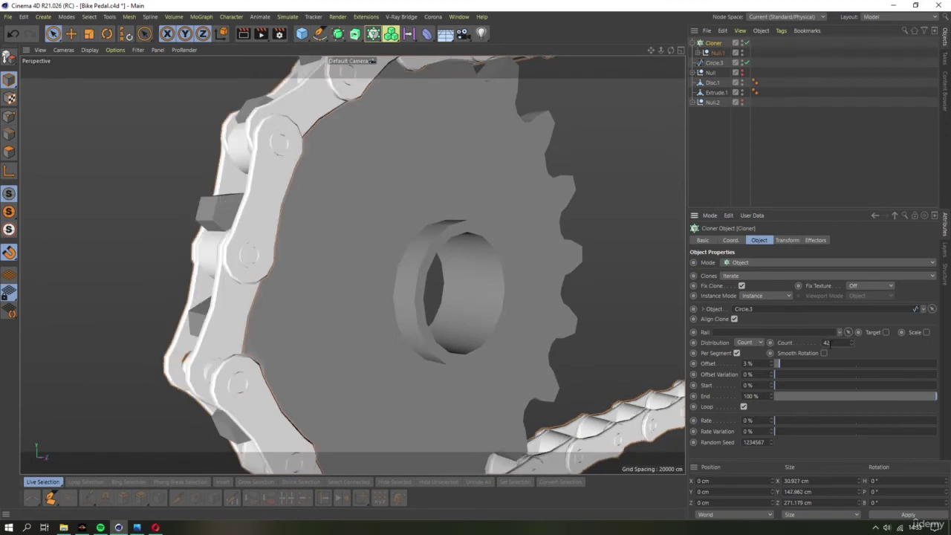
scroll(826, 343, up, 1)
scroll(826, 342, up, 1)
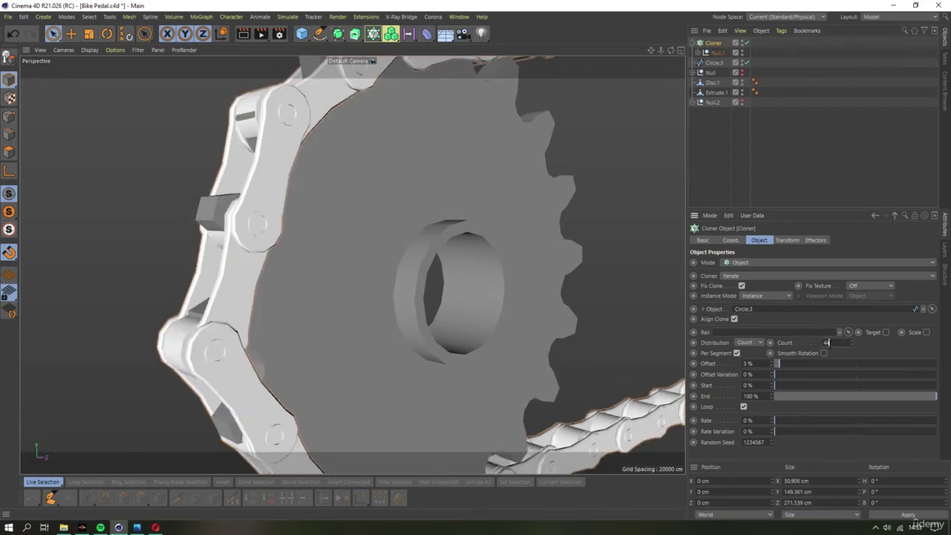
scroll(826, 343, up, 1)
scroll(827, 343, up, 1)
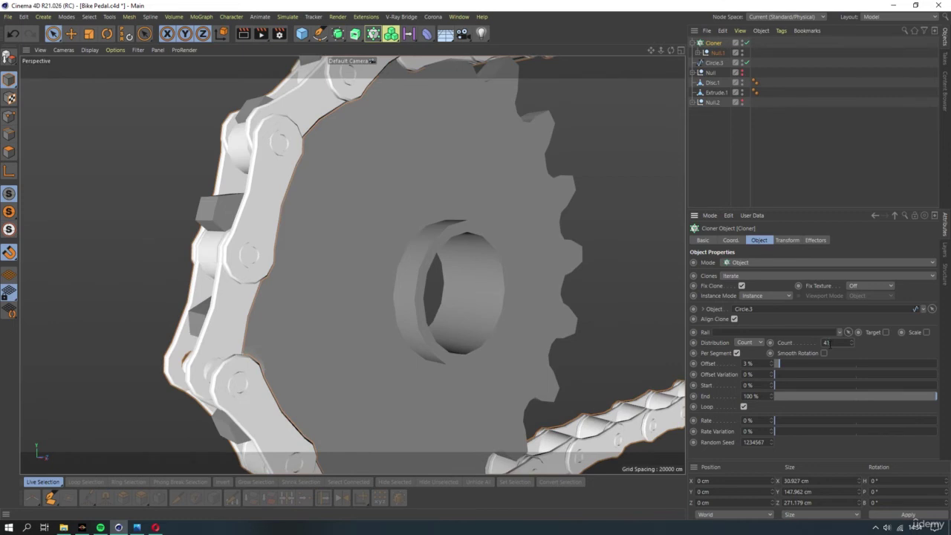
Zoom in and out to check the links wrap evenly around both sprockets
scroll(826, 342, down, 1)
scroll(826, 342, down, 2)
scroll(826, 343, down, 1)
scroll(826, 342, down, 1)
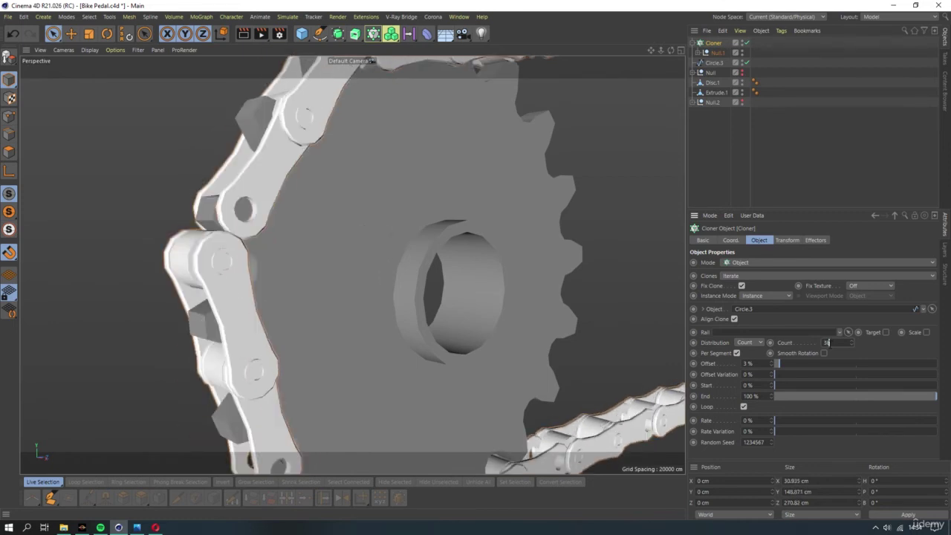
scroll(826, 342, down, 1)
scroll(826, 342, down, 1)
scroll(826, 342, down, 1)
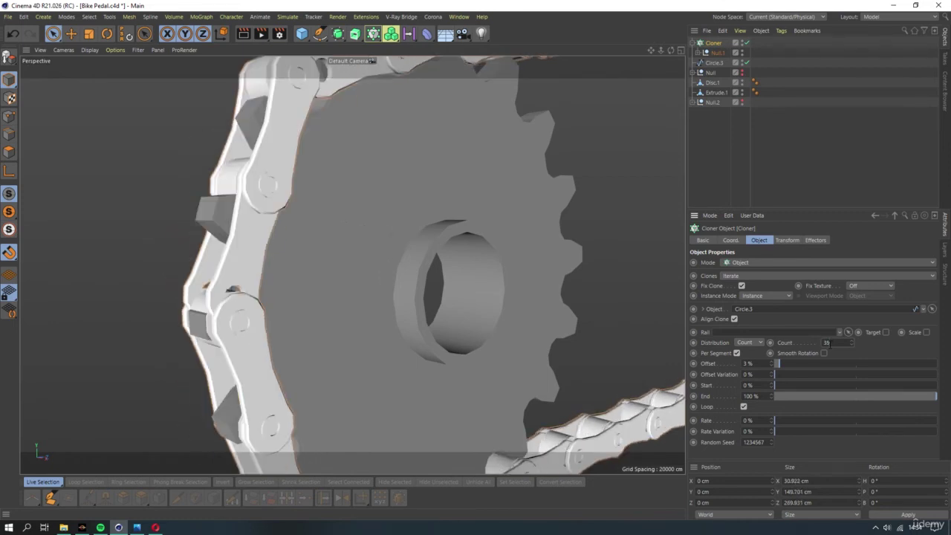
scroll(387, 315, down, 3)
scroll(294, 334, down, 2)
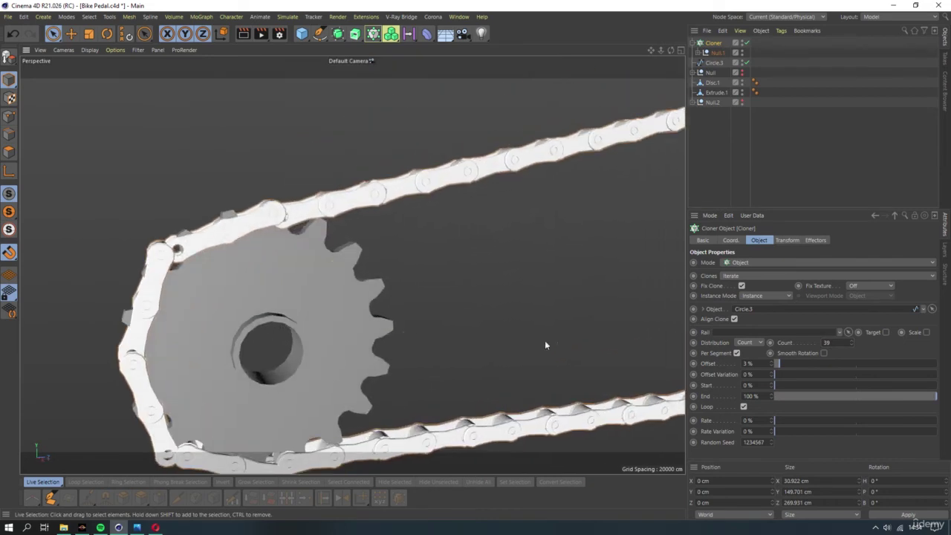
scroll(827, 343, up, 3)
scroll(828, 342, up, 3)
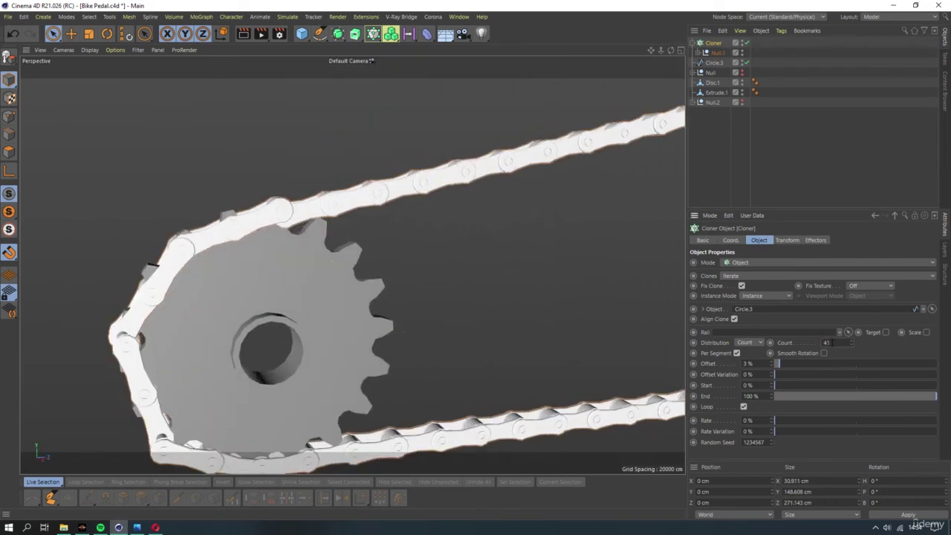
scroll(827, 342, up, 1)
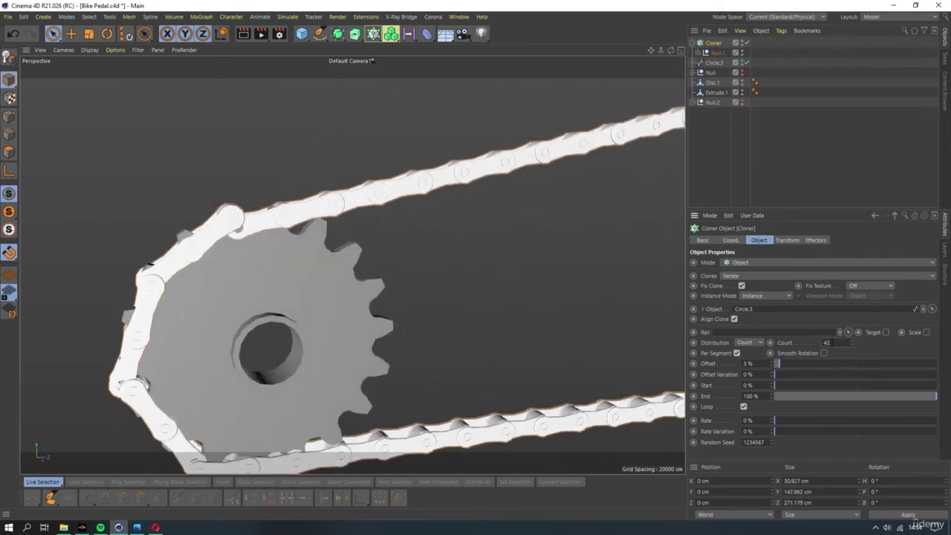
scroll(826, 342, up, 1)
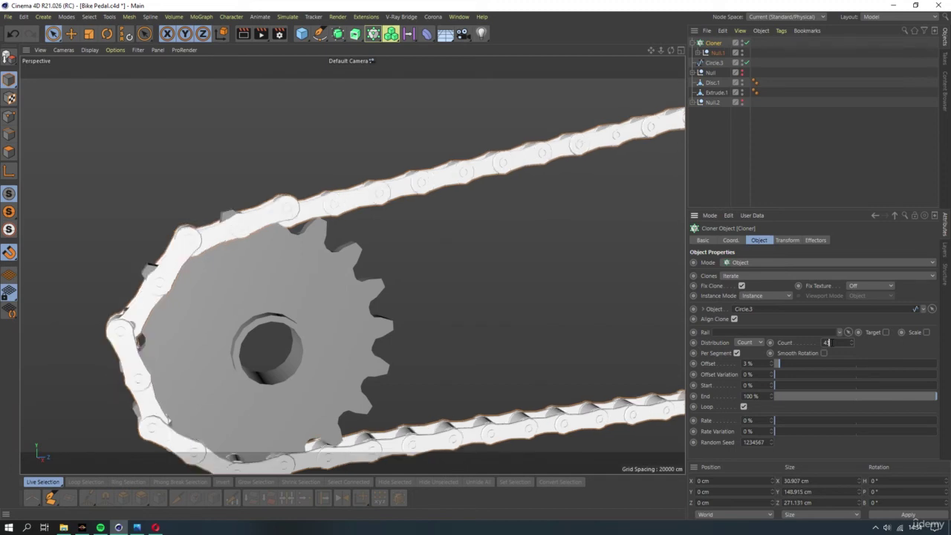
scroll(826, 343, up, 1)
scroll(827, 342, down, 1)
scroll(827, 343, down, 1)
scroll(826, 343, down, 1)
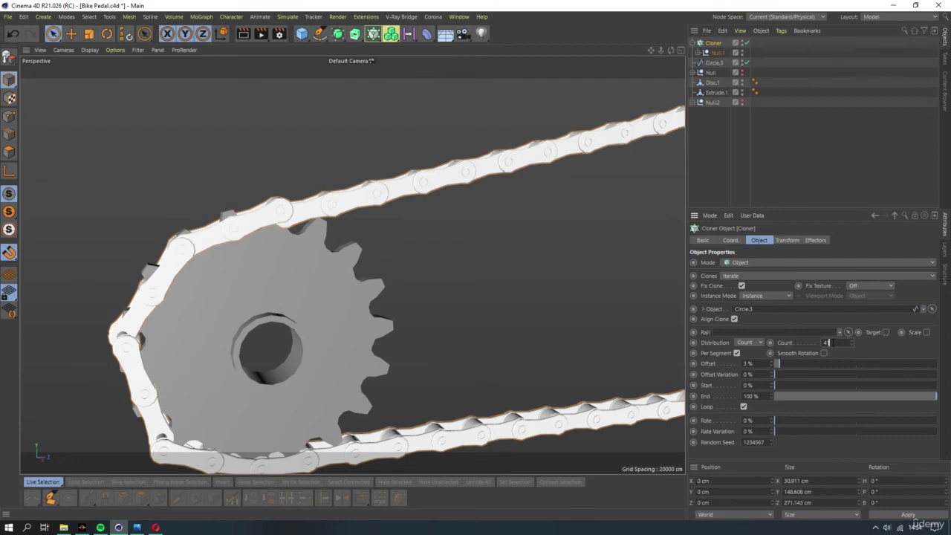
scroll(829, 342, up, 1)
scroll(403, 319, down, 5)
scroll(217, 342, down, 2)
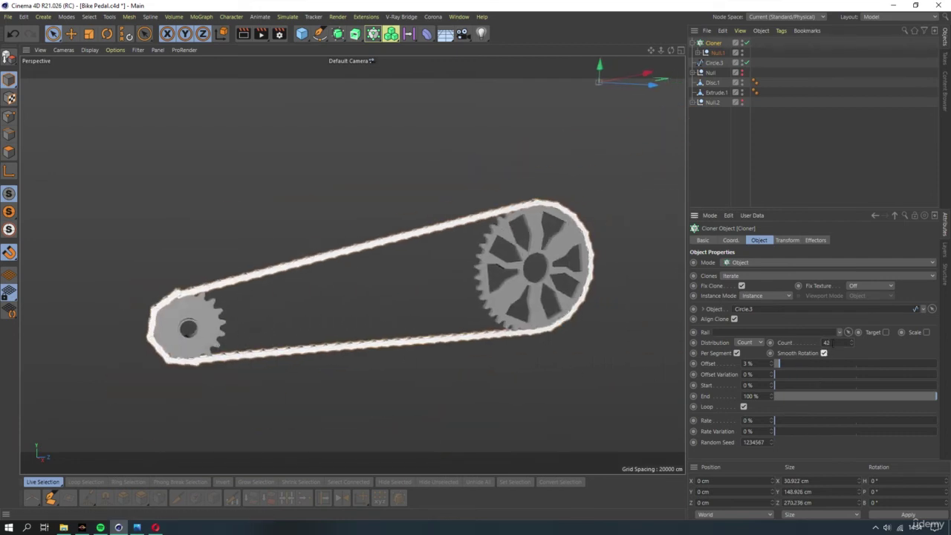
Orbit around the sprockets and chain to inspect them, then frame the whole scene
scroll(829, 342, down, 1)
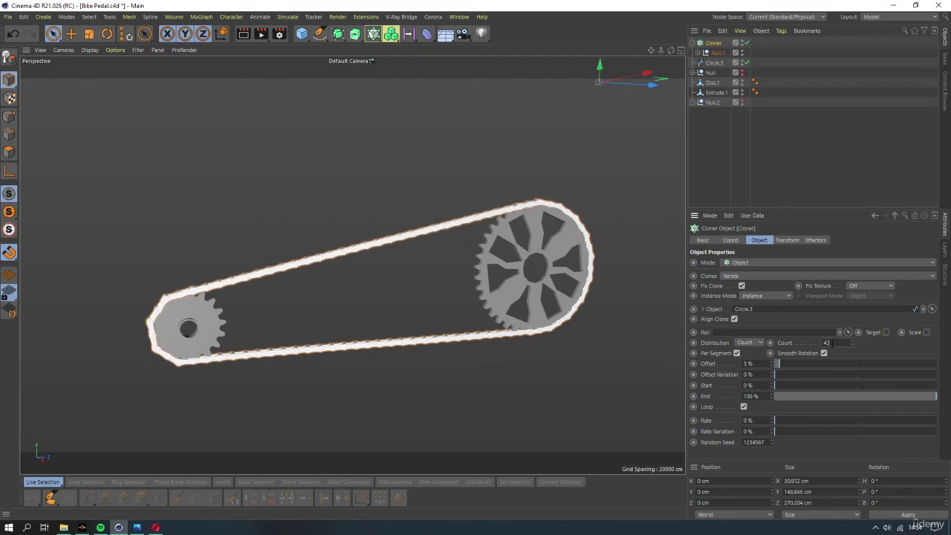
scroll(215, 334, up, 5)
alt+drag(247, 342, 523, 348)
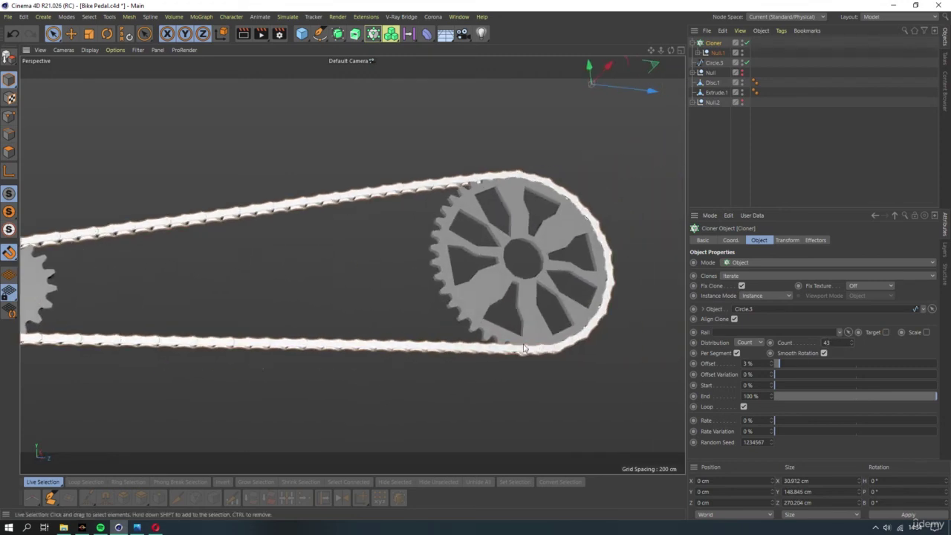
scroll(352, 265, down, 3)
scroll(352, 265, up, 5)
mouse_move(352, 266)
alt+mouse_down()
mouse_move(477, 240)
mouse_move(489, 214)
mouse_move(479, 243)
mouse_move(422, 284)
mouse_move(367, 240)
alt+mouse_up()
scroll(423, 284, down, 5)
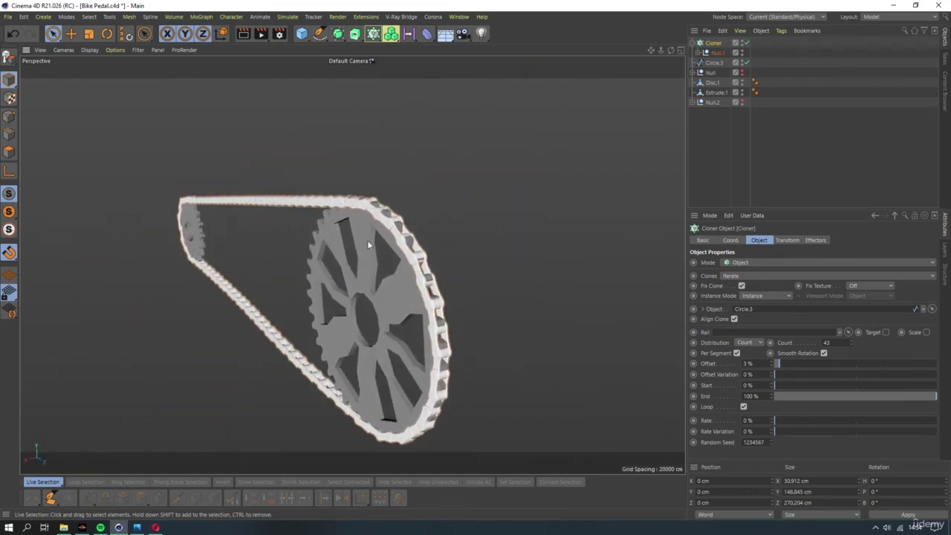
scroll(367, 240, up, 5)
mouse_move(485, 257)
alt+mouse_down()
mouse_move(386, 257)
mouse_move(384, 240)
mouse_move(422, 302)
mouse_move(420, 333)
mouse_move(393, 261)
mouse_move(389, 208)
mouse_move(425, 199)
mouse_move(403, 213)
alt+mouse_up()
scroll(417, 190, up, 3)
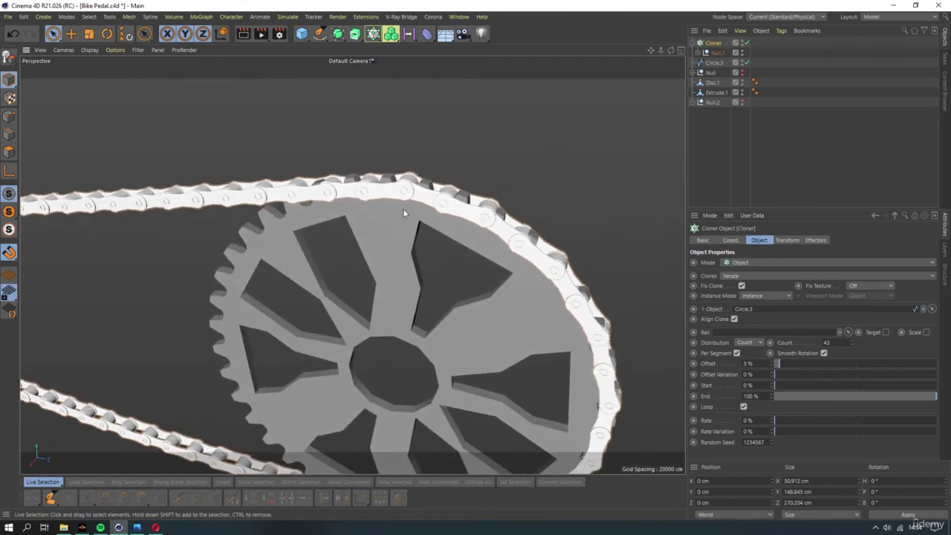
scroll(367, 238, down, 3)
scroll(502, 273, down, 2)
mouse_move(502, 273)
alt+mouse_down()
mouse_move(380, 270)
mouse_move(399, 279)
alt+mouse_up()
scroll(230, 236, up, 3)
scroll(246, 229, up, 1)
scroll(245, 229, up, 2)
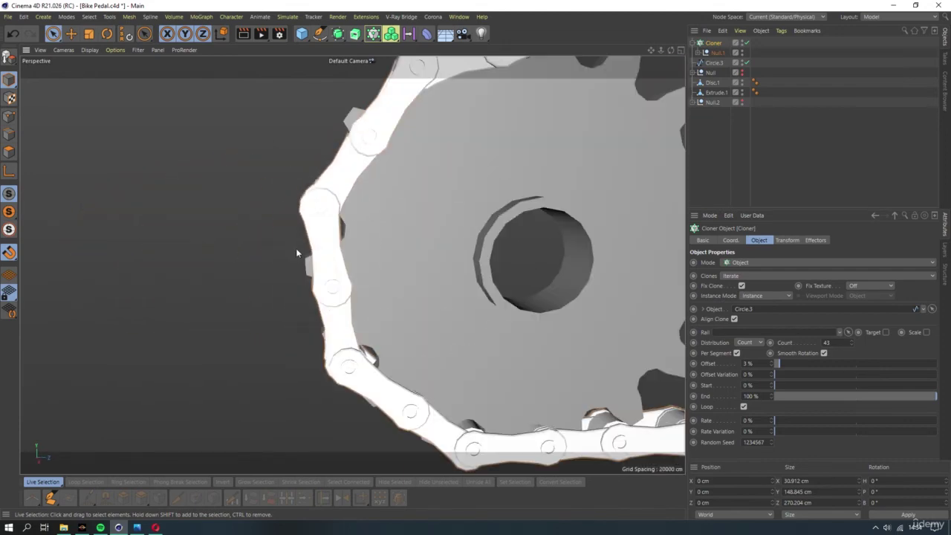
mouse_move(295, 248)
alt+mouse_down()
mouse_move(496, 207)
mouse_move(521, 214)
alt+mouse_up()
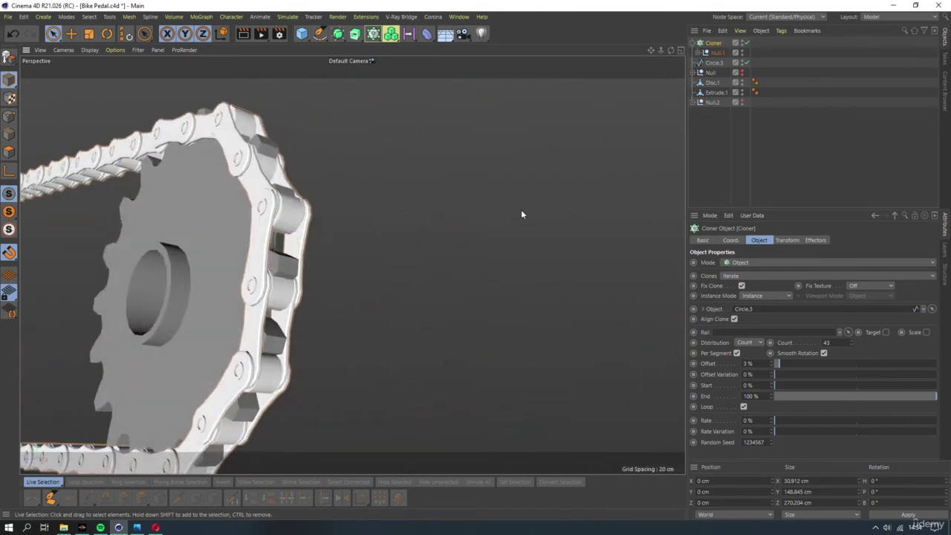
mouse_move(427, 273)
alt+mouse_down()
mouse_move(242, 280)
mouse_move(253, 297)
alt+mouse_up()
key(h)
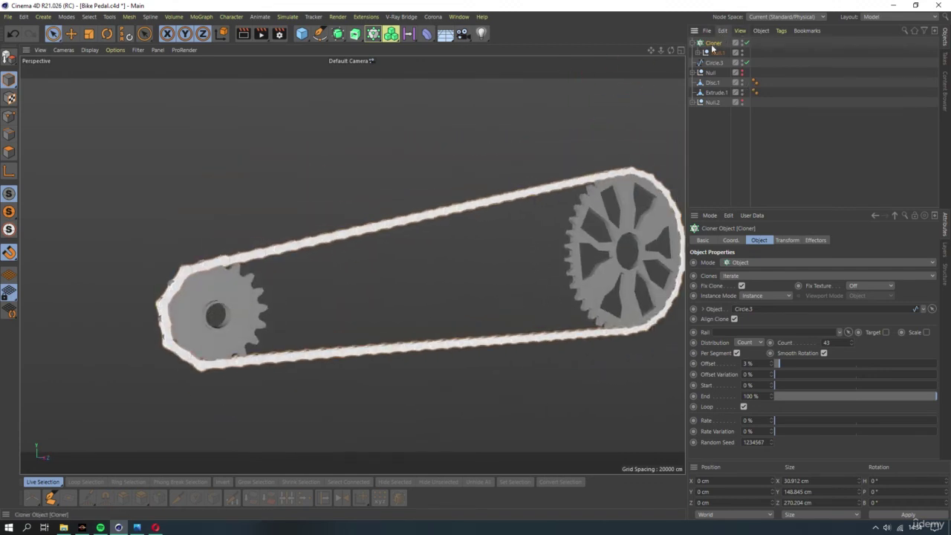
Try making the Cloner editable, check its children, then undo the conversion
key(c)
click(695, 44)
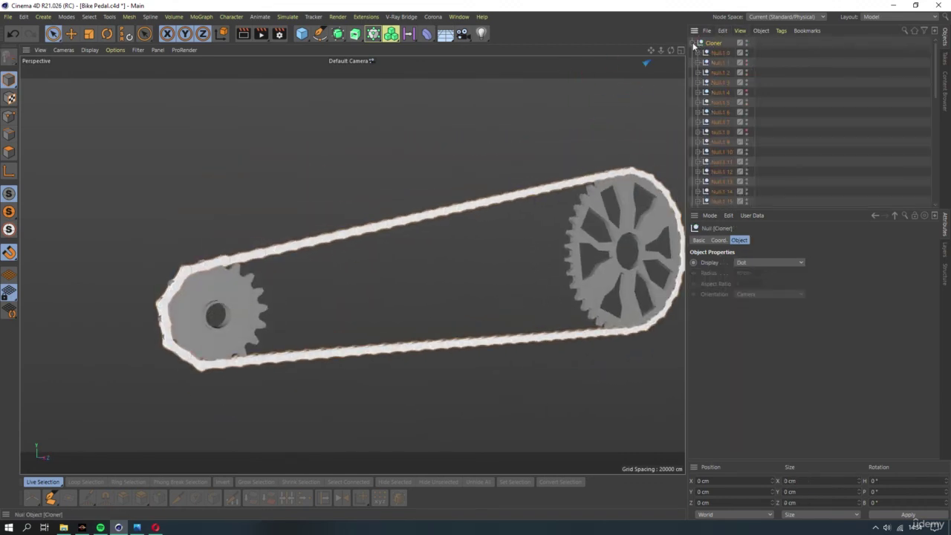
click(696, 44)
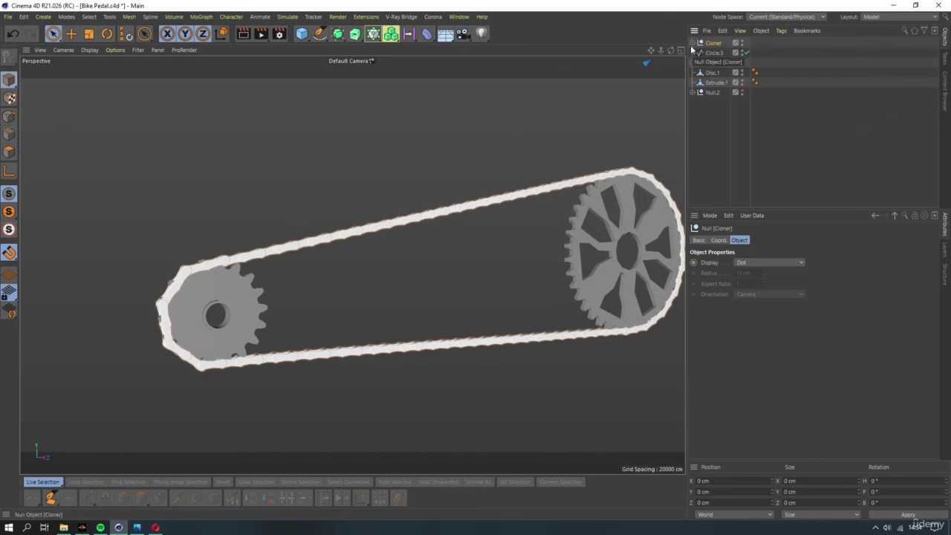
key(ctrl+z)
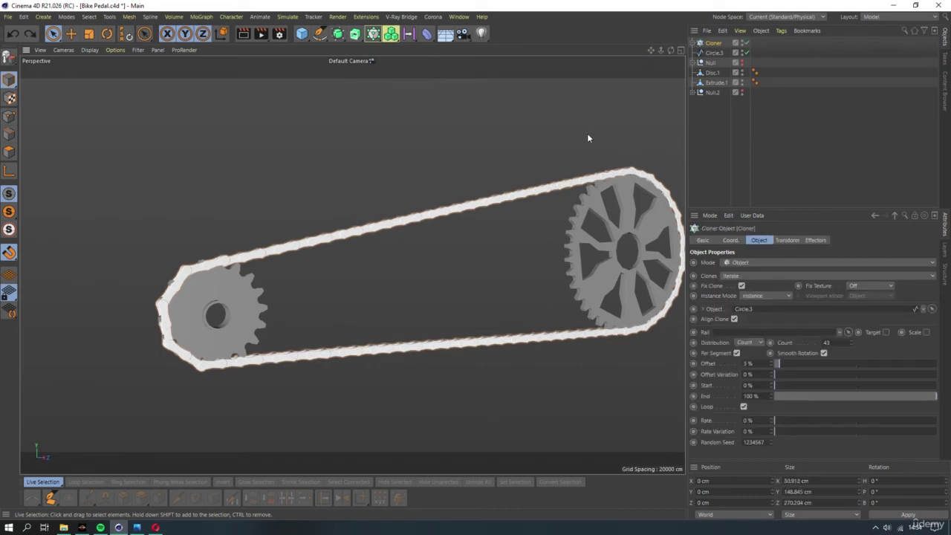
Move the four link cylinders out of Null.1 directly under the Cloner
click(693, 44)
click(699, 53)
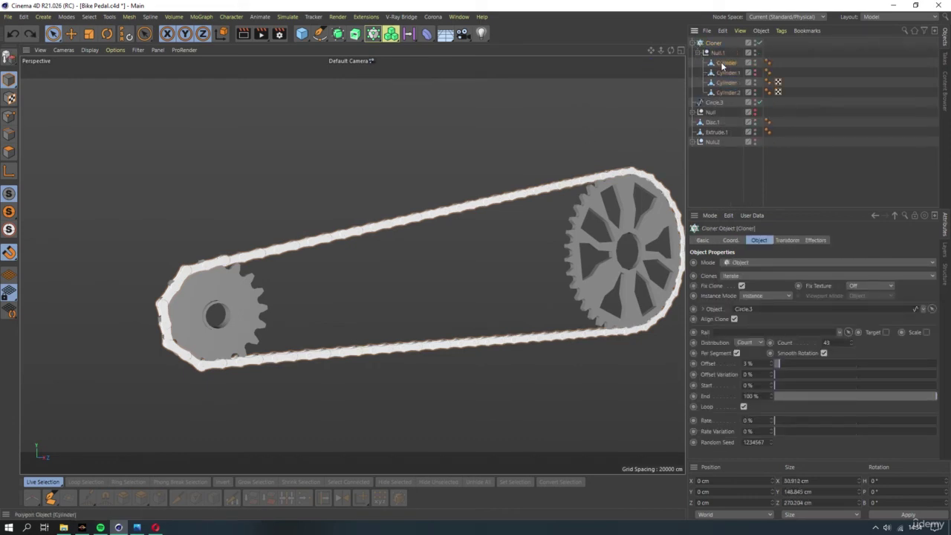
click(724, 63)
shift+click(727, 93)
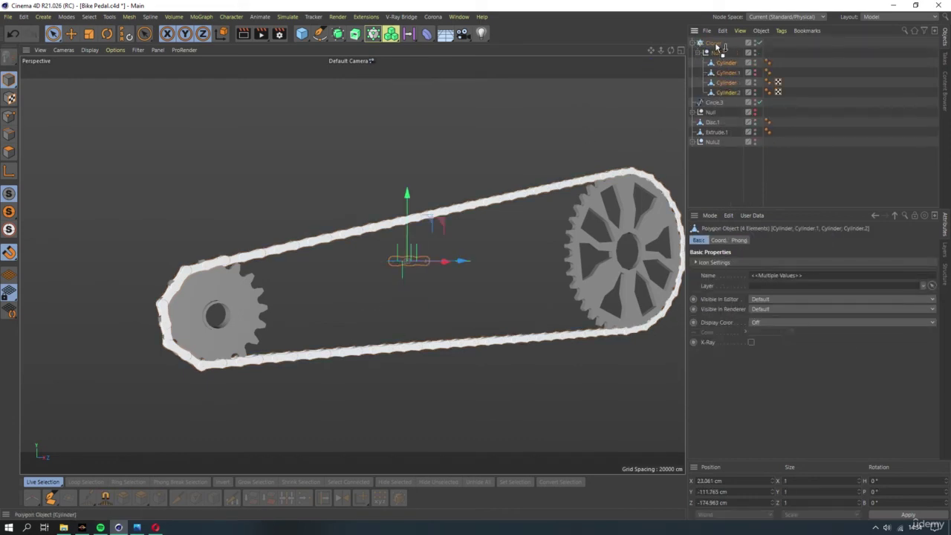
drag(716, 46, 761, 91)
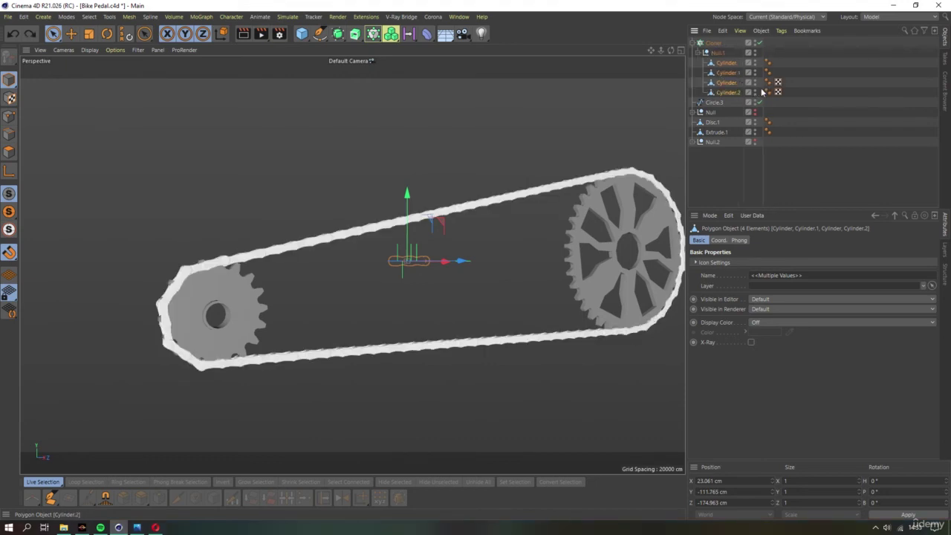
click(700, 54)
Make the Cloner editable with C and view the chain edge-on
click(712, 43)
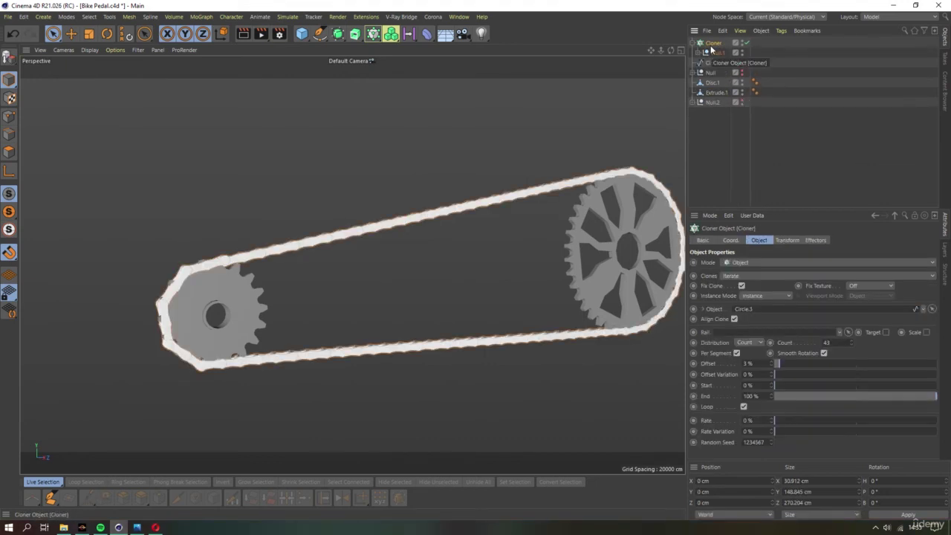
key(c)
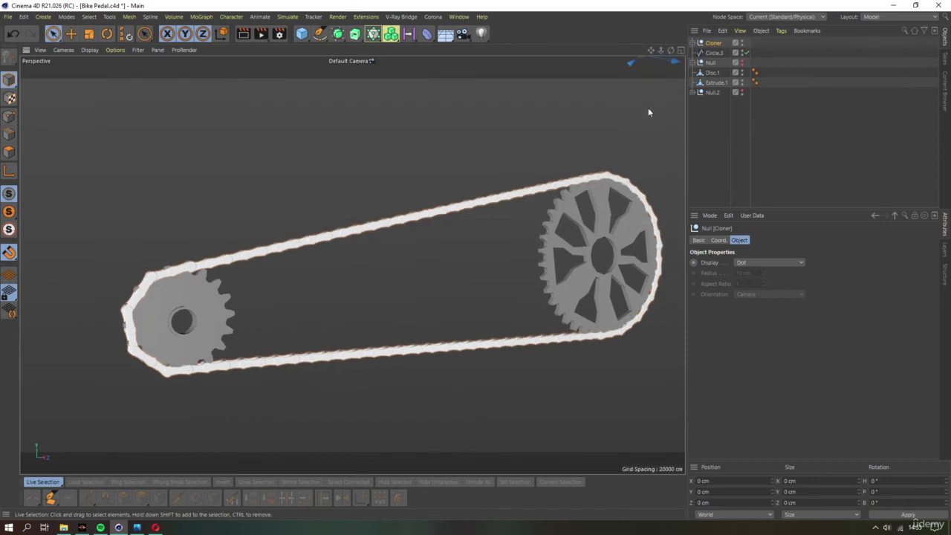
mouse_move(648, 112)
alt+mouse_down()
mouse_move(389, 284)
mouse_move(236, 269)
mouse_move(325, 284)
mouse_move(590, 212)
alt+mouse_up()
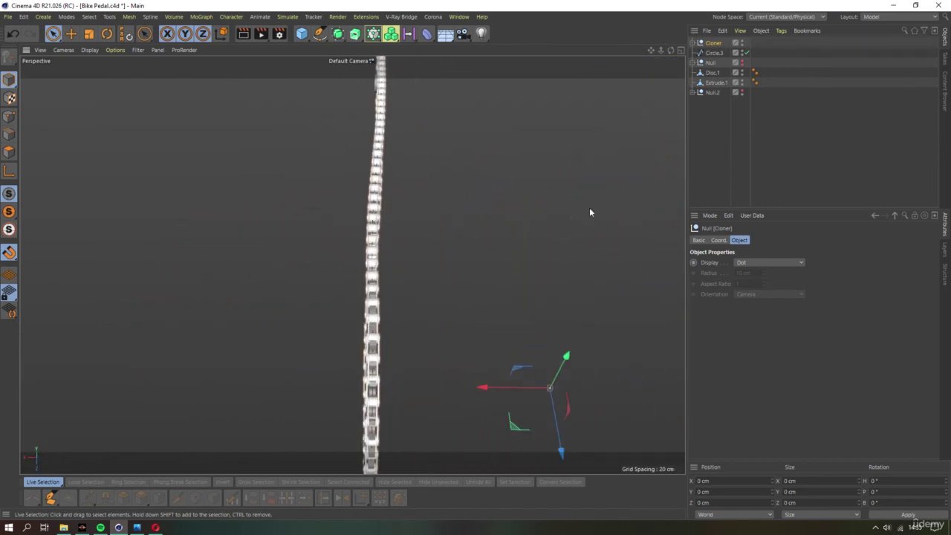
Select Circle.3, make it editable, and check it from top and perspective views
click(709, 54)
key(c)
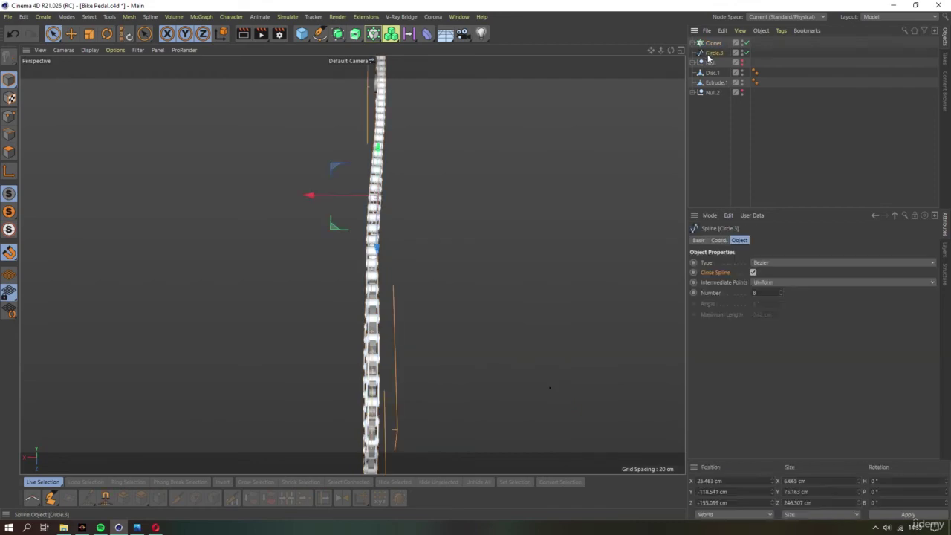
key(F2)
scroll(371, 283, down, 3)
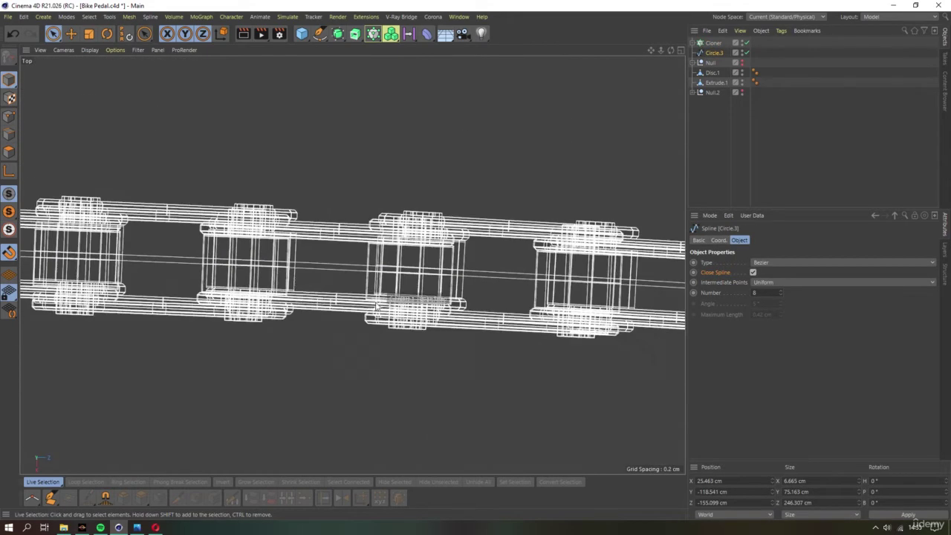
scroll(377, 306, down, 3)
key(F1)
mouse_move(343, 259)
alt+mouse_down()
mouse_move(375, 327)
mouse_move(309, 302)
mouse_move(350, 266)
alt+mouse_up()
click(148, 267)
In Points mode, with the links hidden, select a lower-run spline point and apply a point option
click(709, 52)
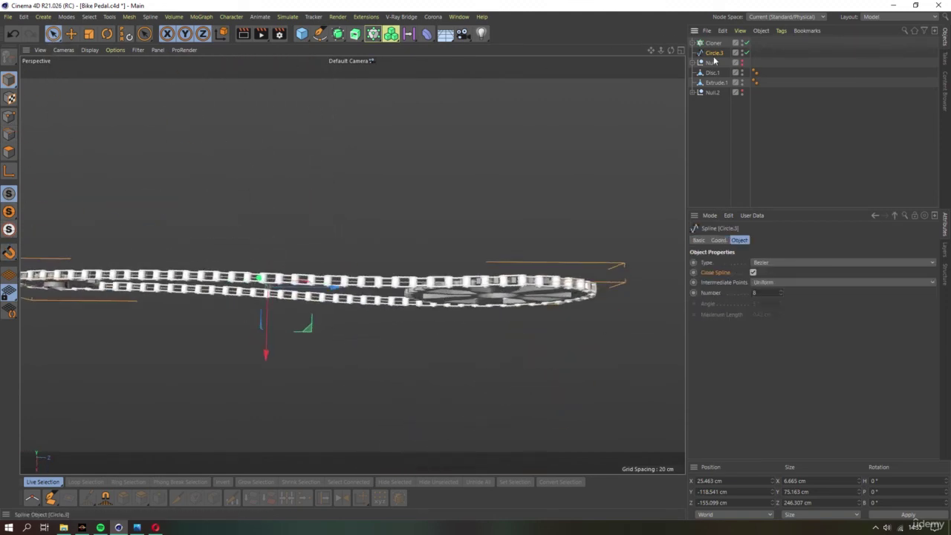
click(9, 116)
mouse_move(223, 216)
alt+mouse_down()
mouse_move(259, 291)
mouse_move(250, 326)
mouse_move(288, 294)
alt+mouse_up()
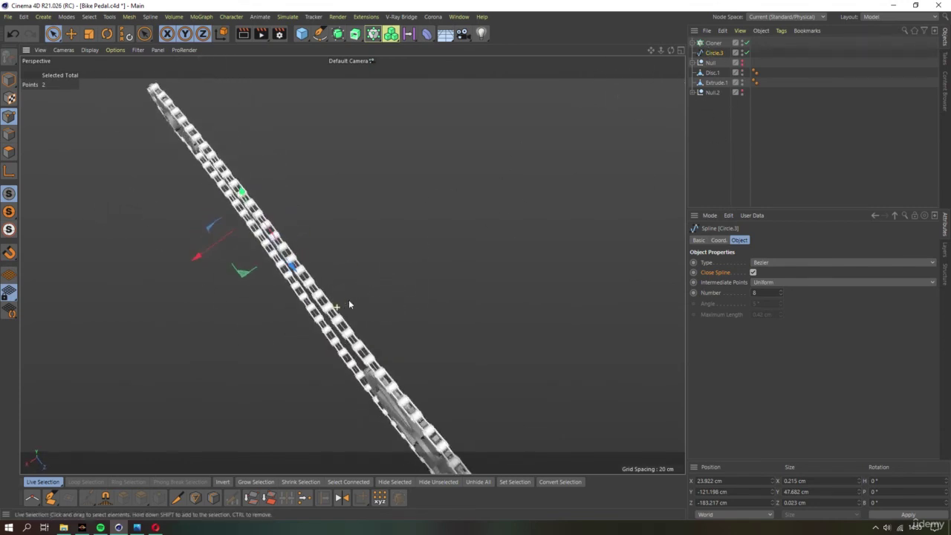
mouse_move(349, 300)
alt+mouse_down()
mouse_move(320, 331)
mouse_move(352, 329)
mouse_move(230, 269)
alt+mouse_up()
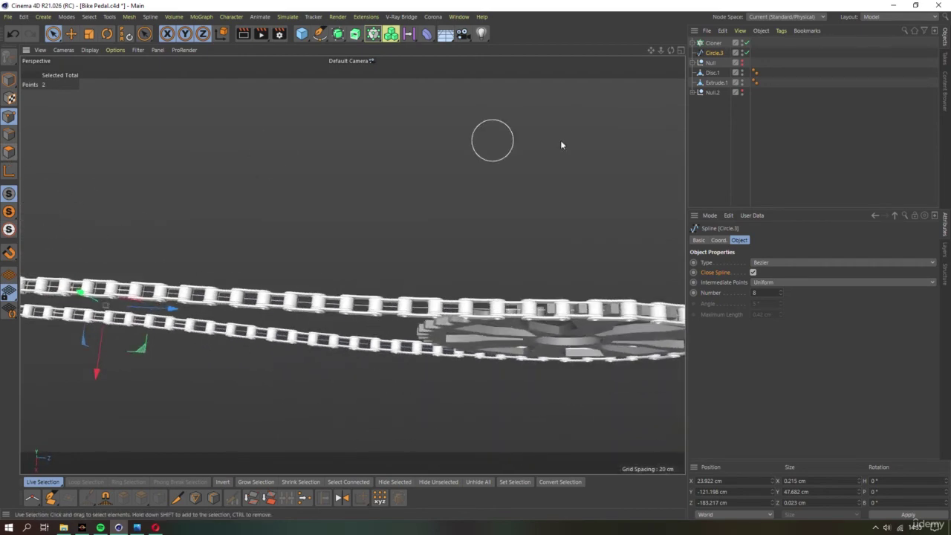
click(745, 43)
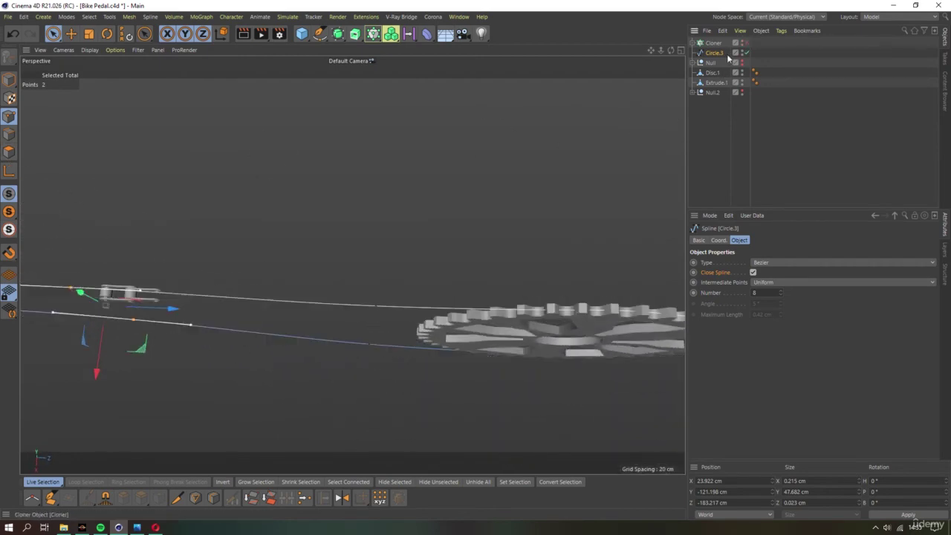
click(375, 306)
mouse_move(358, 346)
alt+mouse_down()
mouse_move(350, 265)
mouse_move(283, 329)
alt+mouse_up()
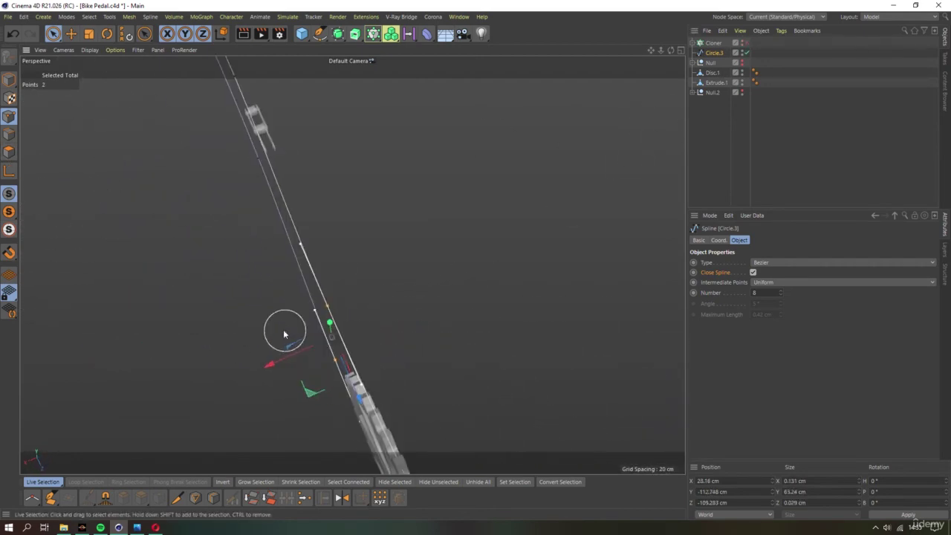
click(745, 43)
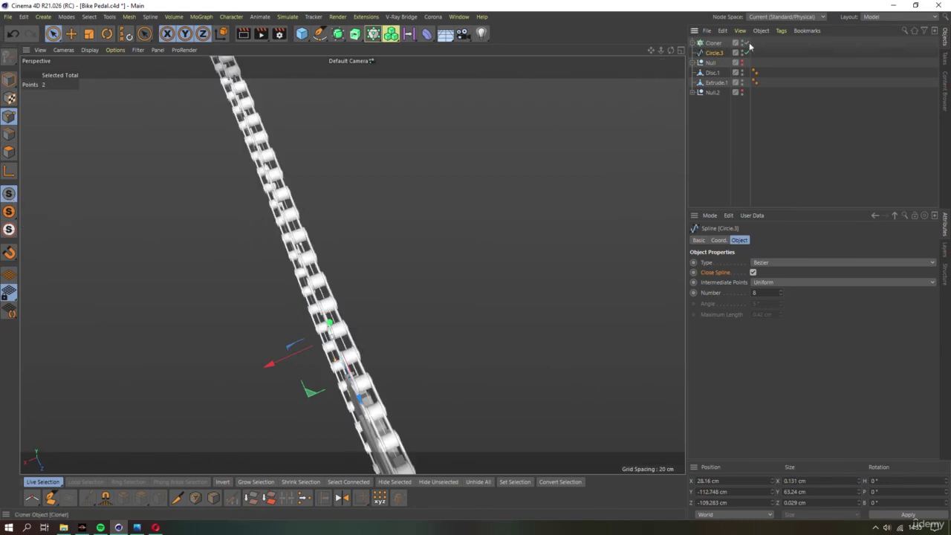
mouse_move(364, 312)
alt+mouse_down()
mouse_move(410, 309)
mouse_move(351, 334)
alt+mouse_up()
right_click(359, 164)
click(385, 182)
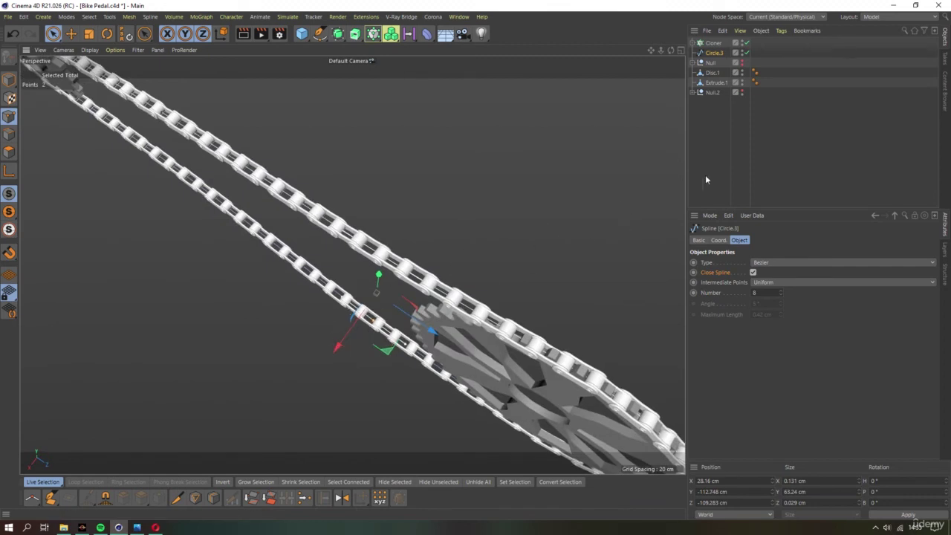
Set the chosen Circle.3 points to Soft Interpolation and show the chain links again
click(724, 143)
mouse_move(329, 201)
alt+mouse_down()
mouse_move(380, 302)
mouse_move(422, 323)
mouse_move(339, 285)
mouse_move(357, 283)
alt+mouse_up()
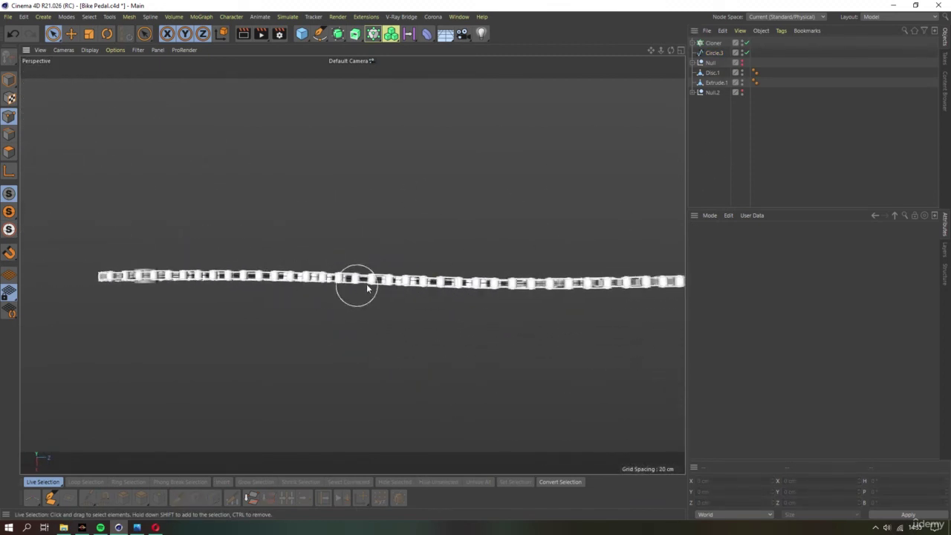
click(714, 53)
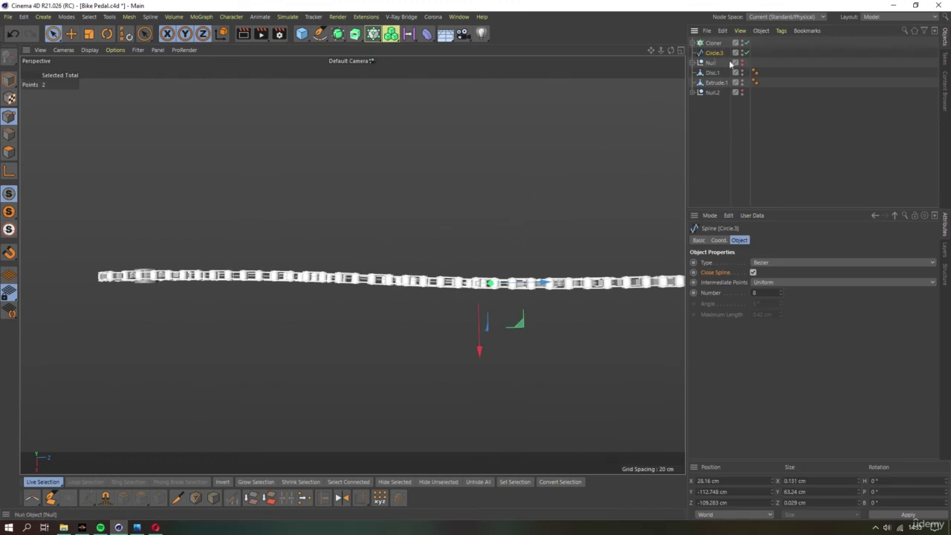
click(743, 45)
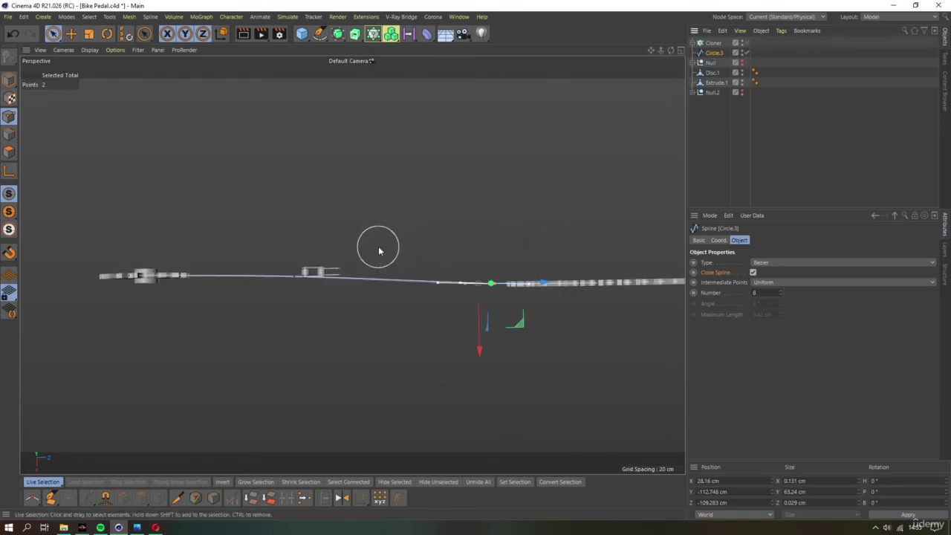
right_click(298, 276)
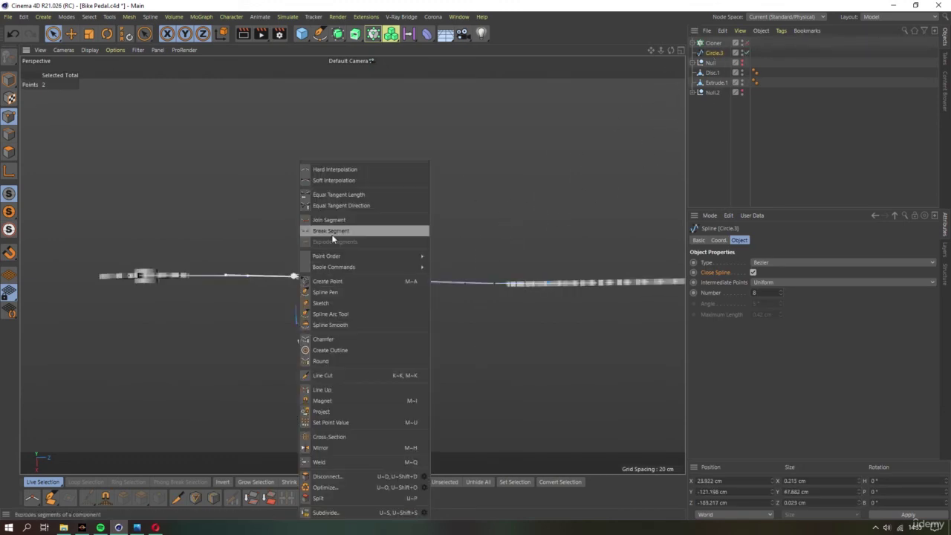
click(368, 182)
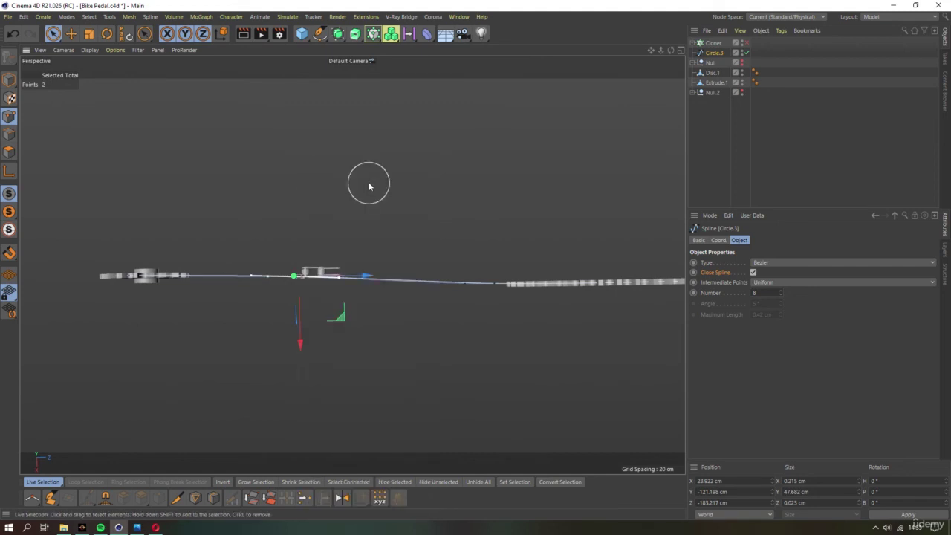
click(743, 44)
click(533, 224)
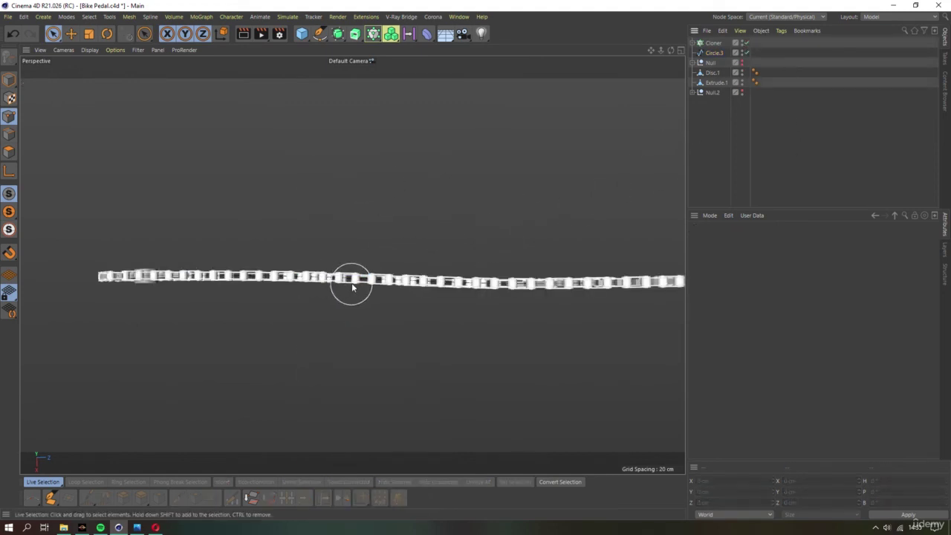
alt+drag(348, 286, 317, 189)
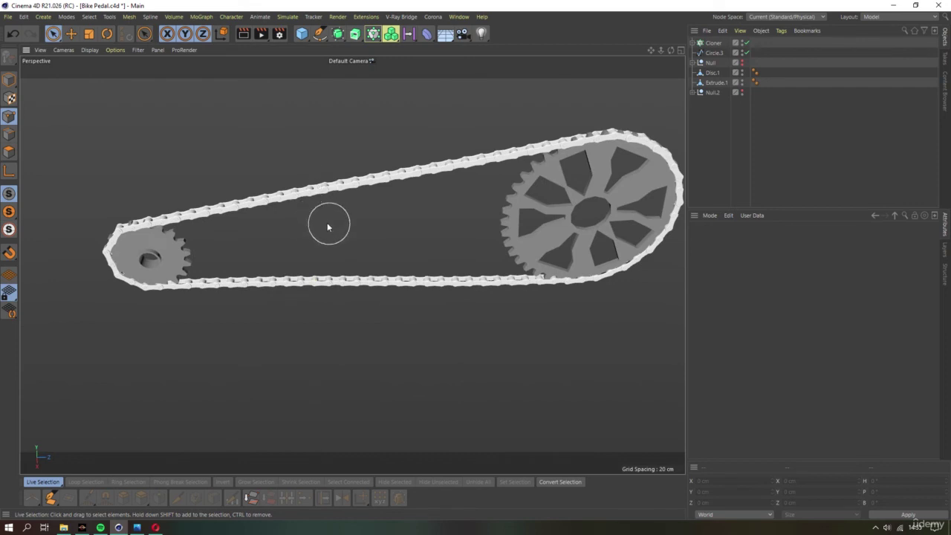
Toggle the chain links off and inspect points on the upper and lower spline runs
click(714, 52)
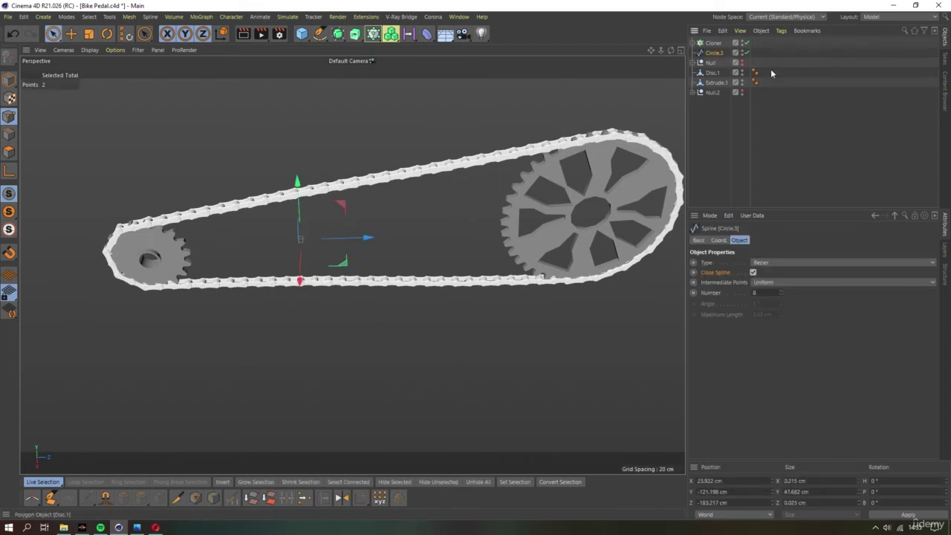
click(745, 43)
click(744, 43)
click(745, 43)
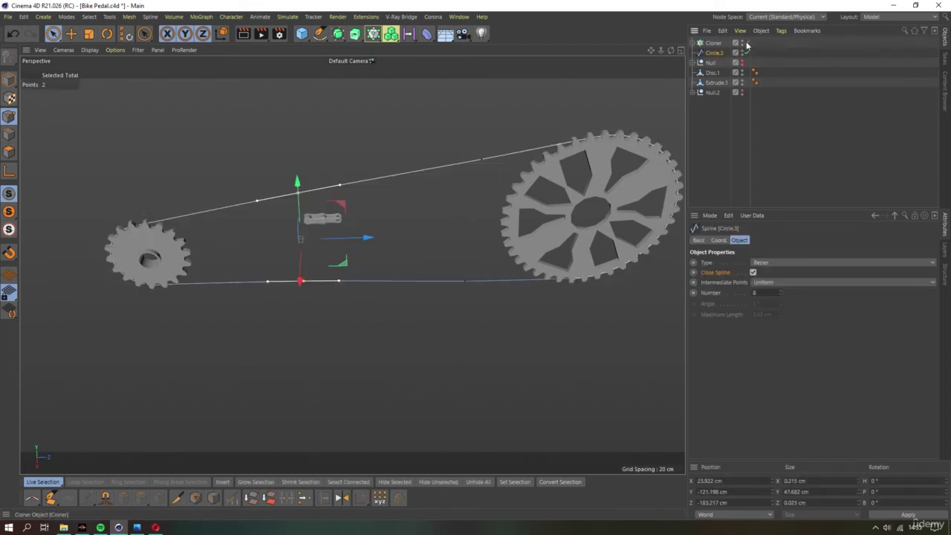
click(745, 52)
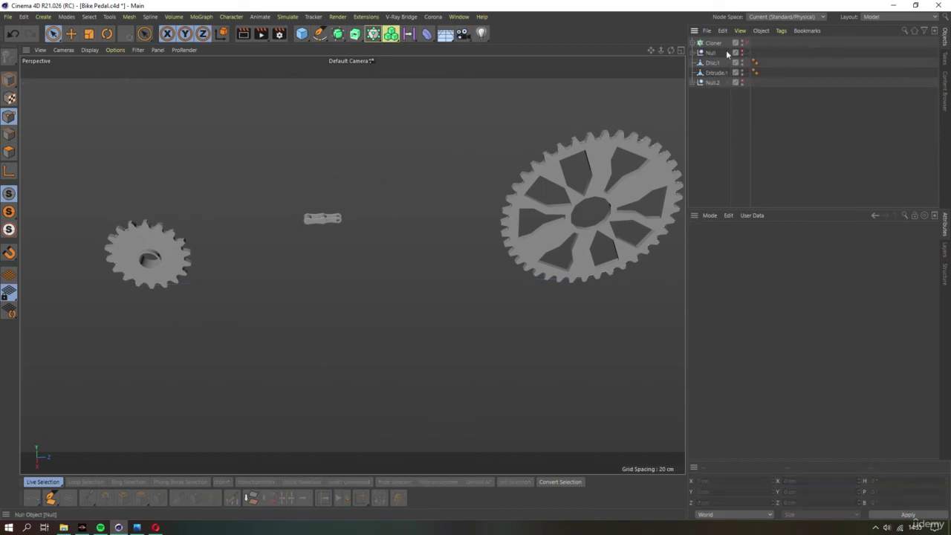
click(745, 52)
click(294, 191)
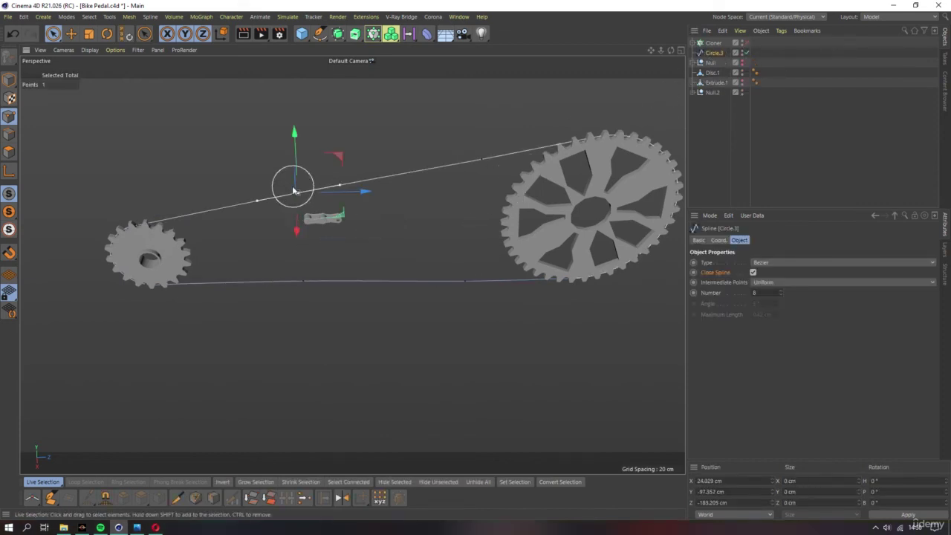
ctrl+click(294, 191)
click(299, 296)
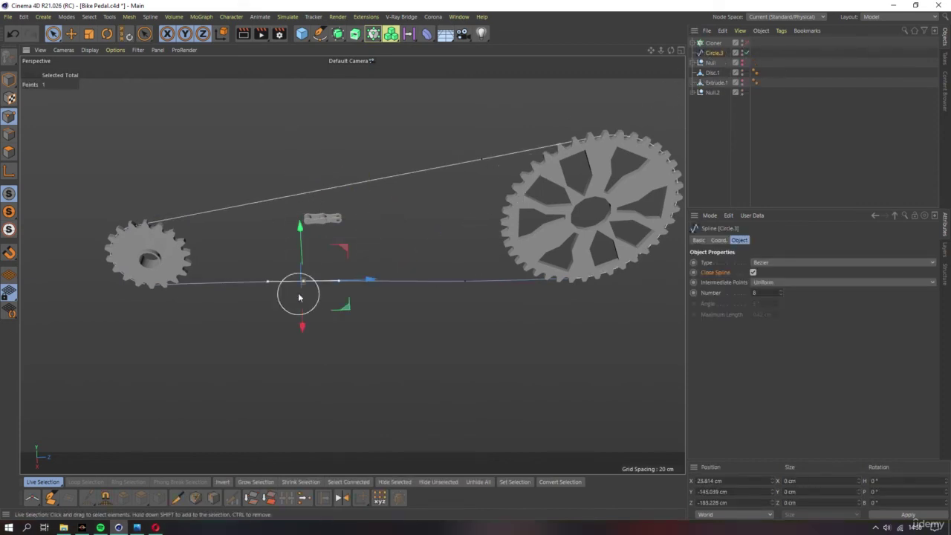
ctrl+click(298, 293)
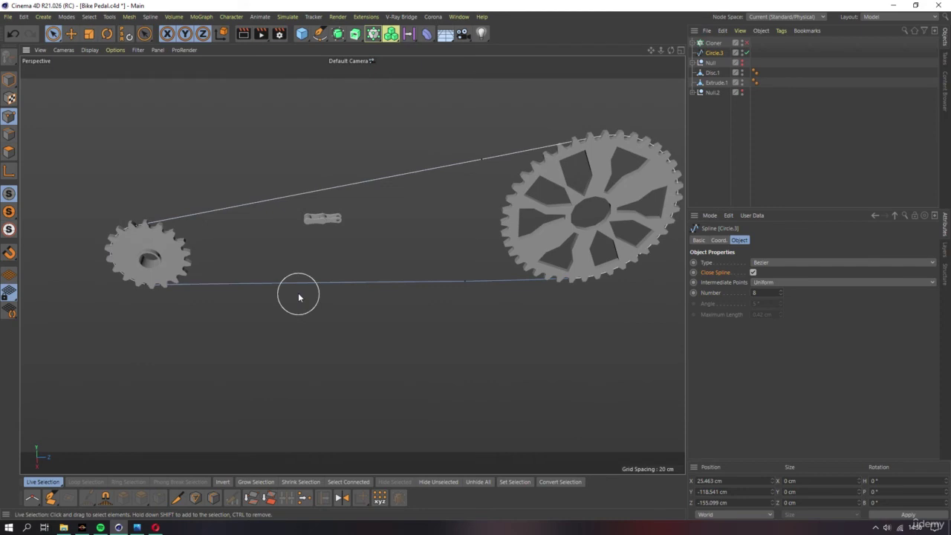
Show the links, orbit face-on to the large sprocket, then hide the links again
click(745, 44)
alt+drag(375, 291, 384, 364)
alt+middle_drag(467, 290, 360, 272)
mouse_move(361, 276)
alt+mouse_down()
mouse_move(436, 223)
mouse_move(424, 213)
alt+mouse_up()
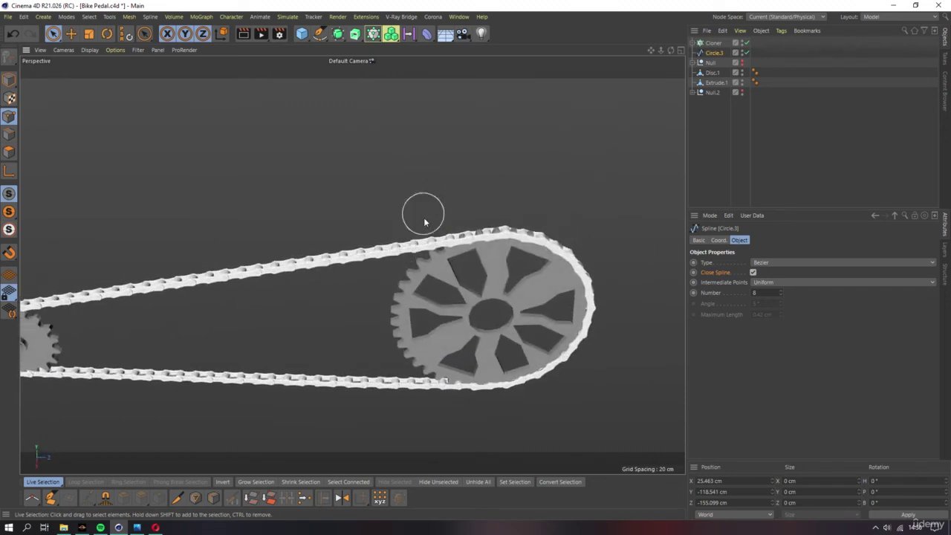
click(745, 53)
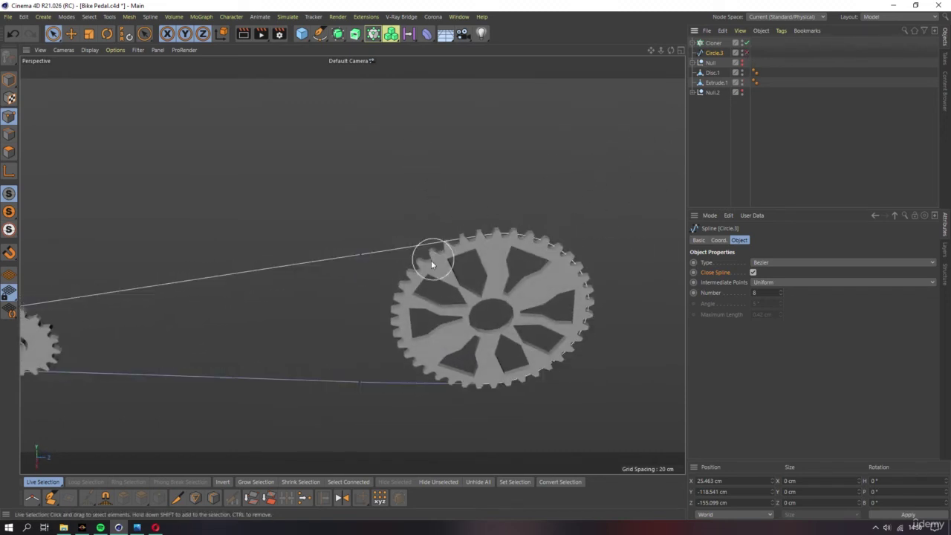
alt+drag(435, 254, 381, 267)
Select three spline points near the big sprocket, clear them, and restore the cloned chain
click(345, 217)
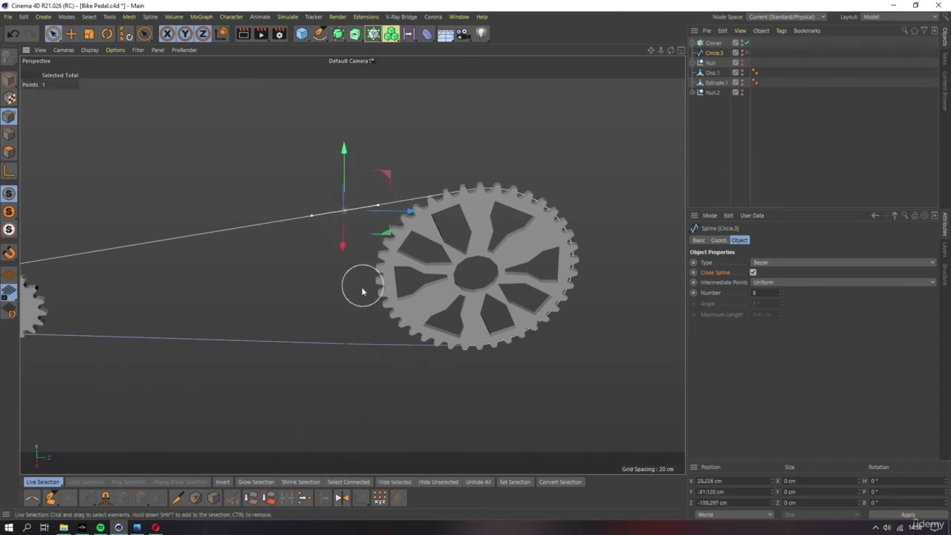
shift+click(348, 353)
mouse_move(348, 354)
alt+mouse_down()
mouse_move(397, 339)
mouse_move(409, 384)
mouse_move(400, 385)
alt+mouse_up()
alt+drag(355, 329, 339, 212)
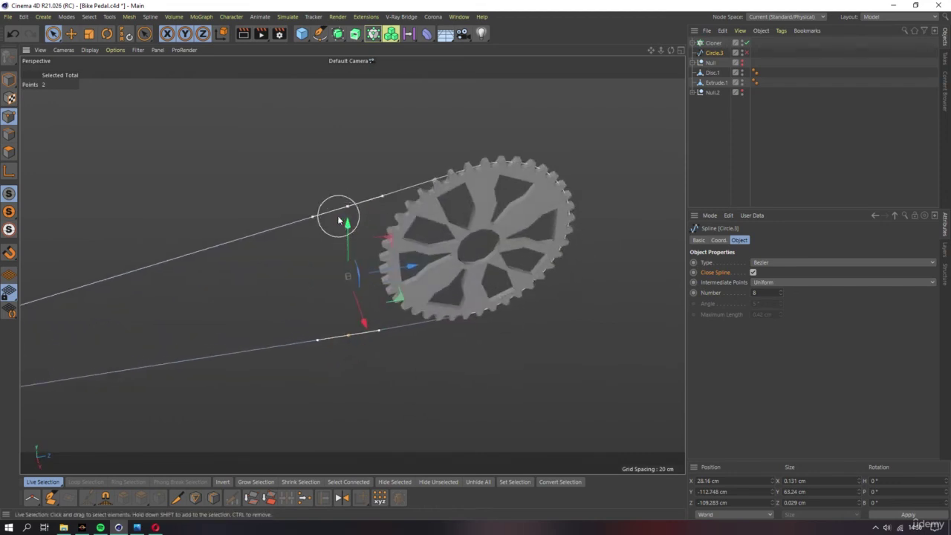
shift+click(344, 209)
click(350, 334)
click(356, 320)
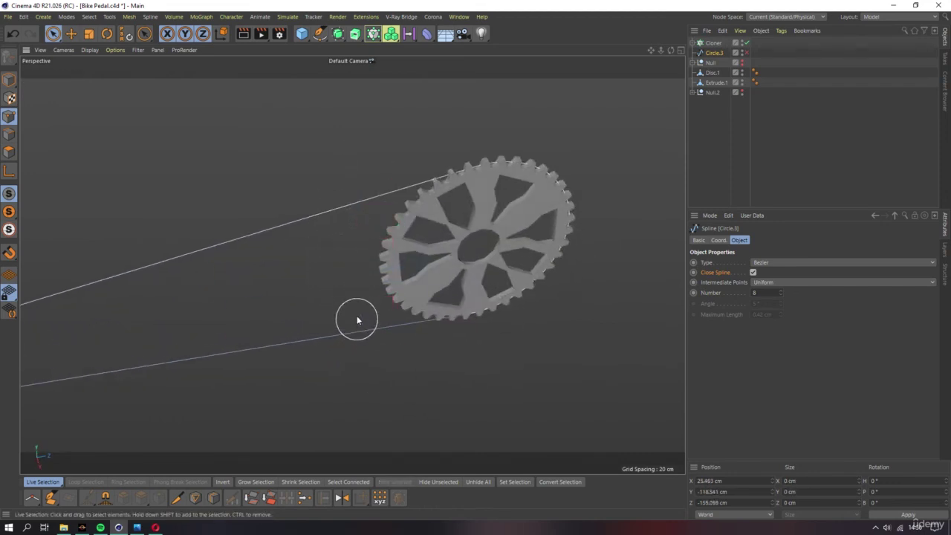
click(745, 42)
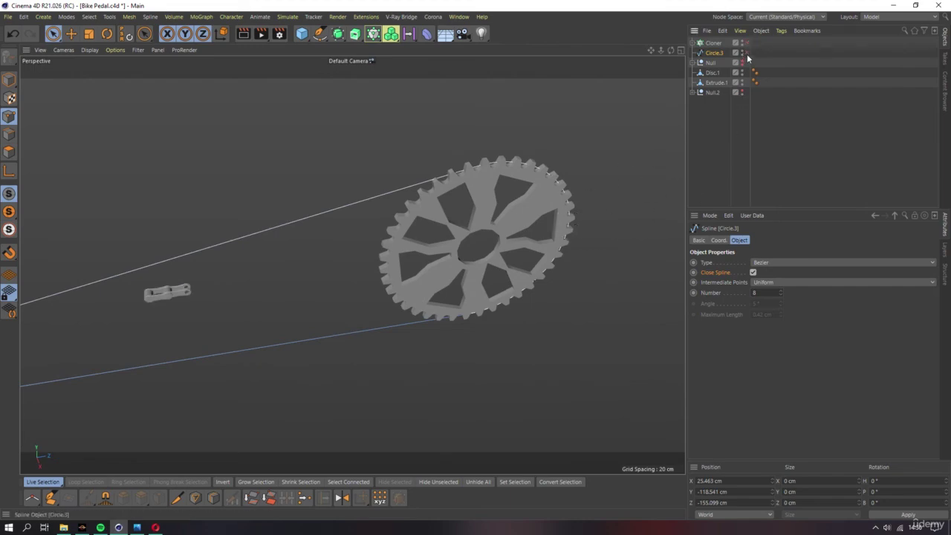
click(747, 52)
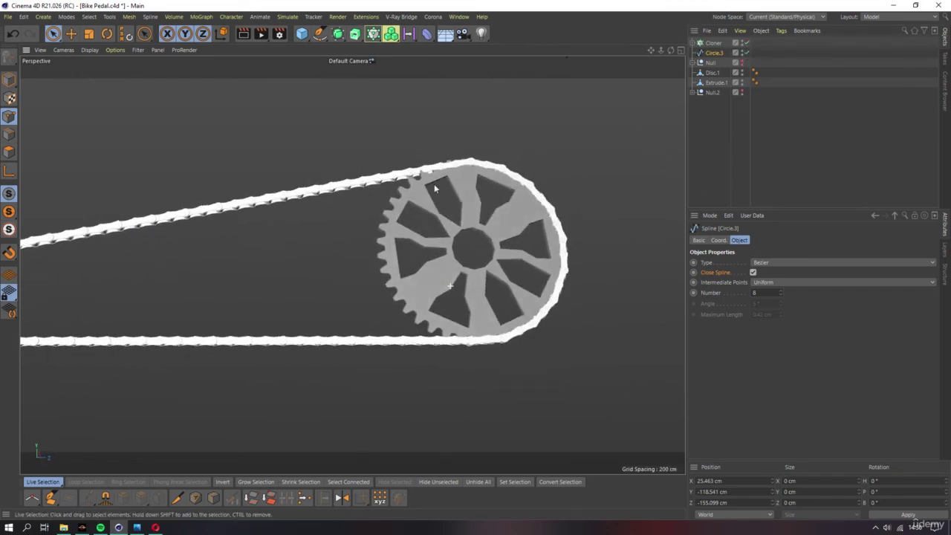
With the links hidden, select spline points where the chain meets the gear in Left wireframe view
scroll(543, 303, up, 5)
mouse_move(544, 302)
alt+mouse_down()
mouse_move(520, 186)
mouse_move(386, 367)
mouse_move(268, 343)
mouse_move(349, 312)
mouse_move(476, 291)
alt+mouse_up()
scroll(519, 188, up, 2)
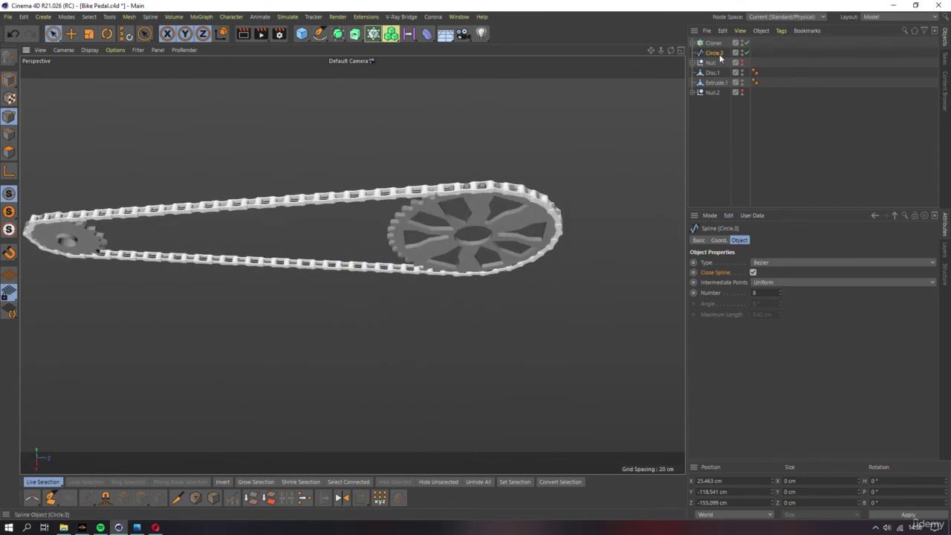
click(744, 43)
key(F3)
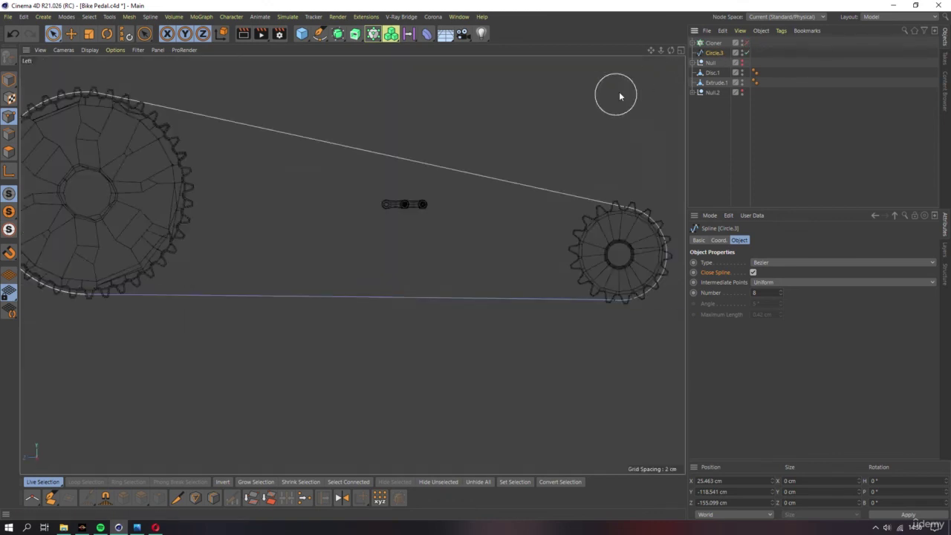
mouse_move(159, 218)
alt+middle_down()
mouse_move(231, 309)
mouse_move(255, 421)
alt+middle_up()
click(177, 497)
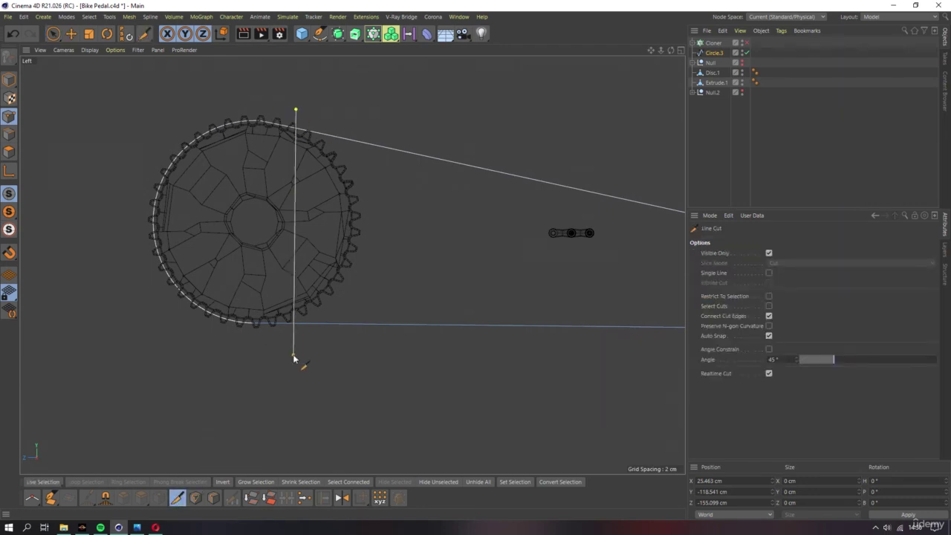
key(Escape)
click(52, 33)
shift+click(287, 333)
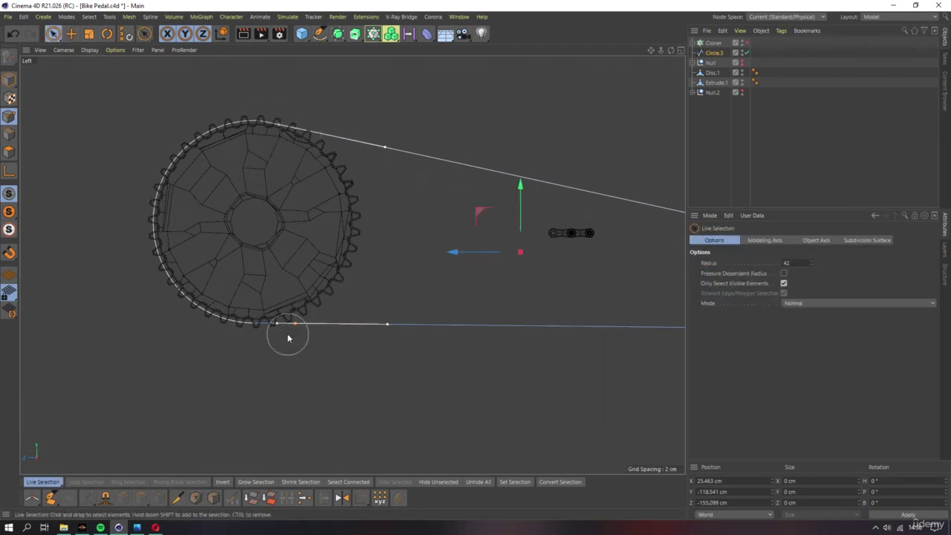
Back in Perspective, show the cloned chain, clear the point selection and frame the whole chain
key(F1)
scroll(446, 238, up, 5)
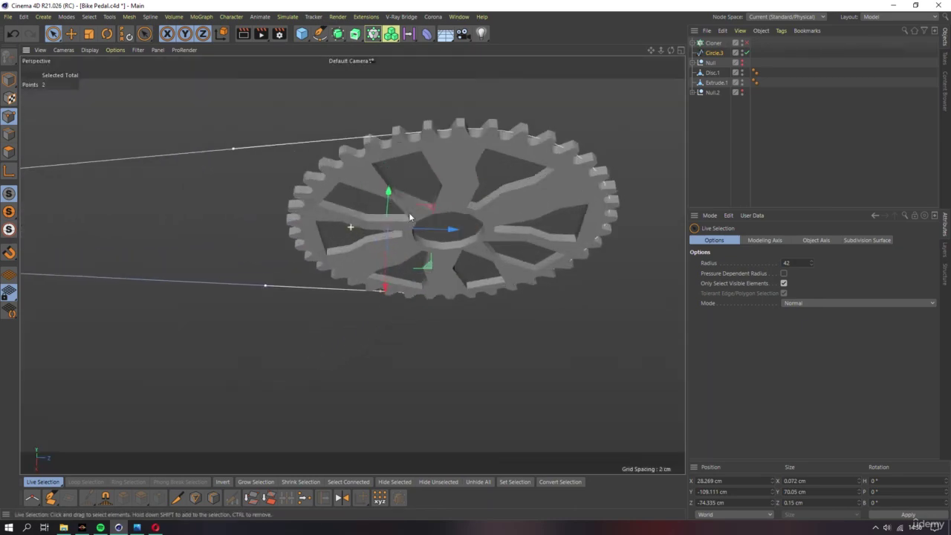
mouse_move(439, 223)
alt+mouse_down()
mouse_move(463, 213)
mouse_move(426, 98)
mouse_move(379, 155)
mouse_move(373, 245)
mouse_move(365, 234)
mouse_move(375, 326)
alt+mouse_up()
click(744, 42)
scroll(453, 208, up, 3)
click(358, 225)
mouse_move(358, 225)
alt+mouse_down()
mouse_move(439, 186)
mouse_move(315, 160)
mouse_move(359, 225)
mouse_move(395, 234)
mouse_move(472, 216)
mouse_move(576, 212)
mouse_move(352, 268)
alt+mouse_up()
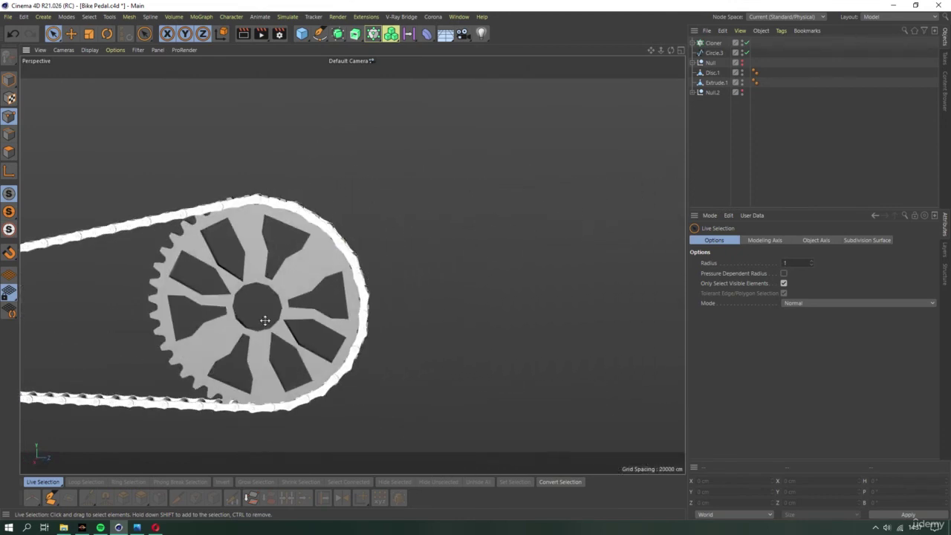
scroll(264, 320, down, 3)
mouse_move(264, 320)
alt+mouse_down()
mouse_move(258, 269)
mouse_move(328, 279)
mouse_move(460, 261)
mouse_move(479, 243)
mouse_move(396, 250)
mouse_move(497, 255)
mouse_move(439, 270)
mouse_move(445, 214)
mouse_move(405, 215)
mouse_move(468, 216)
mouse_move(431, 223)
alt+mouse_up()
Convert the chain Cloner into editable link objects
click(709, 43)
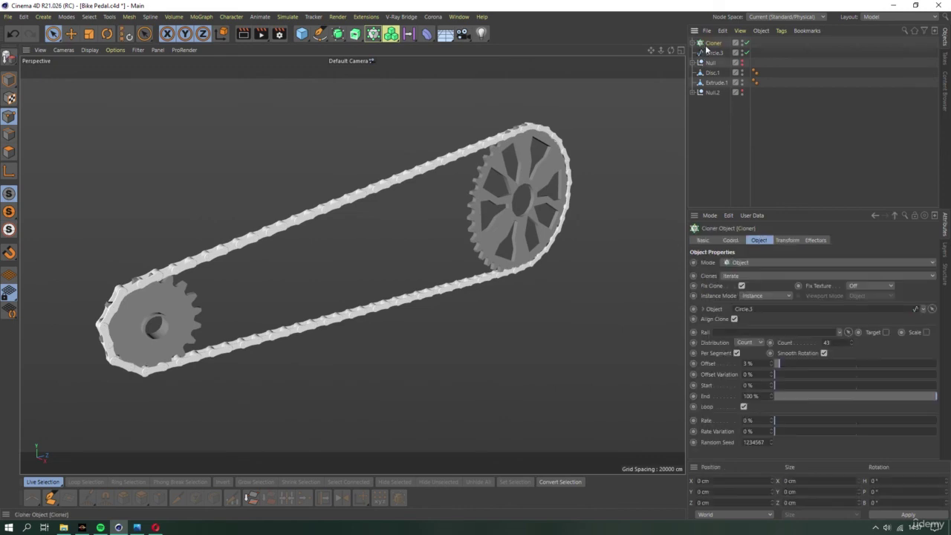
key(c)
click(696, 44)
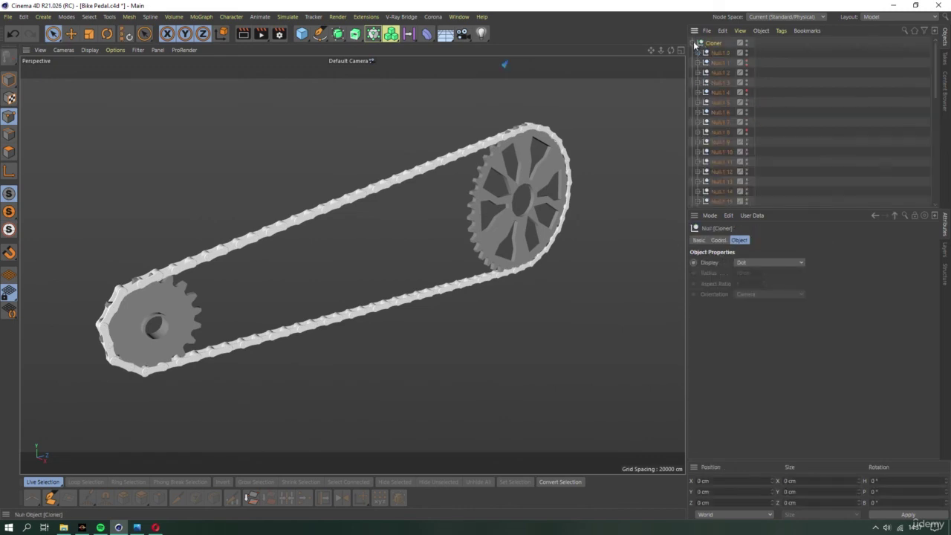
click(696, 44)
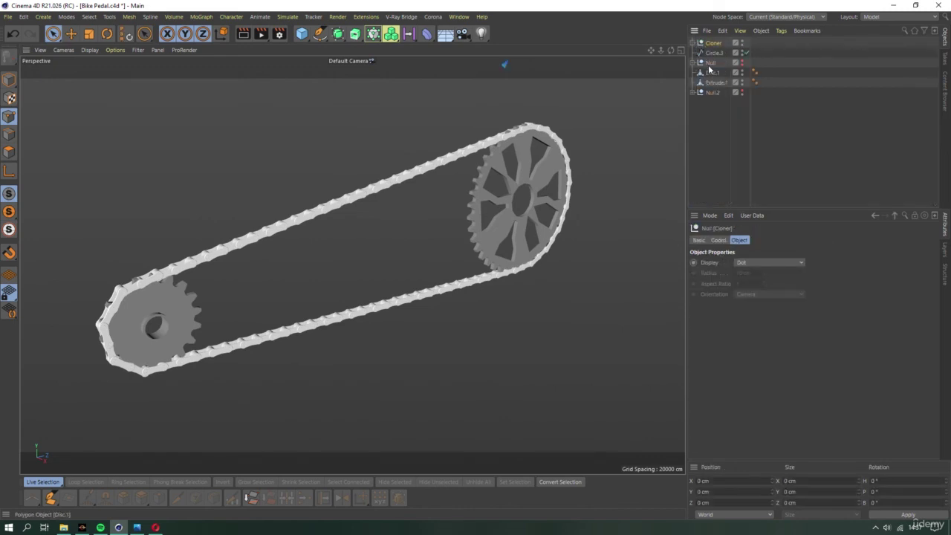
Delete Circle.3, Null, Disc.1, Extrude.1 and Null.2, leaving only the chain
click(709, 54)
shift+click(712, 93)
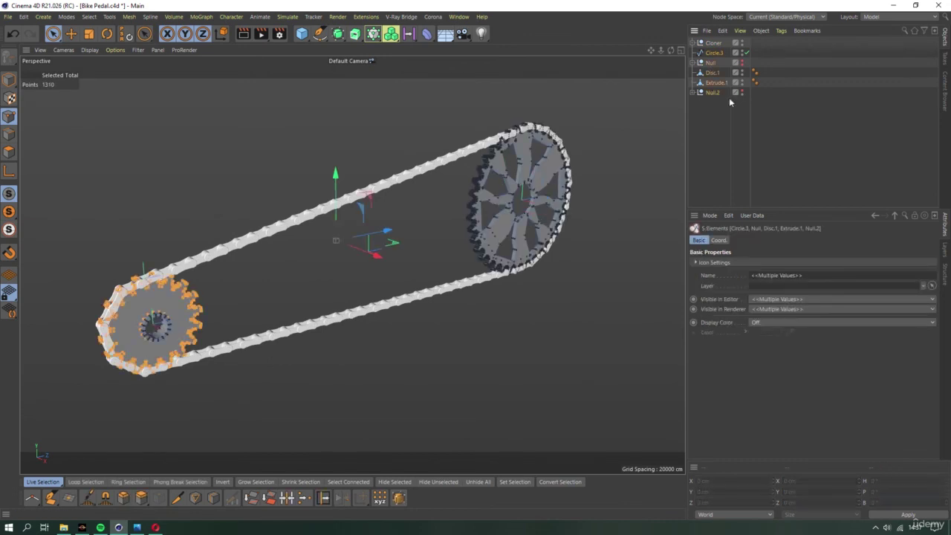
key(Delete)
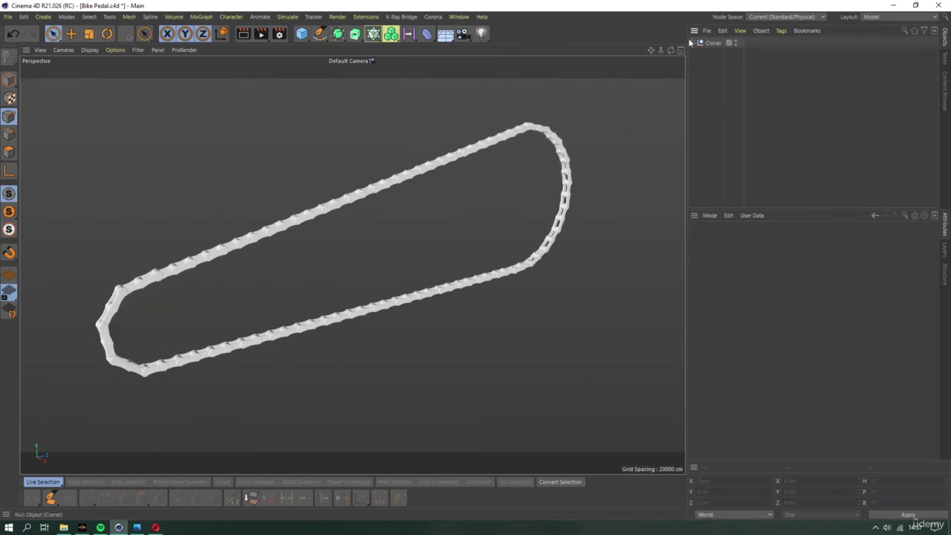
In Model mode, expand the converted Cloner and select its entire link hierarchy
click(704, 44)
click(713, 60)
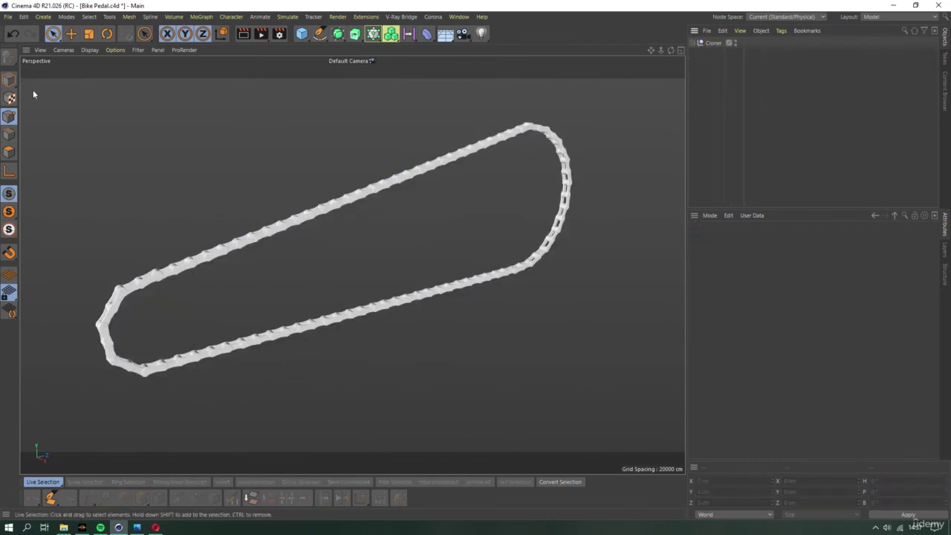
click(11, 74)
click(692, 42)
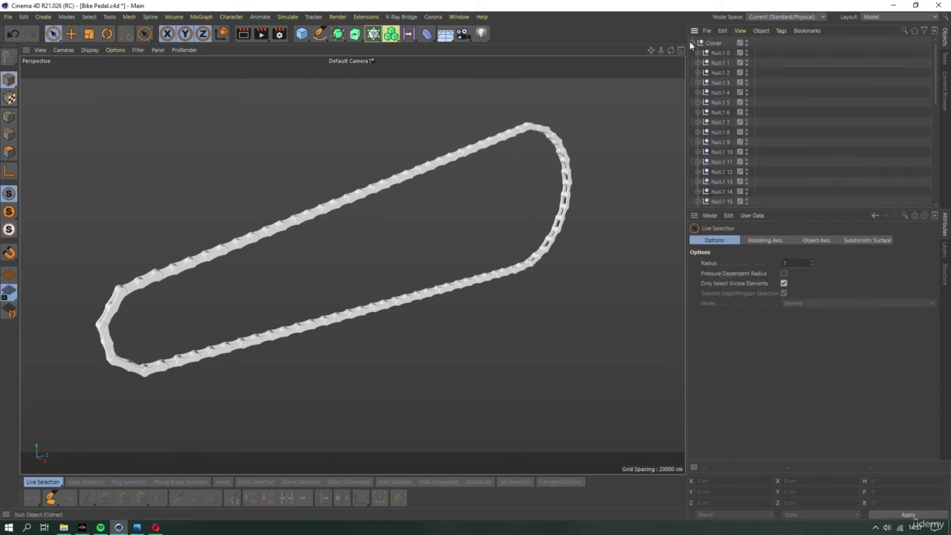
click(717, 59)
key(ctrl+a)
Ungroup the chain's link objects
right_click(723, 58)
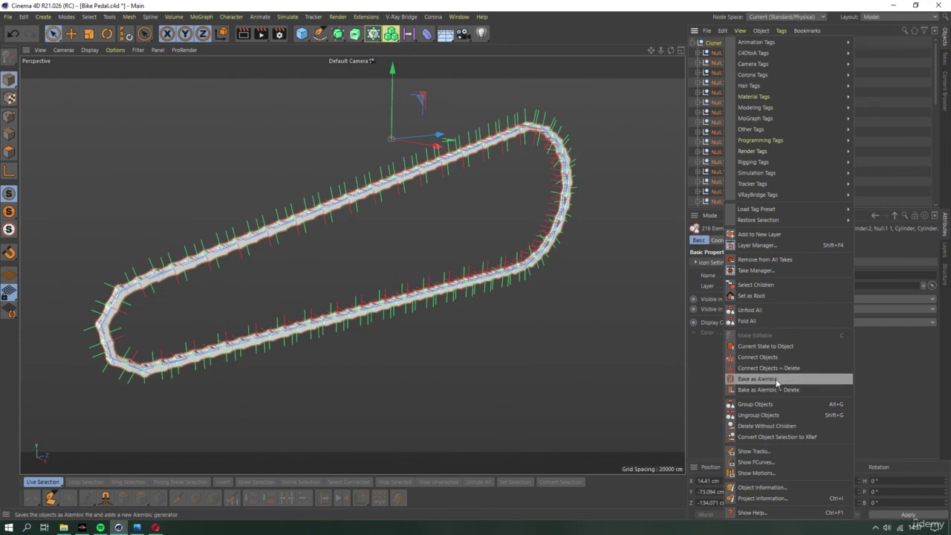
click(794, 414)
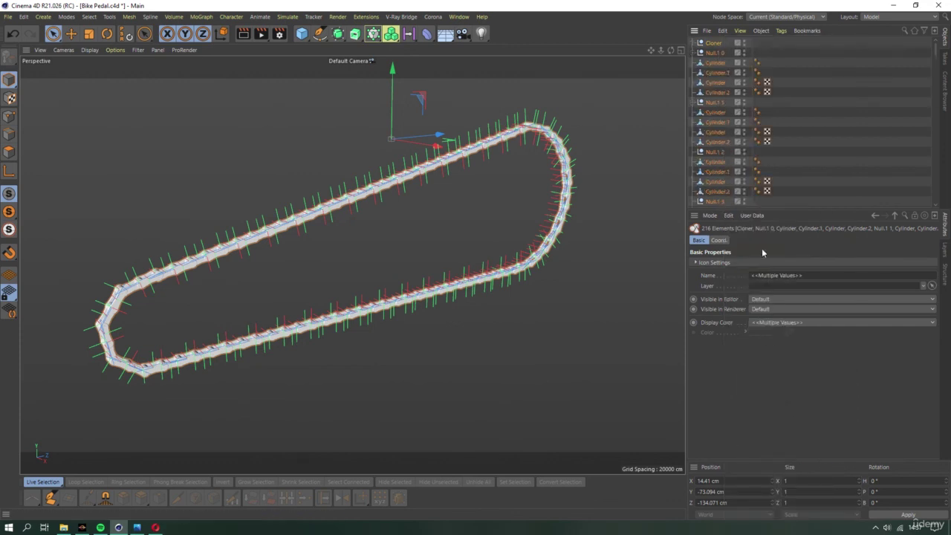
click(433, 108)
Select every Null object with the Selection Filter and delete them
click(90, 16)
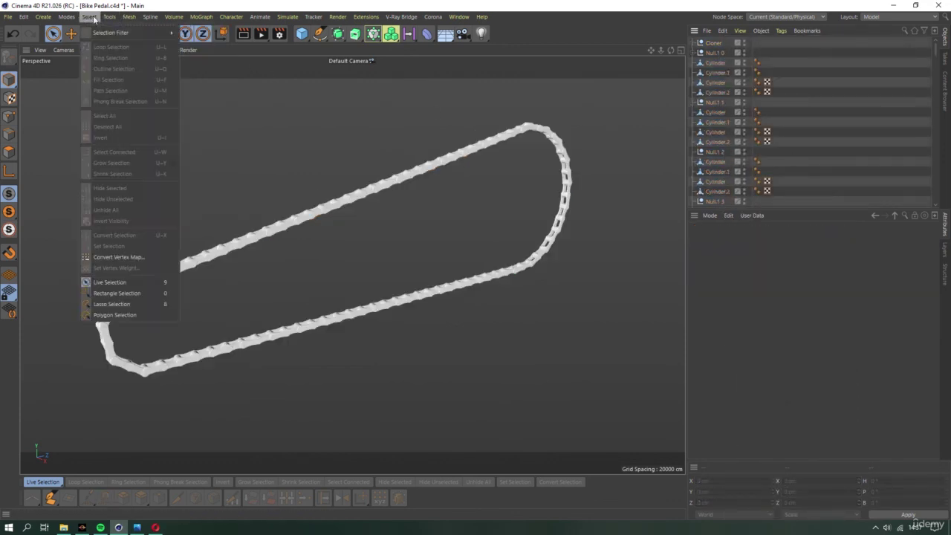
click(200, 35)
click(153, 43)
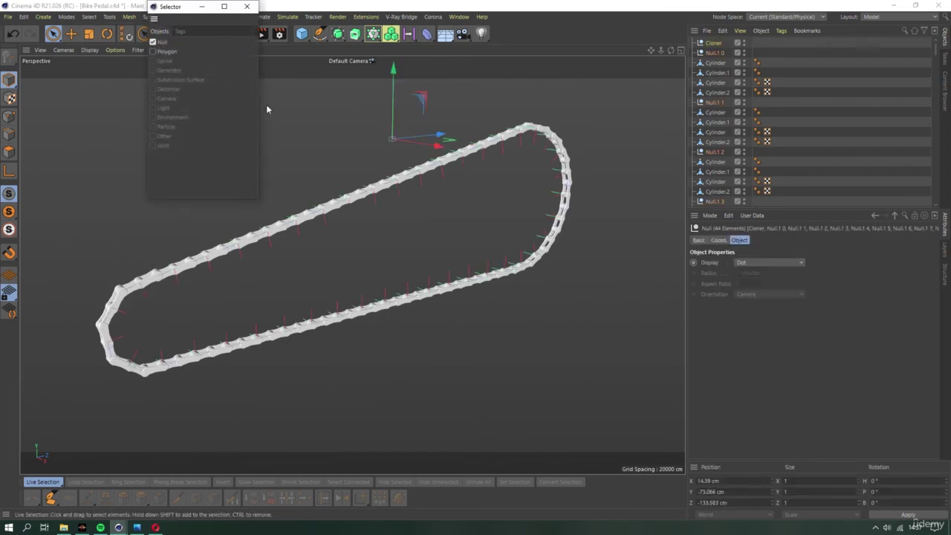
key(Delete)
click(246, 6)
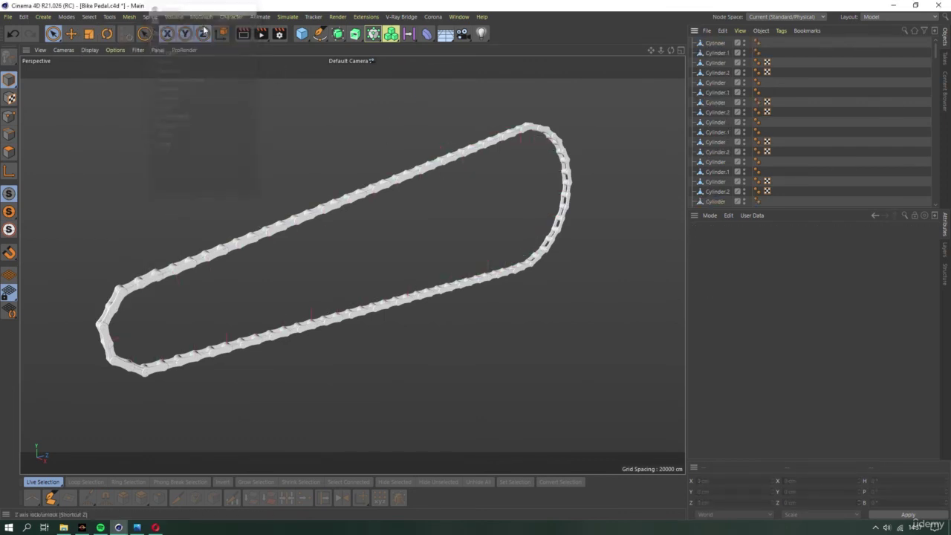
Select all UVW tags by type and delete them
click(89, 16)
click(198, 34)
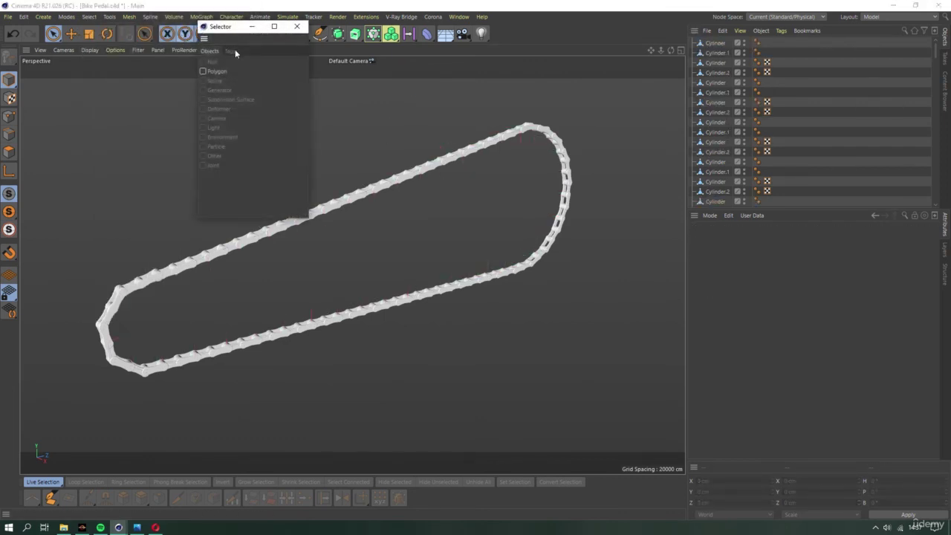
click(233, 51)
click(203, 90)
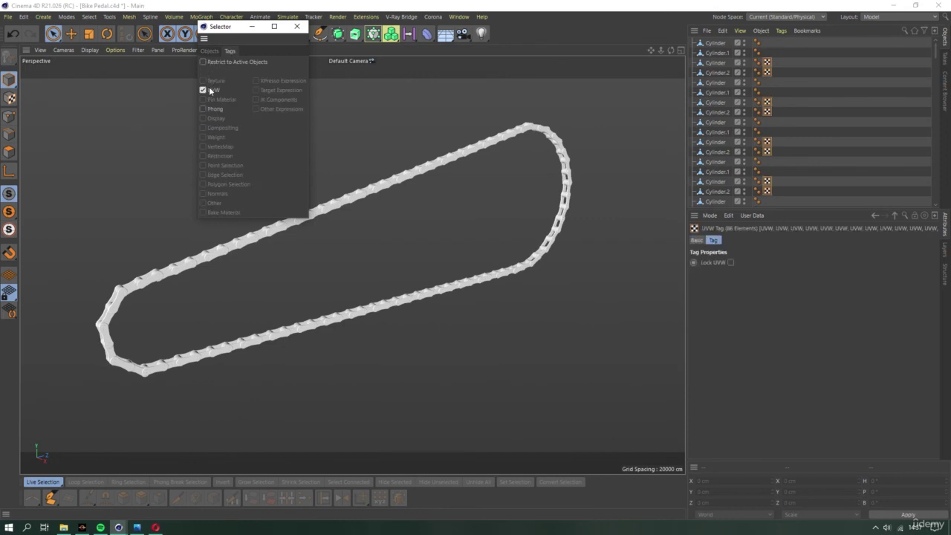
key(Delete)
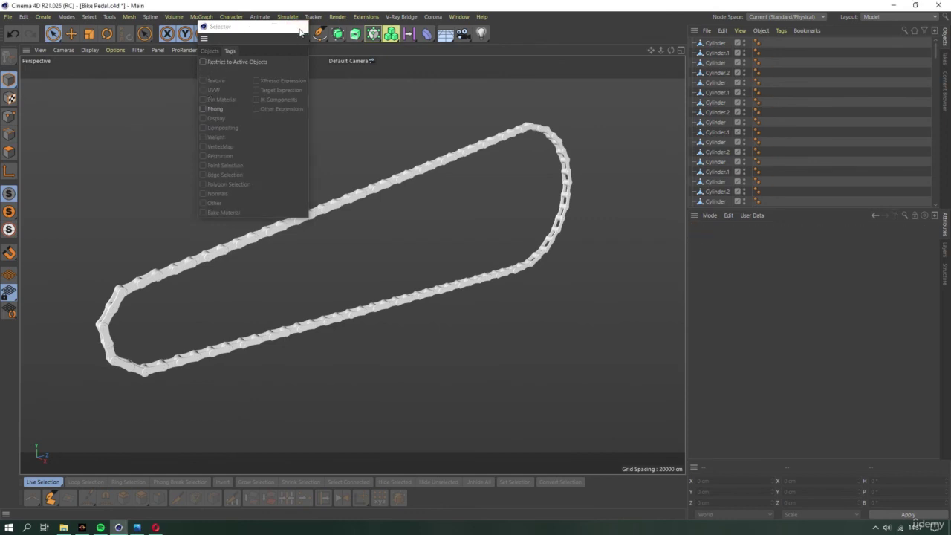
click(296, 26)
click(715, 43)
Hide the Cylinder from renders and try Display Color Off, then Automatic, on one link
click(765, 308)
click(757, 324)
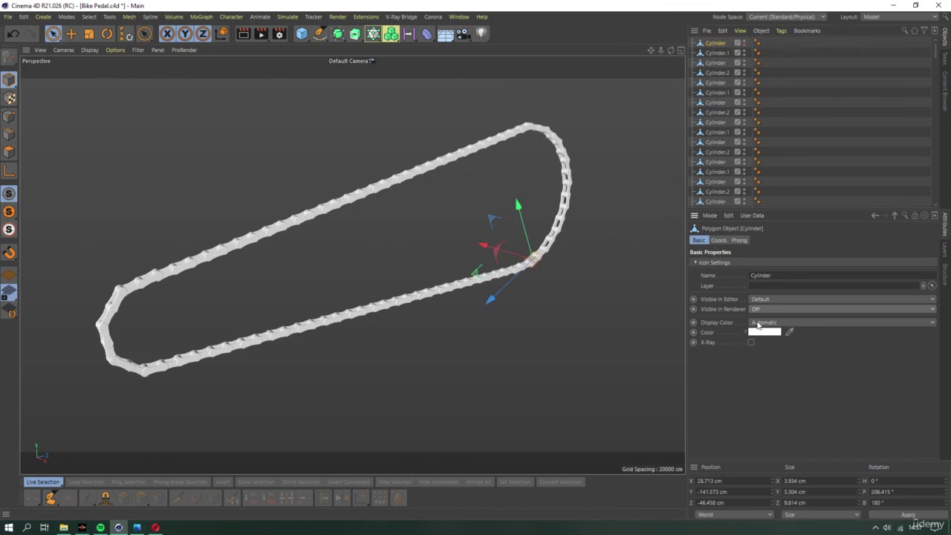
click(716, 182)
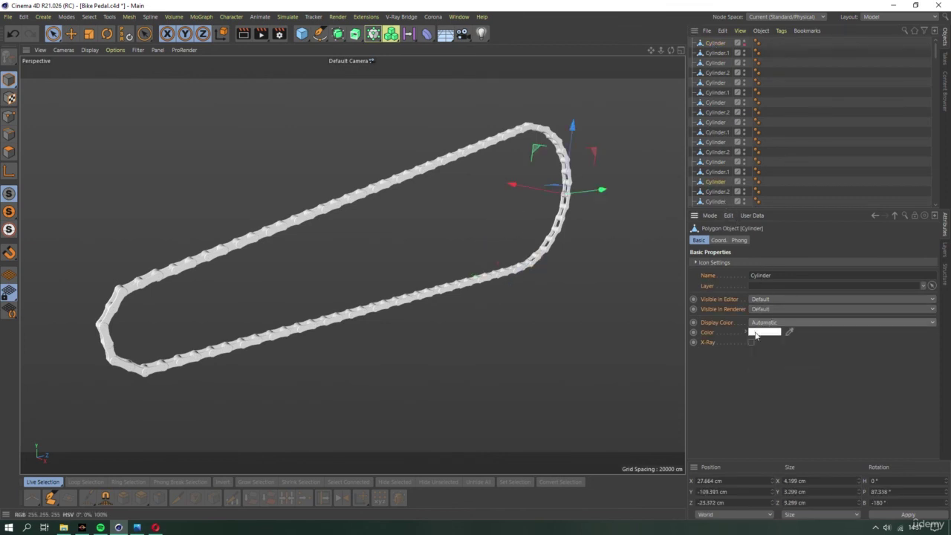
click(756, 323)
click(762, 339)
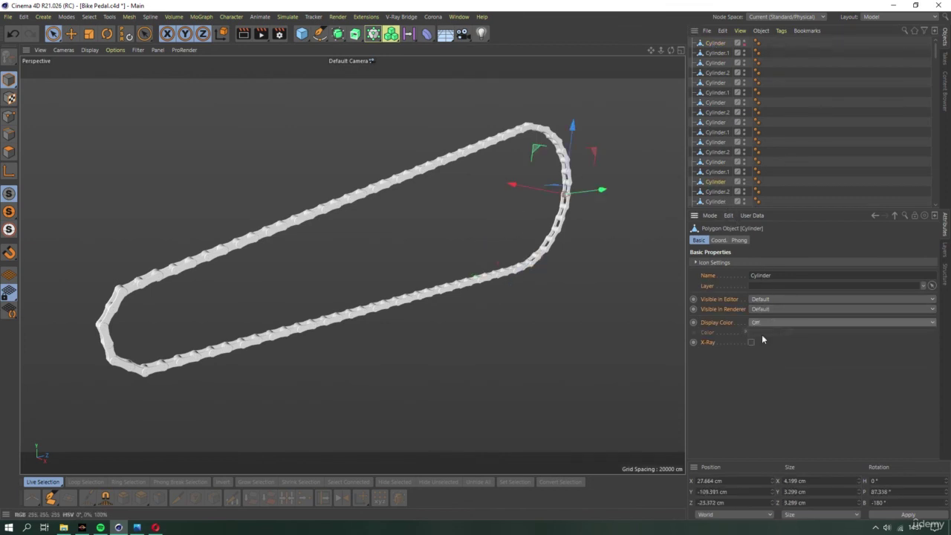
click(759, 322)
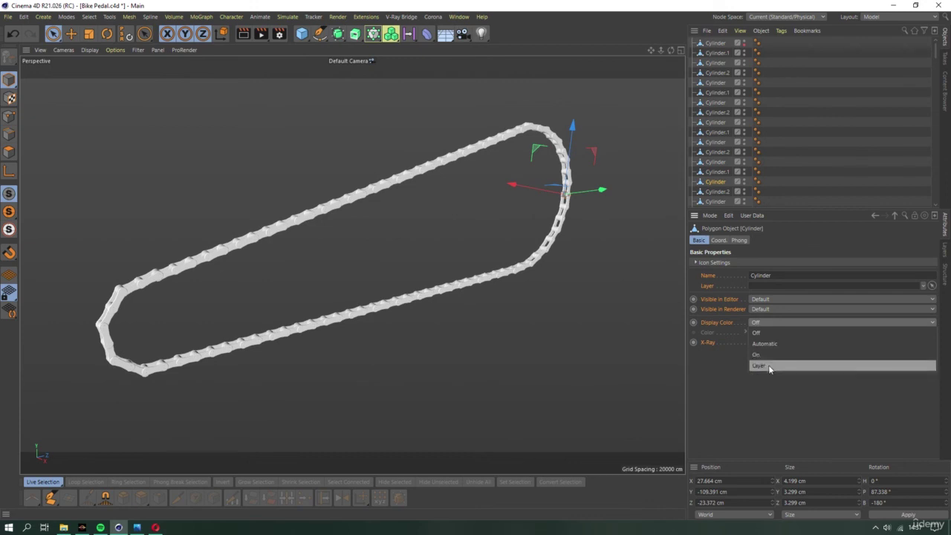
click(764, 344)
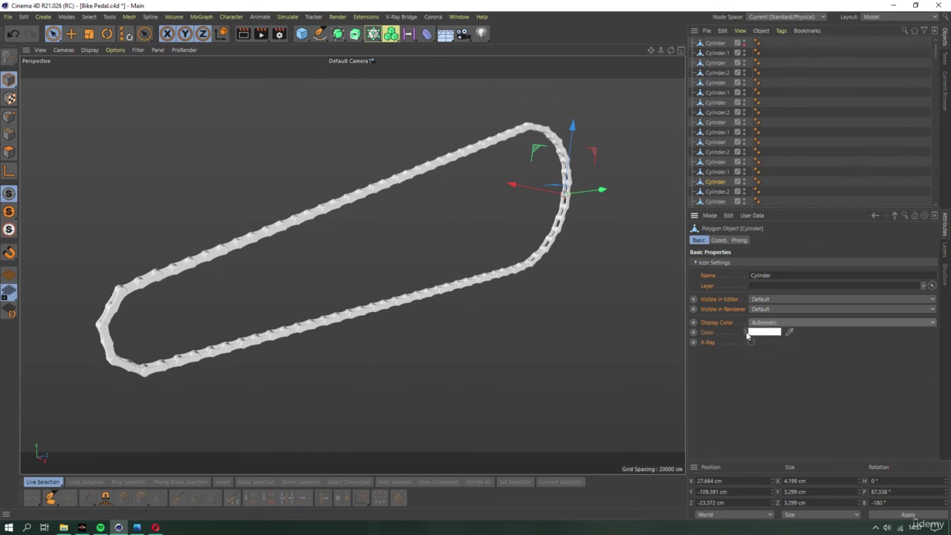
Cycle the link's Display Color through Off, Layer, and back to Off
click(756, 322)
click(760, 338)
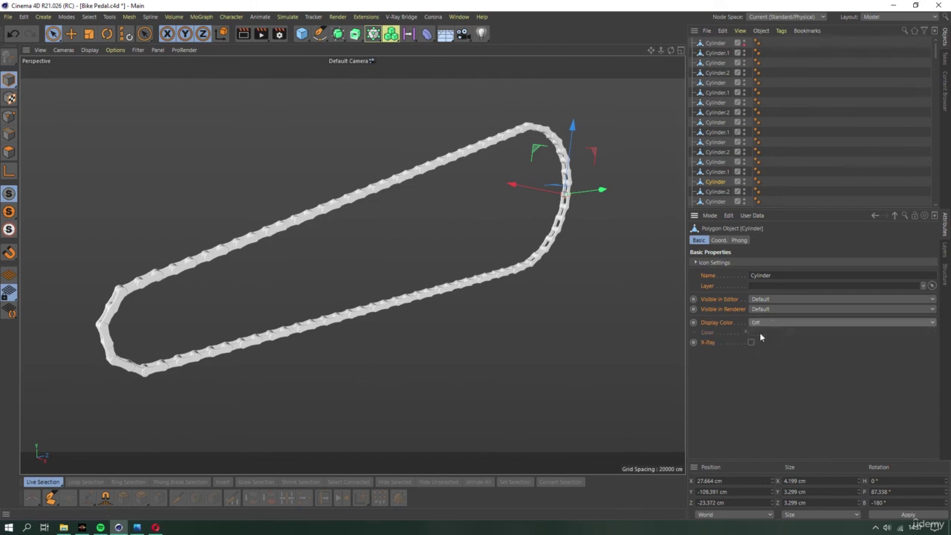
click(758, 324)
click(760, 361)
click(761, 325)
click(763, 347)
click(762, 327)
click(762, 338)
Select Cylinder.1 and toggle its colour picker, then select all links and reselect Cylinder.1
click(717, 172)
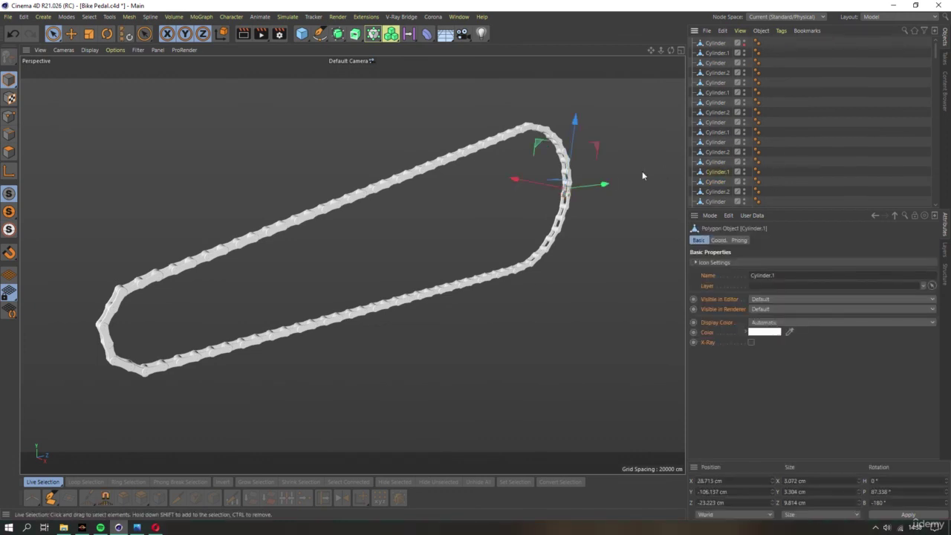
click(745, 333)
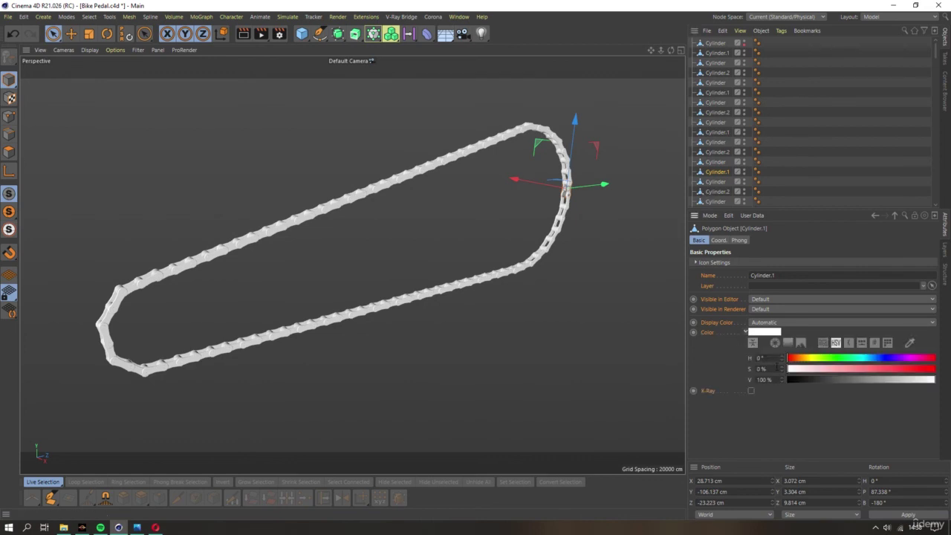
click(747, 333)
key(ctrl+a)
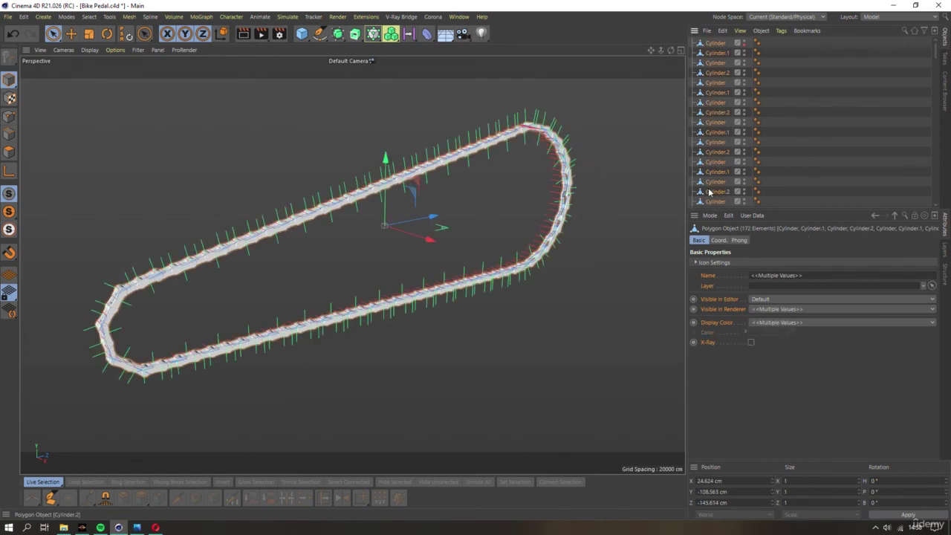
scroll(393, 180, down, 3)
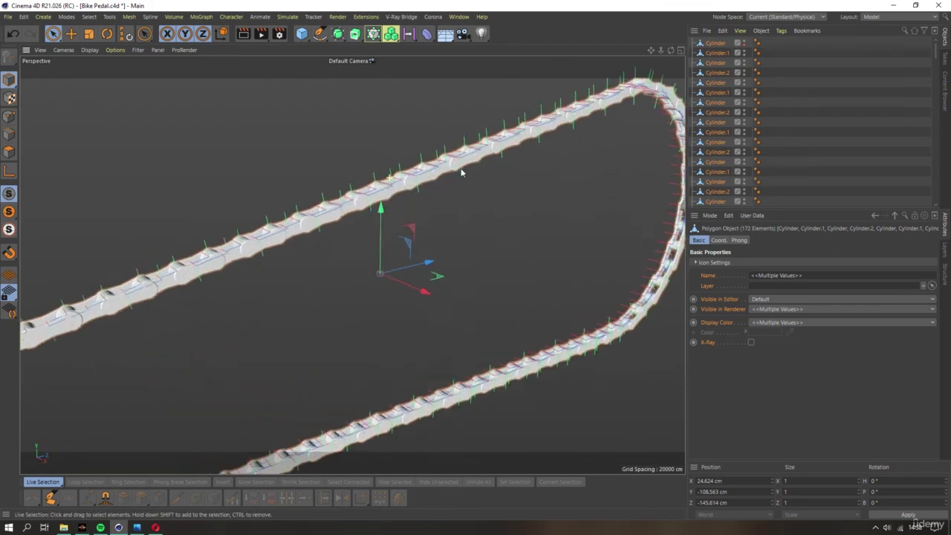
scroll(460, 174, down, 2)
click(492, 255)
click(420, 196)
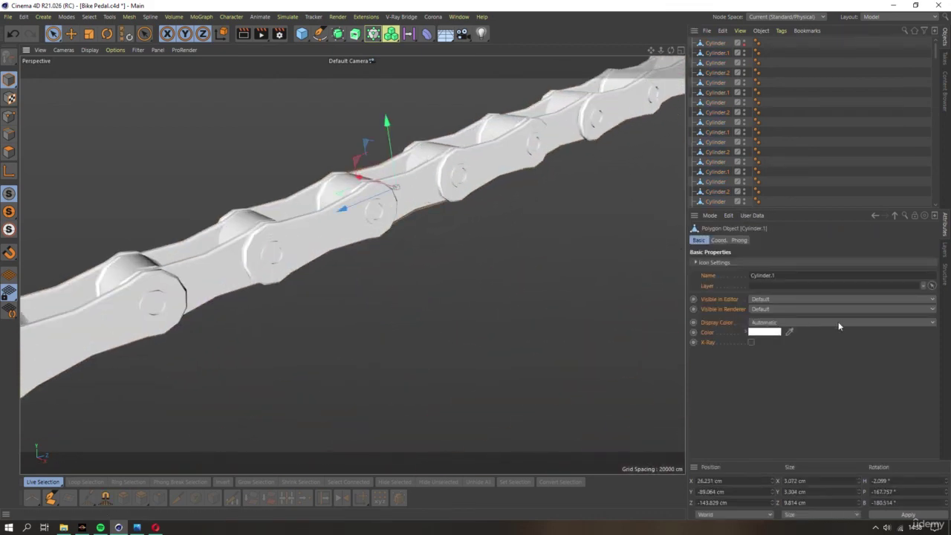
Test Cylinder.1's colour as black then white, set Display Color Off, and select all links
click(745, 332)
drag(817, 380, 740, 383)
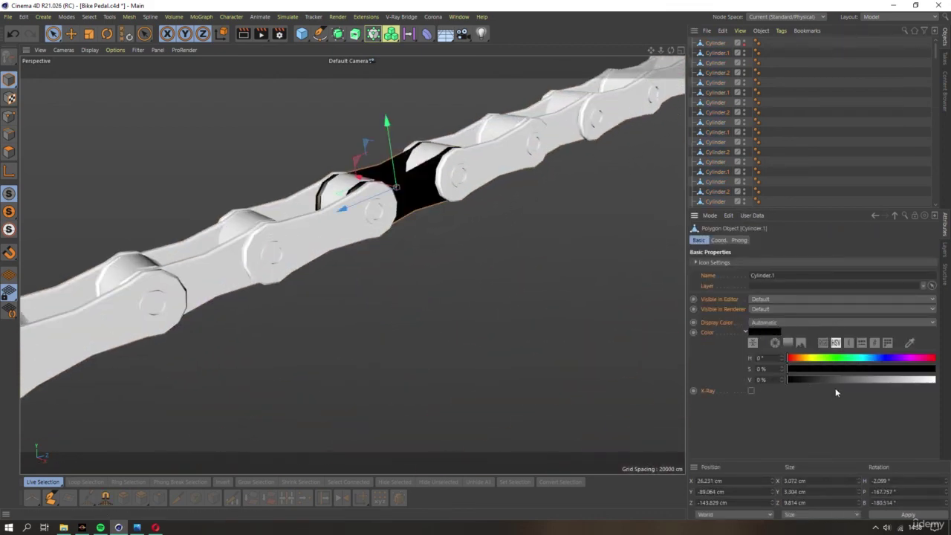
drag(835, 381, 949, 376)
click(772, 329)
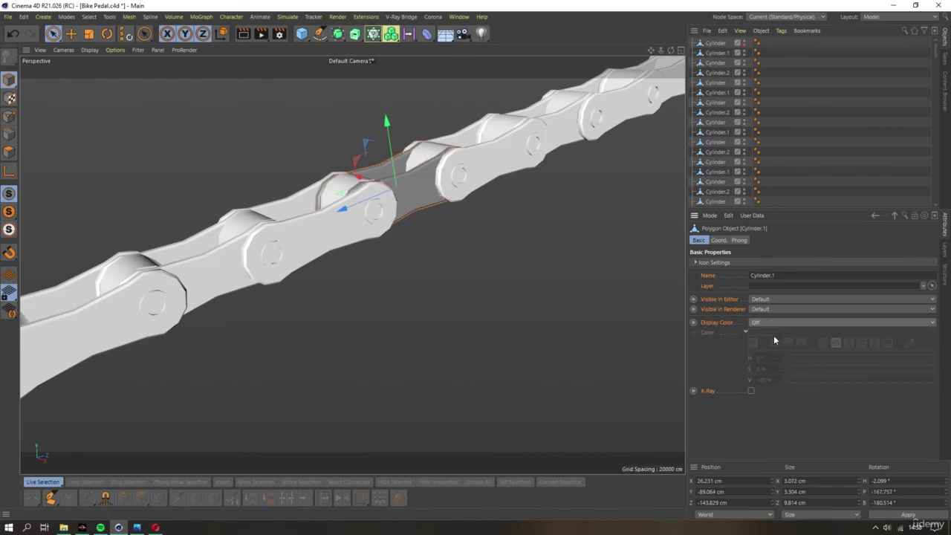
key(ctrl+a)
Set Display Color to Off for every selected link, then reselect only Cylinder.1
click(764, 323)
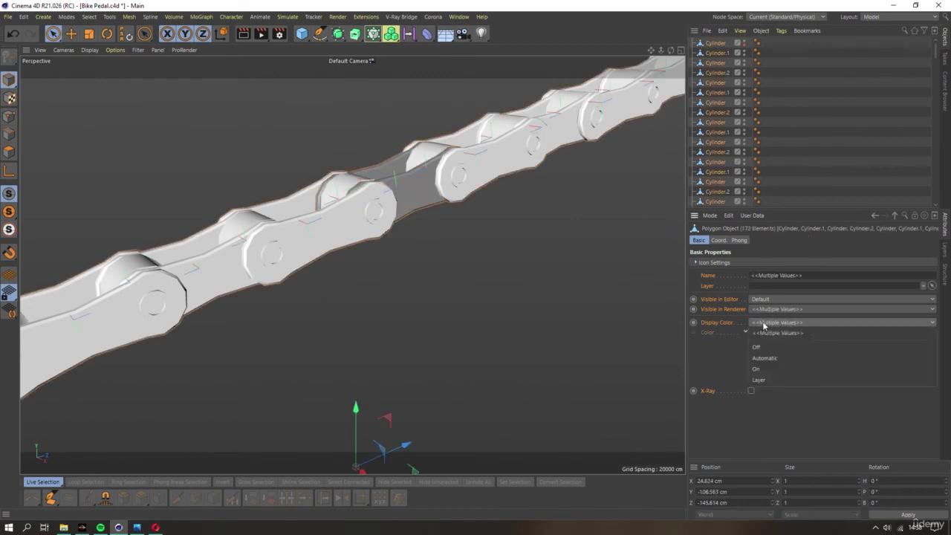
click(764, 333)
click(511, 189)
scroll(346, 219, down, 6)
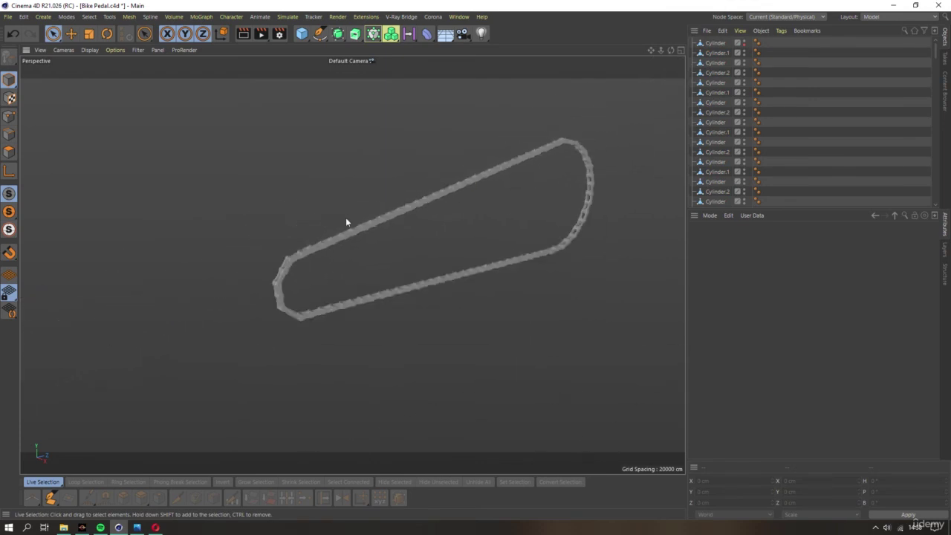
scroll(409, 200, down, 1)
click(711, 132)
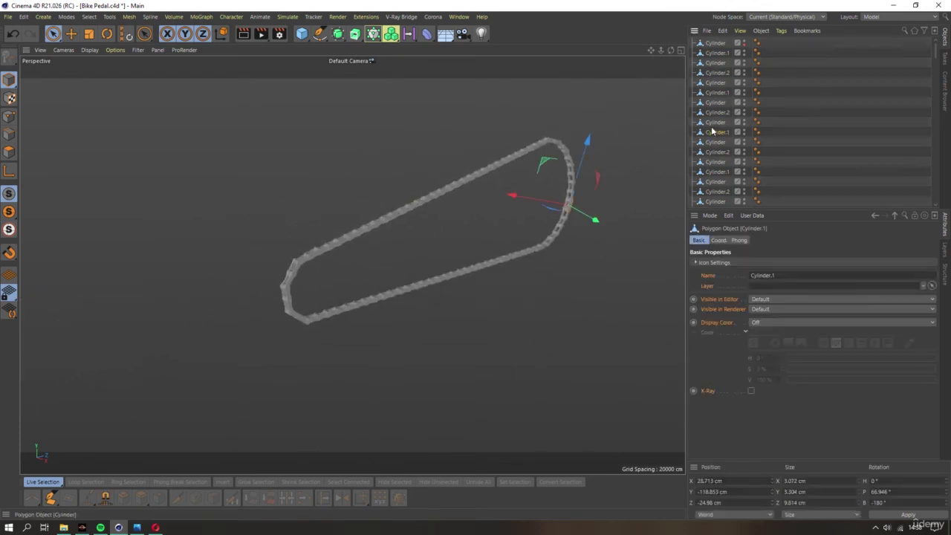
Select all 172 cylinder links, deselect them, and select the whole chain again
key(ctrl+a)
key(ctrl+shift+a)
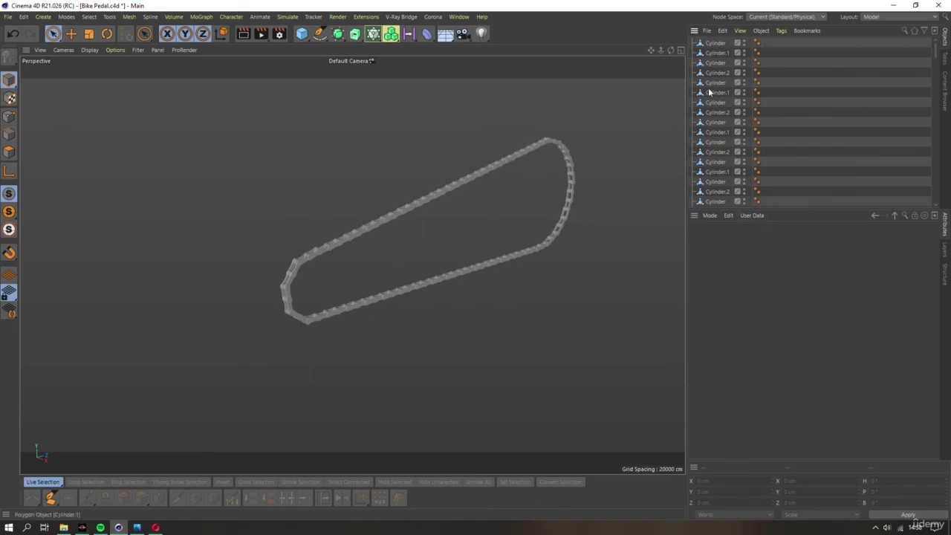
click(716, 43)
key(ctrl+a)
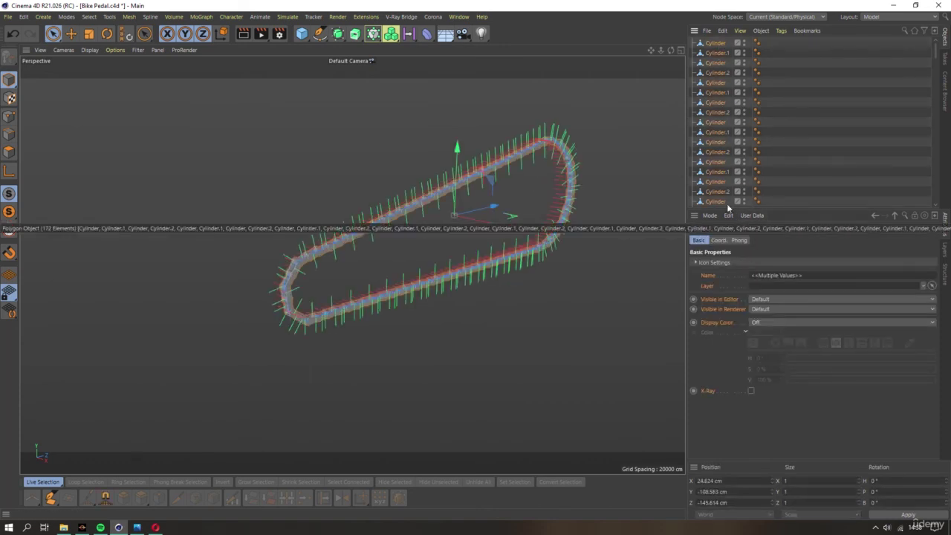
click(718, 94)
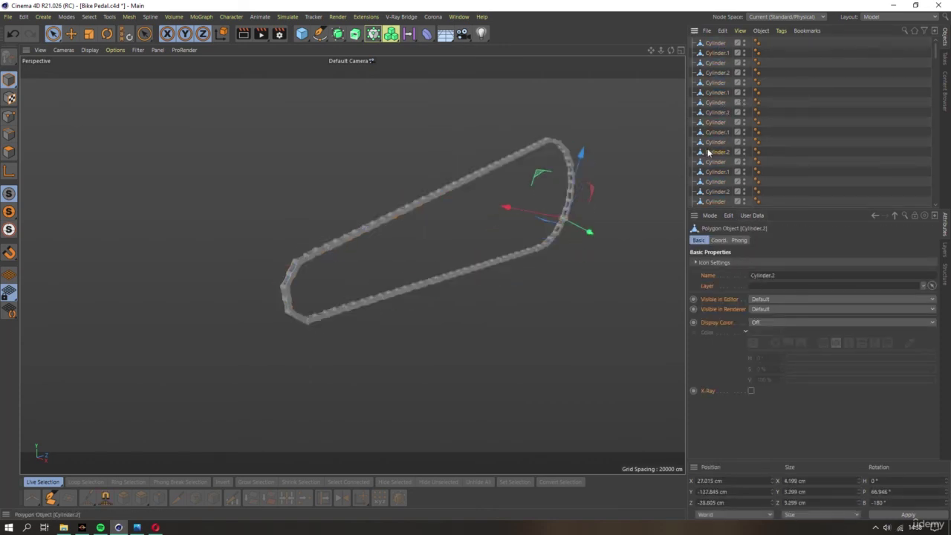
key(ctrl+a)
Switch the links' editor visibility to On, then restore it to Default
click(767, 298)
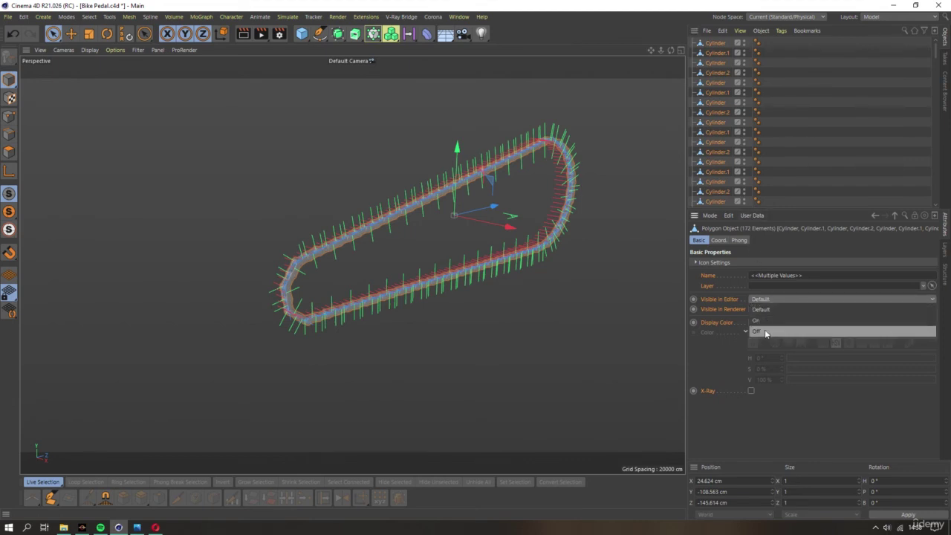
click(764, 321)
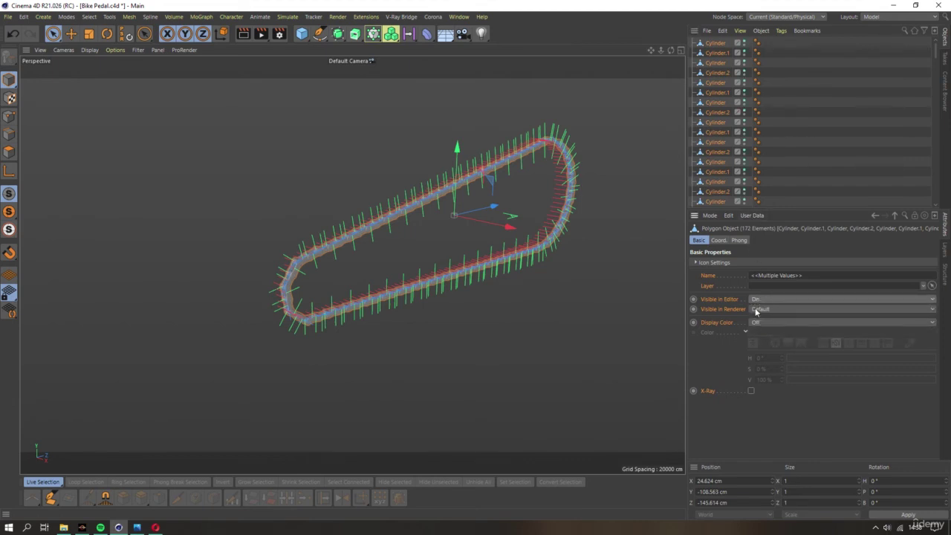
click(760, 300)
click(766, 309)
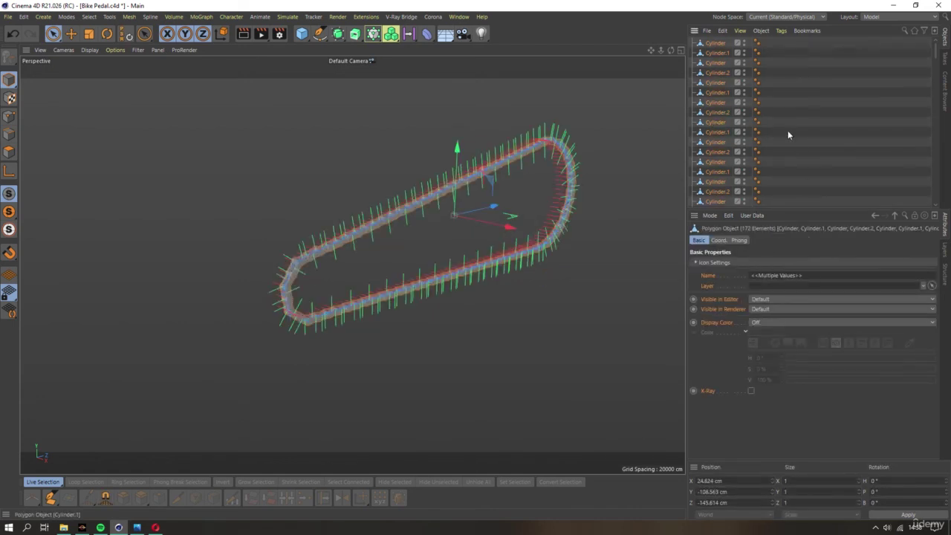
Group all cylinder links under a Null with Alt+G, glancing at the chain reference images
key(alt+g)
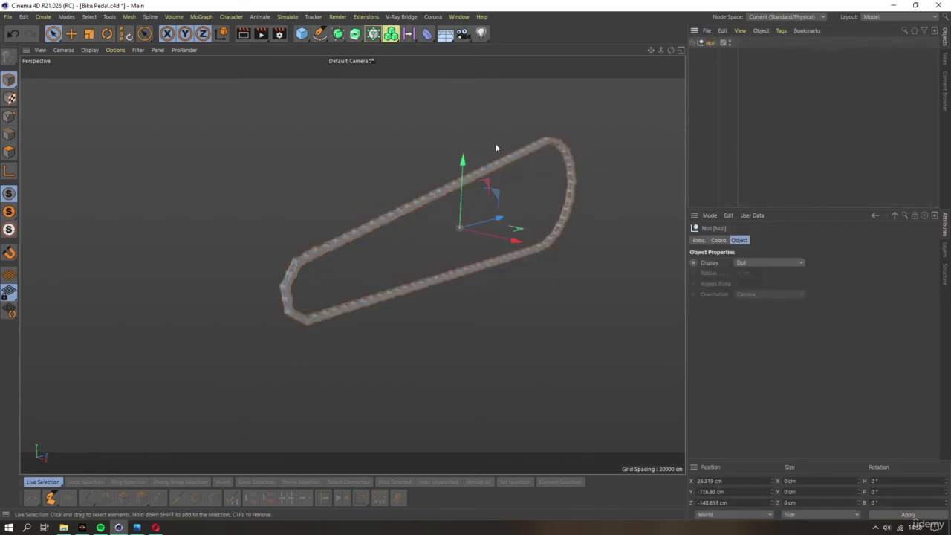
click(155, 527)
click(155, 528)
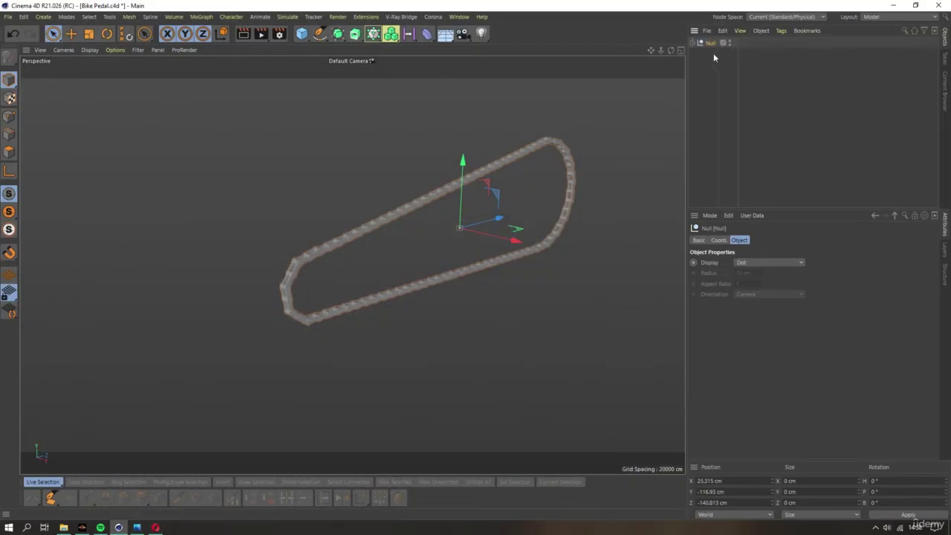
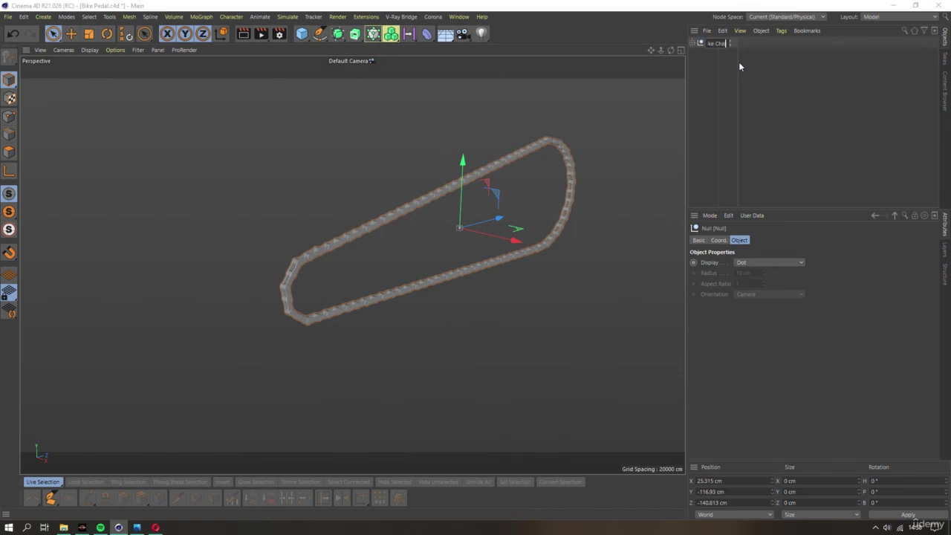
Copy the Bike Chain null and paste it into the Bike 3D Model document
key(Delete)
click(458, 17)
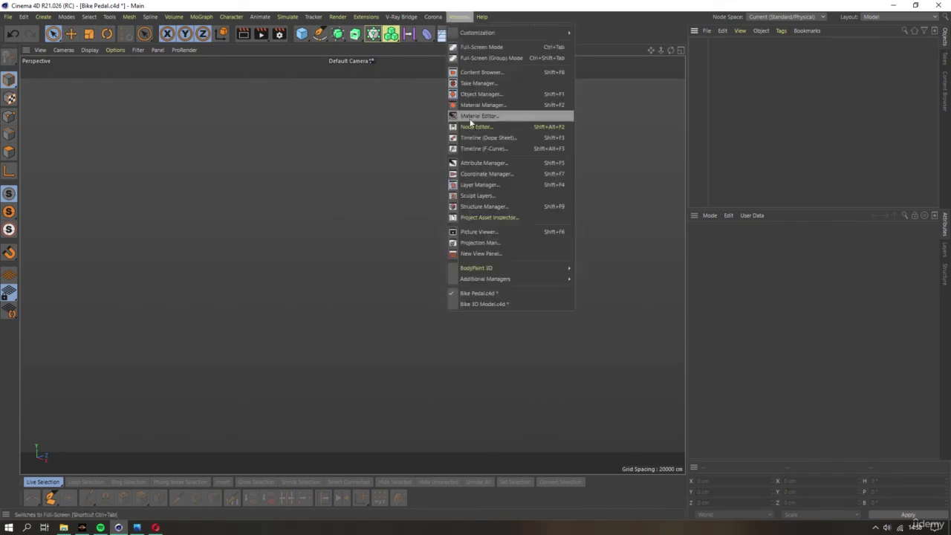
click(483, 304)
mouse_move(478, 305)
alt+mouse_down()
mouse_move(411, 212)
mouse_move(524, 253)
alt+mouse_up()
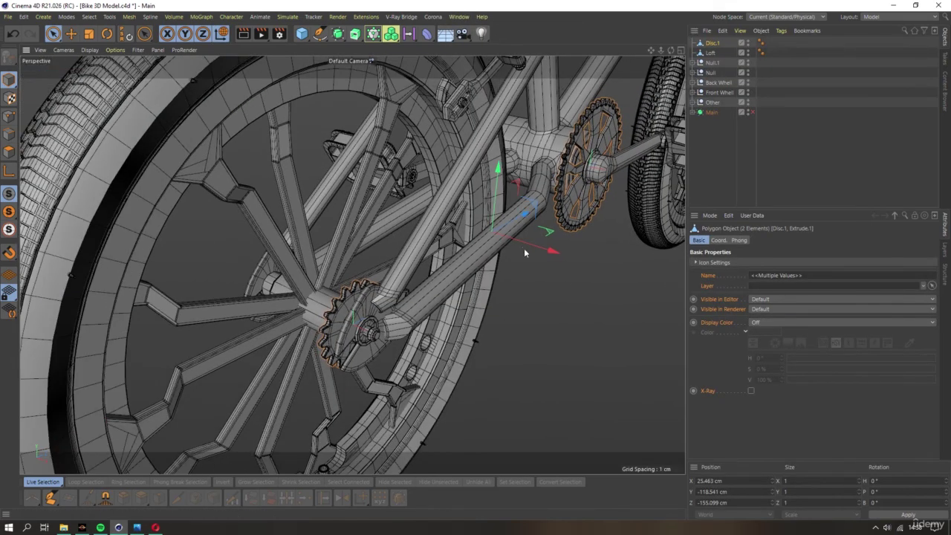
key(ctrl+v)
click(607, 368)
Switch the viewport to plain shading without lines and inspect the chainring and pedal
scroll(508, 311, down, 5)
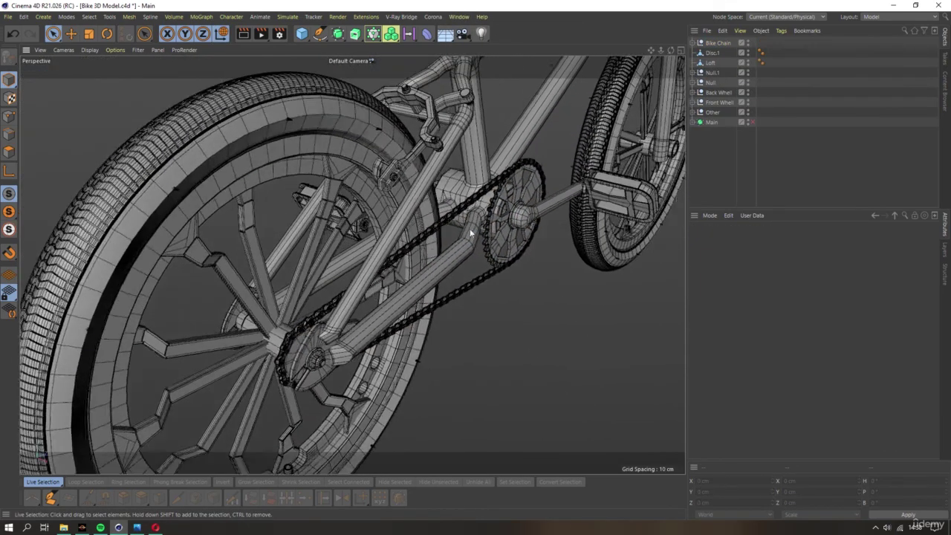
mouse_move(508, 311)
alt+mouse_down()
mouse_move(389, 239)
mouse_move(389, 253)
alt+mouse_up()
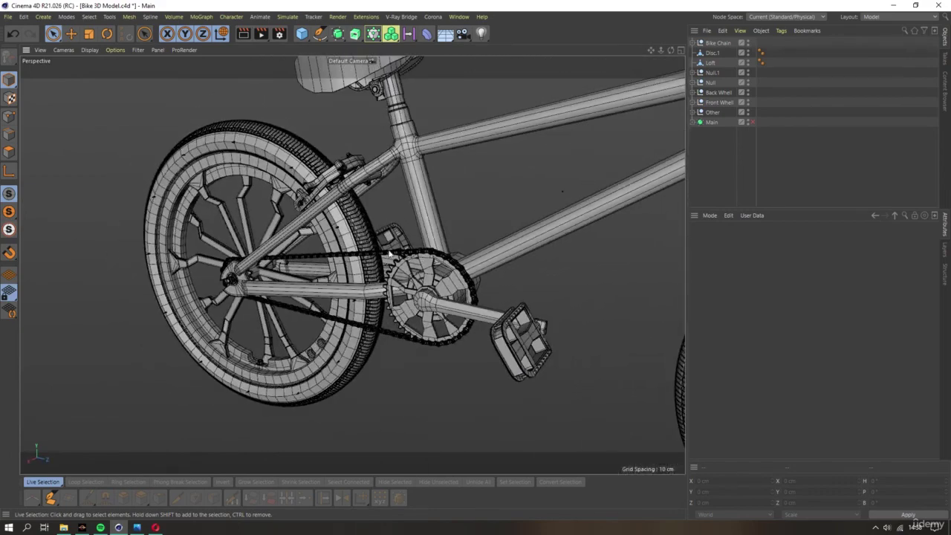
click(90, 49)
click(106, 65)
scroll(395, 272, up, 3)
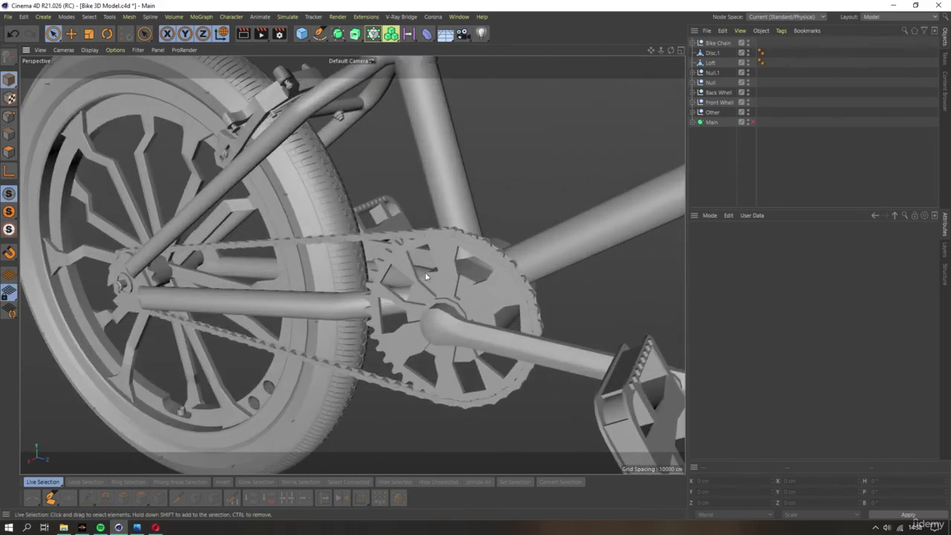
mouse_move(425, 272)
alt+mouse_down()
mouse_move(328, 272)
mouse_move(414, 234)
mouse_move(398, 244)
mouse_move(381, 234)
alt+mouse_up()
Orbit to inspect the chain from a low rear view and near the rear hub
scroll(388, 242, down, 3)
scroll(394, 257, down, 3)
mouse_move(385, 270)
alt+mouse_down()
mouse_move(455, 185)
mouse_move(207, 178)
alt+mouse_up()
scroll(465, 303, up, 3)
scroll(389, 303, up, 2)
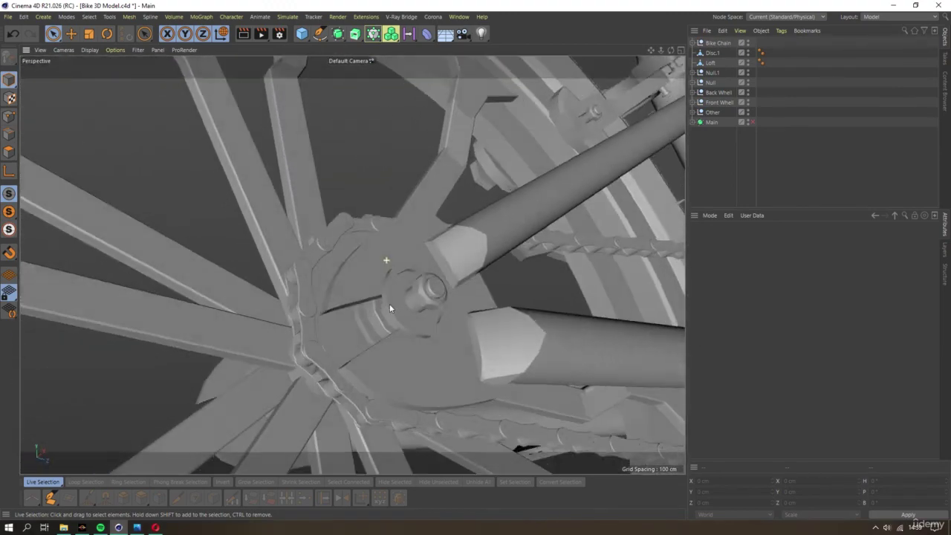
mouse_move(389, 303)
alt+mouse_down()
mouse_move(393, 264)
mouse_move(361, 293)
mouse_move(377, 268)
mouse_move(433, 286)
mouse_move(428, 295)
alt+mouse_up()
scroll(428, 296, down, 3)
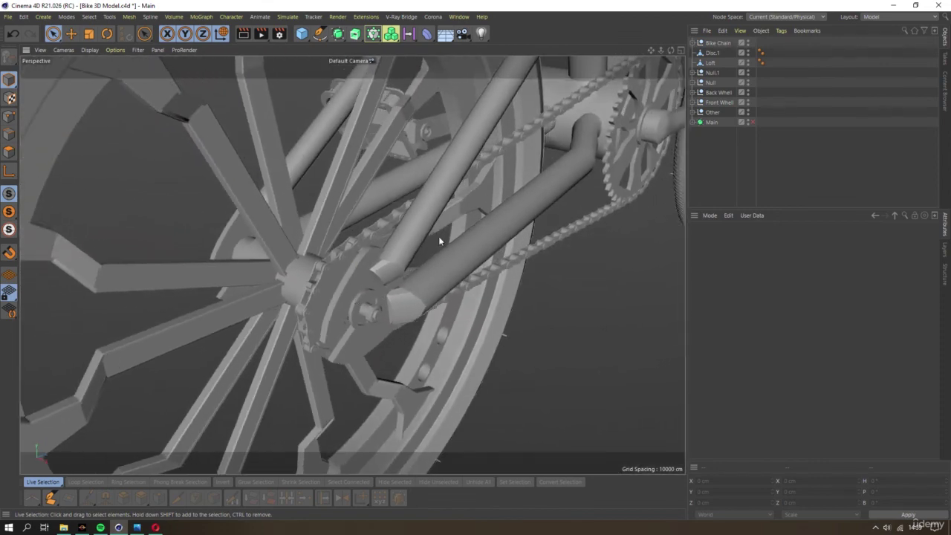
Move the Bike Chain into the Null under Main
click(693, 122)
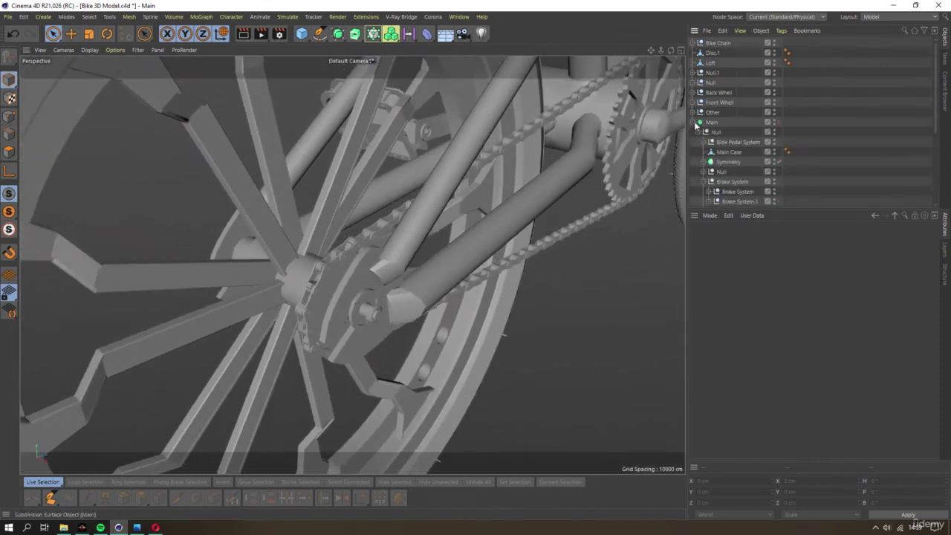
click(702, 182)
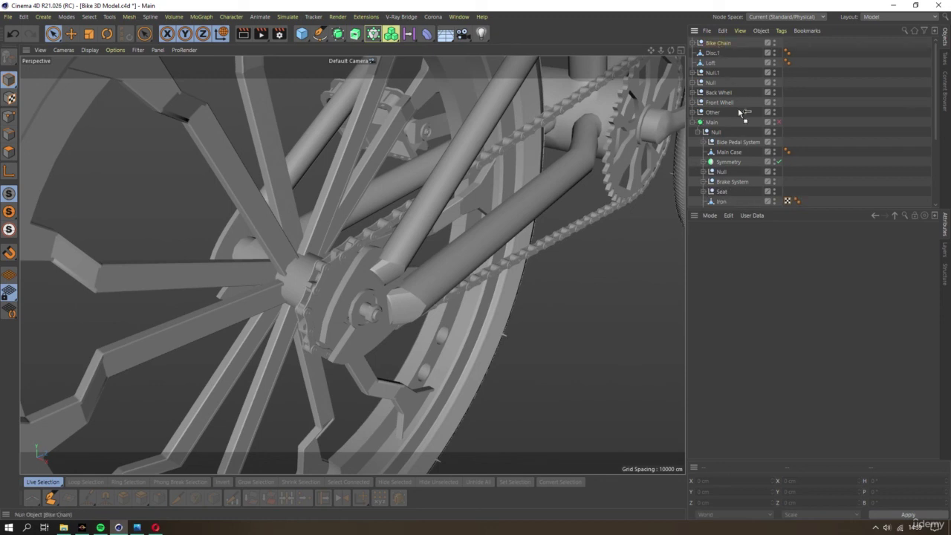
drag(719, 141, 727, 140)
Collapse Main, clear the selection and orbit toward the chainring
click(693, 112)
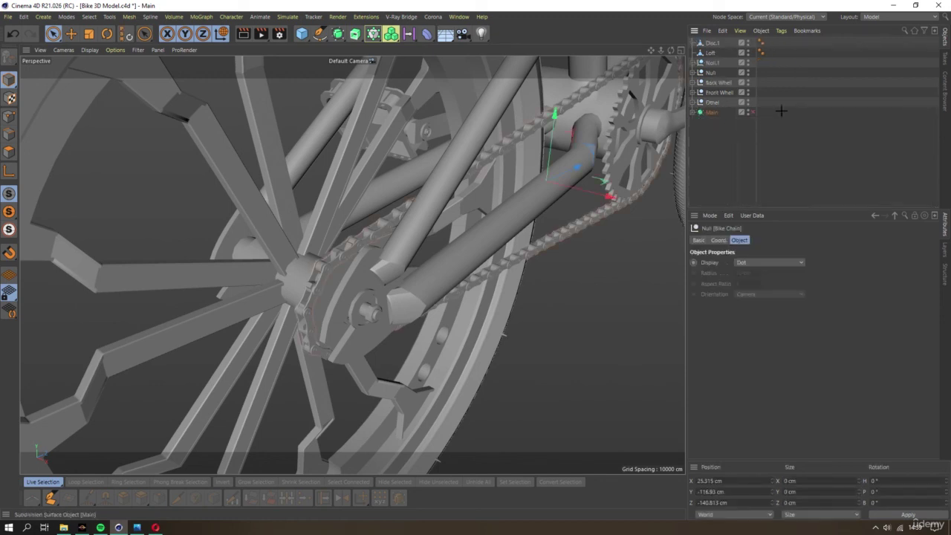
click(750, 156)
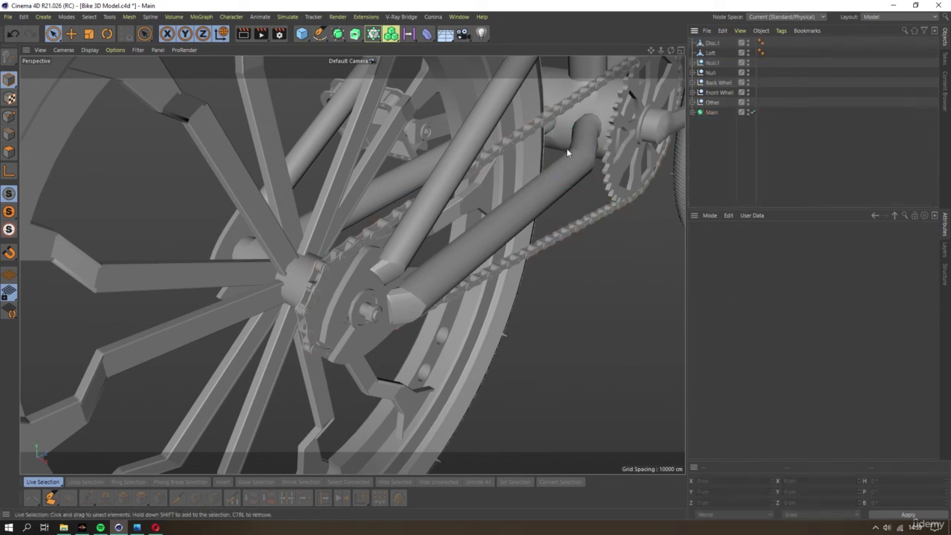
scroll(509, 122, down, 2)
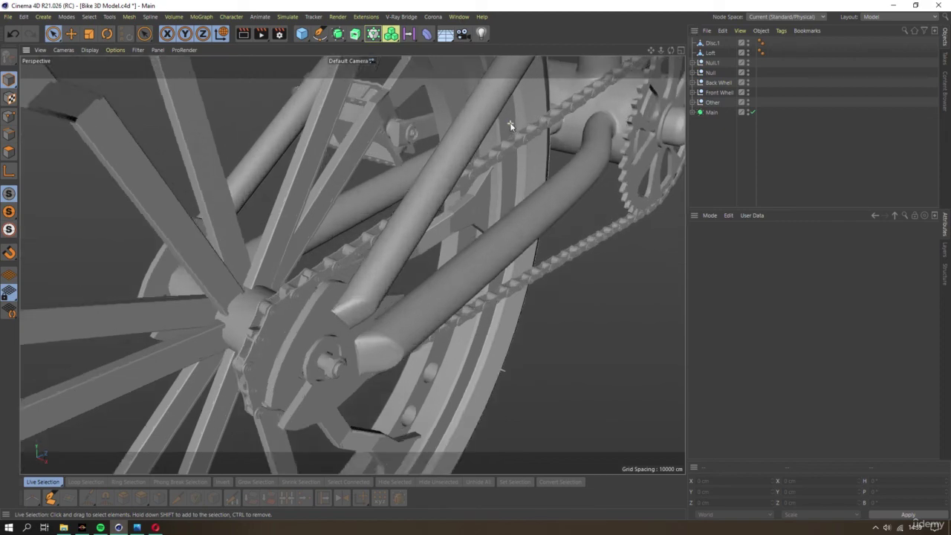
scroll(504, 167, down, 1)
scroll(462, 214, down, 1)
scroll(464, 208, down, 2)
mouse_move(465, 211)
alt+mouse_down()
mouse_move(446, 196)
mouse_move(476, 171)
alt+mouse_up()
scroll(485, 153, up, 3)
scroll(485, 153, up, 3)
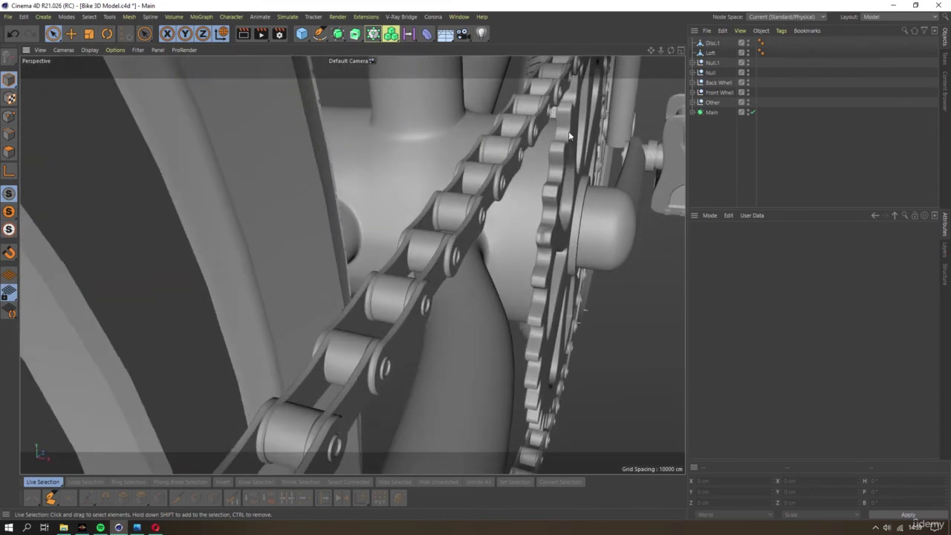
scroll(488, 159, up, 3)
Show shading with mesh lines and check the scene's point and polygon statistics
click(89, 49)
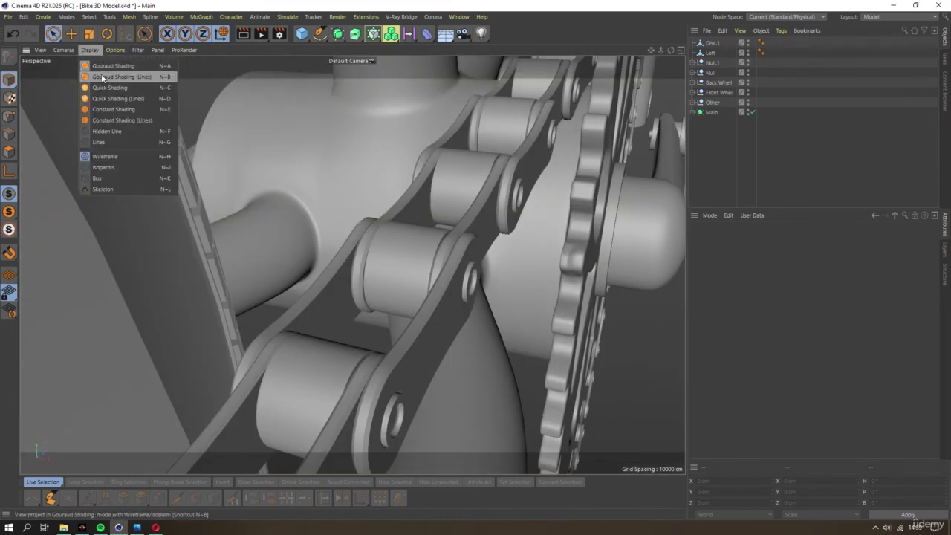
click(111, 75)
scroll(435, 249, up, 2)
scroll(434, 249, up, 2)
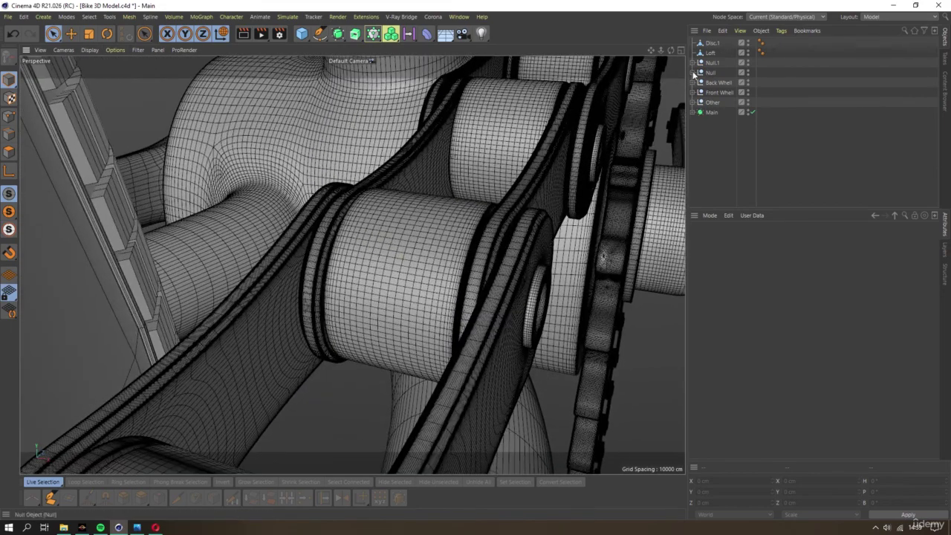
click(760, 30)
click(817, 260)
click(829, 229)
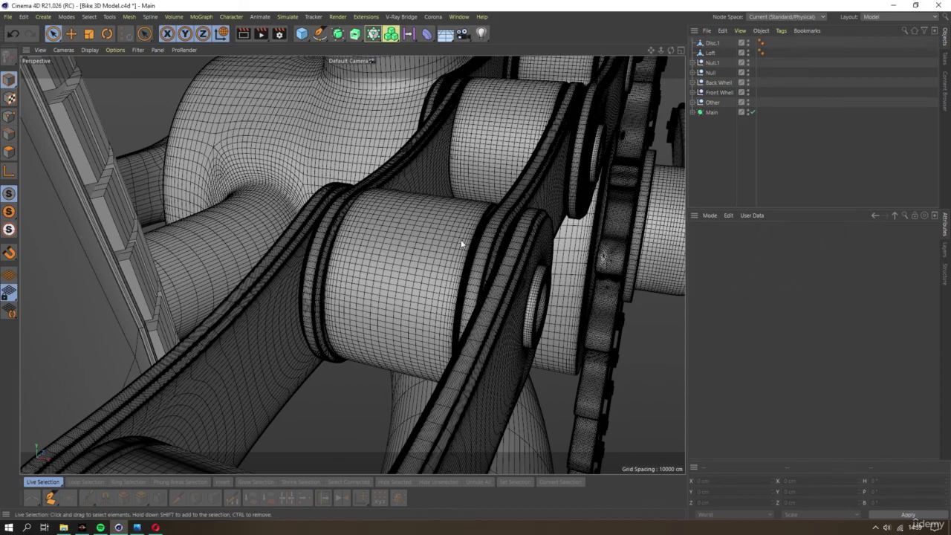
Lower Main's Subdivision Surface editor level from 3 to 2
scroll(461, 240, up, 5)
click(710, 112)
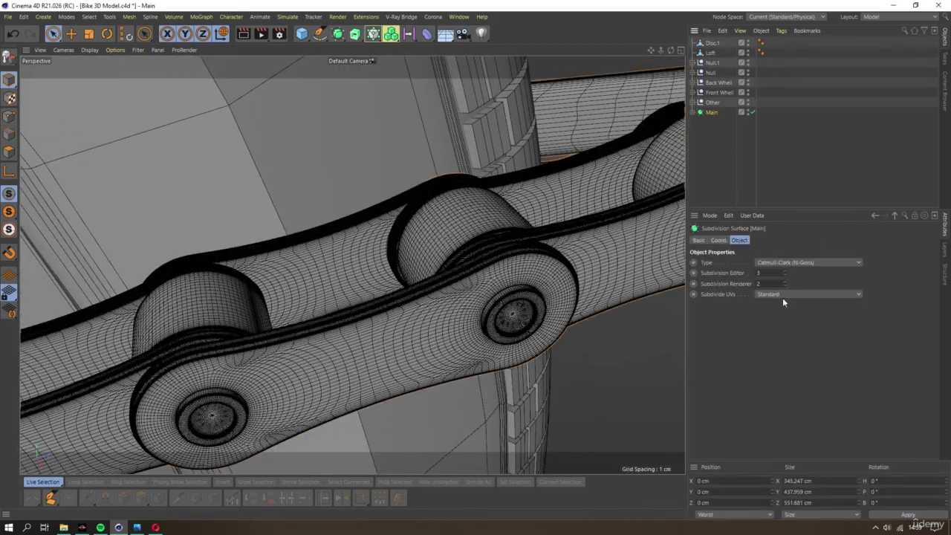
text(2)
key(Return)
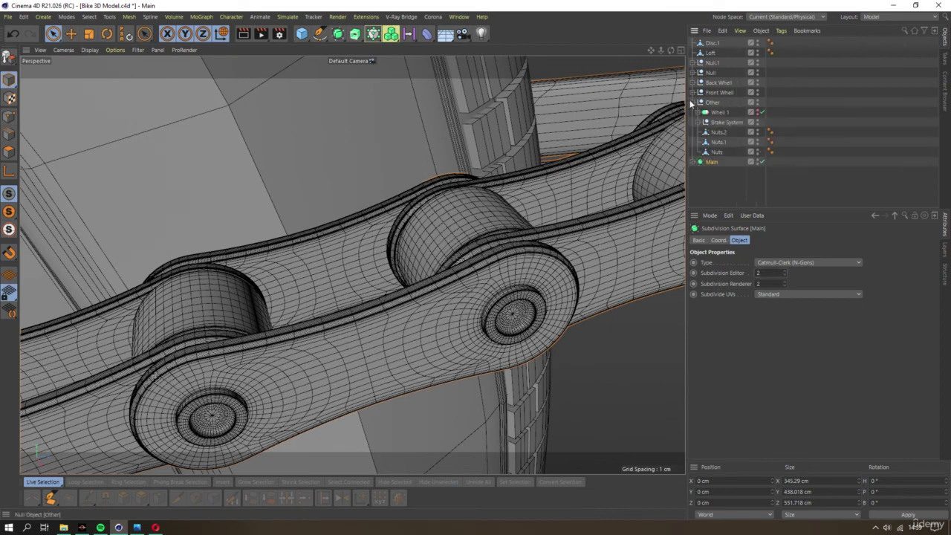
Enable the back wheel's Wheel SUBDIV version, then select Disc.1, Loft, Null.1 and Null
click(707, 92)
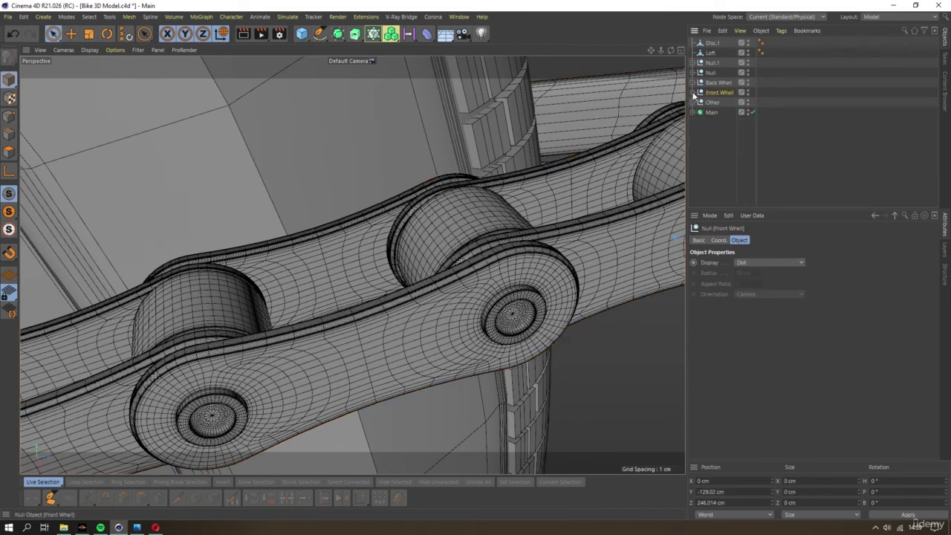
click(692, 93)
click(692, 83)
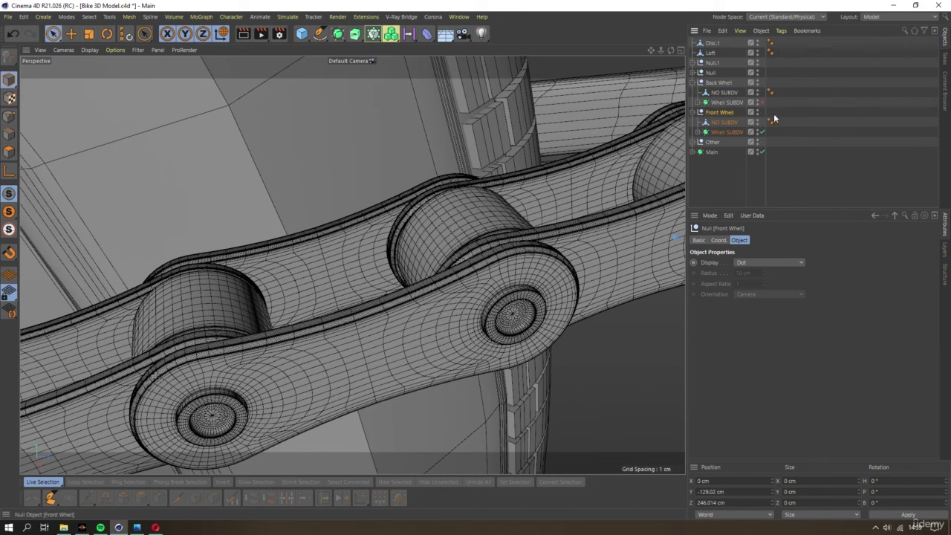
click(761, 103)
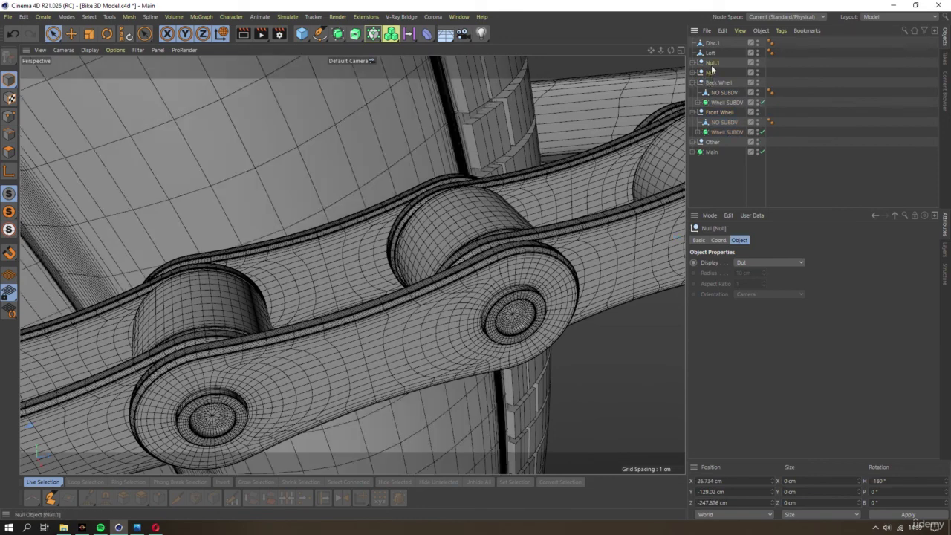
ctrl+click(711, 71)
shift+click(712, 43)
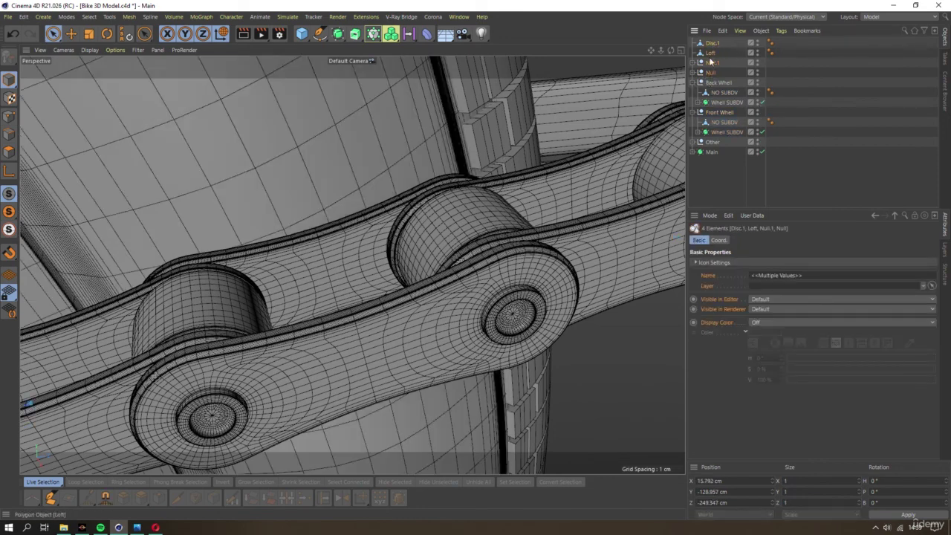
Wrap each selected object in its own Subdivision Surface, then deselect all
alt+click(336, 35)
scroll(323, 191, down, 3)
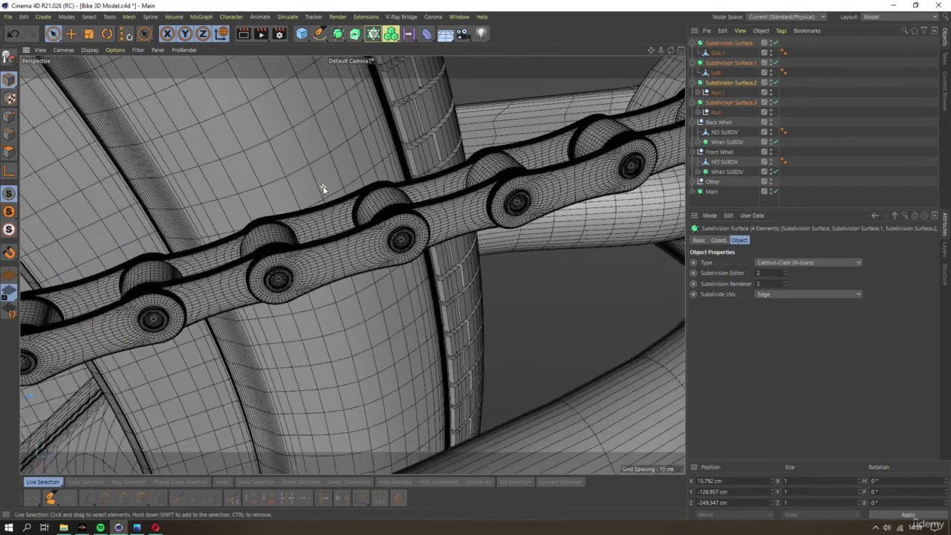
scroll(322, 190, down, 3)
scroll(322, 190, down, 3)
scroll(322, 190, down, 3)
scroll(322, 190, down, 2)
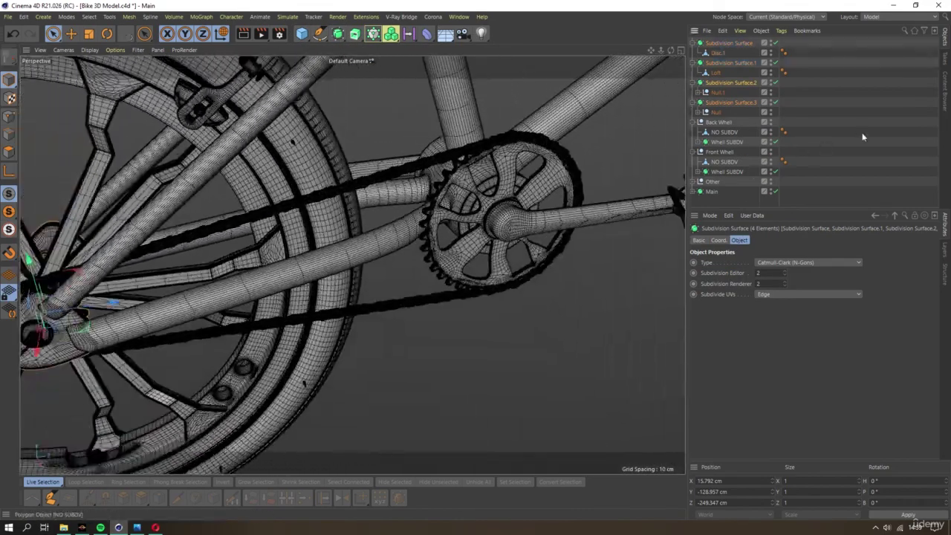
click(862, 136)
Return to plain shading without lines, inspect the back wheel, and save the bike model
alt+drag(639, 69, 298, 63)
click(89, 50)
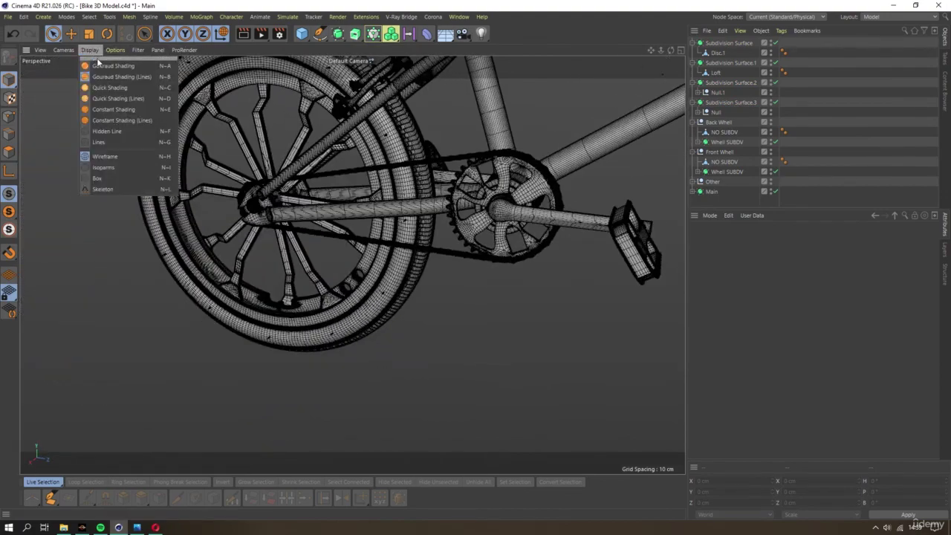
click(111, 65)
scroll(377, 234, down, 2)
scroll(377, 235, down, 2)
mouse_move(378, 235)
alt+mouse_down()
mouse_move(462, 219)
mouse_move(607, 225)
mouse_move(361, 202)
mouse_move(404, 201)
mouse_move(432, 260)
mouse_move(449, 241)
alt+mouse_up()
scroll(520, 223, up, 3)
key(ctrl+s)
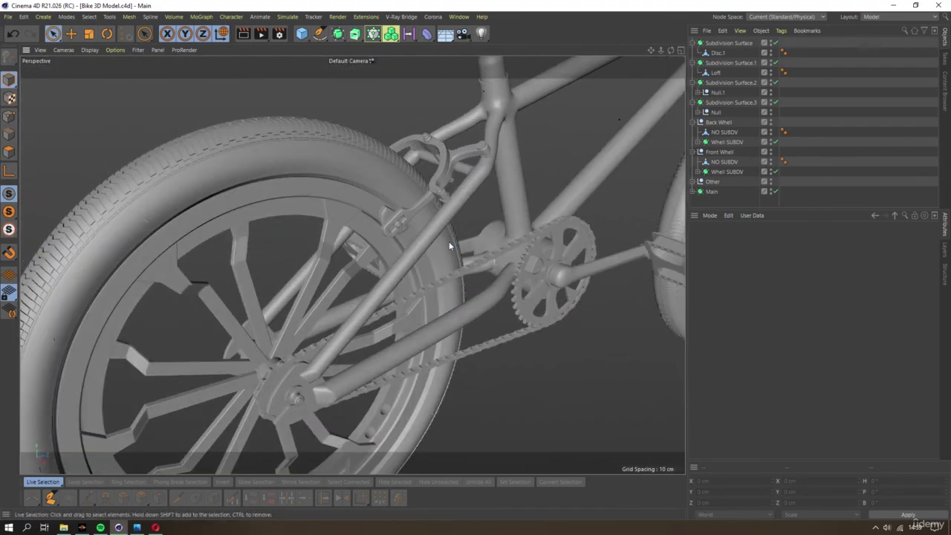